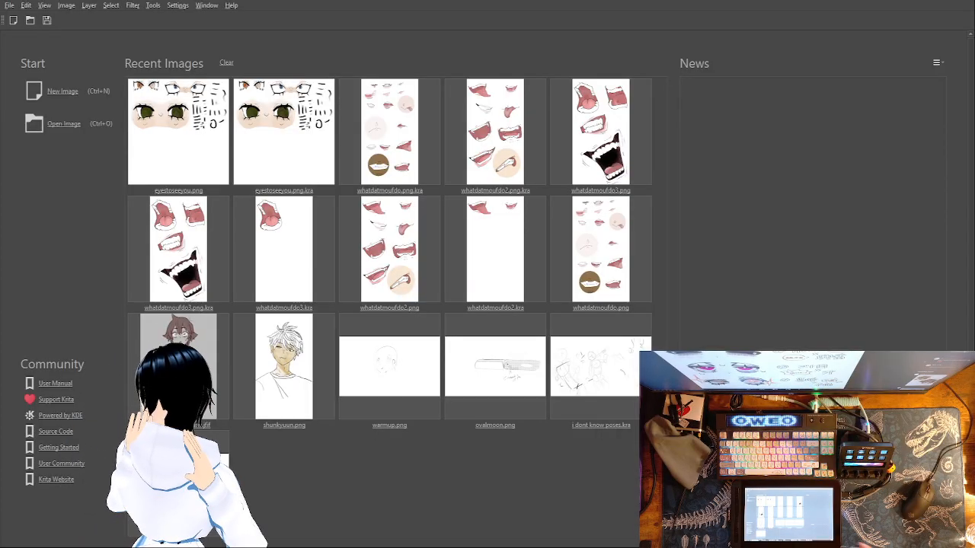
# Open the recent eyestoseeyou.png.kra file with its layers, closing the flat eyestoseeyou.png opened by mistake
pyautogui.click(187, 143)
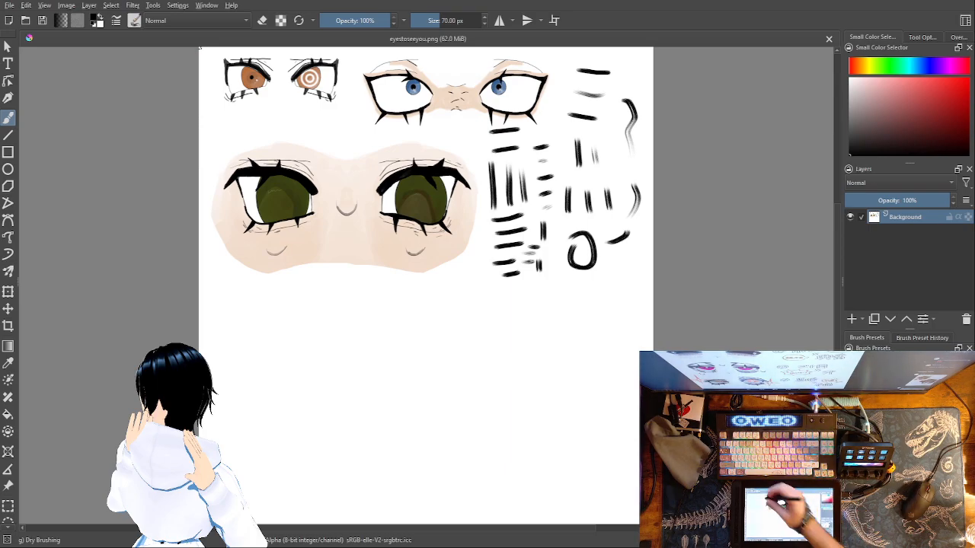
pyautogui.click(829, 38)
pyautogui.click(305, 121)
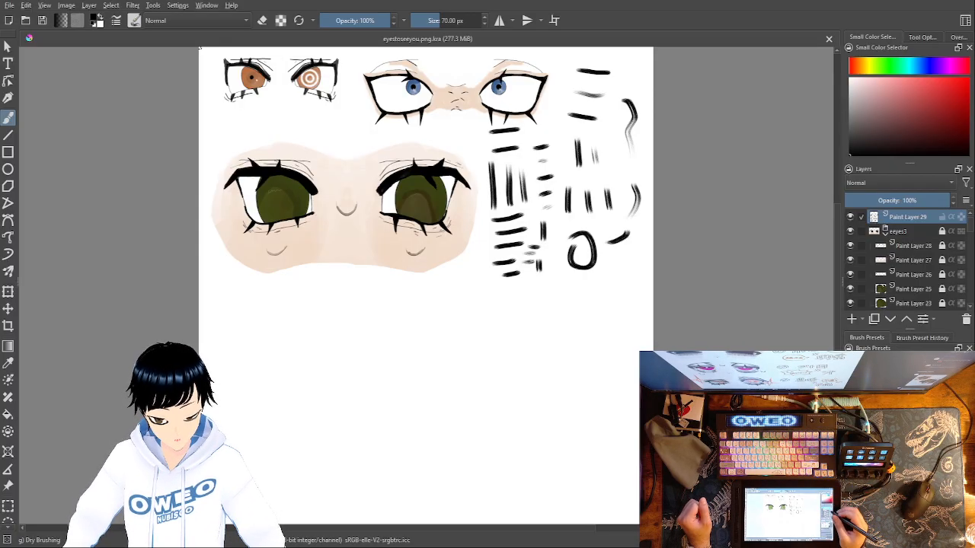
# Add a new paint layer above Paint Layer 29 and rename Paint Layer 29 as brush test
pyautogui.click(851, 319)
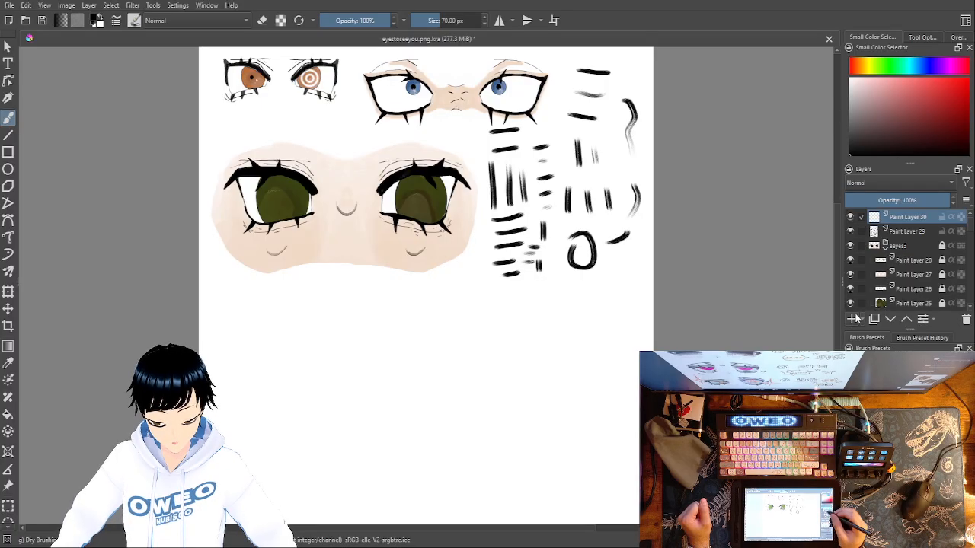
pyautogui.click(906, 232)
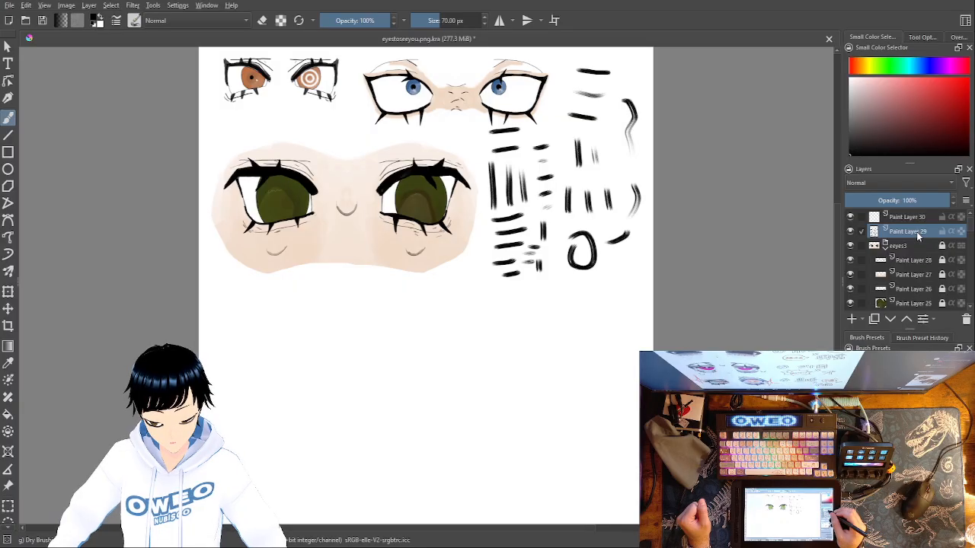
pyautogui.doubleClick(903, 232)
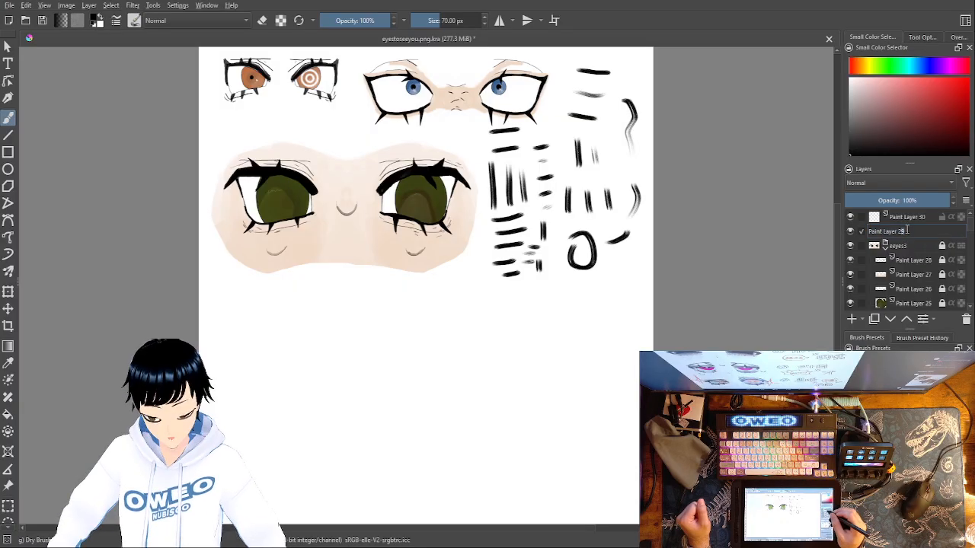
pyautogui.moveTo(918, 230); pyautogui.dragTo(857, 237)
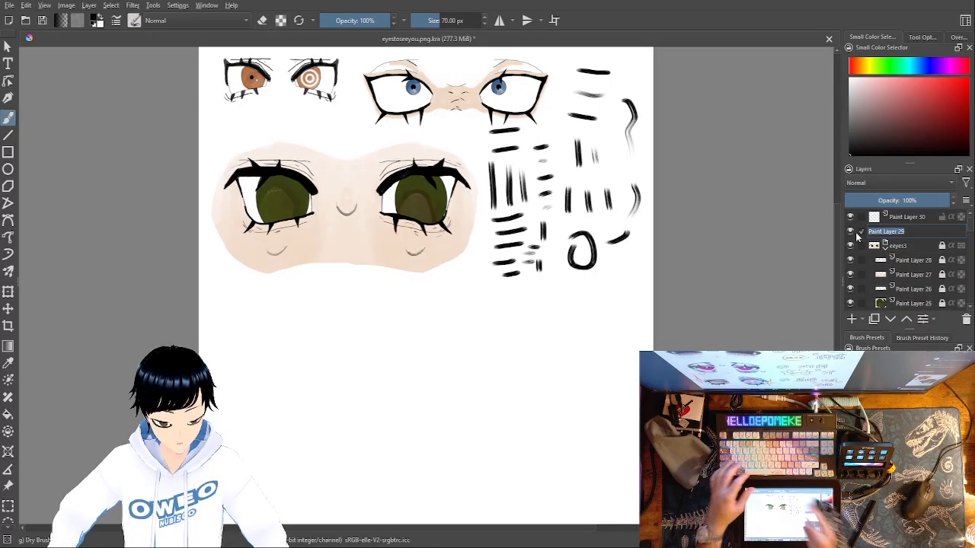
pyautogui.write('brush test')
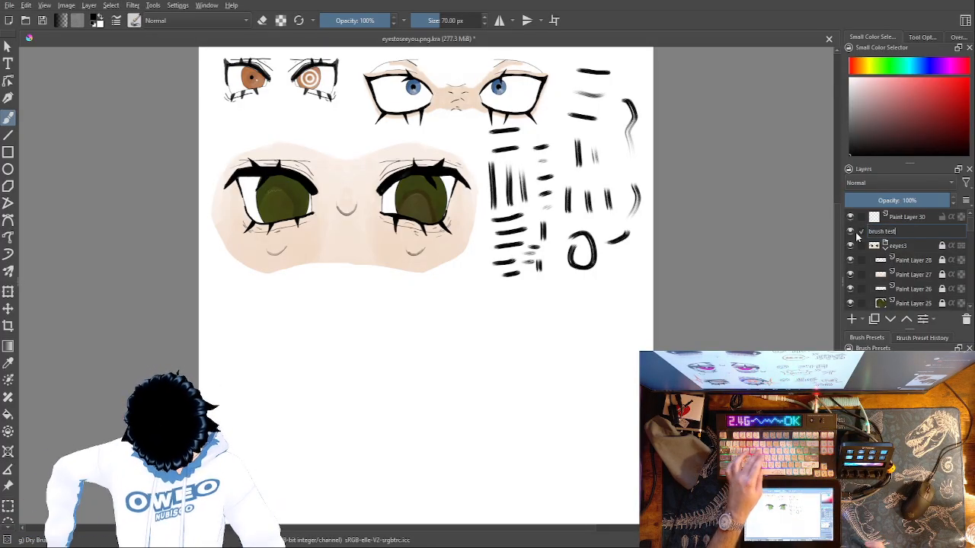
pyautogui.press('Return')
# Select Paint Layer 30 and switch to the Chalk Soft brush for a trial on the blank canvas area
pyautogui.click(925, 218)
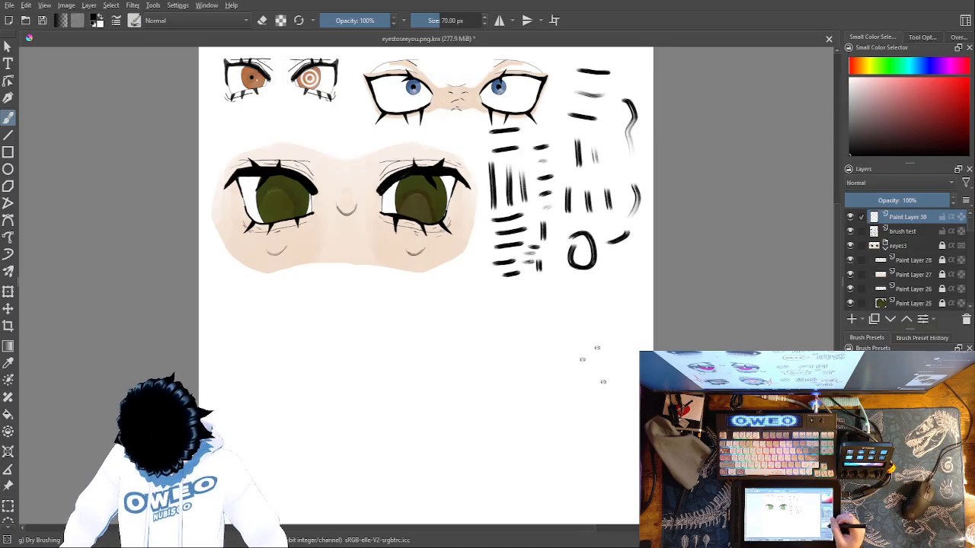
pyautogui.press('/')
pyautogui.click(569, 393)
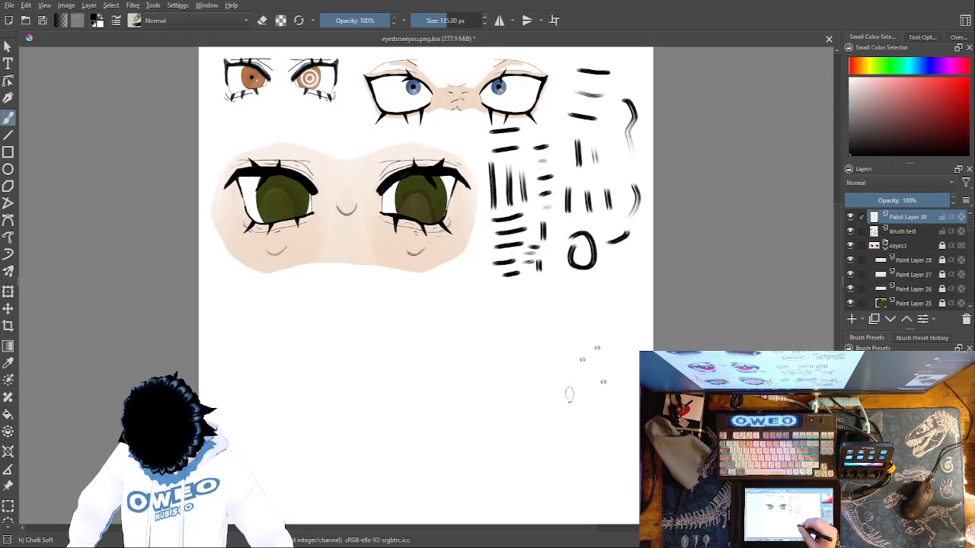
pyautogui.click(527, 346)
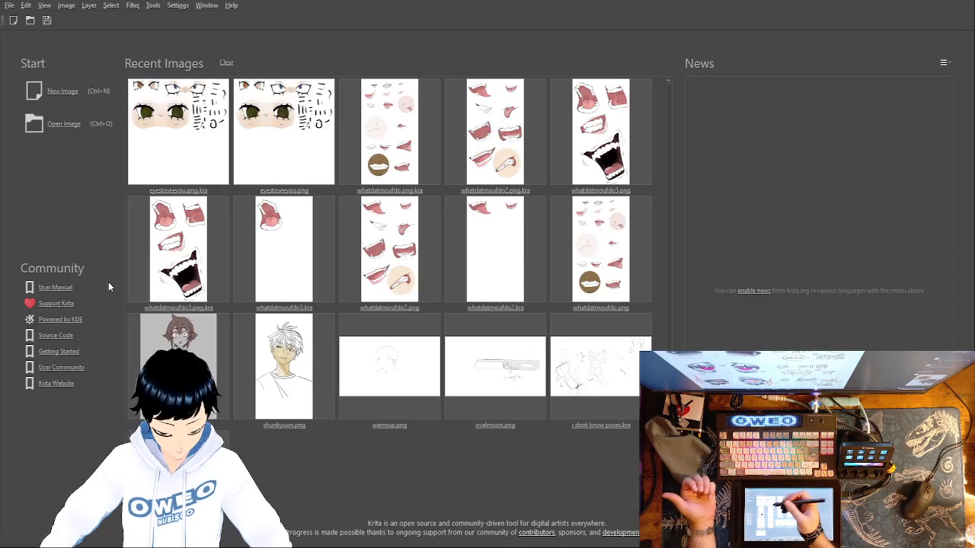
# Open eyestoseeyou.png.kra again from the recent images
pyautogui.click(177, 145)
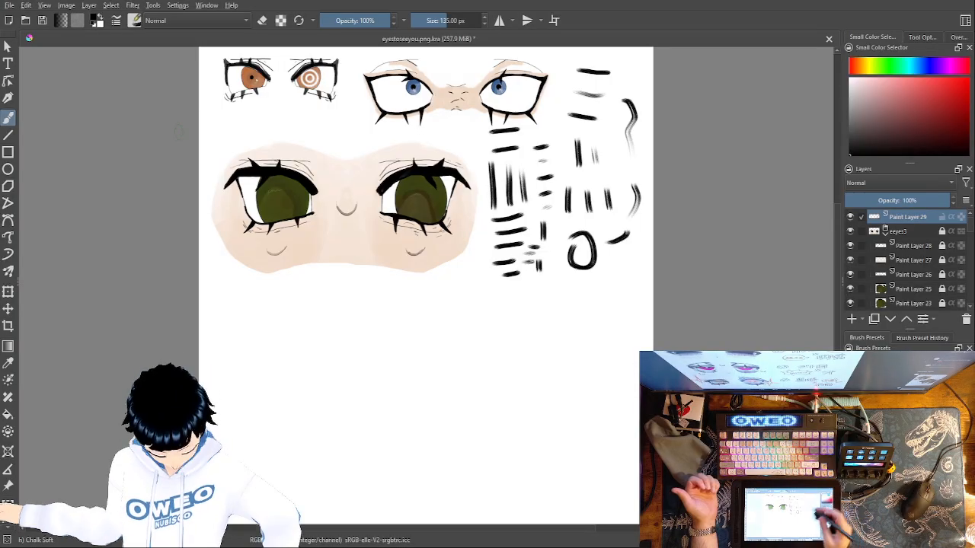
pyautogui.moveTo(556, 387); pyautogui.dragTo(512, 360)
pyautogui.moveTo(574, 305); pyautogui.dragTo(633, 374)
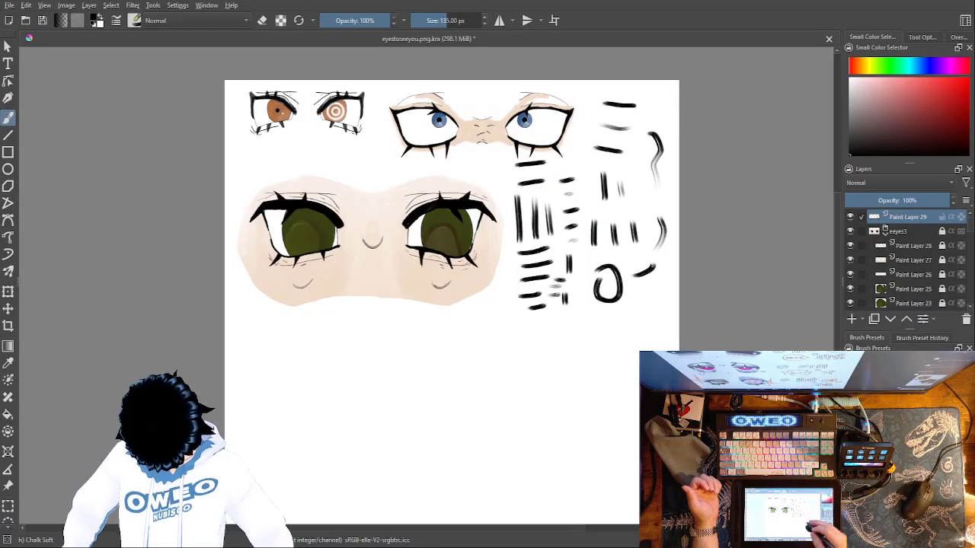
# Choose the Pencil-2 brush preset and set its size to 2 px
pyautogui.rightClick(613, 381)
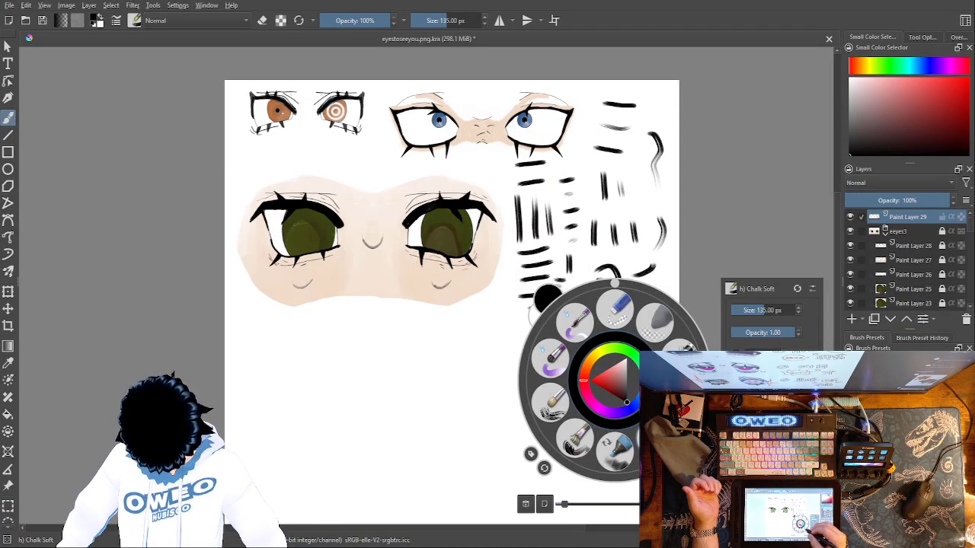
pyautogui.click(683, 358)
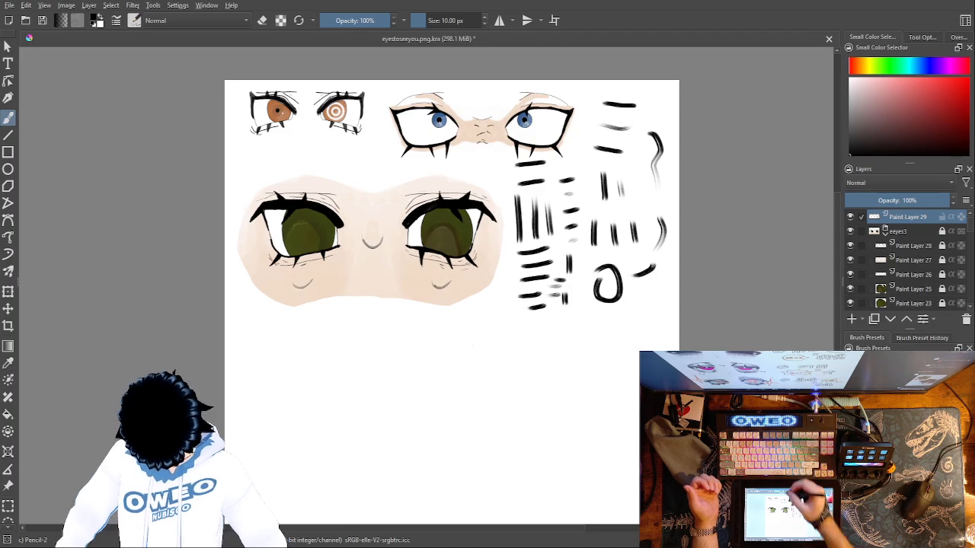
pyautogui.click(450, 21)
pyautogui.doubleClick(432, 21)
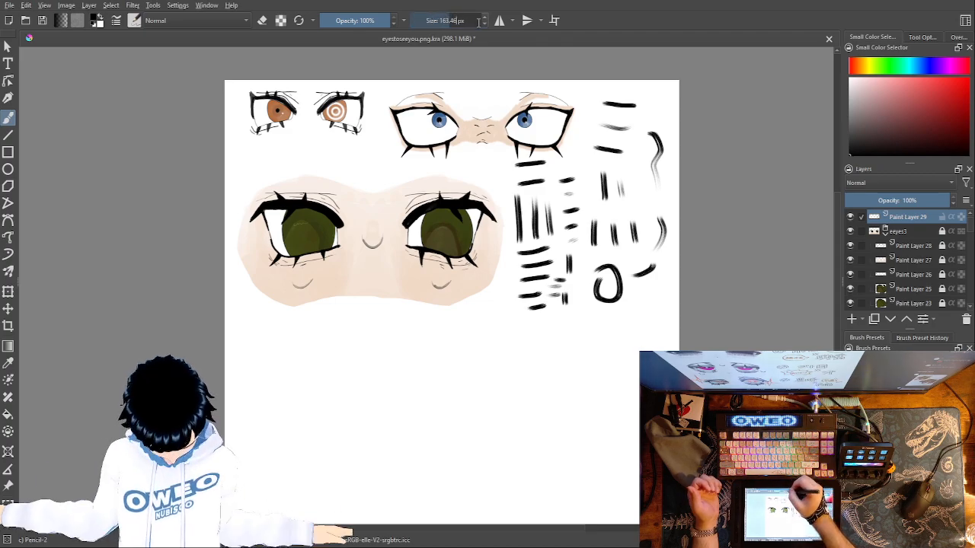
pyautogui.write('2')
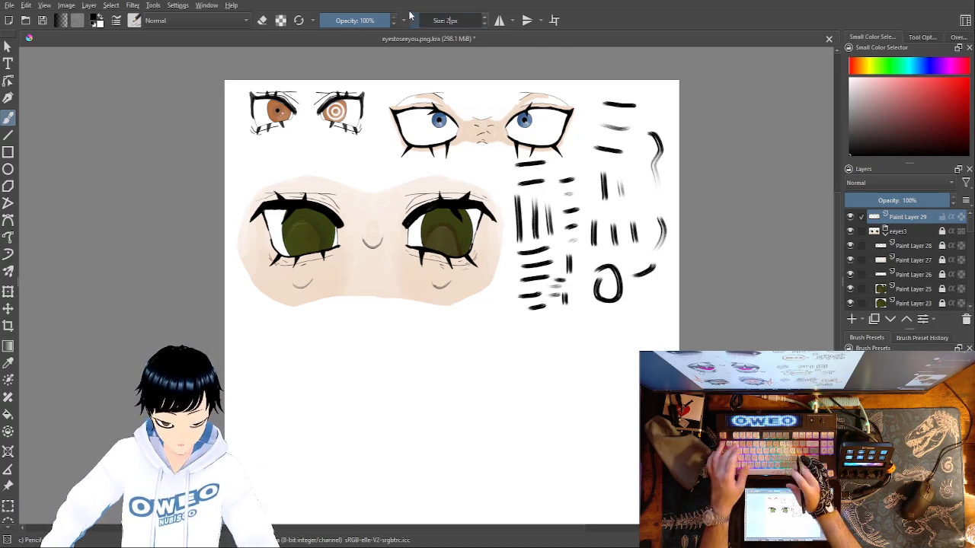
pyautogui.press('Return')
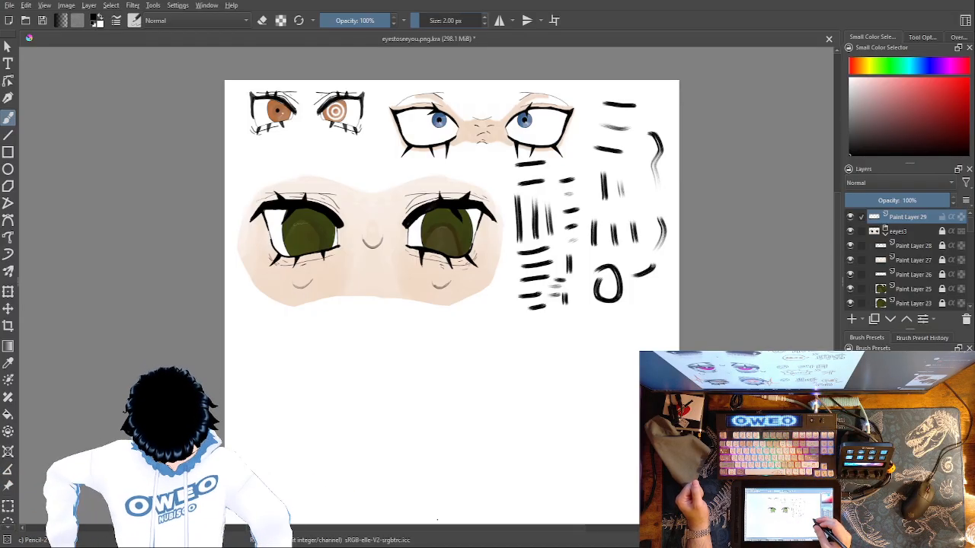
pyautogui.moveTo(392, 421)
pyautogui.mouseDown()
pyautogui.moveTo(418, 406)
pyautogui.moveTo(505, 409)
pyautogui.mouseUp()
pyautogui.press('/')
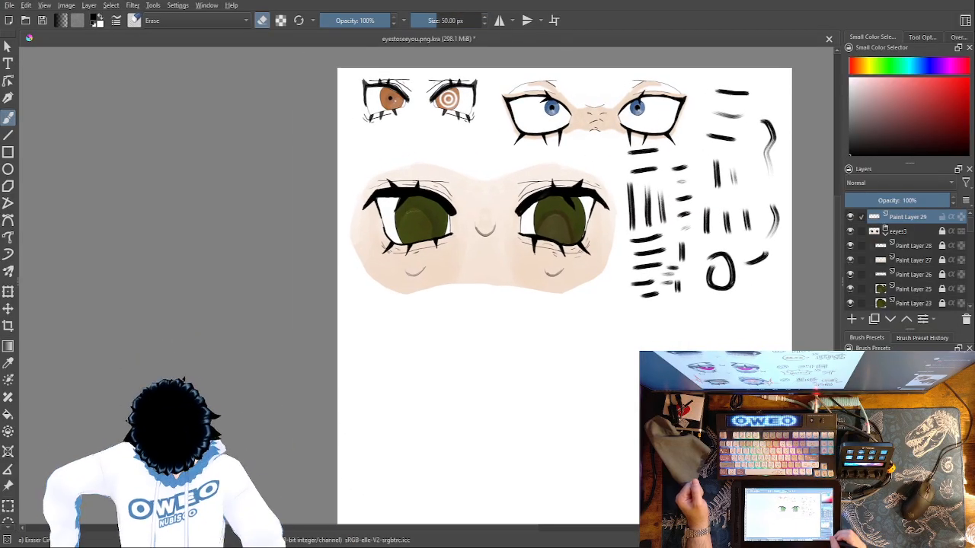
pyautogui.hotkey('ctrl', '+')
pyautogui.hotkey('ctrl', '+')
pyautogui.hotkey('ctrl', '+')
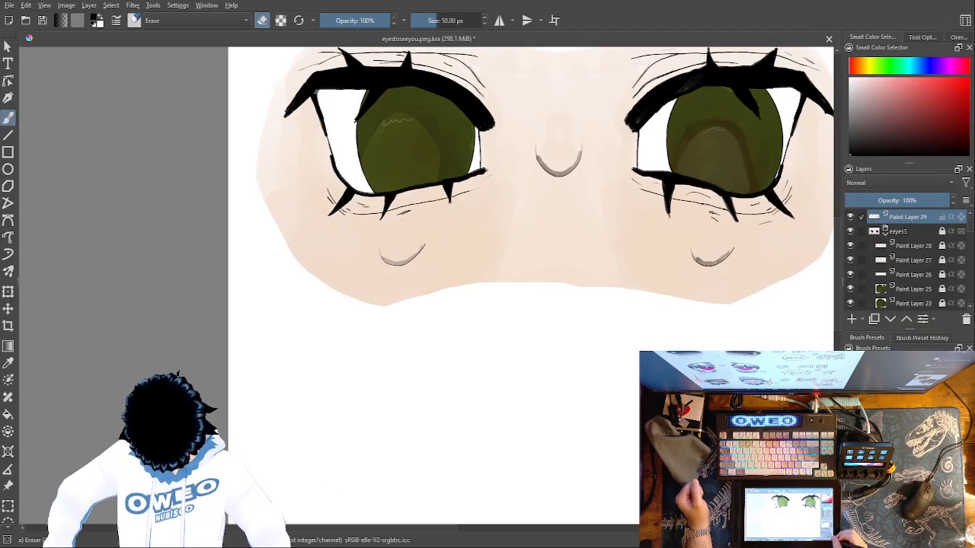
pyautogui.hotkey('ctrl', '-')
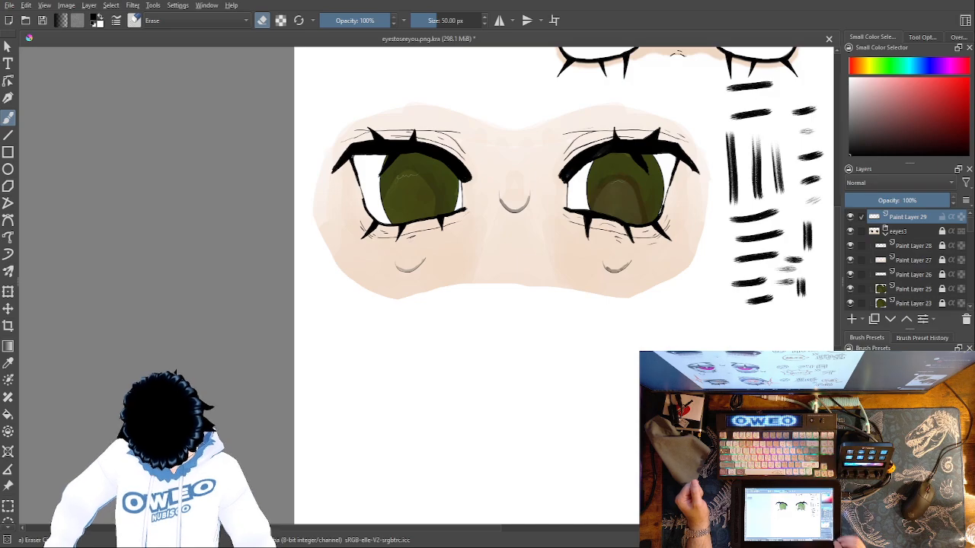
pyautogui.press('/')
pyautogui.moveTo(544, 375)
pyautogui.mouseDown()
pyautogui.moveTo(544, 339)
pyautogui.moveTo(529, 322)
pyautogui.moveTo(525, 339)
pyautogui.moveTo(508, 320)
pyautogui.moveTo(499, 367)
pyautogui.moveTo(520, 368)
pyautogui.mouseUp()
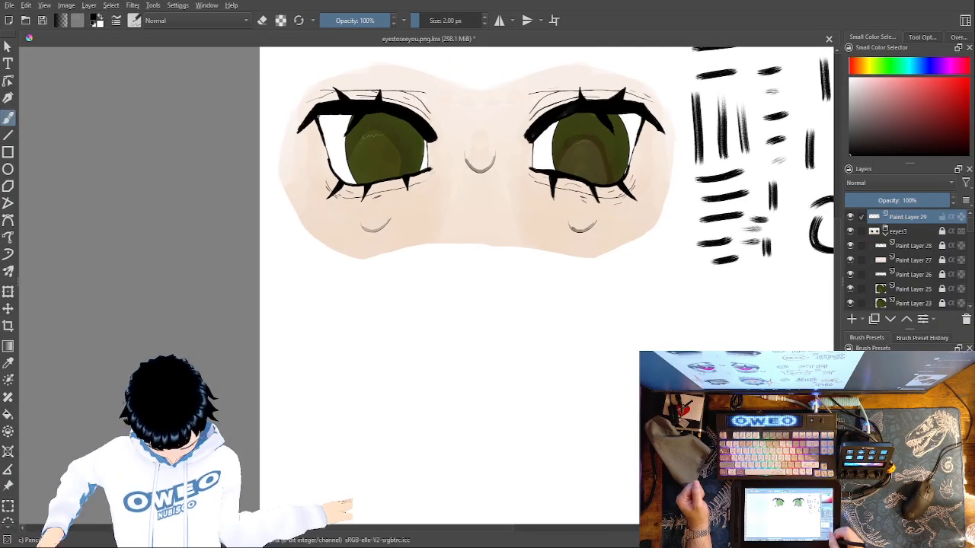
pyautogui.hotkey('ctrl', '-')
pyautogui.hotkey('ctrl', '-')
pyautogui.hotkey('ctrl', '-')
pyautogui.hotkey('ctrl', '-')
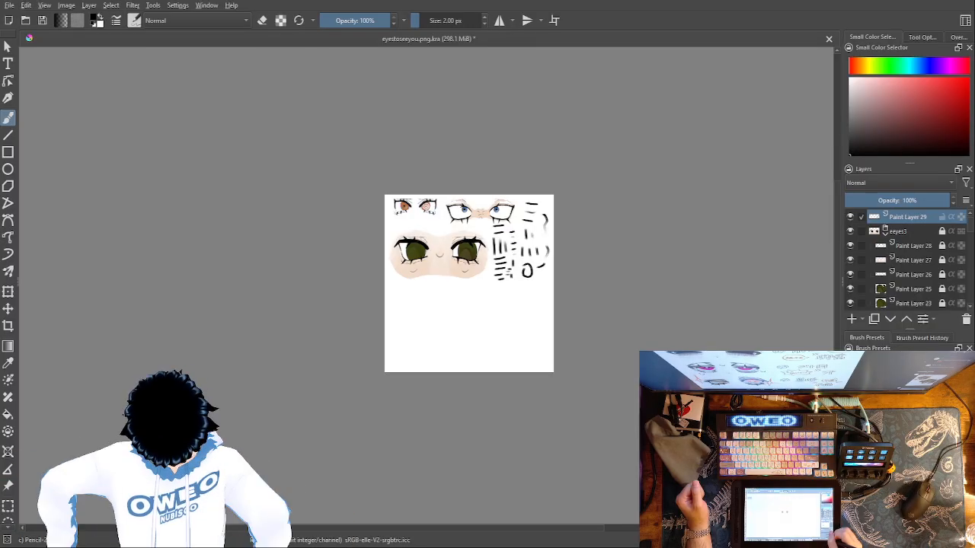
pyautogui.hotkey('ctrl', '+')
pyautogui.hotkey('ctrl', '+')
pyautogui.hotkey('ctrl', '+')
pyautogui.hotkey('ctrl', '+')
pyautogui.hotkey('ctrl', '+')
pyautogui.hotkey('ctrl', '+')
pyautogui.hotkey('ctrl', '+')
pyautogui.hotkey('ctrl', '+')
pyautogui.hotkey('ctrl', '+')
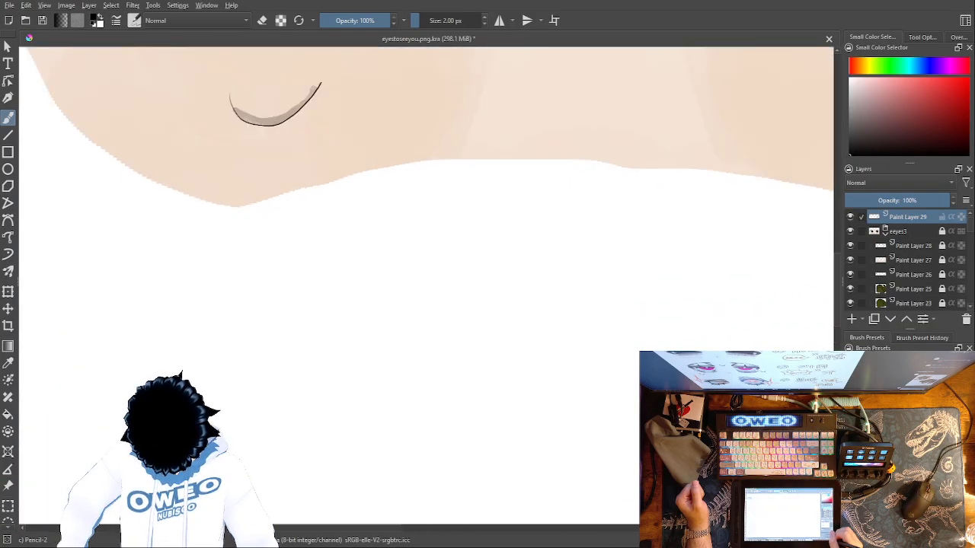
pyautogui.hotkey('ctrl', '-')
pyautogui.hotkey('ctrl', '-')
pyautogui.hotkey('ctrl', '-')
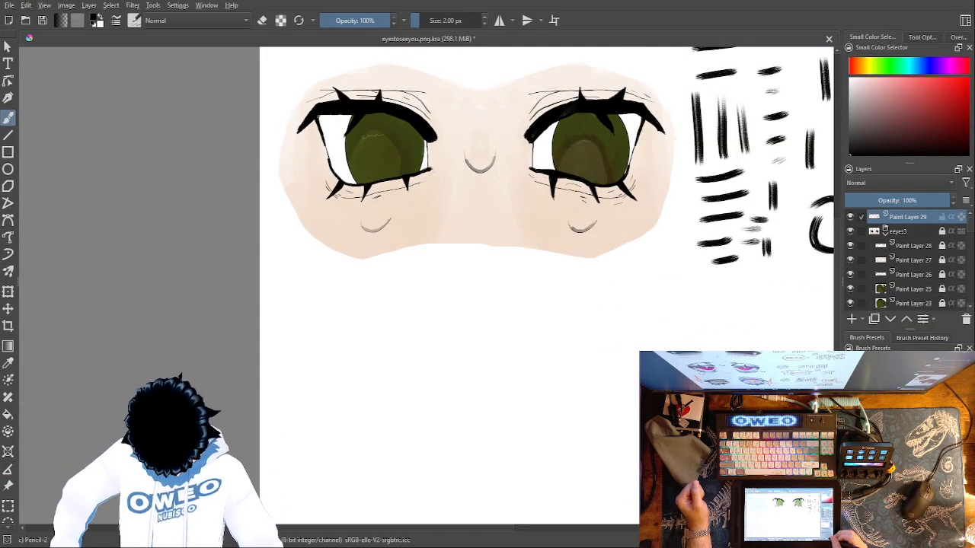
pyautogui.hotkey('ctrl', '+')
pyautogui.hotkey('ctrl', '+')
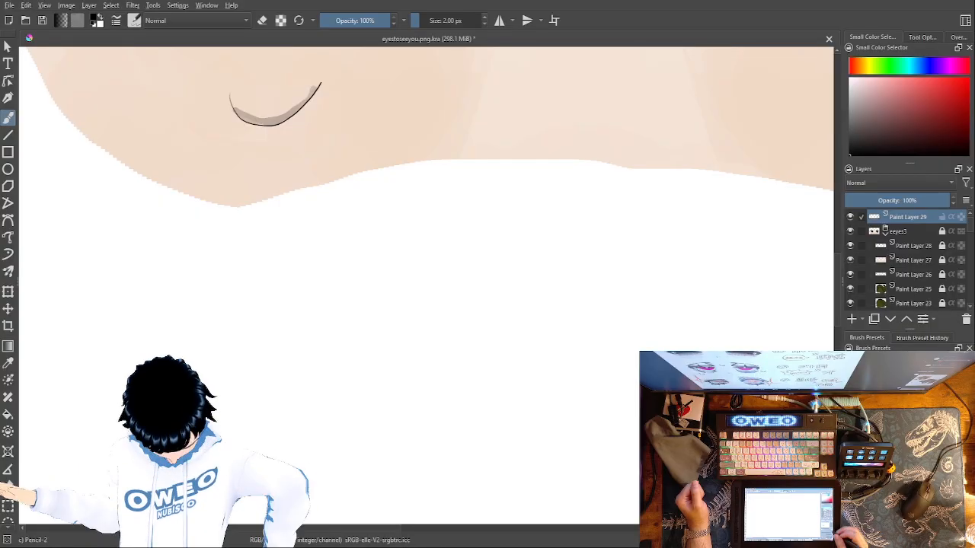
# Turn on horizontal mirror painting over the blank area below the painted eyes
pyautogui.moveTo(500, 442); pyautogui.dragTo(500, 315)
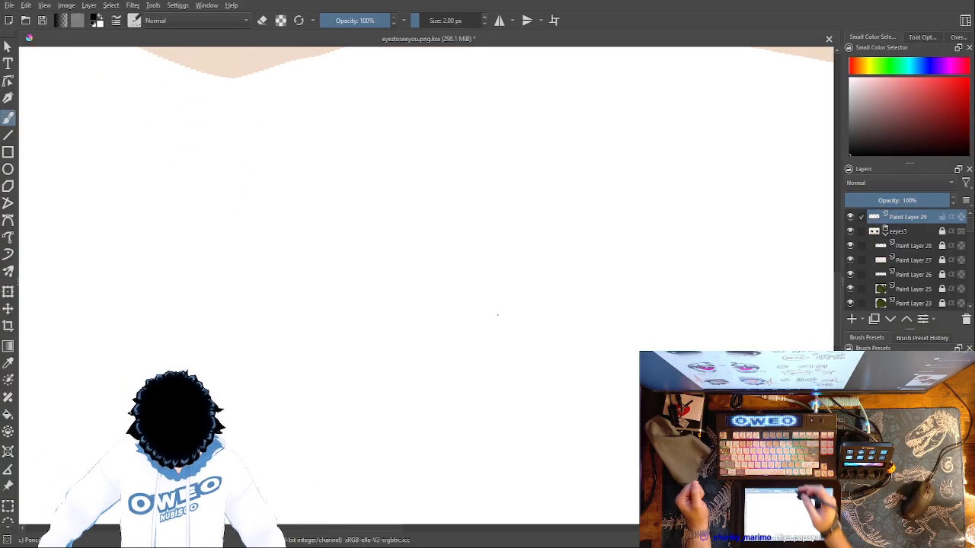
pyautogui.click(500, 20)
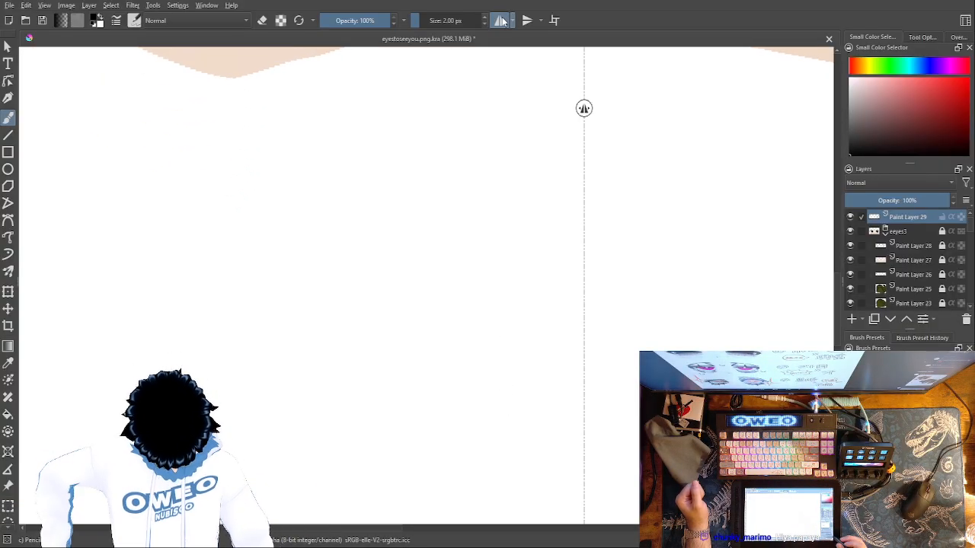
pyautogui.moveTo(614, 361); pyautogui.dragTo(648, 323)
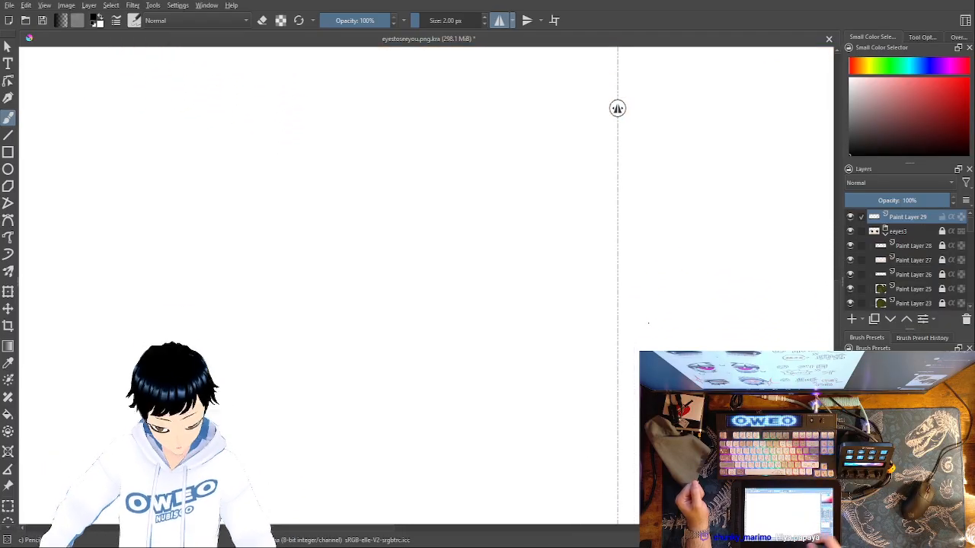
# Try a mirrored eye outline with a nearly vertical outer edge below the painted face, and undo its strokes
pyautogui.hotkey('ctrl', '-')
pyautogui.hotkey('ctrl', '-')
pyautogui.hotkey('ctrl', '-')
pyautogui.hotkey('ctrl', '-')
pyautogui.hotkey('ctrl', '+')
pyautogui.hotkey('ctrl', '+')
pyautogui.hotkey('ctrl', '+')
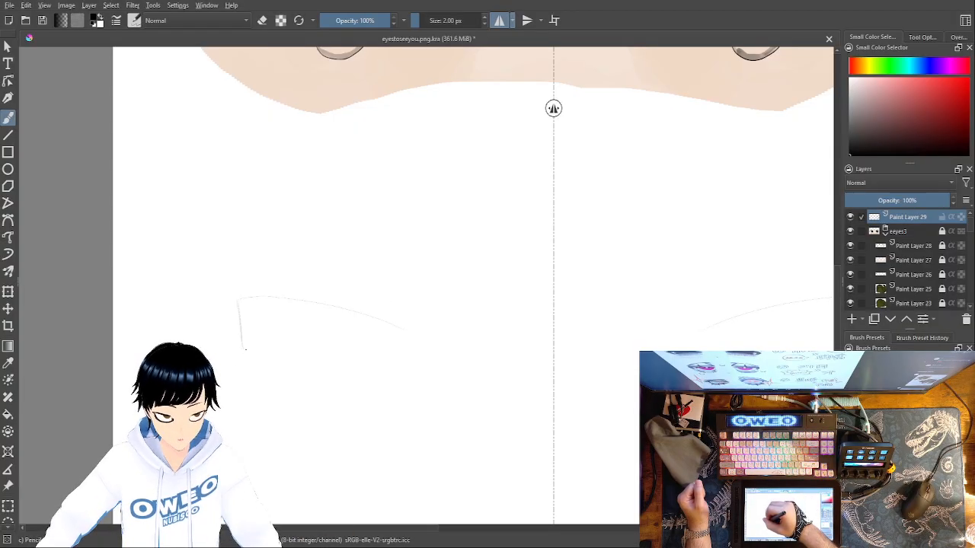
pyautogui.moveTo(239, 350); pyautogui.dragTo(408, 339)
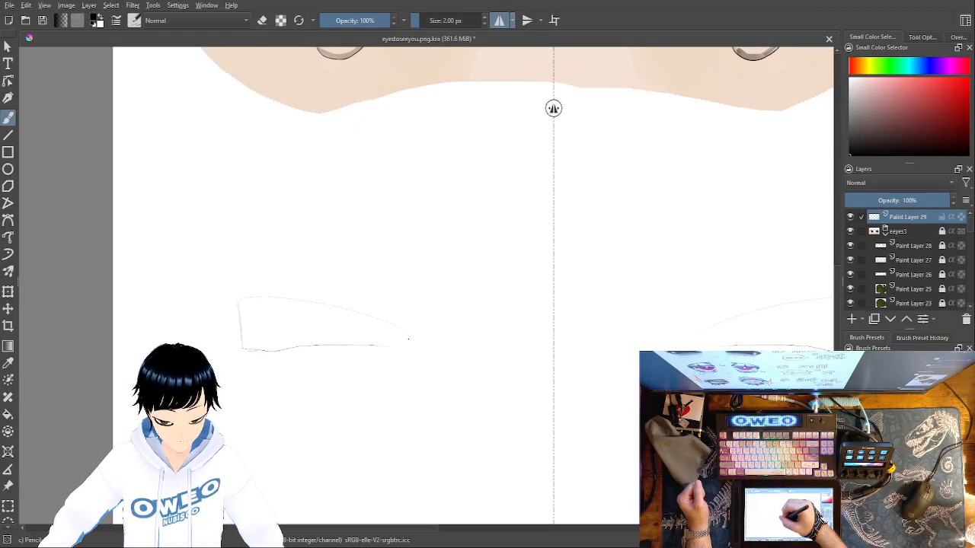
pyautogui.hotkey('ctrl', 'z')
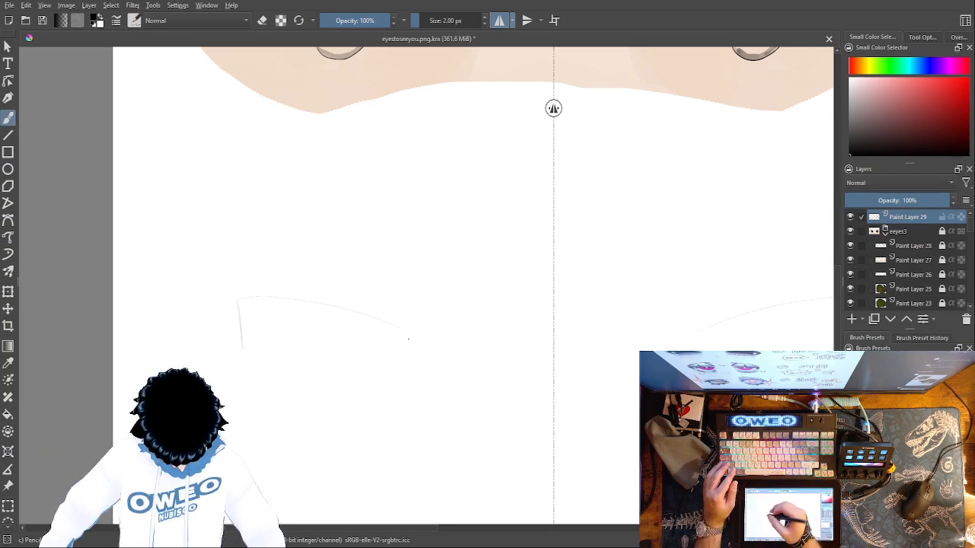
pyautogui.moveTo(238, 311); pyautogui.dragTo(246, 379)
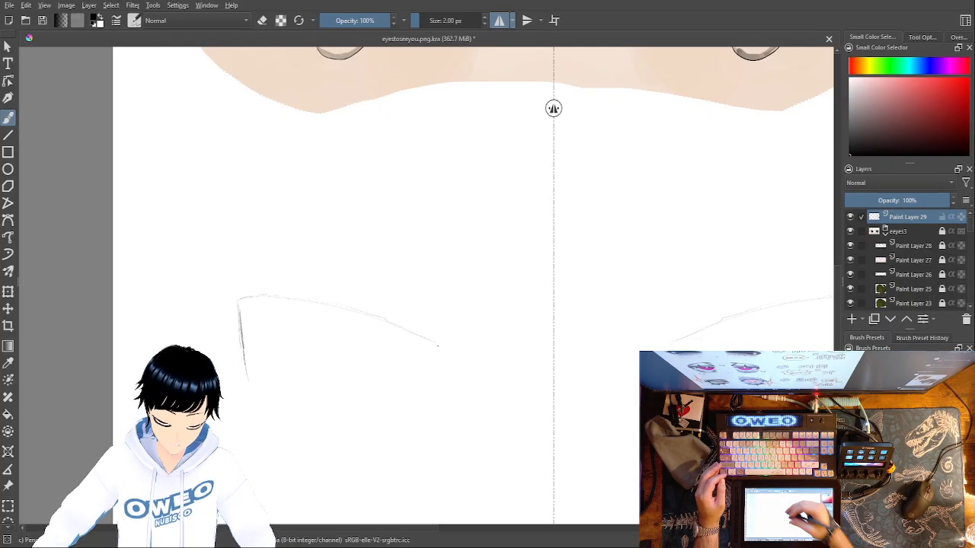
pyautogui.hotkey('ctrl', 'z')
pyautogui.hotkey('ctrl', 'z')
pyautogui.hotkey('ctrl', 'z')
pyautogui.hotkey('ctrl', 'z')
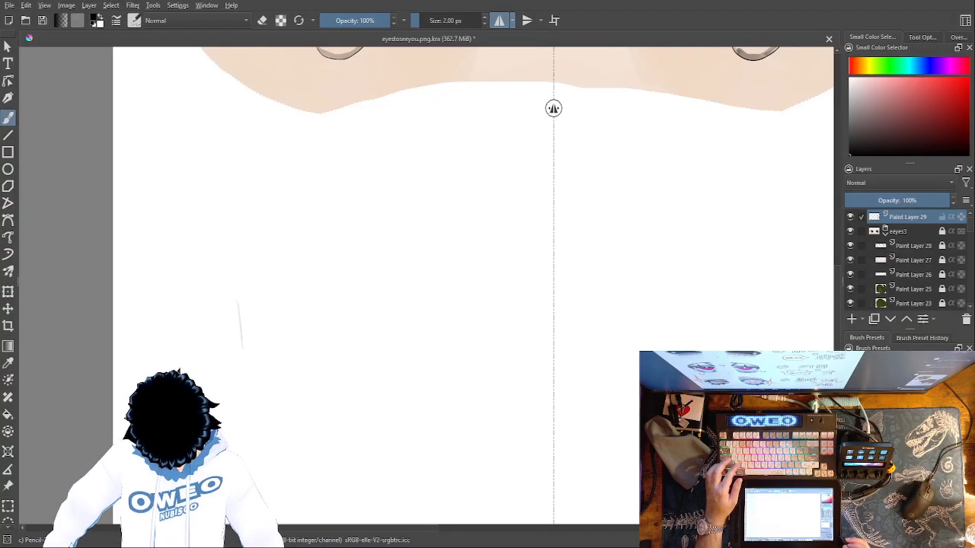
pyautogui.hotkey('ctrl', 'z')
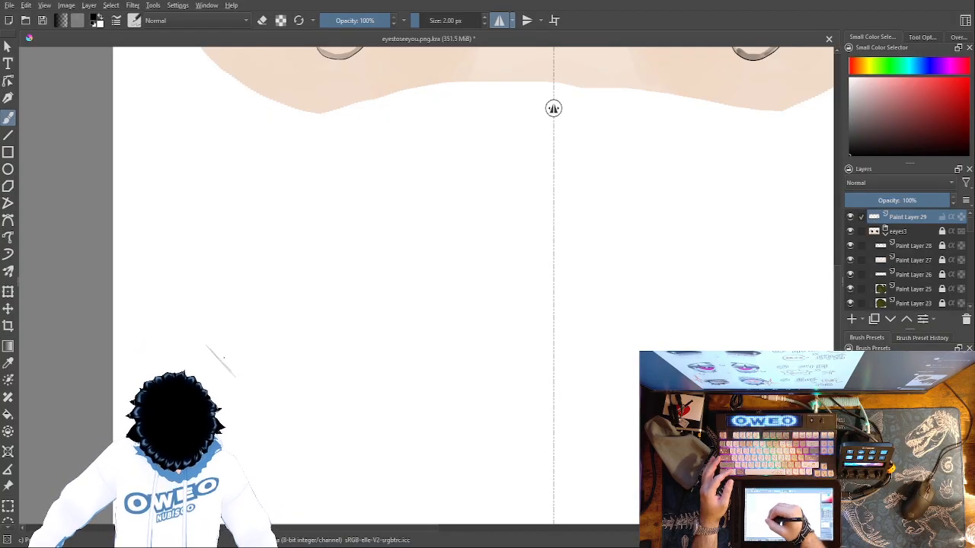
# Sketch a mirrored pair of eye outlines below the painted face, with slanted outer edges, arched upper lids and nearly straight lower lids
pyautogui.moveTo(221, 335)
pyautogui.mouseDown()
pyautogui.moveTo(330, 316)
pyautogui.moveTo(439, 343)
pyautogui.moveTo(243, 379)
pyautogui.mouseUp()
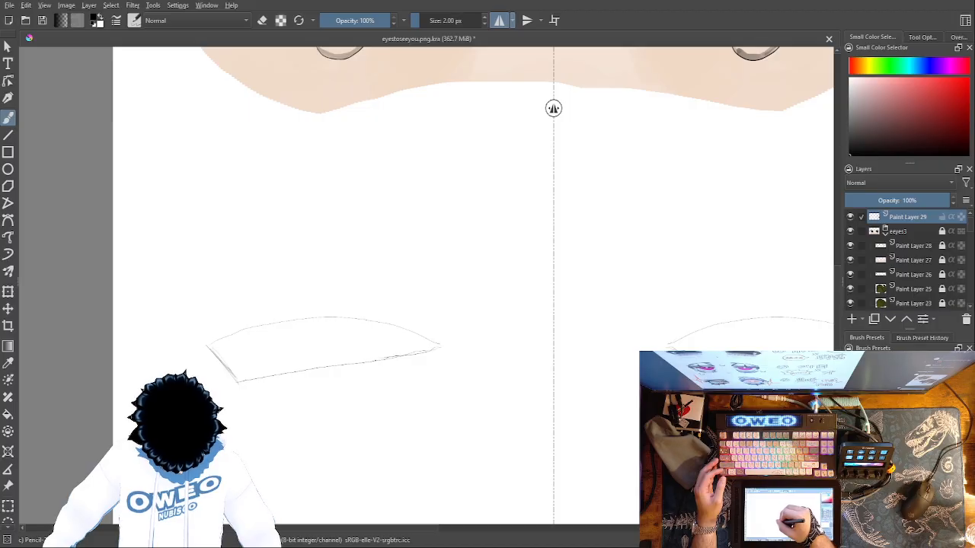
# Trace the arched upper lid with a darker pencil line over the faint sketch, from the inner to the outer corner
pyautogui.hotkey('ctrl', '+')
pyautogui.hotkey('ctrl', '+')
pyautogui.hotkey('ctrl', '+')
pyautogui.hotkey('ctrl', '+')
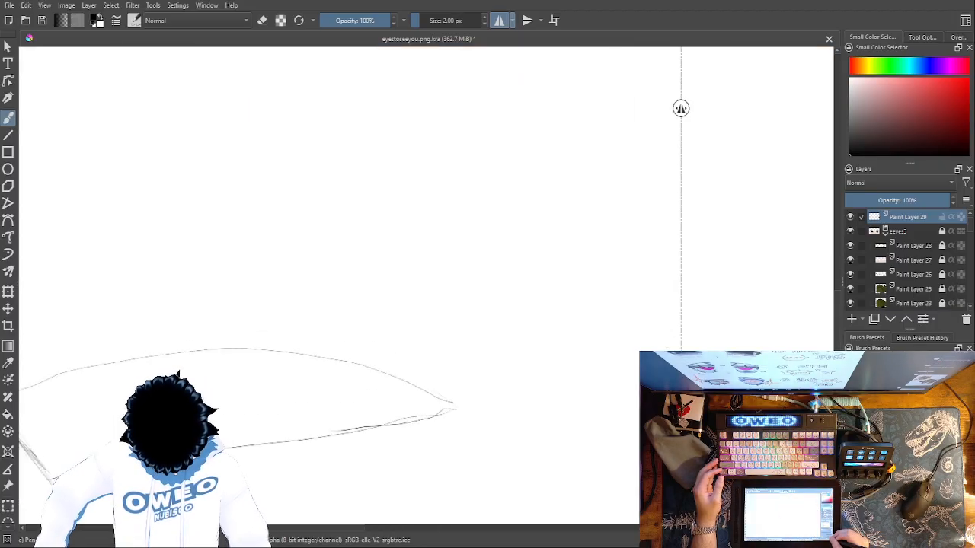
pyautogui.hotkey('ctrl', '-')
pyautogui.hotkey('ctrl', '-')
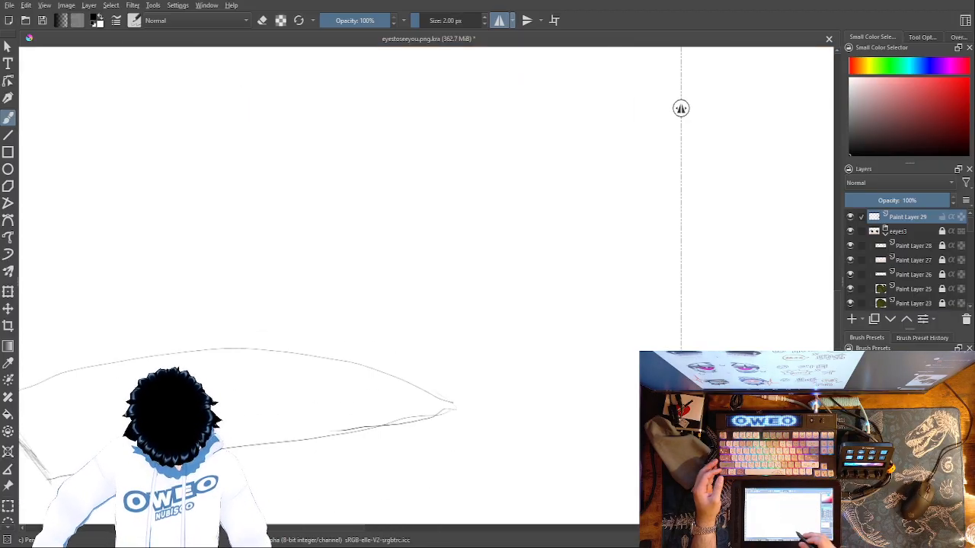
pyautogui.moveTo(448, 430); pyautogui.dragTo(676, 406)
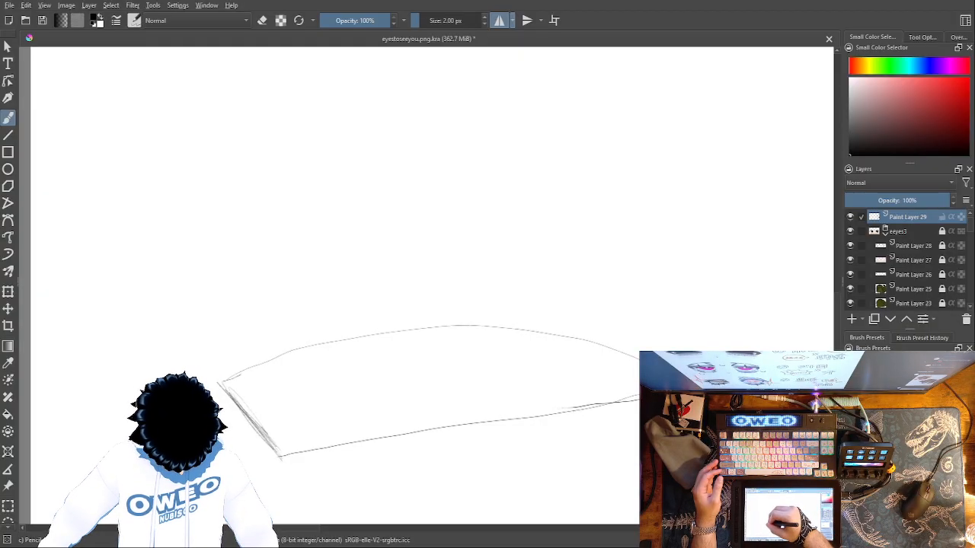
pyautogui.moveTo(266, 364); pyautogui.dragTo(327, 346)
pyautogui.hotkey('ctrl', 'z')
pyautogui.moveTo(636, 355)
pyautogui.mouseDown()
pyautogui.moveTo(571, 336)
pyautogui.moveTo(457, 326)
pyautogui.moveTo(346, 341)
pyautogui.moveTo(219, 379)
pyautogui.mouseUp()
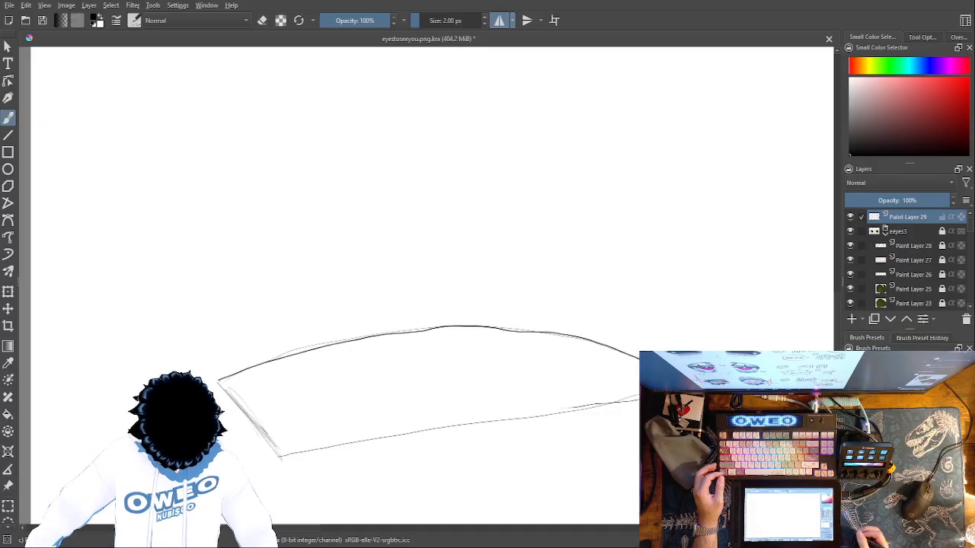
# Set the weighted brush smoothing distance to 8.1, test it with a scribble beside the eye and undo the scribble
pyautogui.moveTo(648, 263)
pyautogui.mouseDown()
pyautogui.moveTo(415, 268)
pyautogui.moveTo(325, 195)
pyautogui.moveTo(550, 145)
pyautogui.moveTo(655, 229)
pyautogui.moveTo(636, 170)
pyautogui.moveTo(716, 293)
pyautogui.mouseUp()
pyautogui.hotkey('ctrl', 'z')
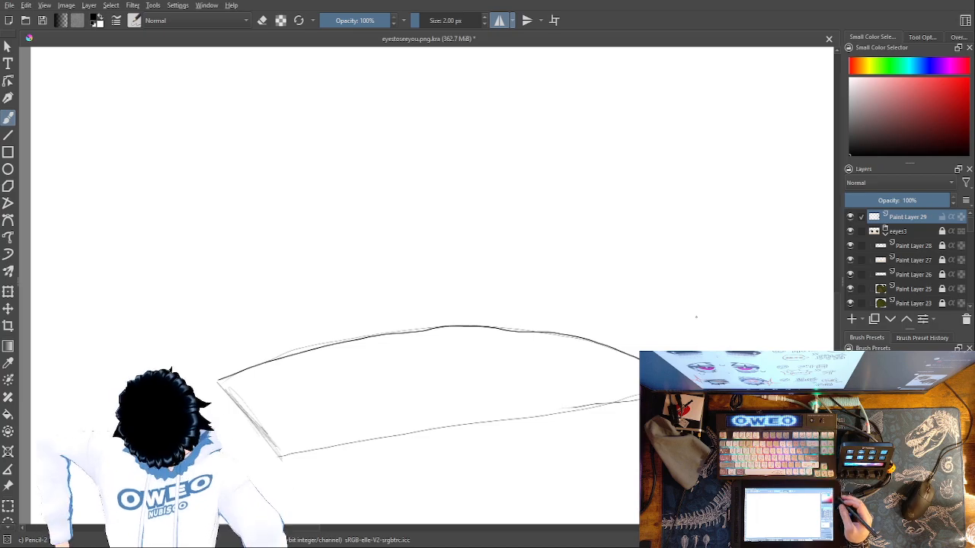
pyautogui.click(928, 39)
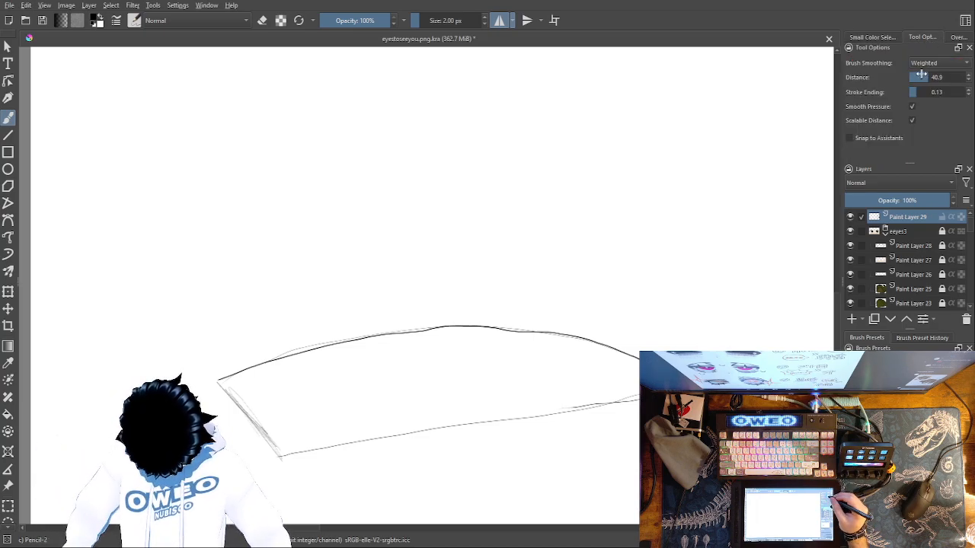
pyautogui.moveTo(925, 77); pyautogui.dragTo(918, 77)
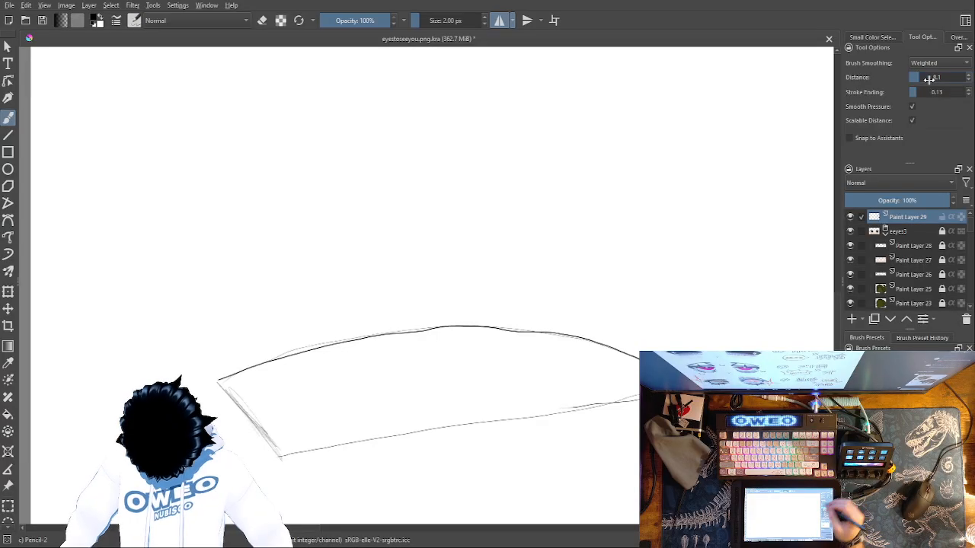
pyautogui.moveTo(666, 231)
pyautogui.mouseDown()
pyautogui.moveTo(742, 317)
pyautogui.moveTo(755, 295)
pyautogui.moveTo(752, 270)
pyautogui.moveTo(775, 292)
pyautogui.moveTo(783, 238)
pyautogui.moveTo(770, 351)
pyautogui.moveTo(758, 279)
pyautogui.moveTo(748, 346)
pyautogui.mouseUp()
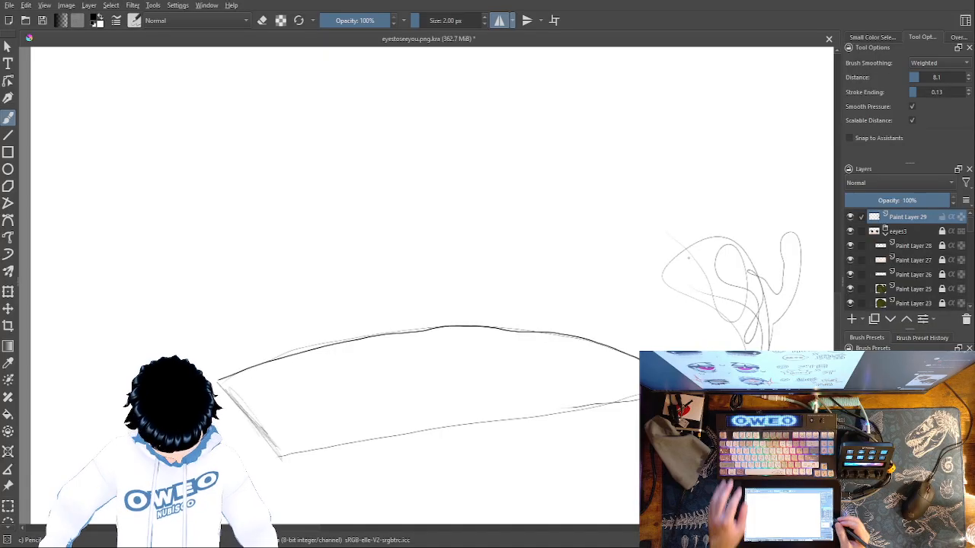
pyautogui.hotkey('ctrl', 'z')
# Trace the lower lid with a darker line down to the outer corner, and add a new paint layer above the sketch
pyautogui.moveTo(646, 397); pyautogui.dragTo(509, 417)
pyautogui.hotkey('ctrl', 'z')
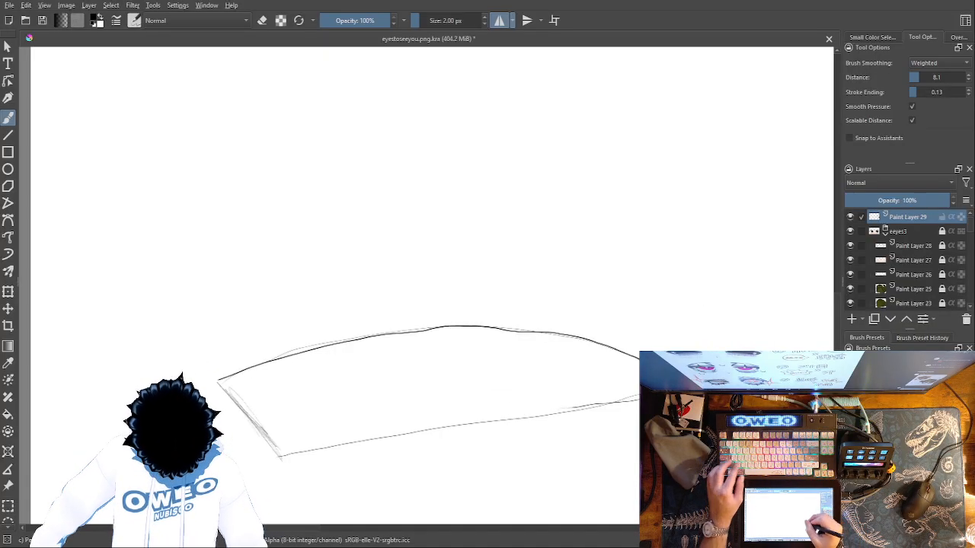
pyautogui.moveTo(639, 398); pyautogui.dragTo(274, 458)
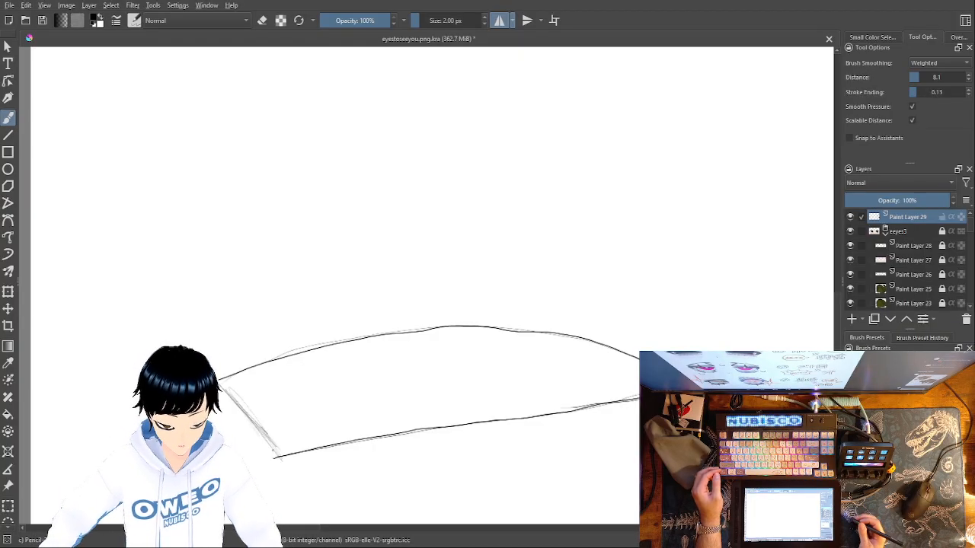
pyautogui.click(853, 320)
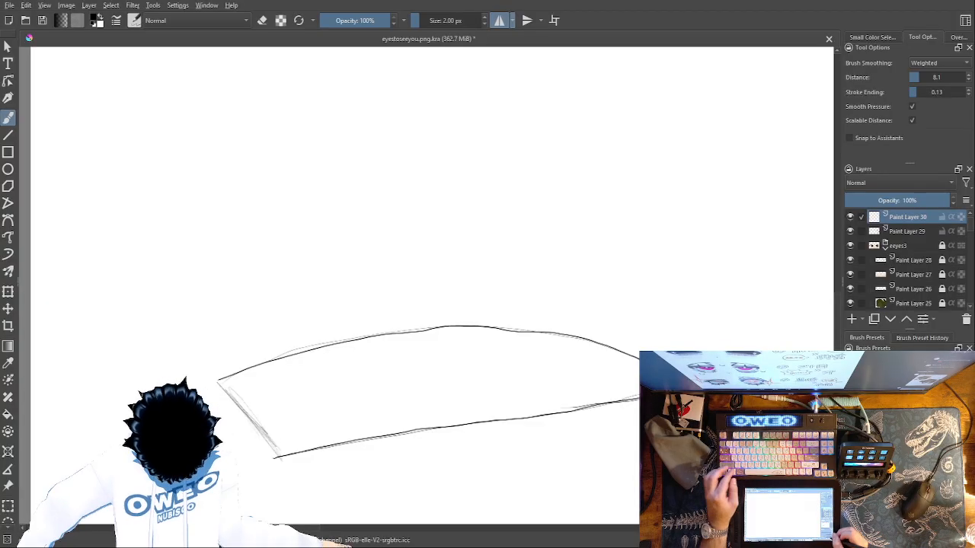
# Try tracing the eye outline on the new layer with the 2 px pencil, and undo its strokes
pyautogui.hotkey('ctrl', '+')
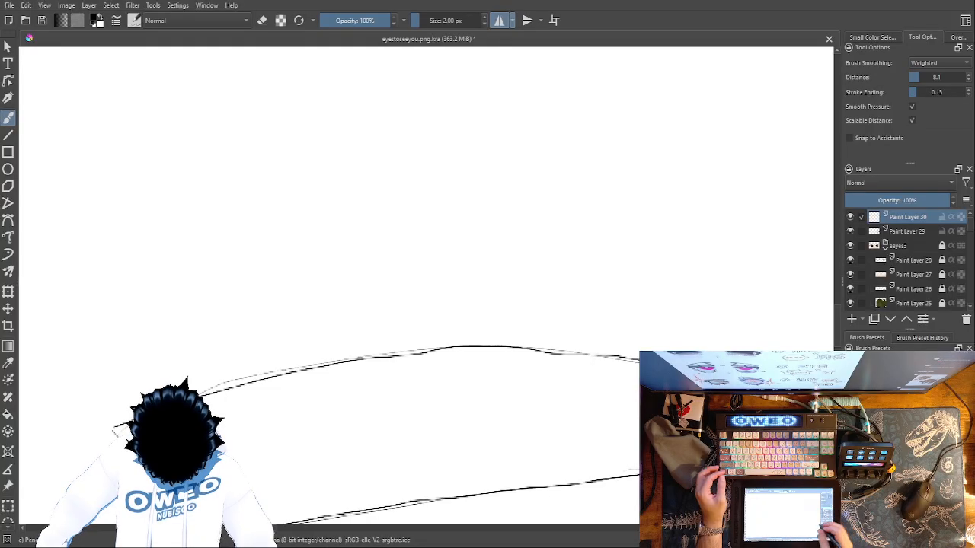
pyautogui.moveTo(640, 478); pyautogui.dragTo(304, 526)
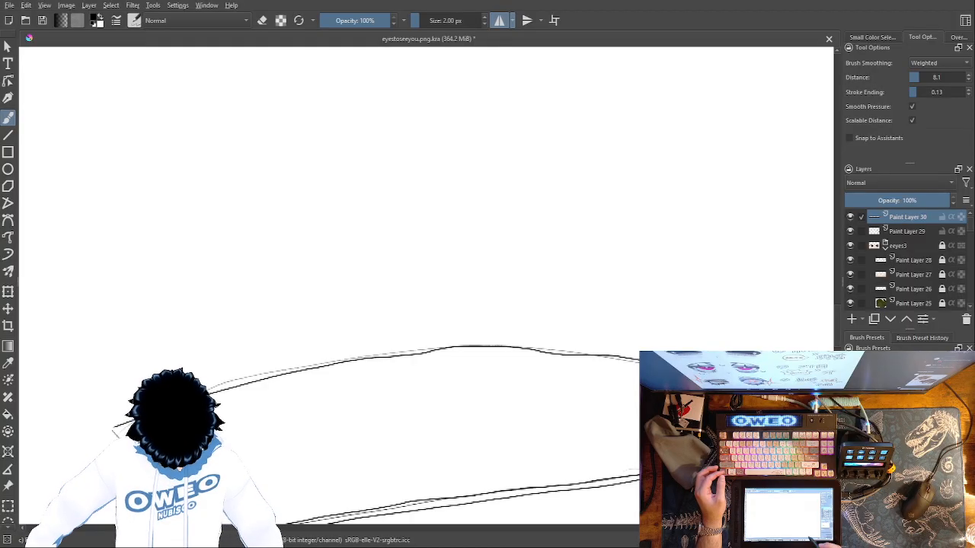
pyautogui.moveTo(614, 469); pyautogui.dragTo(614, 386)
pyautogui.hotkey('ctrl', 'z')
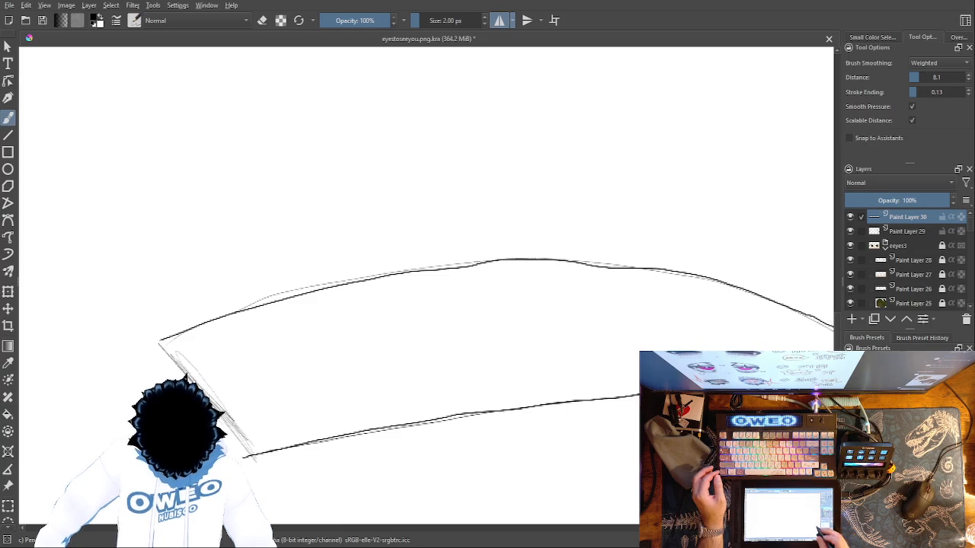
pyautogui.moveTo(683, 441); pyautogui.dragTo(607, 437)
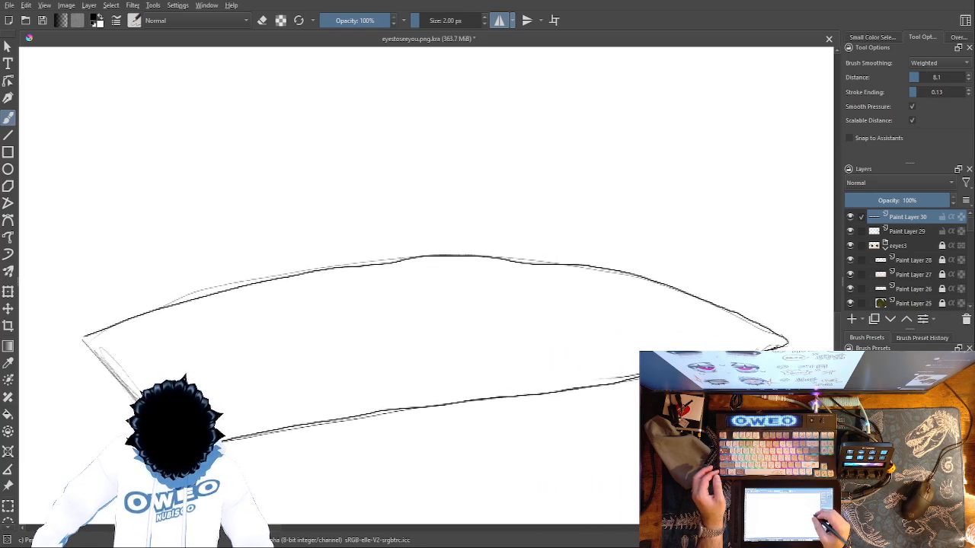
pyautogui.moveTo(754, 325); pyautogui.dragTo(786, 342)
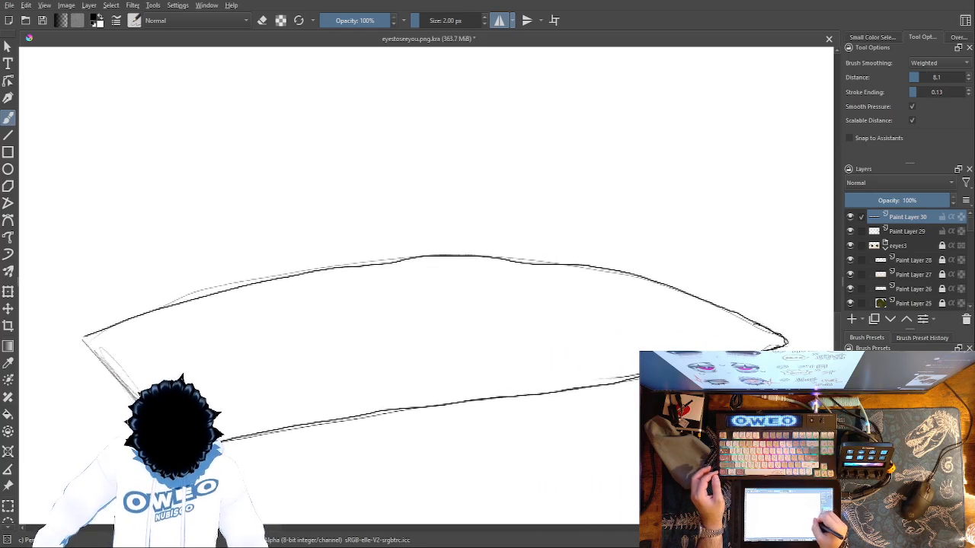
pyautogui.moveTo(640, 379); pyautogui.dragTo(222, 444)
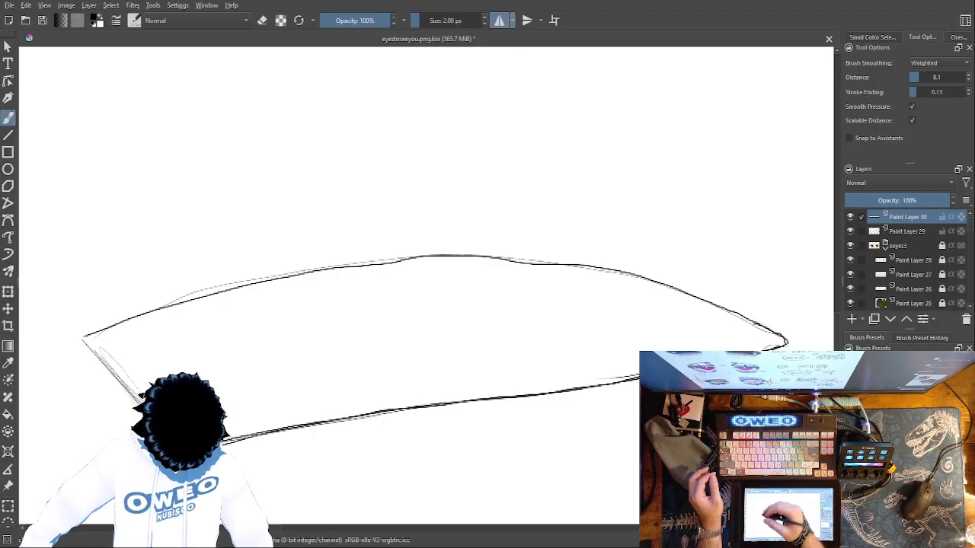
pyautogui.moveTo(83, 341); pyautogui.dragTo(140, 403)
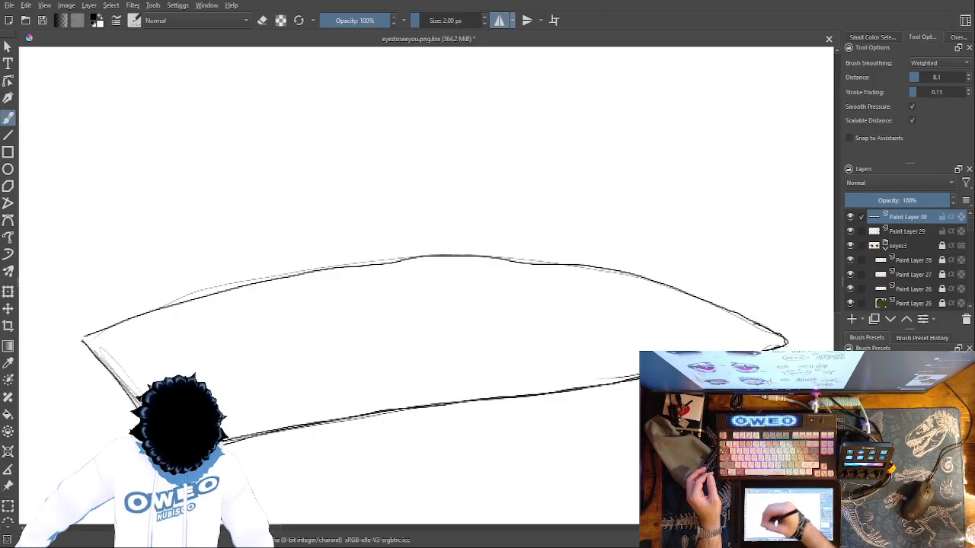
pyautogui.moveTo(779, 339)
pyautogui.mouseDown()
pyautogui.moveTo(618, 276)
pyautogui.moveTo(387, 262)
pyautogui.moveTo(160, 308)
pyautogui.moveTo(75, 341)
pyautogui.mouseUp()
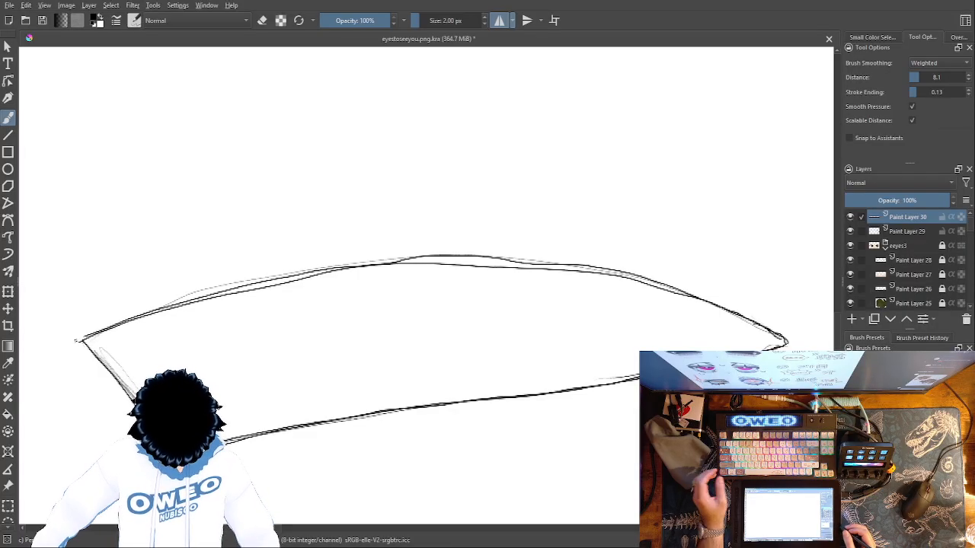
pyautogui.hotkey('ctrl', 'z')
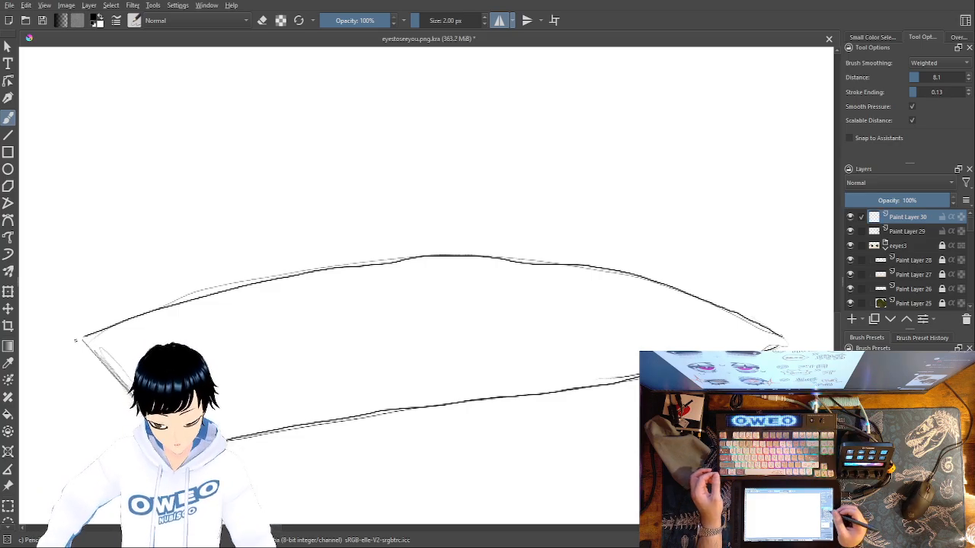
# Set the brush size to 3 px and trace the lower lid, slanted outer edge and arched upper lid on Paint Layer 30
pyautogui.click(918, 231)
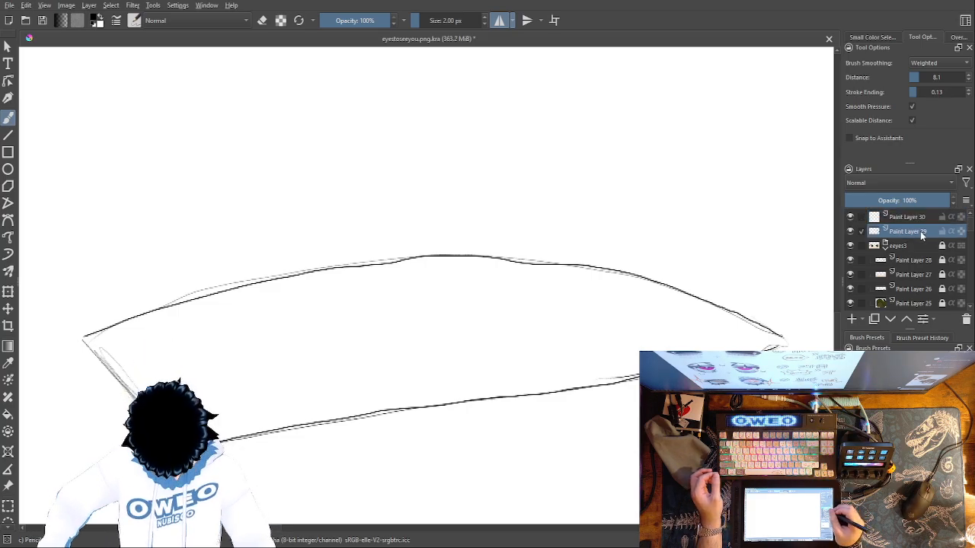
pyautogui.click(923, 217)
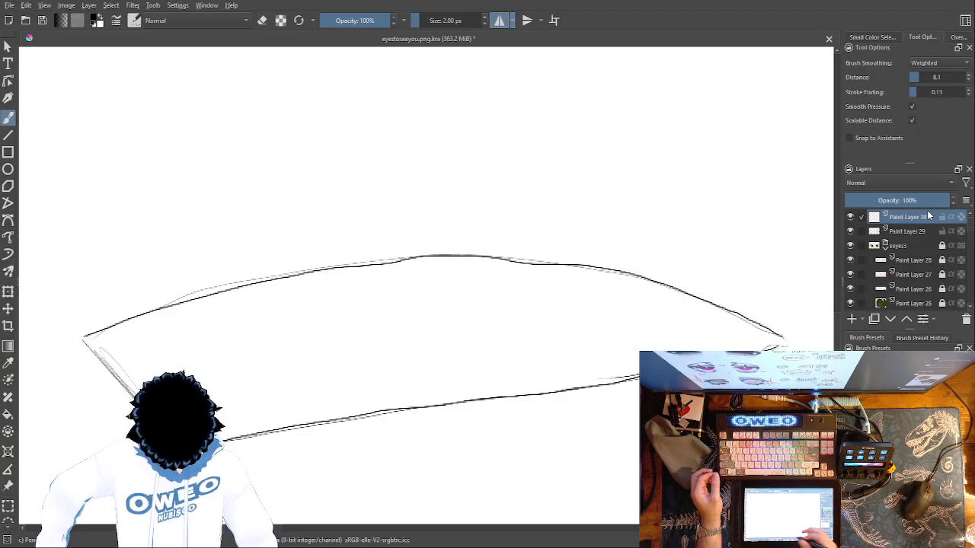
pyautogui.click(446, 20)
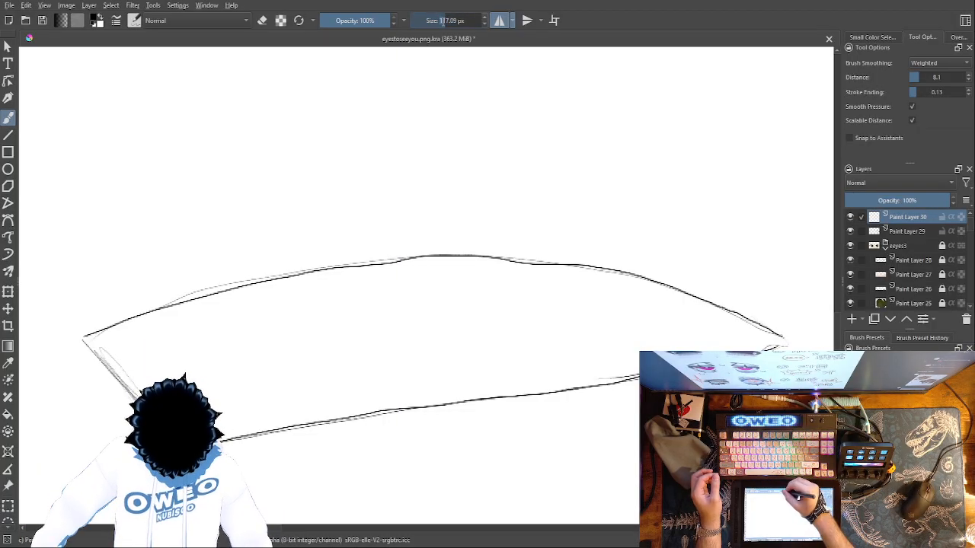
pyautogui.write('3')
pyautogui.press('Return')
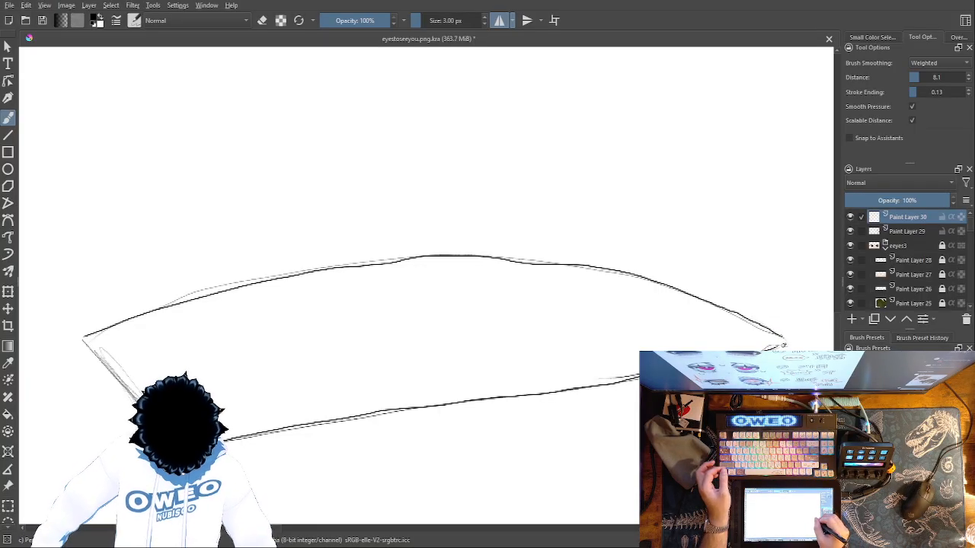
pyautogui.moveTo(641, 377); pyautogui.dragTo(229, 437)
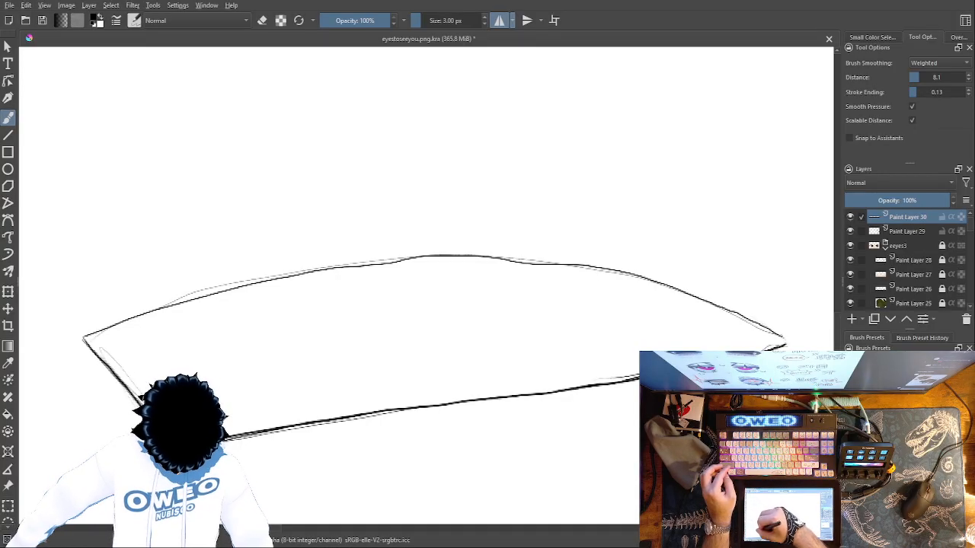
pyautogui.moveTo(784, 343)
pyautogui.mouseDown()
pyautogui.moveTo(658, 284)
pyautogui.moveTo(470, 257)
pyautogui.moveTo(268, 281)
pyautogui.moveTo(132, 311)
pyautogui.moveTo(70, 337)
pyautogui.mouseUp()
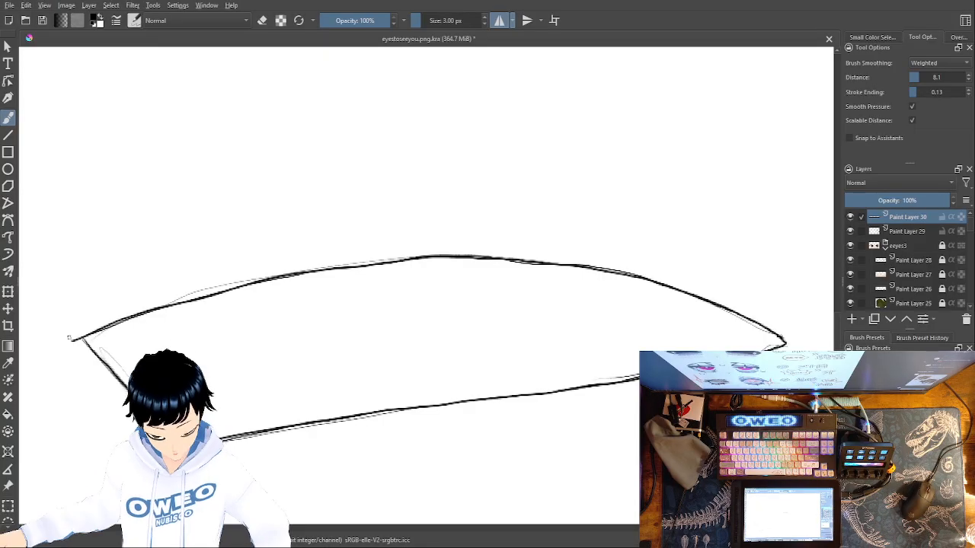
# Toggle the visibility of the rough sketch on Paint Layer 29 to compare it with the clean eye outline
pyautogui.click(851, 231)
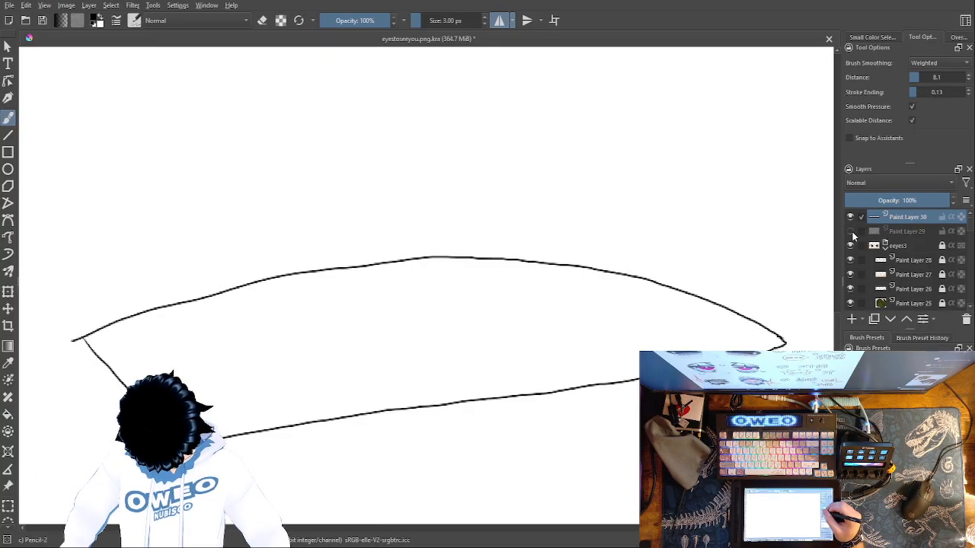
pyautogui.click(851, 232)
pyautogui.click(853, 231)
pyautogui.click(854, 233)
pyautogui.click(853, 232)
pyautogui.click(854, 232)
pyautogui.click(854, 234)
pyautogui.click(854, 235)
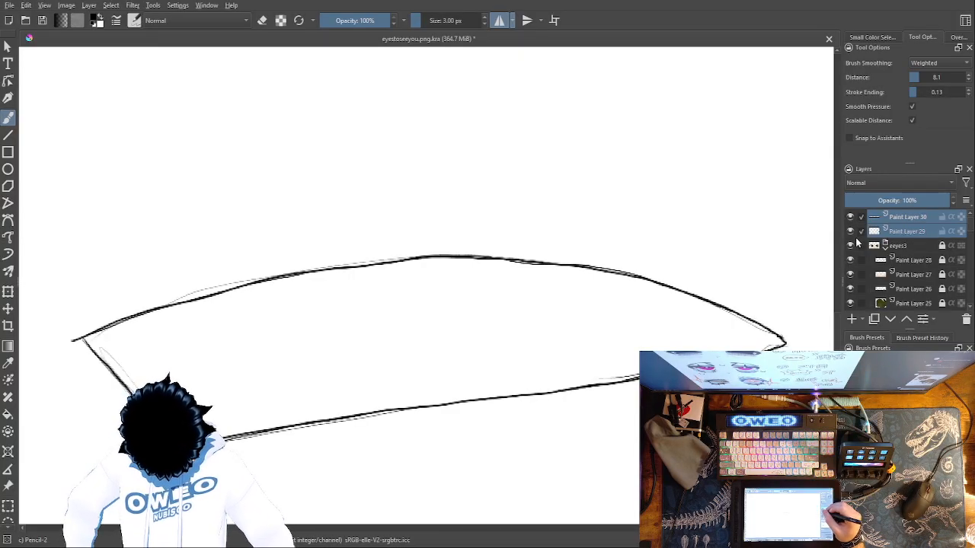
pyautogui.click(854, 234)
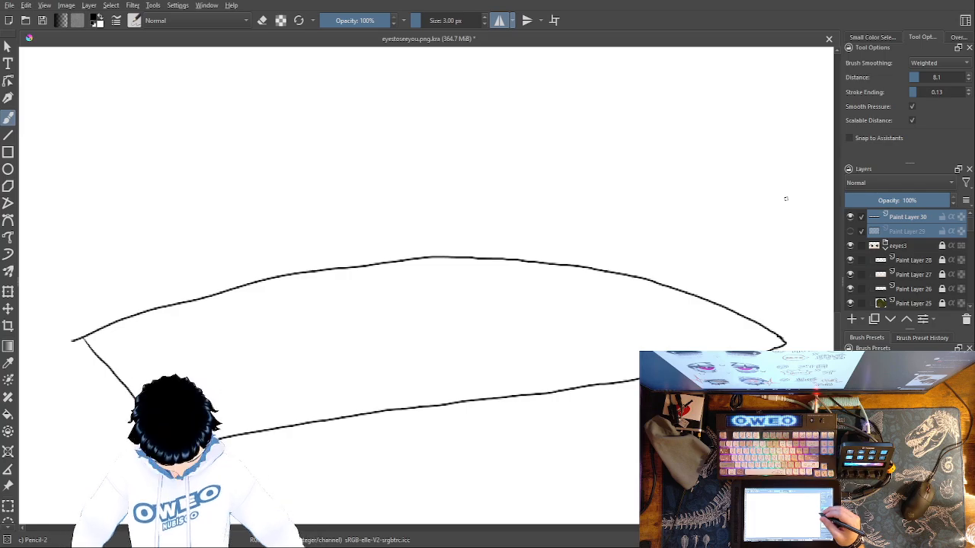
pyautogui.click(856, 233)
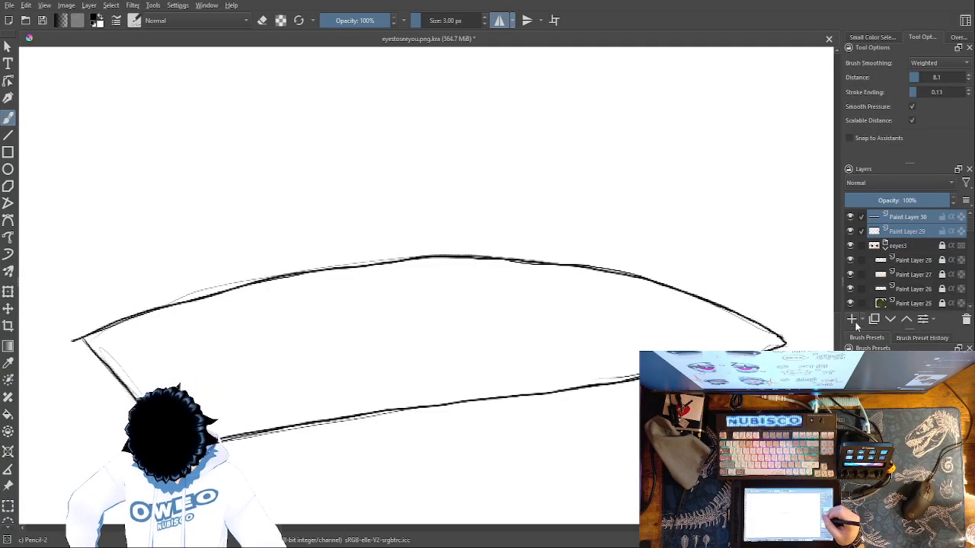
# Try grouping the sketch and outline layers, undo the grouping, and add a new paint layer above the outline
pyautogui.hotkey('ctrl', 'g')
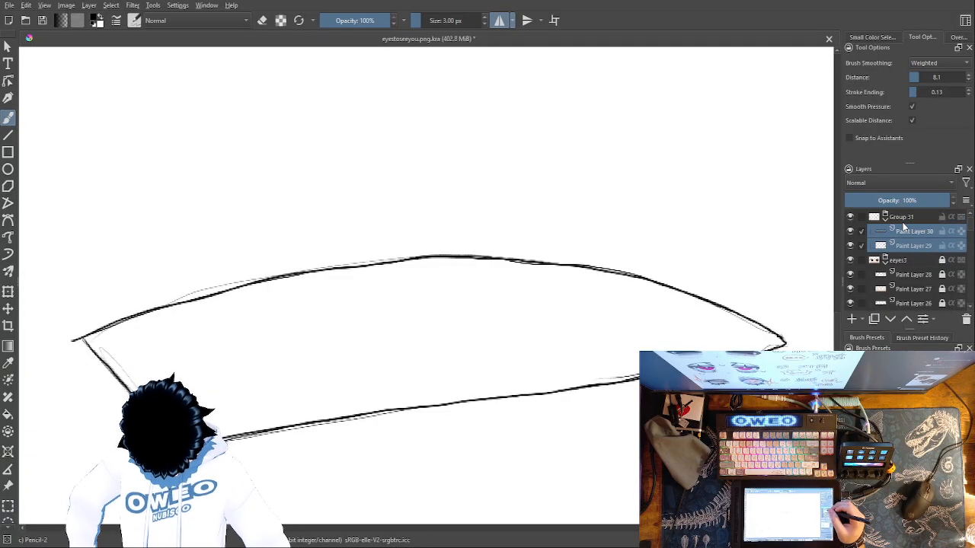
pyautogui.hotkey('ctrl', 'z')
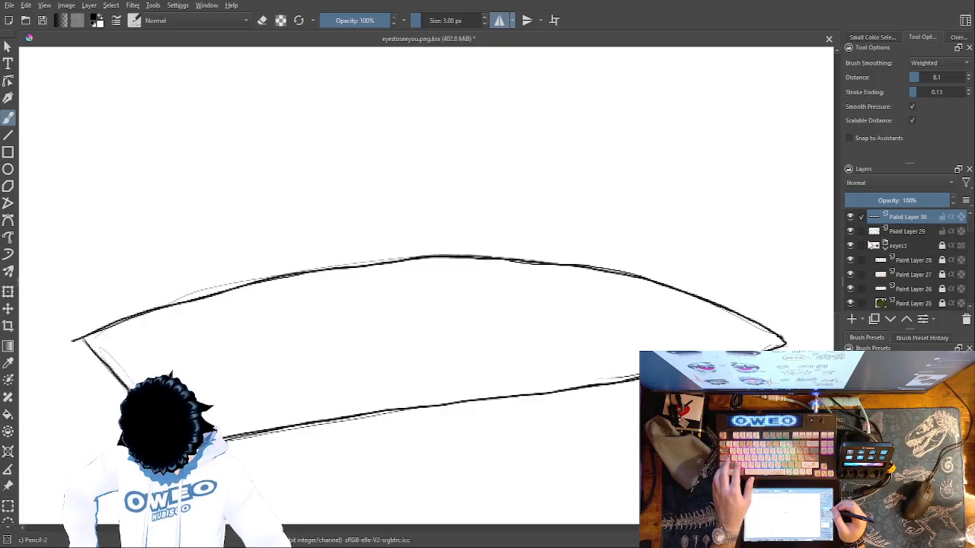
pyautogui.click(853, 320)
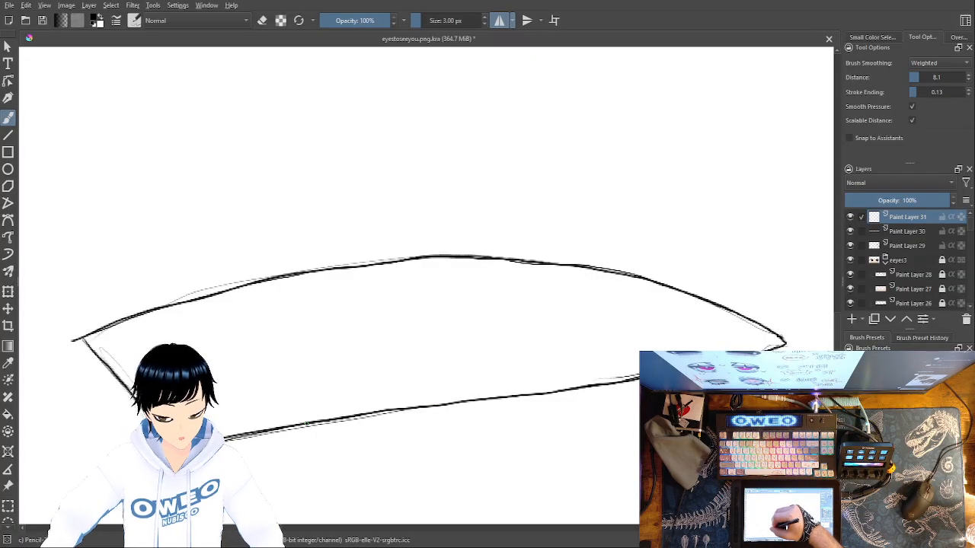
# Try a curved outer iris edge running from the lower lid up to the upper lid, and undo the stroke
pyautogui.moveTo(304, 423)
pyautogui.mouseDown()
pyautogui.moveTo(281, 400)
pyautogui.moveTo(245, 309)
pyautogui.moveTo(253, 281)
pyautogui.mouseUp()
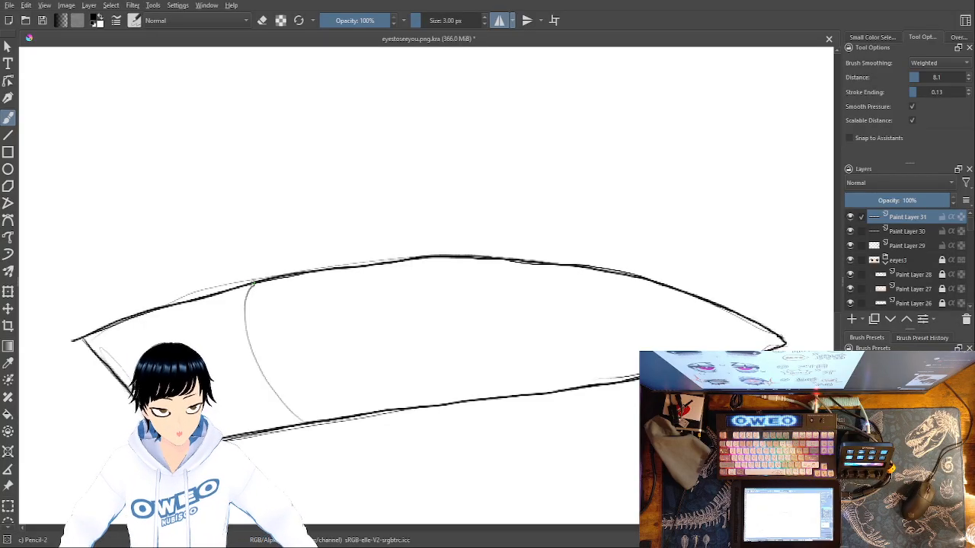
pyautogui.hotkey('ctrl', 'z')
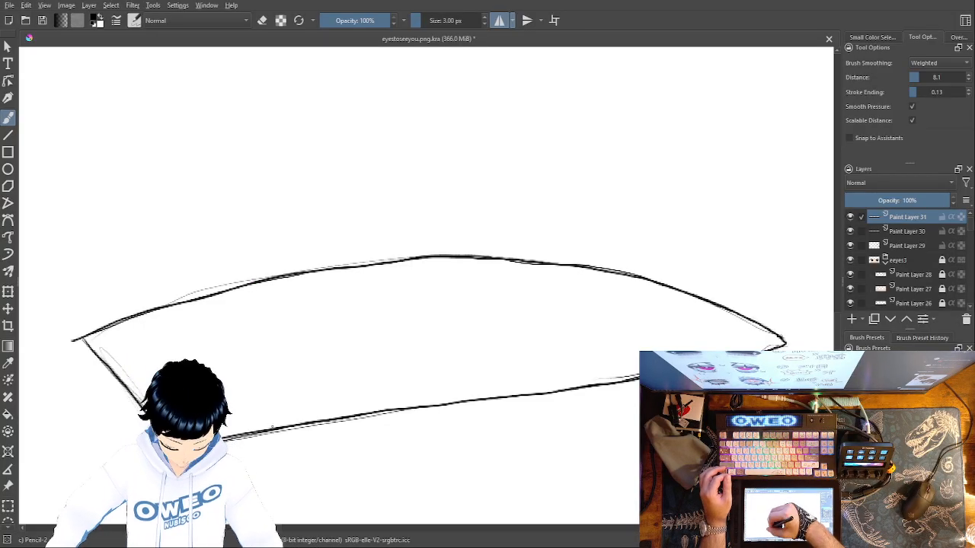
pyautogui.moveTo(271, 427)
pyautogui.mouseDown()
pyautogui.moveTo(224, 368)
pyautogui.moveTo(214, 291)
pyautogui.mouseUp()
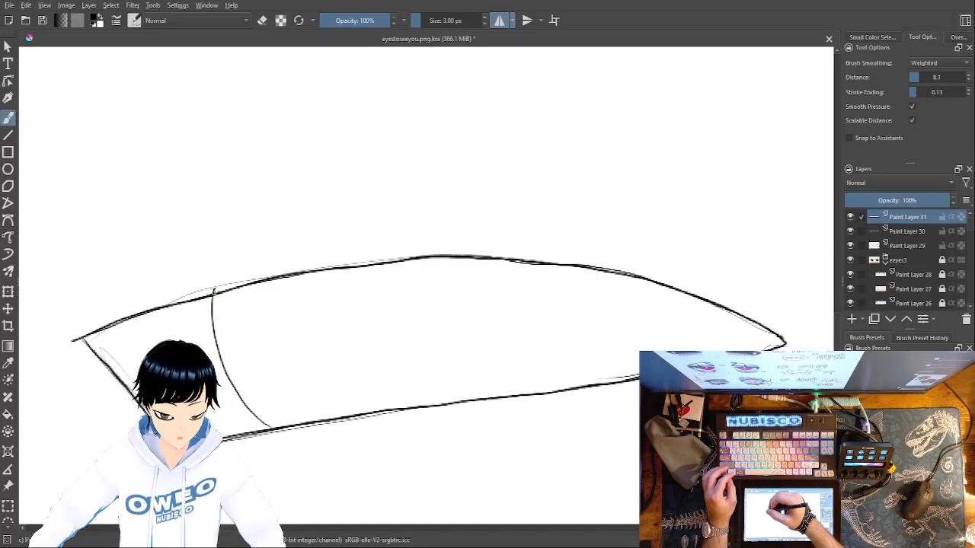
pyautogui.hotkey('ctrl', 'z')
pyautogui.moveTo(262, 429)
pyautogui.mouseDown()
pyautogui.moveTo(222, 361)
pyautogui.moveTo(221, 293)
pyautogui.mouseUp()
pyautogui.hotkey('ctrl', 'z')
pyautogui.moveTo(245, 429)
pyautogui.mouseDown()
pyautogui.moveTo(196, 328)
pyautogui.moveTo(204, 297)
pyautogui.moveTo(233, 404)
pyautogui.mouseUp()
pyautogui.hotkey('ctrl', 'z')
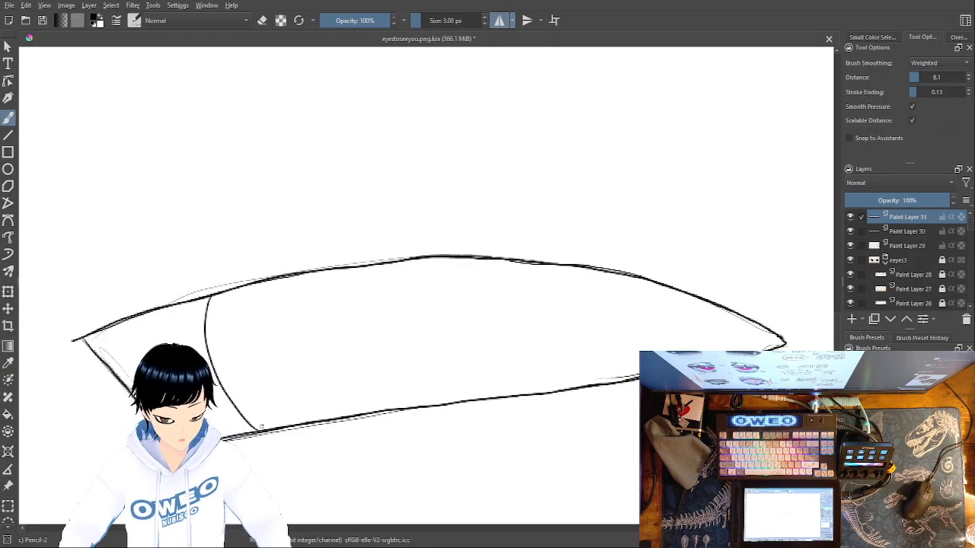
pyautogui.hotkey('ctrl', 'z')
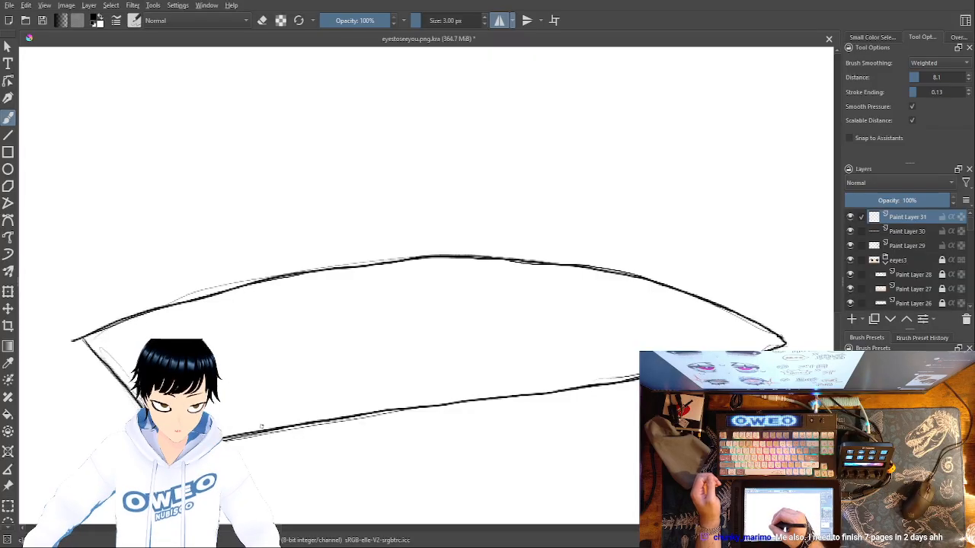
pyautogui.moveTo(262, 428); pyautogui.dragTo(221, 320)
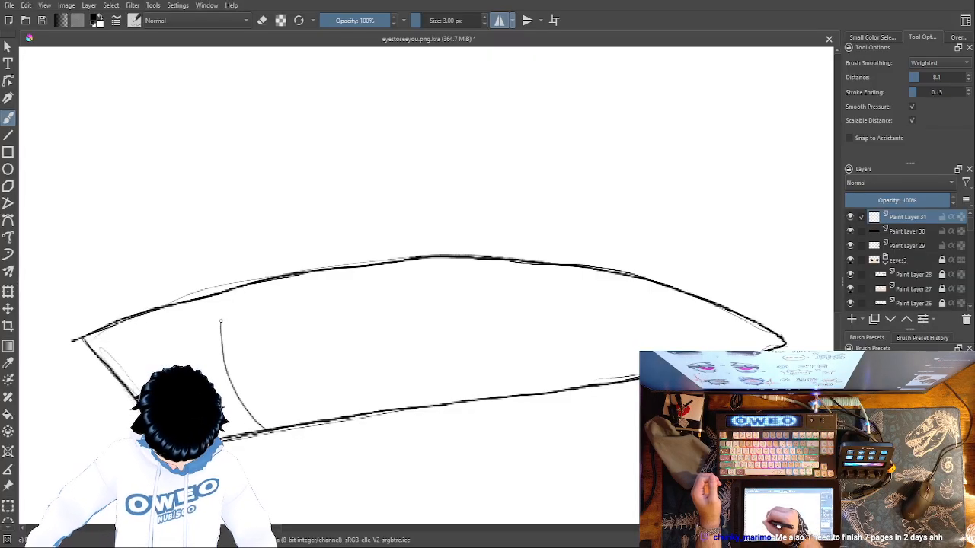
pyautogui.hotkey('ctrl', 'z')
# Draw the curved outer iris edge from the lower lid up to the upper lid on Paint Layer 31
pyautogui.moveTo(284, 425); pyautogui.dragTo(231, 289)
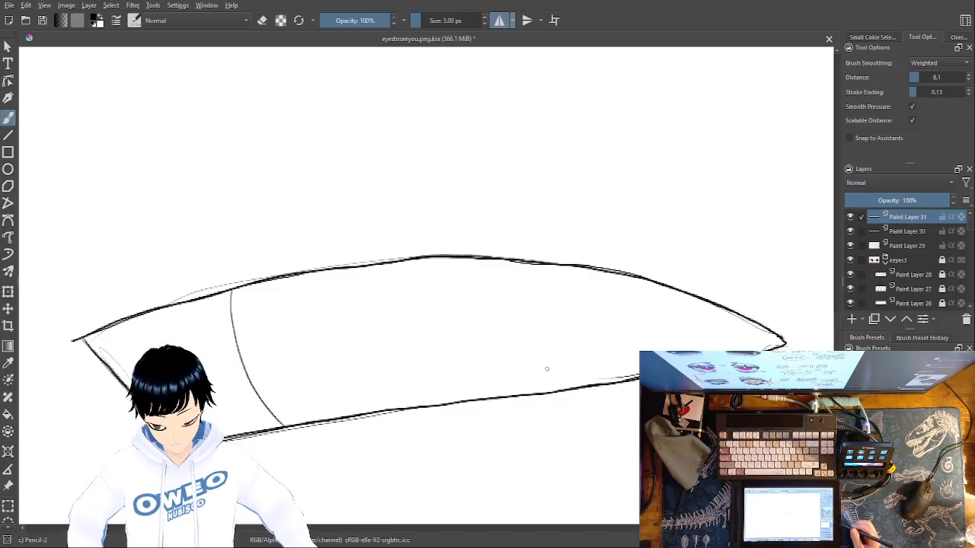
pyautogui.hotkey('ctrl', '-')
pyautogui.hotkey('ctrl', '-')
pyautogui.hotkey('ctrl', '-')
pyautogui.hotkey('ctrl', '-')
pyautogui.hotkey('ctrl', '-')
pyautogui.hotkey('ctrl', '-')
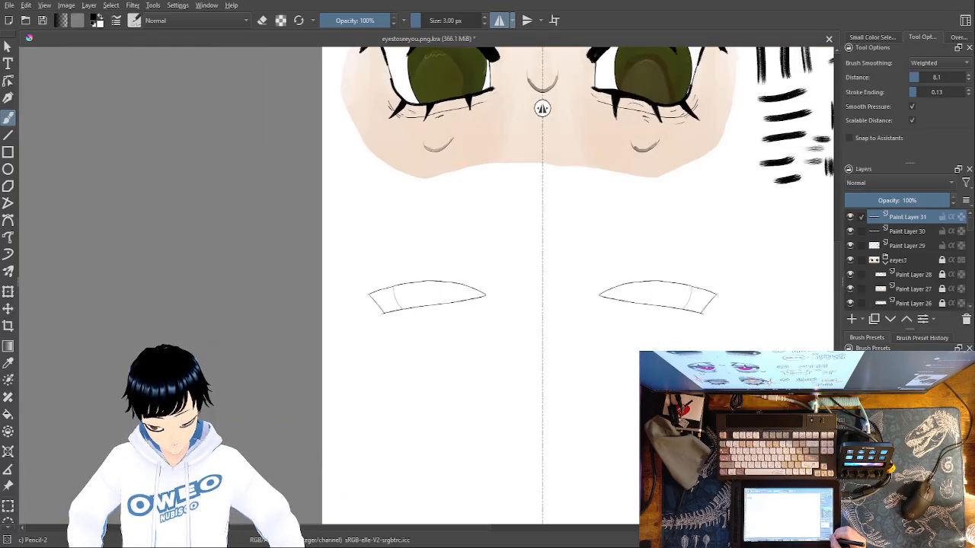
pyautogui.hotkey('ctrl', '+')
pyautogui.hotkey('ctrl', '+')
pyautogui.hotkey('ctrl', '+')
pyautogui.hotkey('ctrl', '+')
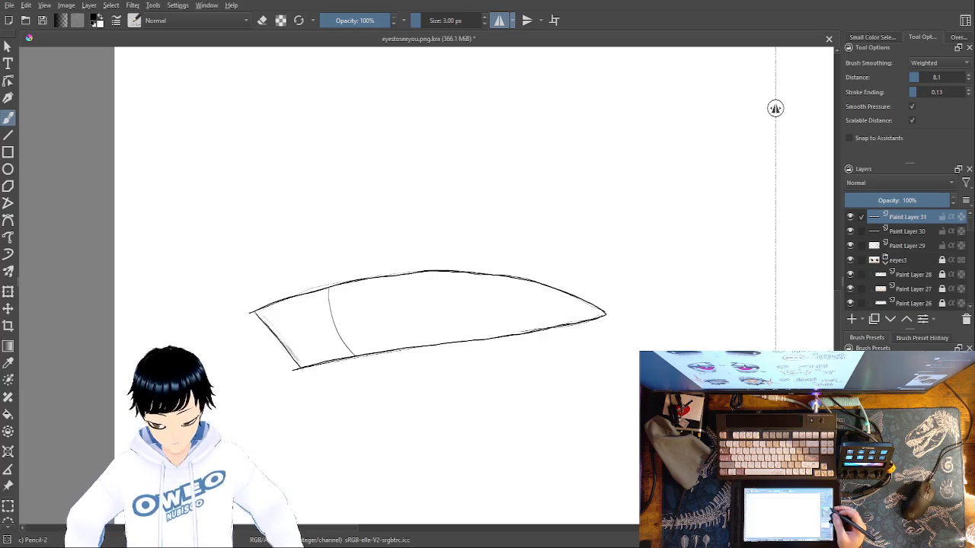
# Add a new paint layer above Paint Layer 31 and retrace the curved iris edge on it down to the lower lid
pyautogui.click(851, 319)
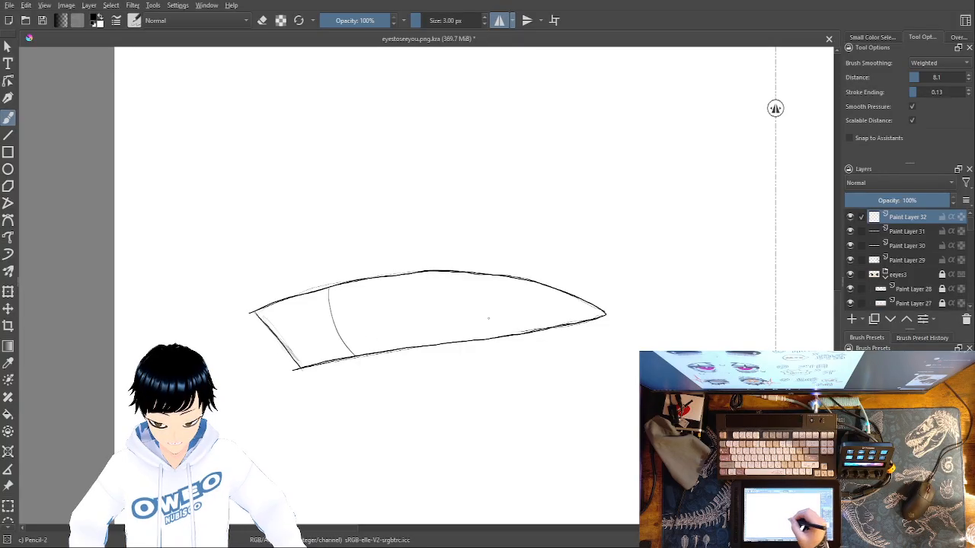
pyautogui.hotkey('ctrl', '+')
pyautogui.hotkey('ctrl', '+')
pyautogui.hotkey('ctrl', '+')
pyautogui.hotkey('ctrl', '+')
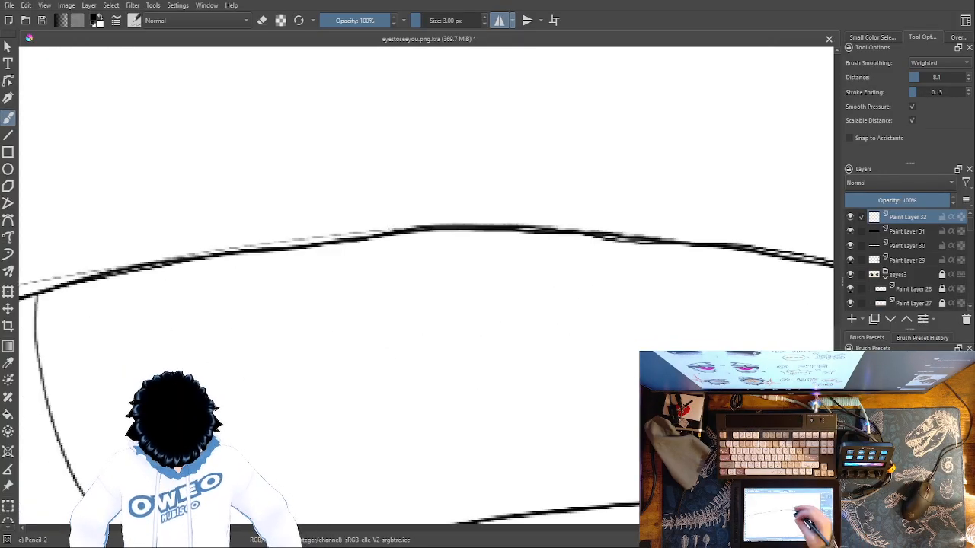
pyautogui.moveTo(430, 311); pyautogui.dragTo(622, 236)
pyautogui.hotkey('ctrl', '+')
pyautogui.hotkey('ctrl', '+')
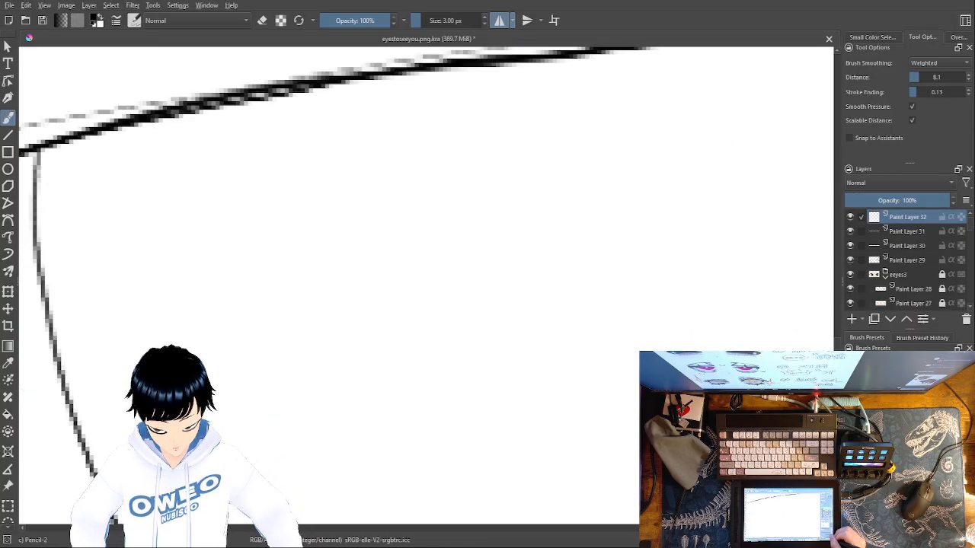
pyautogui.moveTo(357, 272); pyautogui.dragTo(591, 250)
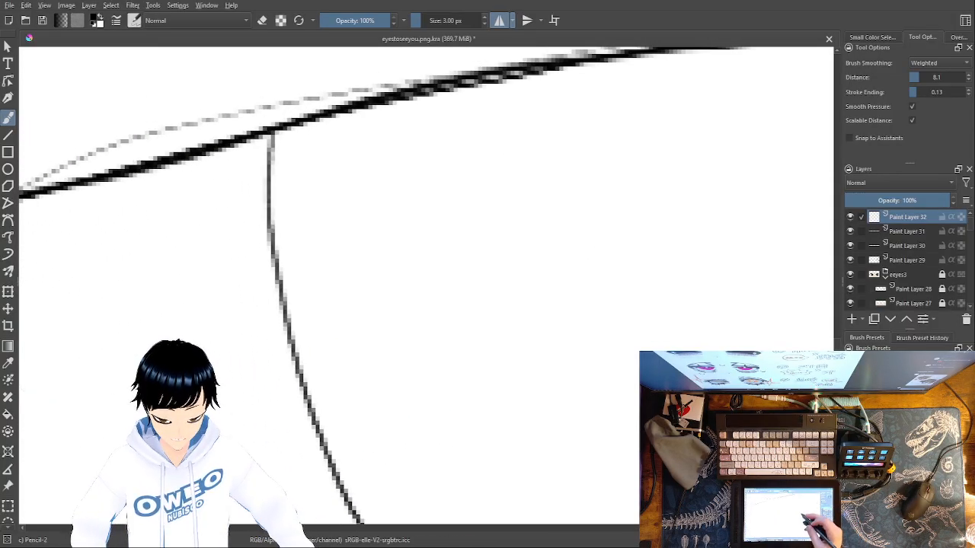
pyautogui.moveTo(280, 129)
pyautogui.mouseDown()
pyautogui.moveTo(271, 198)
pyautogui.moveTo(275, 133)
pyautogui.moveTo(265, 217)
pyautogui.moveTo(278, 289)
pyautogui.moveTo(355, 517)
pyautogui.mouseUp()
pyautogui.moveTo(486, 455)
pyautogui.mouseDown()
pyautogui.moveTo(416, 257)
pyautogui.moveTo(404, 253)
pyautogui.mouseUp()
pyautogui.moveTo(272, 318)
pyautogui.mouseDown()
pyautogui.moveTo(402, 490)
pyautogui.moveTo(640, 450)
pyautogui.mouseUp()
# Trace the lower lid from the iris edge to the pointed inner corner on Paint Layer 32
pyautogui.moveTo(766, 466); pyautogui.dragTo(466, 480)
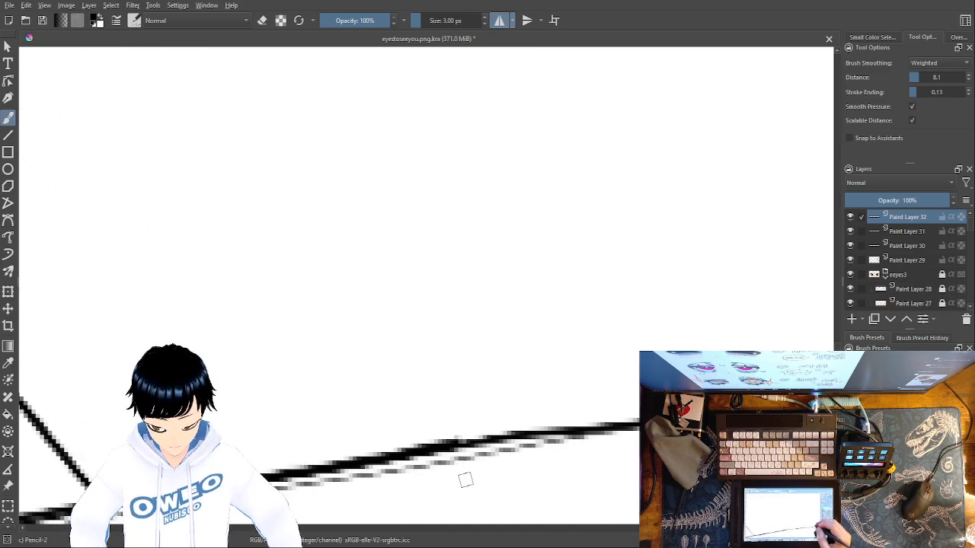
pyautogui.moveTo(641, 425); pyautogui.dragTo(448, 446)
pyautogui.moveTo(710, 461)
pyautogui.mouseDown()
pyautogui.moveTo(583, 440)
pyautogui.moveTo(515, 467)
pyautogui.moveTo(358, 471)
pyautogui.mouseUp()
pyautogui.moveTo(638, 397); pyautogui.dragTo(280, 440)
pyautogui.moveTo(661, 444); pyautogui.dragTo(328, 515)
pyautogui.moveTo(609, 465)
pyautogui.mouseDown()
pyautogui.moveTo(500, 477)
pyautogui.moveTo(422, 465)
pyautogui.mouseUp()
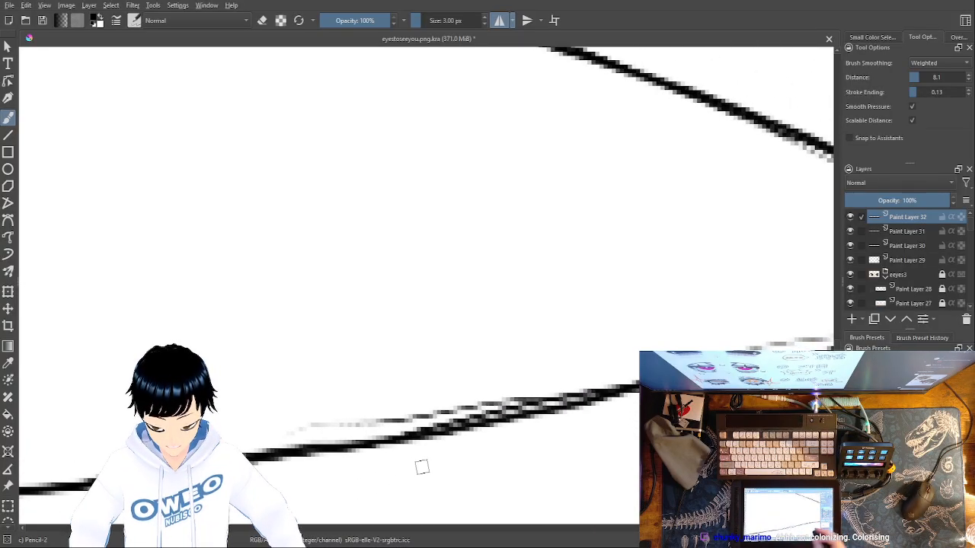
pyautogui.moveTo(640, 393); pyautogui.dragTo(294, 457)
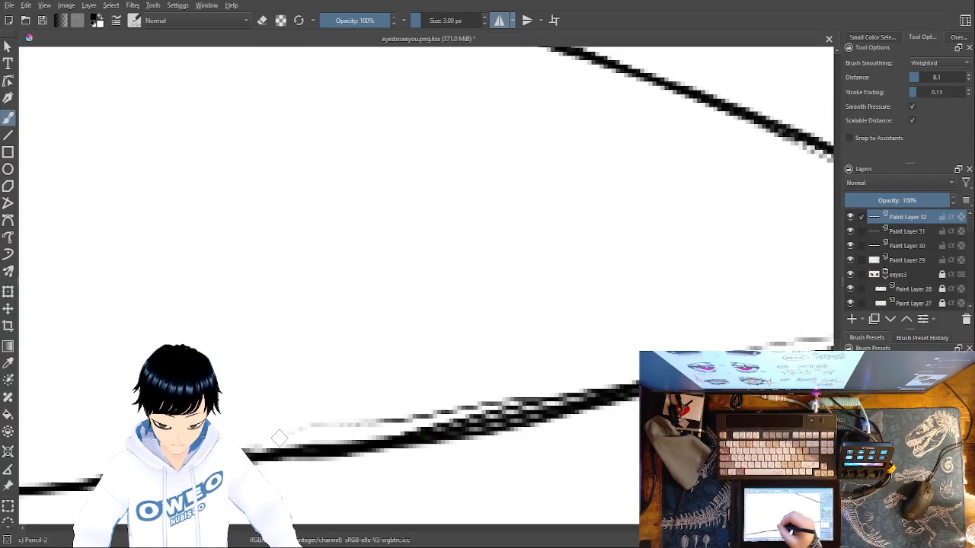
pyautogui.moveTo(706, 450); pyautogui.dragTo(479, 445)
pyautogui.moveTo(773, 314); pyautogui.dragTo(256, 449)
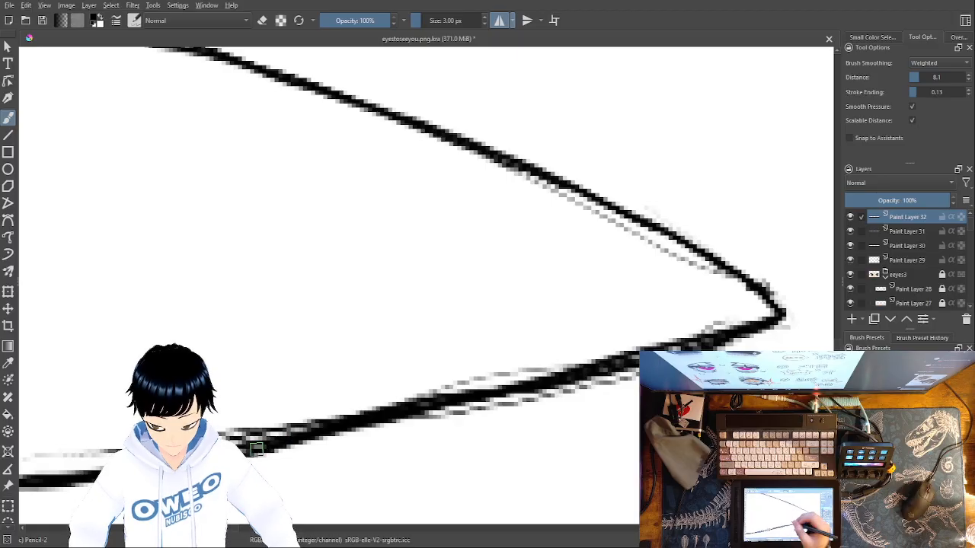
# Trace the upper lid from the inner corner towards the crest of the arch, redrawing the stroke near the crest
pyautogui.moveTo(781, 312)
pyautogui.mouseDown()
pyautogui.moveTo(739, 269)
pyautogui.moveTo(622, 207)
pyautogui.moveTo(380, 106)
pyautogui.moveTo(210, 54)
pyautogui.mouseUp()
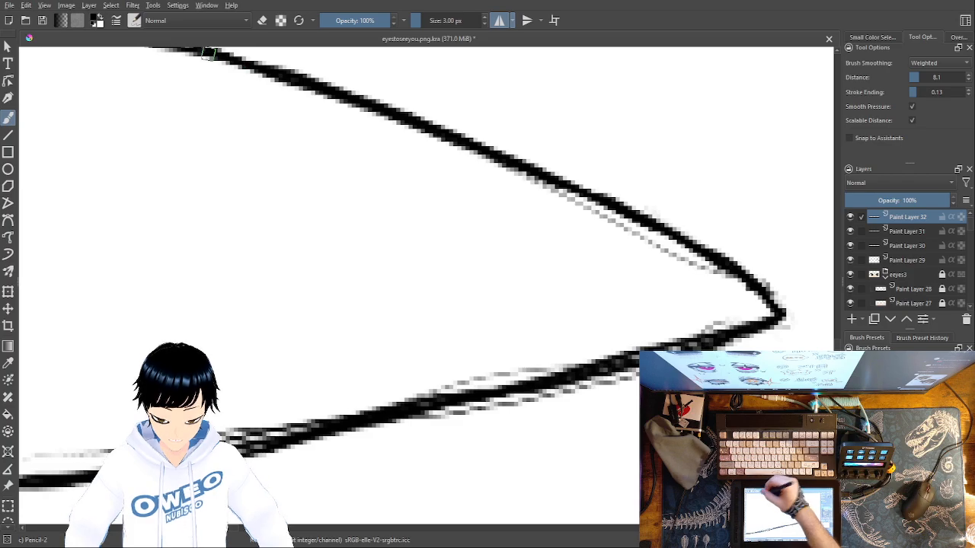
pyautogui.moveTo(502, 274); pyautogui.dragTo(853, 457)
pyautogui.moveTo(556, 366); pyautogui.dragTo(763, 419)
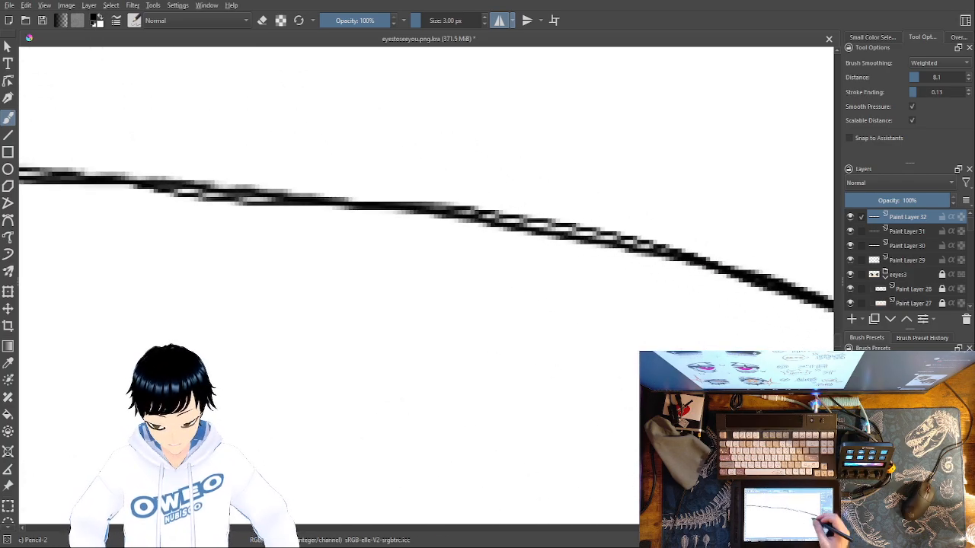
pyautogui.moveTo(743, 280)
pyautogui.mouseDown()
pyautogui.moveTo(611, 232)
pyautogui.moveTo(534, 220)
pyautogui.moveTo(40, 161)
pyautogui.mouseUp()
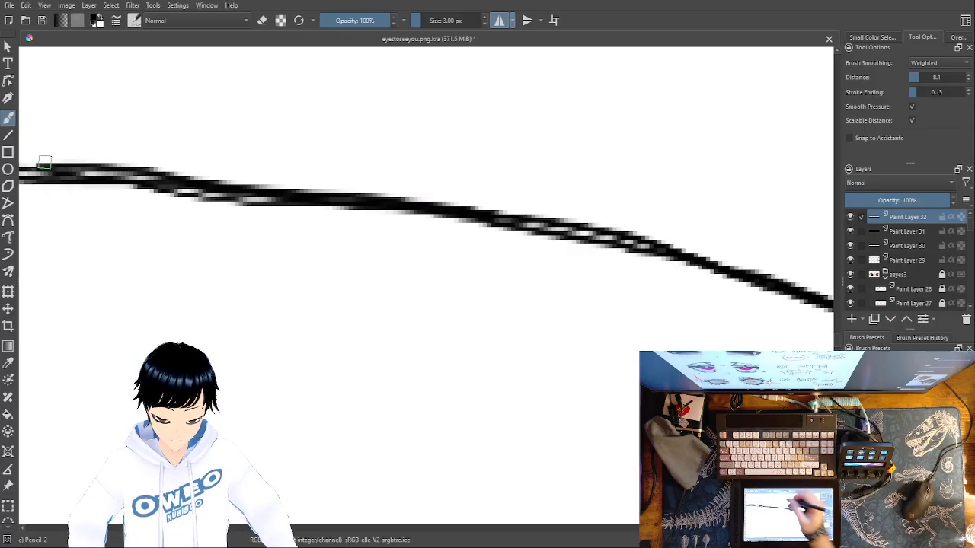
pyautogui.moveTo(503, 370); pyautogui.dragTo(794, 417)
pyautogui.moveTo(603, 381)
pyautogui.mouseDown()
pyautogui.moveTo(390, 403)
pyautogui.moveTo(294, 386)
pyautogui.mouseUp()
pyautogui.hotkey('ctrl', 'z')
pyautogui.moveTo(749, 336)
pyautogui.mouseDown()
pyautogui.moveTo(477, 265)
pyautogui.moveTo(41, 232)
pyautogui.mouseUp()
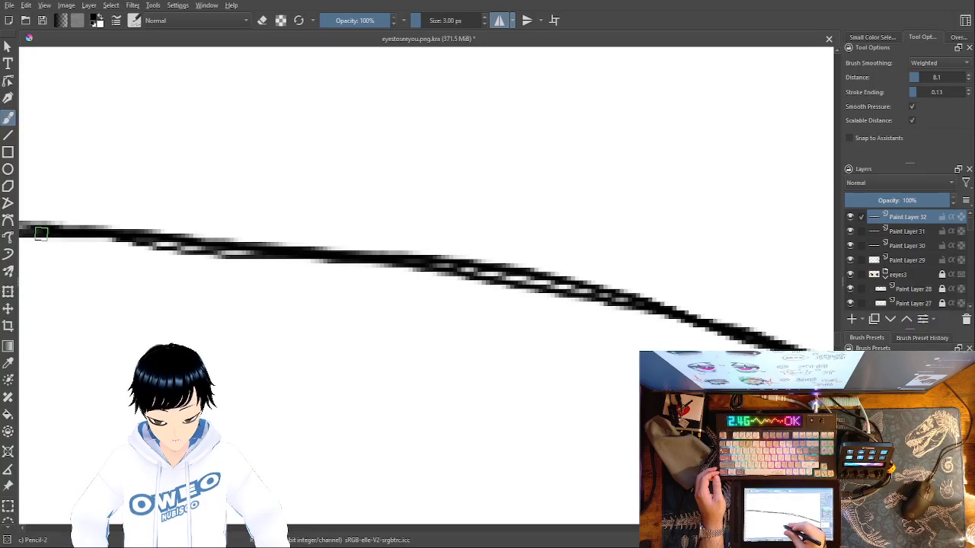
# Continue tracing the upper lid from the crest past the iris edge to the outer corner
pyautogui.moveTo(470, 353); pyautogui.dragTo(763, 435)
pyautogui.moveTo(412, 416); pyautogui.dragTo(690, 405)
pyautogui.moveTo(787, 320)
pyautogui.mouseDown()
pyautogui.moveTo(555, 293)
pyautogui.moveTo(202, 321)
pyautogui.mouseUp()
pyautogui.moveTo(447, 426); pyautogui.dragTo(819, 406)
pyautogui.moveTo(714, 280)
pyautogui.mouseDown()
pyautogui.moveTo(251, 344)
pyautogui.moveTo(32, 389)
pyautogui.moveTo(371, 301)
pyautogui.mouseUp()
pyautogui.moveTo(509, 254); pyautogui.dragTo(372, 278)
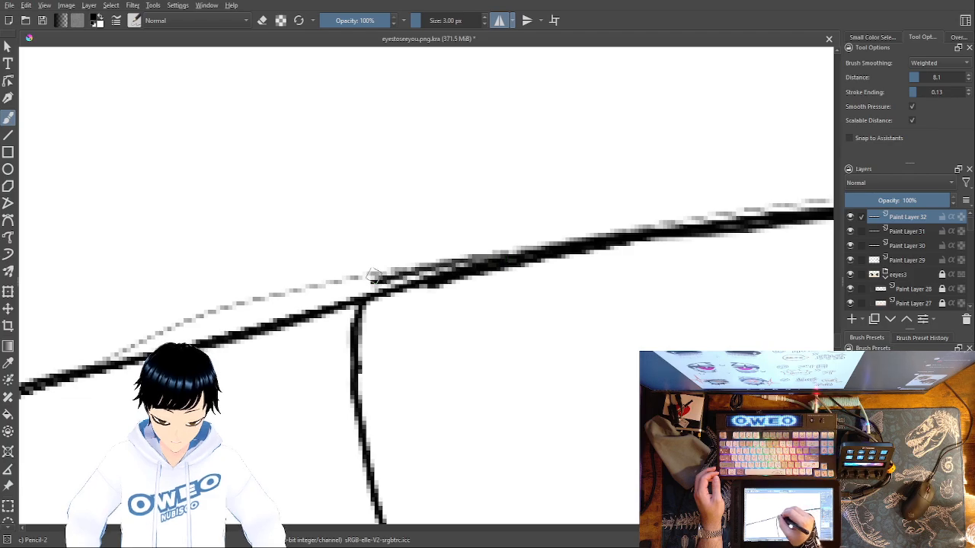
pyautogui.hotkey('ctrl', 'z')
pyautogui.moveTo(494, 265)
pyautogui.mouseDown()
pyautogui.moveTo(247, 340)
pyautogui.moveTo(22, 387)
pyautogui.mouseUp()
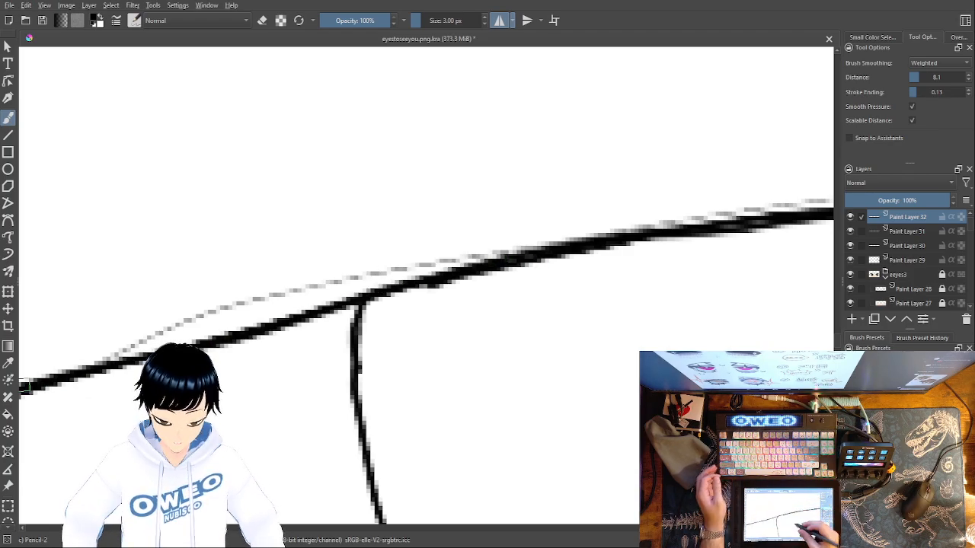
pyautogui.moveTo(599, 317); pyautogui.dragTo(731, 265)
pyautogui.moveTo(371, 390); pyautogui.dragTo(758, 293)
pyautogui.moveTo(689, 206)
pyautogui.mouseDown()
pyautogui.moveTo(569, 228)
pyautogui.moveTo(282, 337)
pyautogui.mouseUp()
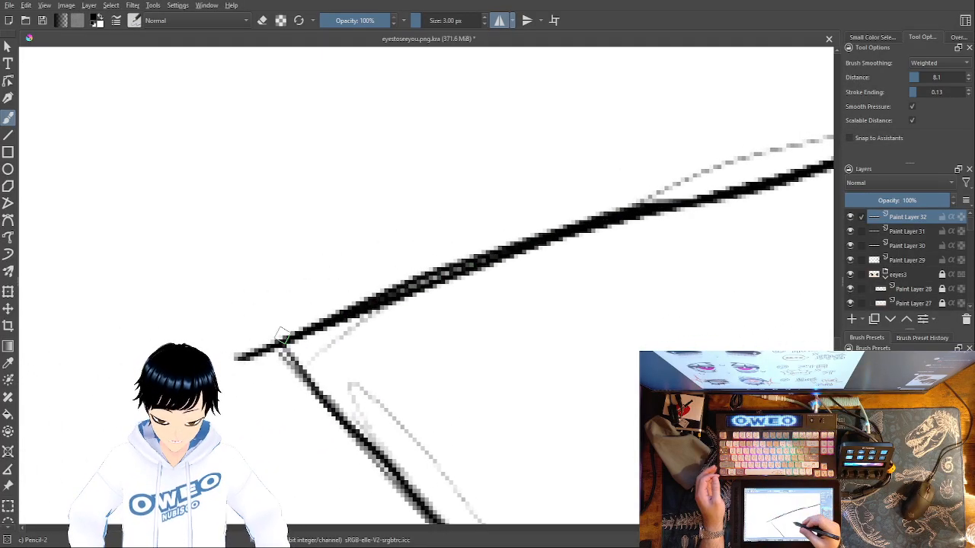
# Trace the slanted outer edge of the eye and the outer section of the lower lid up to the iris edge
pyautogui.moveTo(419, 318); pyautogui.dragTo(359, 190)
pyautogui.moveTo(219, 220); pyautogui.dragTo(479, 529)
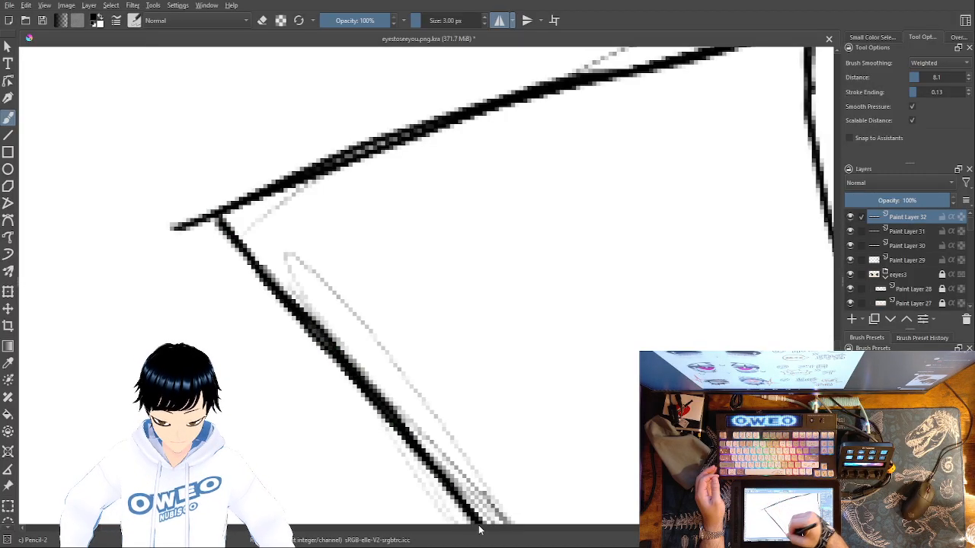
pyautogui.moveTo(629, 444); pyautogui.dragTo(527, 217)
pyautogui.moveTo(368, 293); pyautogui.dragTo(467, 411)
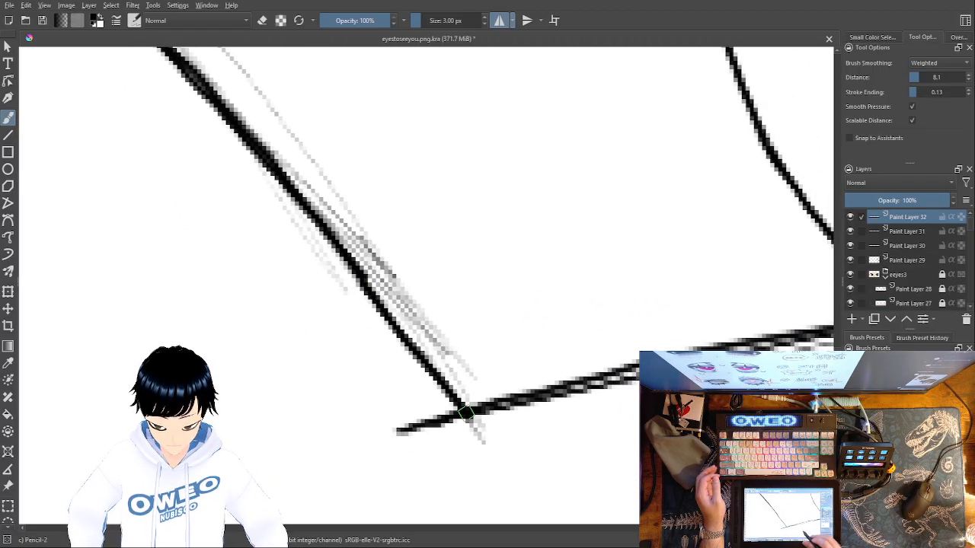
pyautogui.moveTo(594, 453); pyautogui.dragTo(413, 452)
pyautogui.moveTo(725, 321); pyautogui.dragTo(268, 422)
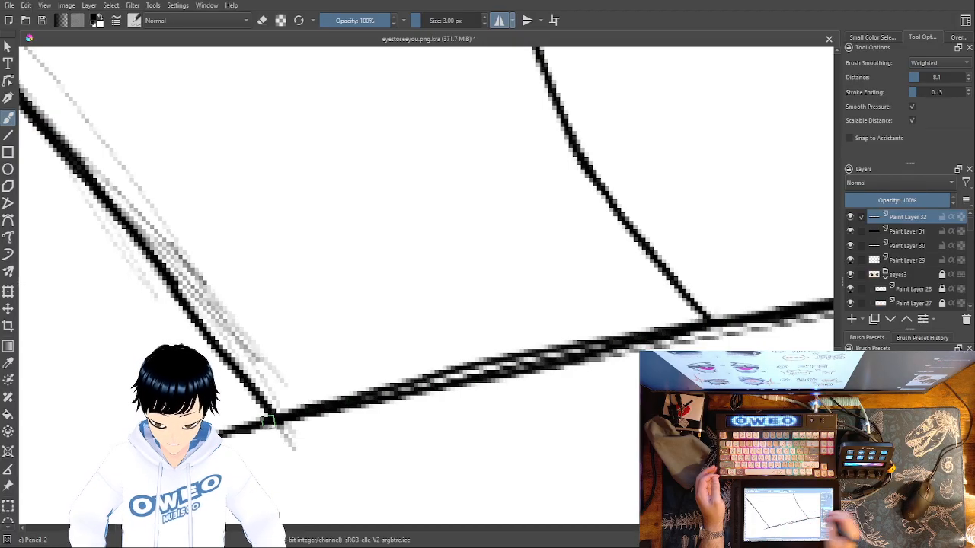
# Hide Paint Layers 31, 30 and 29 to check the retraced outline on Paint Layer 32 by itself
pyautogui.click(851, 230)
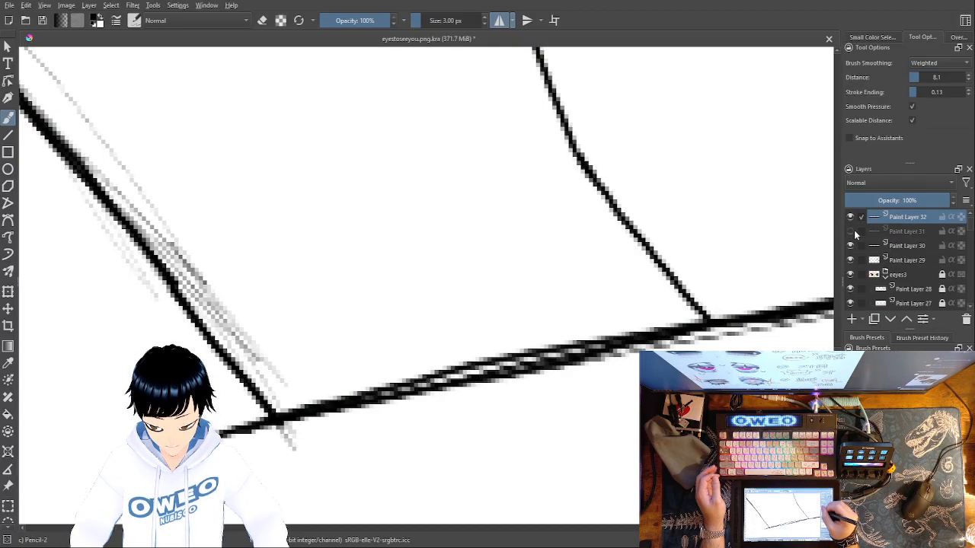
pyautogui.click(851, 245)
pyautogui.click(851, 260)
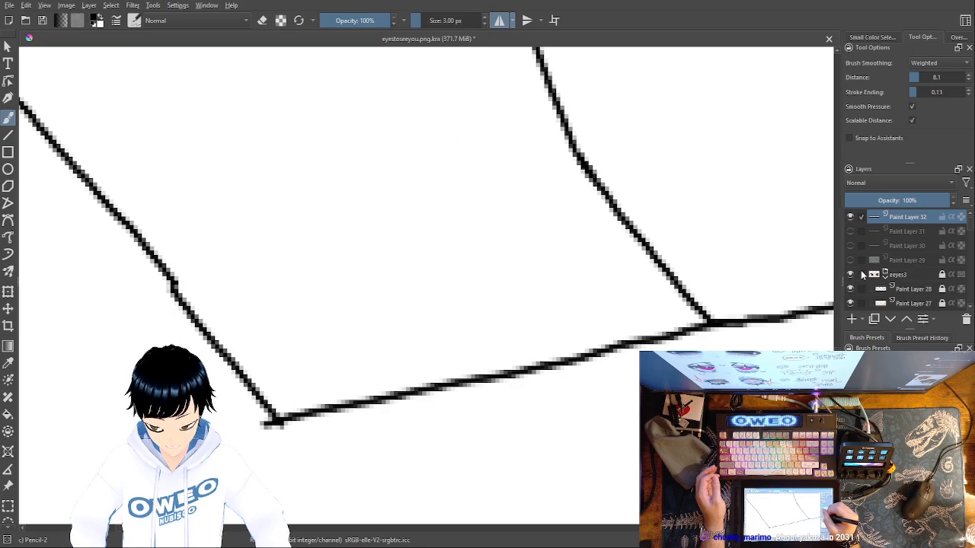
pyautogui.press('-')
pyautogui.press('-')
pyautogui.press('-')
pyautogui.press('-')
pyautogui.press('-')
pyautogui.press('-')
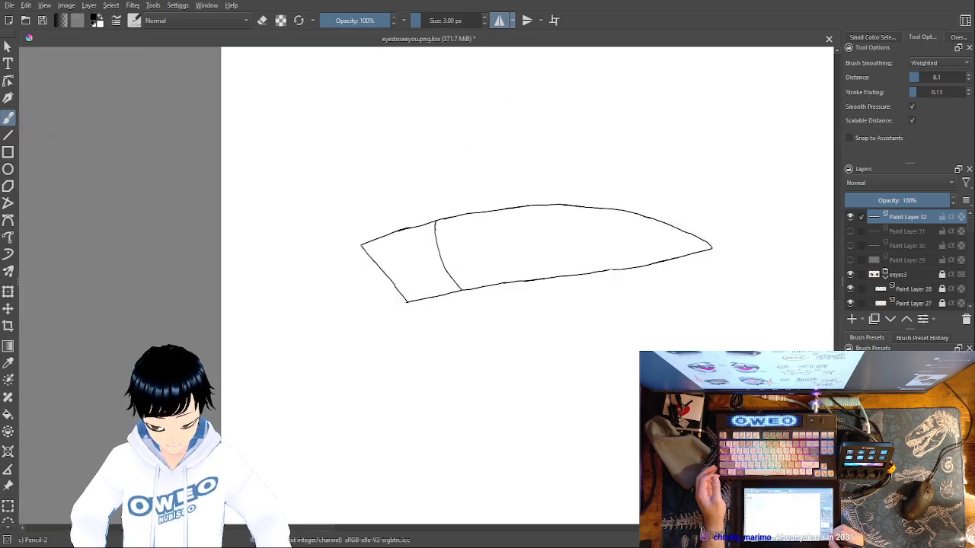
# Close the small gap in the lower lid line near the inner corner on Paint Layer 32
pyautogui.press('+')
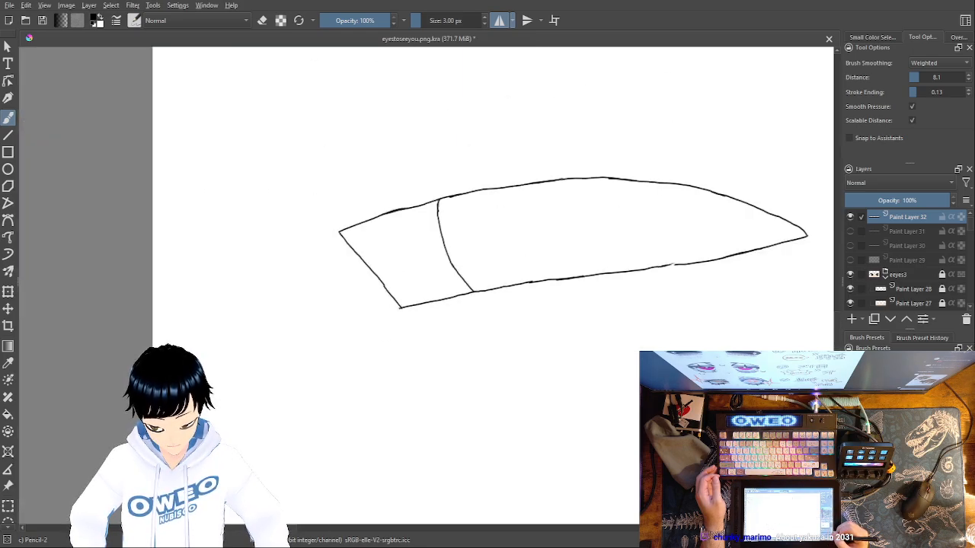
pyautogui.press('+')
pyautogui.press('+')
pyautogui.press('+')
pyautogui.moveTo(691, 391)
pyautogui.mouseDown()
pyautogui.moveTo(444, 436)
pyautogui.moveTo(276, 480)
pyautogui.mouseUp()
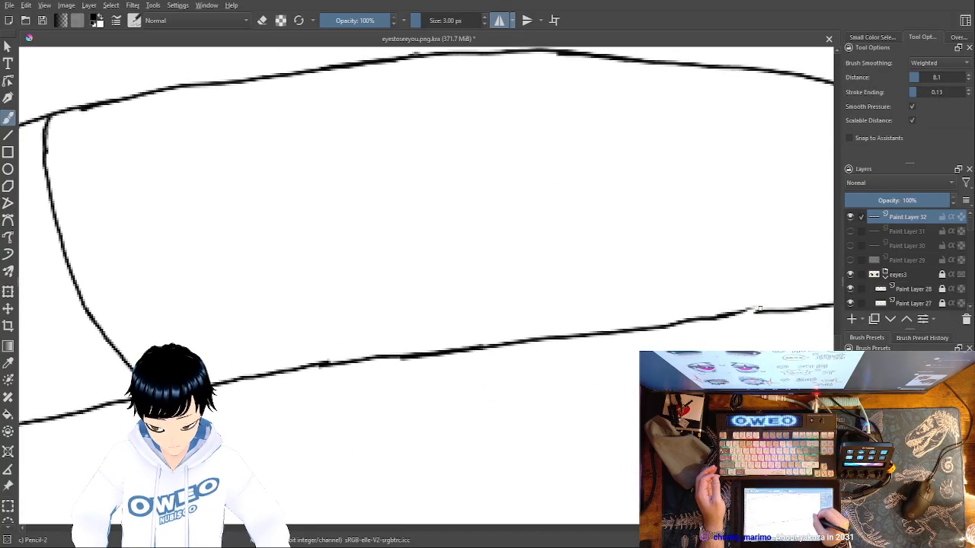
pyautogui.moveTo(739, 308)
pyautogui.mouseDown()
pyautogui.moveTo(652, 304)
pyautogui.moveTo(511, 404)
pyautogui.moveTo(384, 375)
pyautogui.mouseUp()
pyautogui.moveTo(734, 384); pyautogui.dragTo(534, 429)
pyautogui.moveTo(678, 451); pyautogui.dragTo(849, 408)
pyautogui.moveTo(518, 441); pyautogui.dragTo(767, 406)
pyautogui.moveTo(481, 458)
pyautogui.mouseDown()
pyautogui.moveTo(724, 457)
pyautogui.moveTo(561, 455)
pyautogui.moveTo(446, 477)
pyautogui.mouseUp()
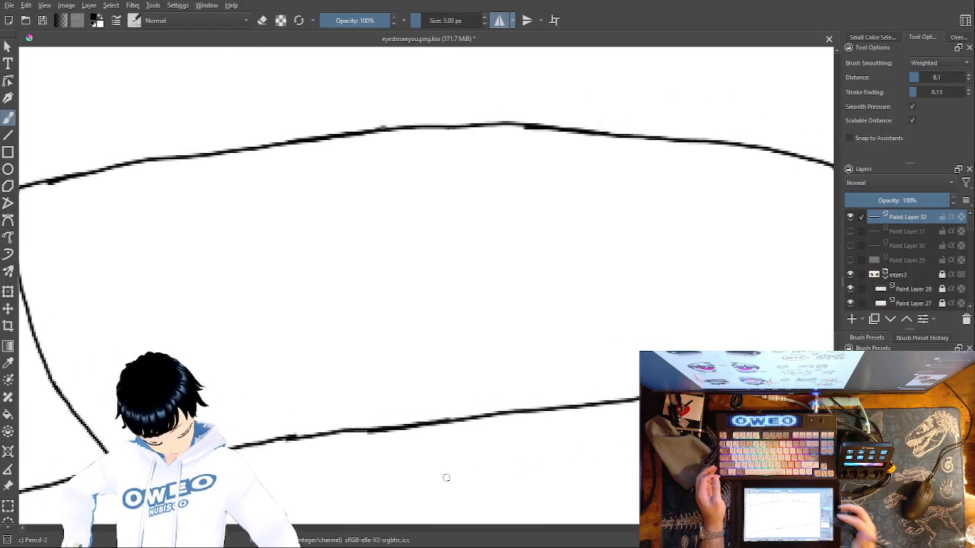
# Show Paint Layers 31, 30 and 29 again and hide the eeyes3 group
pyautogui.click(852, 231)
pyautogui.click(853, 246)
pyautogui.click(853, 246)
pyautogui.click(853, 272)
pyautogui.click(853, 261)
pyautogui.click(853, 246)
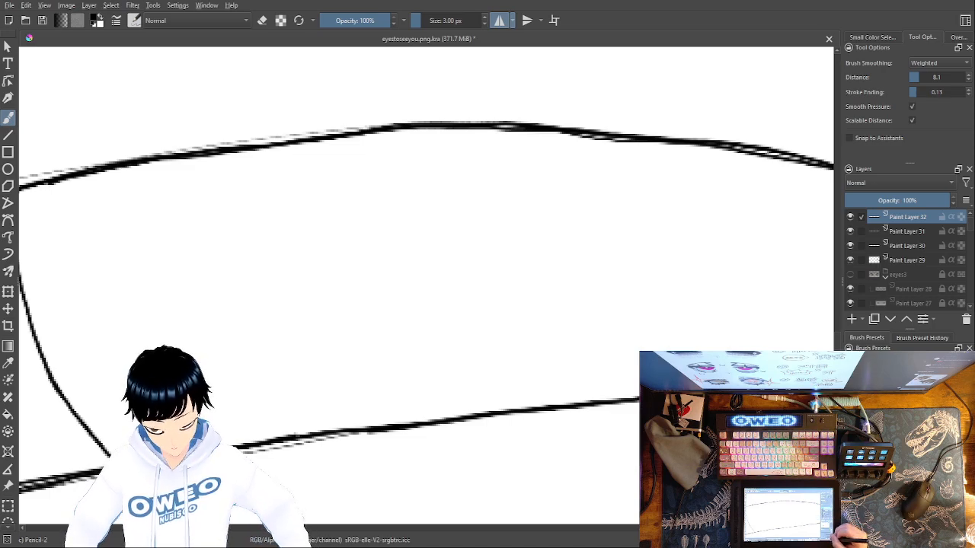
pyautogui.press('-')
pyautogui.press('-')
pyautogui.press('-')
pyautogui.press('+')
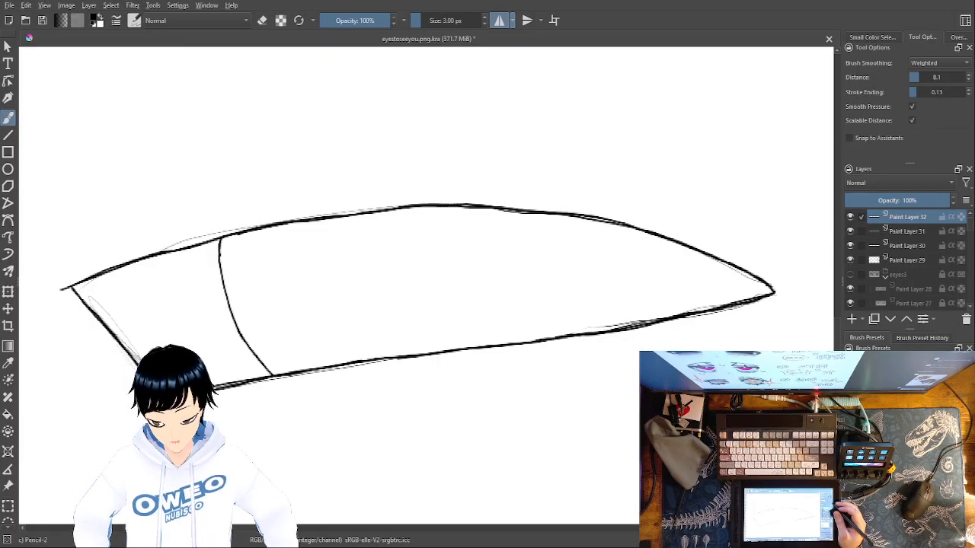
# Add a new paint layer and paint a thick black upper lid along the outline with the 70 px Dry Brushing brush
pyautogui.click(852, 320)
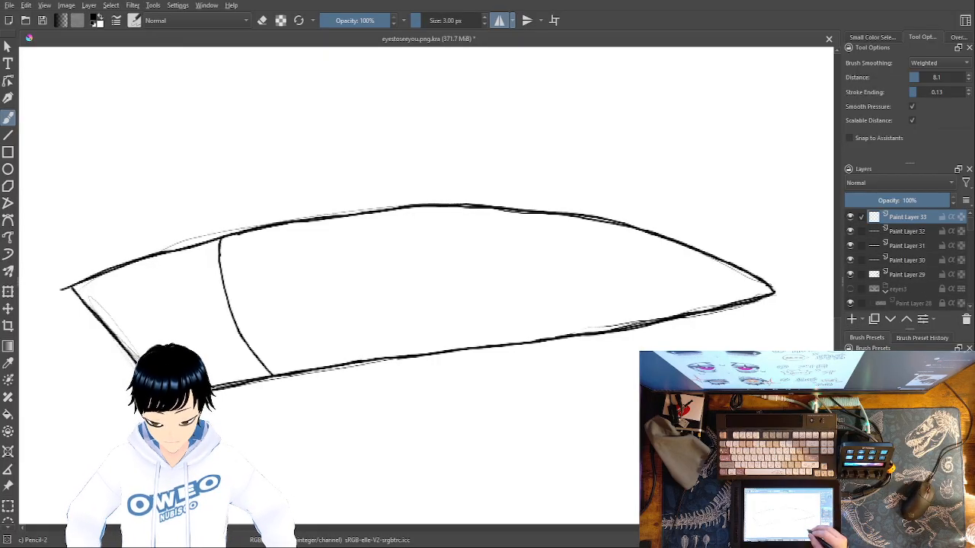
pyautogui.rightClick(614, 381)
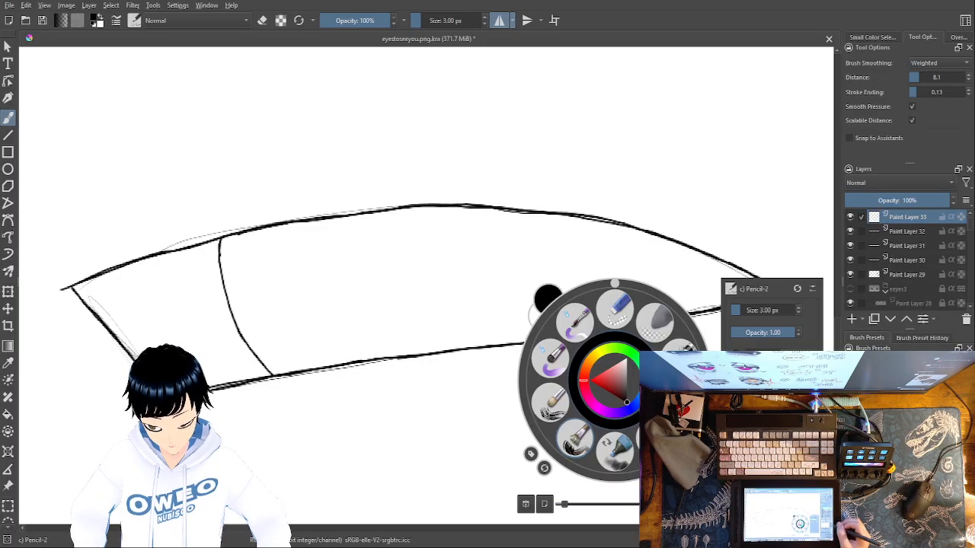
pyautogui.click(579, 435)
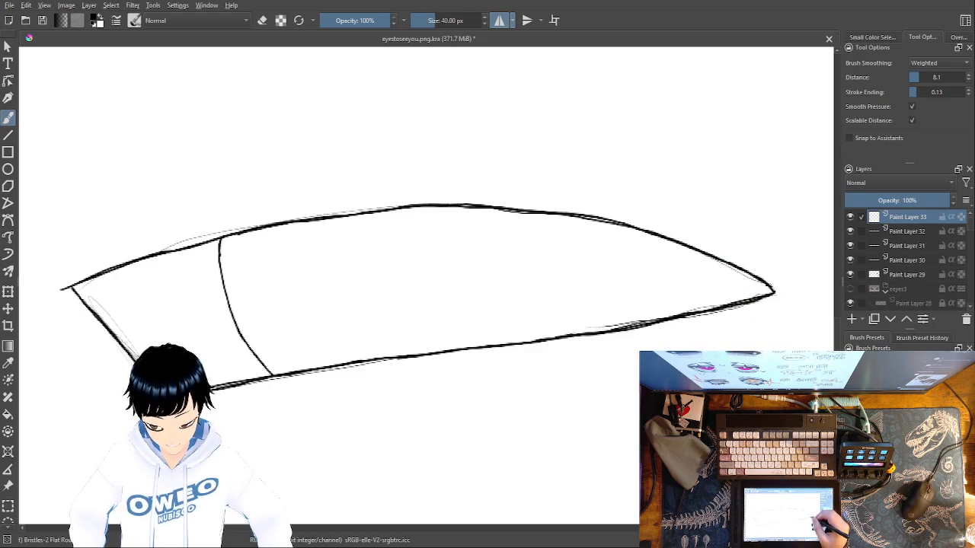
pyautogui.rightClick(620, 300)
pyautogui.click(560, 320)
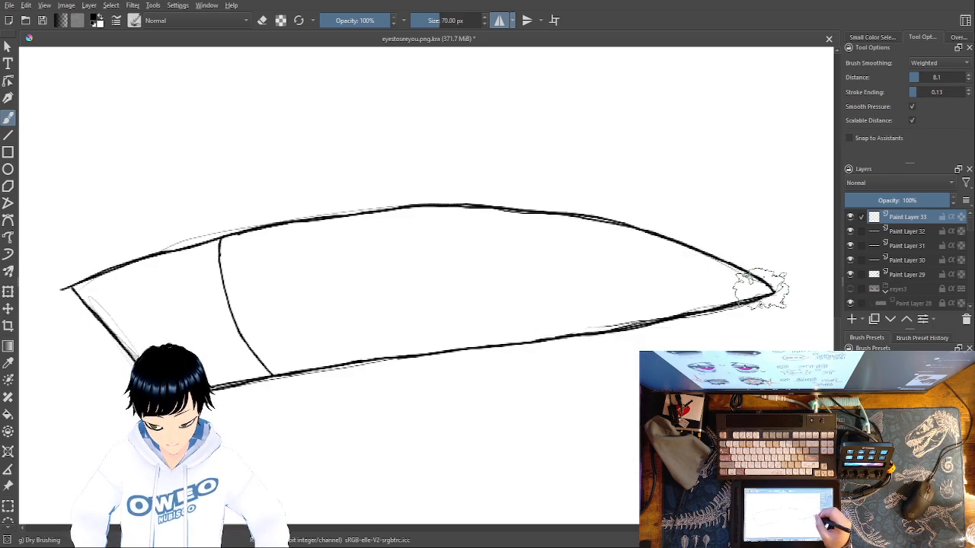
pyautogui.moveTo(761, 288)
pyautogui.mouseDown()
pyautogui.moveTo(737, 270)
pyautogui.moveTo(545, 218)
pyautogui.moveTo(318, 235)
pyautogui.moveTo(75, 289)
pyautogui.moveTo(55, 309)
pyautogui.mouseUp()
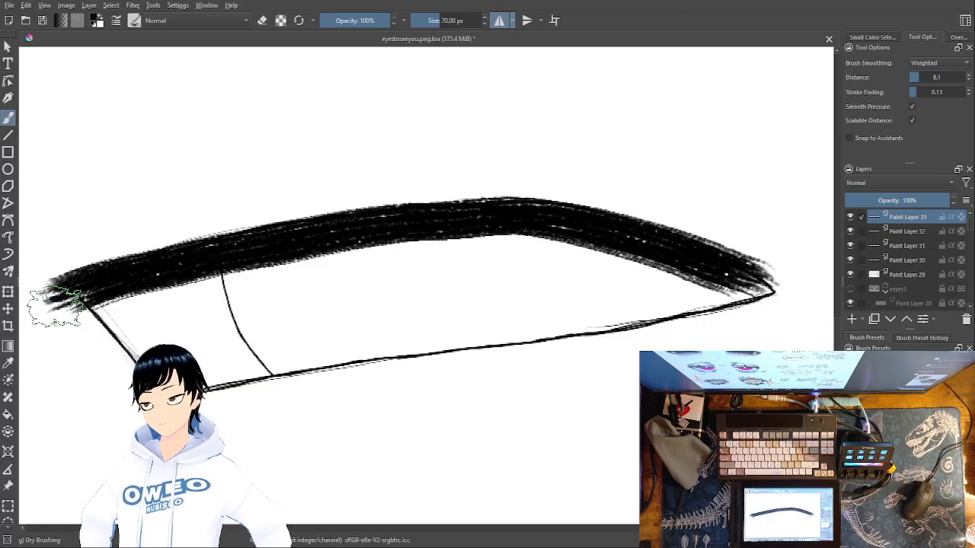
# Paint thick dry-brush strokes over the lower lid, the pointed inner corner and the slanted outer edge of the eye
pyautogui.moveTo(768, 292)
pyautogui.mouseDown()
pyautogui.moveTo(223, 392)
pyautogui.moveTo(131, 395)
pyautogui.mouseUp()
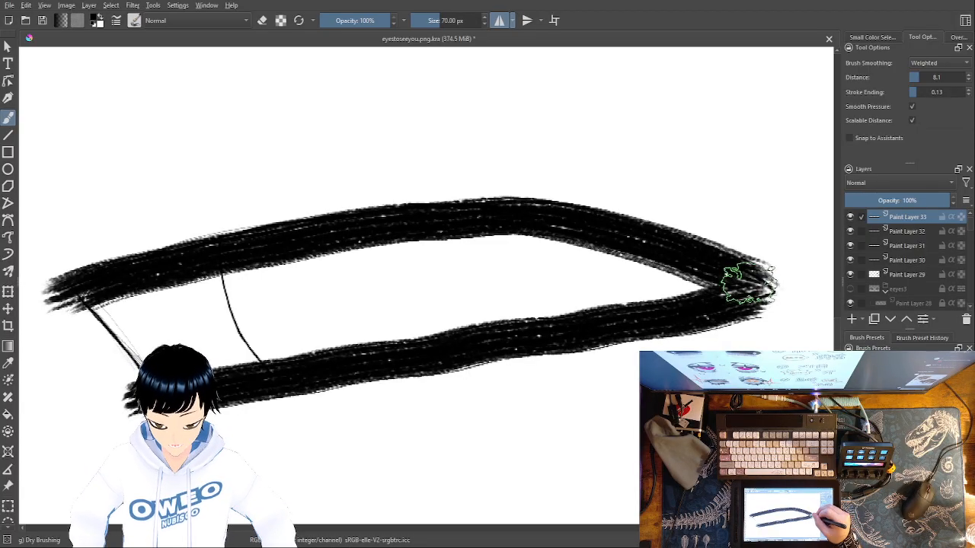
pyautogui.moveTo(736, 272)
pyautogui.mouseDown()
pyautogui.moveTo(775, 293)
pyautogui.moveTo(741, 273)
pyautogui.moveTo(761, 289)
pyautogui.moveTo(726, 304)
pyautogui.moveTo(768, 298)
pyautogui.mouseUp()
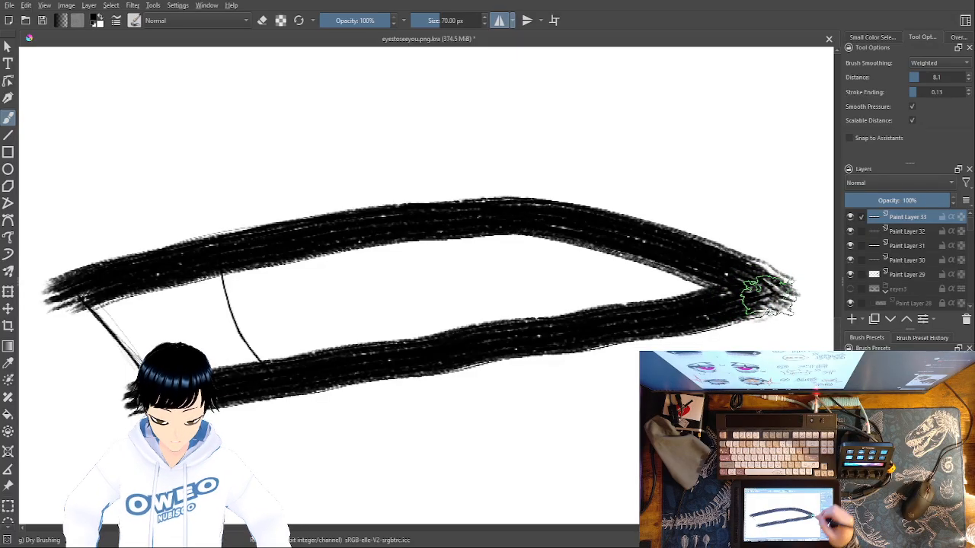
pyautogui.moveTo(80, 304)
pyautogui.mouseDown()
pyautogui.moveTo(125, 370)
pyautogui.moveTo(87, 283)
pyautogui.moveTo(83, 294)
pyautogui.mouseUp()
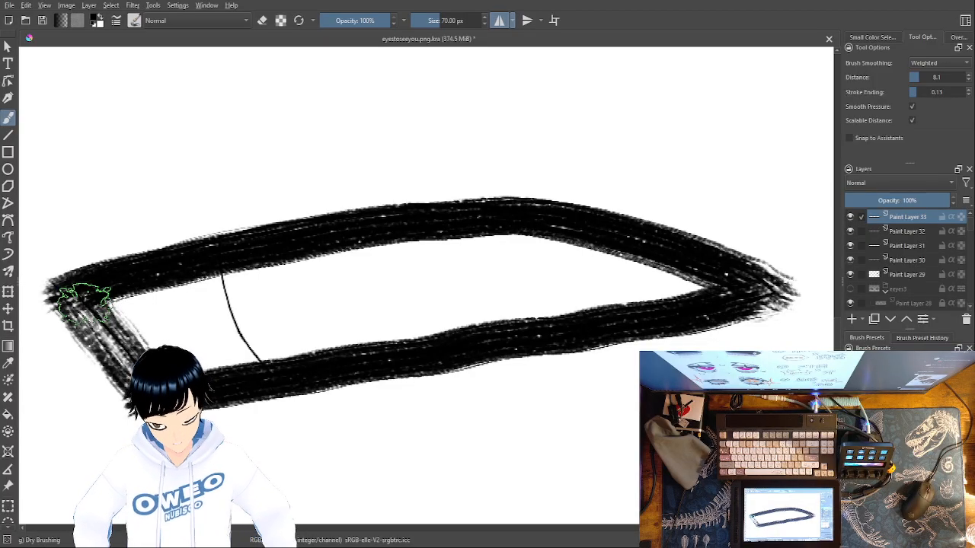
# Add another paint layer above Paint Layer 33 and make Paint Layer 32 the active layer
pyautogui.click(916, 232)
pyautogui.click(910, 221)
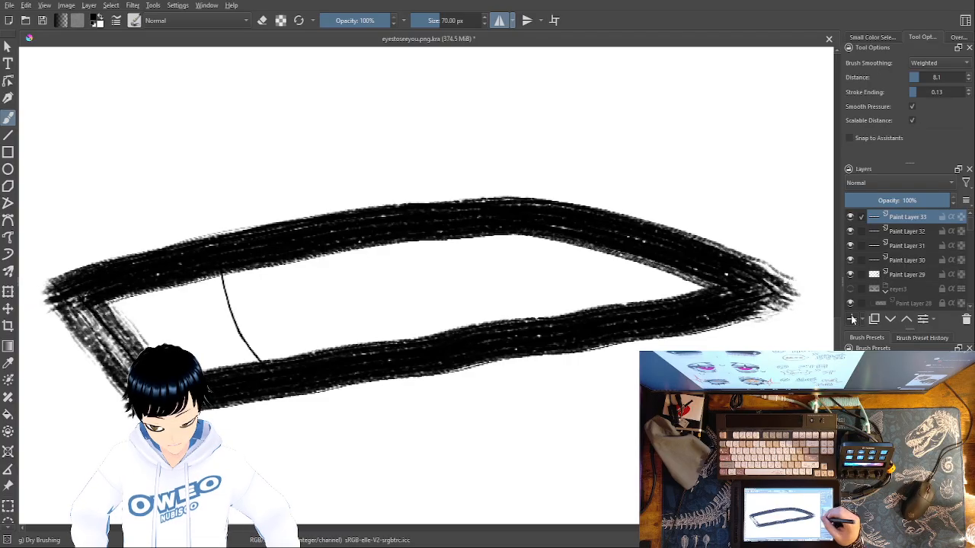
pyautogui.click(852, 320)
pyautogui.click(913, 233)
pyautogui.click(911, 248)
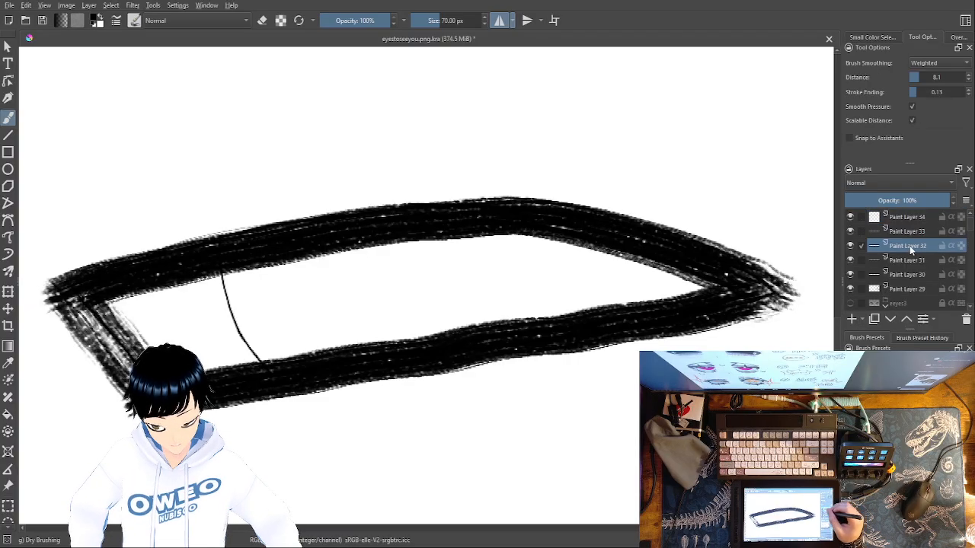
# Select the enclosed iris area on Paint Layer 32 with the Contiguous Selection tool
pyautogui.click(9, 528)
pyautogui.click(9, 531)
pyautogui.click(9, 521)
pyautogui.click(9, 529)
pyautogui.click(10, 530)
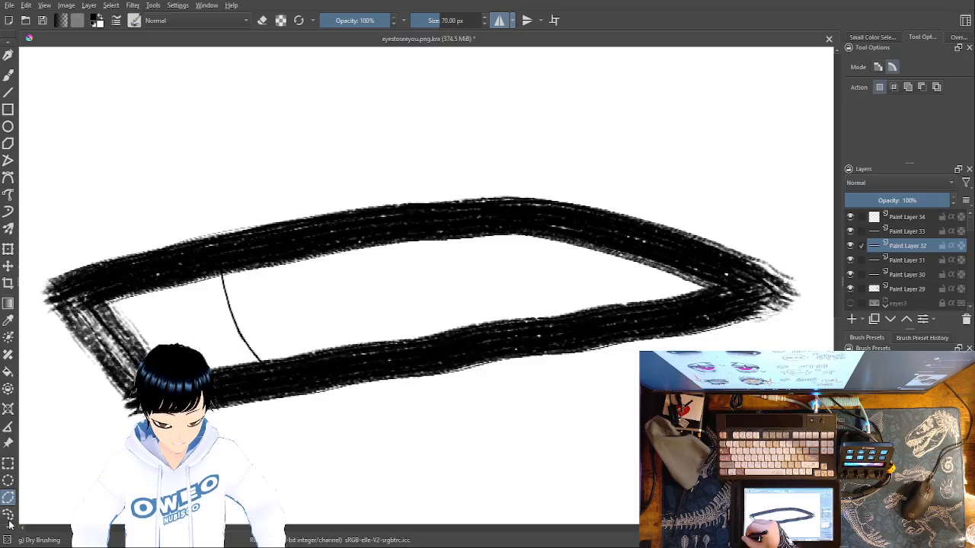
pyautogui.click(9, 529)
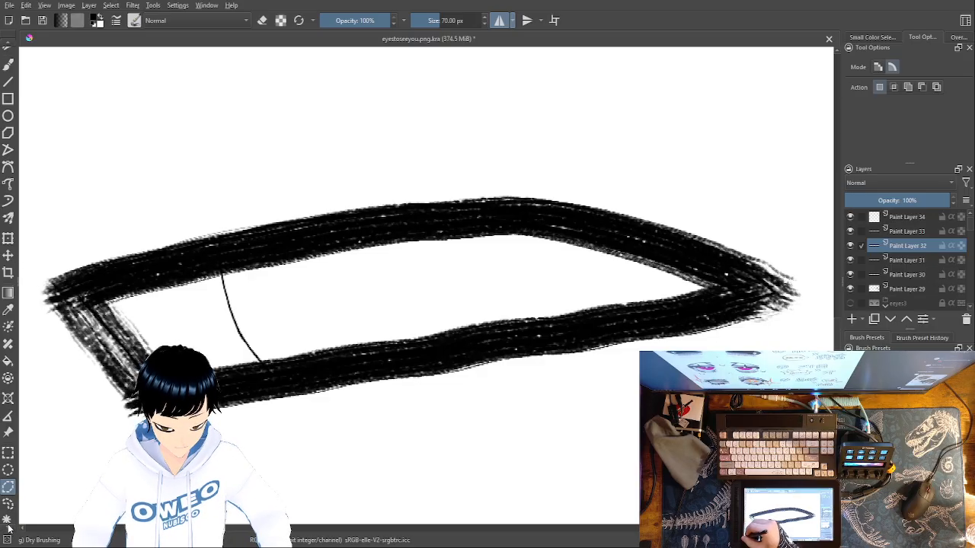
pyautogui.click(7, 520)
pyautogui.click(432, 282)
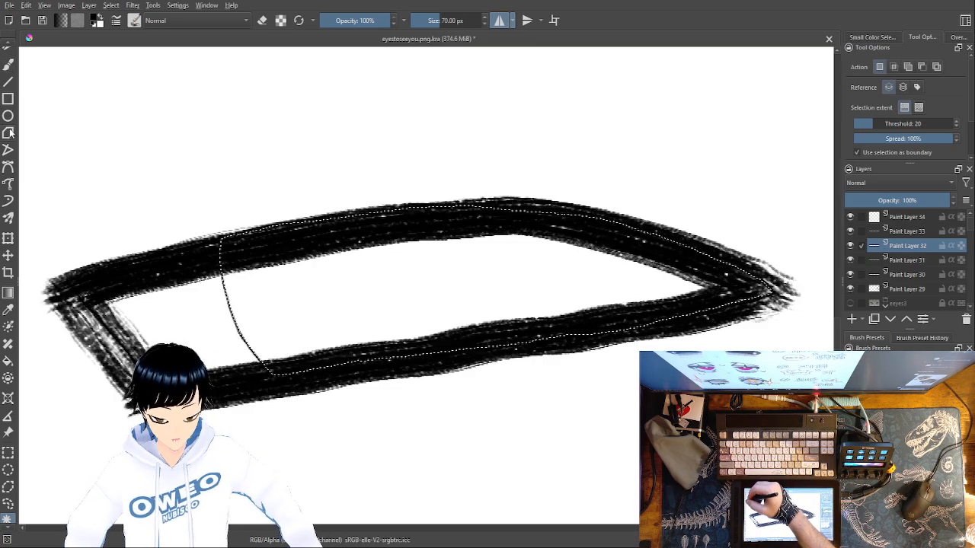
# Fill the selected iris area with a medium brown
pyautogui.click(8, 361)
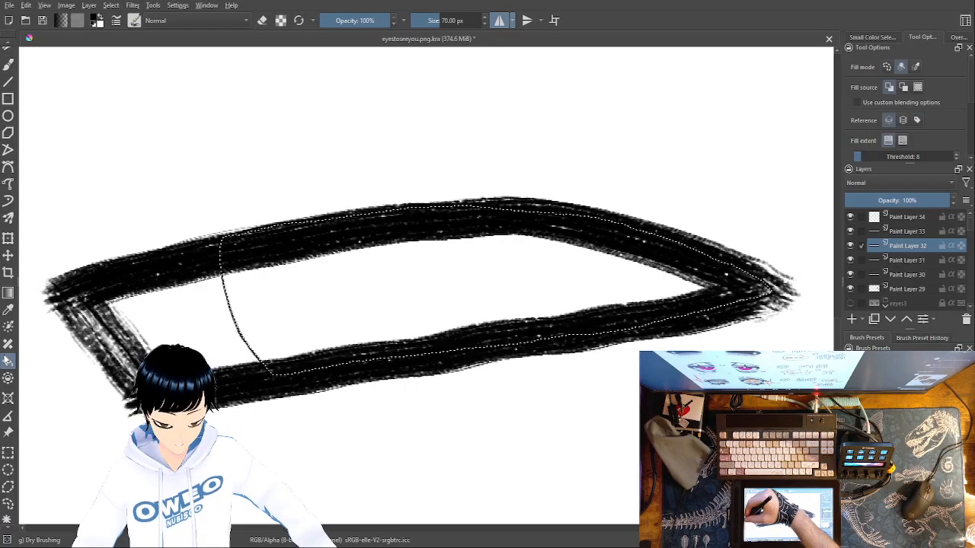
pyautogui.rightClick(597, 400)
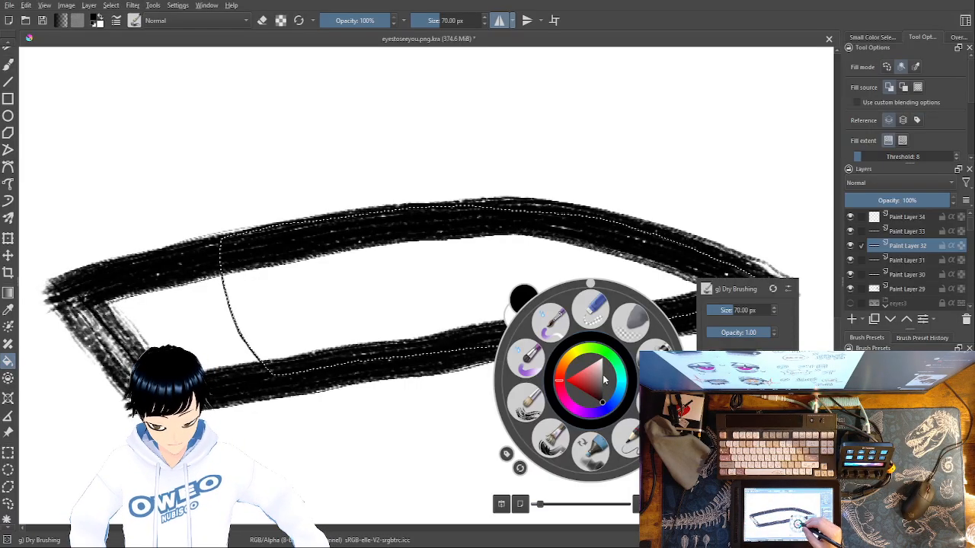
pyautogui.click(582, 380)
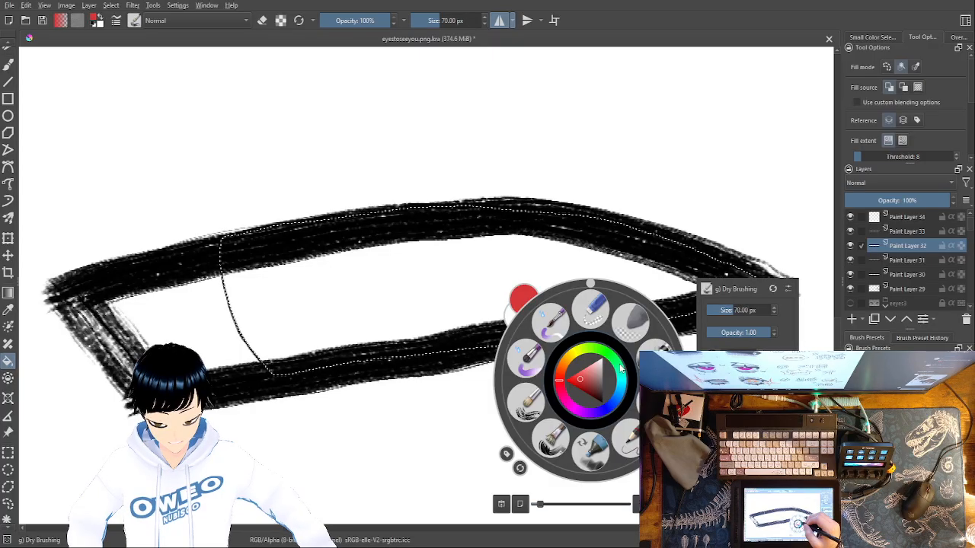
pyautogui.click(563, 364)
pyautogui.click(584, 384)
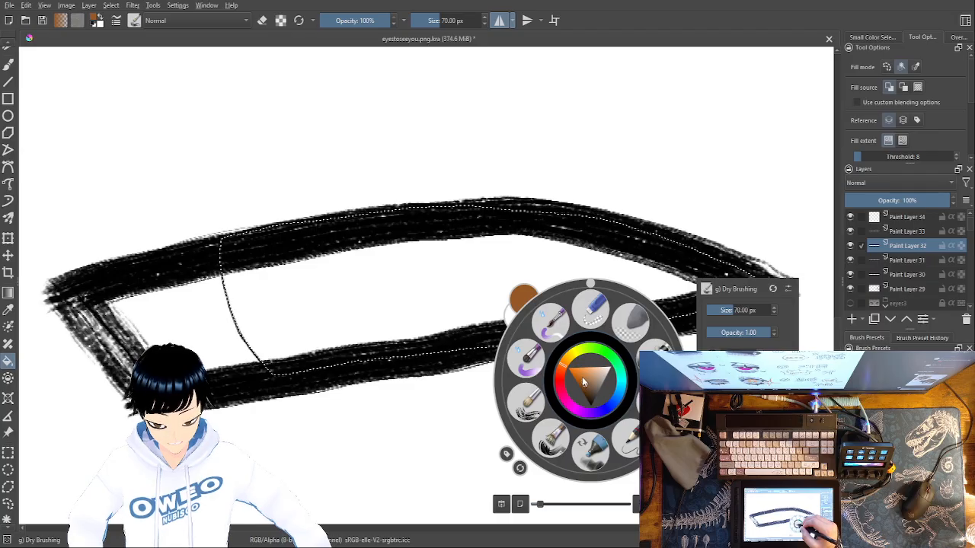
pyautogui.click(509, 282)
pyautogui.click(525, 276)
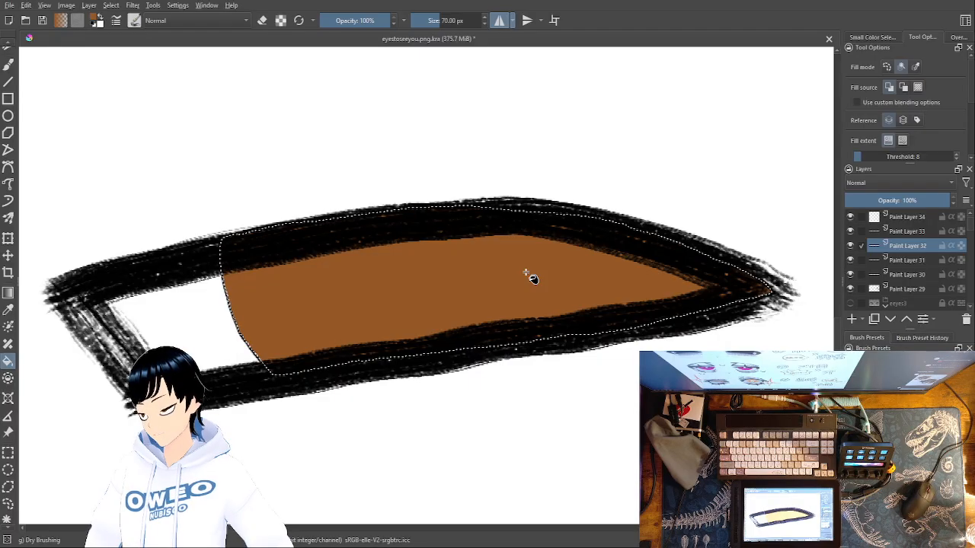
# Switch to the Freehand Brush with white and the 40 px Basic-5 Size Opacity preset
pyautogui.press('b')
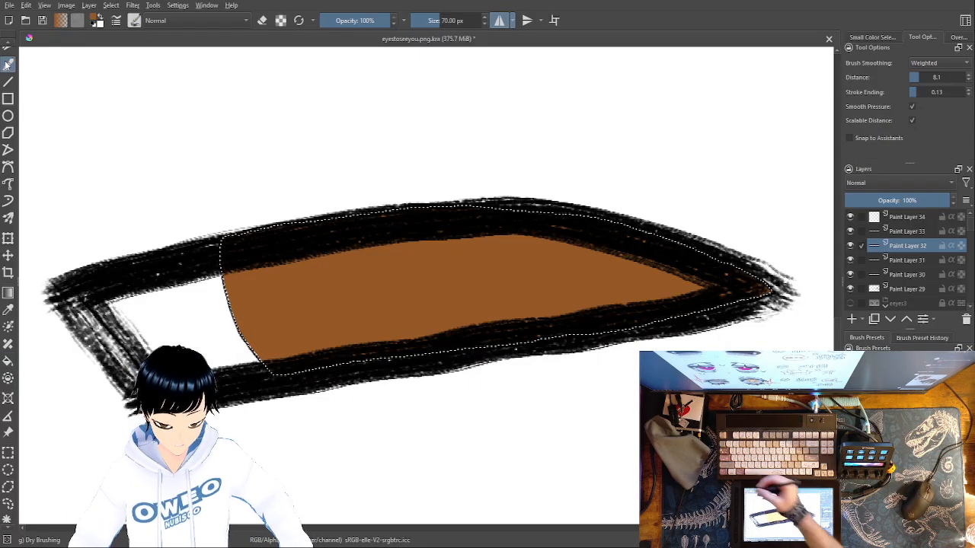
pyautogui.rightClick(567, 349)
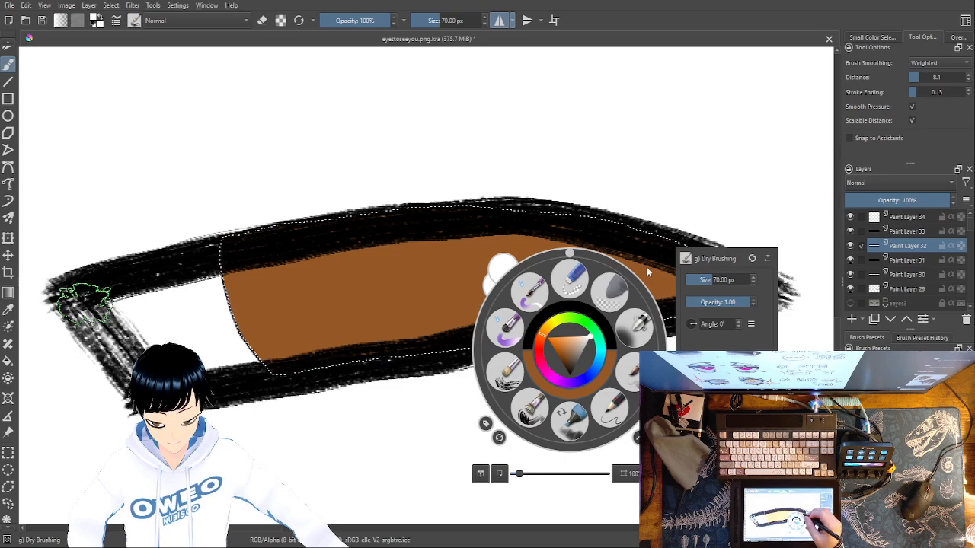
pyautogui.click(636, 378)
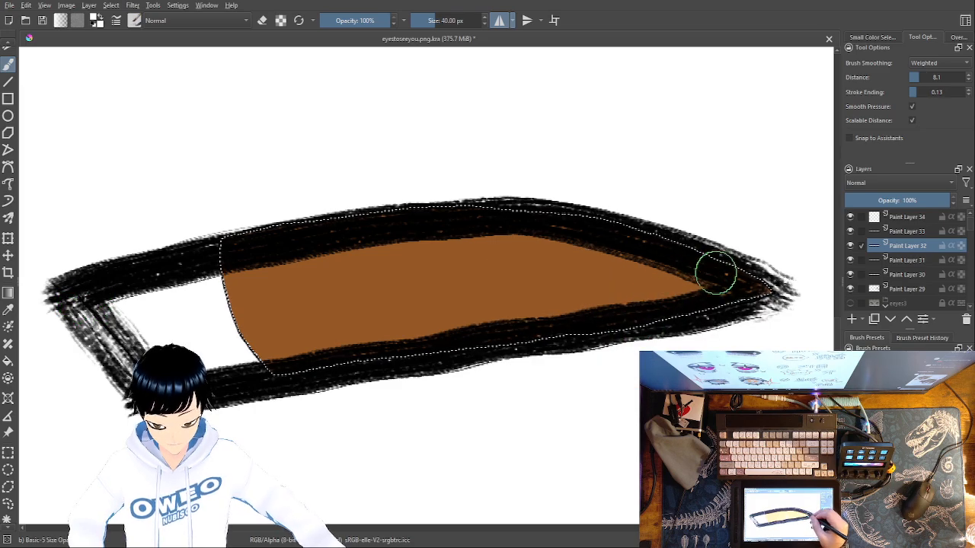
# Try white highlight streaks at both ends of the brown iris, enlarging the brush to 78.72 px for the second attempt
pyautogui.moveTo(705, 309)
pyautogui.mouseDown()
pyautogui.moveTo(709, 264)
pyautogui.moveTo(575, 333)
pyautogui.moveTo(559, 320)
pyautogui.moveTo(639, 253)
pyautogui.moveTo(664, 278)
pyautogui.mouseUp()
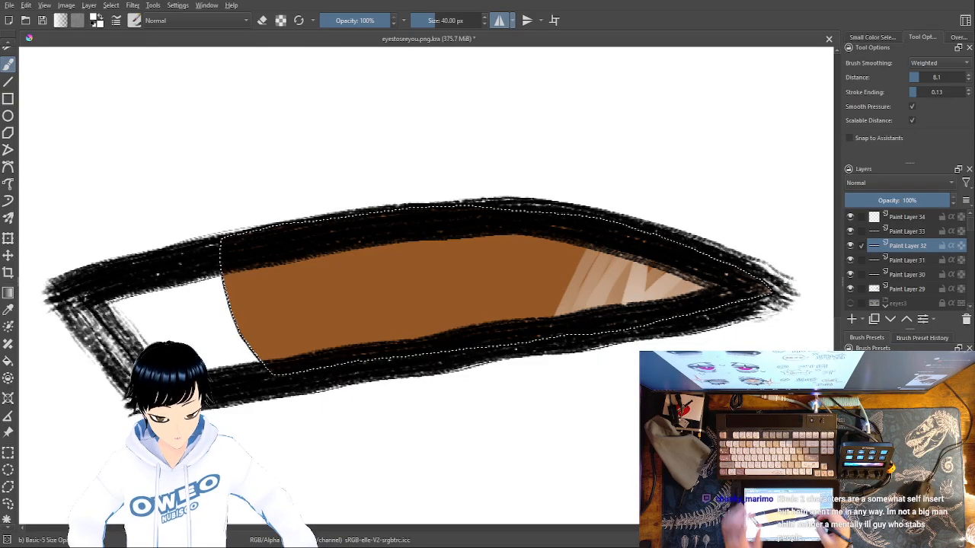
pyautogui.hotkey('ctrl', 'z')
pyautogui.hotkey('ctrl', 'z')
pyautogui.rightClick(616, 326)
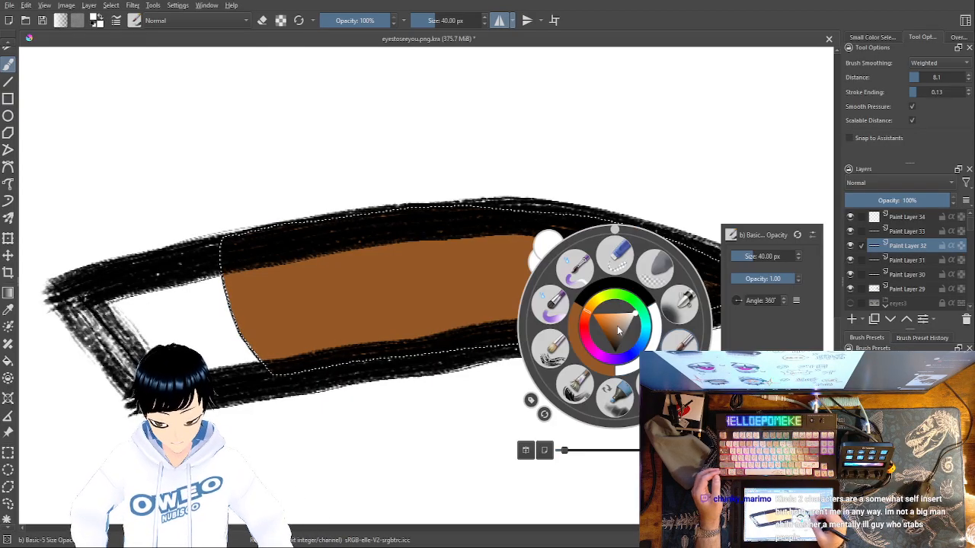
pyautogui.moveTo(782, 251); pyautogui.dragTo(754, 255)
pyautogui.click(372, 307)
pyautogui.moveTo(240, 287); pyautogui.dragTo(282, 381)
pyautogui.moveTo(237, 266)
pyautogui.mouseDown()
pyautogui.moveTo(300, 385)
pyautogui.moveTo(311, 385)
pyautogui.mouseUp()
pyautogui.moveTo(269, 256); pyautogui.dragTo(326, 392)
pyautogui.moveTo(294, 258); pyautogui.dragTo(335, 390)
pyautogui.moveTo(320, 253)
pyautogui.mouseDown()
pyautogui.moveTo(352, 390)
pyautogui.moveTo(370, 366)
pyautogui.moveTo(377, 387)
pyautogui.mouseUp()
pyautogui.moveTo(363, 244); pyautogui.dragTo(404, 392)
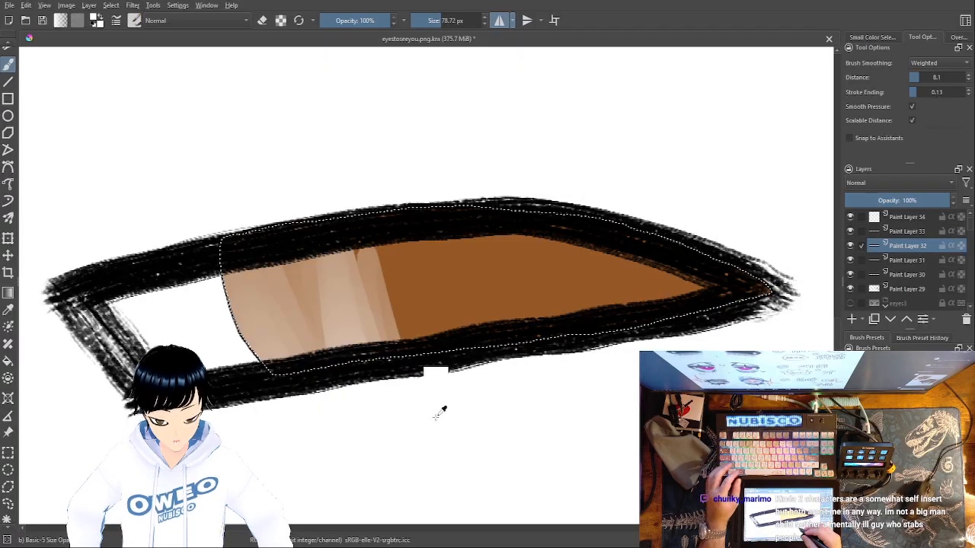
pyautogui.hotkey('ctrl', 'z')
pyautogui.hotkey('ctrl', 'z')
pyautogui.hotkey('ctrl', 'z')
pyautogui.hotkey('ctrl', 'z')
# Enlarge the brush to 683.69 px and lighten the brown iris with a broad white stroke
pyautogui.rightClick(602, 411)
pyautogui.moveTo(754, 309); pyautogui.dragTo(775, 309)
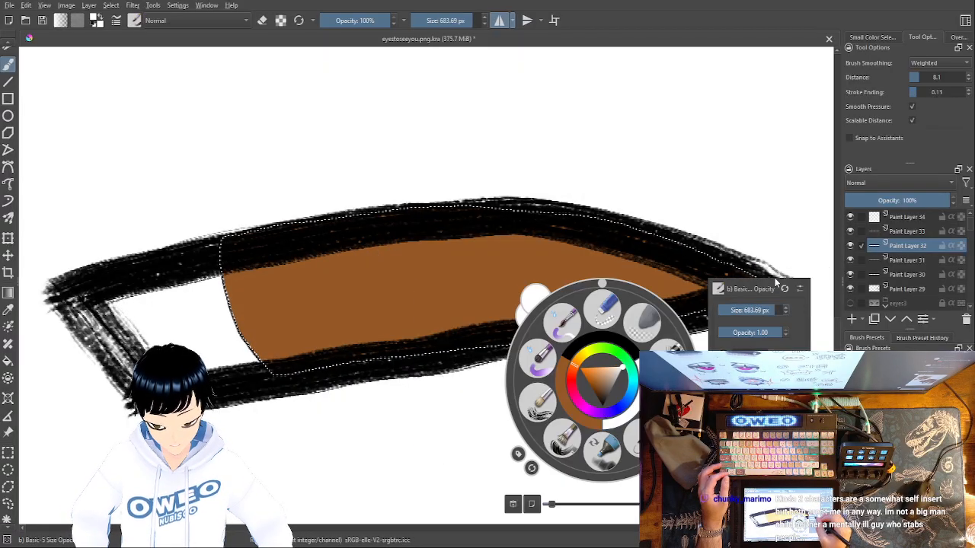
pyautogui.click(712, 233)
pyautogui.moveTo(697, 242)
pyautogui.mouseDown()
pyautogui.moveTo(649, 345)
pyautogui.moveTo(673, 326)
pyautogui.moveTo(614, 234)
pyautogui.moveTo(485, 299)
pyautogui.moveTo(436, 359)
pyautogui.moveTo(448, 269)
pyautogui.moveTo(332, 245)
pyautogui.mouseUp()
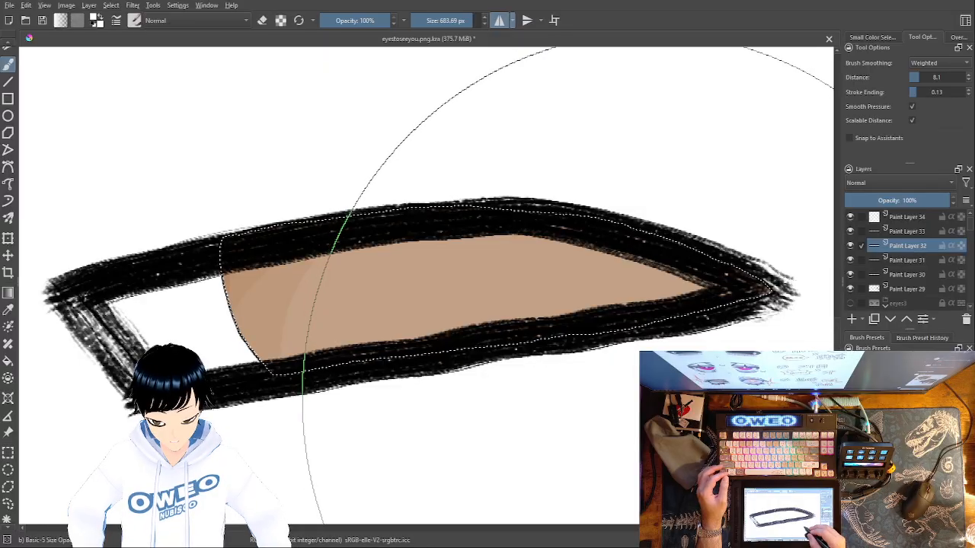
# Brush translucent brown back over the lightened iris, building up the tone toward the inner corner
pyautogui.rightClick(610, 381)
pyautogui.click(577, 397)
pyautogui.moveTo(698, 294); pyautogui.dragTo(694, 282)
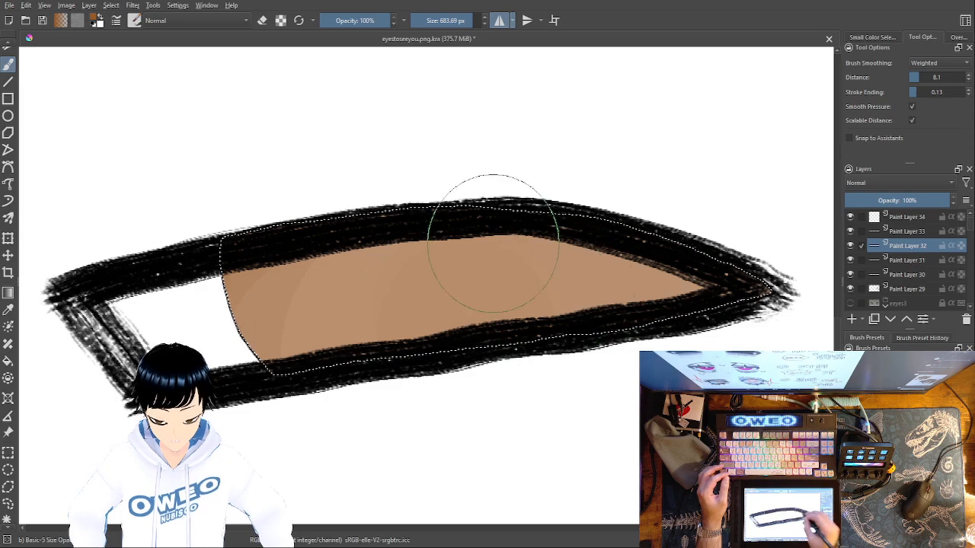
pyautogui.moveTo(502, 272)
pyautogui.mouseDown()
pyautogui.moveTo(561, 322)
pyautogui.moveTo(642, 325)
pyautogui.mouseUp()
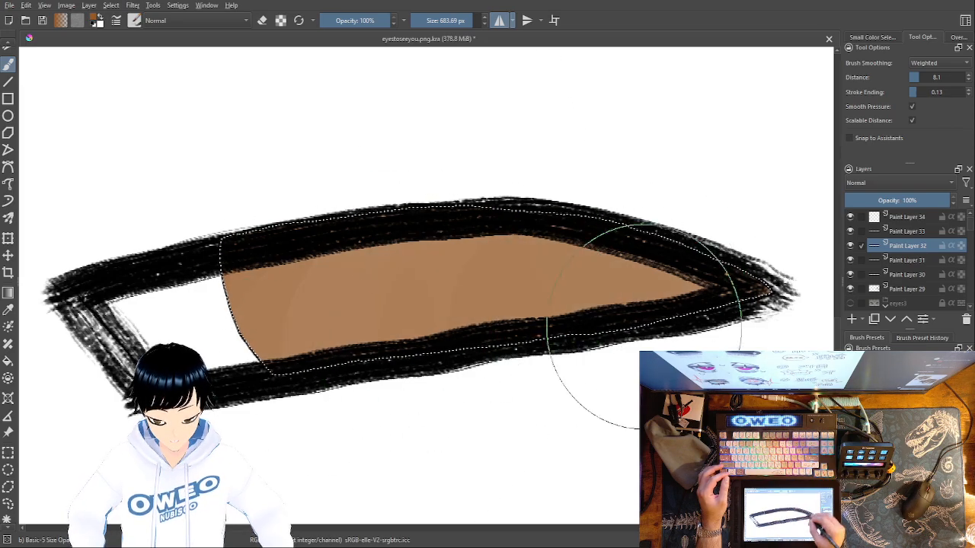
pyautogui.moveTo(668, 281); pyautogui.dragTo(533, 278)
pyautogui.moveTo(464, 226); pyautogui.dragTo(466, 225)
pyautogui.moveTo(581, 370)
pyautogui.mouseDown()
pyautogui.moveTo(476, 340)
pyautogui.moveTo(473, 315)
pyautogui.mouseUp()
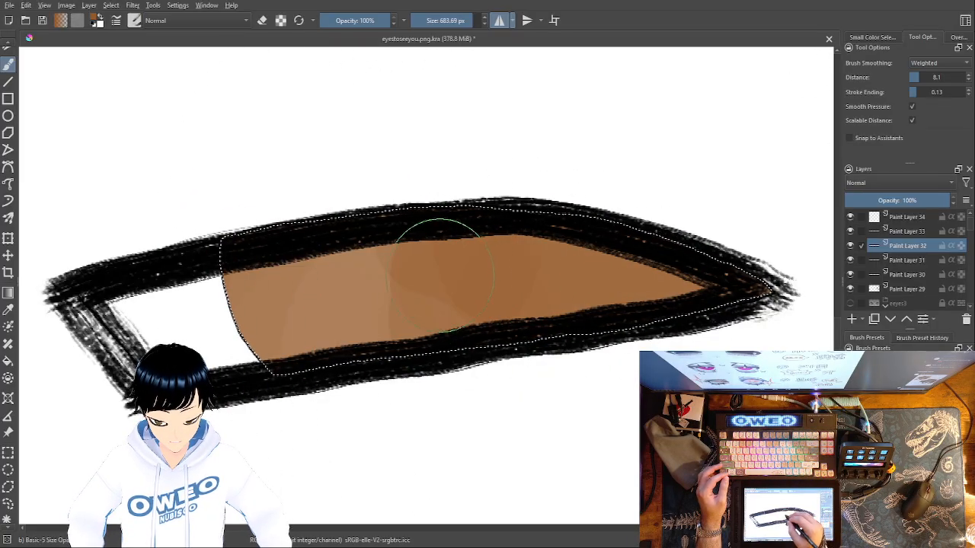
# Darken the iris with broad, soft strokes of black
pyautogui.rightClick(599, 372)
pyautogui.click(623, 319)
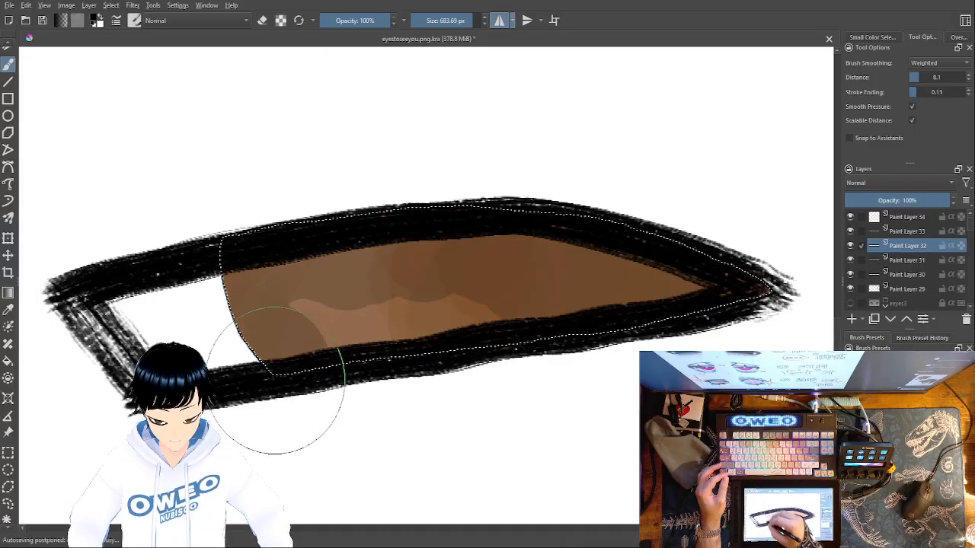
pyautogui.moveTo(268, 375)
pyautogui.mouseDown()
pyautogui.moveTo(391, 293)
pyautogui.moveTo(485, 334)
pyautogui.mouseUp()
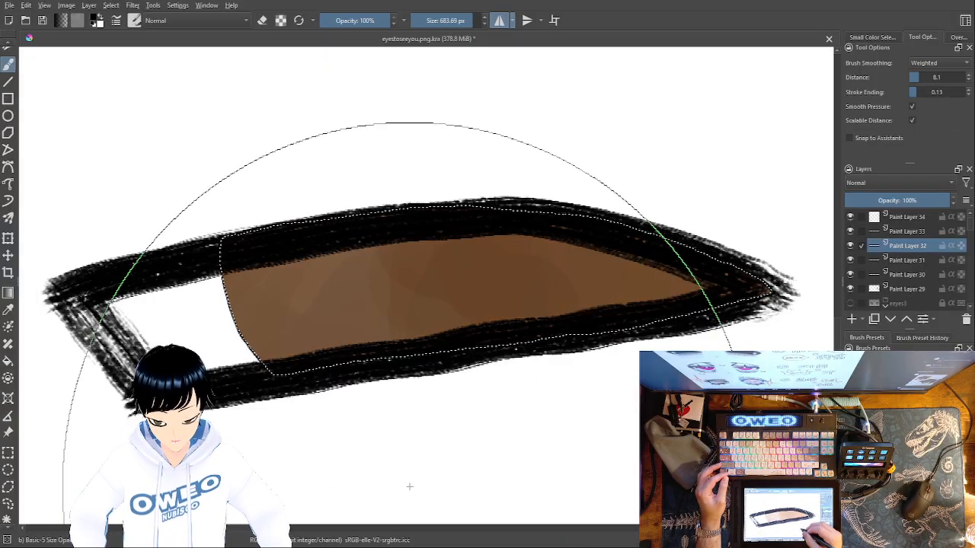
# Warm up the darkened iris by painting brown over it
pyautogui.rightClick(615, 412)
pyautogui.click(609, 381)
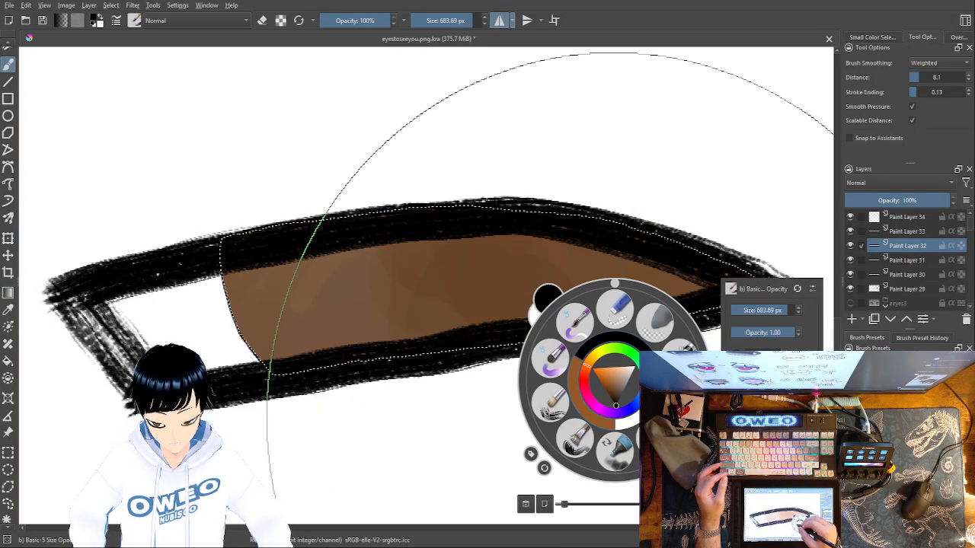
pyautogui.click(692, 297)
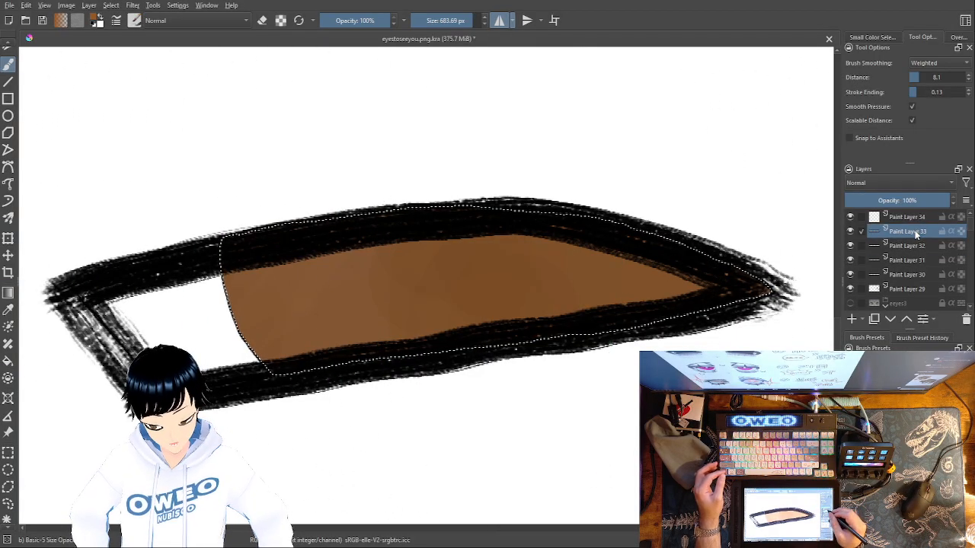
# On Paint Layer 34, go over the eye outline inside the iris selection in black with the 70 px Dry Brushing brush
pyautogui.click(918, 217)
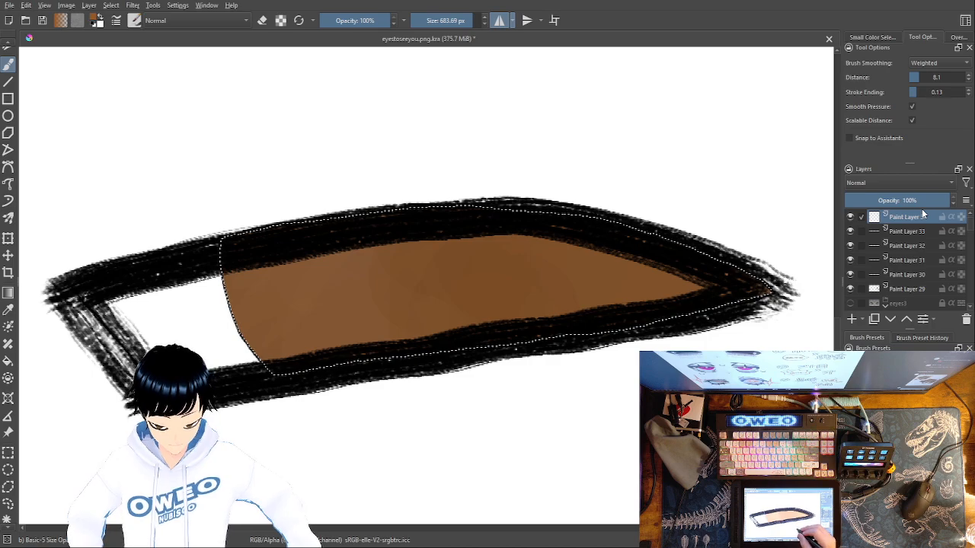
pyautogui.rightClick(586, 406)
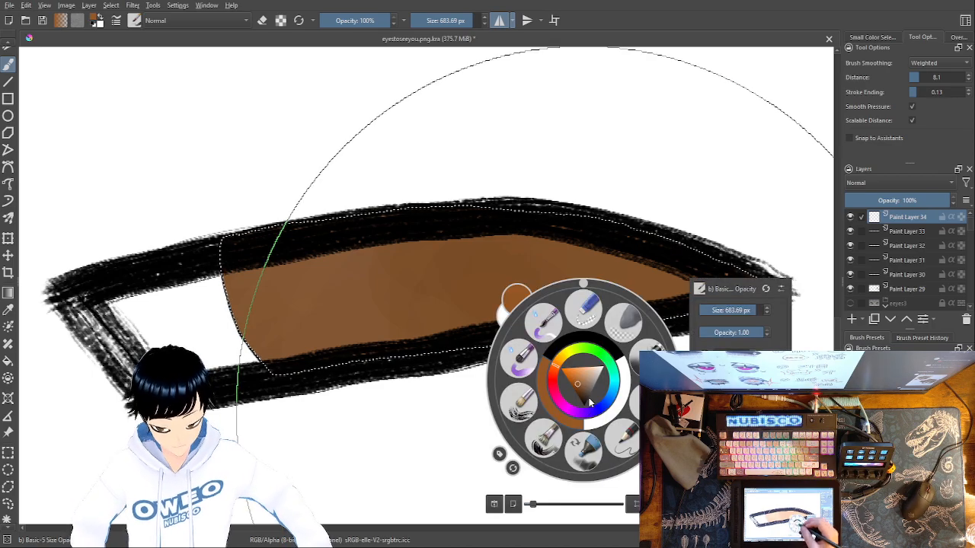
pyautogui.click(545, 438)
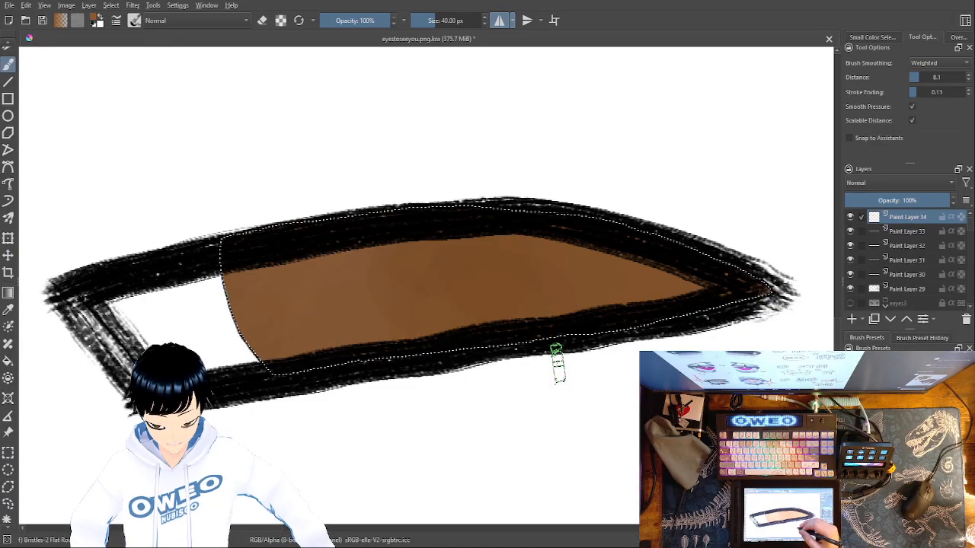
pyautogui.rightClick(562, 366)
pyautogui.click(512, 398)
pyautogui.moveTo(711, 259); pyautogui.dragTo(734, 275)
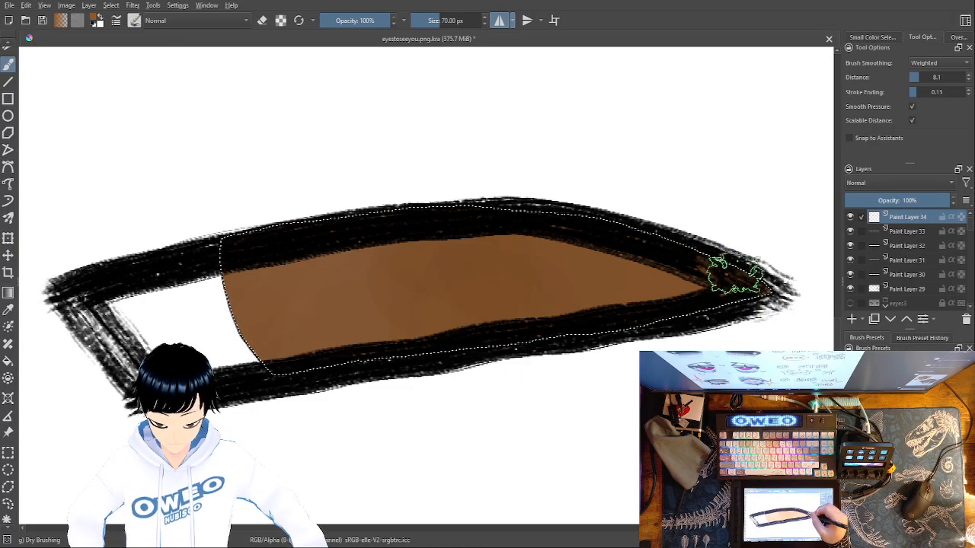
pyautogui.rightClick(723, 242)
pyautogui.click(635, 218)
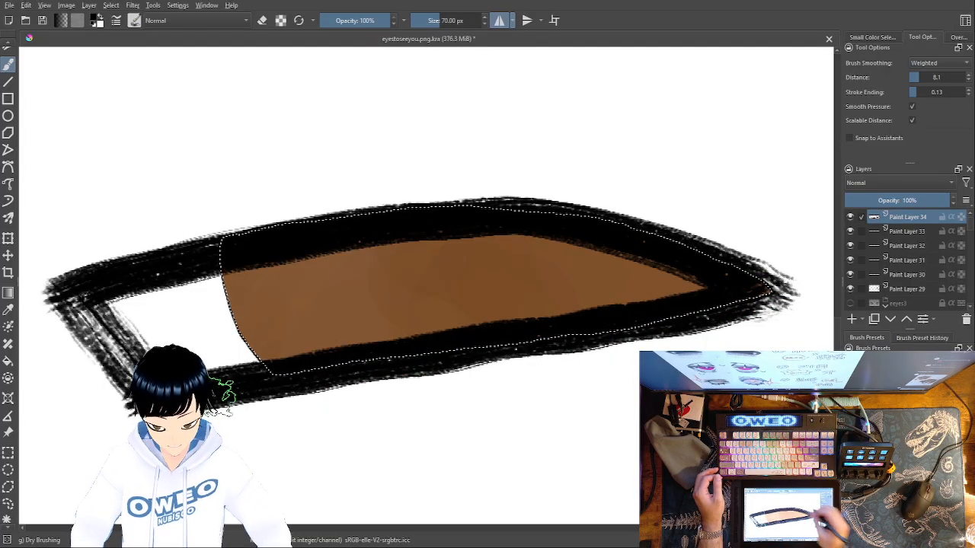
# Clear the selection and thicken the lower lid, upper lid and outer corner with black dry-brush strokes
pyautogui.click(110, 6)
pyautogui.click(120, 28)
pyautogui.moveTo(730, 305); pyautogui.dragTo(246, 390)
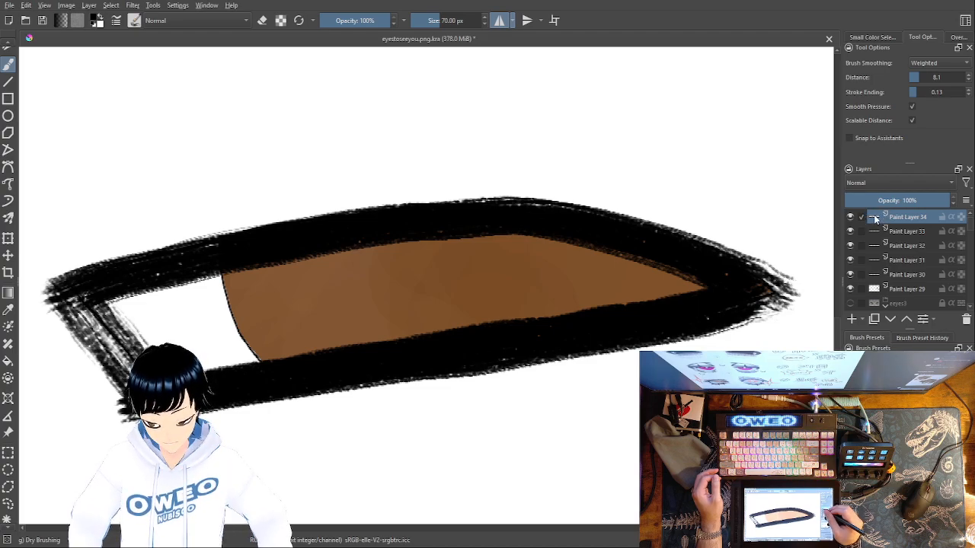
pyautogui.moveTo(589, 225)
pyautogui.mouseDown()
pyautogui.moveTo(458, 215)
pyautogui.moveTo(359, 225)
pyautogui.moveTo(49, 288)
pyautogui.mouseUp()
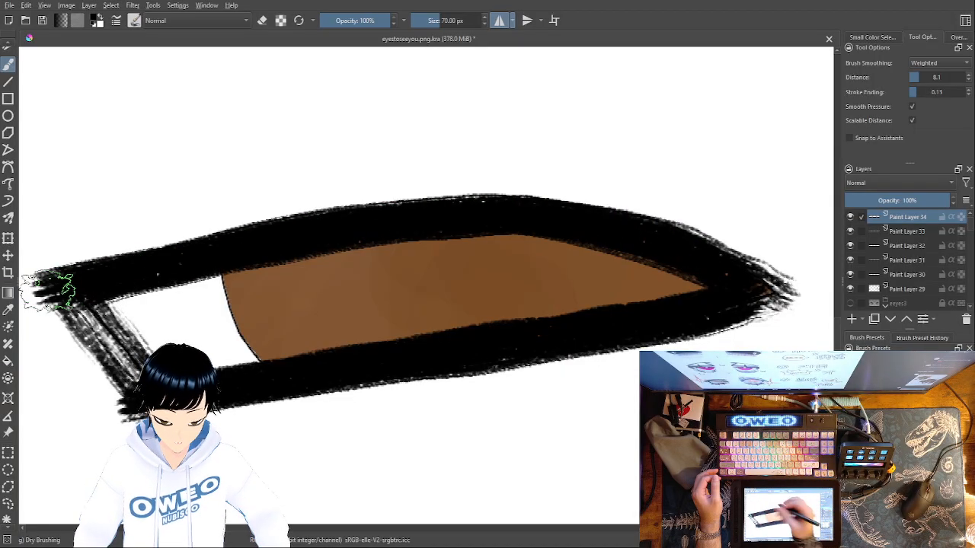
pyautogui.moveTo(611, 424); pyautogui.dragTo(653, 405)
pyautogui.moveTo(118, 290)
pyautogui.mouseDown()
pyautogui.moveTo(174, 352)
pyautogui.moveTo(131, 296)
pyautogui.moveTo(133, 303)
pyautogui.mouseUp()
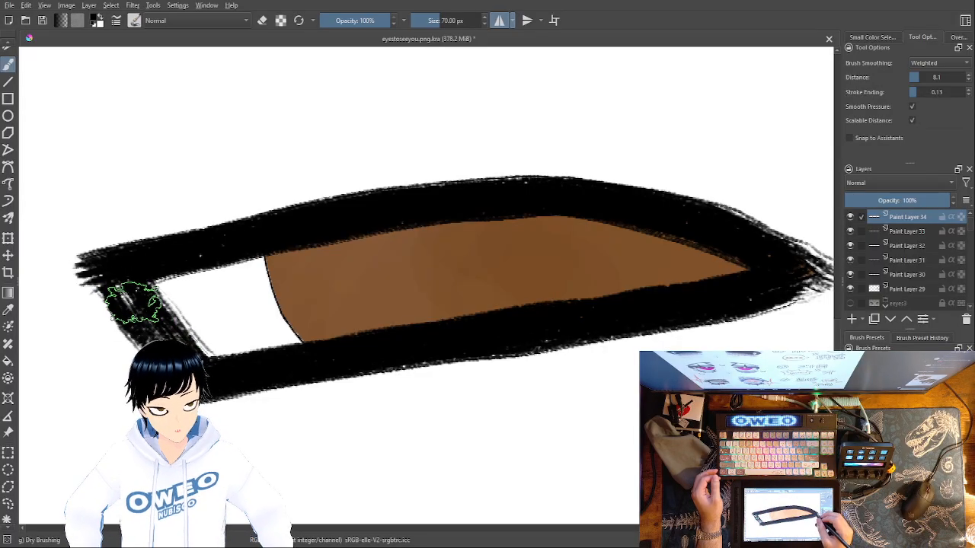
# Examine the mirrored pair of eyes at several zoom levels
pyautogui.press('1')
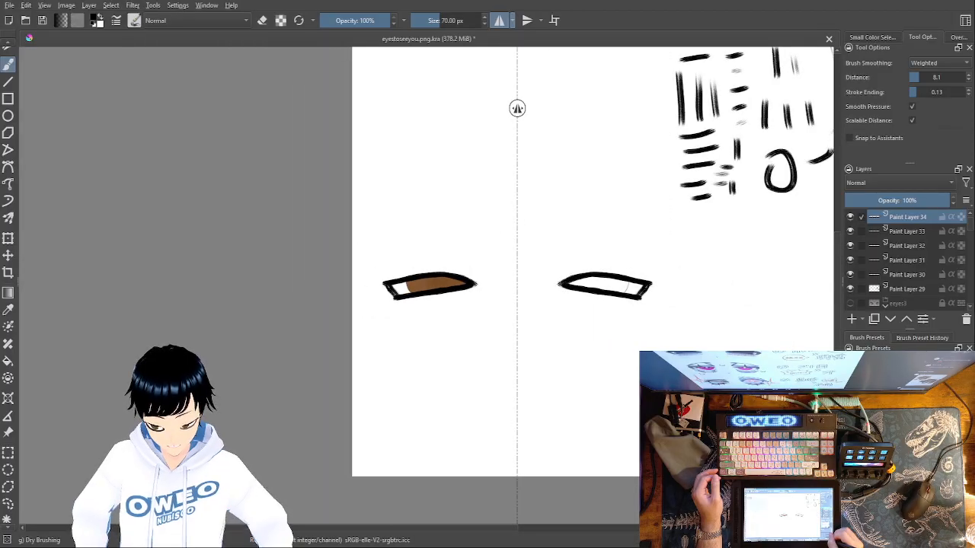
pyautogui.hotkey('ctrl', '+')
pyautogui.hotkey('ctrl', '+')
pyautogui.hotkey('ctrl', '+')
pyautogui.hotkey('ctrl', '+')
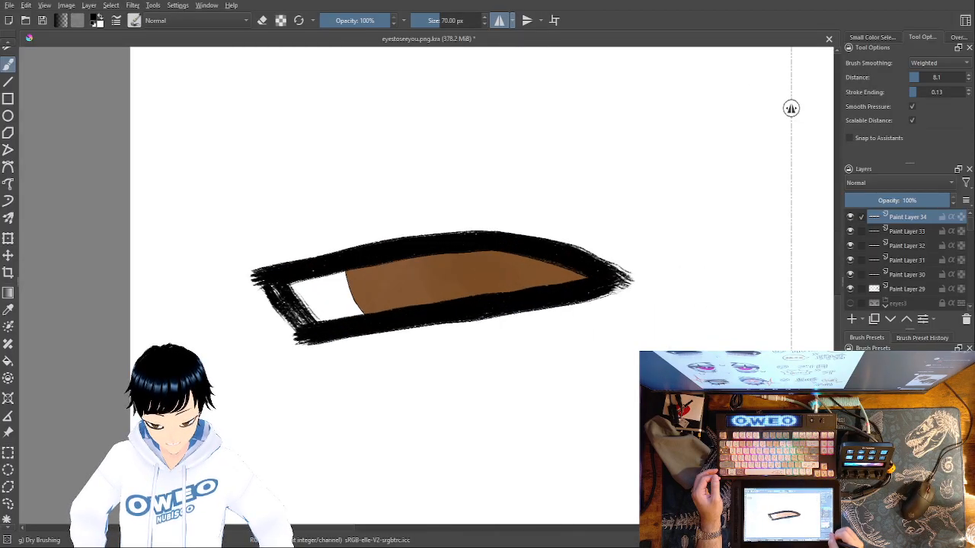
pyautogui.hotkey('ctrl', '-')
pyautogui.hotkey('ctrl', '-')
pyautogui.hotkey('ctrl', '-')
pyautogui.hotkey('ctrl', '-')
pyautogui.hotkey('ctrl', '-')
pyautogui.hotkey('ctrl', '-')
pyautogui.hotkey('ctrl', '+')
pyautogui.hotkey('ctrl', '+')
pyautogui.hotkey('ctrl', '+')
pyautogui.hotkey('ctrl', '+')
pyautogui.hotkey('ctrl', '+')
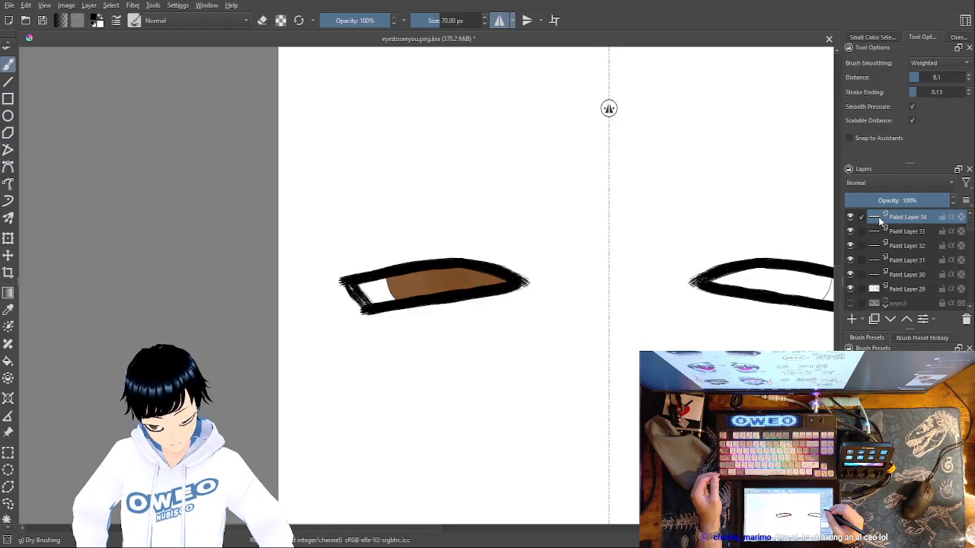
# Make a contiguous selection of the right eye's iris area from Paint Layer 32 and return to Paint Layer 34
pyautogui.click(900, 231)
pyautogui.click(900, 244)
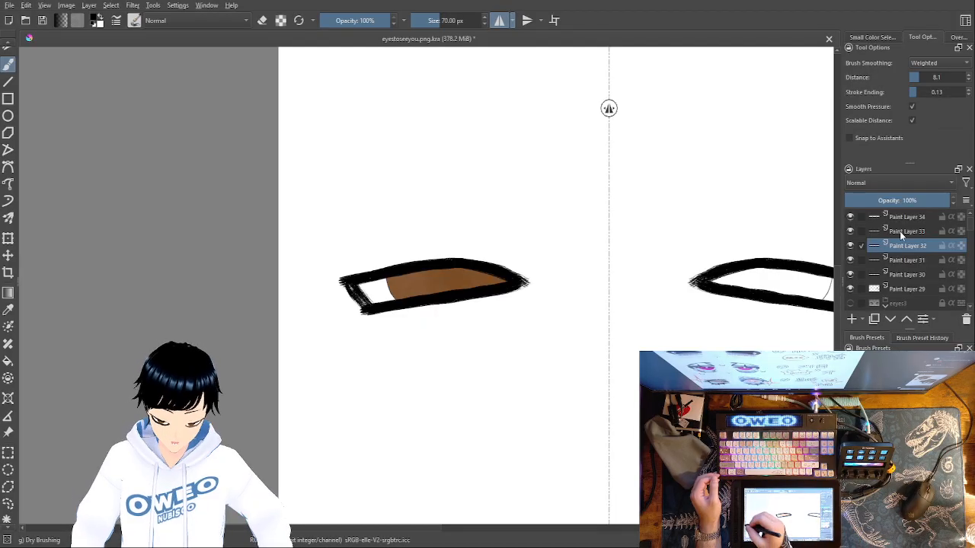
pyautogui.click(8, 520)
pyautogui.click(787, 278)
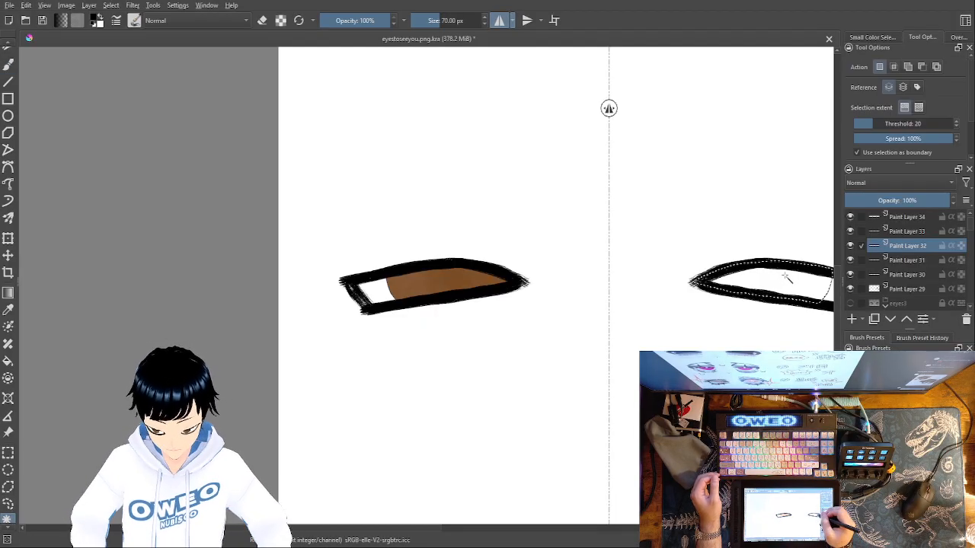
pyautogui.click(898, 233)
pyautogui.click(908, 220)
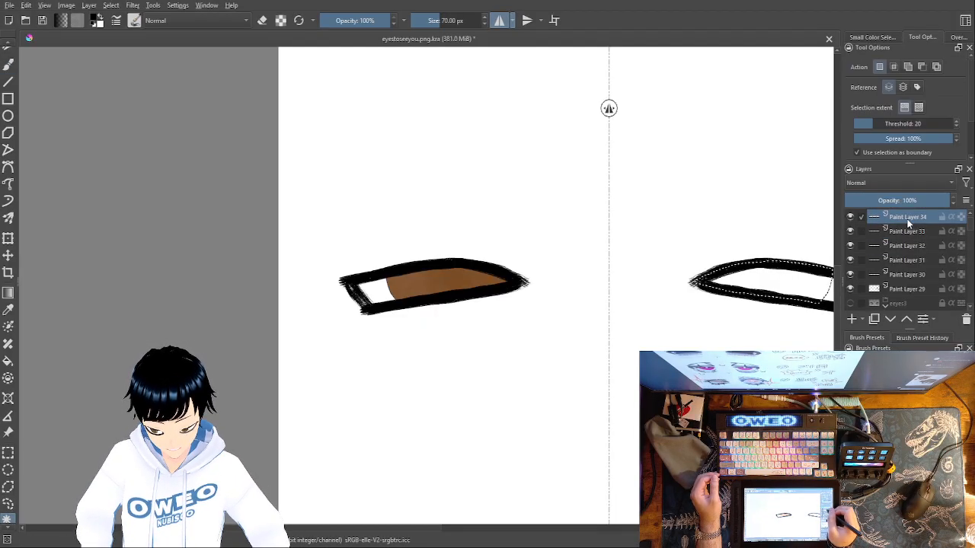
pyautogui.moveTo(666, 418); pyautogui.dragTo(458, 446)
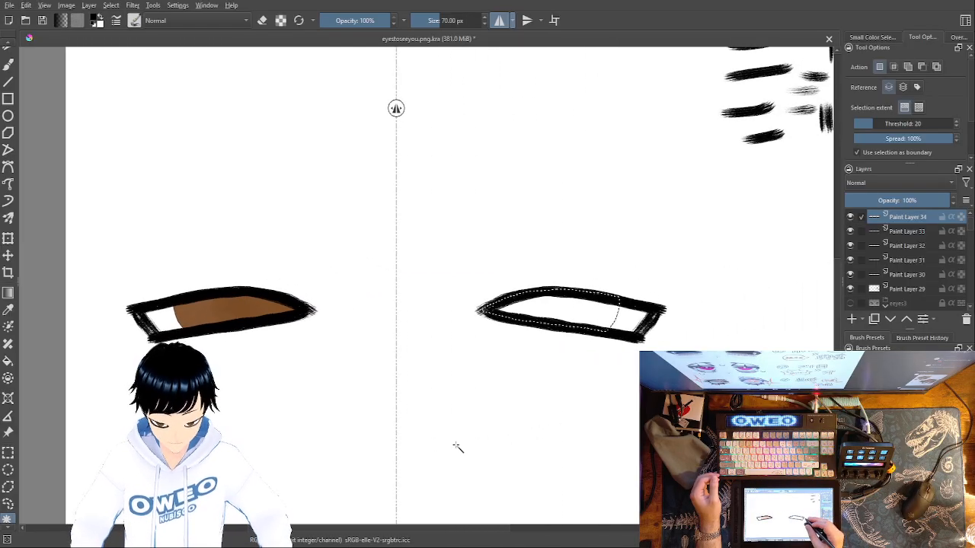
# Fill the selected iris of the right eye with a medium green on Paint Layer 34
pyautogui.click(8, 361)
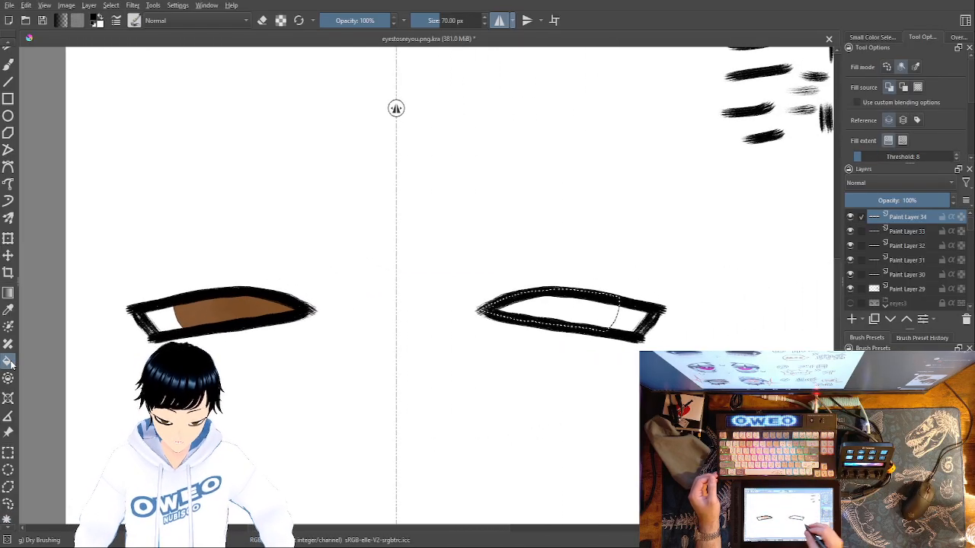
pyautogui.rightClick(614, 381)
pyautogui.moveTo(630, 340); pyautogui.dragTo(636, 361)
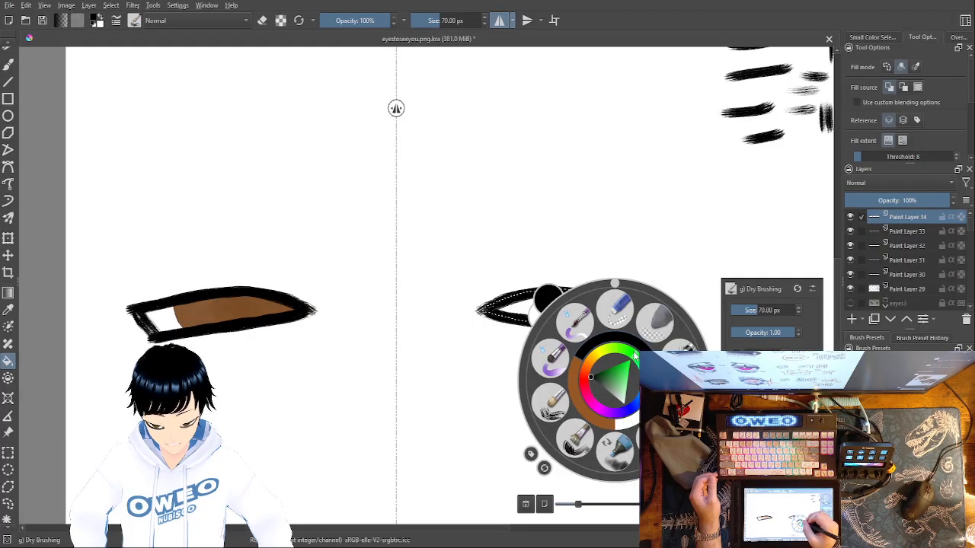
pyautogui.click(610, 375)
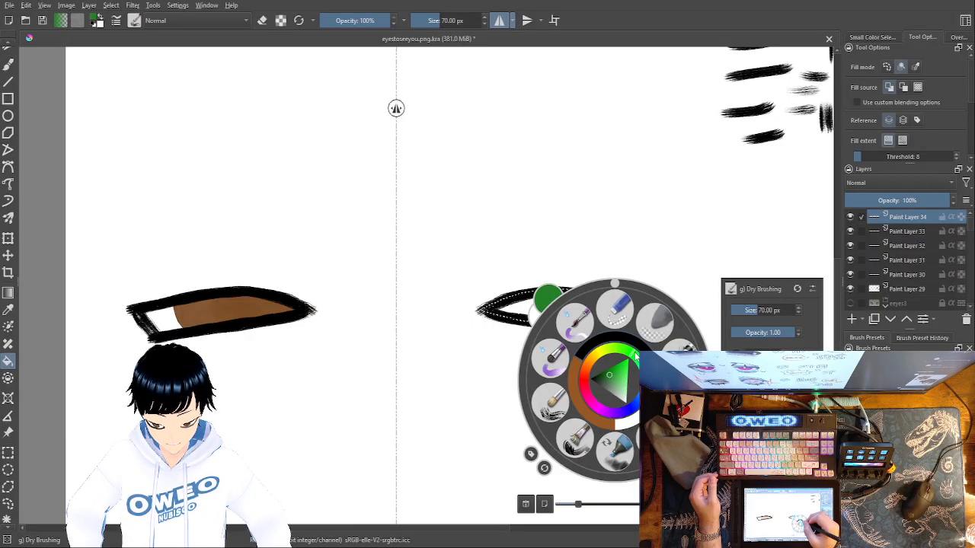
pyautogui.click(608, 368)
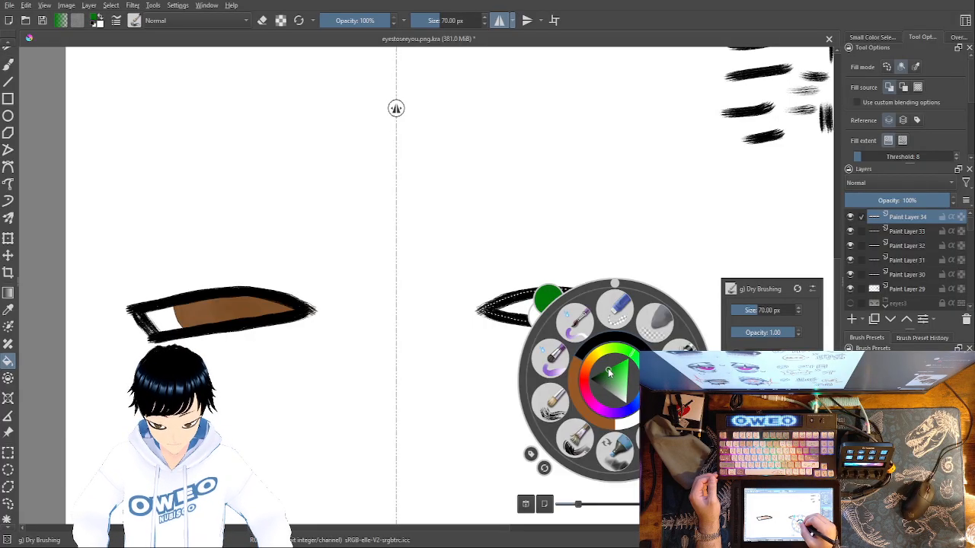
pyautogui.click(613, 374)
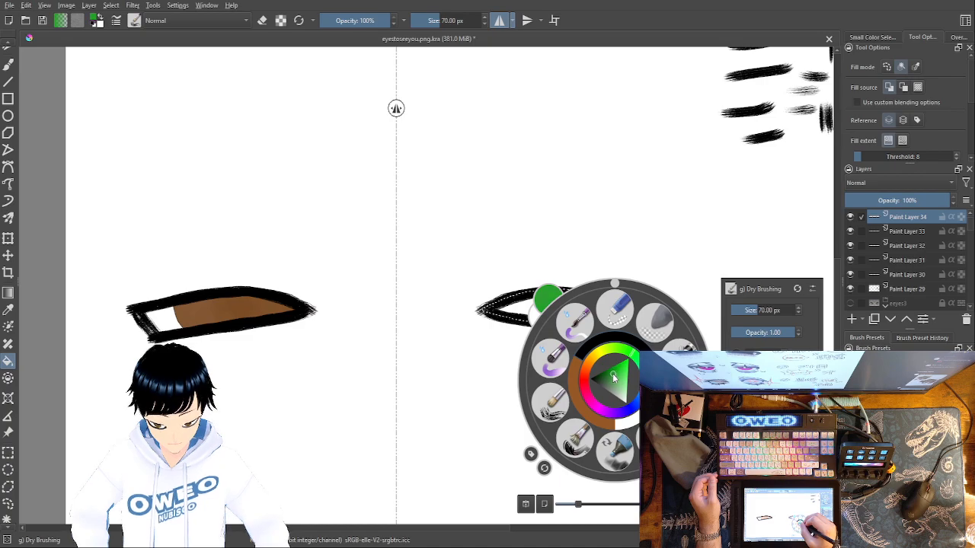
pyautogui.click(648, 250)
pyautogui.moveTo(632, 318); pyautogui.dragTo(609, 319)
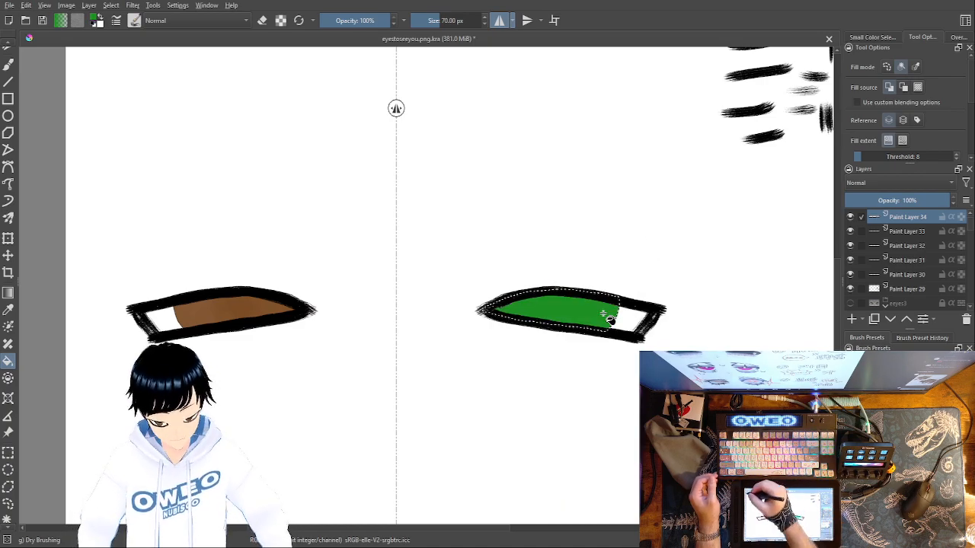
# Switch to the 683.69 px Basic-5 Size Opacity brush, try a stroke across the green iris and undo it
pyautogui.press('b')
pyautogui.rightClick(612, 378)
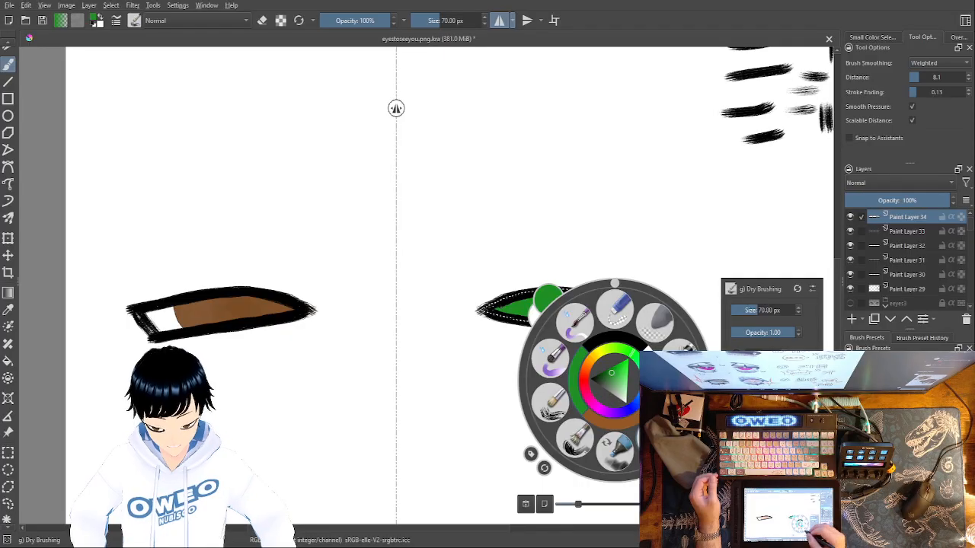
pyautogui.click(680, 401)
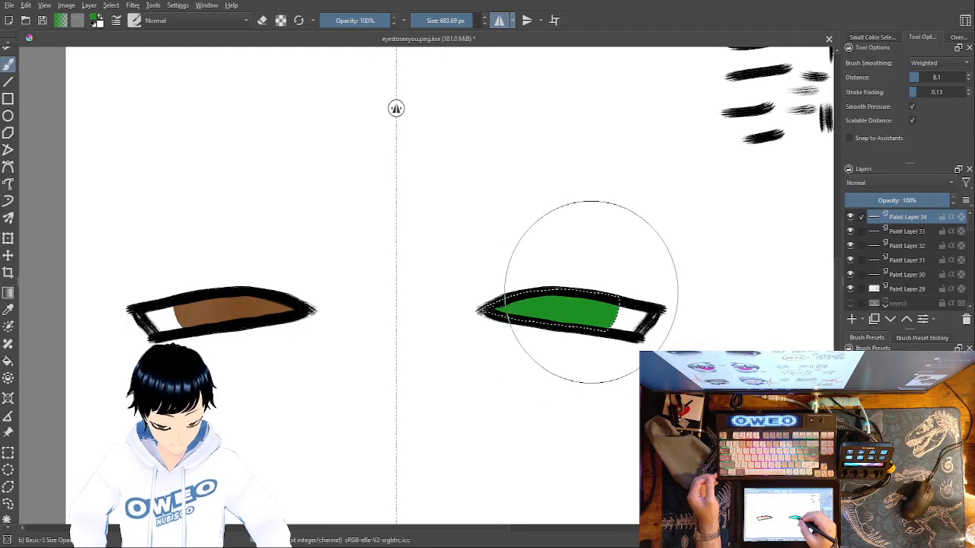
pyautogui.rightClick(588, 296)
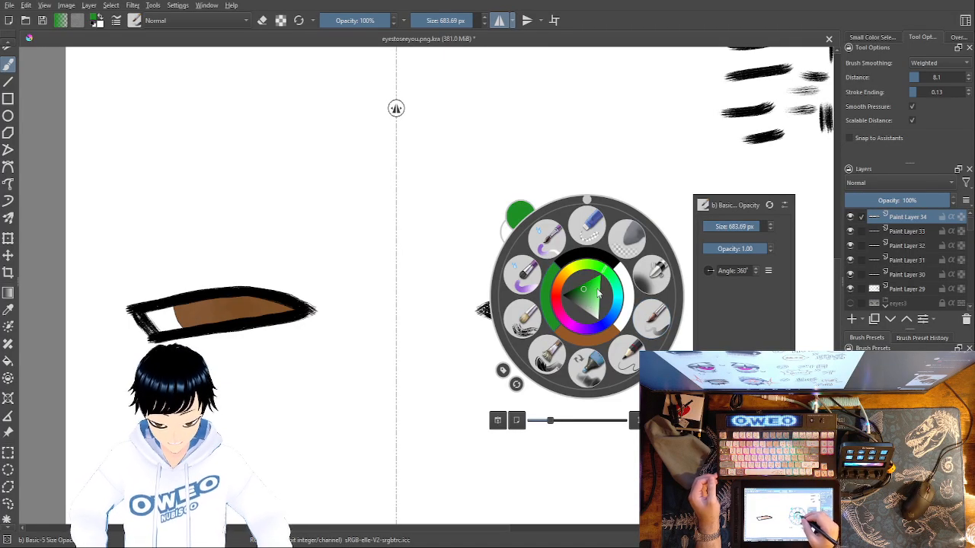
pyautogui.rightClick(549, 297)
pyautogui.moveTo(579, 294)
pyautogui.mouseDown()
pyautogui.moveTo(593, 325)
pyautogui.moveTo(596, 311)
pyautogui.moveTo(564, 300)
pyautogui.moveTo(516, 306)
pyautogui.mouseUp()
pyautogui.hotkey('ctrl', 'z')
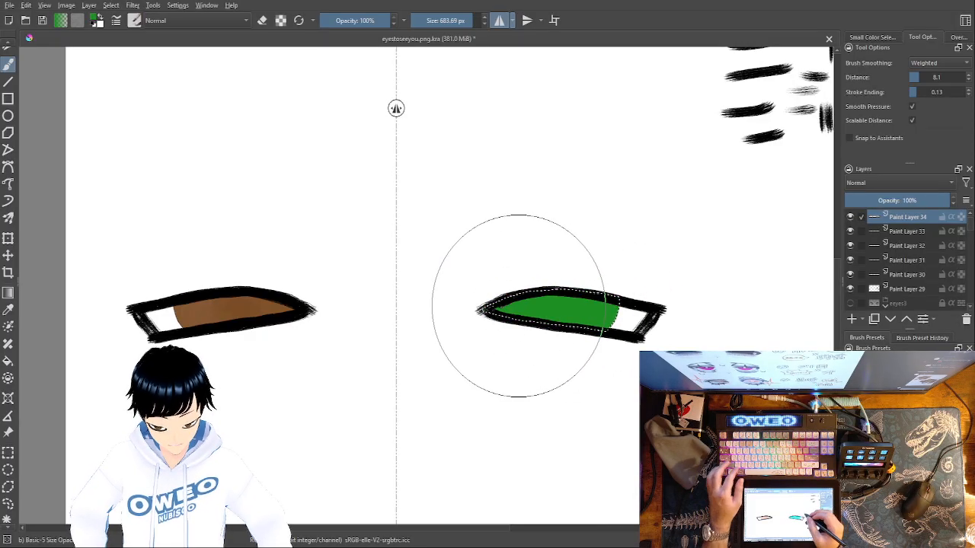
pyautogui.rightClick(613, 322)
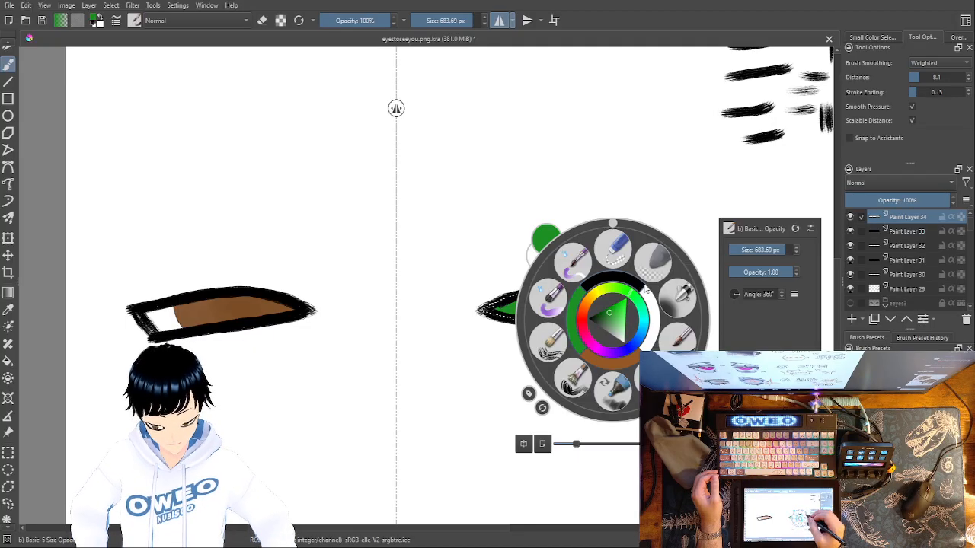
pyautogui.click(585, 320)
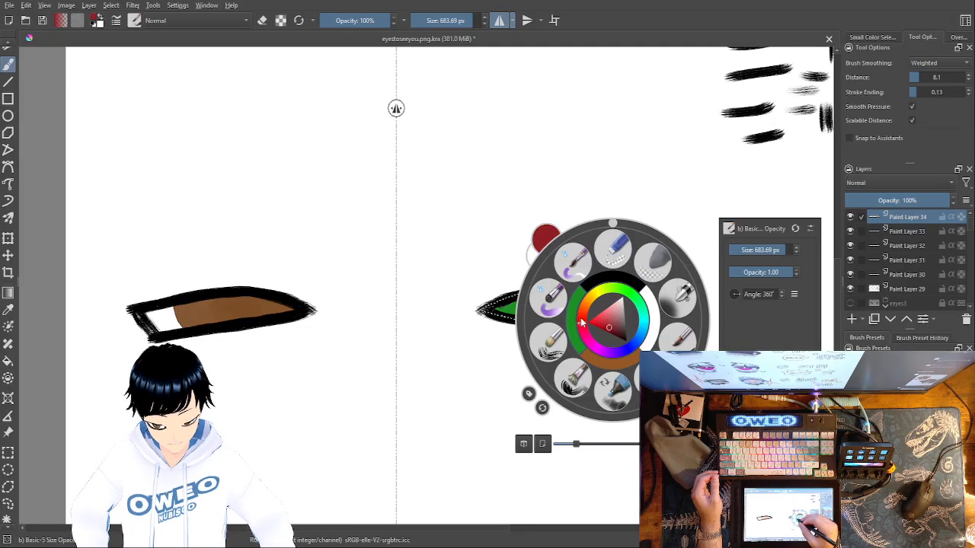
pyautogui.rightClick(582, 317)
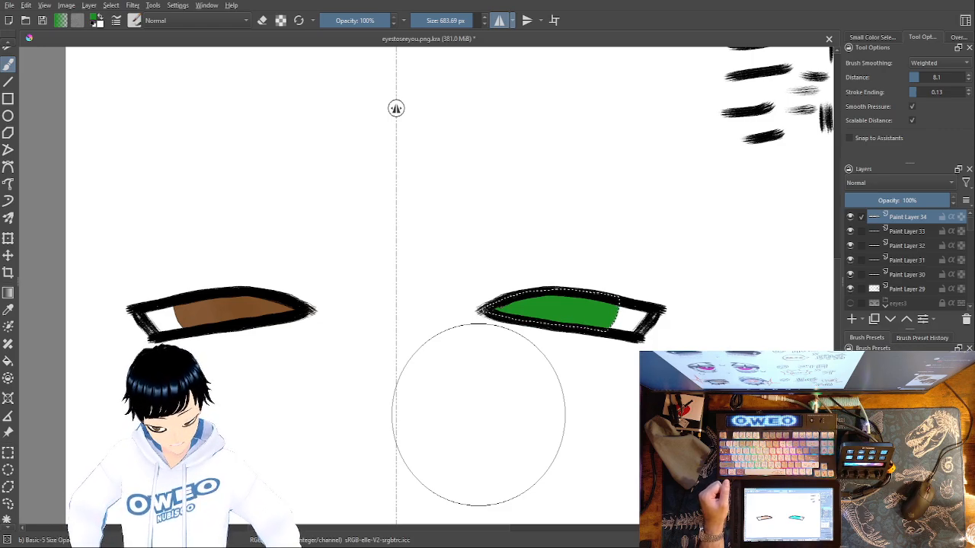
# Undo the green fill, the right iris selection and the black dry-brush strokes on Paint Layer 34, back to the left iris selection
pyautogui.hotkey('ctrl', 'z')
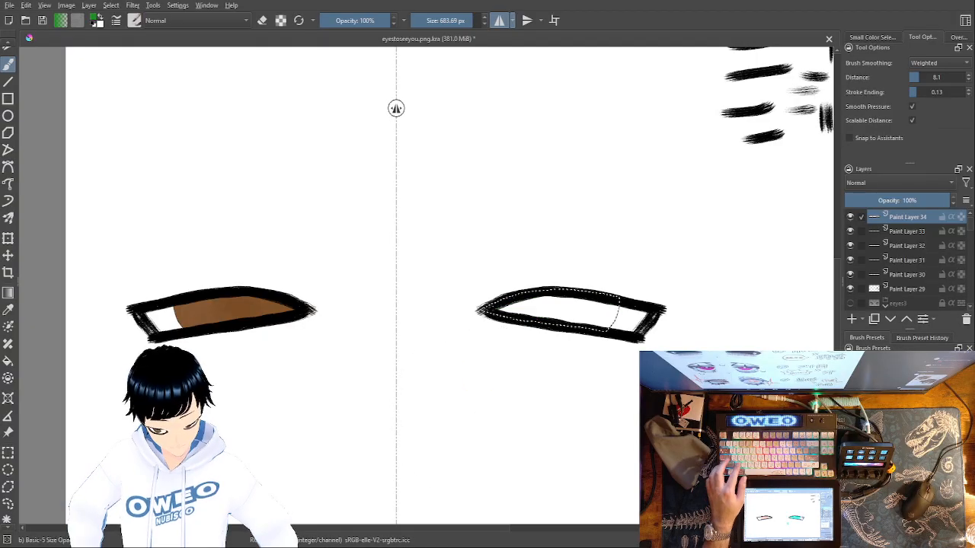
pyautogui.hotkey('ctrl', 'z')
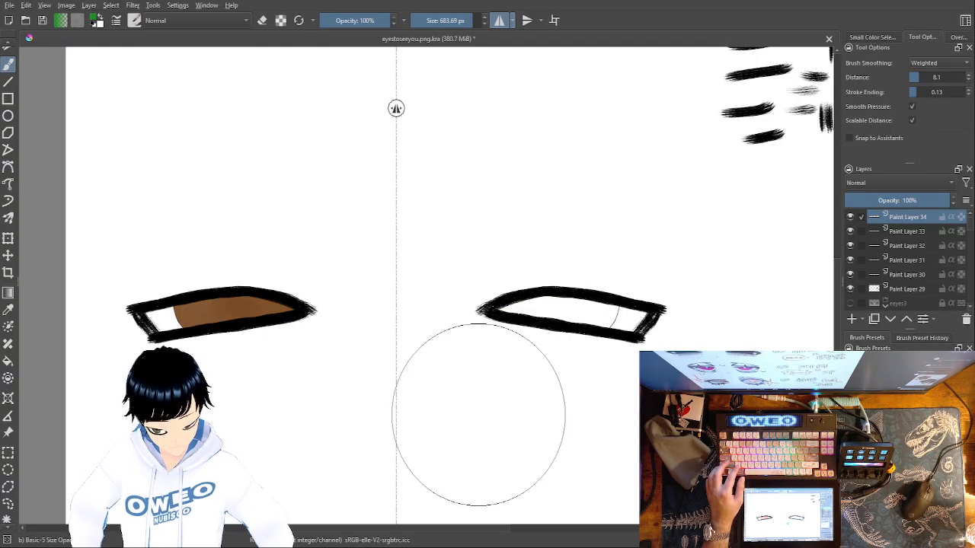
pyautogui.hotkey('ctrl', 'z')
pyautogui.hotkey('ctrl', 'z')
pyautogui.hotkey('ctrl', 'z')
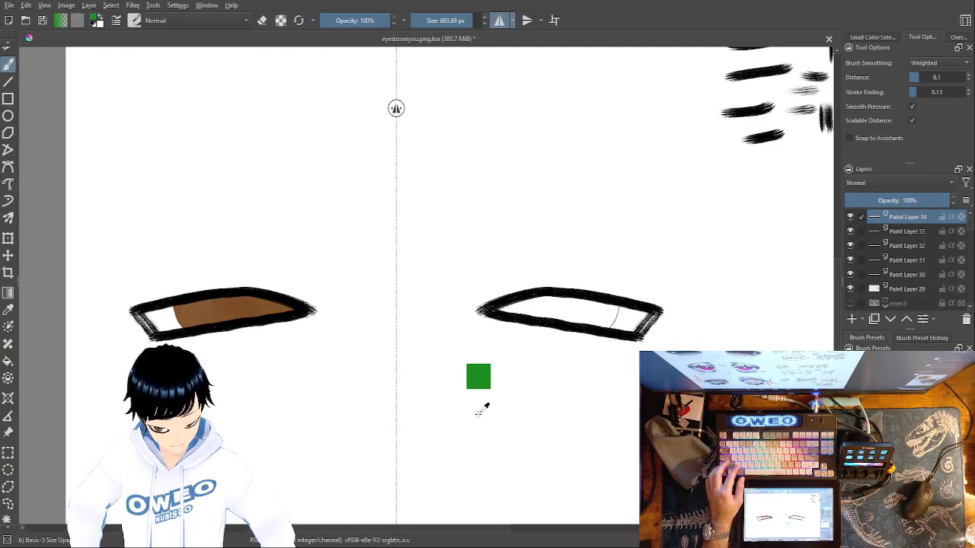
pyautogui.hotkey('ctrl', 'z')
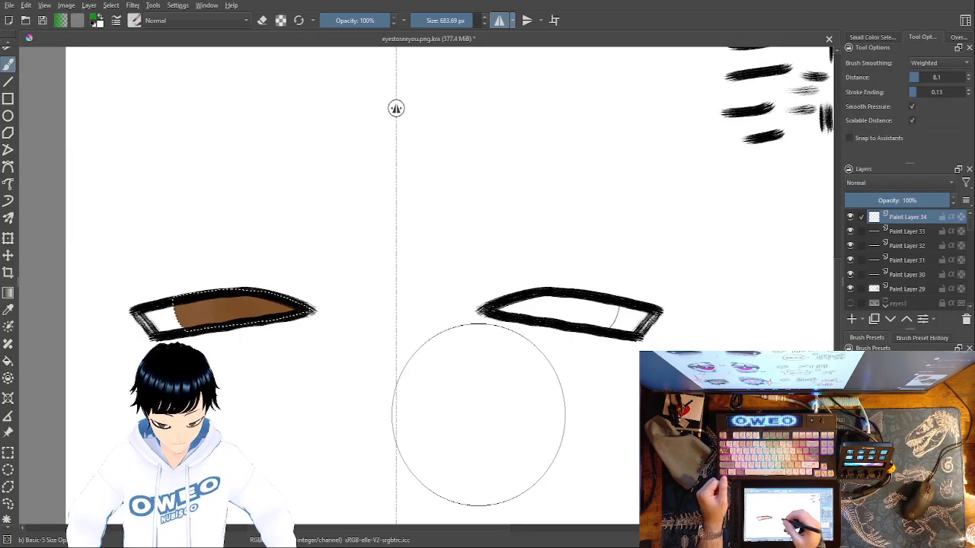
# Try a broad green stroke across the right eye with mirroring on, and undo it
pyautogui.moveTo(505, 300)
pyautogui.mouseDown()
pyautogui.moveTo(528, 284)
pyautogui.moveTo(516, 306)
pyautogui.mouseUp()
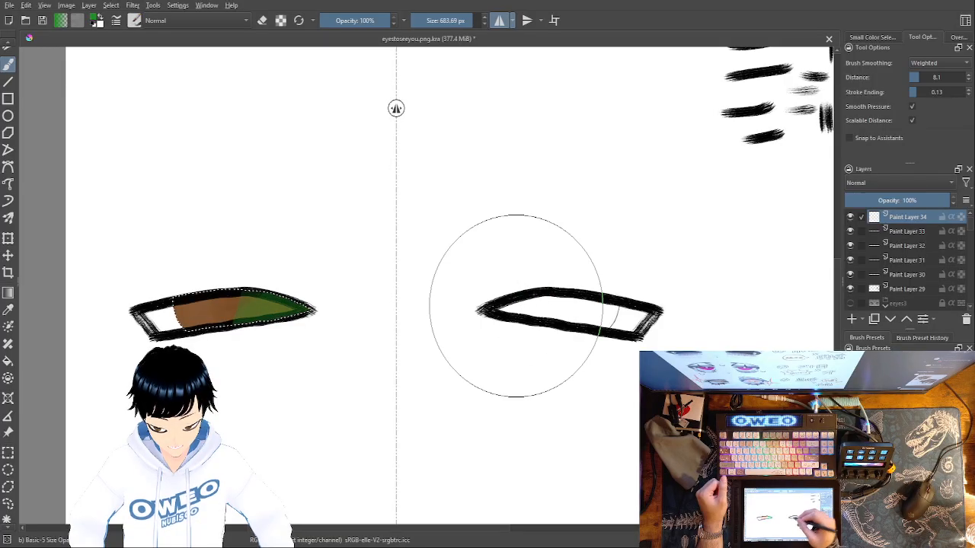
pyautogui.hotkey('ctrl', 'z')
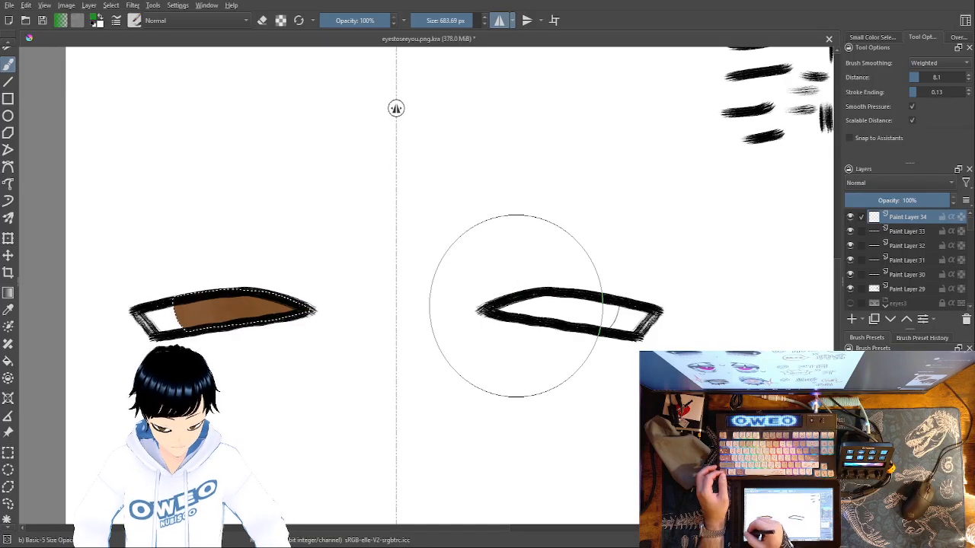
# Select the right eye's iris area with contiguous selection on Paint Layer 32 and paint it solid green
pyautogui.click(6, 519)
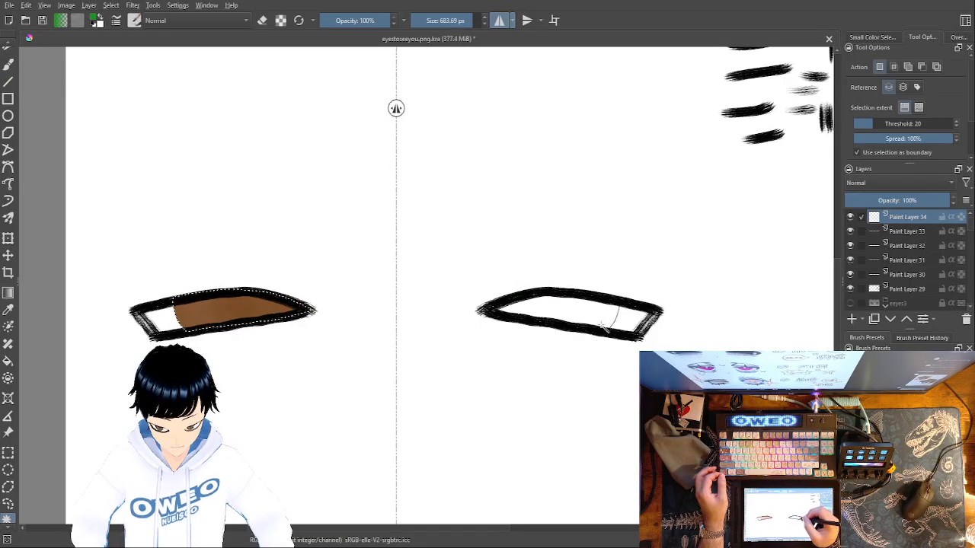
pyautogui.click(610, 318)
pyautogui.click(886, 247)
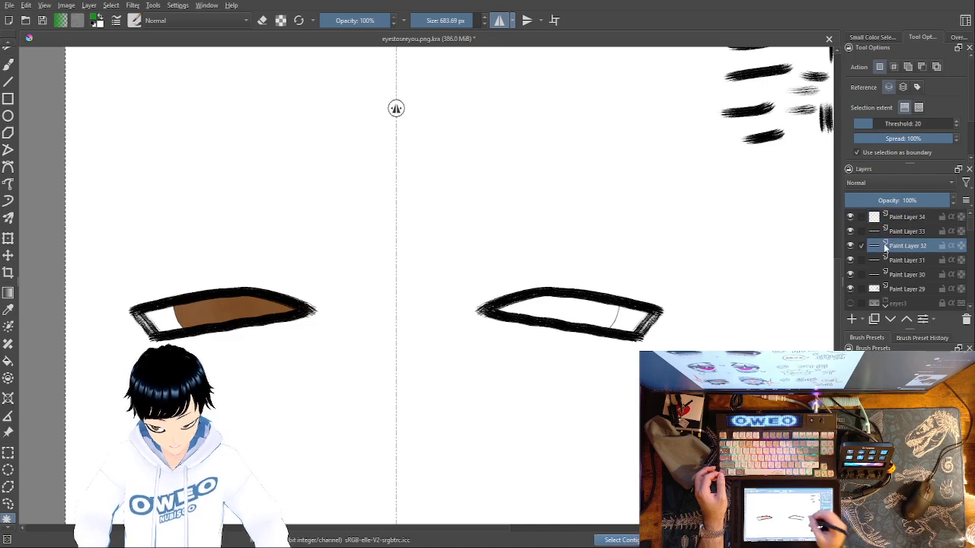
pyautogui.click(610, 320)
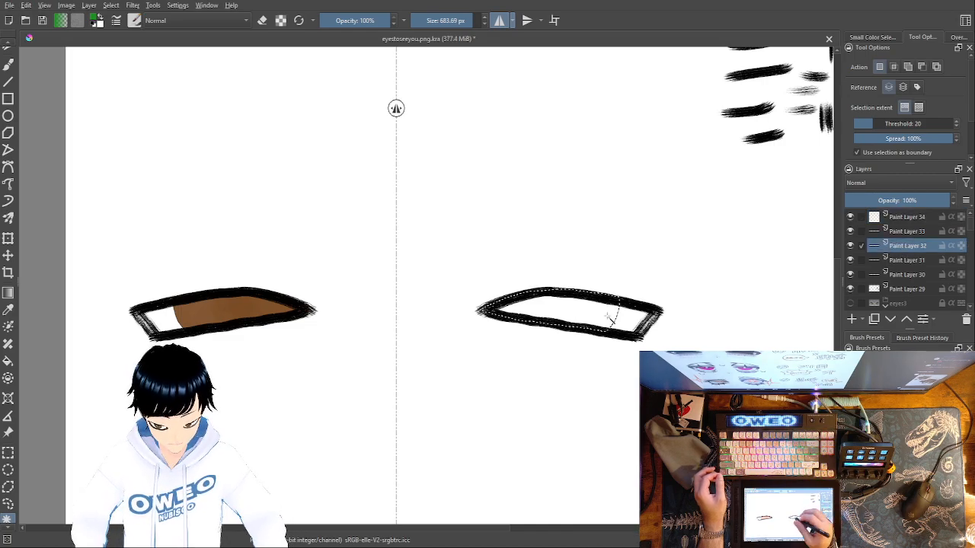
pyautogui.press('b')
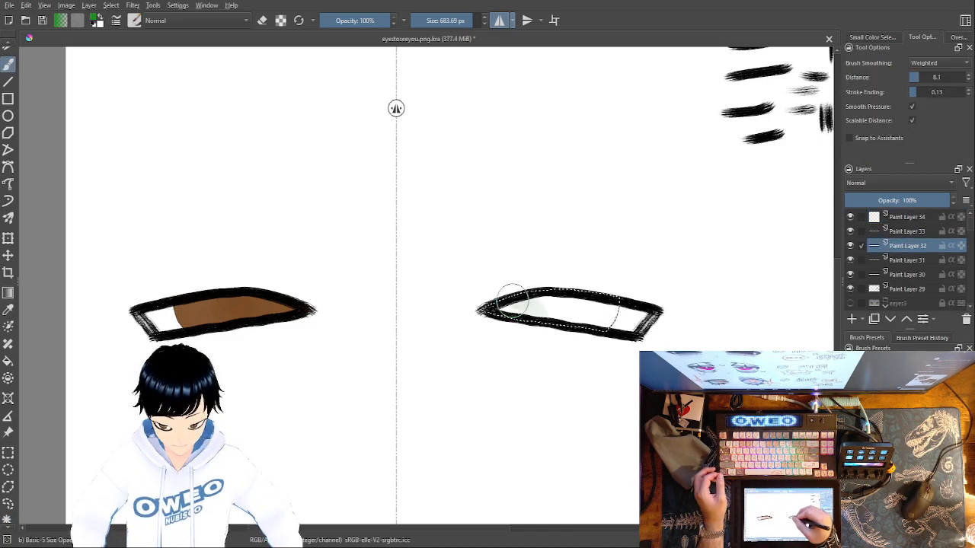
pyautogui.moveTo(526, 285); pyautogui.dragTo(591, 326)
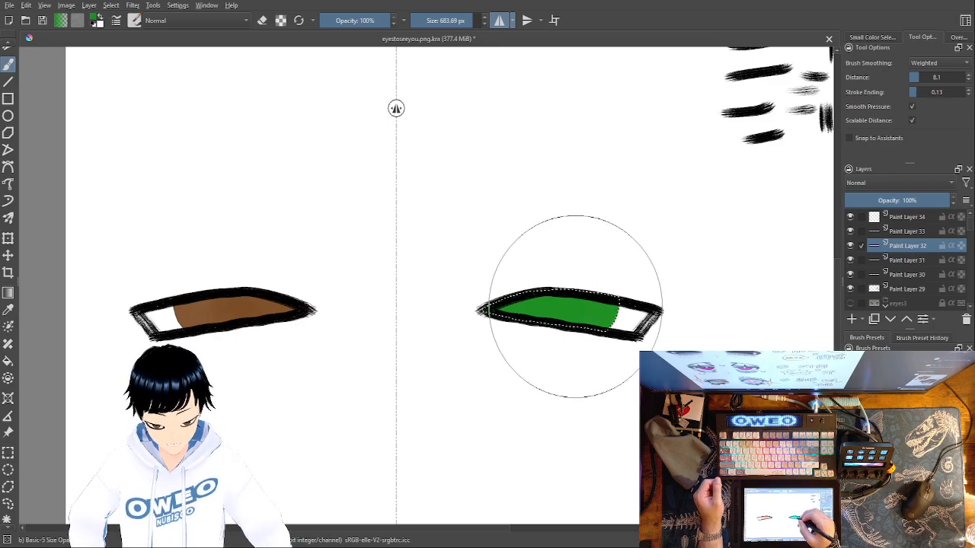
# Switch the brush colour to white and lighten the green iris of the right eye with a soft stroke
pyautogui.rightClick(578, 342)
pyautogui.click(593, 341)
pyautogui.rightClick(615, 329)
pyautogui.moveTo(556, 292)
pyautogui.mouseDown()
pyautogui.moveTo(594, 300)
pyautogui.moveTo(601, 333)
pyautogui.moveTo(590, 316)
pyautogui.moveTo(500, 297)
pyautogui.mouseUp()
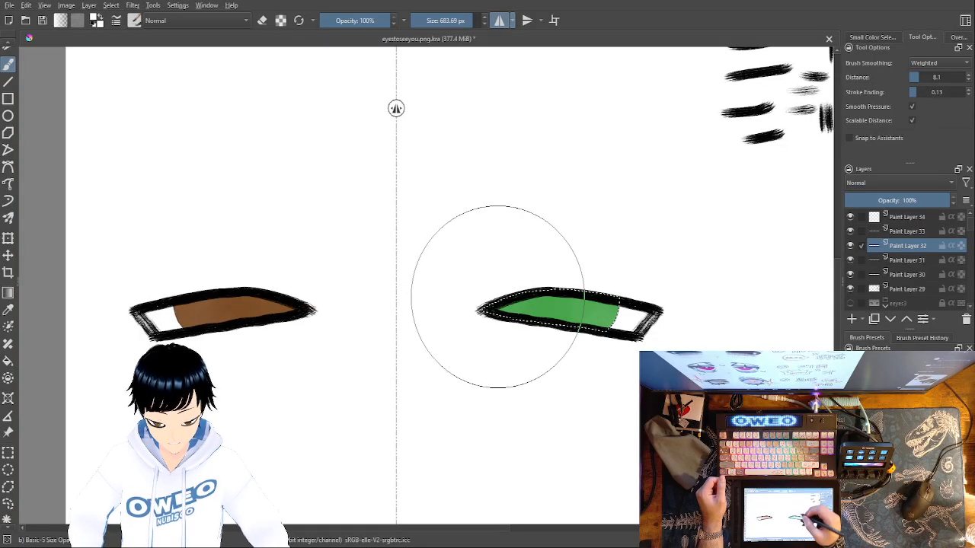
# Switch the brush colour to black and shade the right eye's green iris darker with several light strokes
pyautogui.rightClick(605, 358)
pyautogui.click(631, 329)
pyautogui.rightClick(629, 314)
pyautogui.moveTo(604, 314)
pyautogui.mouseDown()
pyautogui.moveTo(589, 333)
pyautogui.moveTo(578, 327)
pyautogui.moveTo(580, 286)
pyautogui.moveTo(563, 283)
pyautogui.moveTo(506, 315)
pyautogui.mouseUp()
pyautogui.moveTo(597, 321)
pyautogui.mouseDown()
pyautogui.moveTo(581, 292)
pyautogui.moveTo(567, 323)
pyautogui.moveTo(566, 284)
pyautogui.moveTo(552, 325)
pyautogui.moveTo(553, 287)
pyautogui.moveTo(534, 329)
pyautogui.moveTo(547, 284)
pyautogui.moveTo(535, 304)
pyautogui.moveTo(502, 314)
pyautogui.mouseUp()
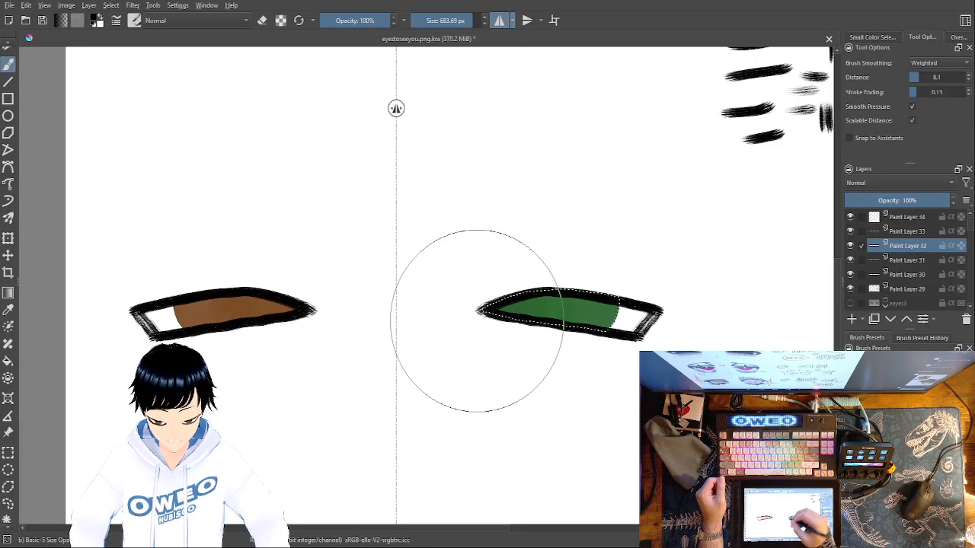
pyautogui.rightClick(613, 379)
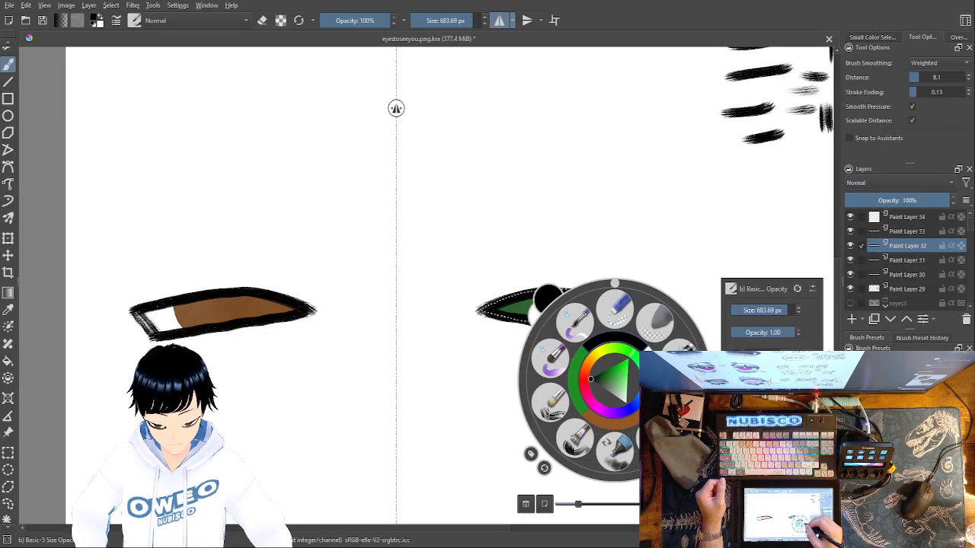
pyautogui.click(618, 343)
pyautogui.moveTo(595, 341)
pyautogui.mouseDown()
pyautogui.moveTo(613, 295)
pyautogui.moveTo(594, 345)
pyautogui.moveTo(603, 296)
pyautogui.moveTo(589, 338)
pyautogui.moveTo(576, 336)
pyautogui.moveTo(592, 290)
pyautogui.moveTo(578, 339)
pyautogui.moveTo(562, 338)
pyautogui.moveTo(589, 285)
pyautogui.moveTo(602, 296)
pyautogui.moveTo(586, 305)
pyautogui.moveTo(564, 309)
pyautogui.moveTo(563, 299)
pyautogui.moveTo(484, 317)
pyautogui.mouseUp()
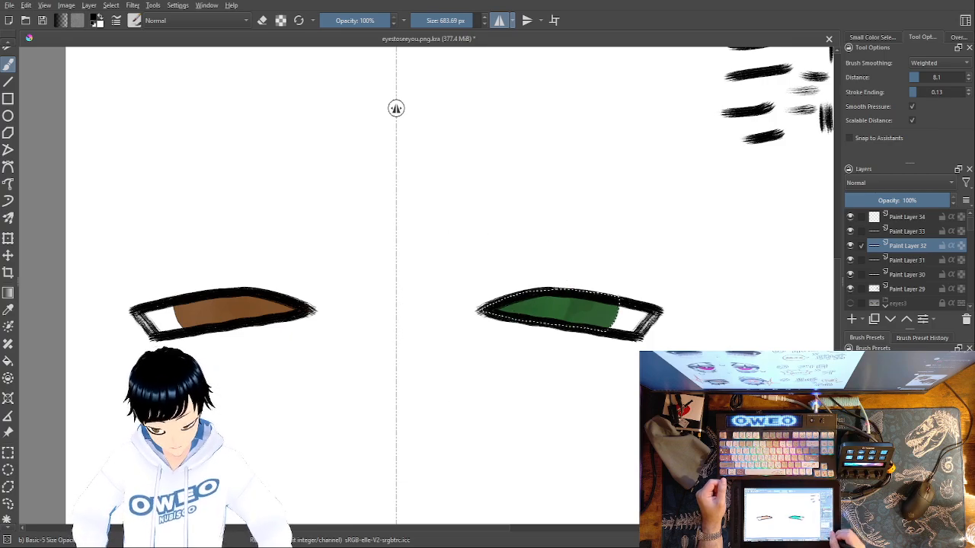
# Examine the new pair of eyes at full-page view alongside the earlier eye drawings
pyautogui.hotkey('ctrl', '-')
pyautogui.hotkey('ctrl', '-')
pyautogui.hotkey('ctrl', '-')
pyautogui.hotkey('ctrl', '-')
pyautogui.hotkey('ctrl', '-')
pyautogui.hotkey('ctrl', '-')
pyautogui.hotkey('ctrl', '-')
pyautogui.hotkey('ctrl', '+')
pyautogui.hotkey('ctrl', '+')
pyautogui.hotkey('ctrl', '+')
pyautogui.hotkey('ctrl', '+')
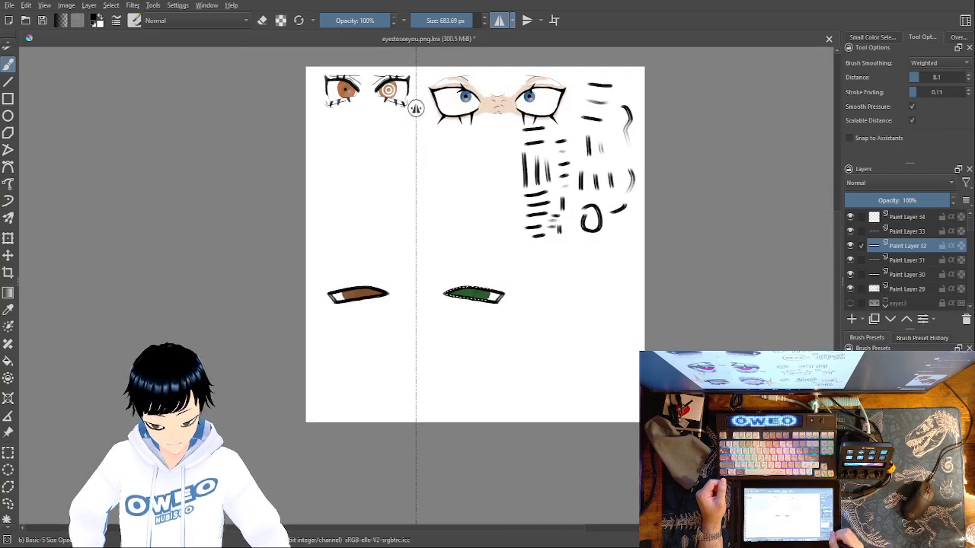
pyautogui.hotkey('ctrl', '+')
pyautogui.hotkey('ctrl', '-')
pyautogui.hotkey('ctrl', '-')
pyautogui.hotkey('ctrl', '+')
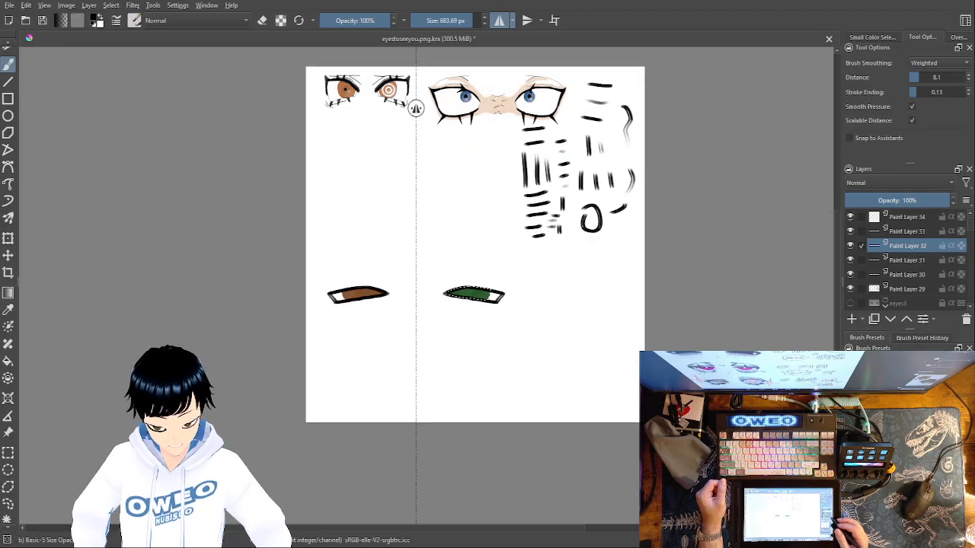
# Make the hidden eeyes3 layer group visible above the new pair of eyes
pyautogui.moveTo(627, 219); pyautogui.dragTo(632, 252)
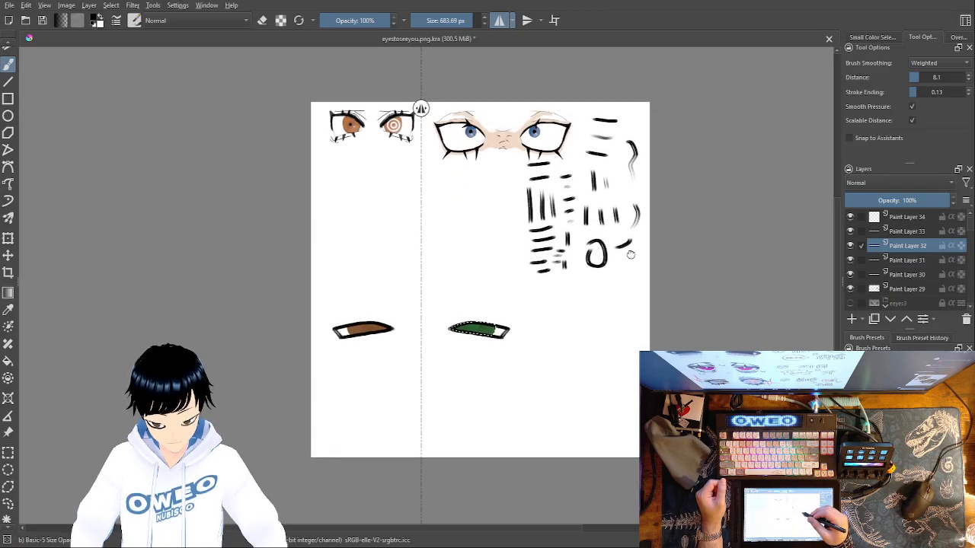
pyautogui.scroll(-2, 969, 238)
pyautogui.scroll(1, 969, 238)
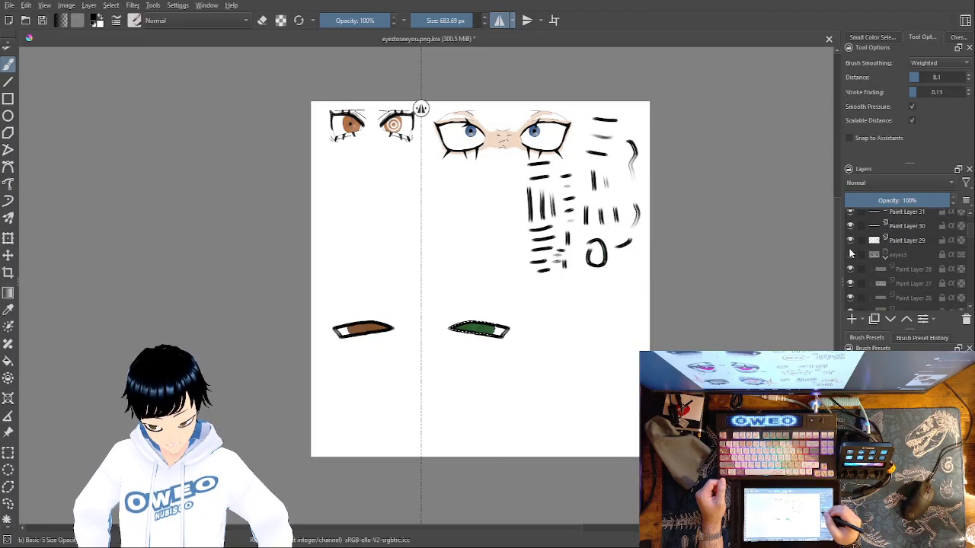
pyautogui.click(851, 255)
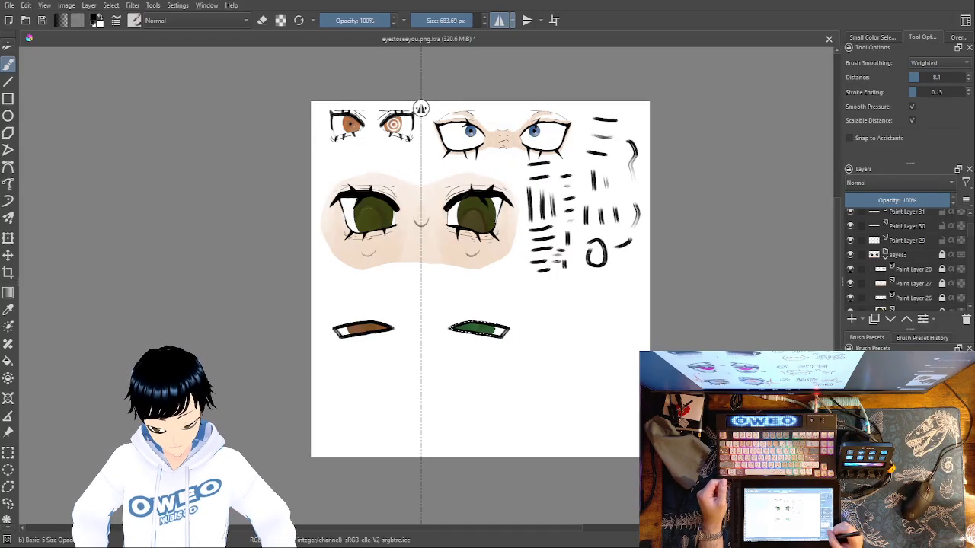
pyautogui.hotkey('ctrl', '+')
pyautogui.hotkey('ctrl', '+')
pyautogui.hotkey('ctrl', '+')
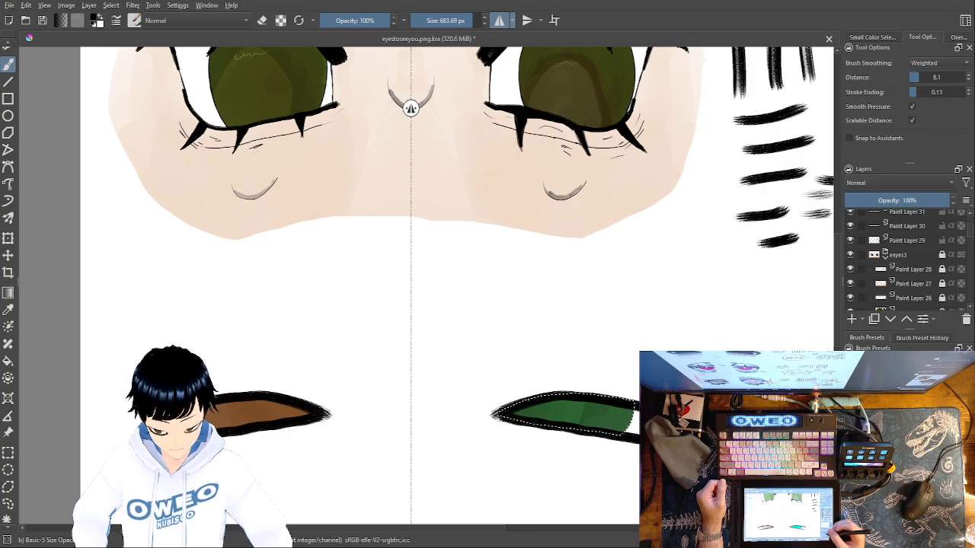
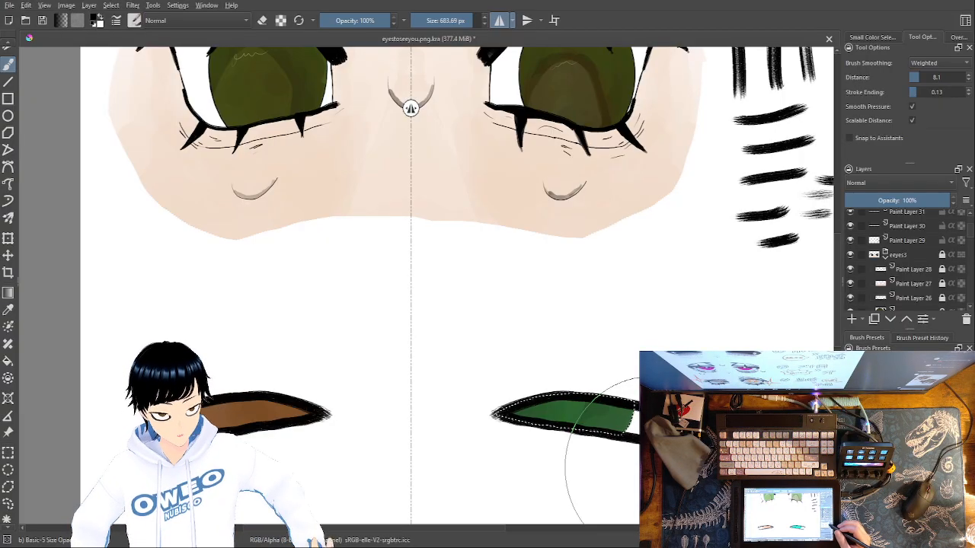
# Make Paint Layer 34 the active layer and clear the selection around the green iris
pyautogui.scroll(2, 907, 252)
pyautogui.click(912, 231)
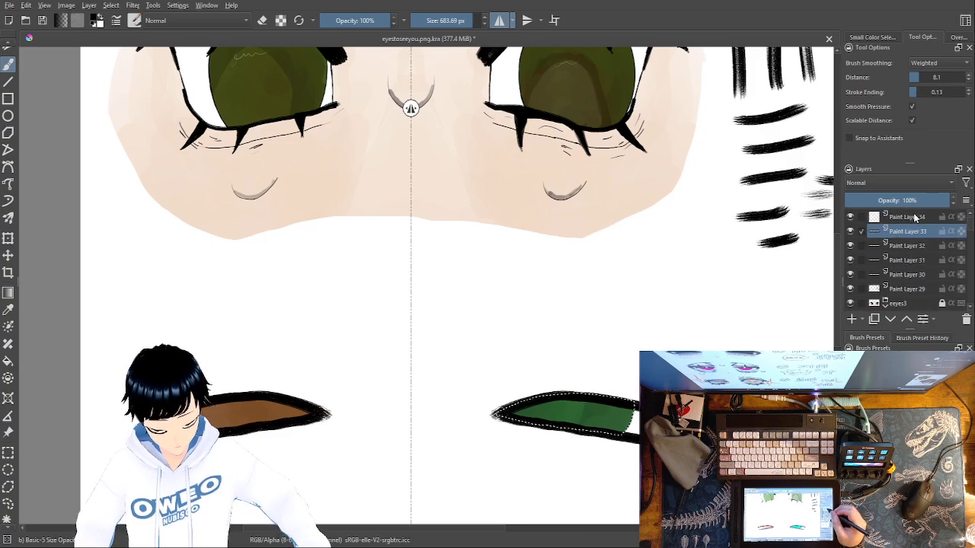
pyautogui.click(911, 218)
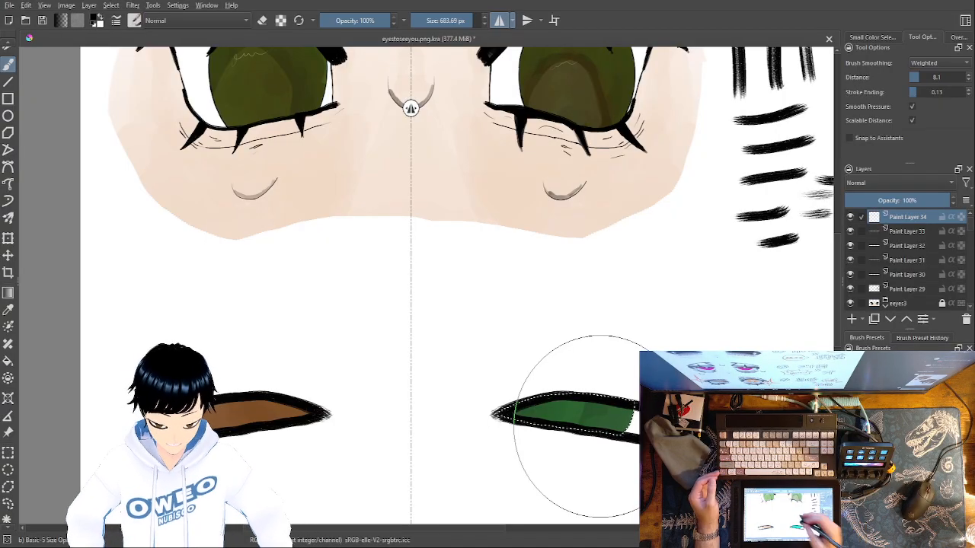
pyautogui.click(117, 7)
pyautogui.click(123, 29)
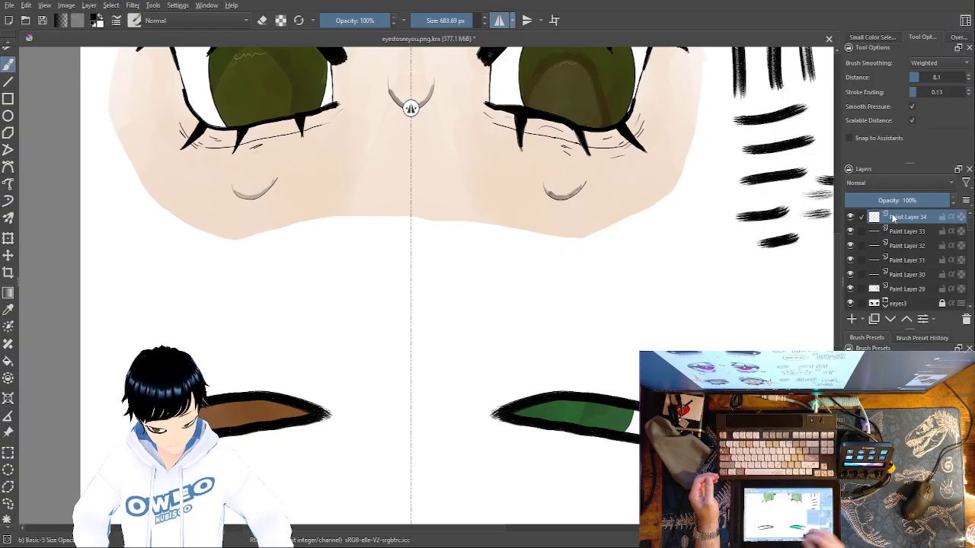
# Switch to the Dry Brushing brush at 70 px and thicken the right eye's upper and lower lid lines with mirrored black strokes
pyautogui.rightClick(495, 381)
pyautogui.click(431, 404)
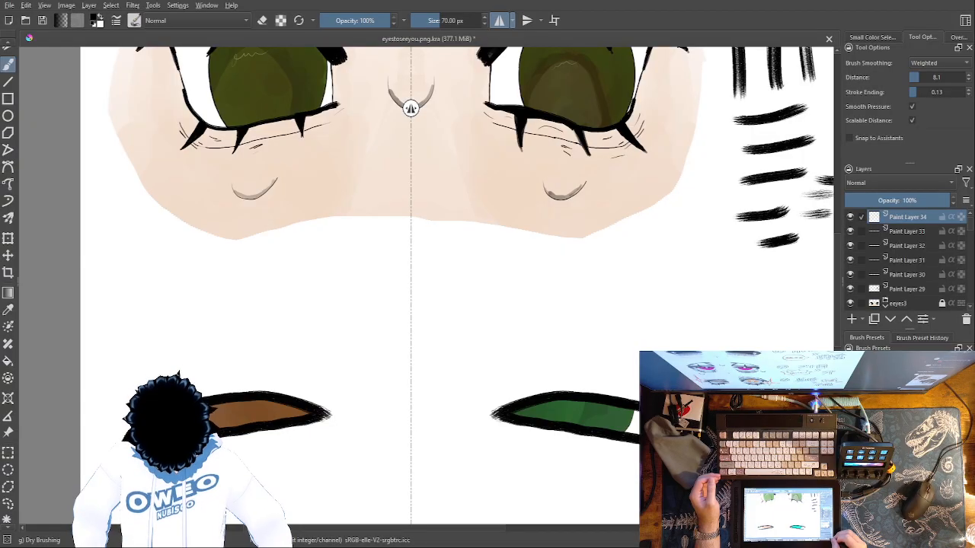
pyautogui.hotkey('ctrl', '+')
pyautogui.hotkey('ctrl', '+')
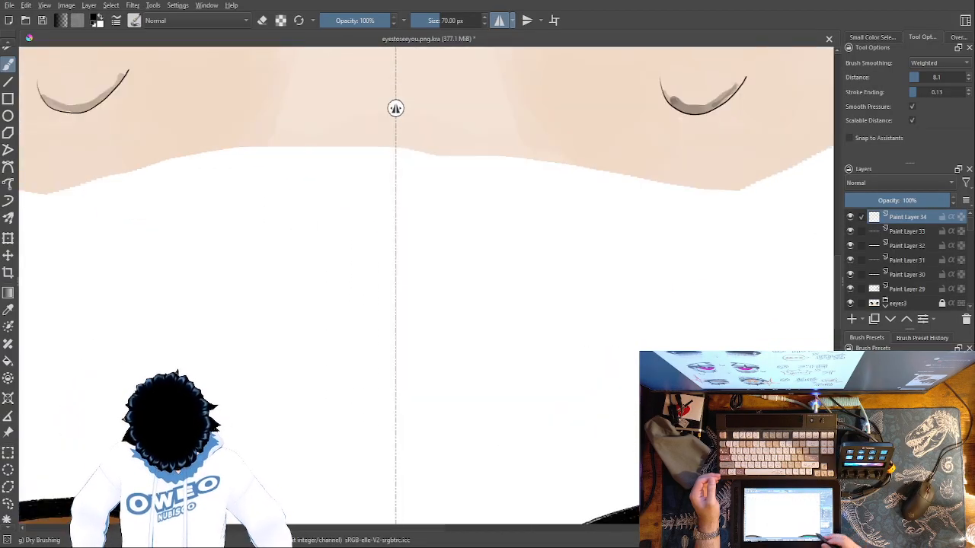
pyautogui.moveTo(730, 436)
pyautogui.mouseDown()
pyautogui.moveTo(699, 252)
pyautogui.moveTo(645, 221)
pyautogui.mouseUp()
pyautogui.moveTo(676, 285); pyautogui.dragTo(578, 310)
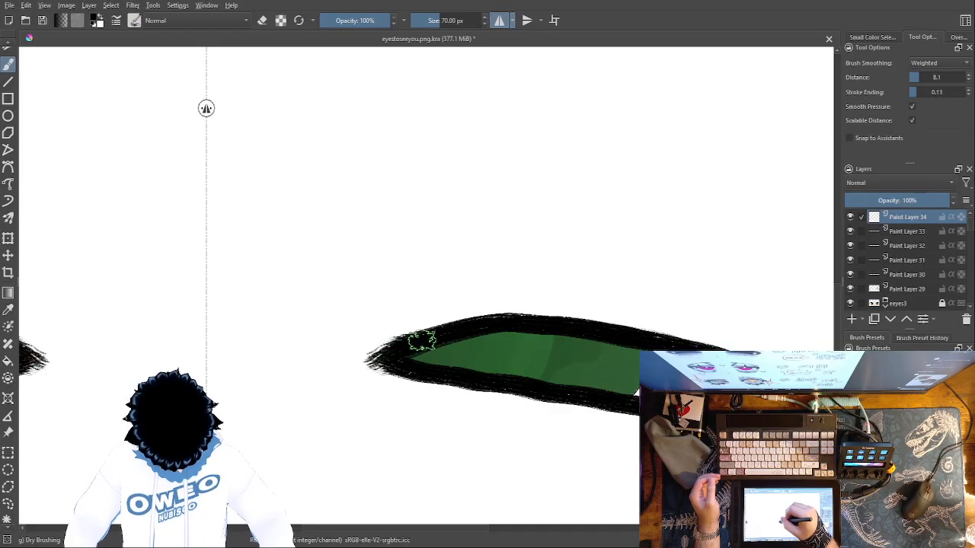
pyautogui.moveTo(518, 323); pyautogui.dragTo(747, 342)
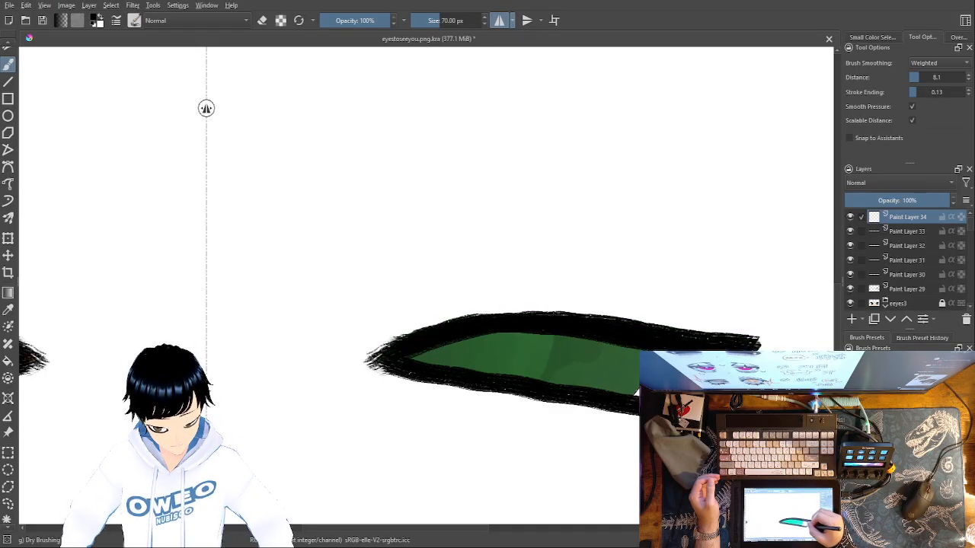
pyautogui.moveTo(655, 405)
pyautogui.mouseDown()
pyautogui.moveTo(364, 361)
pyautogui.moveTo(445, 356)
pyautogui.mouseUp()
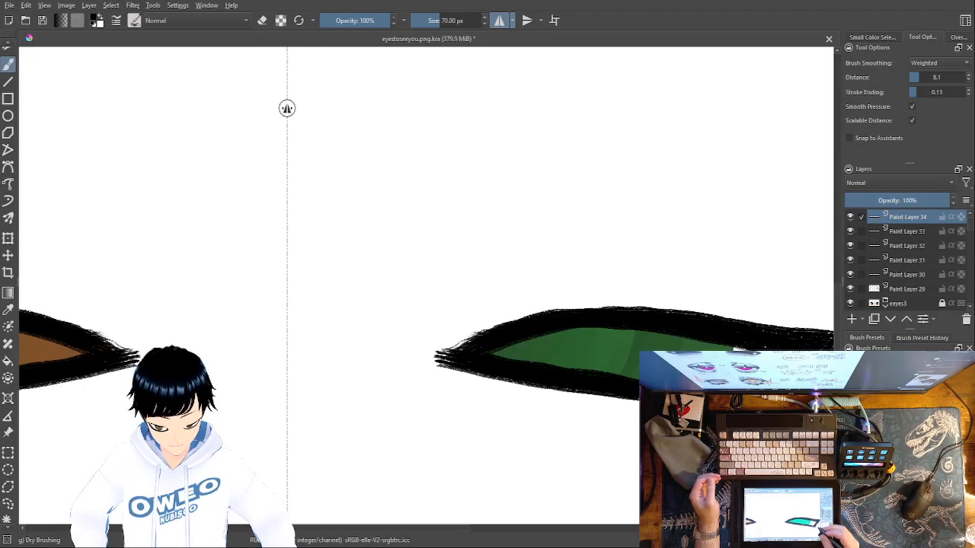
# Paint three thick mirrored lashes on the right eye: two rising from the upper lid and one hanging over the iris's outer edge
pyautogui.rightClick(547, 380)
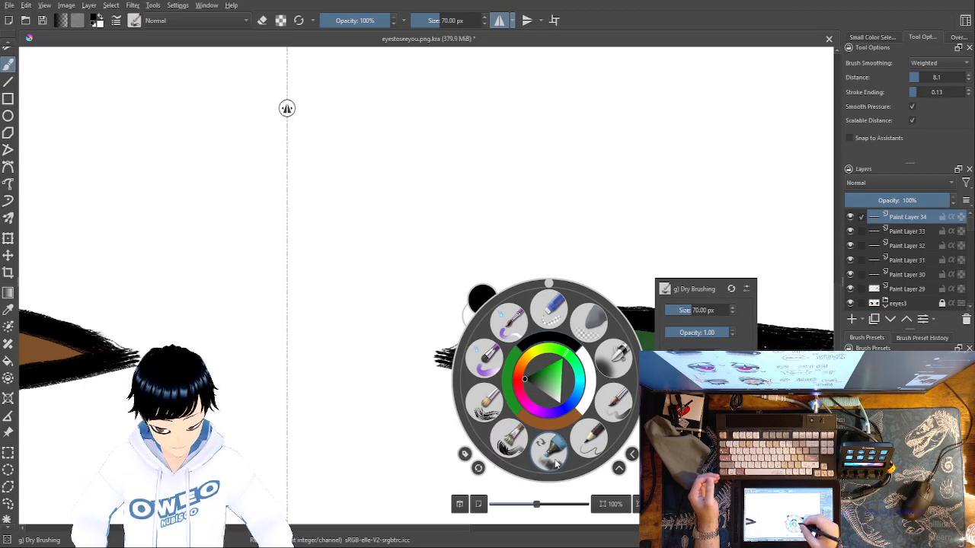
pyautogui.click(633, 275)
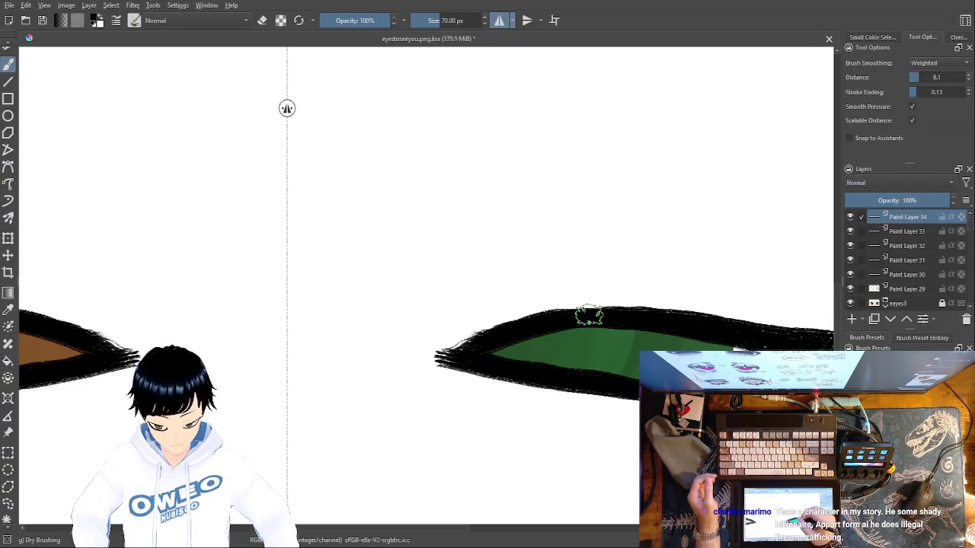
pyautogui.moveTo(590, 313)
pyautogui.mouseDown()
pyautogui.moveTo(574, 262)
pyautogui.moveTo(591, 310)
pyautogui.mouseUp()
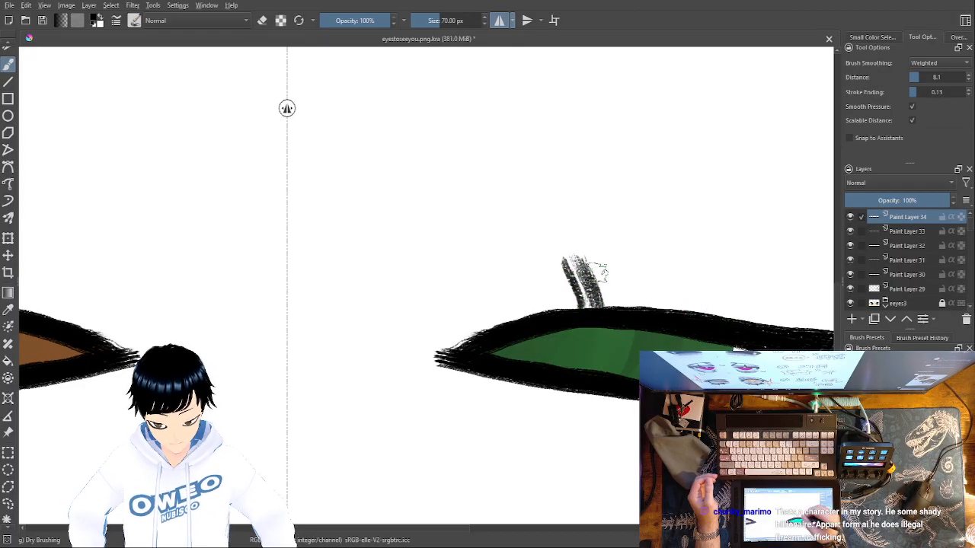
pyautogui.moveTo(581, 282); pyautogui.dragTo(584, 246)
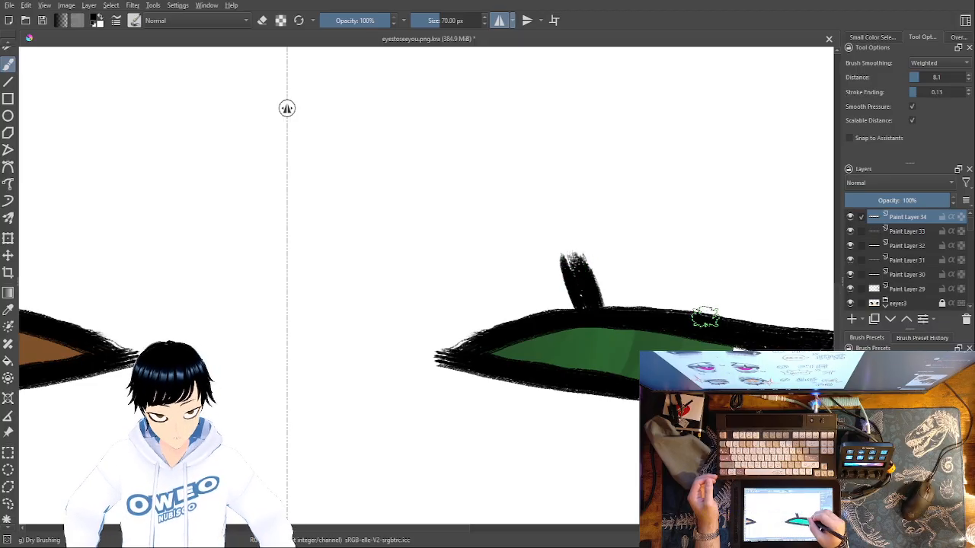
pyautogui.moveTo(781, 306)
pyautogui.mouseDown()
pyautogui.moveTo(792, 280)
pyautogui.moveTo(755, 315)
pyautogui.moveTo(780, 300)
pyautogui.mouseUp()
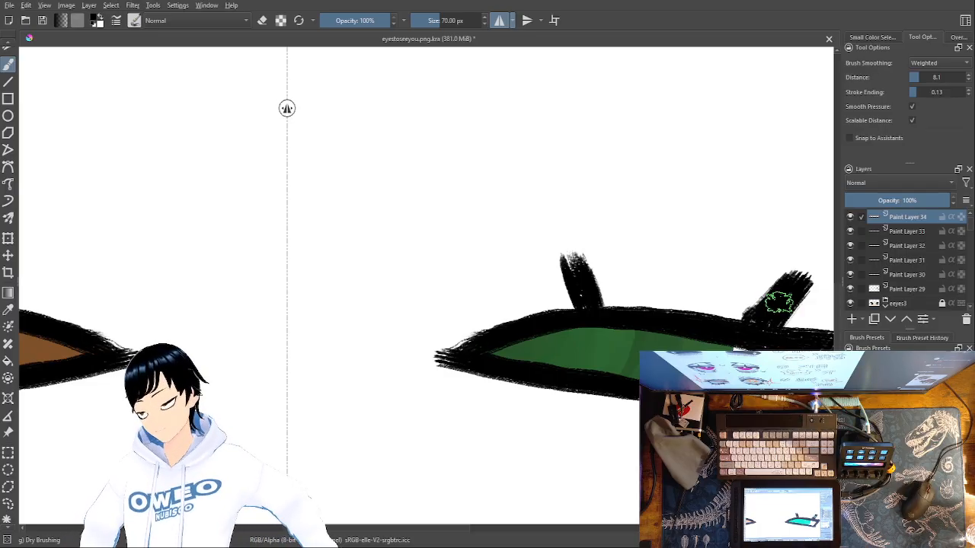
pyautogui.moveTo(654, 467)
pyautogui.mouseDown()
pyautogui.moveTo(659, 450)
pyautogui.moveTo(589, 426)
pyautogui.mouseUp()
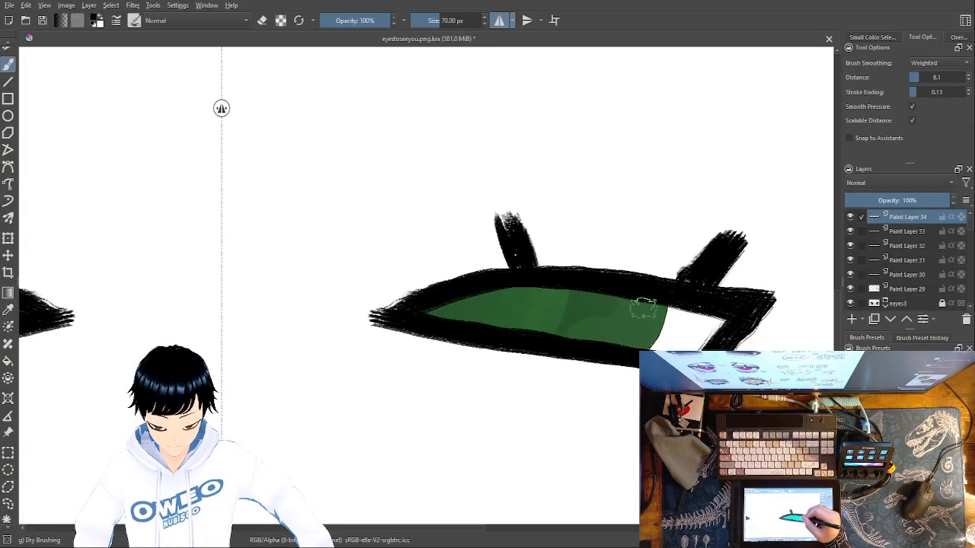
pyautogui.moveTo(638, 301); pyautogui.dragTo(664, 326)
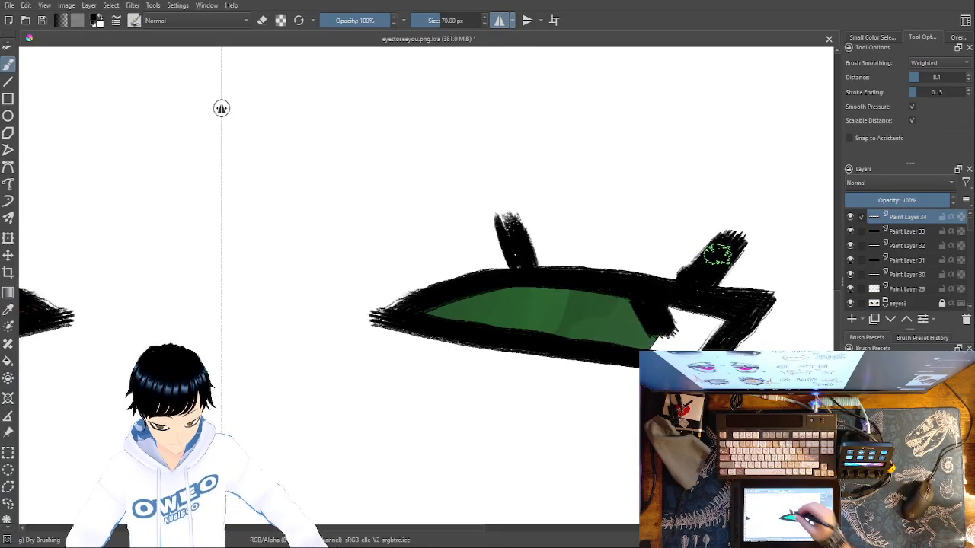
# Switch to the Eraser Small brush at 25 px and try tapering the inner upper lash, undoing the attempt
pyautogui.rightClick(614, 372)
pyautogui.click(617, 303)
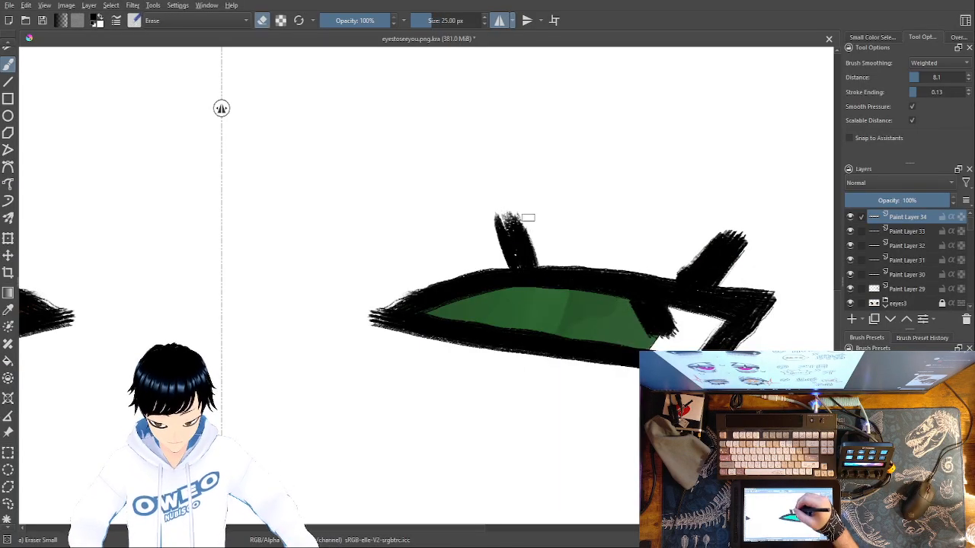
pyautogui.moveTo(506, 205)
pyautogui.mouseDown()
pyautogui.moveTo(556, 257)
pyautogui.moveTo(489, 203)
pyautogui.moveTo(508, 268)
pyautogui.mouseUp()
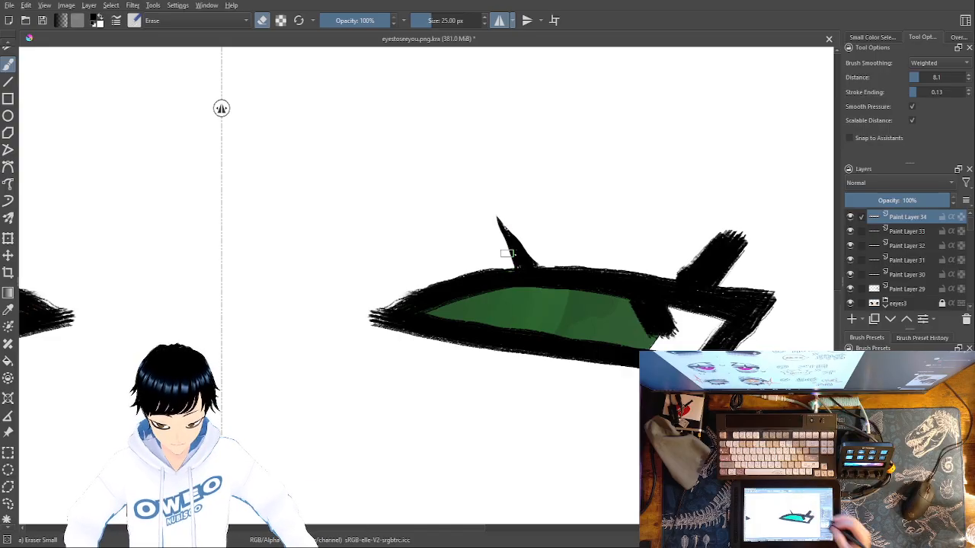
pyautogui.hotkey('ctrl', 'z')
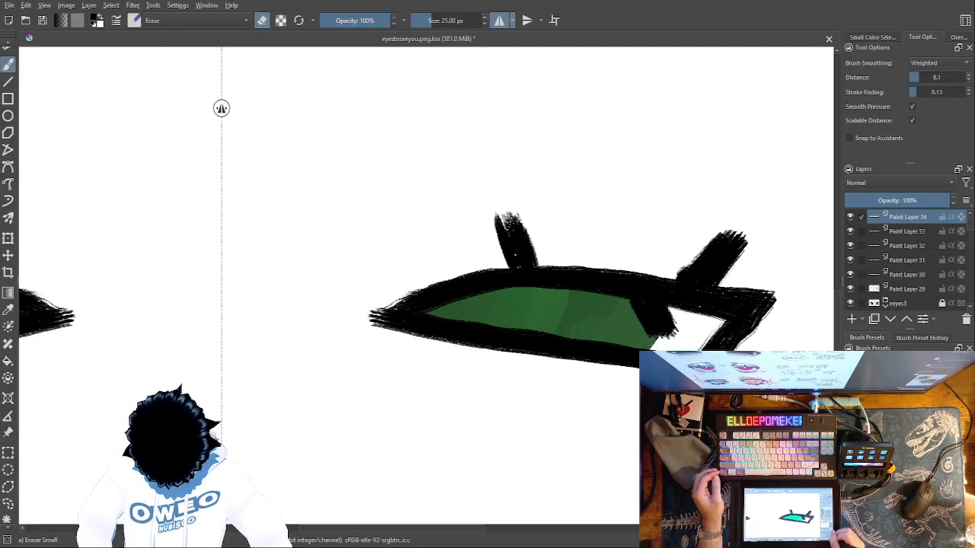
# Try to erase both sides of the right eye's inner upper lash at close range to shape it into a curved point
pyautogui.hotkey('ctrl', '+')
pyautogui.hotkey('ctrl', '+')
pyautogui.hotkey('ctrl', '+')
pyautogui.hotkey('ctrl', '+')
pyautogui.moveTo(698, 392); pyautogui.dragTo(471, 495)
pyautogui.moveTo(490, 135); pyautogui.dragTo(633, 311)
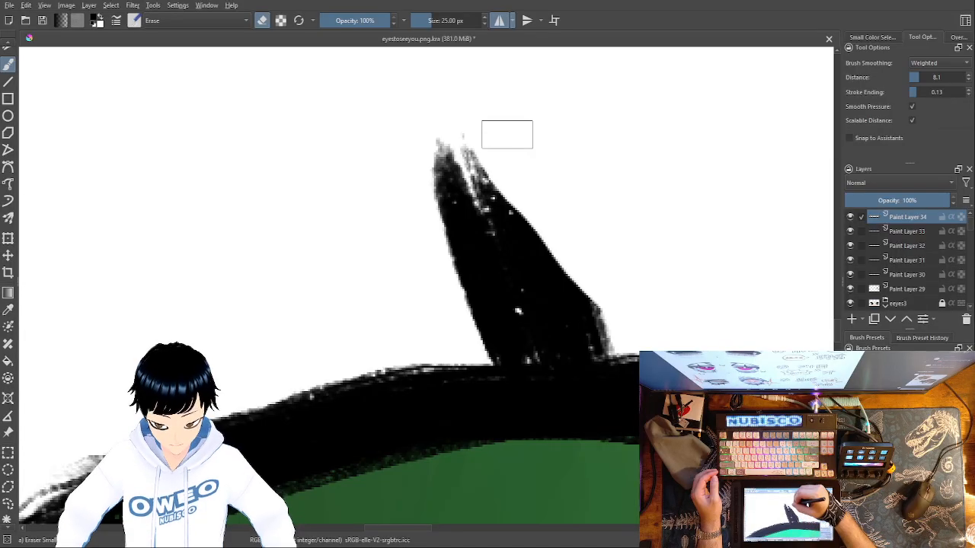
pyautogui.moveTo(449, 115)
pyautogui.mouseDown()
pyautogui.moveTo(433, 152)
pyautogui.moveTo(450, 274)
pyautogui.moveTo(485, 350)
pyautogui.mouseUp()
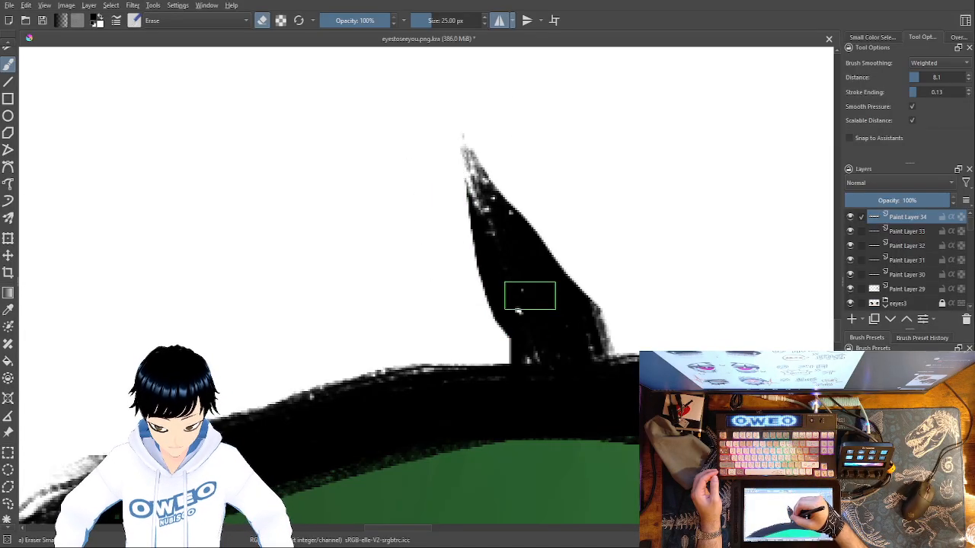
pyautogui.moveTo(581, 283)
pyautogui.mouseDown()
pyautogui.moveTo(619, 342)
pyautogui.moveTo(452, 115)
pyautogui.mouseUp()
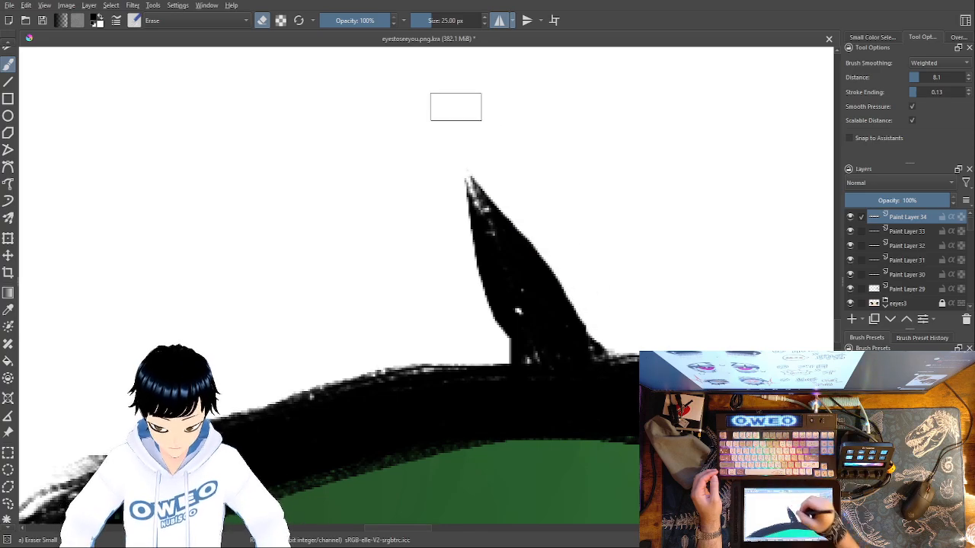
pyautogui.moveTo(498, 354)
pyautogui.mouseDown()
pyautogui.moveTo(494, 320)
pyautogui.moveTo(450, 223)
pyautogui.mouseUp()
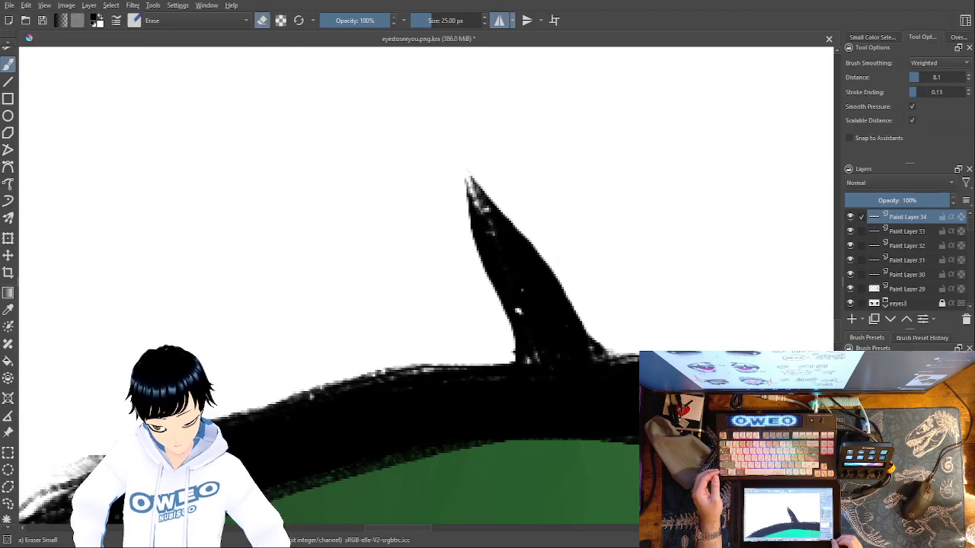
# Check the tapered lash against the whole drawing and undo all eraser cuts made to it
pyautogui.press('-')
pyautogui.press('-')
pyautogui.press('-')
pyautogui.press('-')
pyautogui.press('-')
pyautogui.press('-')
pyautogui.press('-')
pyautogui.press('-')
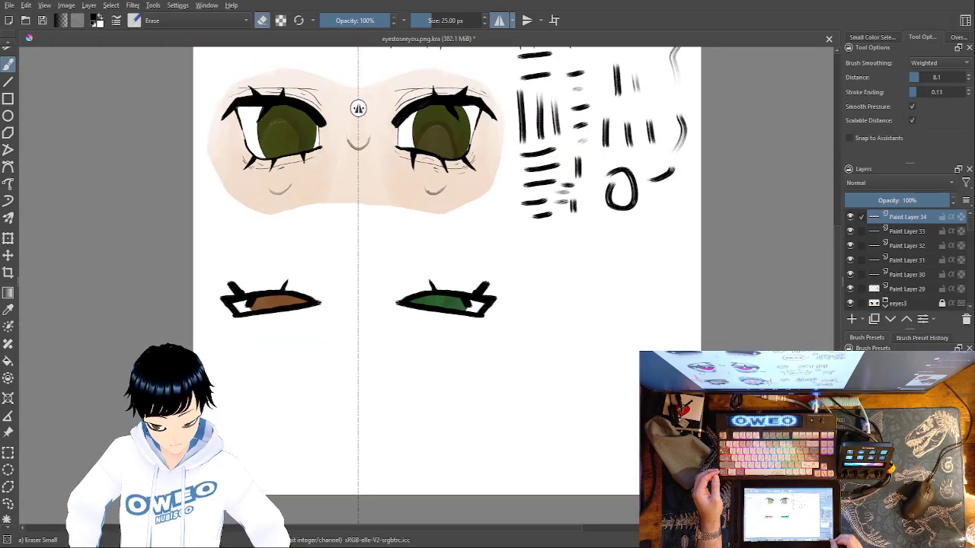
pyautogui.press('+')
pyautogui.press('+')
pyautogui.press('+')
pyautogui.press('+')
pyautogui.press('+')
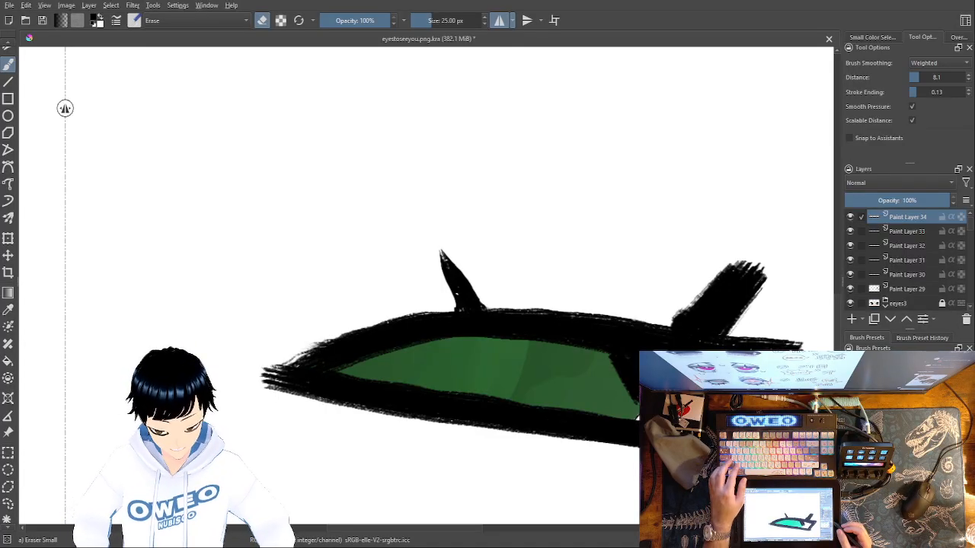
pyautogui.hotkey('ctrl', 'z')
pyautogui.hotkey('ctrl', 'z')
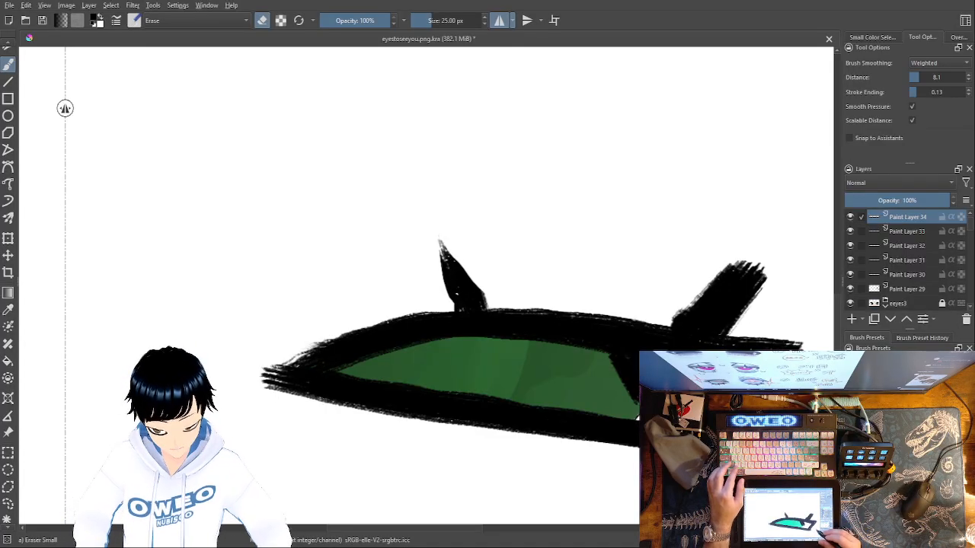
pyautogui.hotkey('ctrl', 'z')
pyautogui.hotkey('ctrl', 'z')
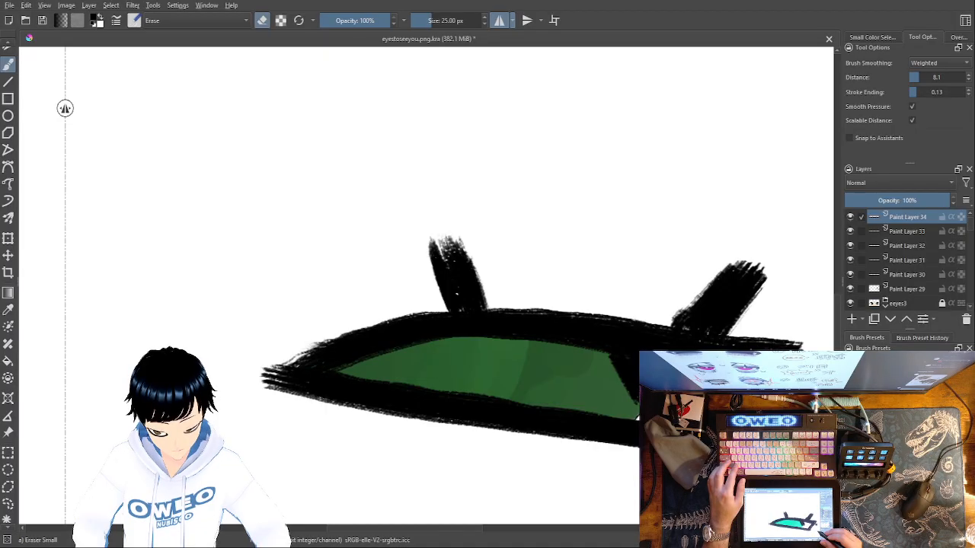
# Erase both sides of the right eye's inner upper lash to shape it into a slim, straight-sided spike
pyautogui.moveTo(454, 230); pyautogui.dragTo(497, 306)
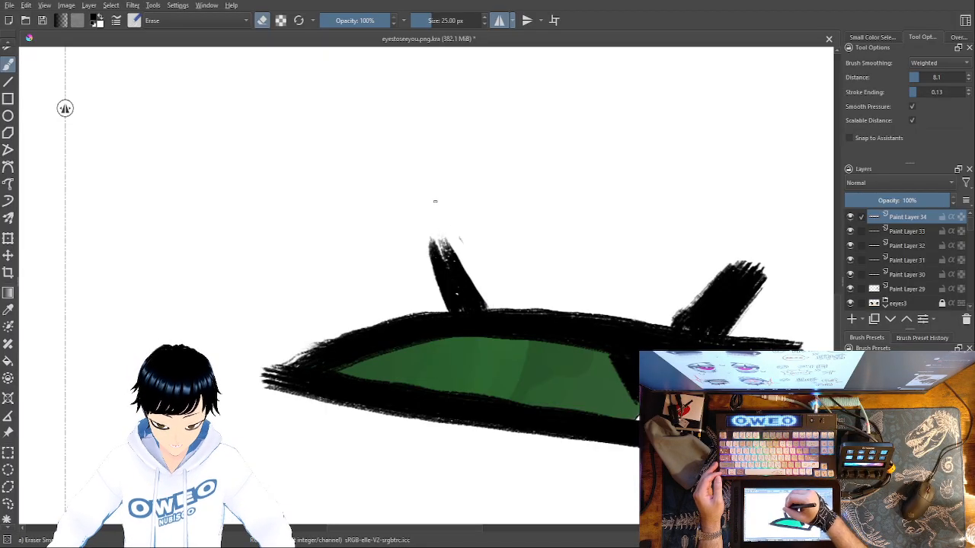
pyautogui.moveTo(432, 244); pyautogui.dragTo(435, 304)
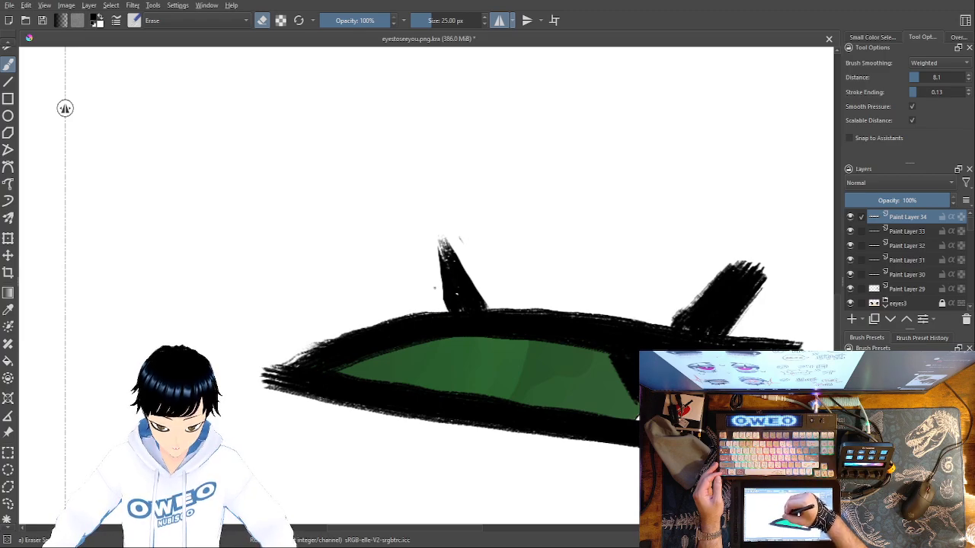
pyautogui.moveTo(444, 307)
pyautogui.mouseDown()
pyautogui.moveTo(439, 240)
pyautogui.moveTo(443, 300)
pyautogui.mouseUp()
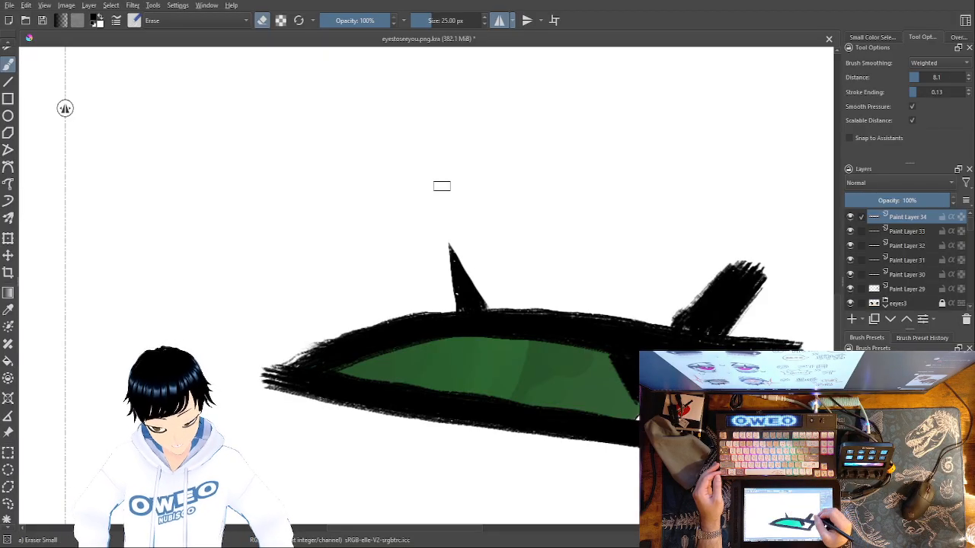
# Try trimming both sides of the right eye's outer upper lash with the eraser and undo the cuts
pyautogui.moveTo(732, 329)
pyautogui.mouseDown()
pyautogui.moveTo(773, 254)
pyautogui.moveTo(730, 333)
pyautogui.mouseUp()
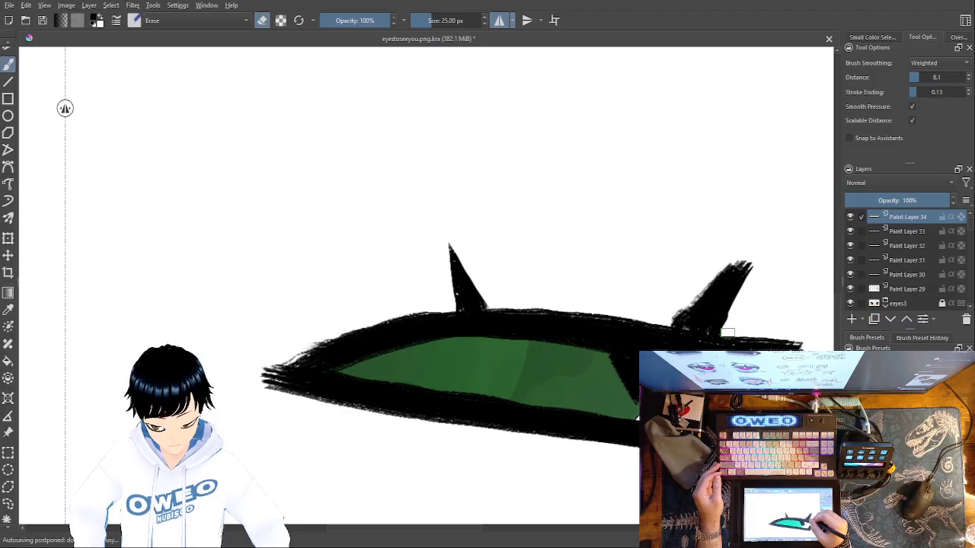
pyautogui.moveTo(713, 279); pyautogui.dragTo(674, 321)
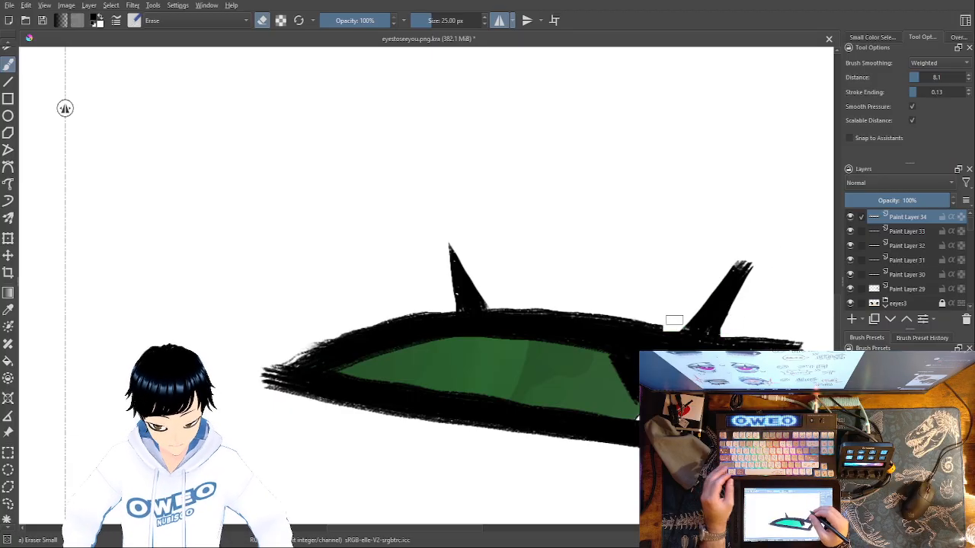
pyautogui.hotkey('ctrl', 'z')
pyautogui.hotkey('ctrl', 'z')
# Taper the right eye's outer upper lash with the eraser and, with mirroring off, trim the lash overlapping the green iris
pyautogui.moveTo(682, 318)
pyautogui.mouseDown()
pyautogui.moveTo(756, 225)
pyautogui.moveTo(750, 255)
pyautogui.moveTo(673, 322)
pyautogui.mouseUp()
pyautogui.moveTo(754, 256); pyautogui.dragTo(680, 321)
pyautogui.moveTo(766, 253); pyautogui.dragTo(691, 318)
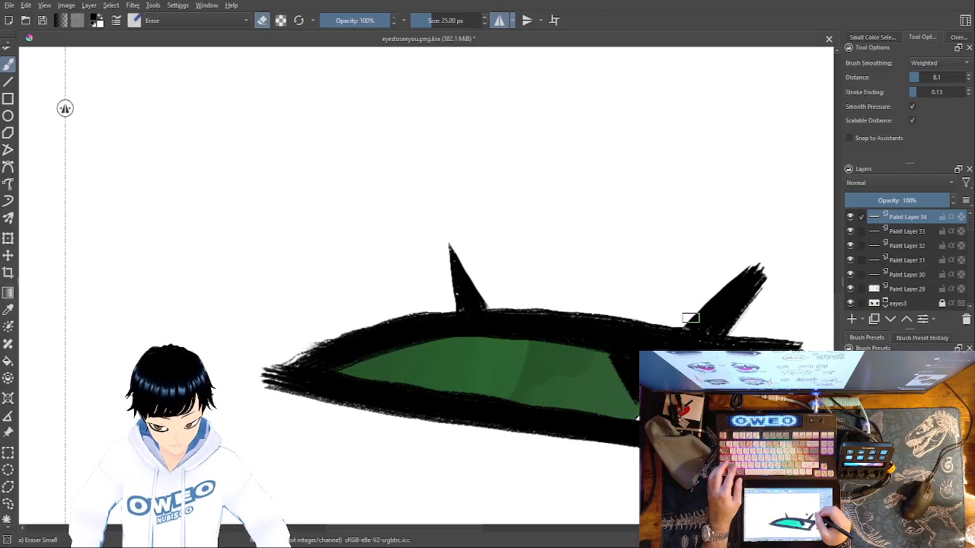
pyautogui.moveTo(762, 266); pyautogui.dragTo(689, 325)
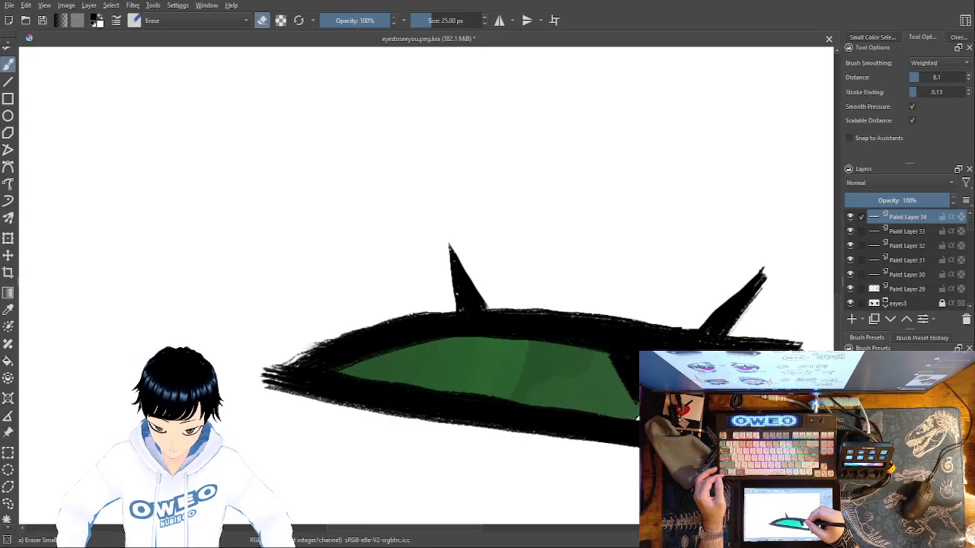
pyautogui.moveTo(636, 407); pyautogui.dragTo(618, 355)
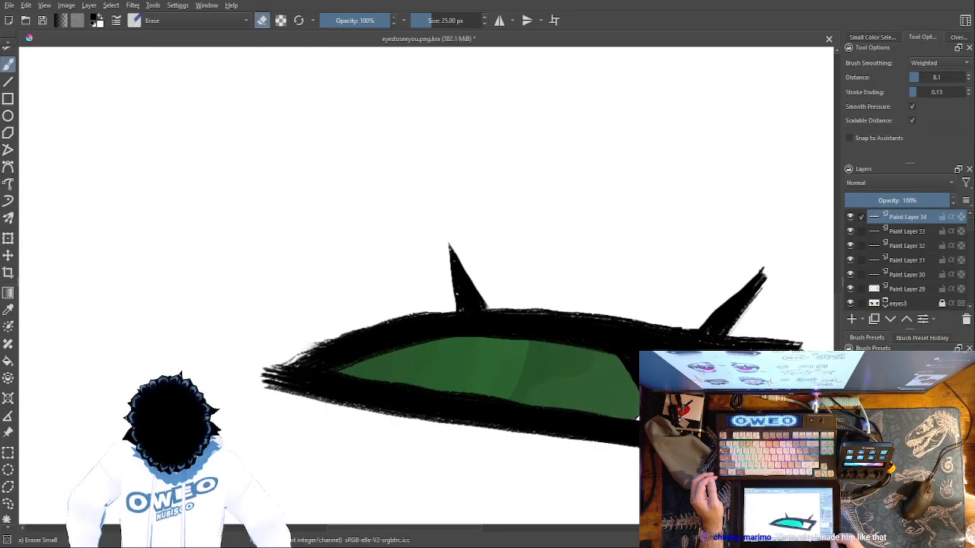
# Examine the tapered lashes on the new pair of eyes, comparing the brown left eye with the earlier drawings
pyautogui.press('-')
pyautogui.press('-')
pyautogui.press('-')
pyautogui.press('-')
pyautogui.press('-')
pyautogui.press('-')
pyautogui.press('-')
pyautogui.press('-')
pyautogui.press('-')
pyautogui.press('-')
pyautogui.press('-')
pyautogui.press('+')
pyautogui.press('+')
pyautogui.press('+')
pyautogui.press('+')
pyautogui.press('+')
pyautogui.press('+')
pyautogui.moveTo(344, 408); pyautogui.dragTo(563, 478)
pyautogui.press('+')
pyautogui.press('+')
pyautogui.press('+')
pyautogui.press('-')
pyautogui.press('-')
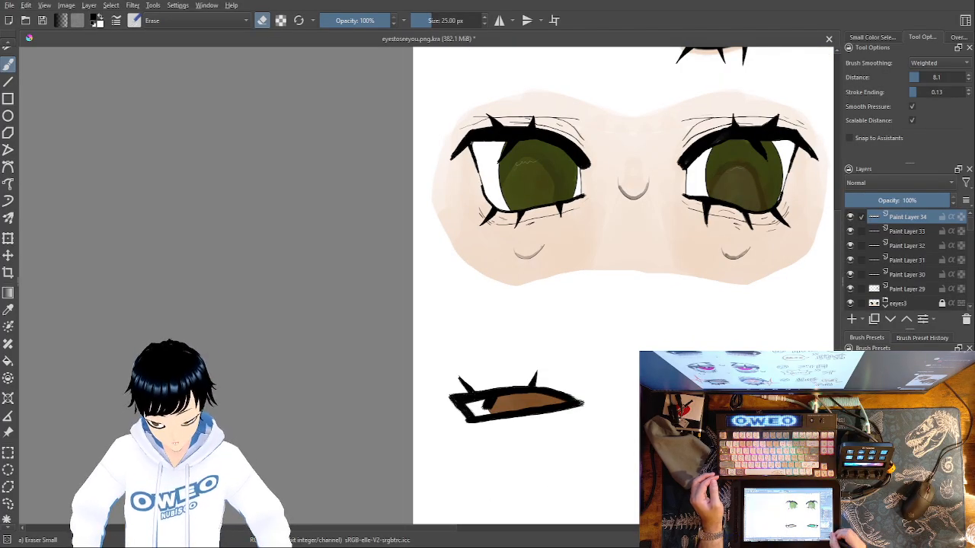
# Erase the ragged black edge of the lash hanging over the brown iris, leaving it narrower and cleaner
pyautogui.press('+')
pyautogui.press('+')
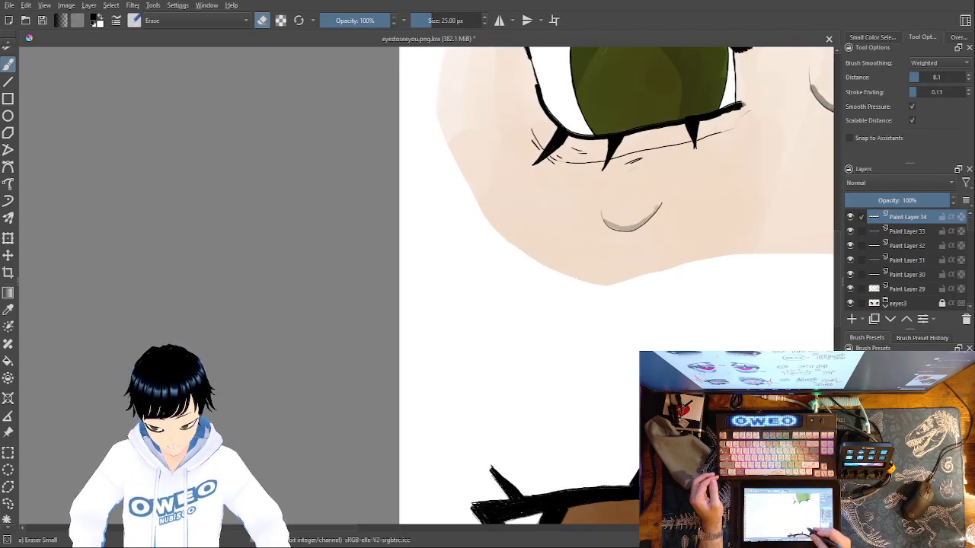
pyautogui.moveTo(673, 422); pyautogui.dragTo(678, 279)
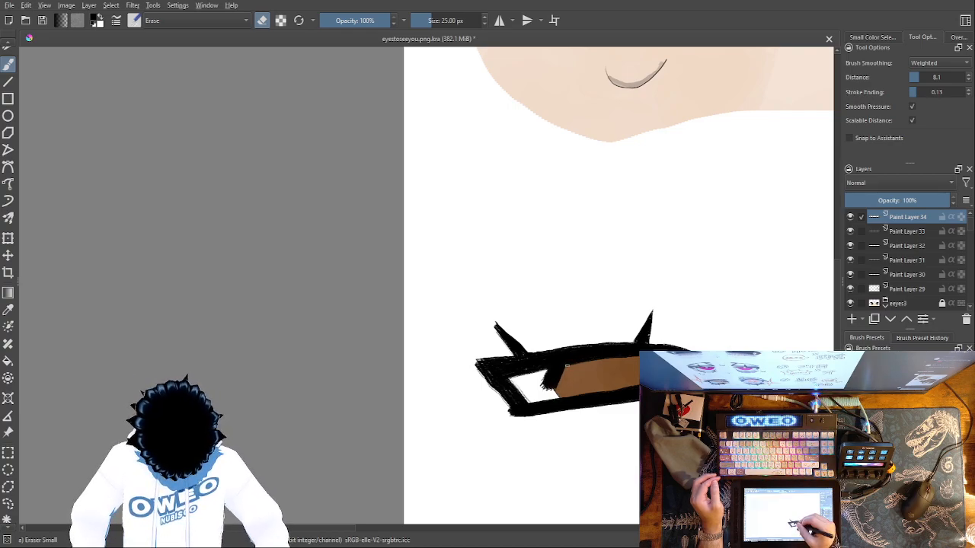
pyautogui.moveTo(546, 382); pyautogui.dragTo(549, 374)
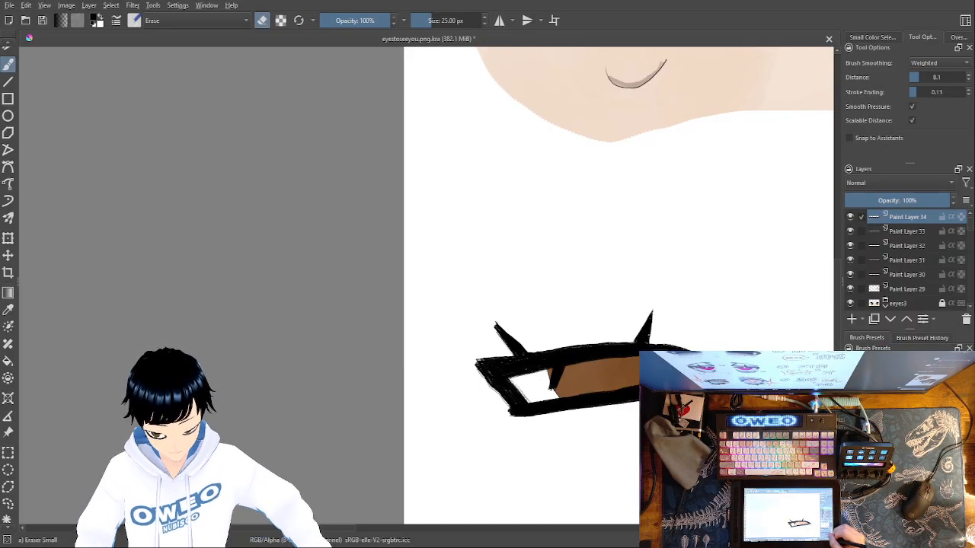
pyautogui.hotkey('ctrl', '+')
pyautogui.hotkey('ctrl', '+')
pyautogui.hotkey('ctrl', '-')
pyautogui.hotkey('ctrl', '-')
pyautogui.hotkey('ctrl', '-')
pyautogui.hotkey('ctrl', '-')
pyautogui.hotkey('ctrl', '-')
pyautogui.hotkey('ctrl', '-')
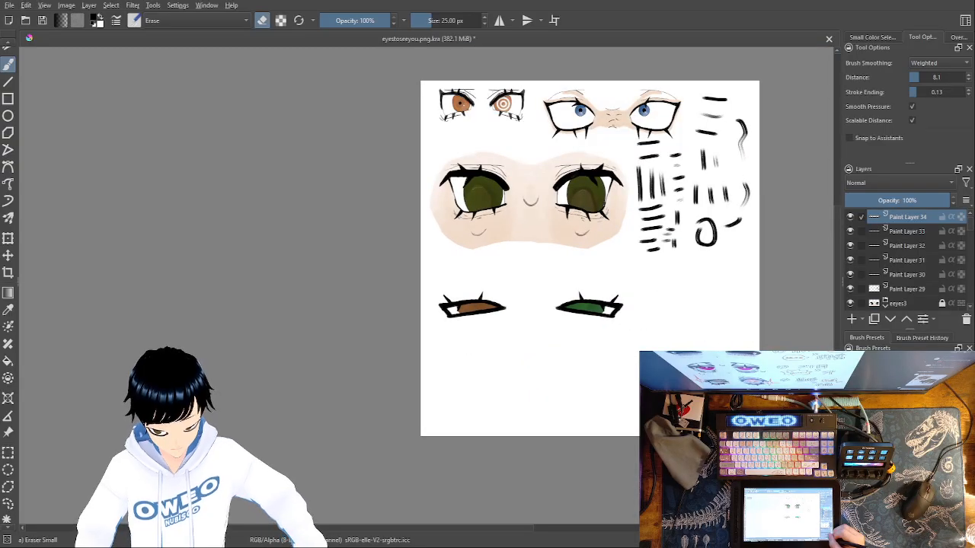
pyautogui.hotkey('ctrl', '+')
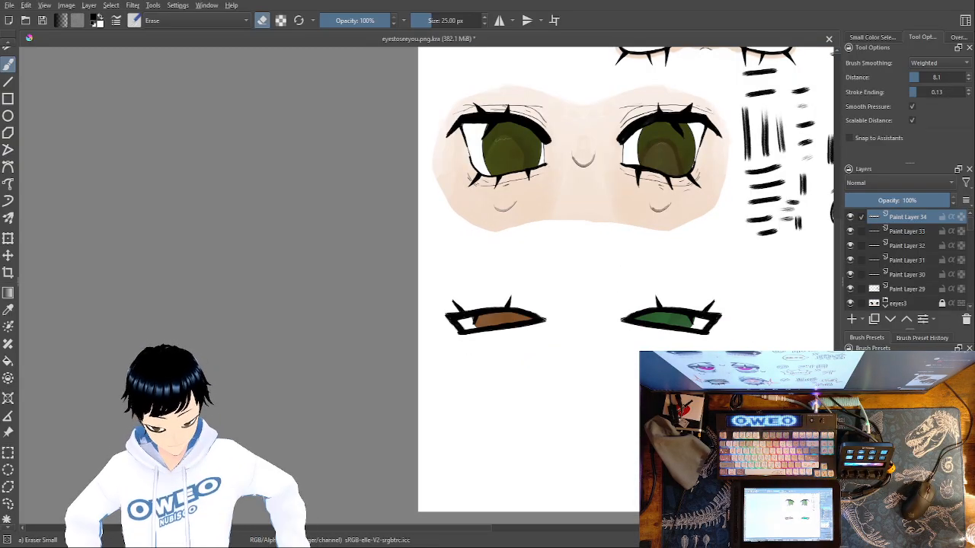
# Turn on horizontal mirroring and thicken the outer upper lashes with the 70 px Dry Brushing brush
pyautogui.rightClick(614, 380)
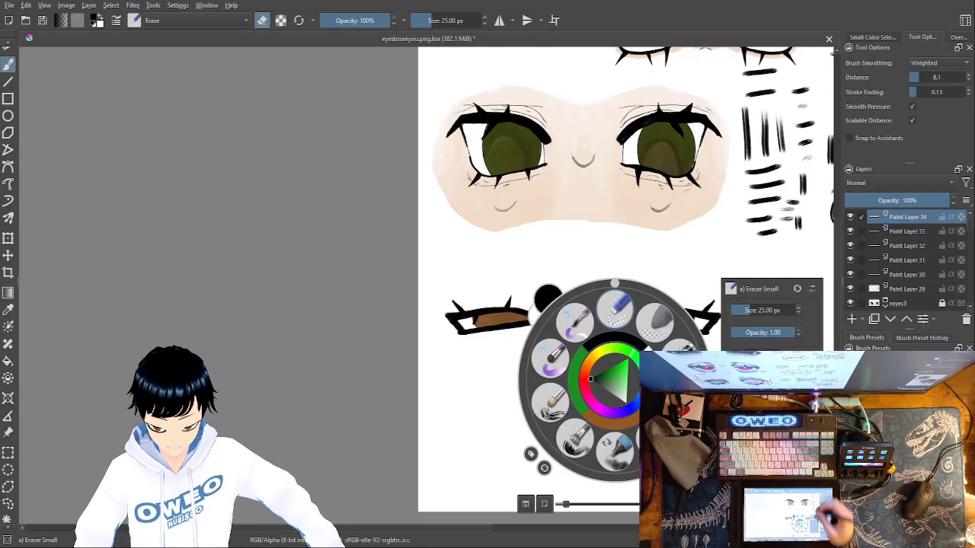
pyautogui.click(499, 20)
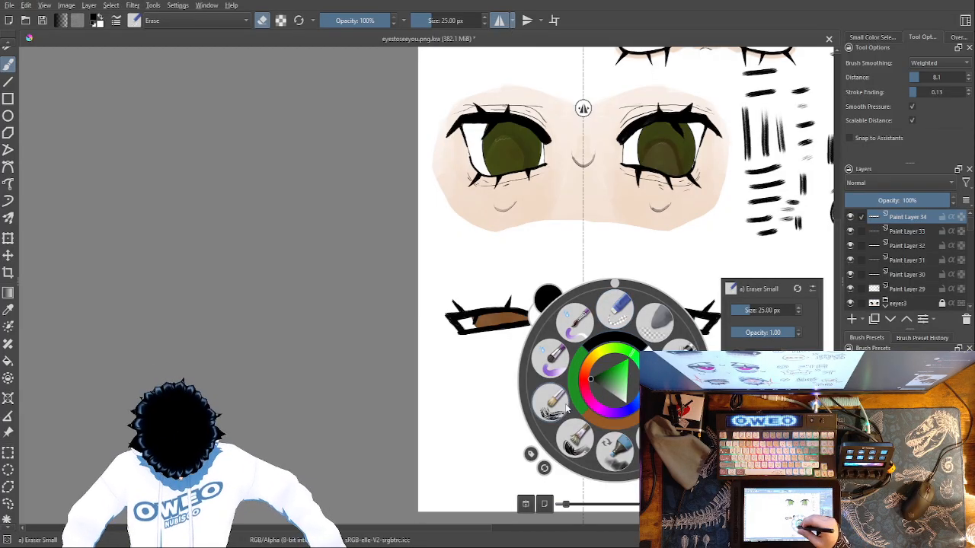
pyautogui.click(568, 406)
pyautogui.hotkey('ctrl', '+')
pyautogui.hotkey('ctrl', '+')
pyautogui.hotkey('ctrl', '+')
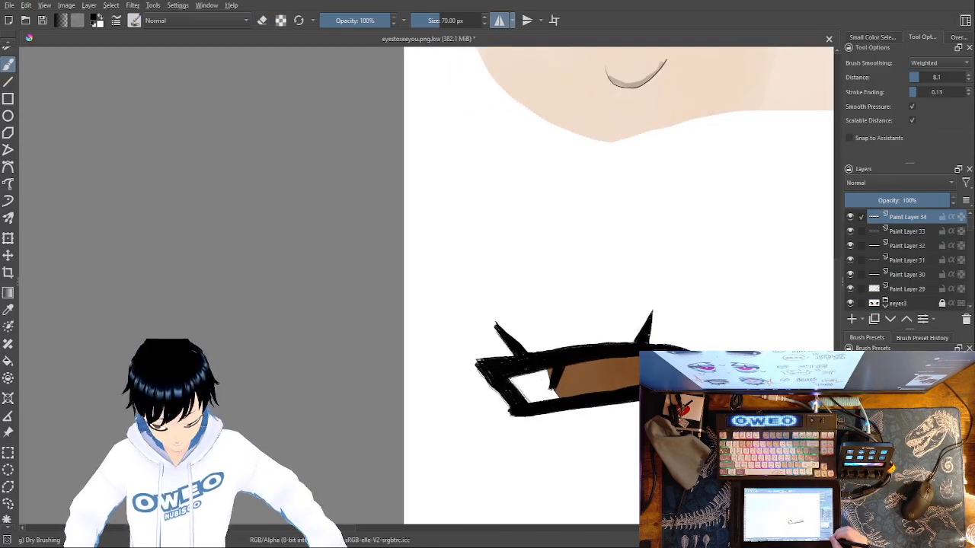
pyautogui.hotkey('ctrl', '+')
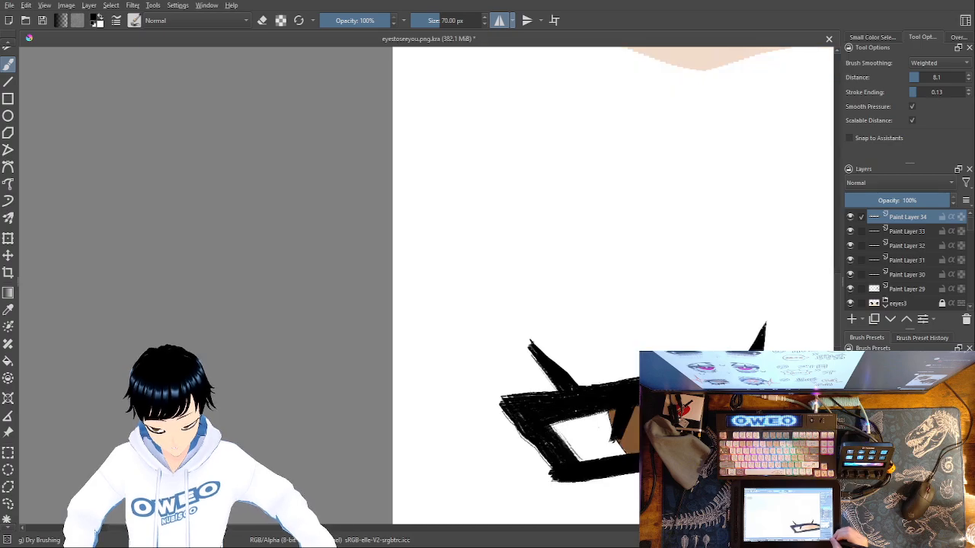
pyautogui.moveTo(565, 386)
pyautogui.mouseDown()
pyautogui.moveTo(520, 325)
pyautogui.moveTo(533, 329)
pyautogui.mouseUp()
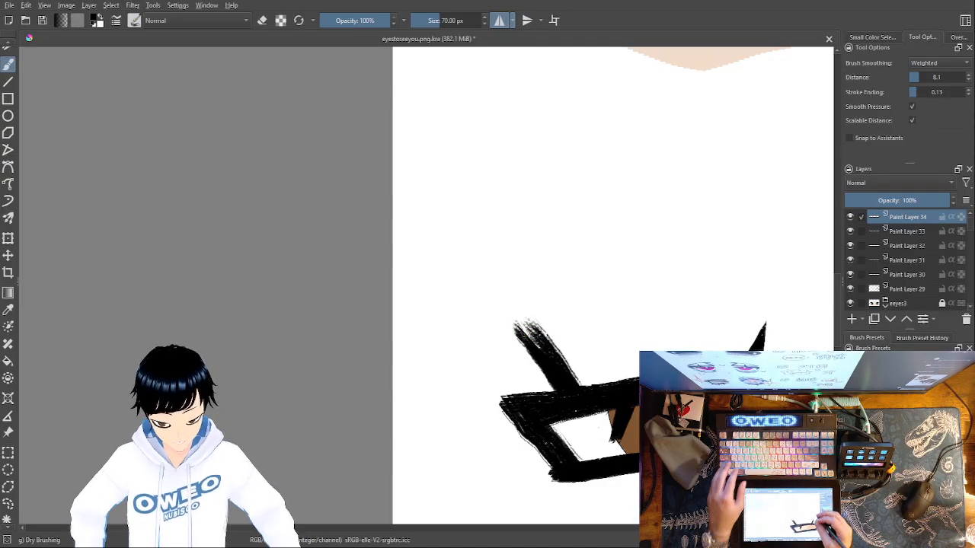
# Try extending the tips of the outer and inner upper lashes with the 70 px brush and undo the strokes
pyautogui.moveTo(537, 346); pyautogui.dragTo(525, 327)
pyautogui.moveTo(762, 336); pyautogui.dragTo(774, 313)
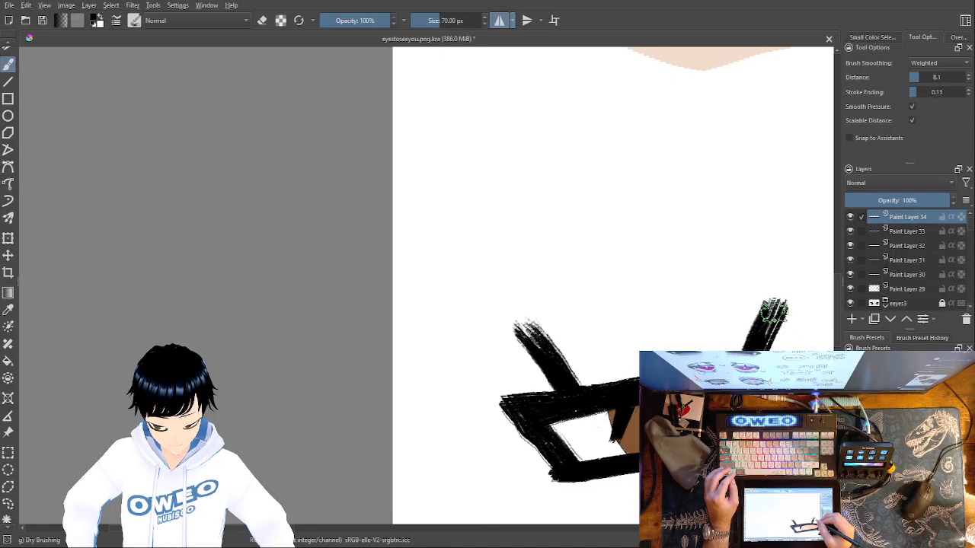
pyautogui.hotkey('ctrl', 'z')
pyautogui.hotkey('ctrl', 'z')
pyautogui.hotkey('ctrl', 'z')
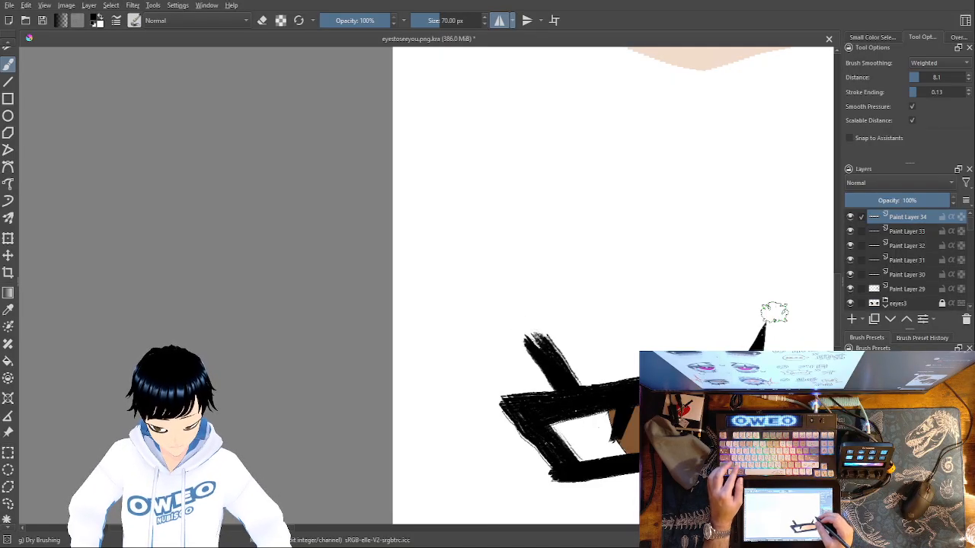
# Reduce the Dry Brushing brush to 14.89 px and draw finer, longer tips on the outer and inner upper lashes
pyautogui.rightClick(774, 312)
pyautogui.click(747, 283)
pyautogui.click(768, 189)
pyautogui.moveTo(524, 336)
pyautogui.mouseDown()
pyautogui.moveTo(536, 344)
pyautogui.moveTo(533, 329)
pyautogui.moveTo(541, 335)
pyautogui.moveTo(522, 323)
pyautogui.moveTo(548, 385)
pyautogui.mouseUp()
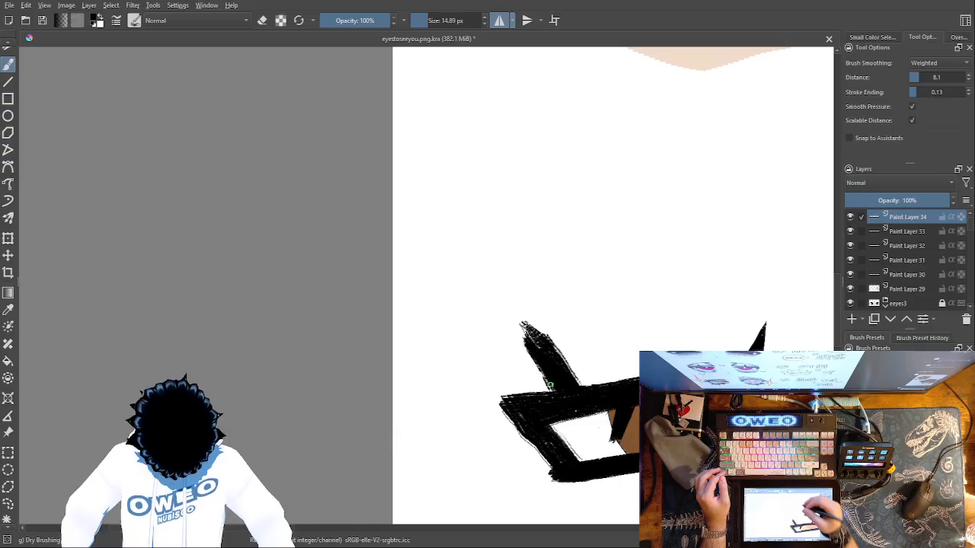
pyautogui.moveTo(762, 326); pyautogui.dragTo(767, 314)
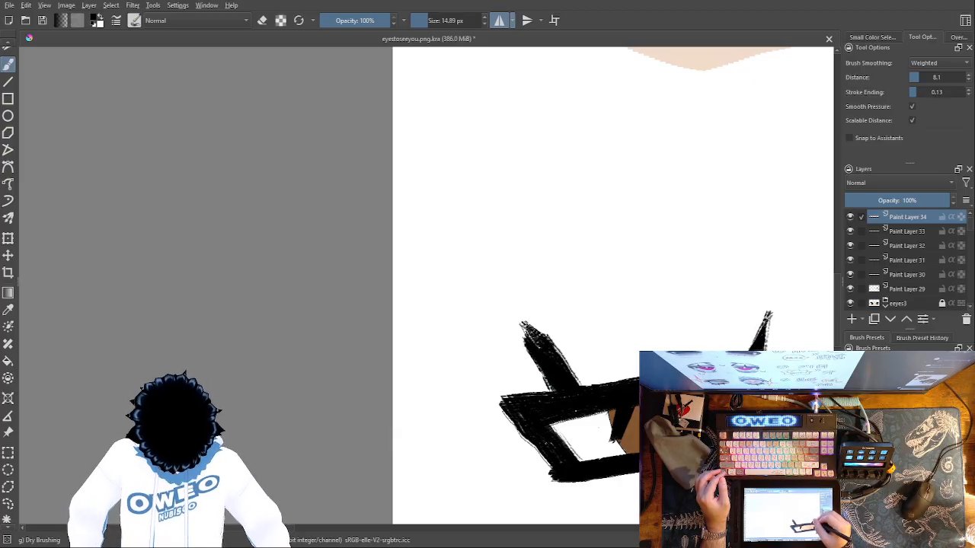
# Dry-brush the lash hanging over the brown iris into a longer point and even out the upper lid's edge
pyautogui.moveTo(631, 410); pyautogui.dragTo(610, 449)
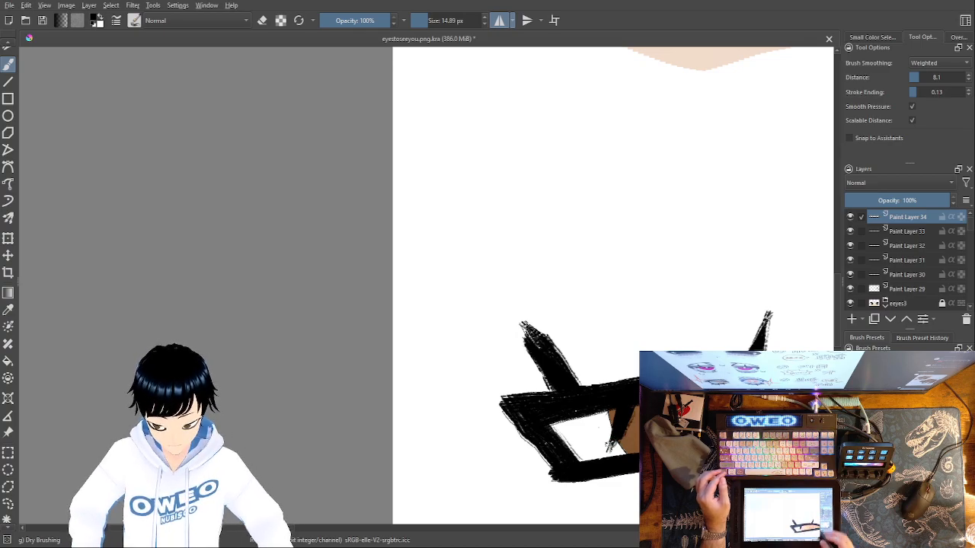
pyautogui.moveTo(614, 413)
pyautogui.mouseDown()
pyautogui.moveTo(608, 445)
pyautogui.moveTo(629, 422)
pyautogui.mouseUp()
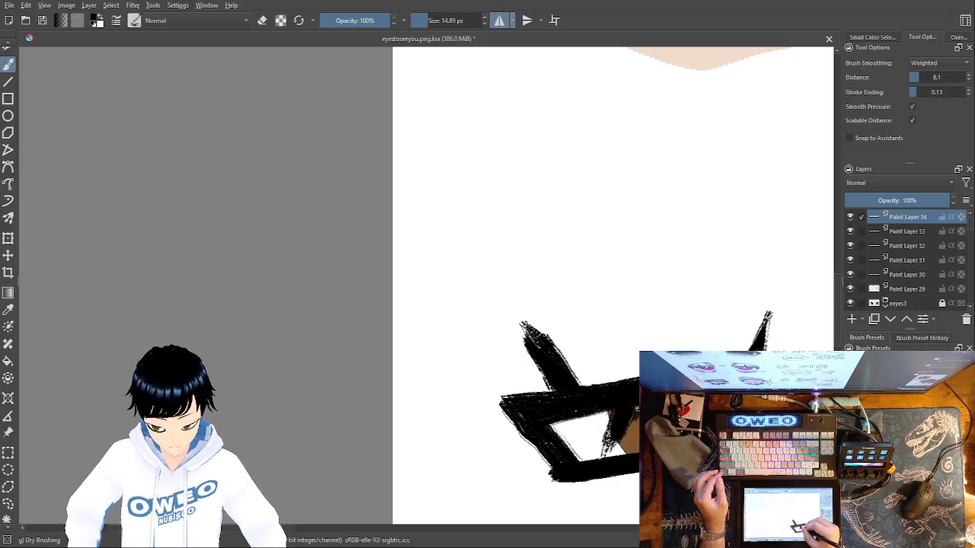
pyautogui.moveTo(775, 480); pyautogui.dragTo(546, 489)
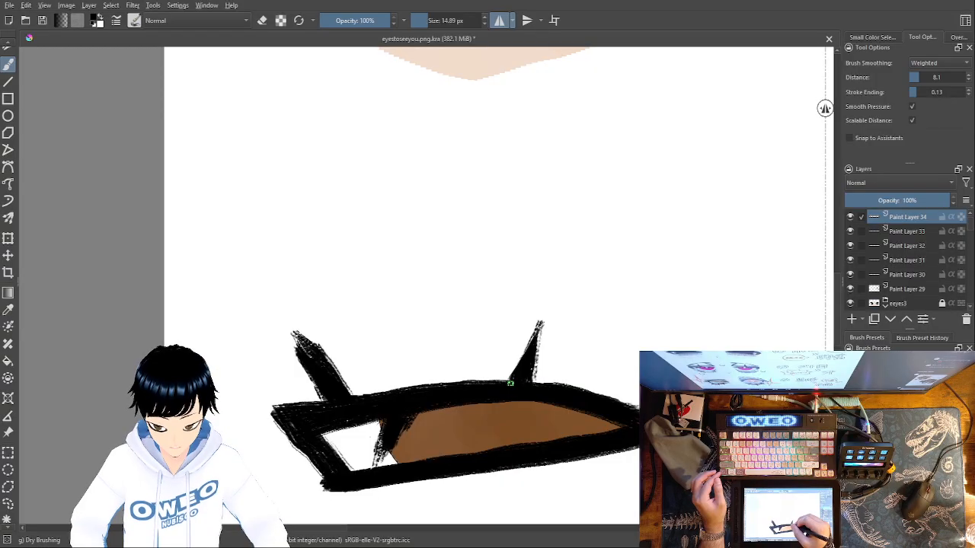
pyautogui.moveTo(497, 382); pyautogui.dragTo(375, 394)
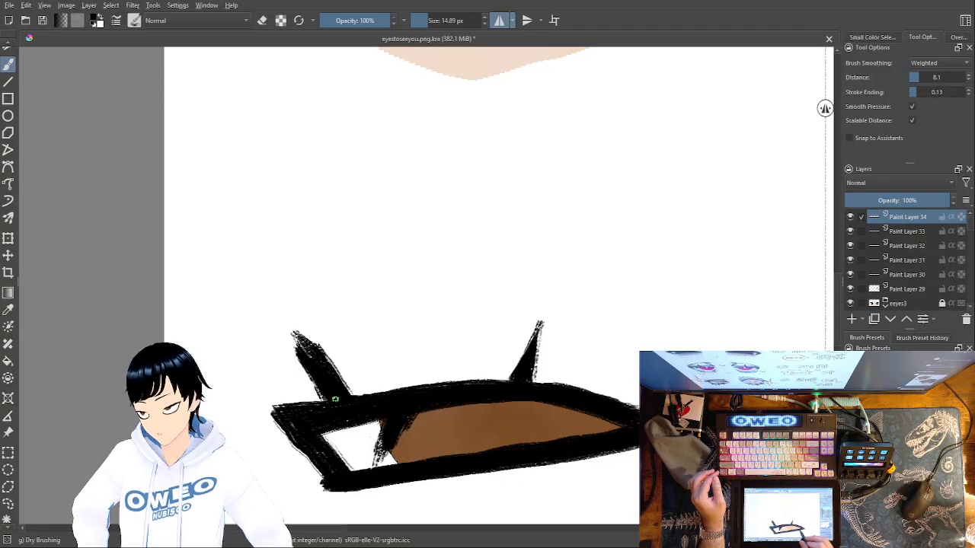
# Refine the green eye's inner upper lash with short dry-brush strokes and fill in the base of its outer lash
pyautogui.moveTo(671, 468); pyautogui.dragTo(396, 476)
pyautogui.moveTo(560, 472); pyautogui.dragTo(405, 481)
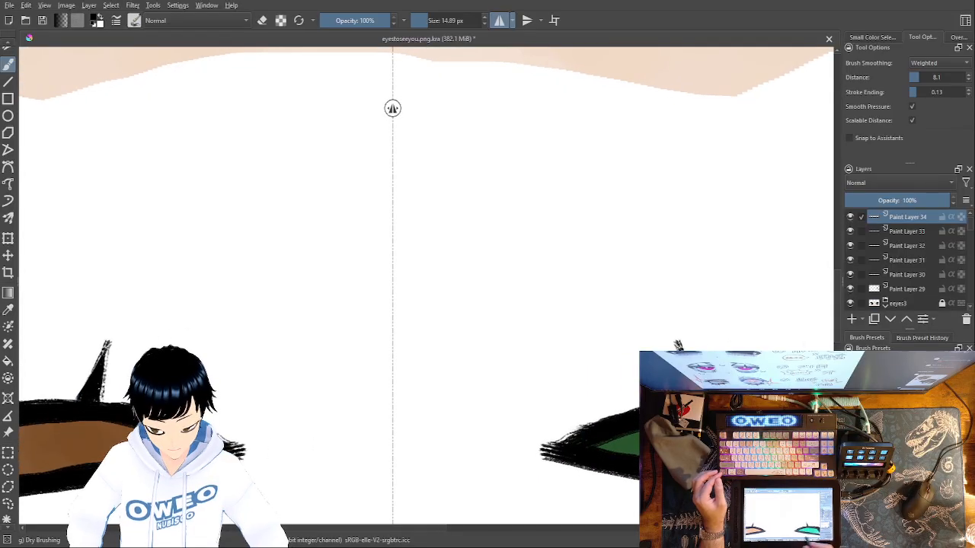
pyautogui.moveTo(692, 472); pyautogui.dragTo(440, 469)
pyautogui.moveTo(429, 342); pyautogui.dragTo(434, 395)
pyautogui.moveTo(431, 343)
pyautogui.mouseDown()
pyautogui.moveTo(458, 398)
pyautogui.moveTo(433, 358)
pyautogui.mouseUp()
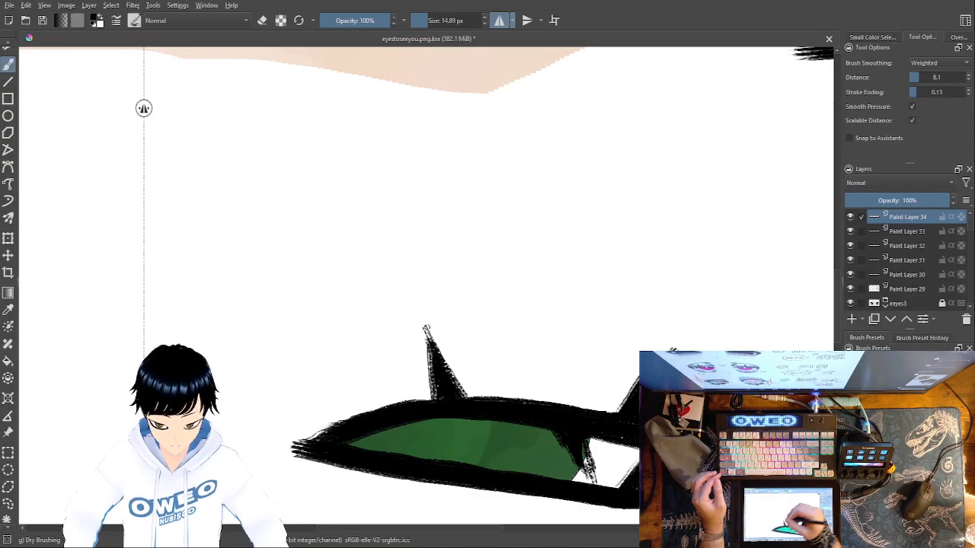
pyautogui.moveTo(639, 383); pyautogui.dragTo(603, 413)
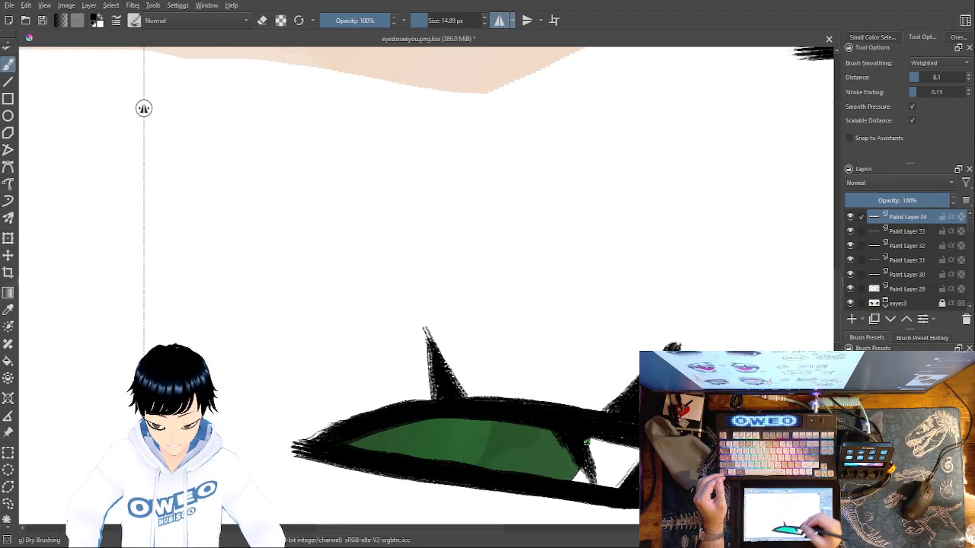
pyautogui.press('-')
pyautogui.press('-')
pyautogui.press('-')
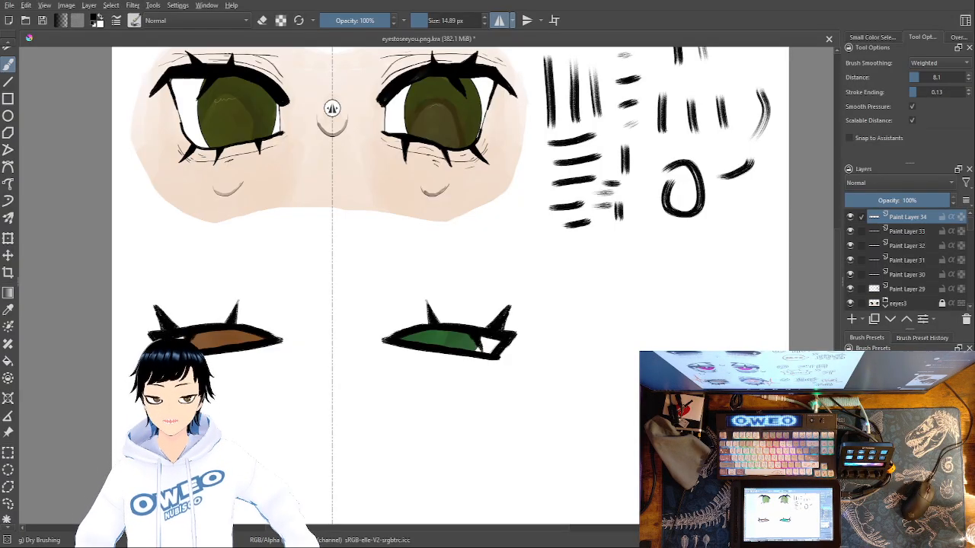
# Add a paint layer and draw a thin mirrored crease arc just above the upper lids with the 3 px Pencil-2 brush
pyautogui.click(852, 320)
pyautogui.rightClick(602, 380)
pyautogui.click(611, 446)
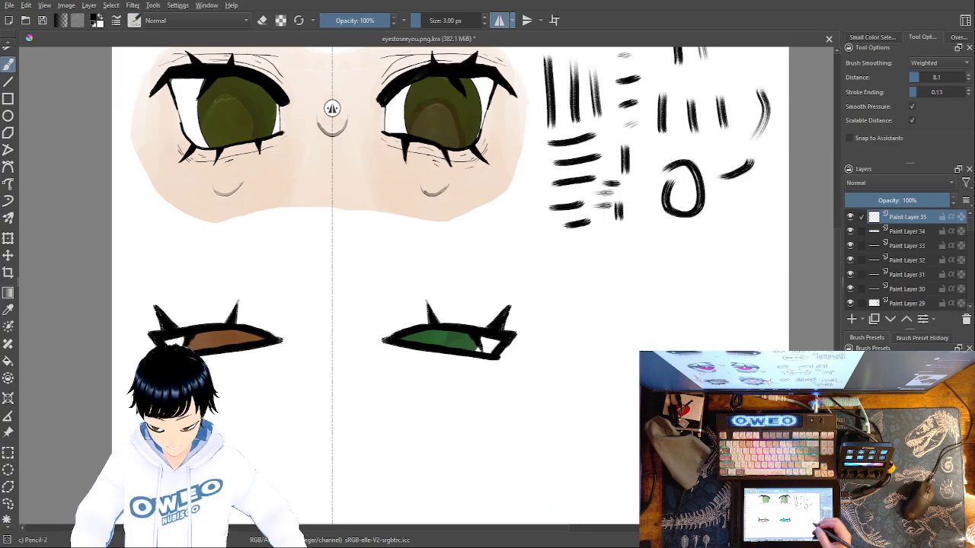
pyautogui.rightClick(614, 379)
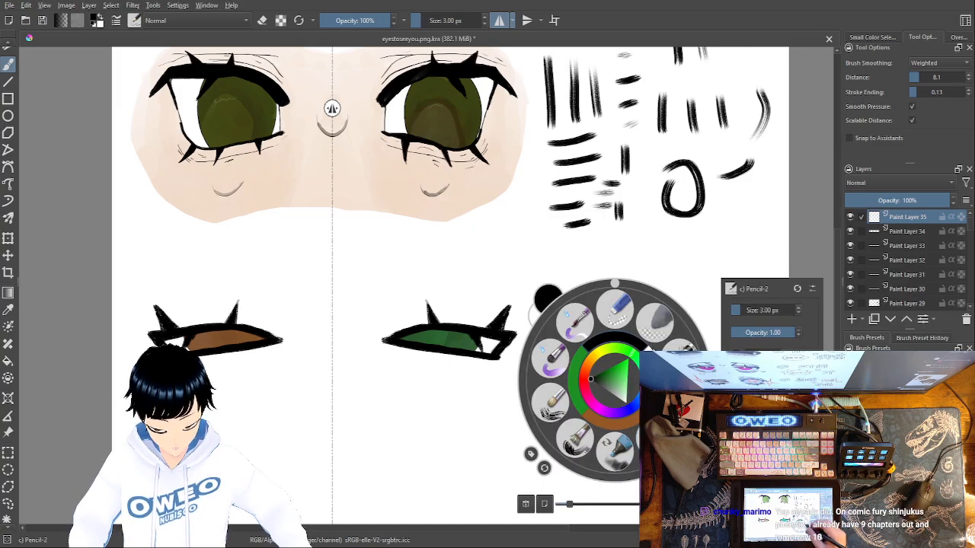
pyautogui.rightClick(637, 343)
pyautogui.hotkey('ctrl', '+')
pyautogui.hotkey('ctrl', '+')
pyautogui.hotkey('ctrl', '+')
pyautogui.hotkey('ctrl', '+')
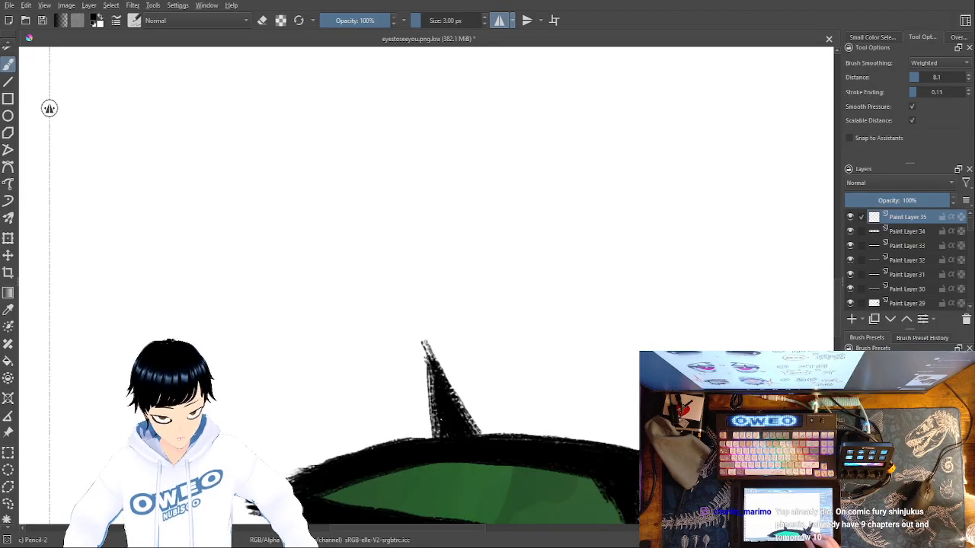
pyautogui.moveTo(621, 442); pyautogui.dragTo(632, 310)
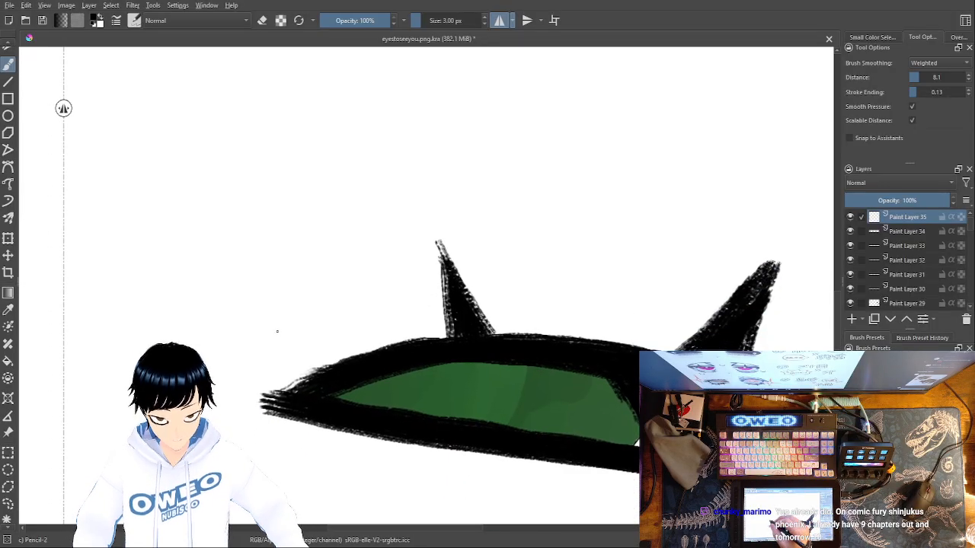
pyautogui.moveTo(255, 364)
pyautogui.mouseDown()
pyautogui.moveTo(430, 297)
pyautogui.moveTo(542, 278)
pyautogui.moveTo(645, 278)
pyautogui.moveTo(729, 297)
pyautogui.mouseUp()
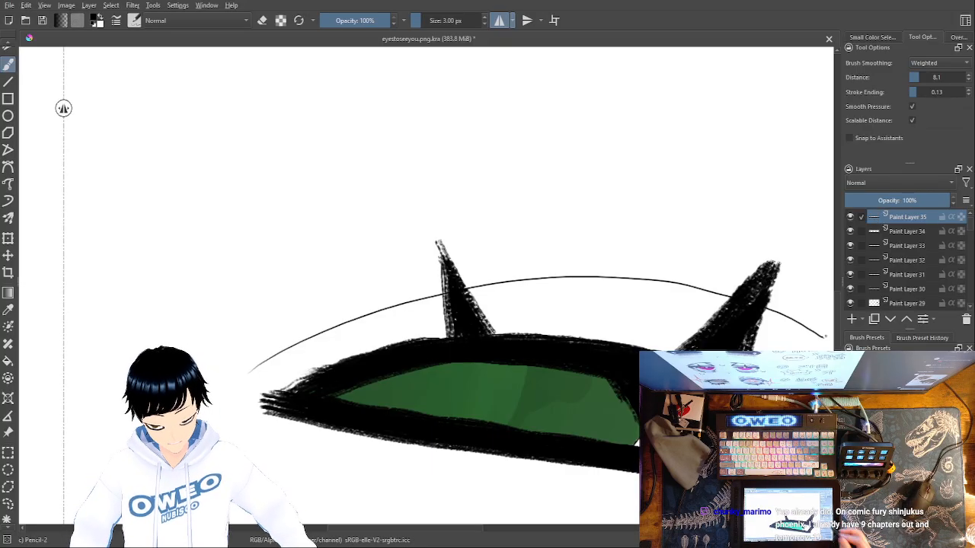
# Draw a second, higher mirrored arc above the lashes and a diagonal fold line from its inner part toward the nose
pyautogui.moveTo(691, 371); pyautogui.dragTo(585, 396)
pyautogui.moveTo(128, 257)
pyautogui.mouseDown()
pyautogui.moveTo(239, 233)
pyautogui.moveTo(470, 241)
pyautogui.moveTo(657, 300)
pyautogui.moveTo(723, 346)
pyautogui.mouseUp()
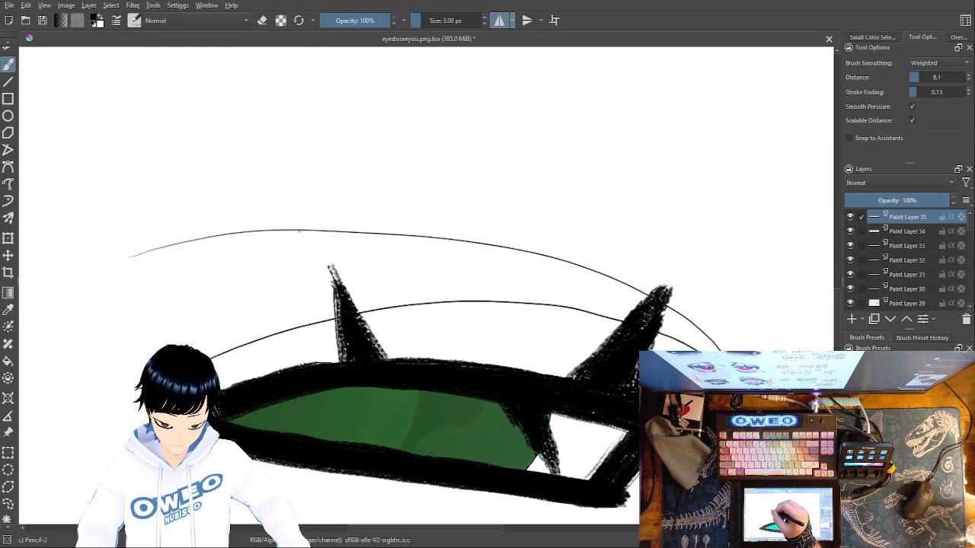
pyautogui.moveTo(297, 231); pyautogui.dragTo(146, 341)
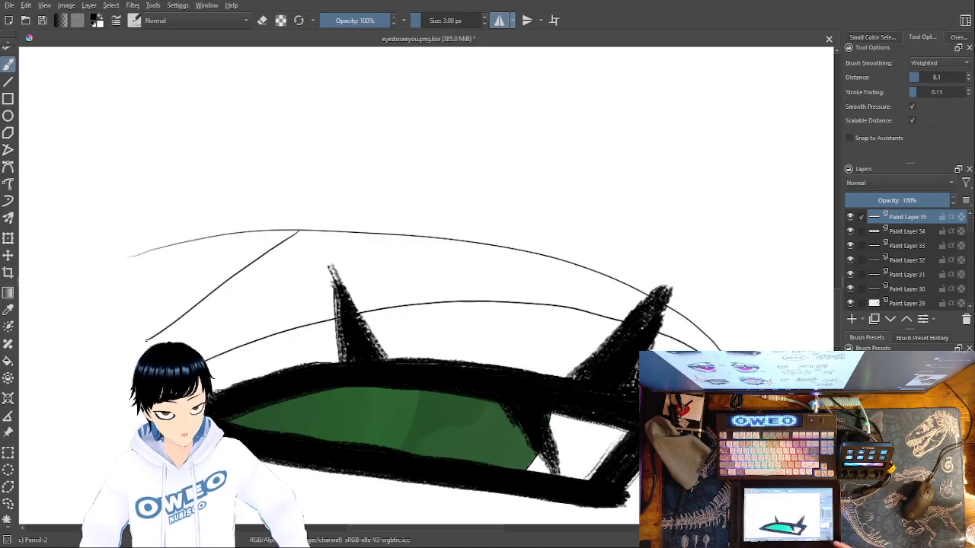
# Sketch small mirrored nose markings on the symmetry line between the two eyes, slightly below eye level
pyautogui.moveTo(473, 395)
pyautogui.mouseDown()
pyautogui.moveTo(605, 365)
pyautogui.moveTo(628, 319)
pyautogui.moveTo(610, 306)
pyautogui.moveTo(604, 235)
pyautogui.mouseUp()
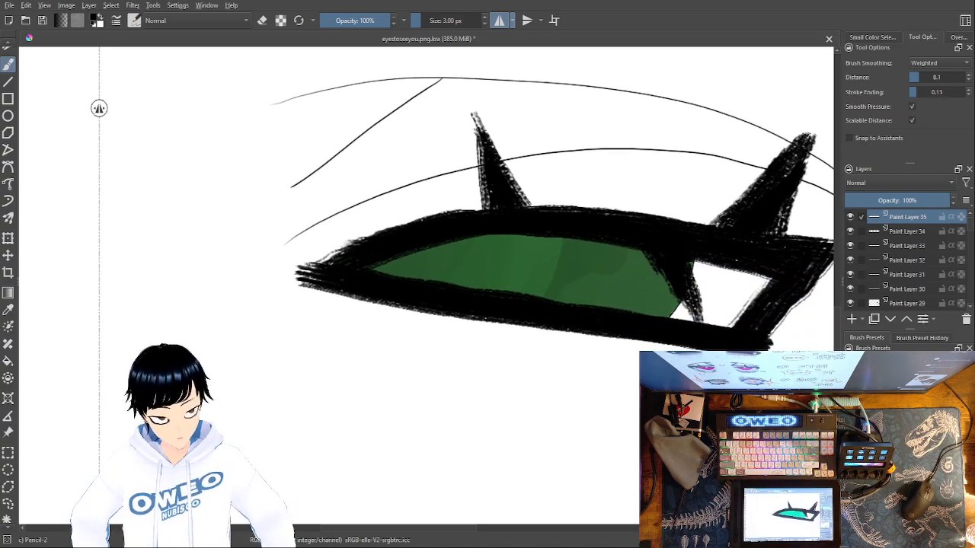
pyautogui.moveTo(488, 382); pyautogui.dragTo(748, 362)
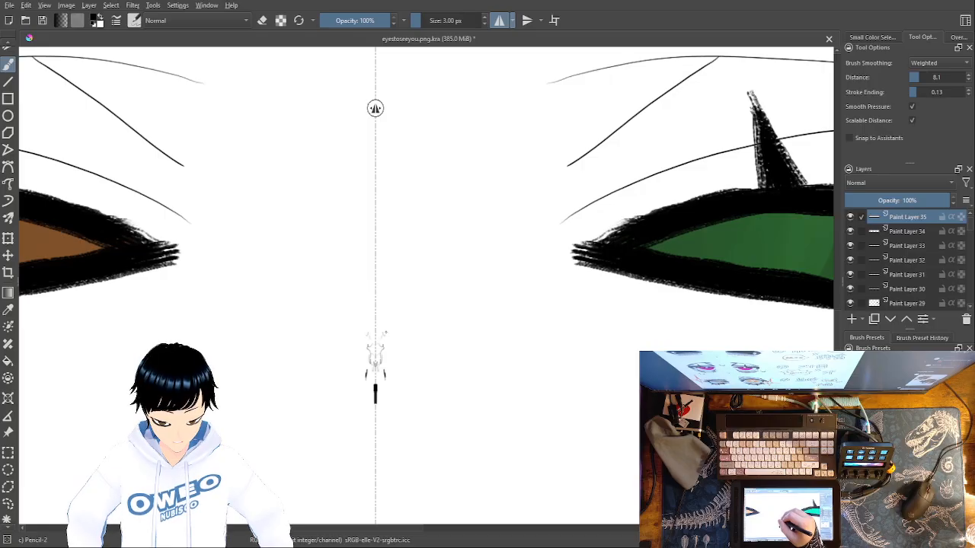
pyautogui.moveTo(386, 329); pyautogui.dragTo(382, 337)
pyautogui.hotkey('ctrl', '-')
pyautogui.hotkey('ctrl', '-')
pyautogui.hotkey('ctrl', '-')
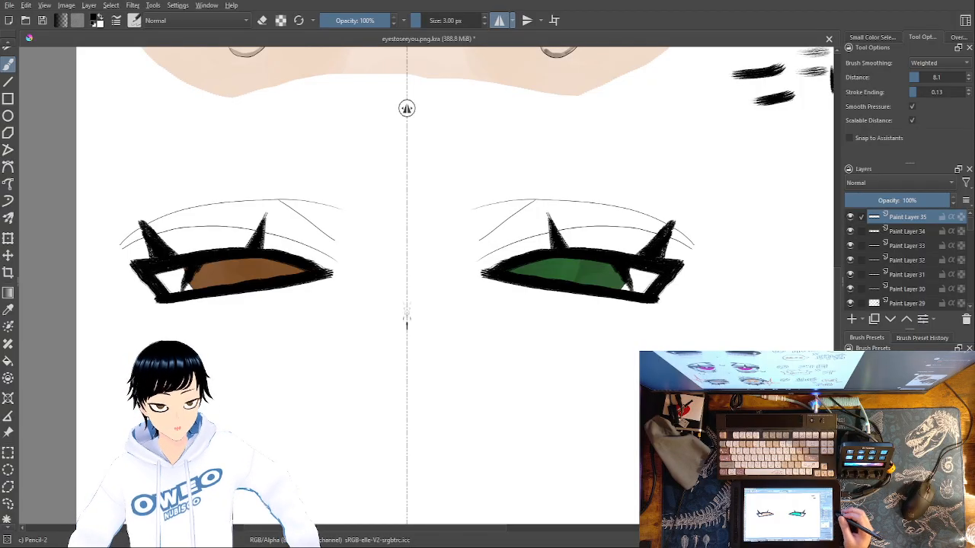
# Add a paint layer, sample the light skin tone from the face above, and choose the Basic-5 Size Opacity brush
pyautogui.rightClick(614, 380)
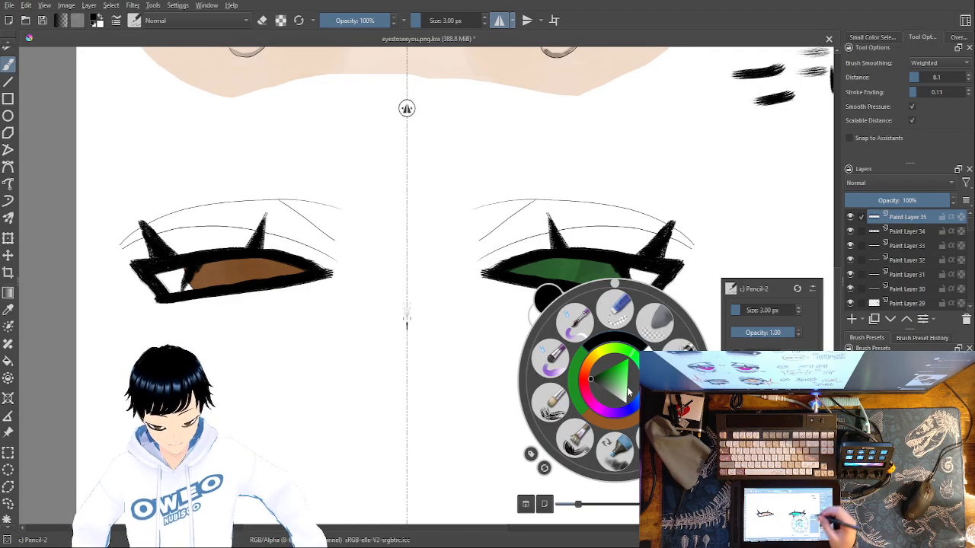
pyautogui.click(854, 320)
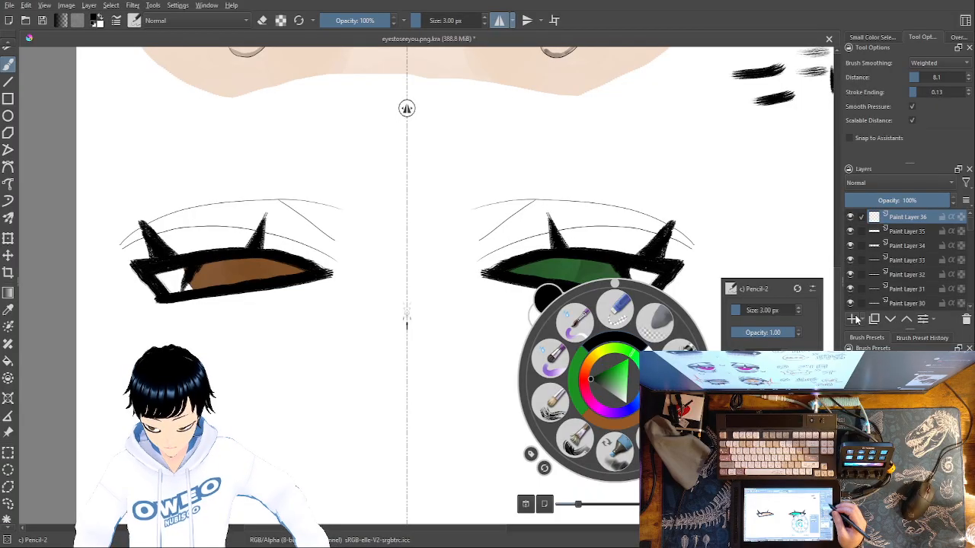
pyautogui.click(8, 310)
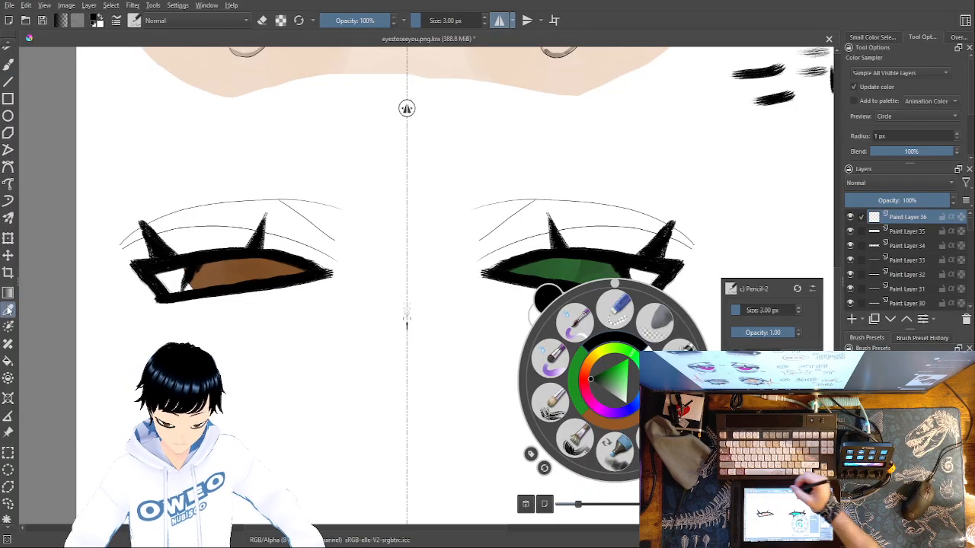
pyautogui.click(573, 67)
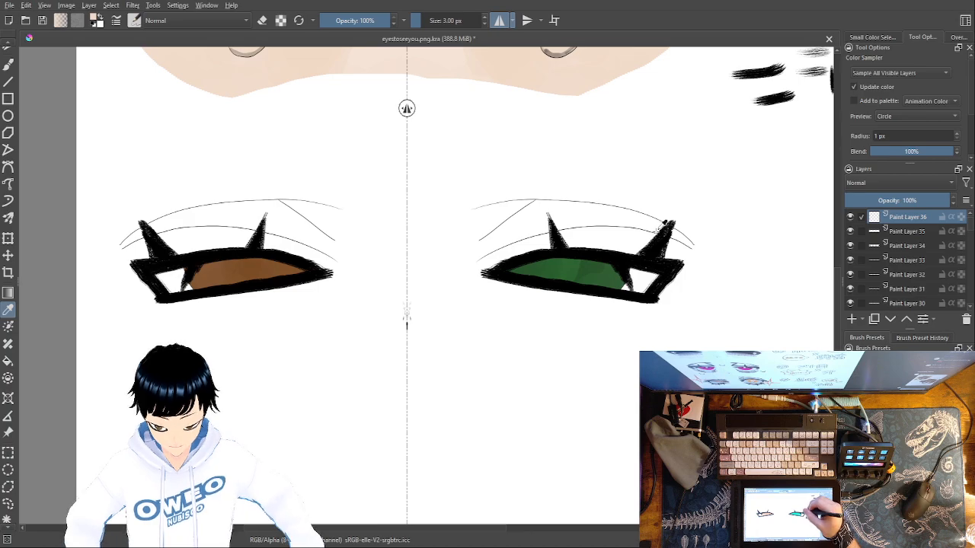
pyautogui.click(9, 66)
pyautogui.rightClick(613, 378)
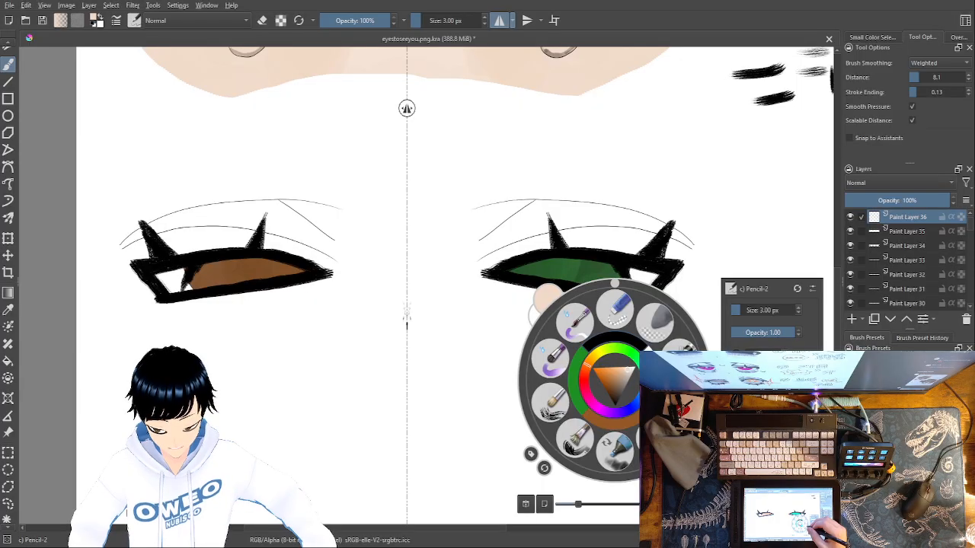
pyautogui.click(693, 399)
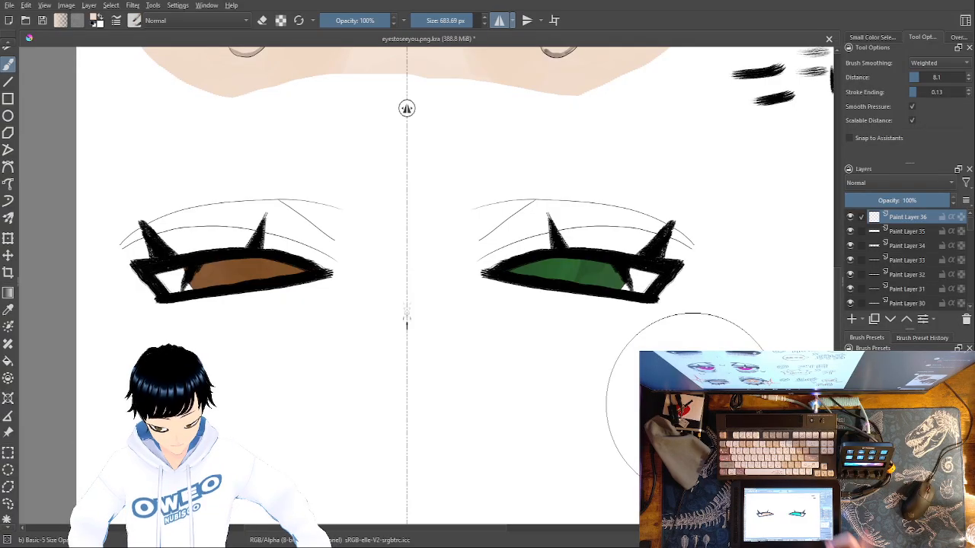
# Make a contiguous selection of both eye shapes from Paint Layer 32, with Paint Layer 31 as the active layer
pyautogui.click(904, 274)
pyautogui.click(7, 519)
pyautogui.click(629, 328)
pyautogui.click(901, 288)
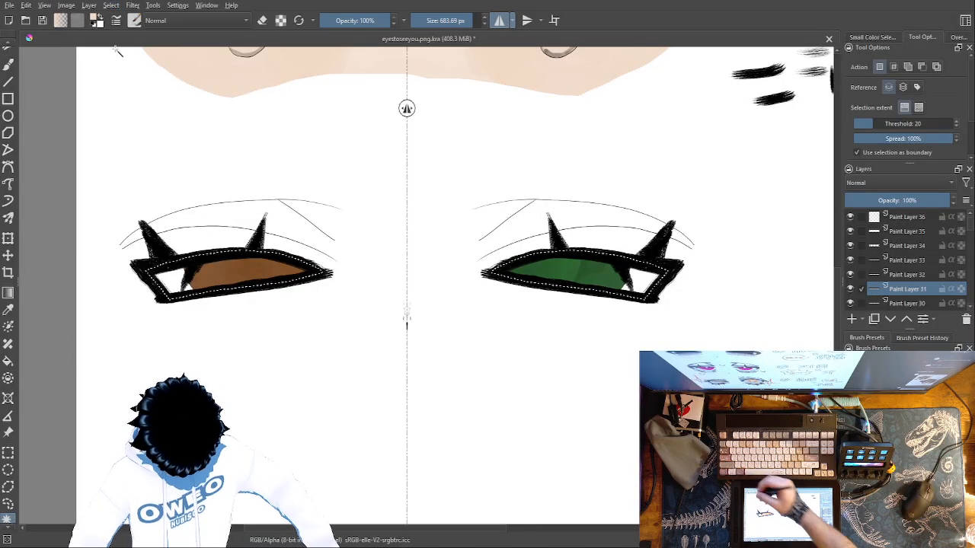
# Try a skin-tone stroke inside the eye selection, check it with the selection off, and undo it
pyautogui.click(7, 64)
pyautogui.moveTo(668, 268); pyautogui.dragTo(666, 301)
pyautogui.click(116, 5)
pyautogui.click(132, 29)
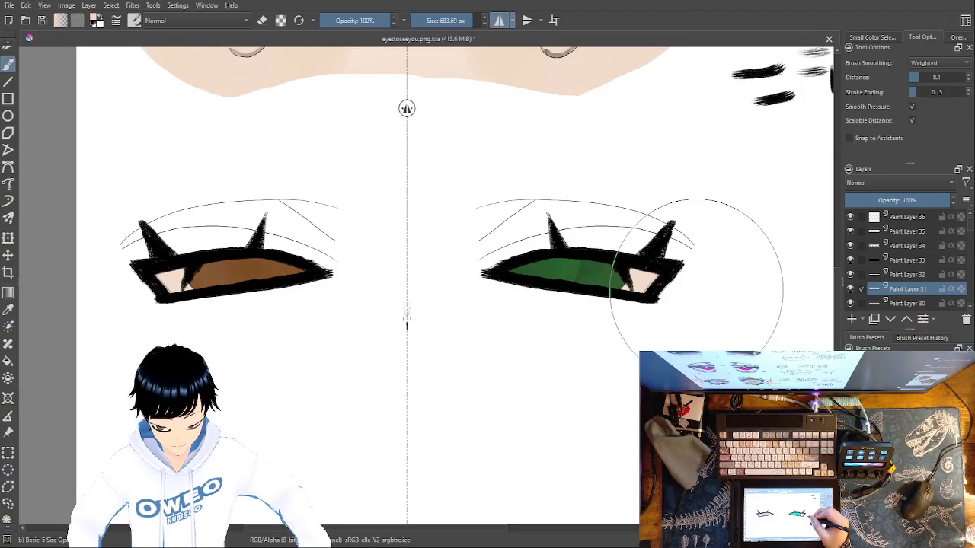
pyautogui.hotkey('ctrl', 'shift', 'd')
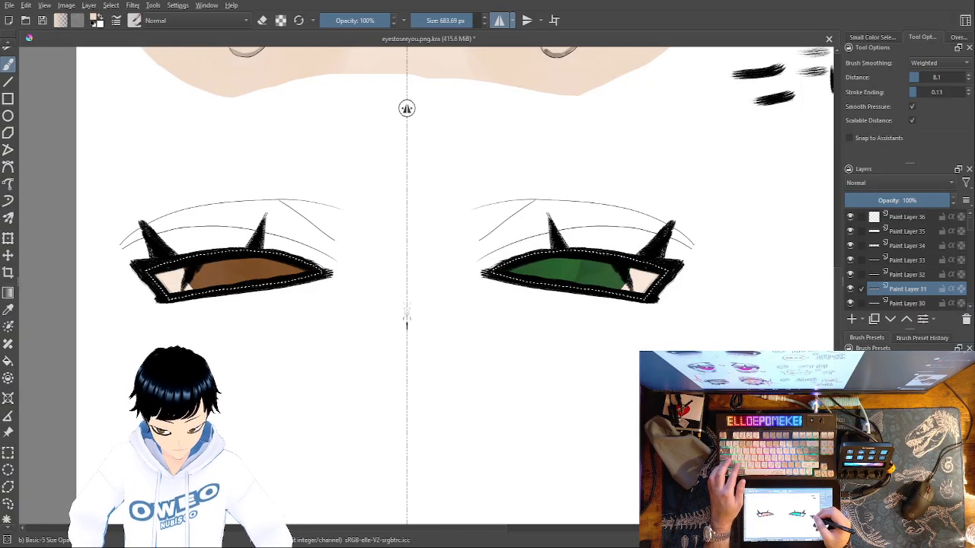
pyautogui.hotkey('ctrl', 'z')
# Invert the selection and paint a layered skin-tone area around both eyes and across the nose on Paint Layer 31
pyautogui.click(114, 5)
pyautogui.click(138, 60)
pyautogui.moveTo(658, 302)
pyautogui.mouseDown()
pyautogui.moveTo(652, 315)
pyautogui.moveTo(666, 294)
pyautogui.moveTo(608, 329)
pyautogui.moveTo(446, 290)
pyautogui.moveTo(419, 298)
pyautogui.moveTo(420, 351)
pyautogui.moveTo(428, 322)
pyautogui.moveTo(472, 315)
pyautogui.moveTo(500, 339)
pyautogui.moveTo(426, 256)
pyautogui.moveTo(359, 244)
pyautogui.moveTo(289, 210)
pyautogui.moveTo(176, 234)
pyautogui.moveTo(300, 224)
pyautogui.moveTo(156, 242)
pyautogui.moveTo(337, 226)
pyautogui.moveTo(311, 208)
pyautogui.moveTo(202, 219)
pyautogui.moveTo(125, 267)
pyautogui.mouseUp()
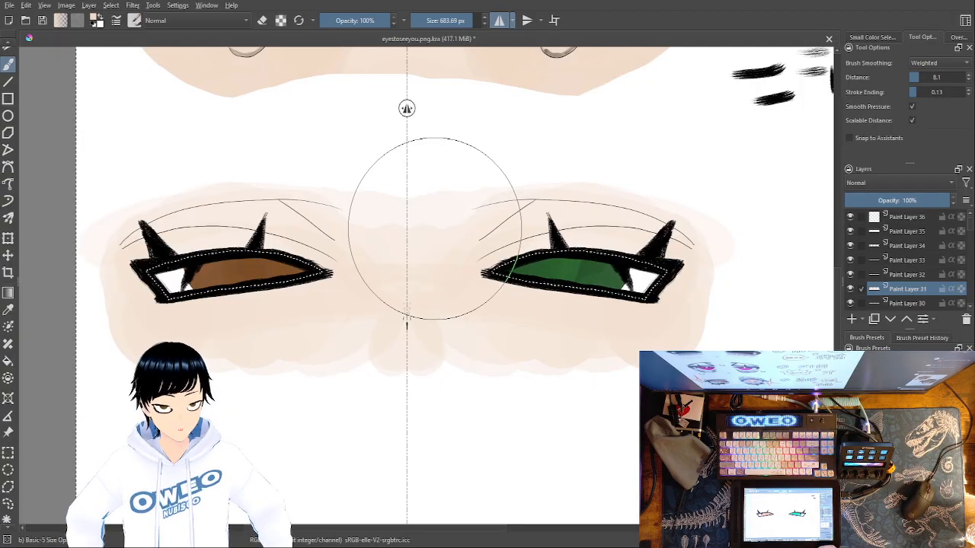
# Choose a saturated orange as the paint colour for the Basic-5 Size Opacity brush
pyautogui.rightClick(546, 379)
pyautogui.click(586, 438)
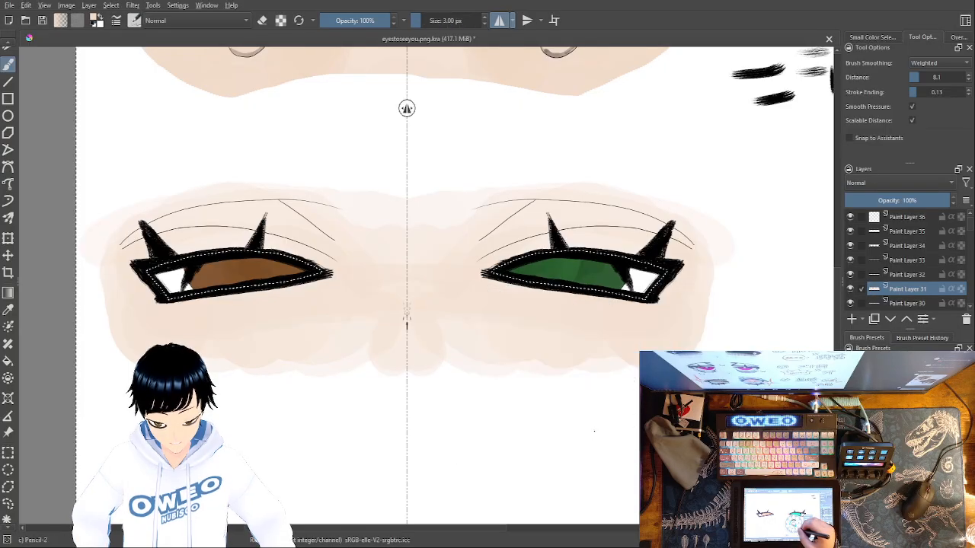
pyautogui.rightClick(577, 369)
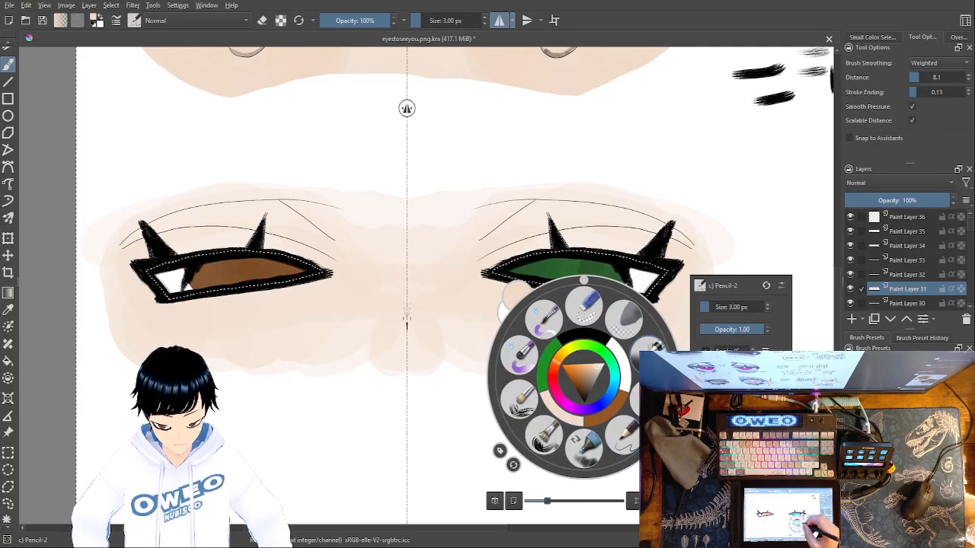
pyautogui.click(625, 309)
pyautogui.rightClick(615, 364)
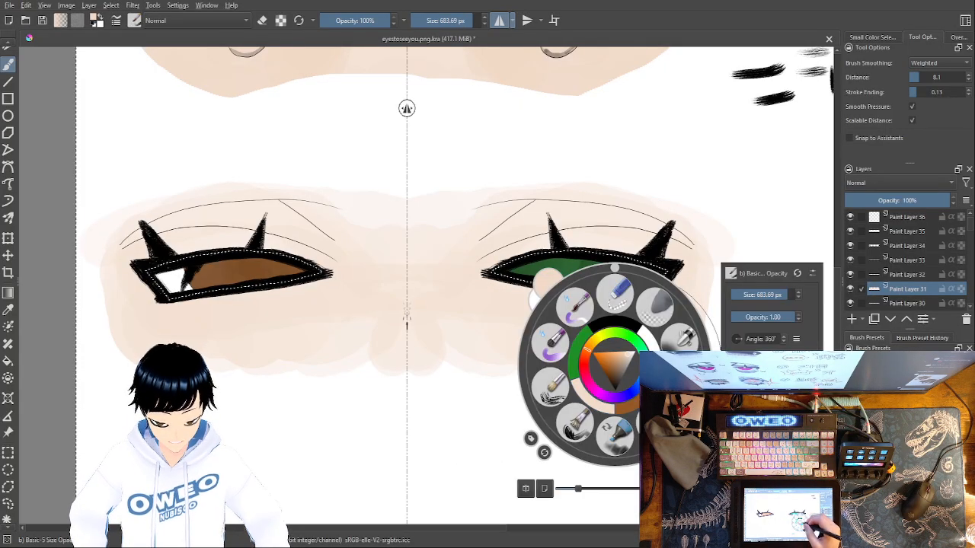
pyautogui.click(604, 358)
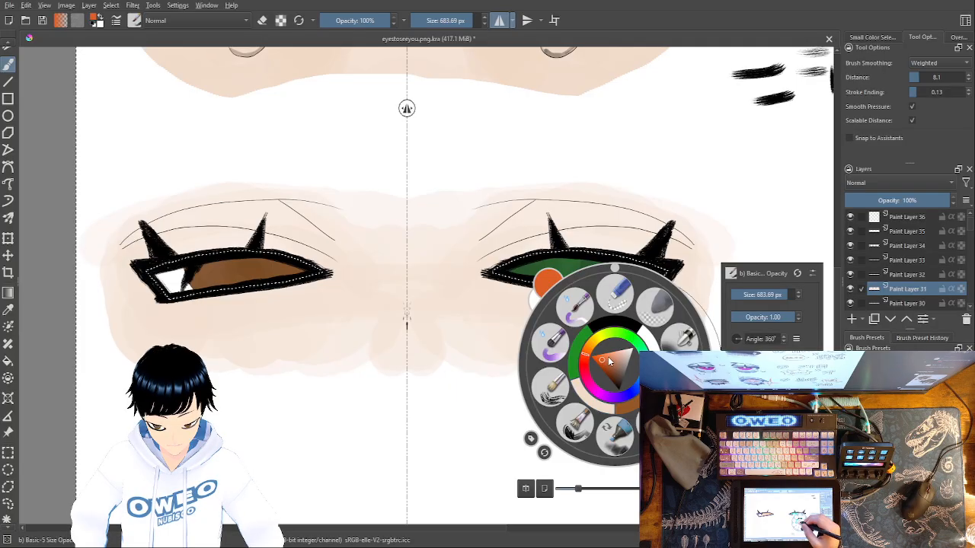
pyautogui.click(459, 342)
# Try overlapping rows of orange blush strokes directly below both eyes and undo the strokes
pyautogui.moveTo(522, 299)
pyautogui.mouseDown()
pyautogui.moveTo(648, 315)
pyautogui.moveTo(602, 328)
pyautogui.moveTo(521, 328)
pyautogui.moveTo(648, 342)
pyautogui.mouseUp()
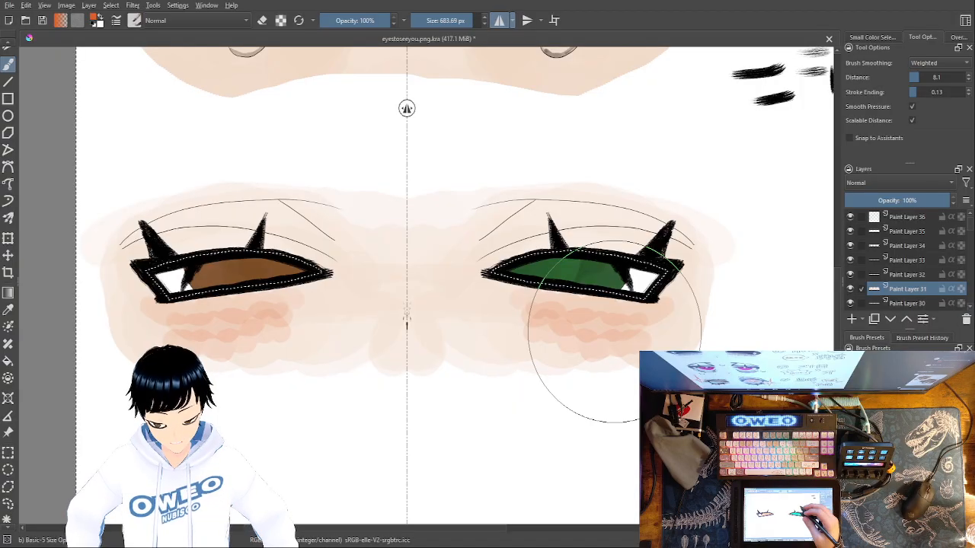
pyautogui.moveTo(629, 334)
pyautogui.mouseDown()
pyautogui.moveTo(603, 347)
pyautogui.moveTo(589, 322)
pyautogui.moveTo(558, 326)
pyautogui.moveTo(595, 320)
pyautogui.moveTo(573, 339)
pyautogui.mouseUp()
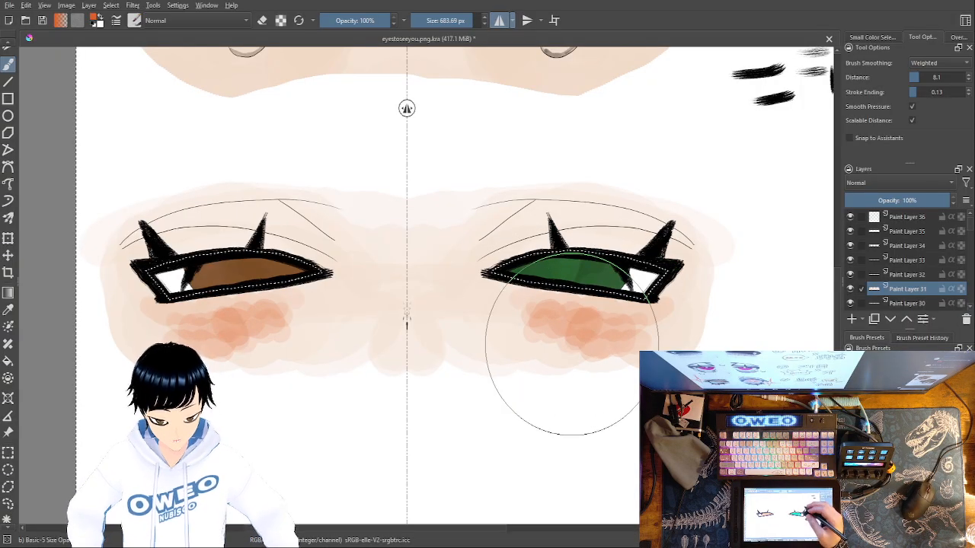
pyautogui.hotkey('ctrl', 'z')
pyautogui.hotkey('ctrl', 'z')
pyautogui.hotkey('ctrl', 'z')
pyautogui.hotkey('ctrl', 'z')
pyautogui.hotkey('ctrl', 'z')
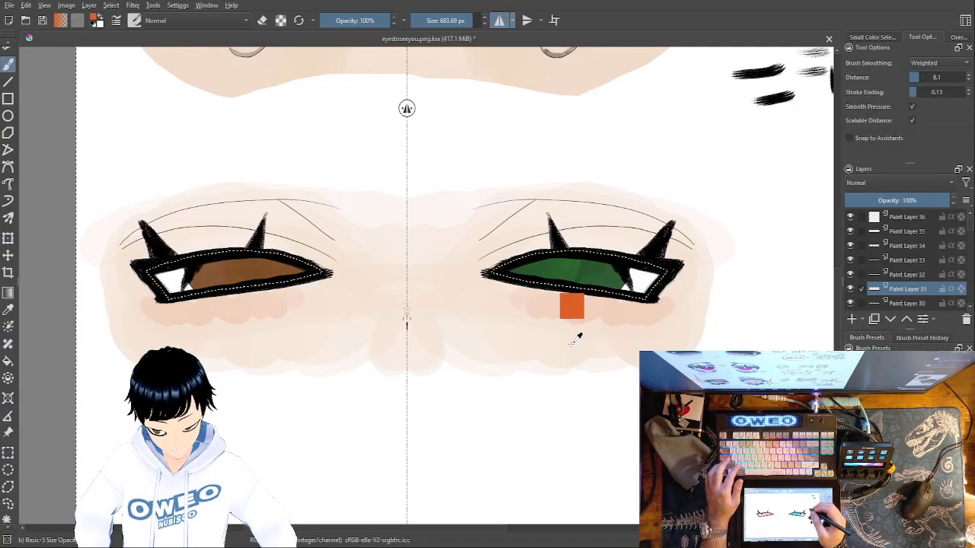
# Try broad block-shaped and rounded mirrored blush patches on the cheeks and undo them
pyautogui.moveTo(509, 335)
pyautogui.mouseDown()
pyautogui.moveTo(526, 363)
pyautogui.moveTo(572, 323)
pyautogui.moveTo(606, 345)
pyautogui.moveTo(635, 324)
pyautogui.moveTo(649, 352)
pyautogui.mouseUp()
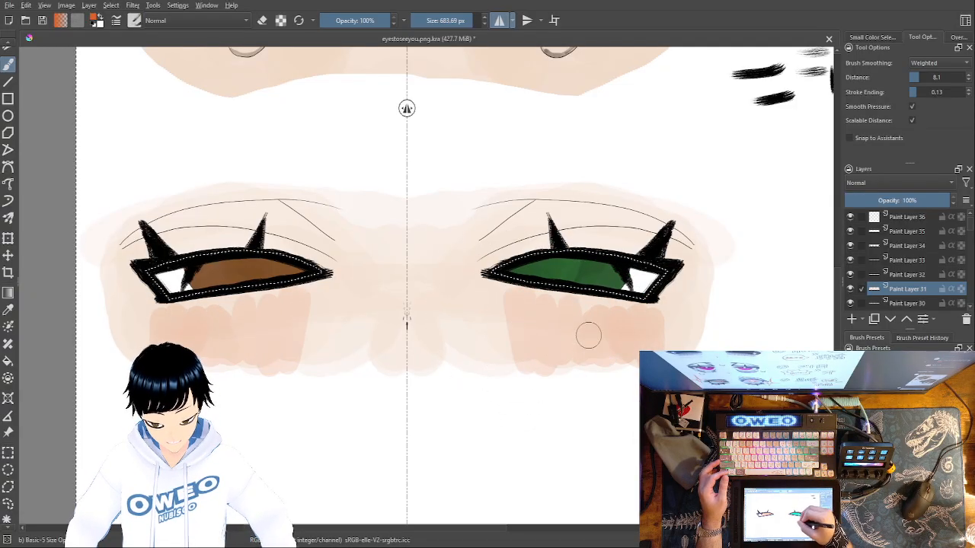
pyautogui.moveTo(538, 308)
pyautogui.mouseDown()
pyautogui.moveTo(597, 321)
pyautogui.moveTo(569, 334)
pyautogui.moveTo(624, 339)
pyautogui.moveTo(559, 343)
pyautogui.moveTo(628, 355)
pyautogui.moveTo(565, 345)
pyautogui.moveTo(558, 356)
pyautogui.moveTo(566, 324)
pyautogui.moveTo(544, 324)
pyautogui.moveTo(542, 355)
pyautogui.moveTo(563, 323)
pyautogui.moveTo(634, 336)
pyautogui.mouseUp()
pyautogui.hotkey('ctrl', 'z')
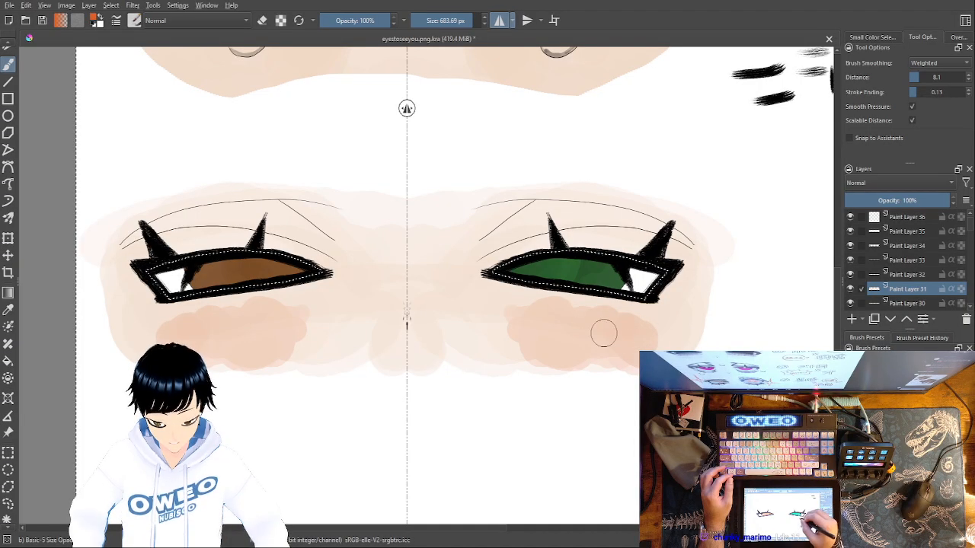
pyautogui.moveTo(563, 307); pyautogui.dragTo(504, 323)
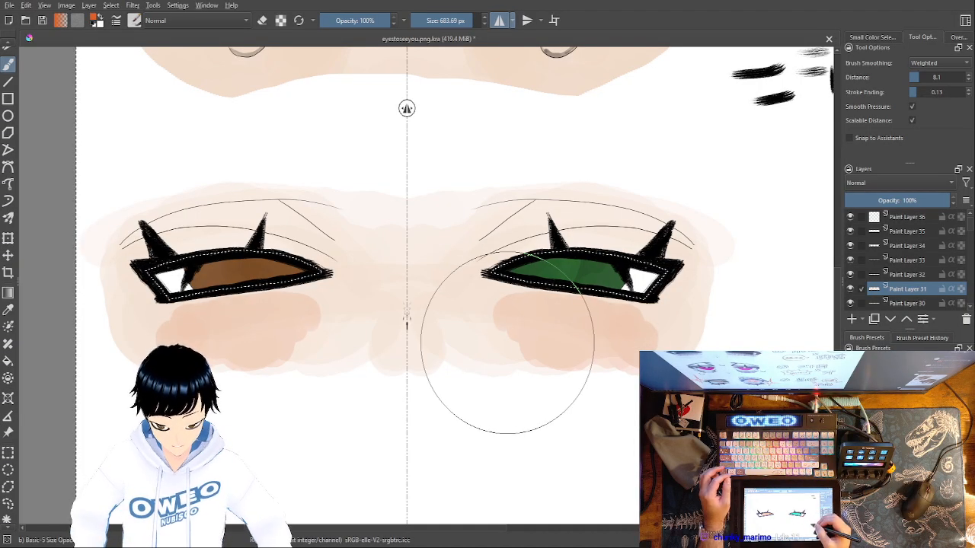
pyautogui.moveTo(544, 370)
pyautogui.mouseDown()
pyautogui.moveTo(529, 321)
pyautogui.moveTo(614, 312)
pyautogui.moveTo(629, 367)
pyautogui.moveTo(552, 355)
pyautogui.moveTo(578, 329)
pyautogui.moveTo(624, 354)
pyautogui.moveTo(629, 335)
pyautogui.moveTo(567, 339)
pyautogui.mouseUp()
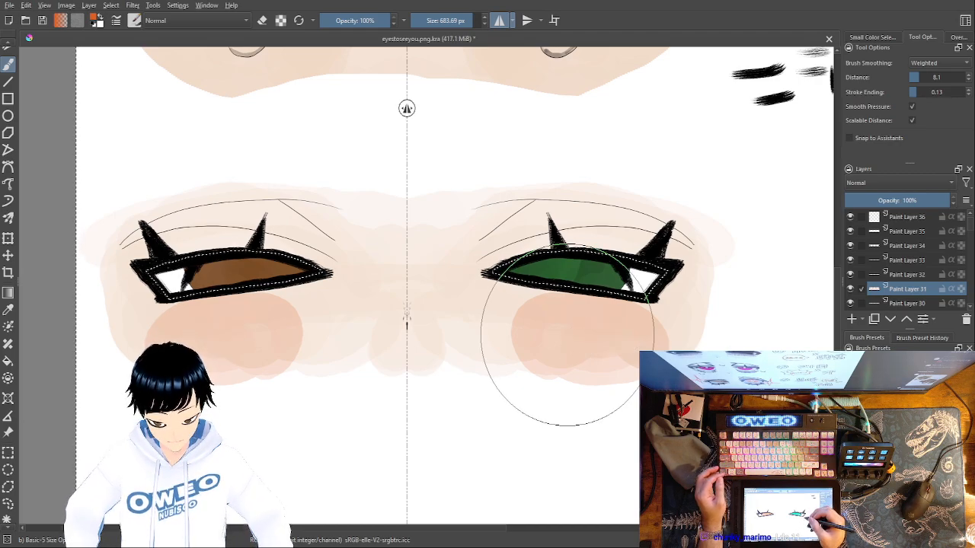
pyautogui.hotkey('ctrl', 'z')
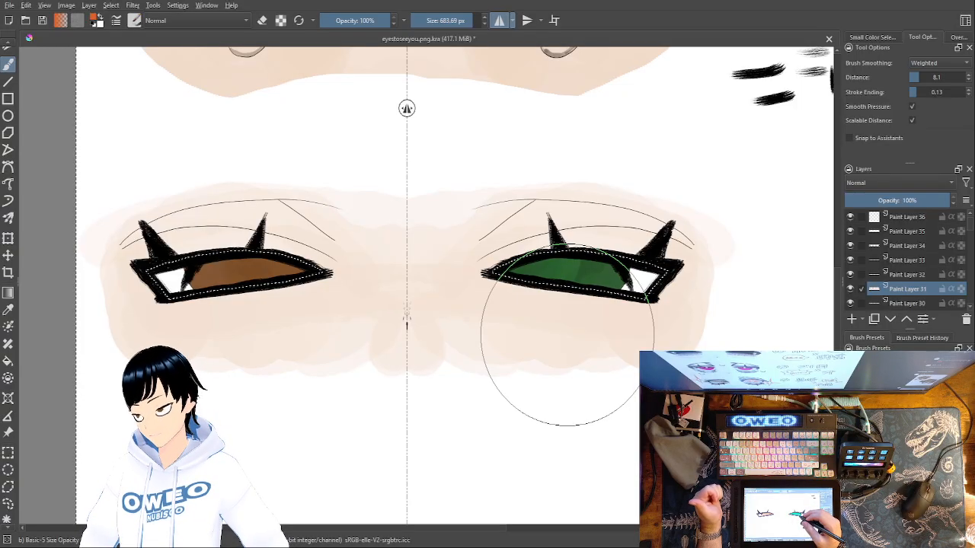
# Try wide, continuous blush strokes across the cheeks, undoing each version
pyautogui.moveTo(521, 320)
pyautogui.mouseDown()
pyautogui.moveTo(521, 351)
pyautogui.moveTo(537, 332)
pyautogui.moveTo(556, 360)
pyautogui.moveTo(601, 338)
pyautogui.moveTo(620, 360)
pyautogui.moveTo(653, 342)
pyautogui.mouseUp()
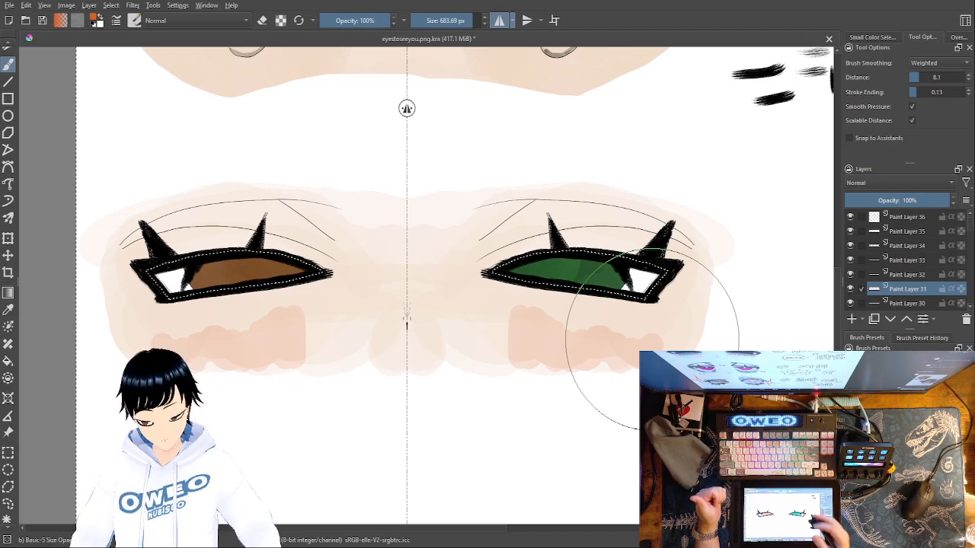
pyautogui.hotkey('ctrl', 'z')
pyautogui.moveTo(523, 330)
pyautogui.mouseDown()
pyautogui.moveTo(546, 349)
pyautogui.moveTo(588, 333)
pyautogui.moveTo(648, 347)
pyautogui.moveTo(561, 318)
pyautogui.moveTo(573, 355)
pyautogui.moveTo(655, 342)
pyautogui.moveTo(564, 320)
pyautogui.moveTo(589, 335)
pyautogui.mouseUp()
pyautogui.hotkey('ctrl', 'z')
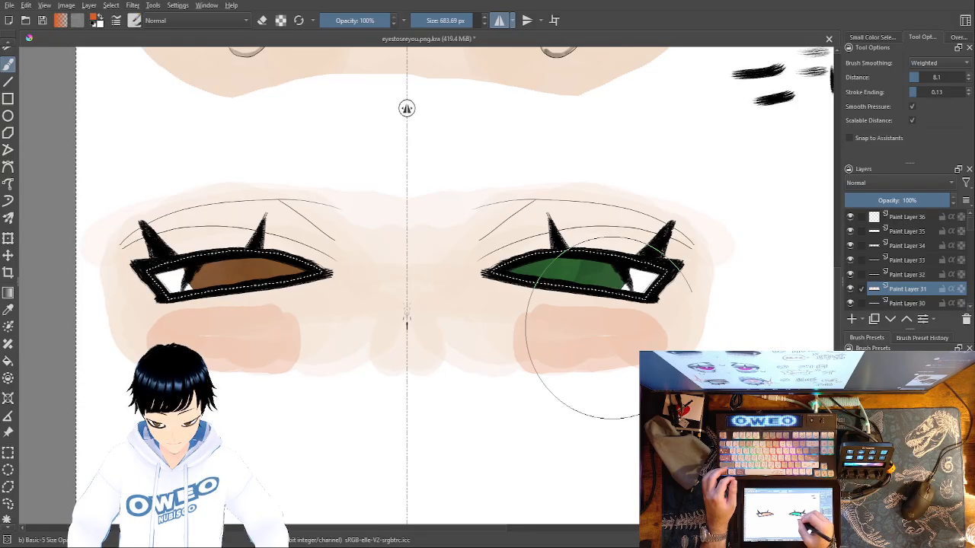
pyautogui.hotkey('ctrl', 'z')
pyautogui.moveTo(503, 322)
pyautogui.mouseDown()
pyautogui.moveTo(647, 340)
pyautogui.moveTo(567, 348)
pyautogui.moveTo(512, 333)
pyautogui.moveTo(611, 338)
pyautogui.mouseUp()
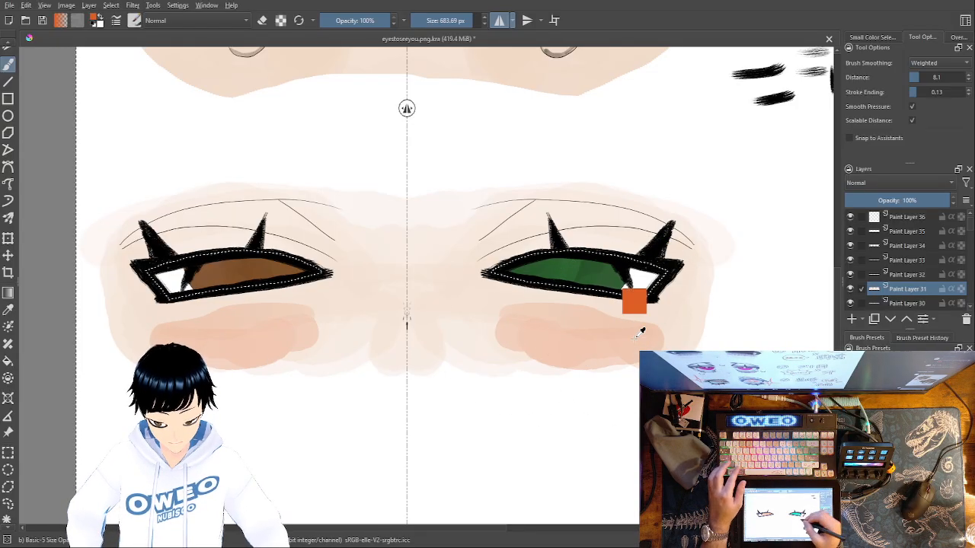
pyautogui.hotkey('ctrl', 'z')
# Try a scalloped blush band reaching toward the nose and a rounded rectangular patch, undoing each attempt
pyautogui.moveTo(495, 326)
pyautogui.mouseDown()
pyautogui.moveTo(540, 348)
pyautogui.moveTo(598, 338)
pyautogui.moveTo(631, 348)
pyautogui.moveTo(606, 332)
pyautogui.moveTo(477, 336)
pyautogui.mouseUp()
pyautogui.hotkey('ctrl', 'z')
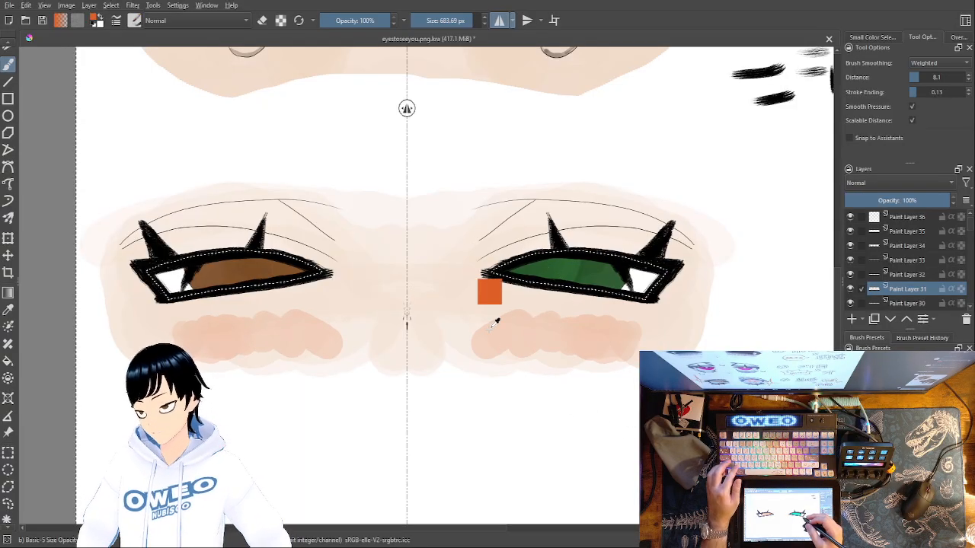
pyautogui.hotkey('ctrl', 'z')
pyautogui.moveTo(495, 323)
pyautogui.mouseDown()
pyautogui.moveTo(654, 340)
pyautogui.moveTo(647, 355)
pyautogui.moveTo(620, 355)
pyautogui.moveTo(490, 335)
pyautogui.moveTo(505, 346)
pyautogui.moveTo(649, 350)
pyautogui.moveTo(648, 333)
pyautogui.moveTo(512, 317)
pyautogui.moveTo(526, 330)
pyautogui.moveTo(664, 341)
pyautogui.mouseUp()
pyautogui.hotkey('ctrl', 'z')
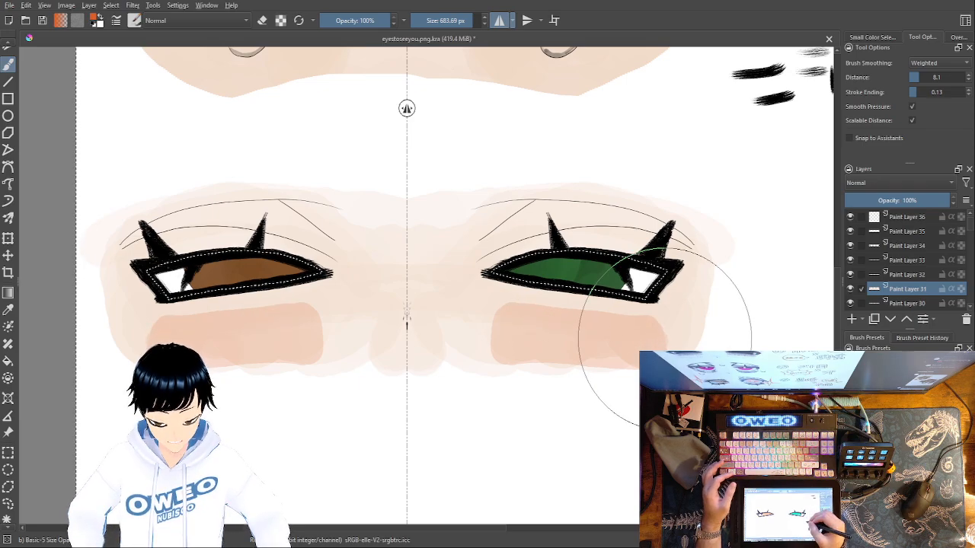
pyautogui.hotkey('ctrl', 'z')
pyautogui.moveTo(494, 297); pyautogui.dragTo(649, 323)
pyautogui.hotkey('ctrl', 'z')
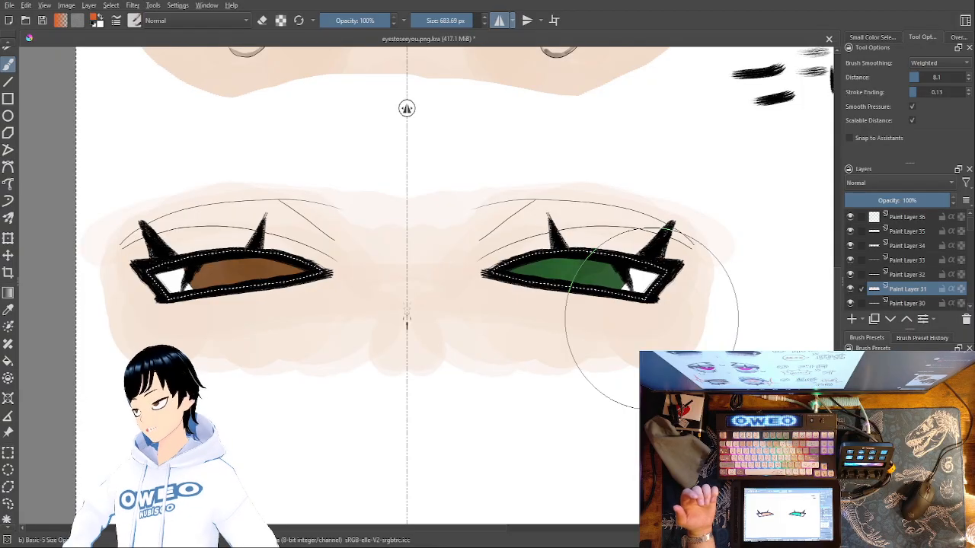
# Try horizontal blush bands lower on the cheeks, along the bottom edge of the skin area, and undo them
pyautogui.moveTo(511, 354)
pyautogui.mouseDown()
pyautogui.moveTo(618, 351)
pyautogui.moveTo(616, 342)
pyautogui.moveTo(535, 345)
pyautogui.moveTo(553, 342)
pyautogui.moveTo(623, 342)
pyautogui.moveTo(633, 365)
pyautogui.moveTo(642, 354)
pyautogui.moveTo(630, 377)
pyautogui.moveTo(522, 366)
pyautogui.mouseUp()
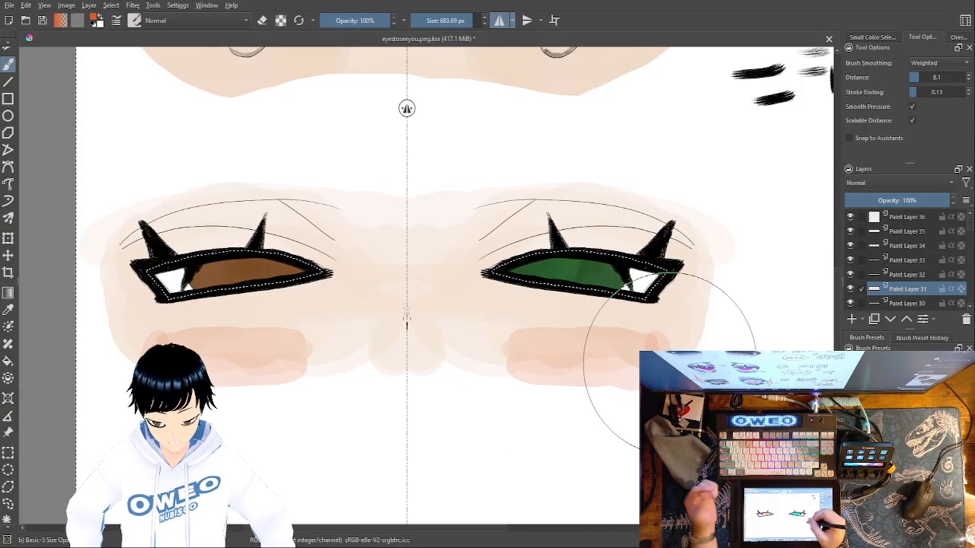
pyautogui.hotkey('ctrl', 'z')
pyautogui.moveTo(513, 351); pyautogui.dragTo(659, 348)
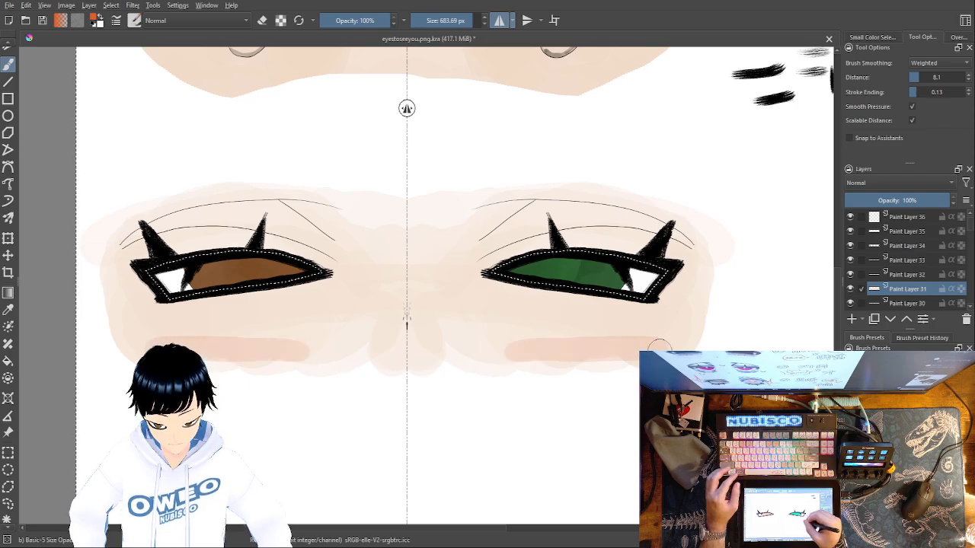
pyautogui.moveTo(636, 381)
pyautogui.mouseDown()
pyautogui.moveTo(523, 376)
pyautogui.moveTo(636, 362)
pyautogui.mouseUp()
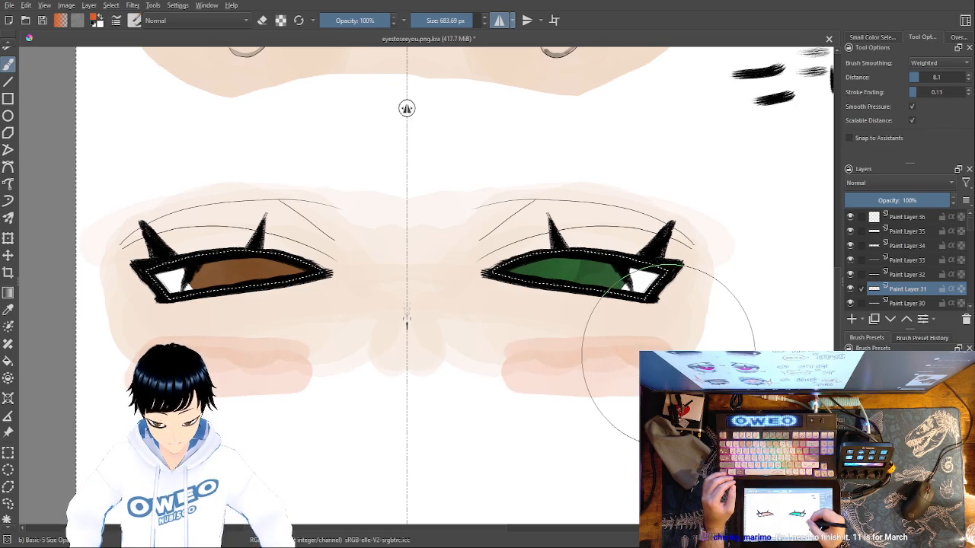
pyautogui.hotkey('ctrl', 'z')
# Paint a wide mirrored blush low on both cheeks and a small blush dab over the nose markings
pyautogui.moveTo(507, 340)
pyautogui.mouseDown()
pyautogui.moveTo(652, 349)
pyautogui.moveTo(587, 366)
pyautogui.moveTo(510, 347)
pyautogui.moveTo(534, 372)
pyautogui.moveTo(602, 377)
pyautogui.mouseUp()
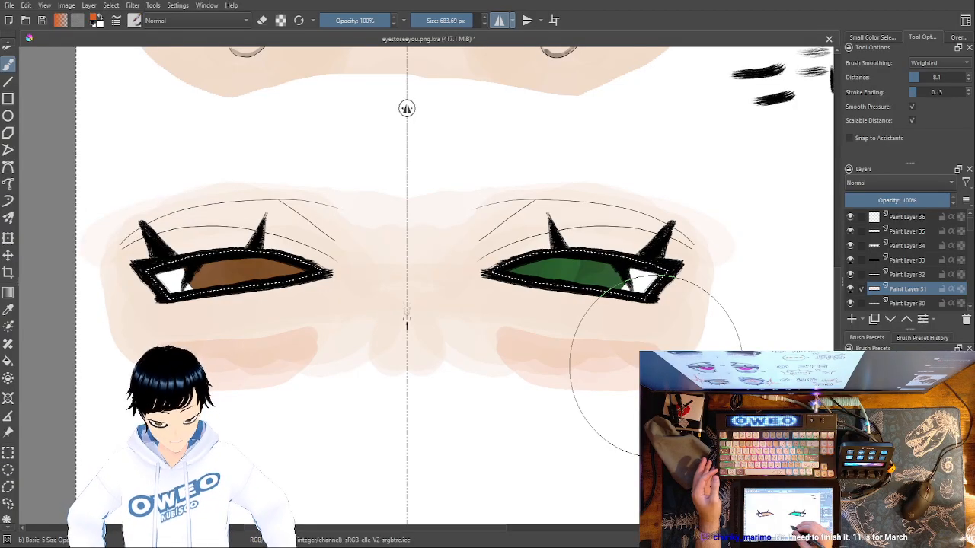
pyautogui.moveTo(403, 312); pyautogui.dragTo(407, 323)
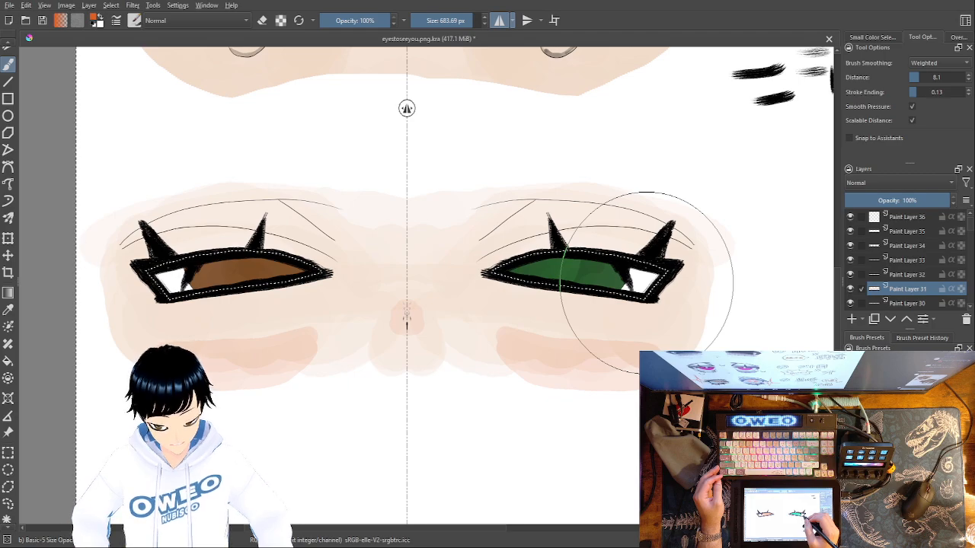
# Try black shading over the eyelids, under the eyes and around the nose at 37% brush opacity, and undo it
pyautogui.rightClick(617, 294)
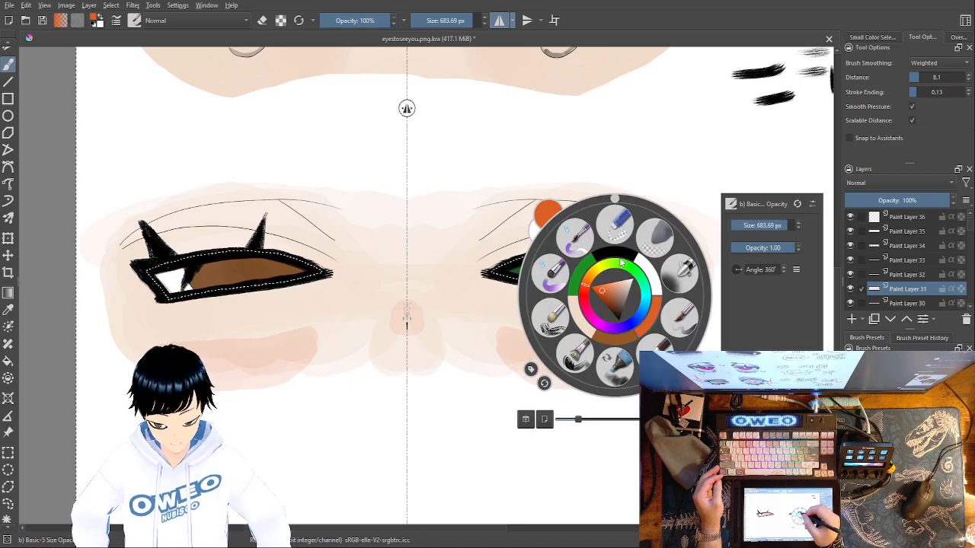
pyautogui.click(616, 254)
pyautogui.moveTo(492, 259)
pyautogui.mouseDown()
pyautogui.moveTo(572, 239)
pyautogui.moveTo(641, 251)
pyautogui.mouseUp()
pyautogui.moveTo(658, 257); pyautogui.dragTo(673, 269)
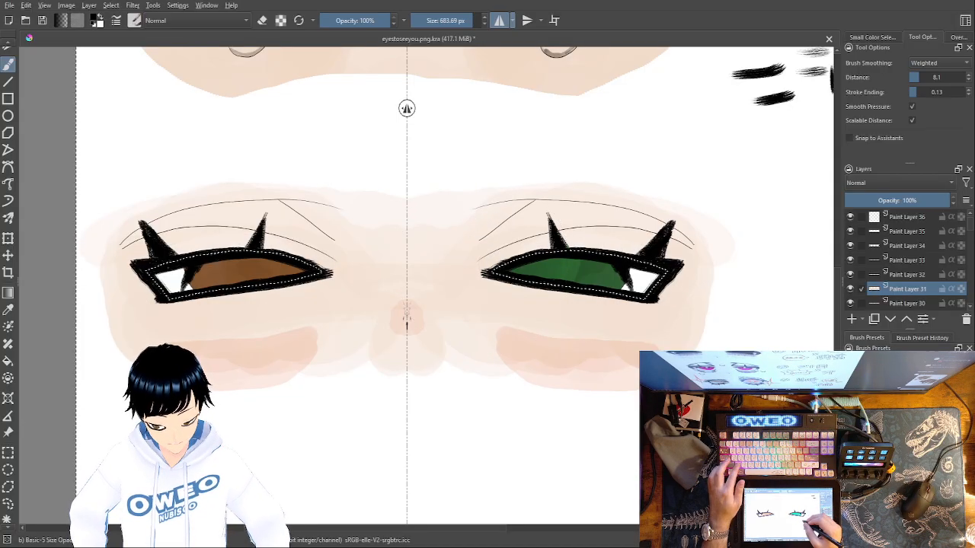
pyautogui.rightClick(615, 343)
pyautogui.moveTo(769, 294); pyautogui.dragTo(754, 294)
pyautogui.click(494, 276)
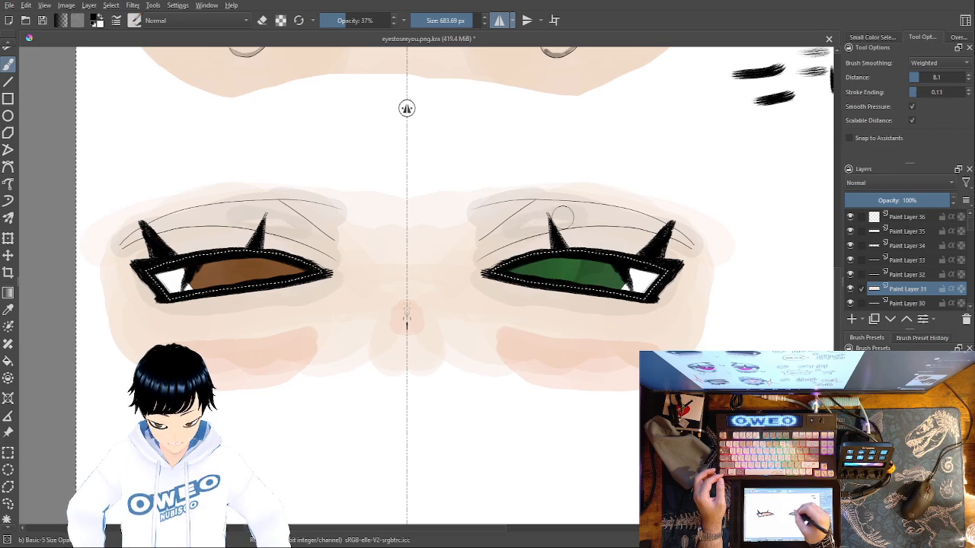
pyautogui.moveTo(487, 296)
pyautogui.mouseDown()
pyautogui.moveTo(502, 347)
pyautogui.moveTo(506, 336)
pyautogui.moveTo(517, 348)
pyautogui.moveTo(517, 325)
pyautogui.moveTo(543, 344)
pyautogui.moveTo(568, 333)
pyautogui.moveTo(613, 342)
pyautogui.moveTo(651, 326)
pyautogui.mouseUp()
pyautogui.moveTo(393, 338)
pyautogui.mouseDown()
pyautogui.moveTo(409, 302)
pyautogui.moveTo(385, 353)
pyautogui.mouseUp()
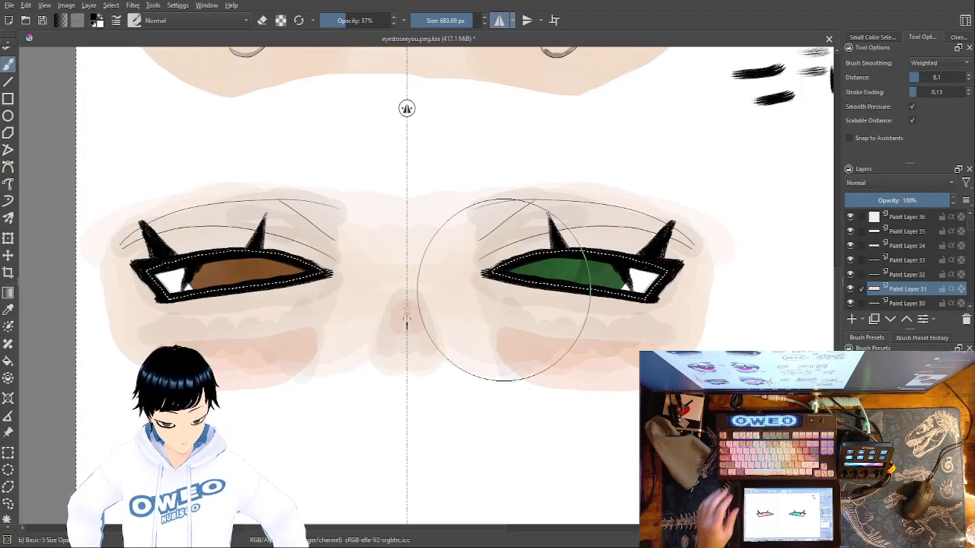
pyautogui.hotkey('ctrl', 'z')
pyautogui.hotkey('ctrl', 'z')
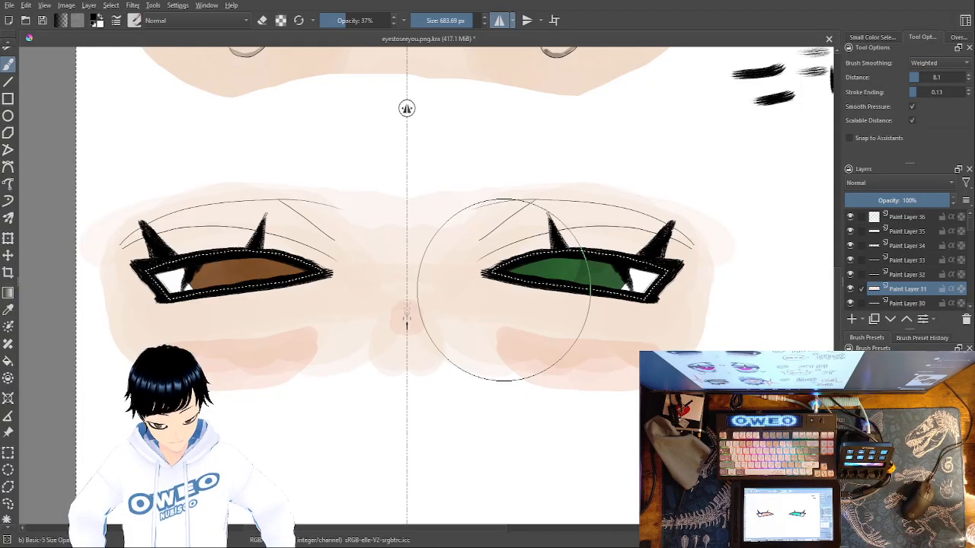
# Try a translucent black nose shadow softened with a light skin tone, undoing both layers of paint
pyautogui.moveTo(402, 316)
pyautogui.mouseDown()
pyautogui.moveTo(417, 313)
pyautogui.moveTo(407, 276)
pyautogui.moveTo(409, 329)
pyautogui.mouseUp()
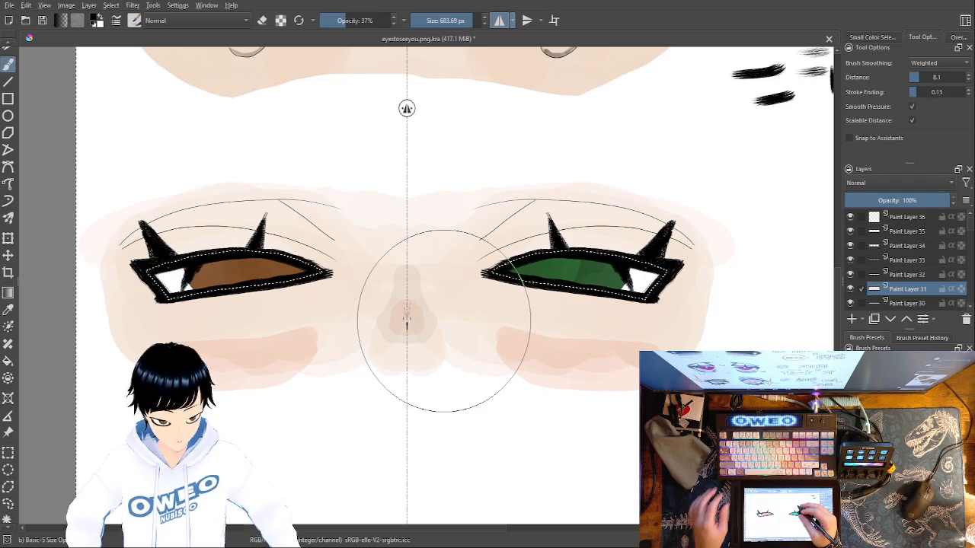
pyautogui.rightClick(489, 309)
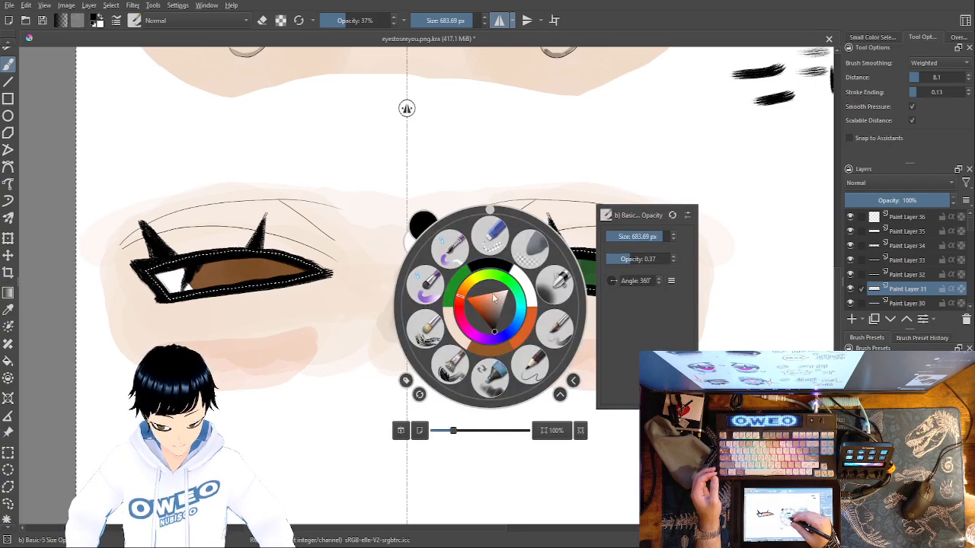
pyautogui.click(452, 329)
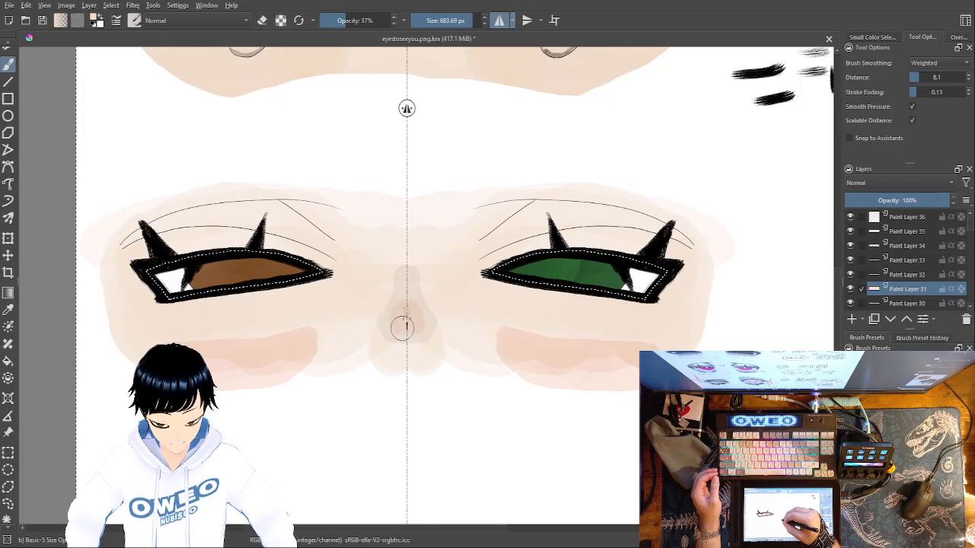
pyautogui.moveTo(400, 315)
pyautogui.mouseDown()
pyautogui.moveTo(409, 286)
pyautogui.moveTo(425, 321)
pyautogui.moveTo(393, 322)
pyautogui.moveTo(411, 313)
pyautogui.moveTo(404, 287)
pyautogui.moveTo(387, 319)
pyautogui.moveTo(406, 284)
pyautogui.moveTo(419, 311)
pyautogui.mouseUp()
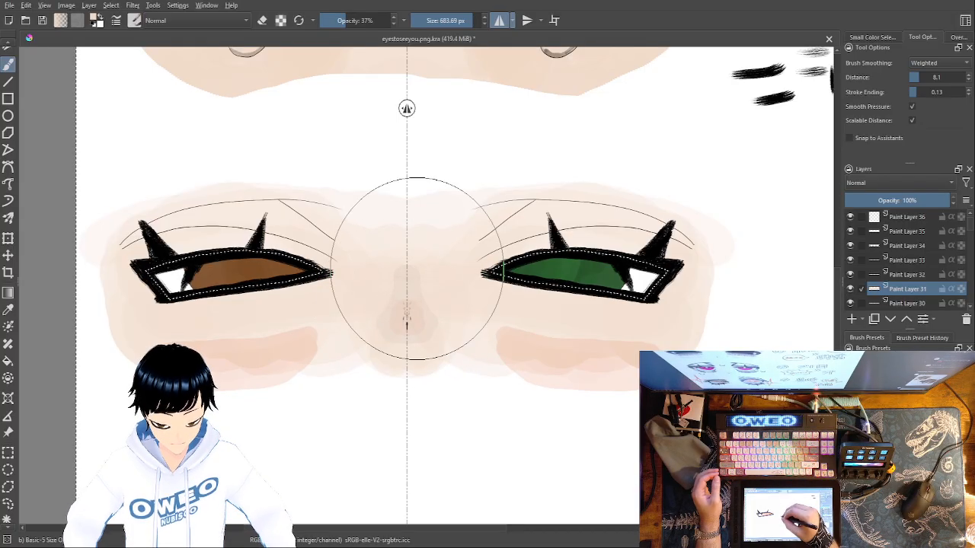
pyautogui.hotkey('ctrl', 'z')
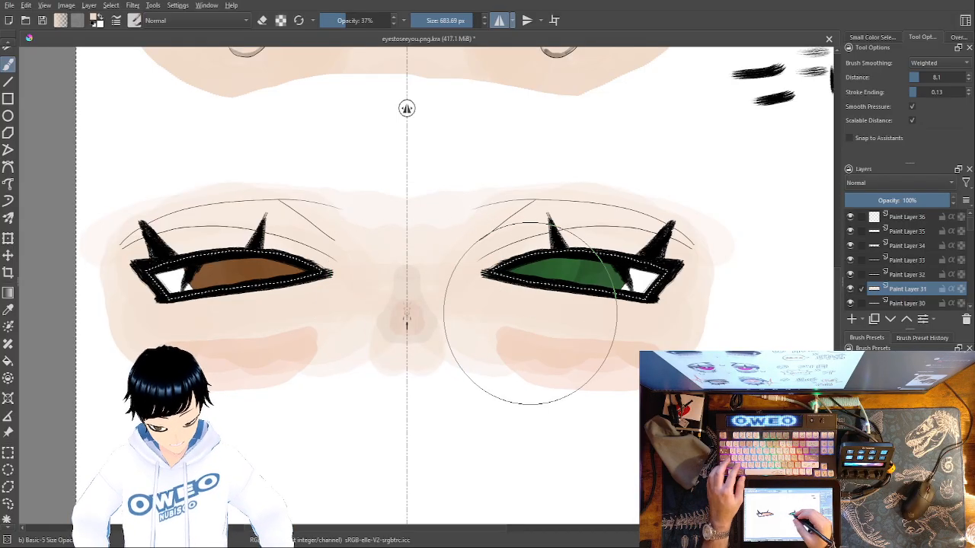
pyautogui.hotkey('ctrl', 'z')
# Brush faint, mirrored skin-tone patches along the edge of the skin area below the nose
pyautogui.keyDown('ctrl'); pyautogui.click(531, 311); pyautogui.keyUp('ctrl')
pyautogui.moveTo(409, 282)
pyautogui.mouseDown()
pyautogui.moveTo(418, 321)
pyautogui.moveTo(406, 313)
pyautogui.moveTo(390, 329)
pyautogui.moveTo(404, 297)
pyautogui.moveTo(400, 320)
pyautogui.moveTo(423, 286)
pyautogui.moveTo(408, 314)
pyautogui.moveTo(418, 322)
pyautogui.moveTo(407, 300)
pyautogui.moveTo(403, 319)
pyautogui.moveTo(362, 322)
pyautogui.moveTo(343, 337)
pyautogui.moveTo(349, 327)
pyautogui.moveTo(448, 311)
pyautogui.moveTo(453, 341)
pyautogui.moveTo(394, 344)
pyautogui.mouseUp()
pyautogui.hotkey('ctrl', 'z')
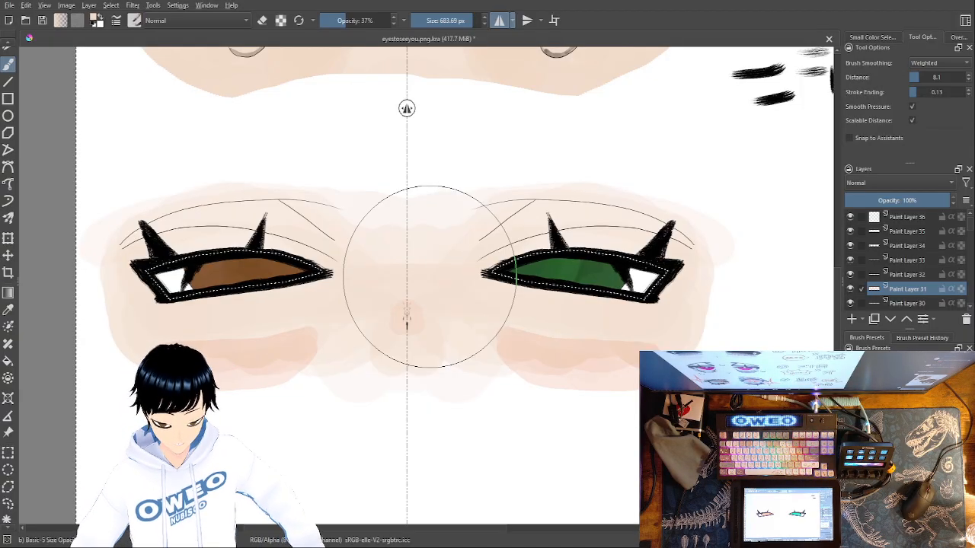
# Try black Pencil-2 hatch marks on the upper lids and wavy lines under the eyes, undoing the wavy lines
pyautogui.rightClick(552, 346)
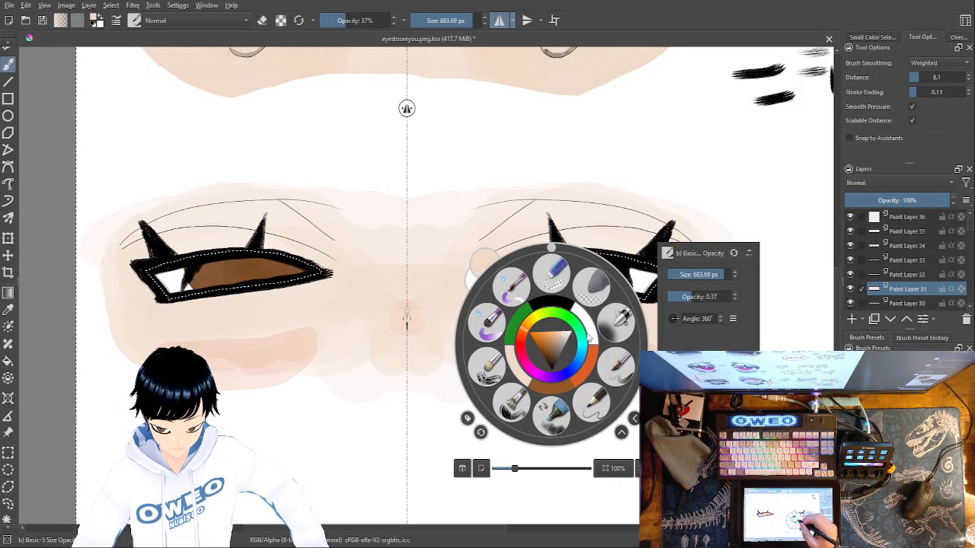
pyautogui.click(592, 401)
pyautogui.rightClick(583, 343)
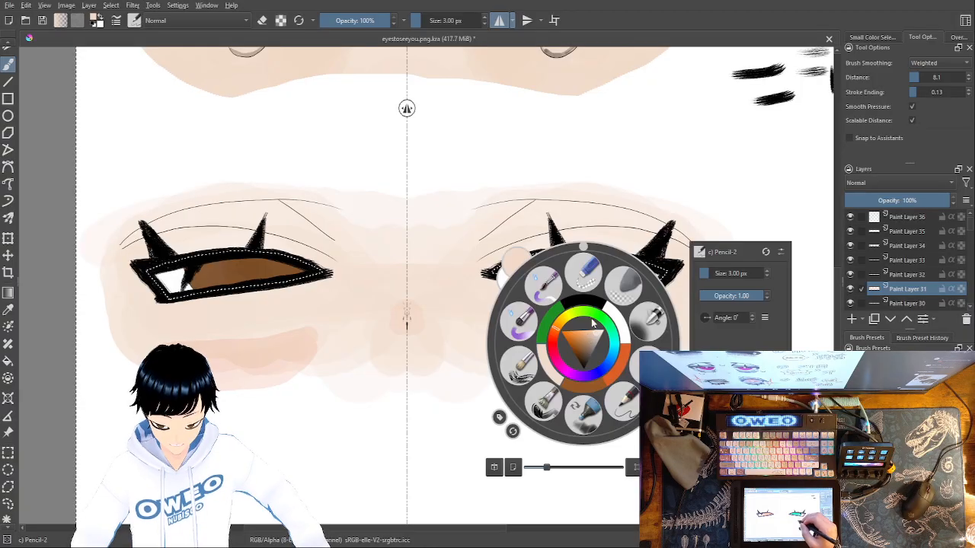
pyautogui.click(595, 301)
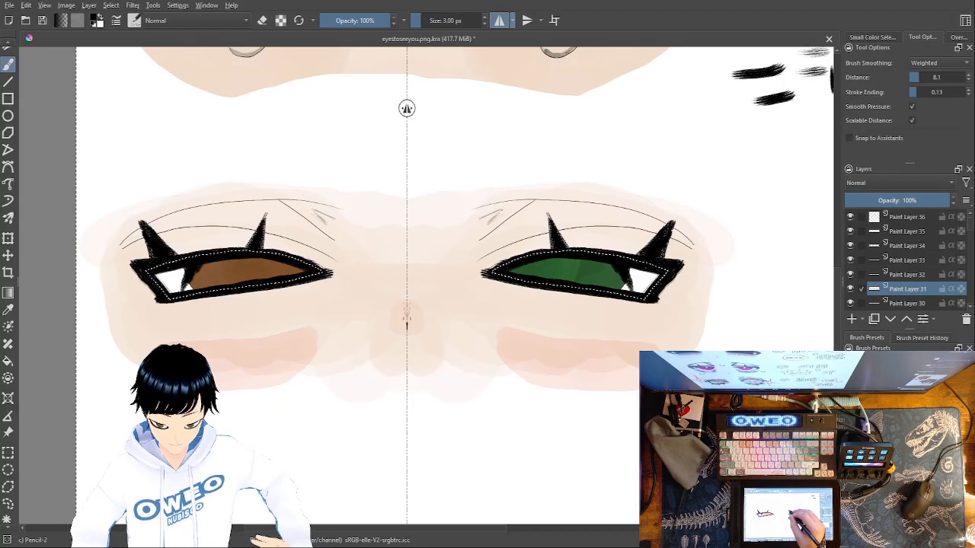
pyautogui.moveTo(525, 219); pyautogui.dragTo(537, 210)
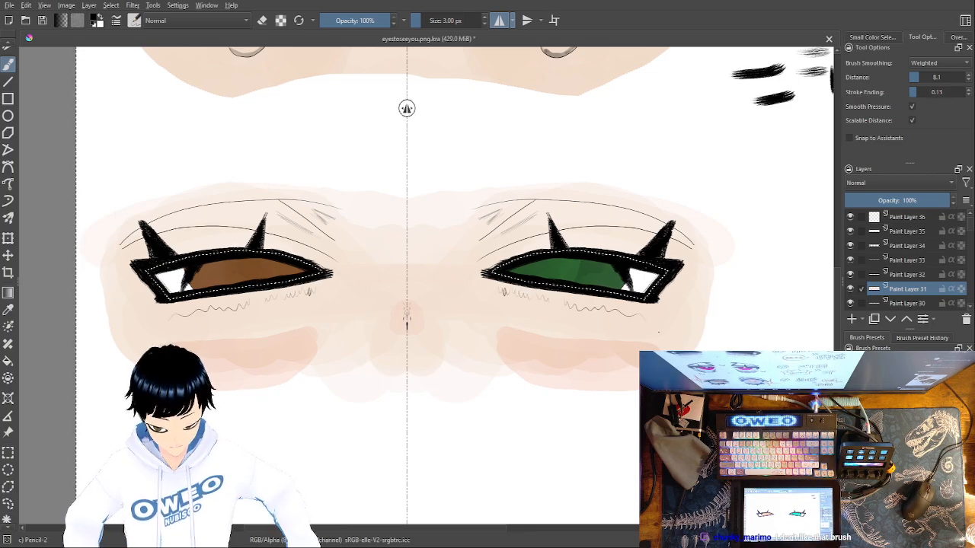
pyautogui.hotkey('ctrl', 'z')
pyautogui.hotkey('ctrl', 'z')
pyautogui.hotkey('ctrl', 'z')
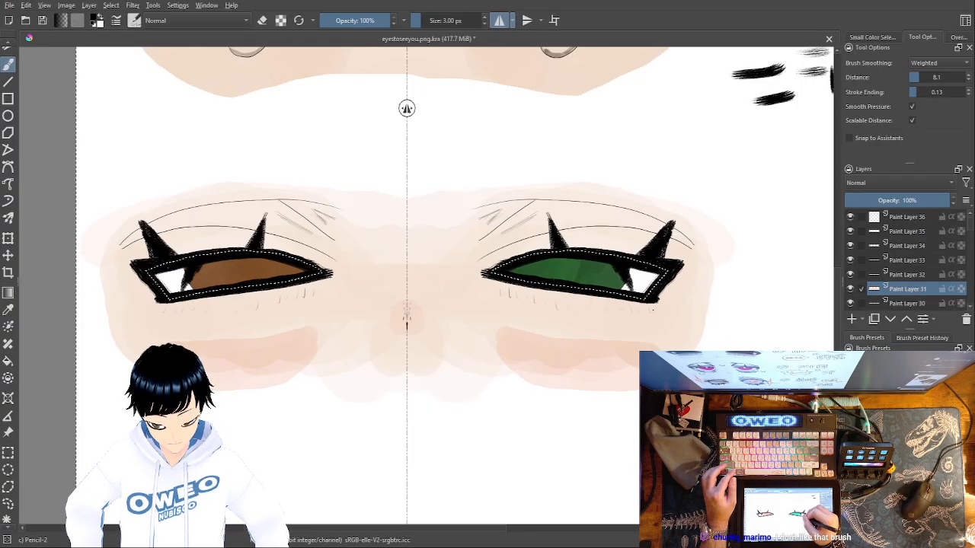
# Try short pencil ticks beneath the lower eye outlines, and undo them together with the lid hatching
pyautogui.moveTo(647, 314); pyautogui.dragTo(526, 299)
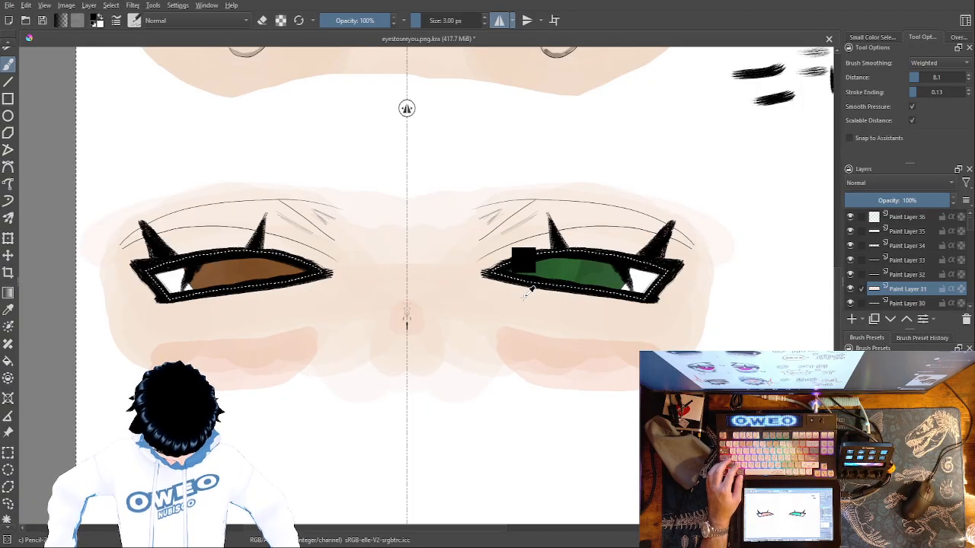
pyautogui.hotkey('ctrl', 'z')
pyautogui.hotkey('ctrl', 'z')
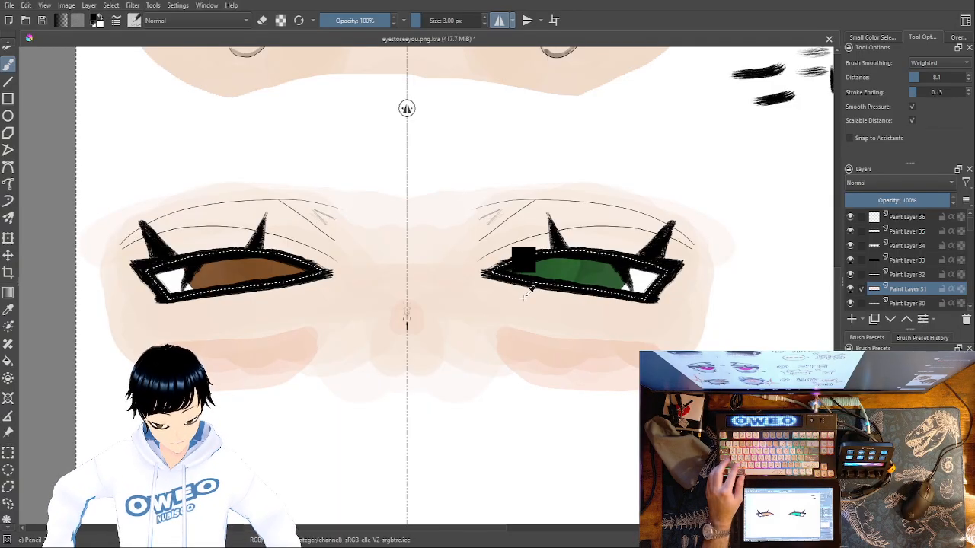
pyautogui.hotkey('ctrl', 'z')
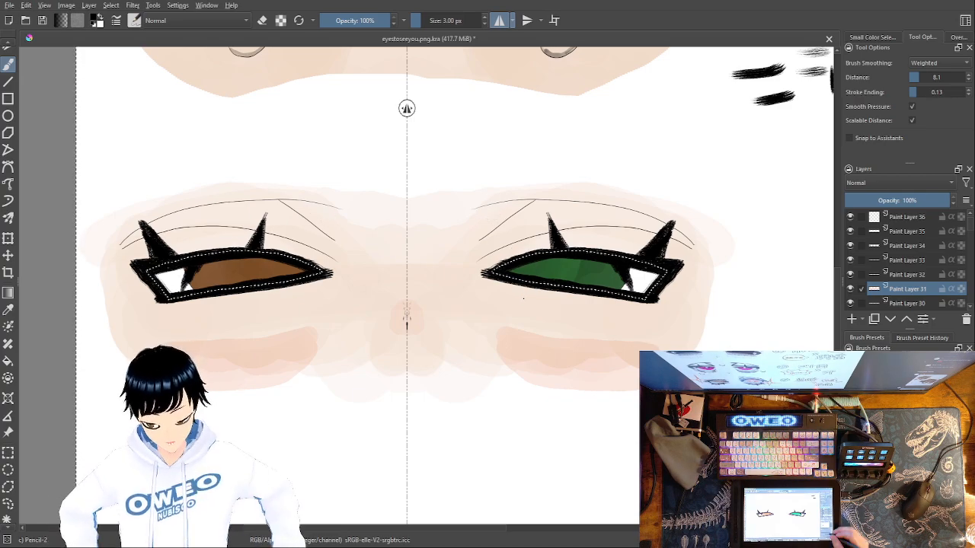
# Examine the new eyes within the whole sheet and inspect the nose markings up close
pyautogui.press('-')
pyautogui.press('-')
pyautogui.press('-')
pyautogui.press('-')
pyautogui.press('-')
pyautogui.press('-')
pyautogui.press('+')
pyautogui.press('+')
pyautogui.press('+')
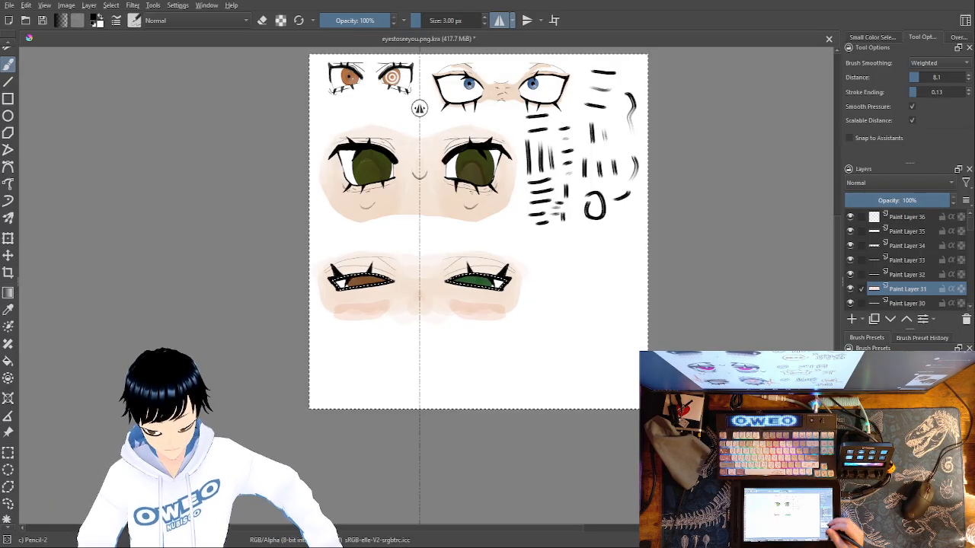
pyautogui.hotkey('ctrl', '+')
pyautogui.hotkey('ctrl', '+')
pyautogui.hotkey('ctrl', '+')
pyautogui.hotkey('ctrl', '+')
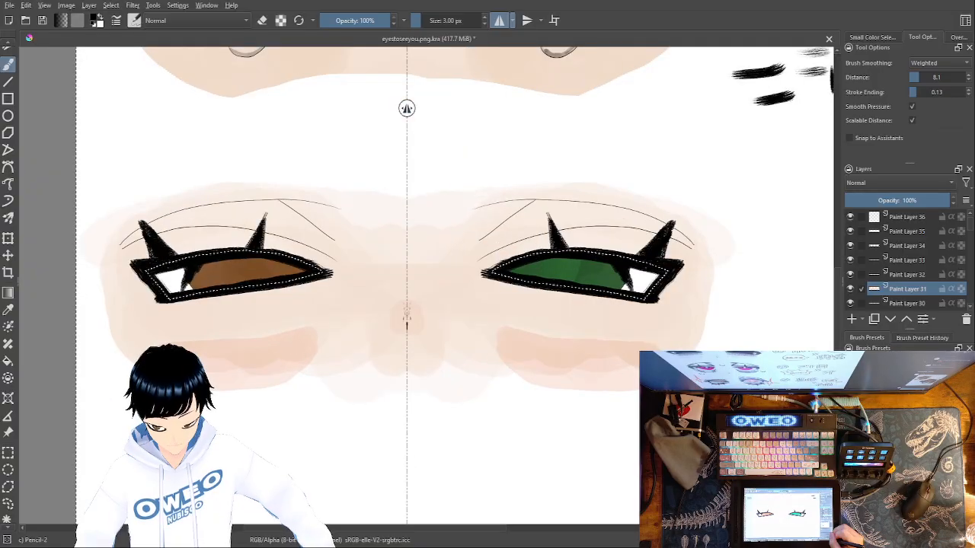
pyautogui.hotkey('ctrl', '+')
pyautogui.hotkey('ctrl', '+')
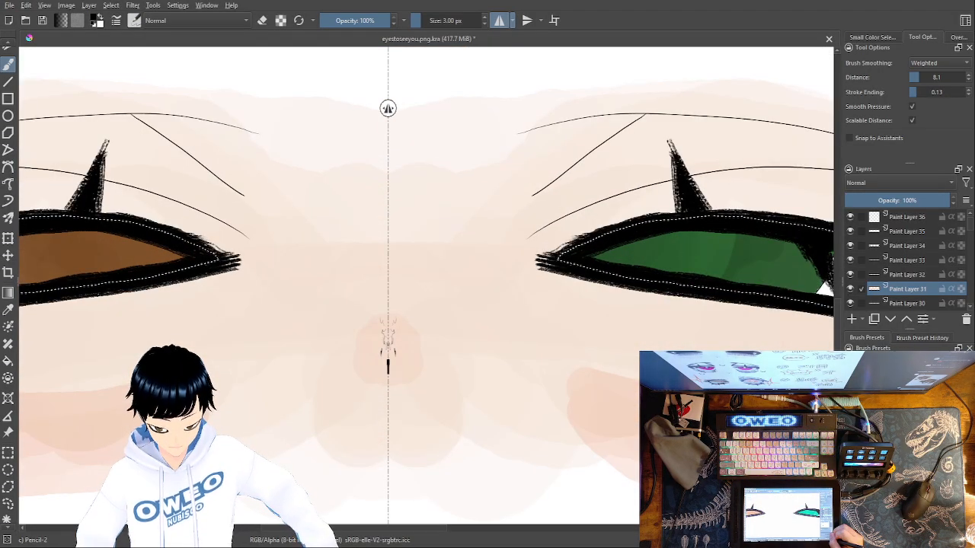
pyautogui.hotkey('ctrl', '+')
pyautogui.hotkey('ctrl', '+')
pyautogui.hotkey('ctrl', '+')
pyautogui.hotkey('ctrl', '-')
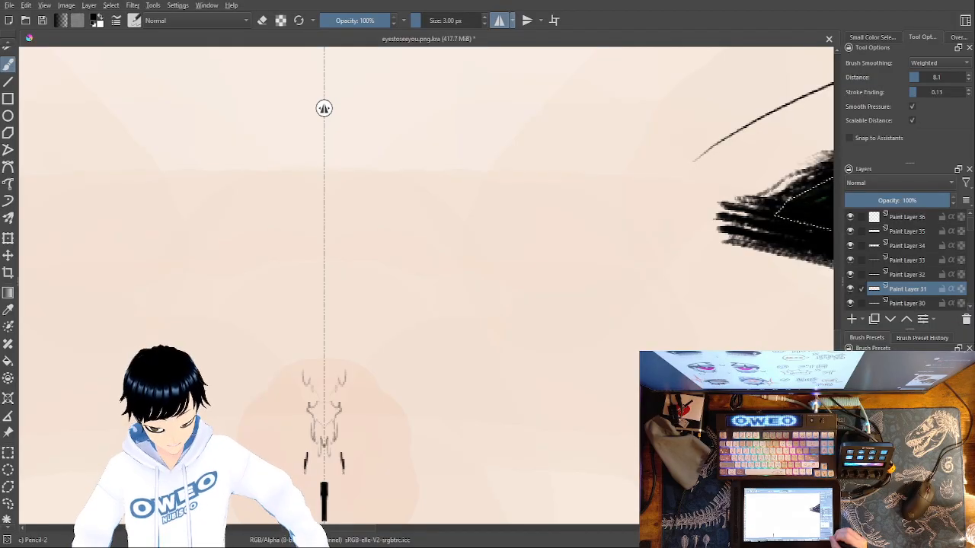
pyautogui.press('-')
pyautogui.press('-')
pyautogui.press('-')
pyautogui.press('-')
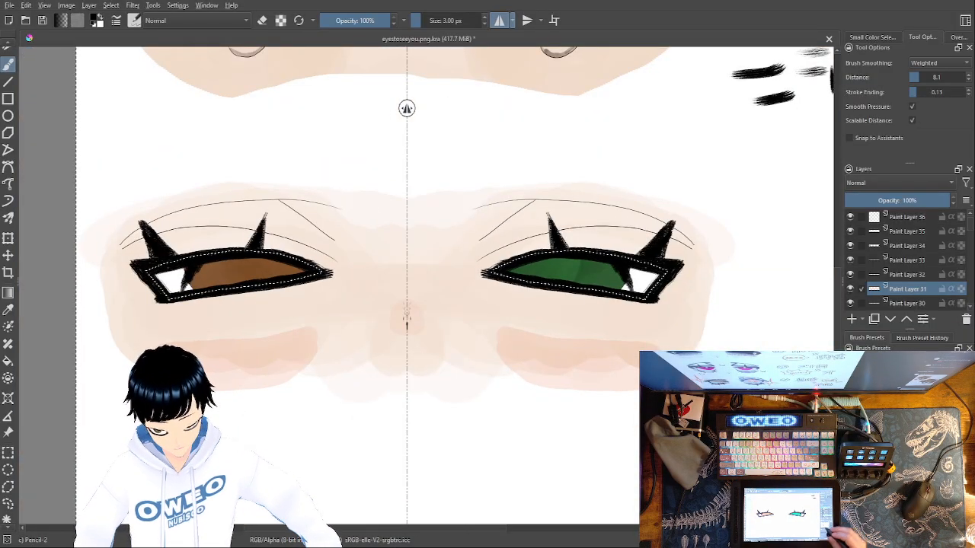
# Thicken the mirrored eye outlines and sharpen their inner corners in black with the Dry Brushing preset at 37.04 px
pyautogui.rightClick(616, 372)
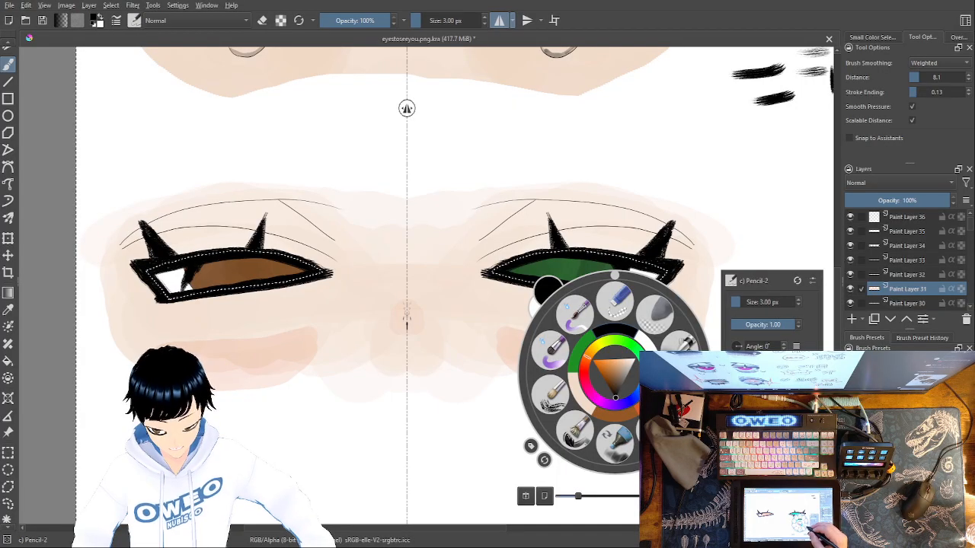
pyautogui.click(564, 397)
pyautogui.rightClick(615, 355)
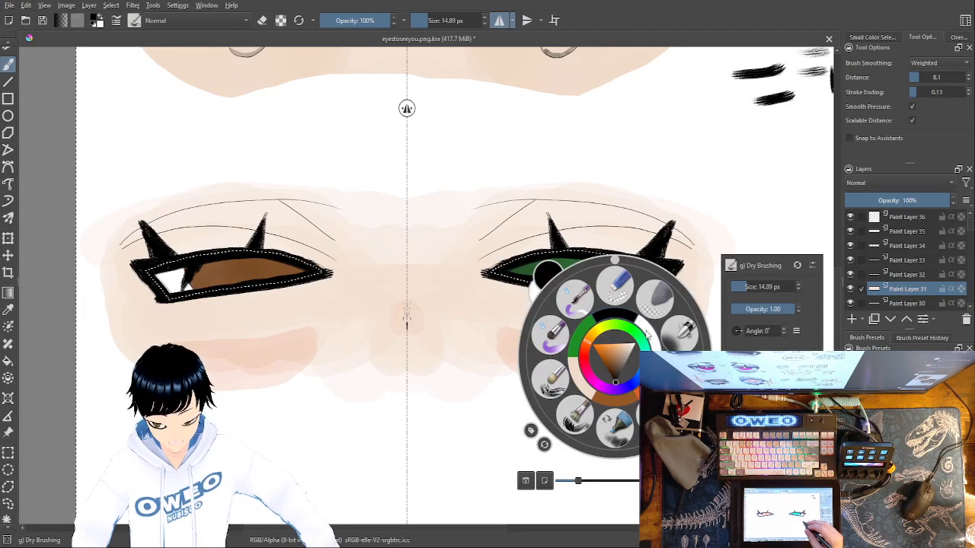
pyautogui.rightClick(617, 310)
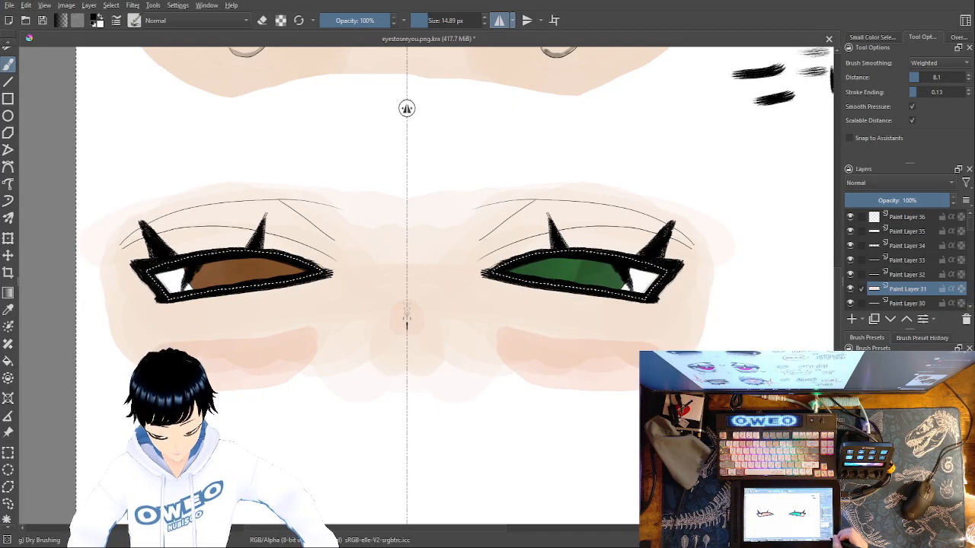
pyautogui.hotkey('ctrl', '+')
pyautogui.moveTo(800, 403); pyautogui.dragTo(712, 481)
pyautogui.rightClick(615, 381)
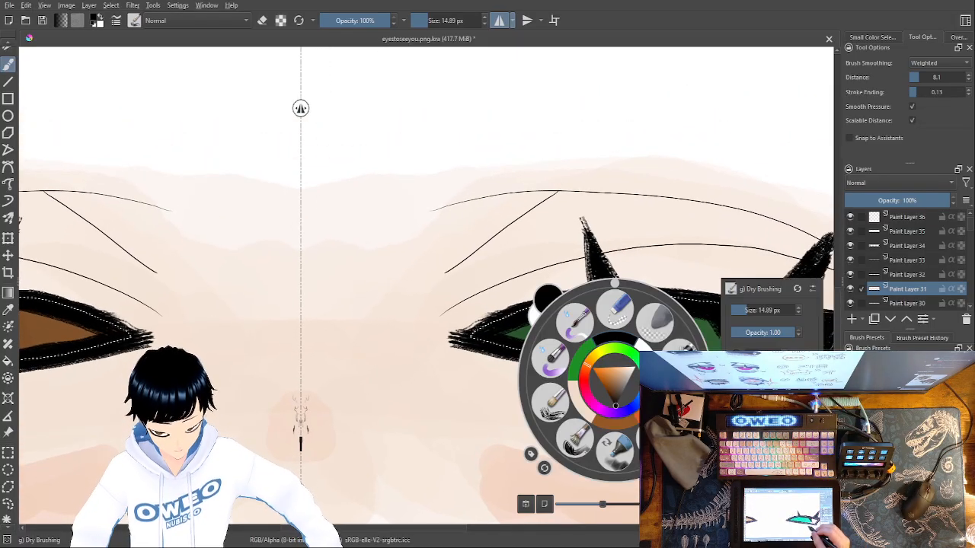
pyautogui.click(753, 309)
pyautogui.click(750, 237)
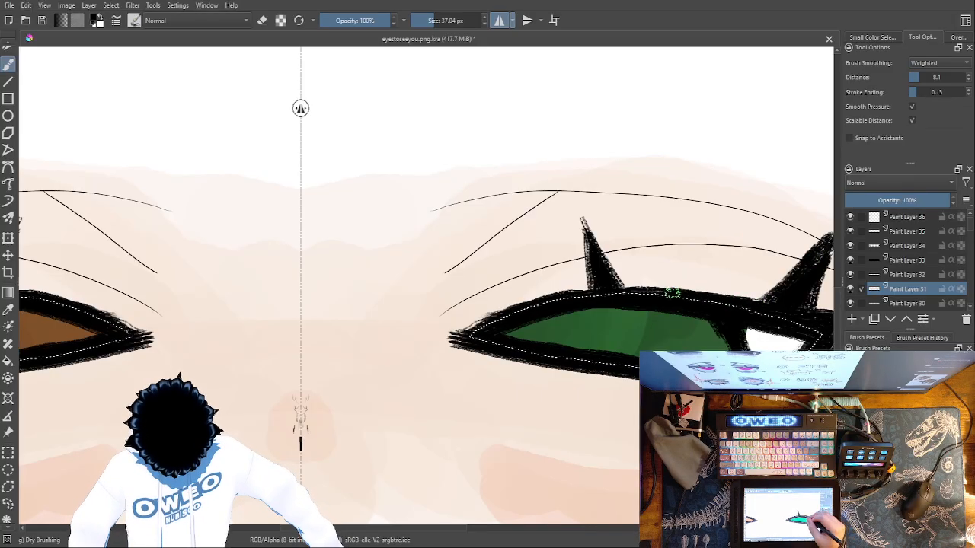
pyautogui.moveTo(522, 304); pyautogui.dragTo(442, 341)
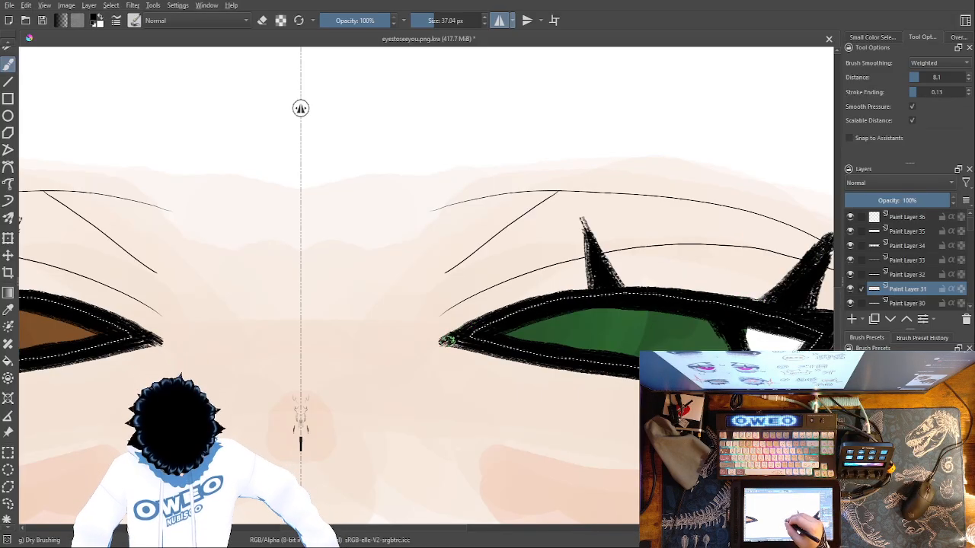
pyautogui.moveTo(685, 382)
pyautogui.mouseDown()
pyautogui.moveTo(551, 368)
pyautogui.moveTo(449, 340)
pyautogui.mouseUp()
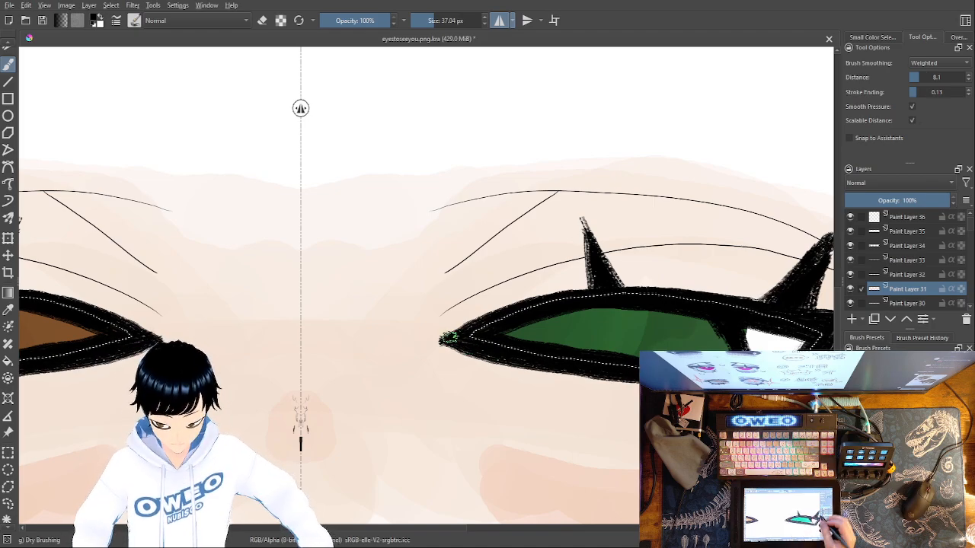
# Try thickening the two upper lashes of each eye with black dry-brush strokes
pyautogui.moveTo(671, 412); pyautogui.dragTo(484, 479)
pyautogui.moveTo(638, 321)
pyautogui.mouseDown()
pyautogui.moveTo(621, 379)
pyautogui.moveTo(648, 293)
pyautogui.moveTo(564, 366)
pyautogui.mouseUp()
pyautogui.moveTo(427, 317)
pyautogui.mouseDown()
pyautogui.moveTo(415, 355)
pyautogui.moveTo(426, 335)
pyautogui.moveTo(392, 290)
pyautogui.moveTo(392, 367)
pyautogui.moveTo(398, 328)
pyautogui.mouseUp()
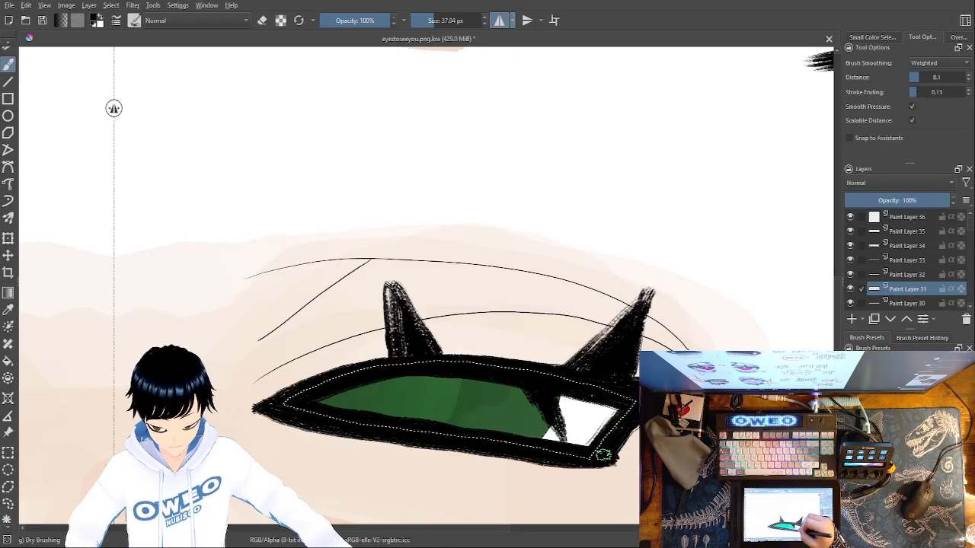
# Compare the new eye pair with the finished pair above, and inspect the green eye up close
pyautogui.press('+')
pyautogui.press('-')
pyautogui.press('-')
pyautogui.press('-')
pyautogui.press('-')
pyautogui.press('-')
pyautogui.press('-')
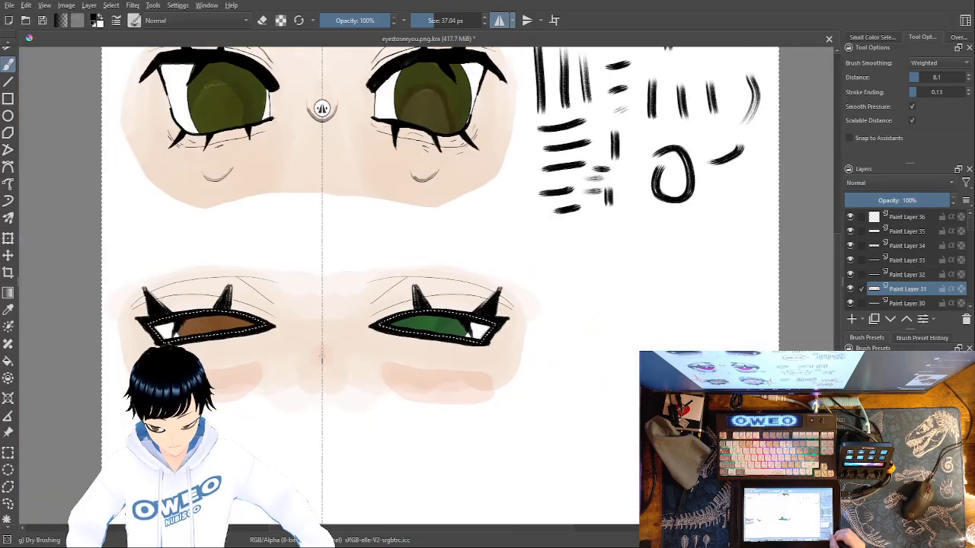
pyautogui.press('+')
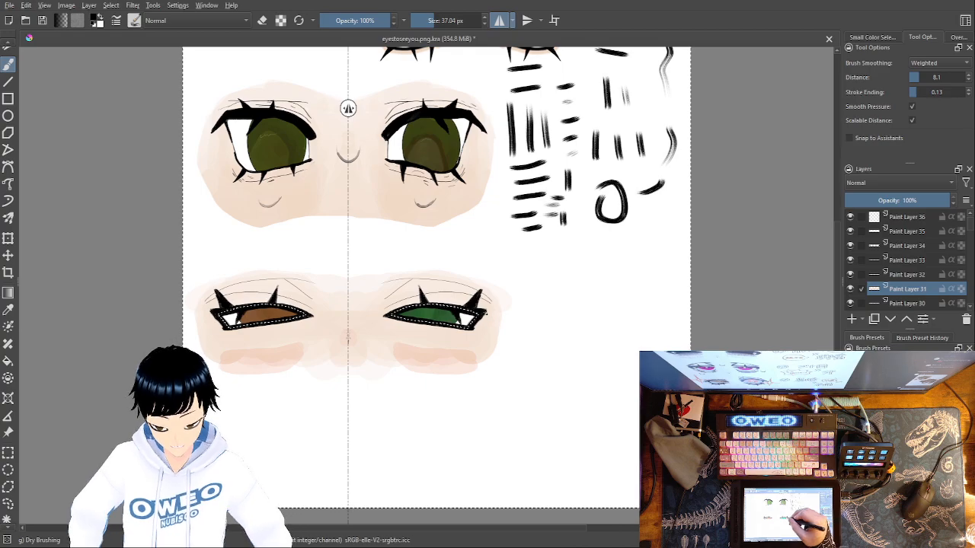
pyautogui.hotkey('ctrl', '+')
pyautogui.hotkey('ctrl', '+')
pyautogui.hotkey('ctrl', '+')
pyautogui.hotkey('ctrl', '+')
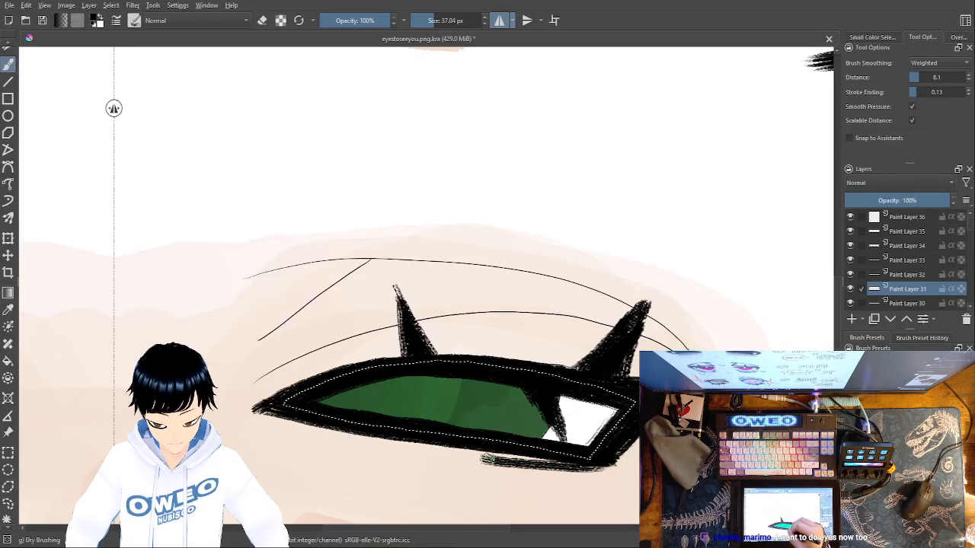
# Try thickening the lower outline of both eyes with a black dry-brush stroke at 37.04 px
pyautogui.moveTo(452, 452); pyautogui.dragTo(257, 406)
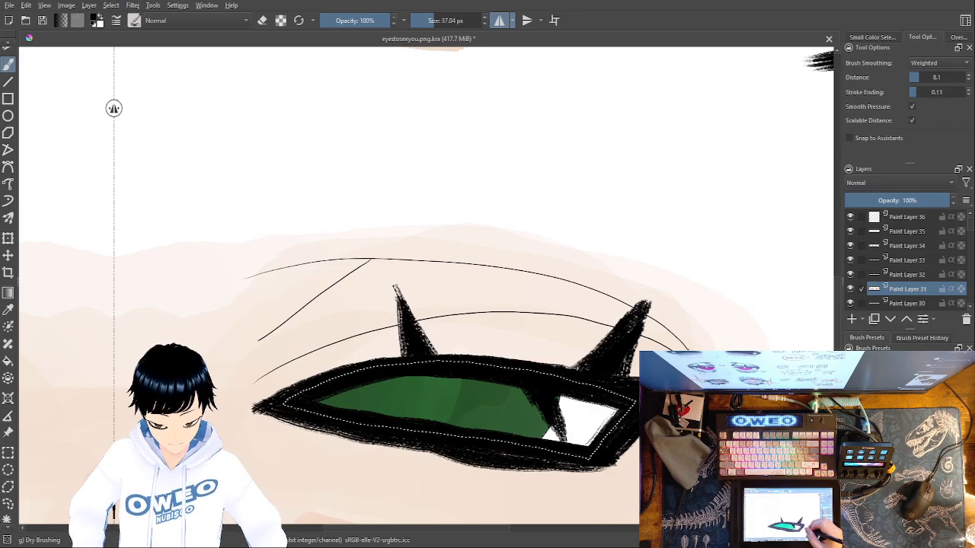
pyautogui.moveTo(515, 477); pyautogui.dragTo(751, 300)
pyautogui.moveTo(476, 401); pyautogui.dragTo(506, 483)
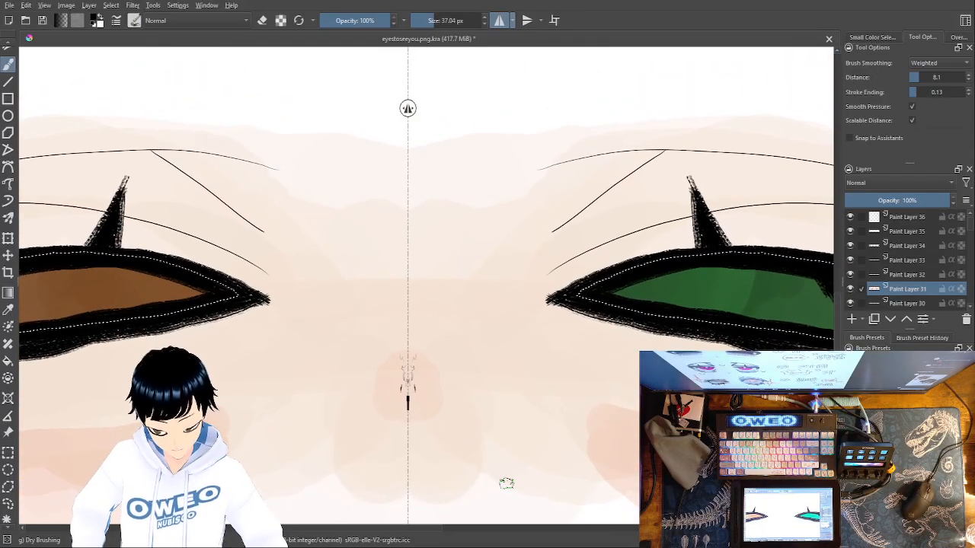
pyautogui.moveTo(692, 432)
pyautogui.mouseDown()
pyautogui.moveTo(556, 442)
pyautogui.moveTo(480, 470)
pyautogui.mouseUp()
# Try trimming the lower eye outline with the Eraser Small preset at 25 px, and undo the erasing and the lower thickening
pyautogui.rightClick(616, 380)
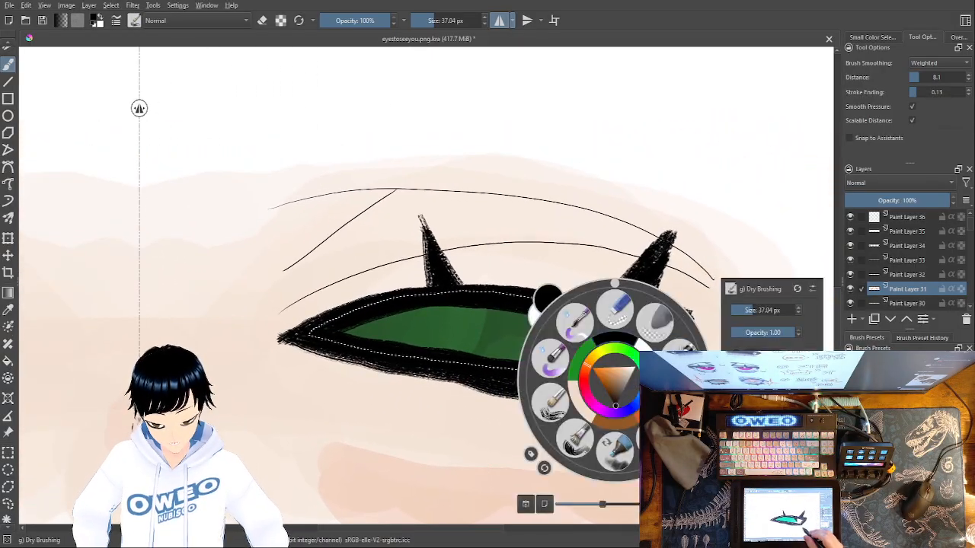
pyautogui.click(608, 317)
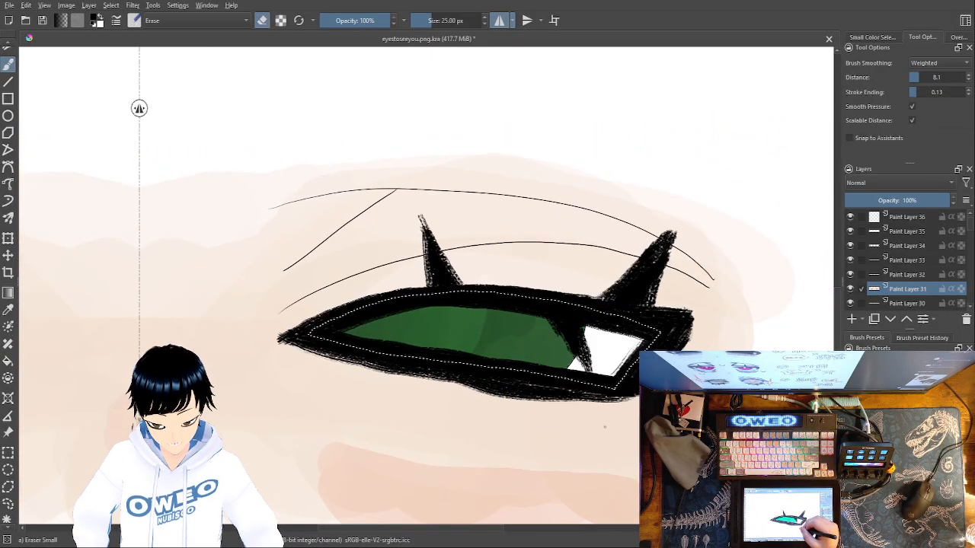
pyautogui.moveTo(591, 397); pyautogui.dragTo(602, 423)
pyautogui.moveTo(578, 392)
pyautogui.mouseDown()
pyautogui.moveTo(549, 377)
pyautogui.moveTo(533, 393)
pyautogui.moveTo(519, 377)
pyautogui.moveTo(482, 384)
pyautogui.mouseUp()
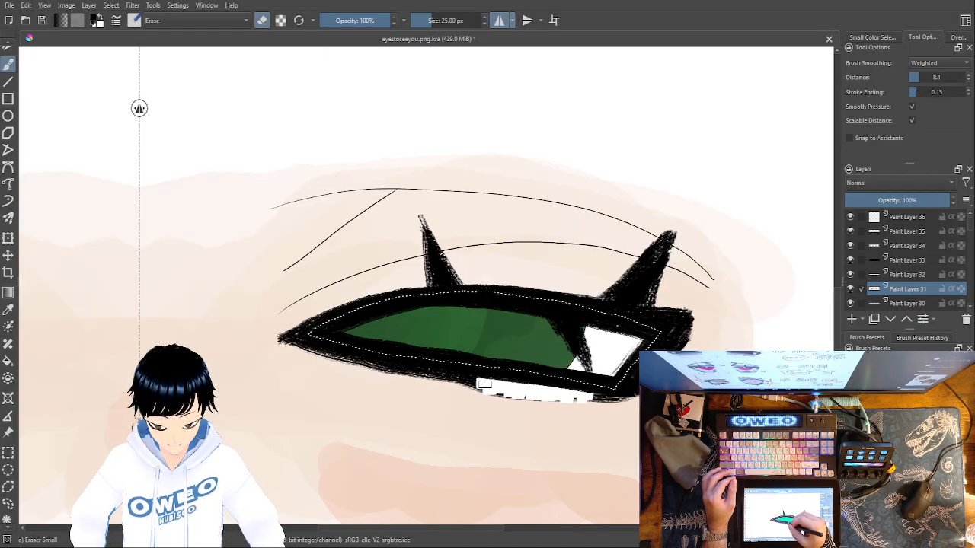
pyautogui.hotkey('ctrl', 'z')
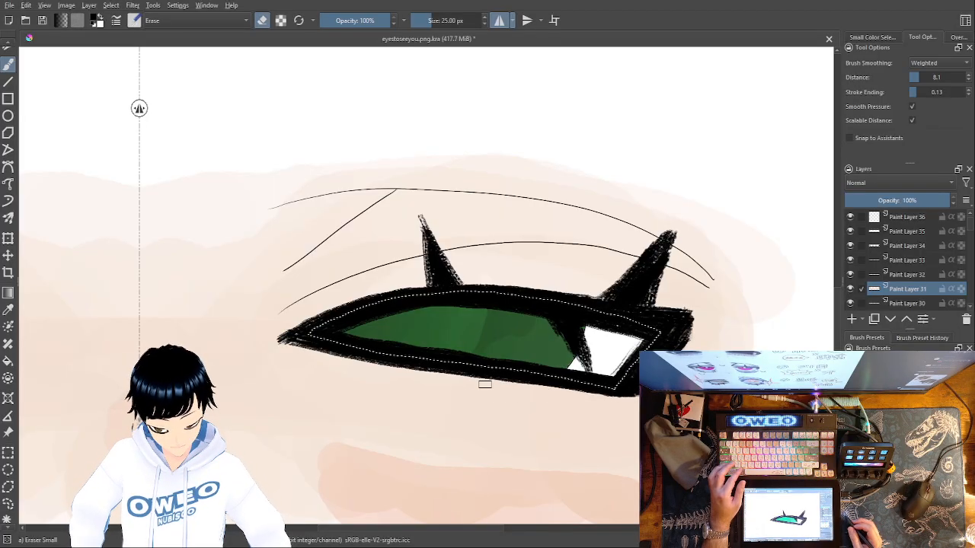
# Clear the selection around the eye shapes and make Paint Layer 36 the active layer
pyautogui.moveTo(485, 385); pyautogui.dragTo(555, 365)
pyautogui.moveTo(210, 396); pyautogui.dragTo(276, 377)
pyautogui.click(111, 6)
pyautogui.click(117, 25)
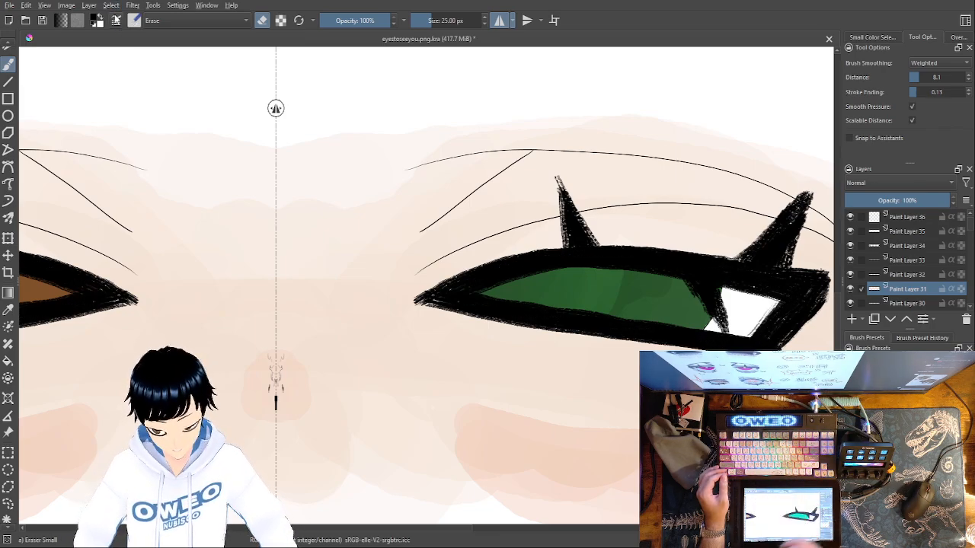
pyautogui.click(909, 219)
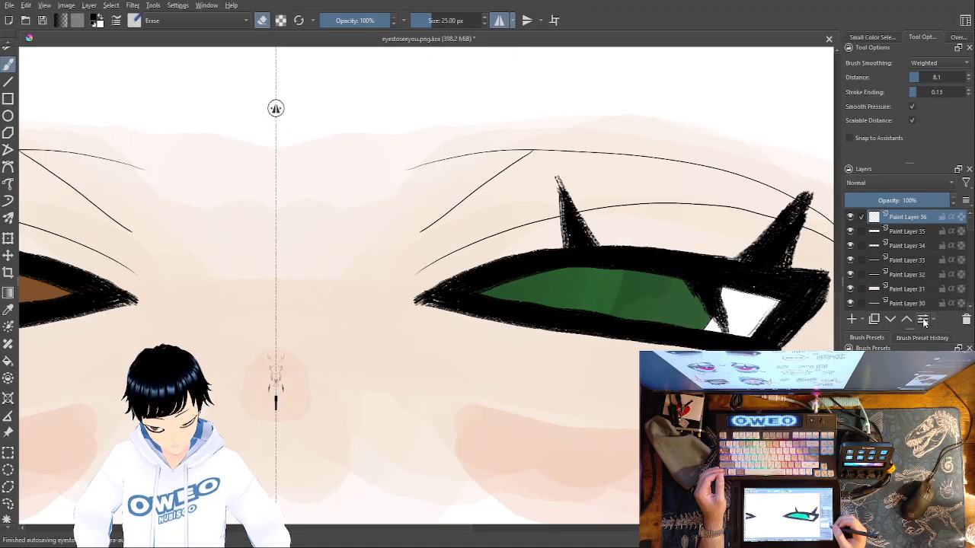
# Examine the finished brown and green eyes up close and within the whole sheet, comparing them with the other eye pairs
pyautogui.moveTo(717, 492); pyautogui.dragTo(775, 411)
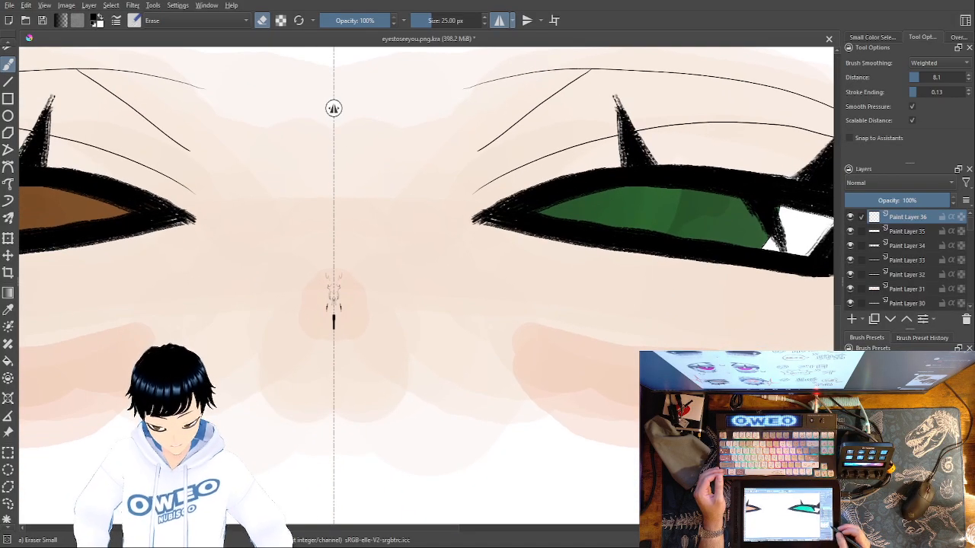
pyautogui.hotkey('ctrl', '-')
pyautogui.hotkey('ctrl', '-')
pyautogui.hotkey('ctrl', '-')
pyautogui.hotkey('ctrl', '-')
pyautogui.hotkey('ctrl', '-')
pyautogui.hotkey('ctrl', '-')
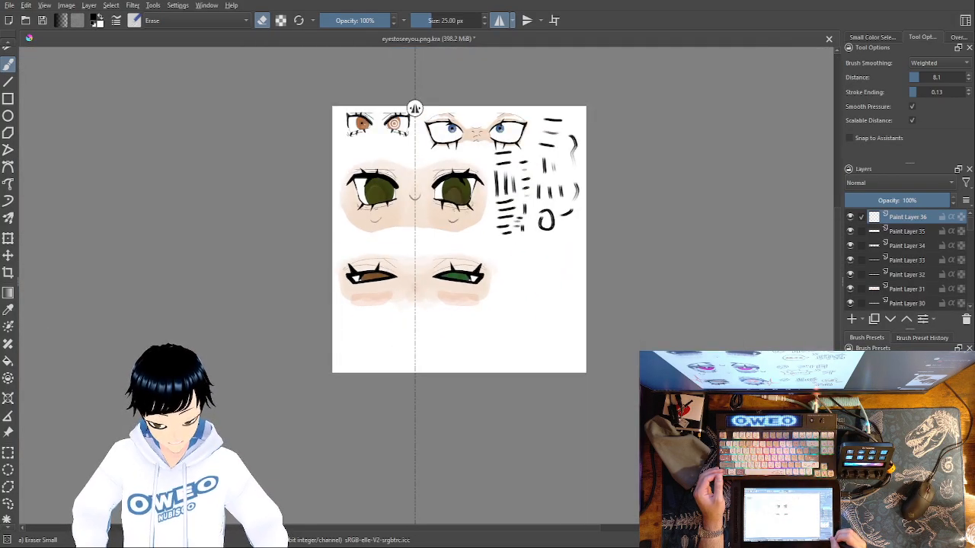
pyautogui.hotkey('ctrl', '+')
pyautogui.hotkey('ctrl', '+')
pyautogui.hotkey('ctrl', '+')
pyautogui.hotkey('ctrl', '+')
pyautogui.hotkey('ctrl', '+')
pyautogui.hotkey('ctrl', '+')
pyautogui.hotkey('ctrl', '+')
pyautogui.hotkey('ctrl', '+')
pyautogui.hotkey('ctrl', '+')
pyautogui.hotkey('ctrl', '+')
pyautogui.hotkey('ctrl', '+')
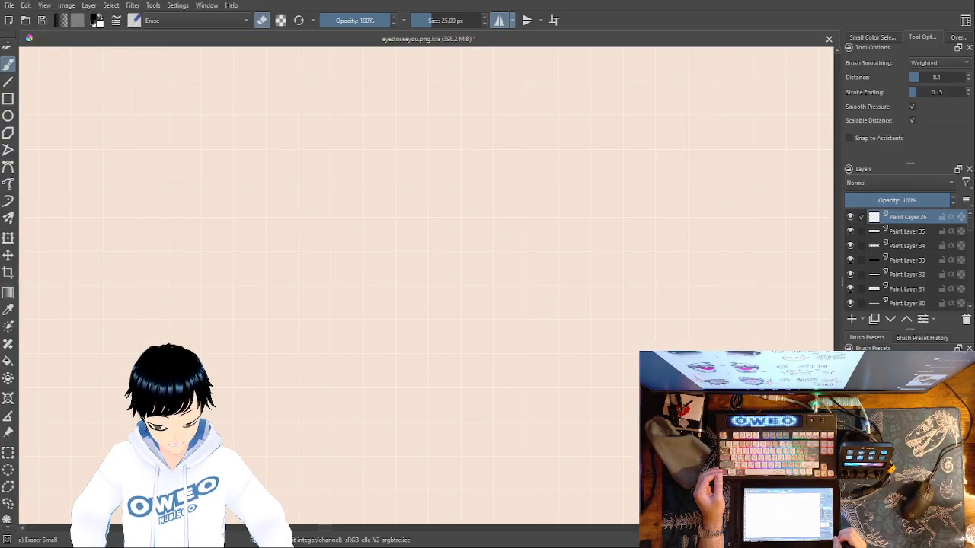
pyautogui.hotkey('ctrl', '-')
pyautogui.hotkey('ctrl', '-')
pyautogui.hotkey('ctrl', '-')
pyautogui.hotkey('ctrl', '-')
pyautogui.hotkey('ctrl', '-')
pyautogui.hotkey('ctrl', '-')
pyautogui.hotkey('ctrl', '-')
pyautogui.hotkey('ctrl', '-')
pyautogui.hotkey('ctrl', '-')
pyautogui.hotkey('ctrl', '-')
pyautogui.hotkey('ctrl', '-')
pyautogui.hotkey('ctrl', '-')
pyautogui.hotkey('ctrl', '-')
pyautogui.hotkey('ctrl', '-')
pyautogui.hotkey('ctrl', '-')
pyautogui.hotkey('ctrl', '-')
pyautogui.hotkey('ctrl', '-')
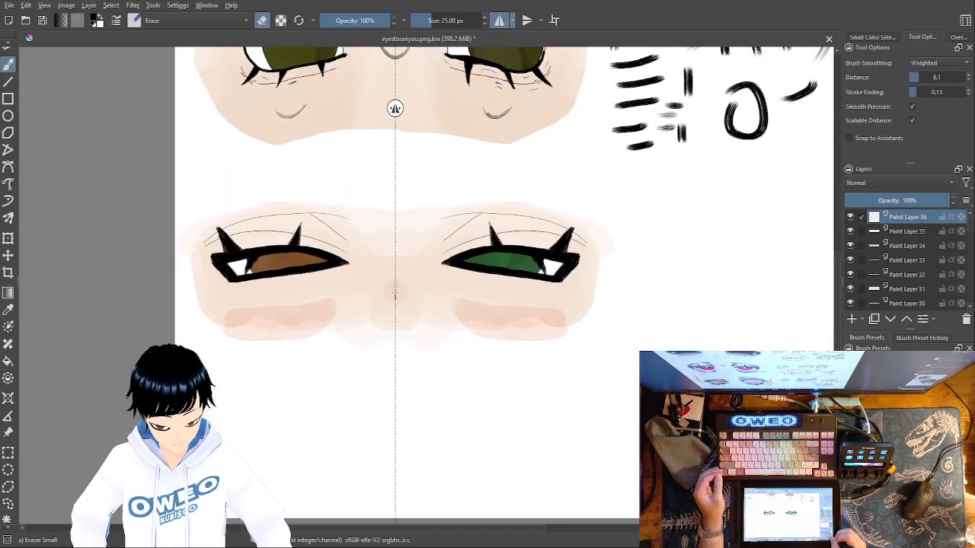
pyautogui.hotkey('ctrl', '+')
pyautogui.hotkey('ctrl', '+')
pyautogui.hotkey('ctrl', '+')
pyautogui.hotkey('ctrl', '-')
pyautogui.hotkey('ctrl', '-')
pyautogui.hotkey('ctrl', '-')
pyautogui.hotkey('ctrl', '+')
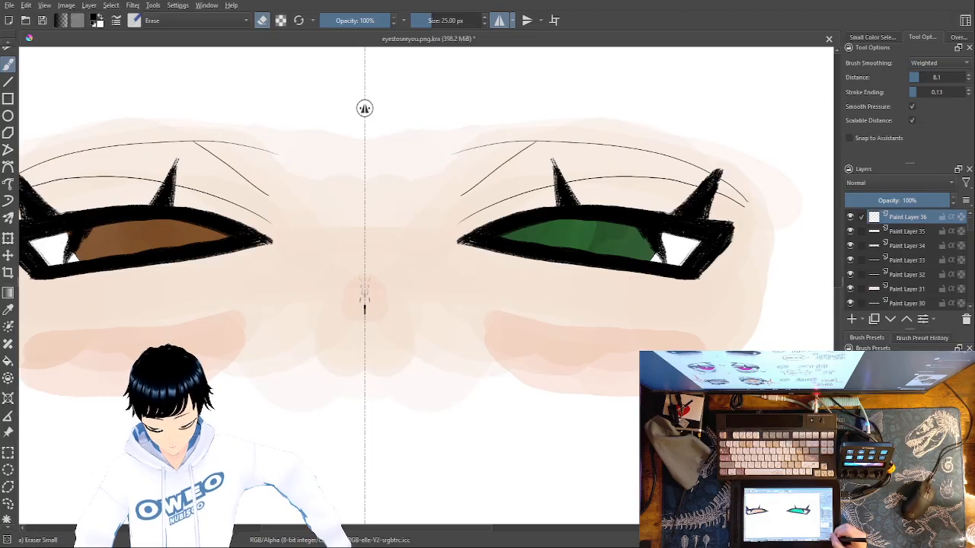
pyautogui.hotkey('ctrl', '-')
pyautogui.hotkey('ctrl', '-')
pyautogui.hotkey('ctrl', '-')
pyautogui.hotkey('ctrl', '-')
pyautogui.hotkey('ctrl', '-')
pyautogui.hotkey('ctrl', '+')
pyautogui.hotkey('ctrl', '+')
pyautogui.hotkey('ctrl', '+')
pyautogui.hotkey('ctrl', '+')
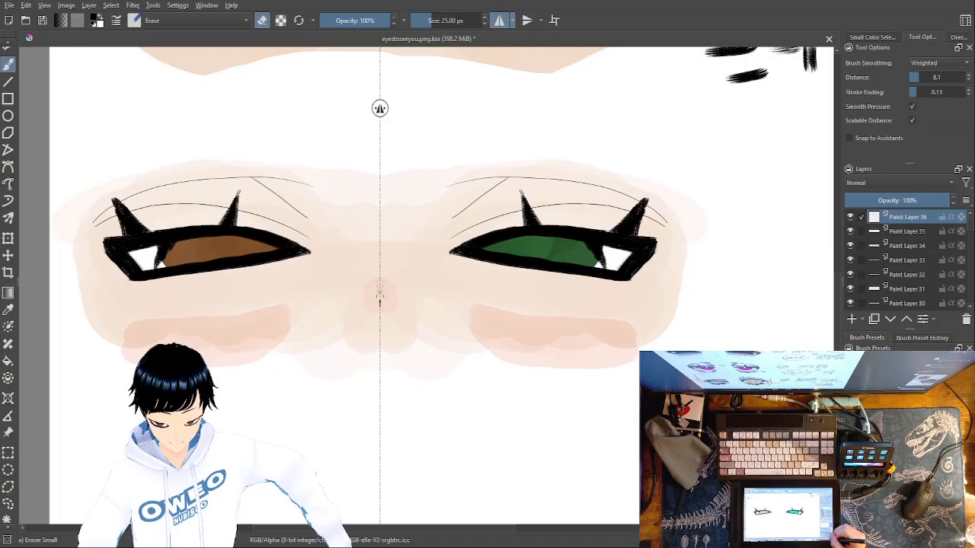
pyautogui.hotkey('ctrl', '+')
pyautogui.hotkey('ctrl', '+')
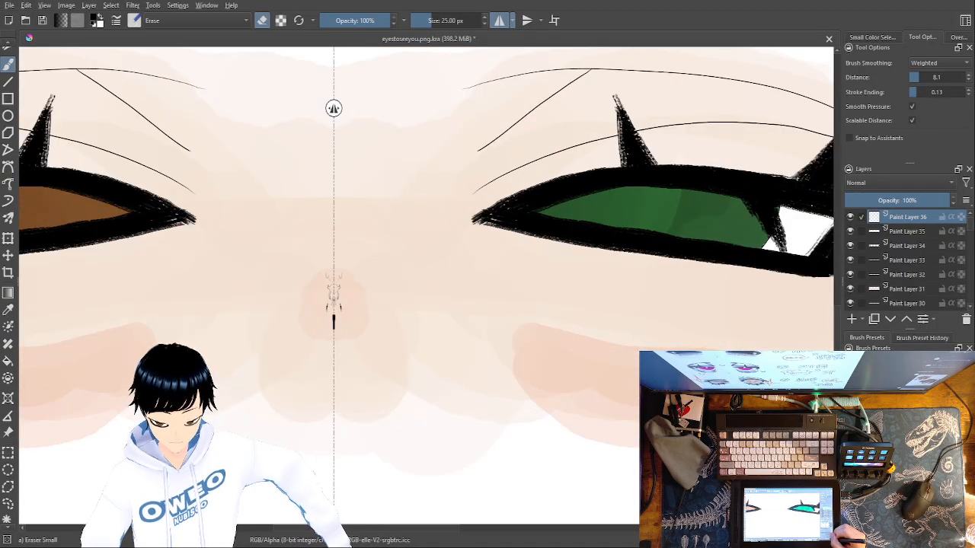
pyautogui.hotkey('ctrl', '-')
pyautogui.hotkey('ctrl', '-')
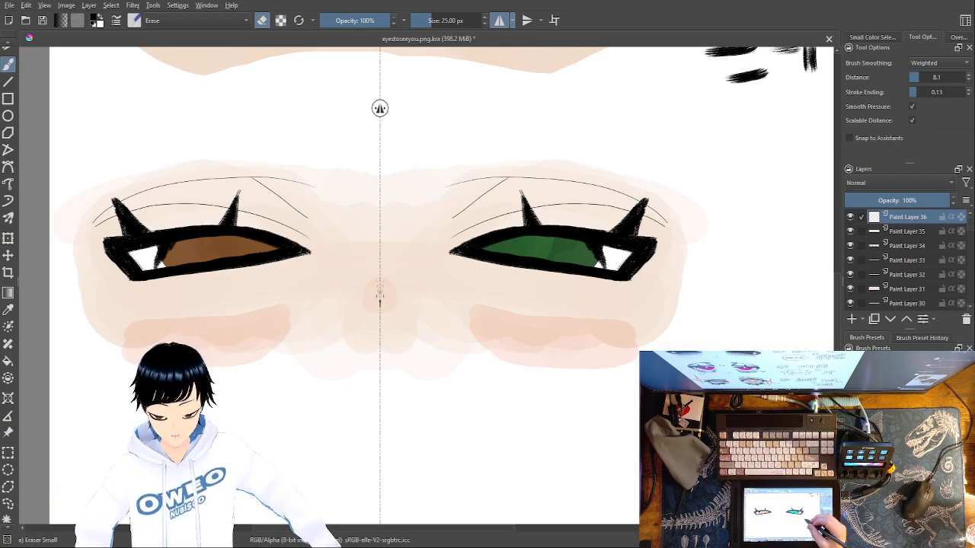
# Try drawing wavy creases beneath both eyes with the Dry Brushing preset at 45% opacity and 37.04 px, and undo them
pyautogui.rightClick(620, 297)
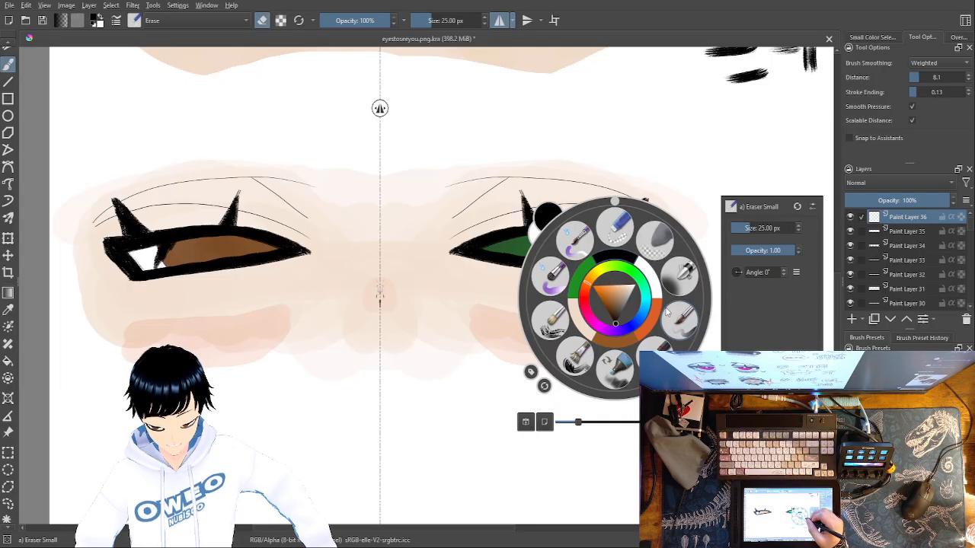
pyautogui.click(653, 356)
pyautogui.rightClick(638, 286)
pyautogui.click(650, 263)
pyautogui.rightClick(616, 276)
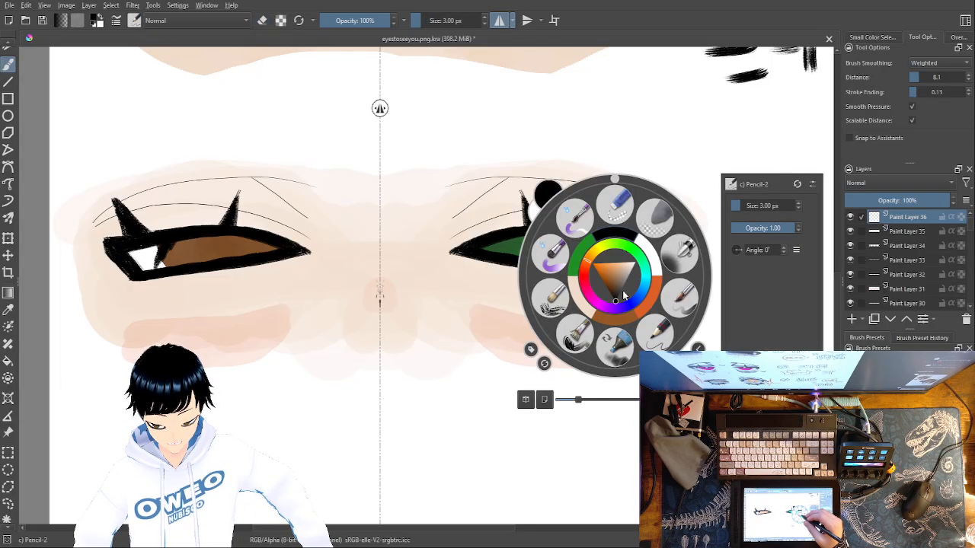
pyautogui.click(557, 304)
pyautogui.rightClick(617, 297)
pyautogui.moveTo(777, 245); pyautogui.dragTo(759, 248)
pyautogui.click(486, 290)
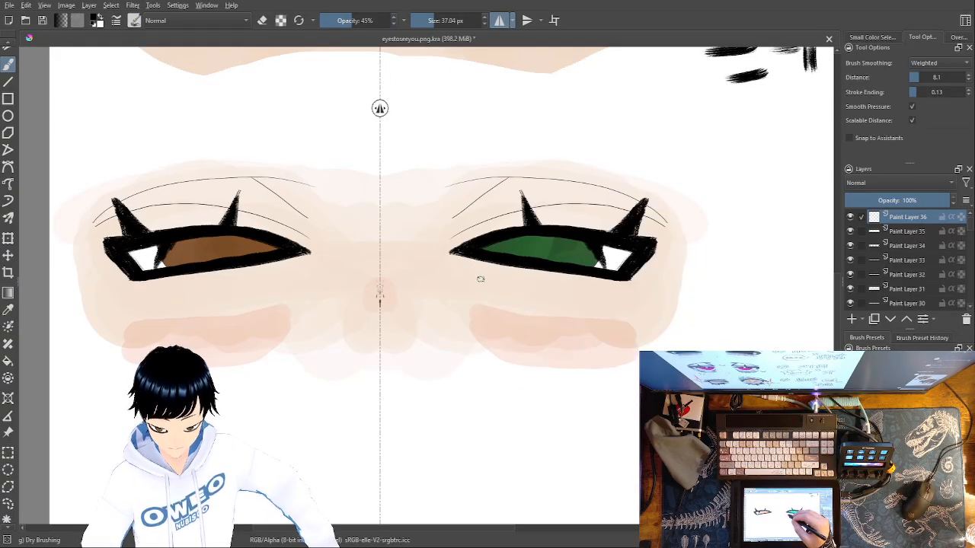
pyautogui.moveTo(603, 291); pyautogui.dragTo(468, 277)
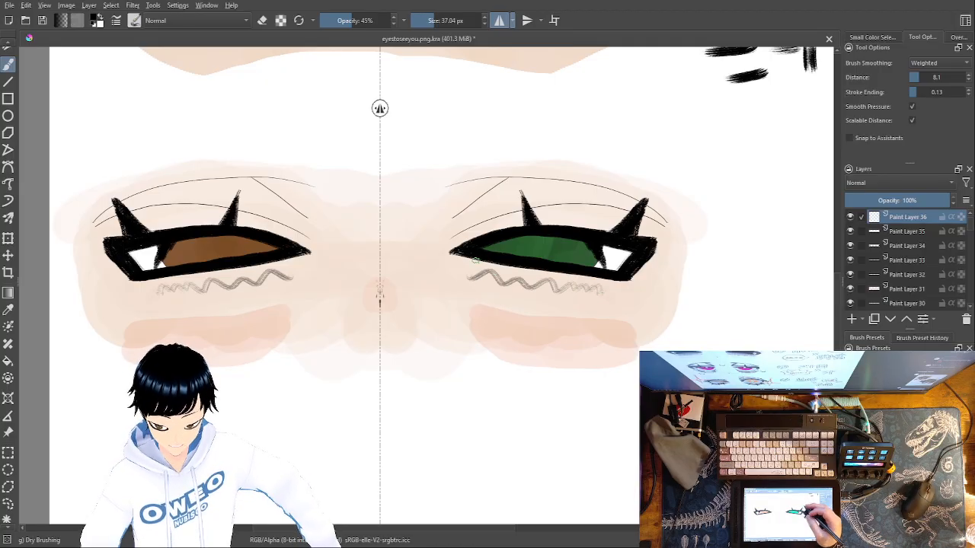
pyautogui.hotkey('ctrl', 'z')
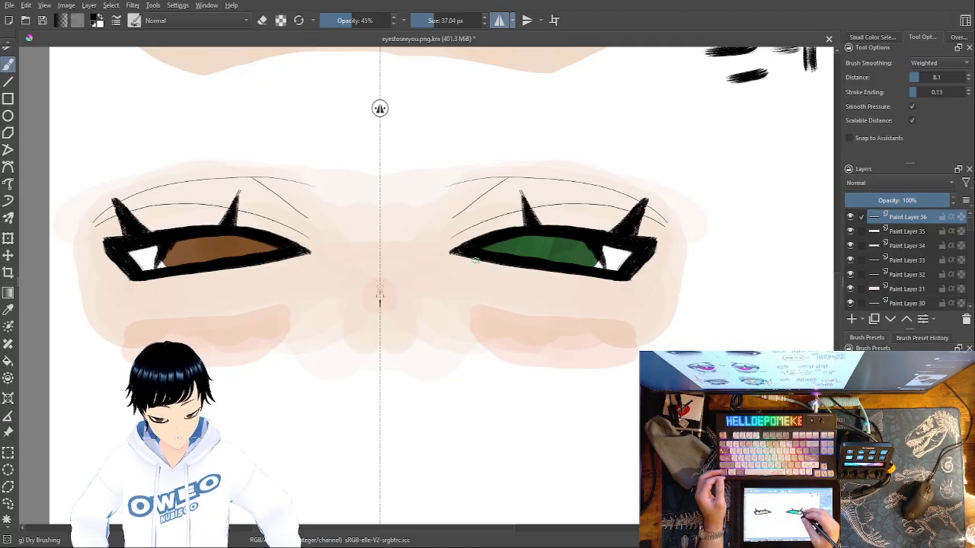
# Switch the brush to the Pencil-2 preset at 3 px and bring the blank area below the eyes into view
pyautogui.rightClick(551, 374)
pyautogui.click(597, 426)
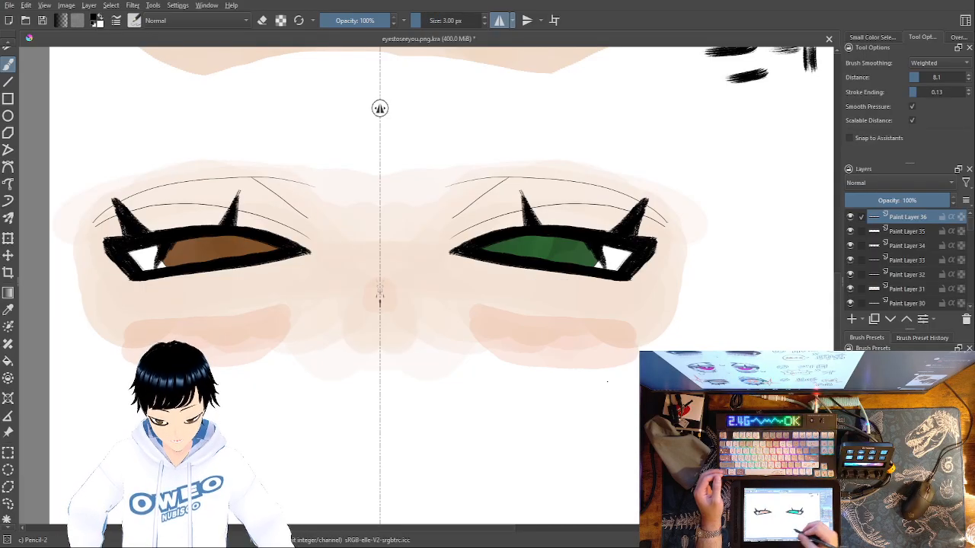
pyautogui.moveTo(571, 384)
pyautogui.mouseDown()
pyautogui.moveTo(498, 370)
pyautogui.moveTo(607, 302)
pyautogui.moveTo(625, 313)
pyautogui.mouseUp()
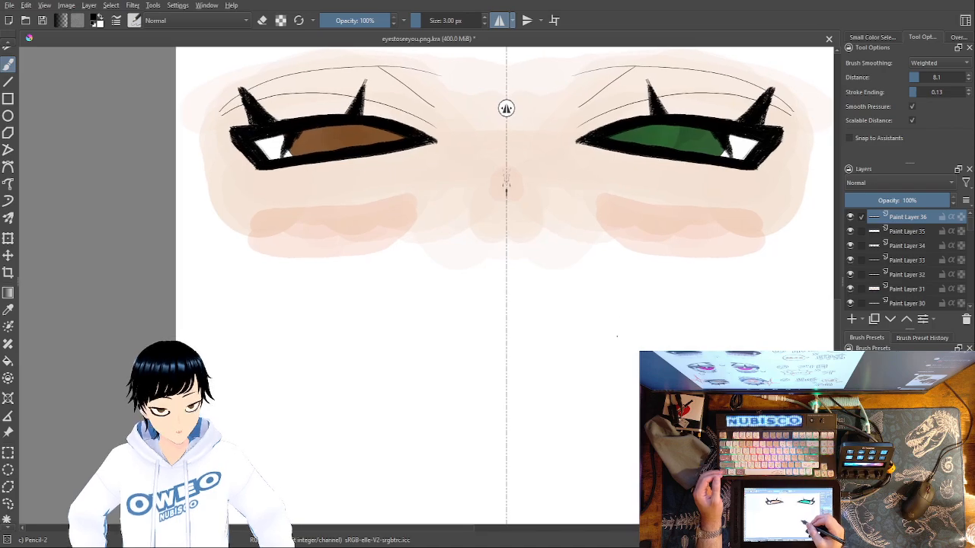
pyautogui.moveTo(593, 357)
pyautogui.mouseDown()
pyautogui.moveTo(594, 328)
pyautogui.moveTo(592, 344)
pyautogui.mouseUp()
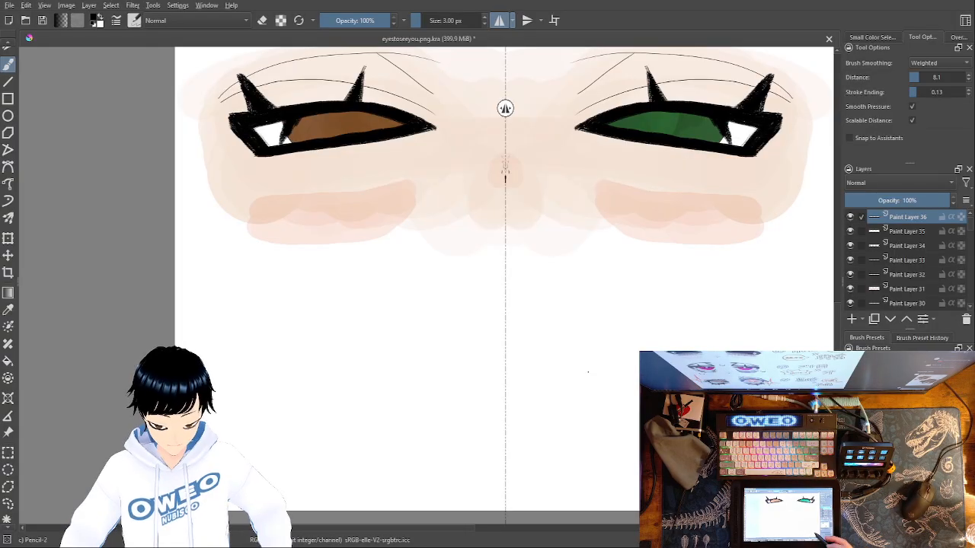
pyautogui.moveTo(588, 372); pyautogui.dragTo(564, 501)
pyautogui.moveTo(622, 467); pyautogui.dragTo(561, 534)
pyautogui.moveTo(602, 439); pyautogui.dragTo(606, 353)
pyautogui.moveTo(604, 420)
pyautogui.mouseDown()
pyautogui.moveTo(673, 338)
pyautogui.moveTo(685, 340)
pyautogui.moveTo(676, 346)
pyautogui.mouseUp()
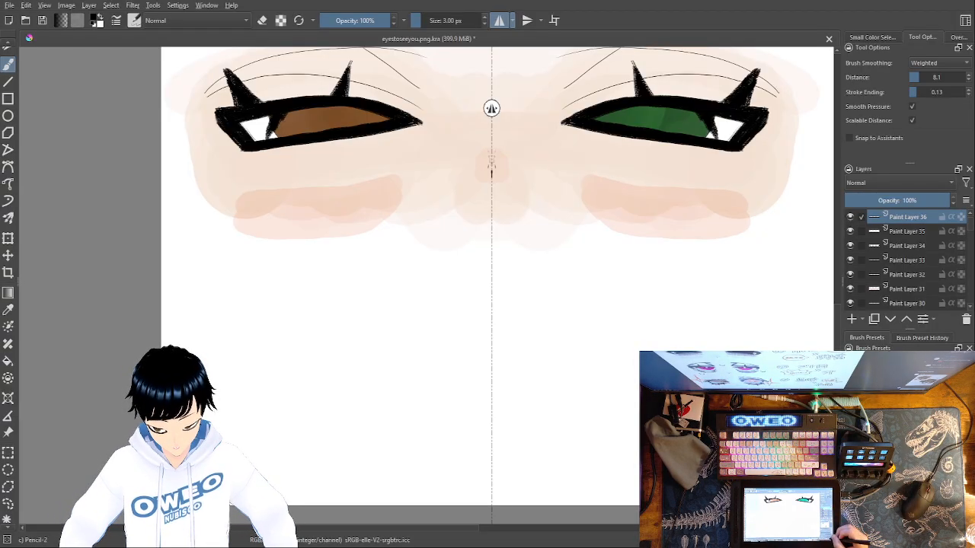
# Select Paint Layers 30 to 36 of the new eye pair and group them
pyautogui.hotkey('ctrl', '-')
pyautogui.hotkey('ctrl', '-')
pyautogui.hotkey('ctrl', '-')
pyautogui.hotkey('ctrl', '-')
pyautogui.hotkey('ctrl', '+')
pyautogui.hotkey('ctrl', '+')
pyautogui.hotkey('ctrl', '+')
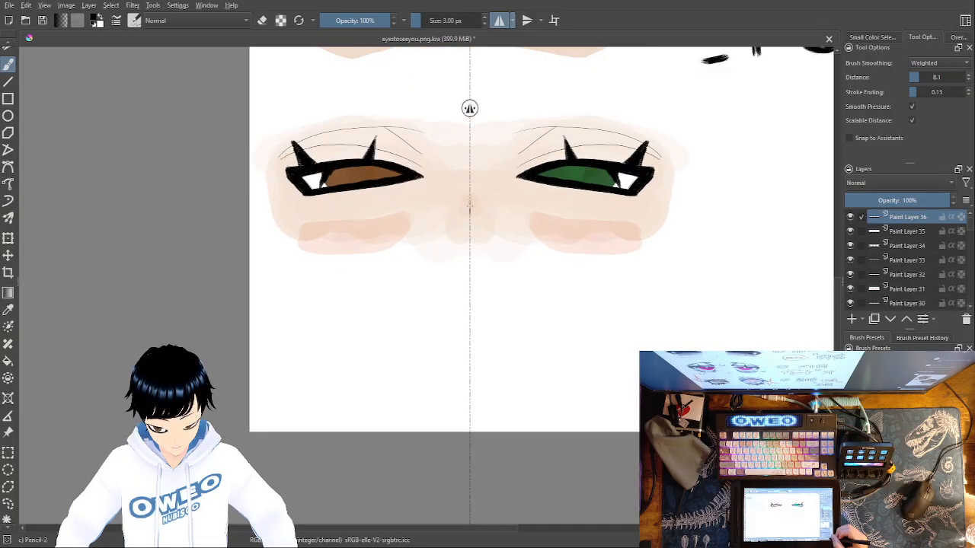
pyautogui.moveTo(865, 220); pyautogui.dragTo(864, 306)
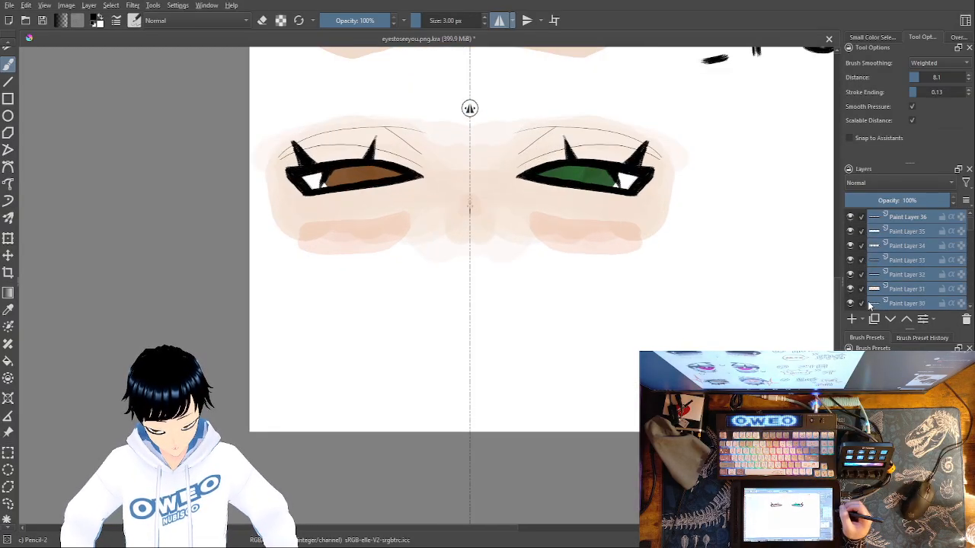
pyautogui.scroll(-2, 970, 228)
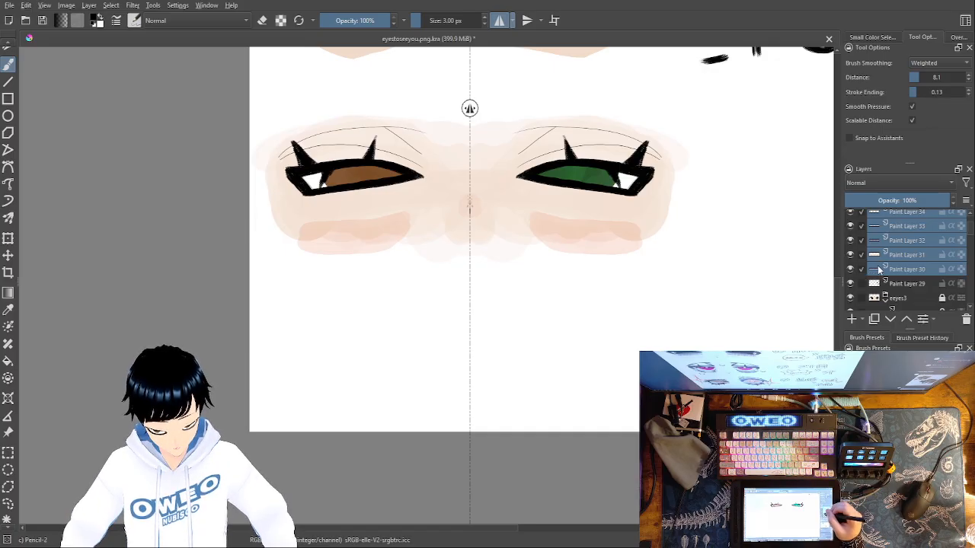
pyautogui.scroll(1, 971, 238)
pyautogui.moveTo(973, 232)
pyautogui.mouseDown()
pyautogui.moveTo(973, 249)
pyautogui.moveTo(973, 233)
pyautogui.mouseUp()
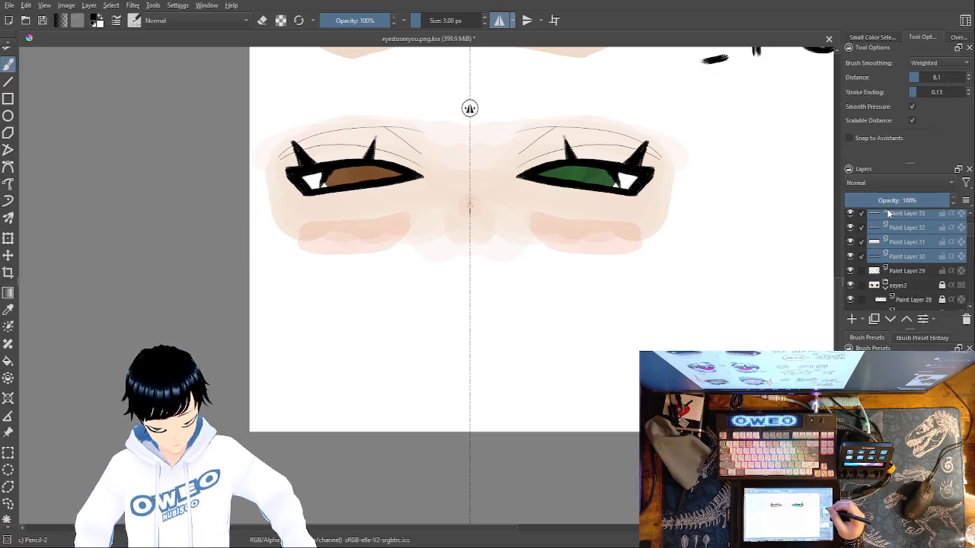
pyautogui.hotkey('ctrl', 'g')
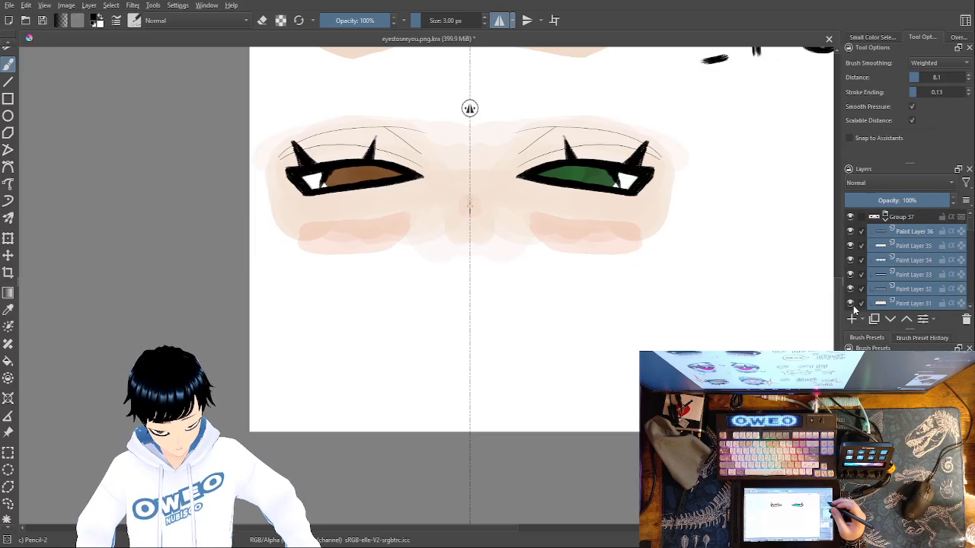
# Rename the new layer group as eyes4
pyautogui.doubleClick(905, 217)
pyautogui.write('eyes4')
pyautogui.press('Return')
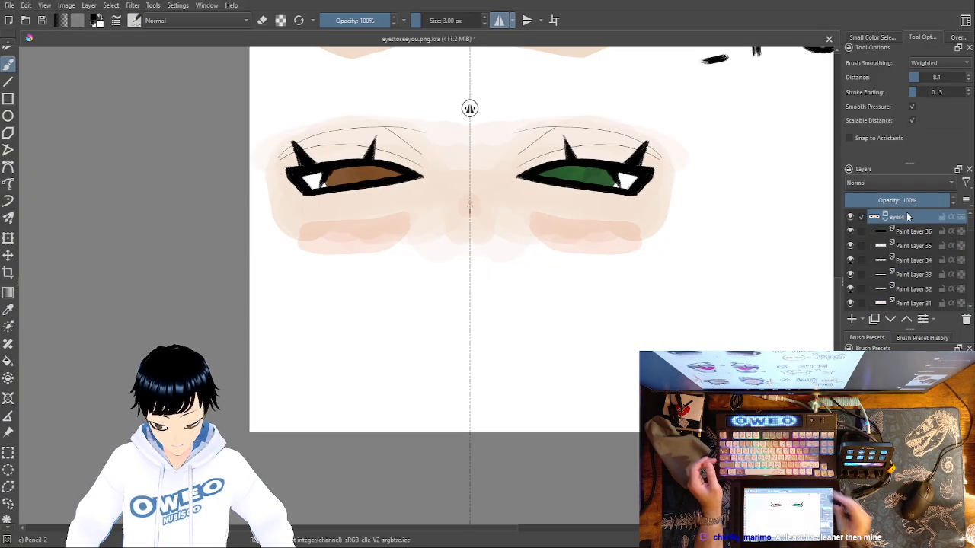
# Select the eyes4 group together with all its layers, Paint Layer 36 down to Paint Layer 30
pyautogui.click(868, 245)
pyautogui.moveTo(866, 245); pyautogui.dragTo(865, 219)
pyautogui.moveTo(868, 260); pyautogui.dragTo(866, 284)
pyautogui.keyDown('shift'); pyautogui.click(869, 303); pyautogui.keyUp('shift')
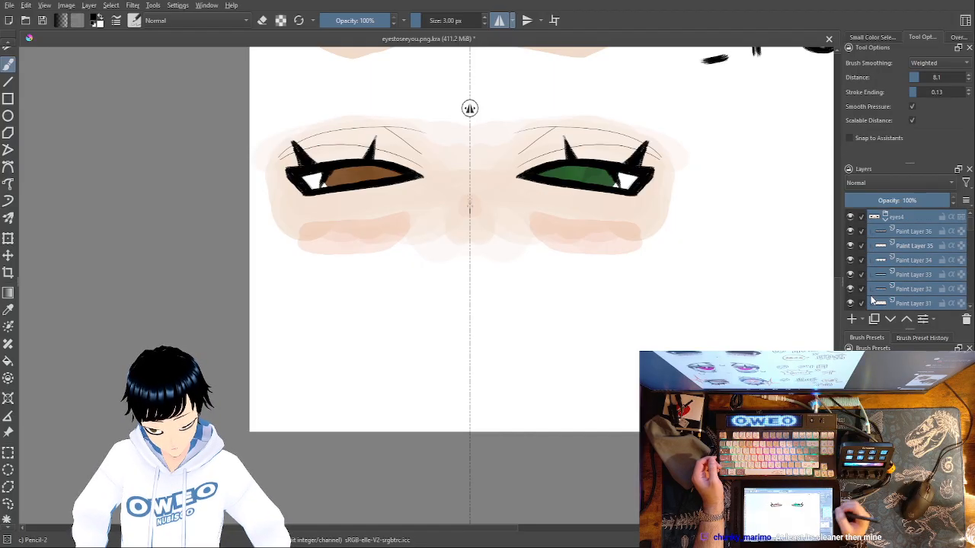
pyautogui.scroll(-1, 971, 236)
pyautogui.moveTo(971, 236); pyautogui.dragTo(970, 236)
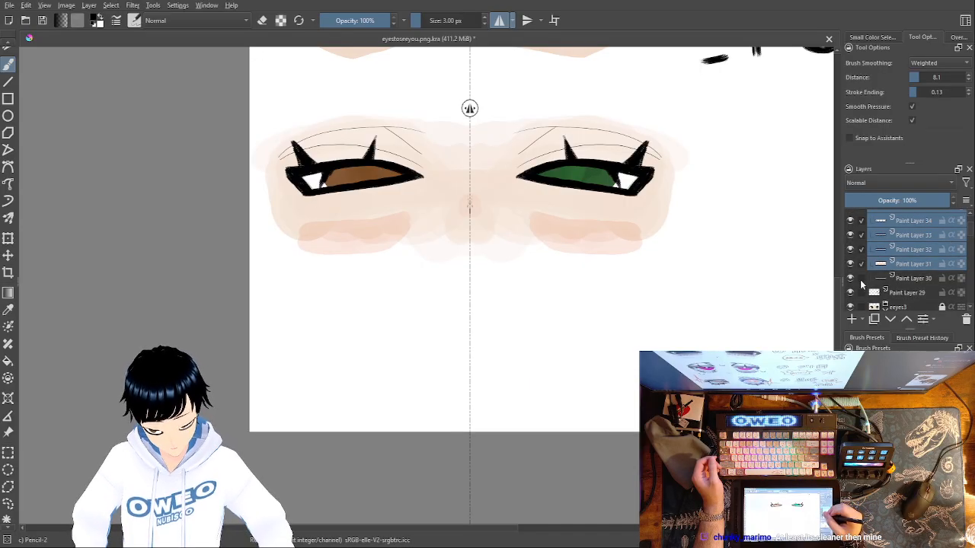
pyautogui.keyDown('shift'); pyautogui.click(862, 279); pyautogui.keyUp('shift')
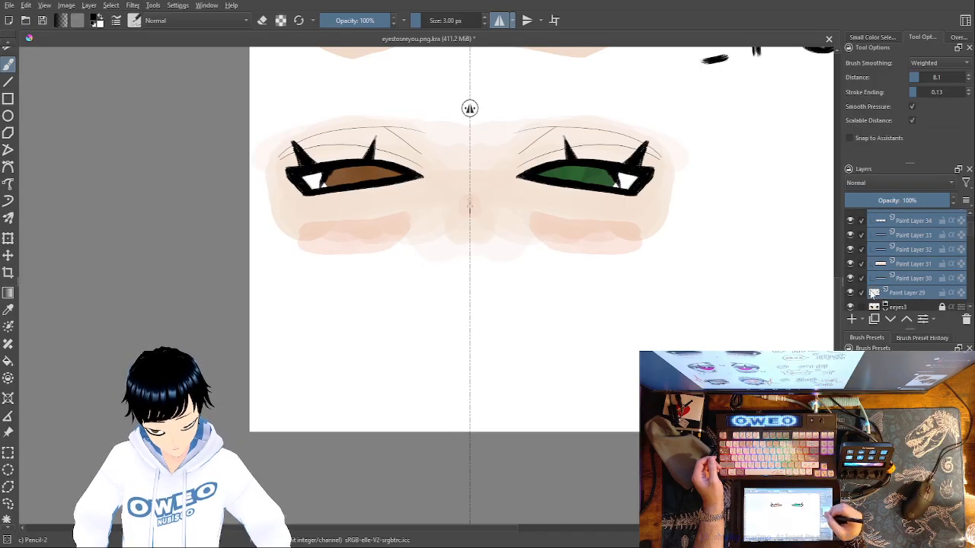
# Draw a loose selection outline around the whole brown and green eye pair, including the skin shading and blush
pyautogui.click(8, 528)
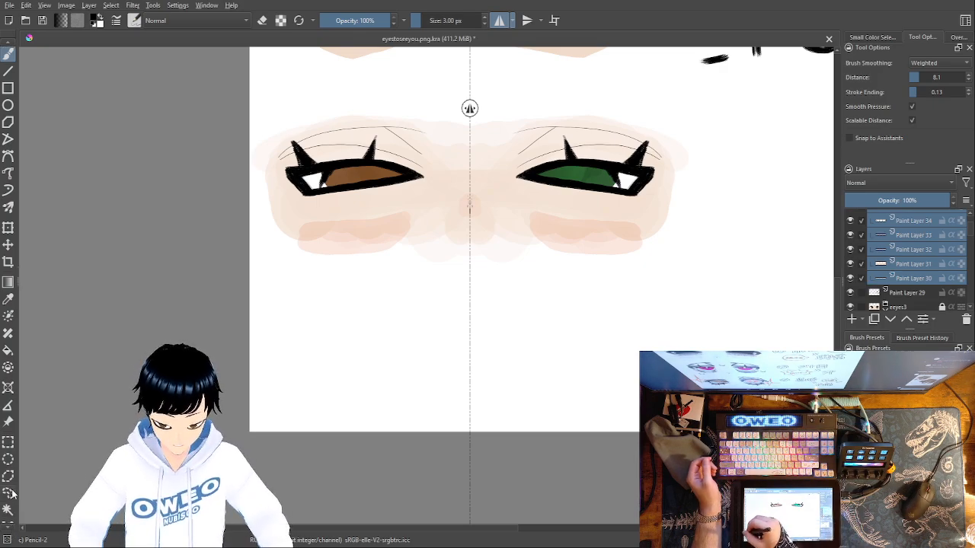
pyautogui.click(8, 491)
pyautogui.moveTo(270, 299)
pyautogui.mouseDown()
pyautogui.moveTo(256, 156)
pyautogui.moveTo(508, 79)
pyautogui.moveTo(699, 152)
pyautogui.moveTo(439, 310)
pyautogui.moveTo(263, 302)
pyautogui.mouseUp()
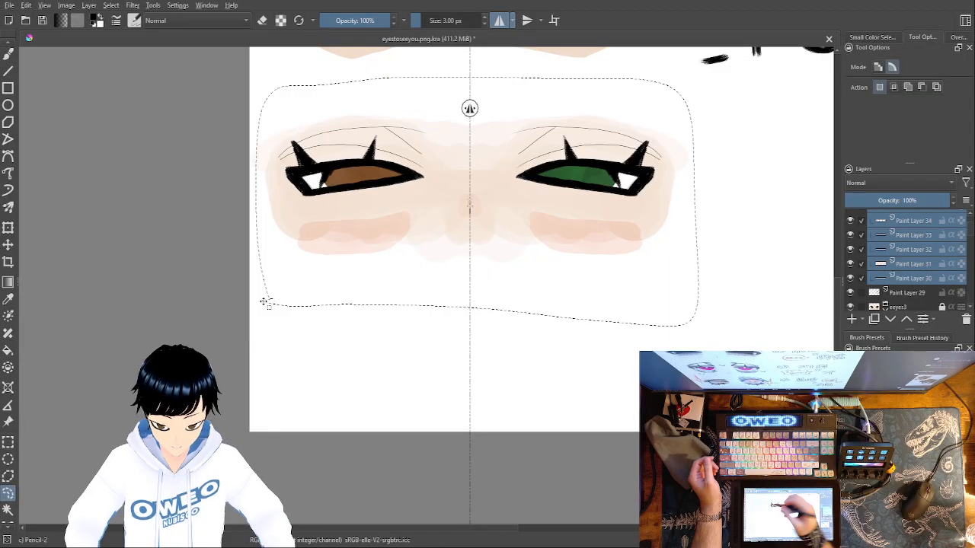
# Try to shift the selected eye artwork upward with the Move tool, and undo the move
pyautogui.press('t')
pyautogui.moveTo(570, 122); pyautogui.dragTo(570, 88)
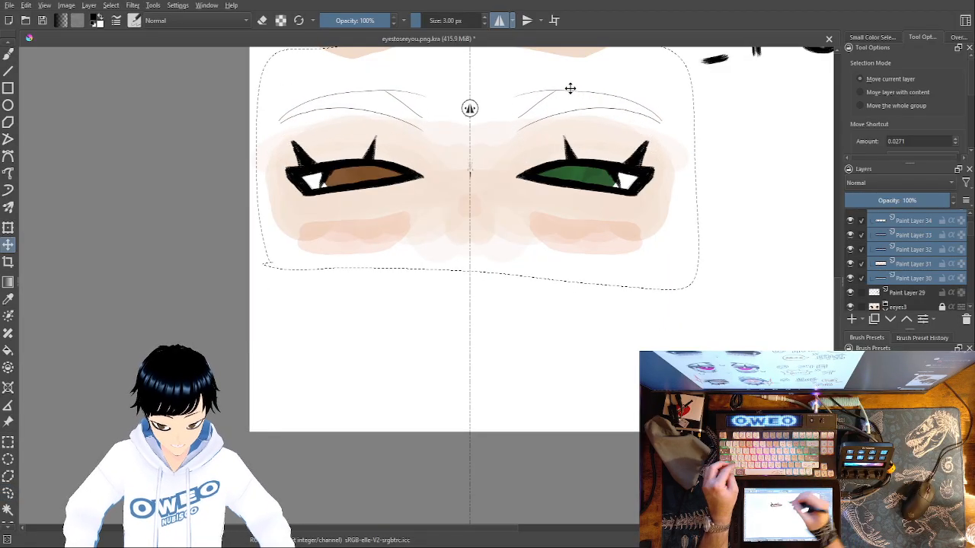
pyautogui.hotkey('ctrl', 'z')
# Transform the selected eye artwork to sit higher on the canvas, apply it, and leave only the eyes4 group selected
pyautogui.click(6, 228)
pyautogui.moveTo(621, 170); pyautogui.dragTo(621, 124)
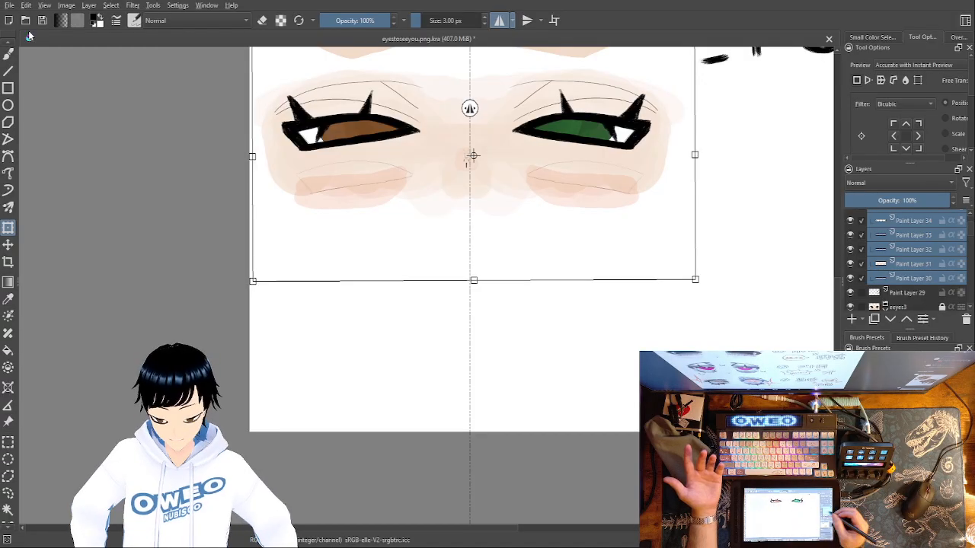
pyautogui.moveTo(864, 281); pyautogui.dragTo(861, 220)
pyautogui.moveTo(970, 251); pyautogui.dragTo(968, 230)
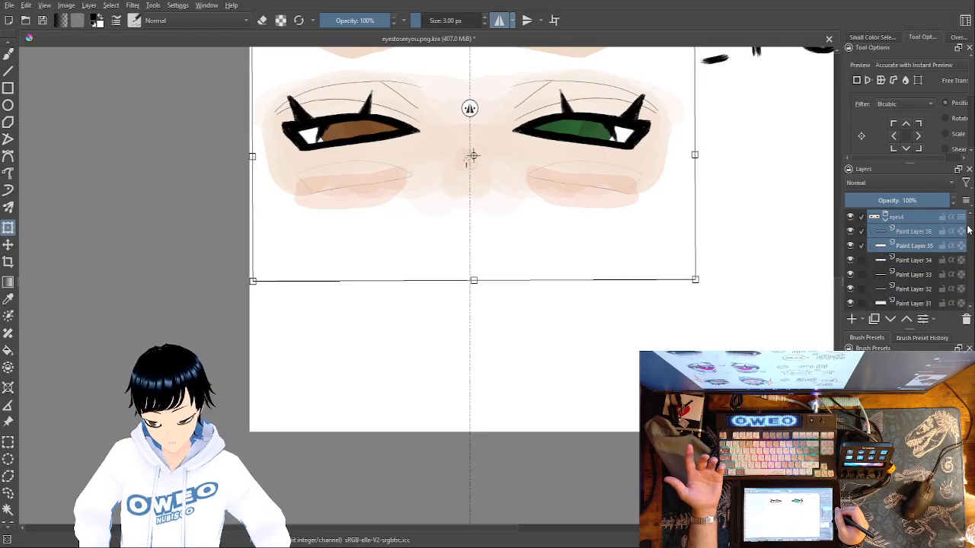
pyautogui.press('Return')
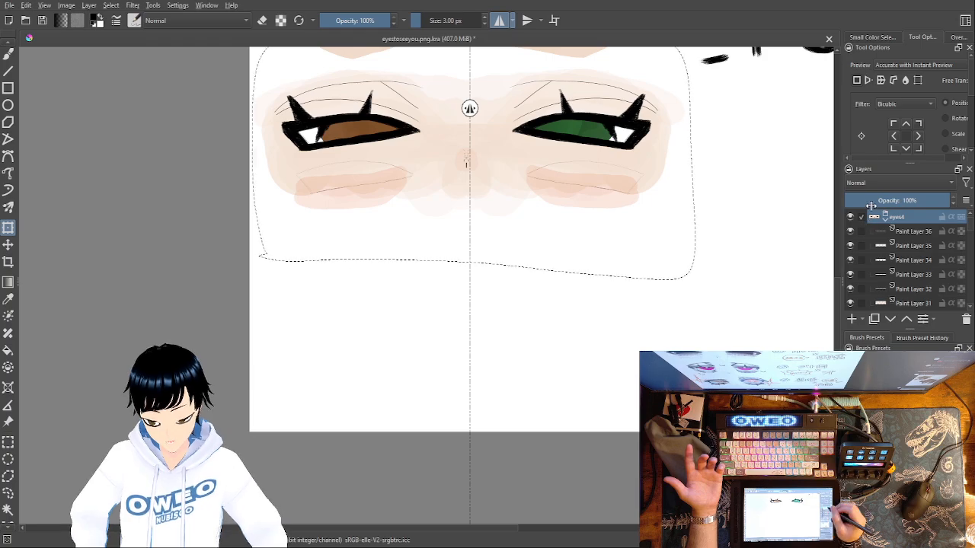
# Add a new paint layer and place it above the eyes4 group
pyautogui.click(852, 319)
pyautogui.moveTo(903, 233)
pyautogui.mouseDown()
pyautogui.moveTo(892, 222)
pyautogui.moveTo(903, 213)
pyautogui.mouseUp()
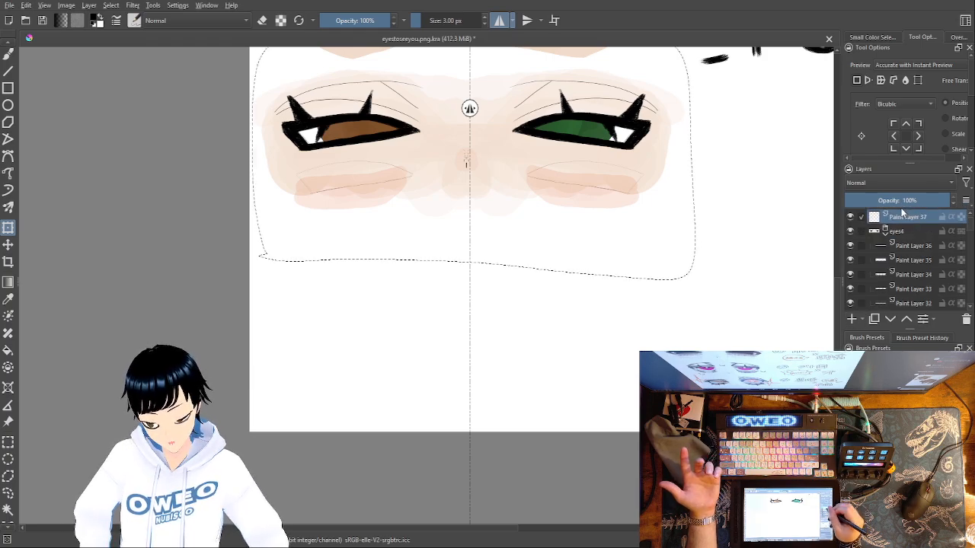
# Lock the eyes4 group, its Paint Layers 36 to 30, and Paint Layer 29 beneath it
pyautogui.click(942, 247)
pyautogui.click(942, 261)
pyautogui.click(942, 275)
pyautogui.click(942, 290)
pyautogui.scroll(-2, 960, 259)
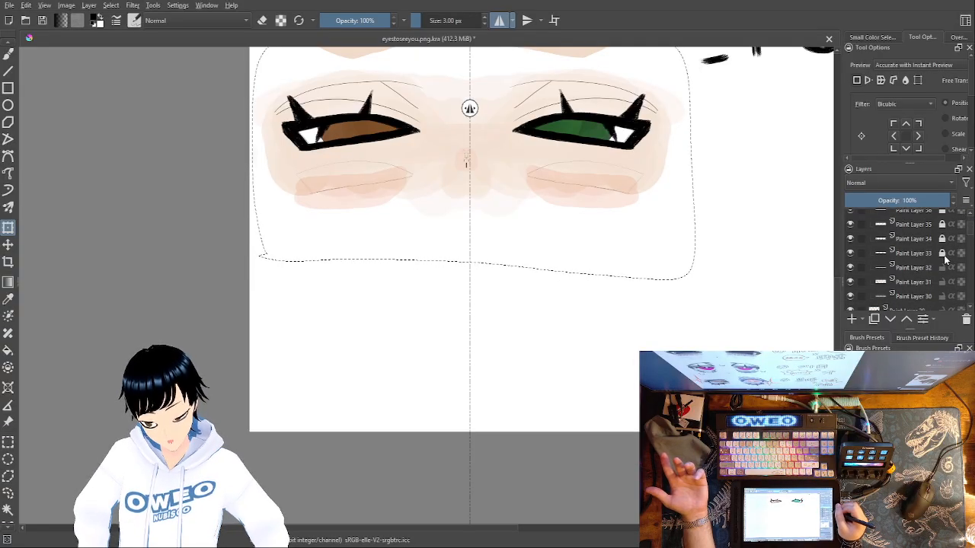
pyautogui.scroll(-3, 952, 252)
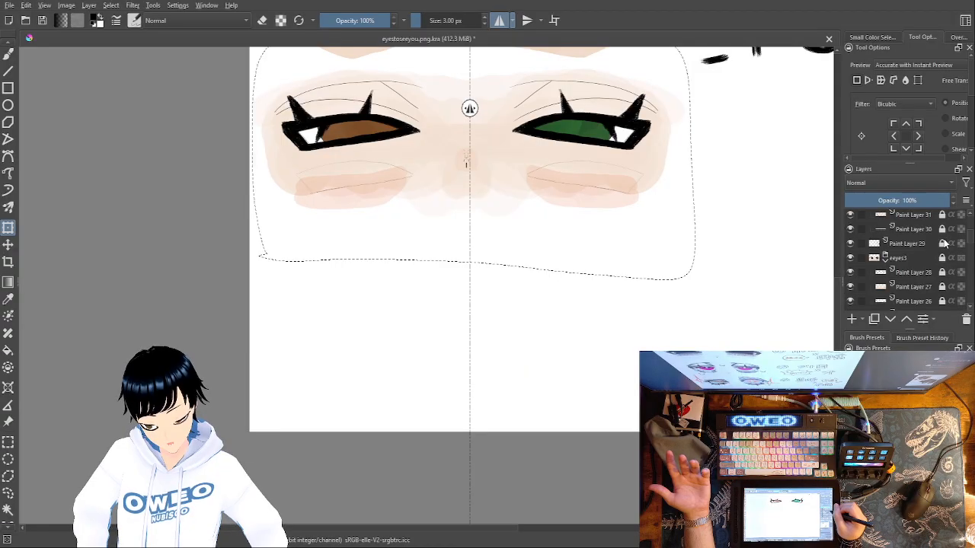
pyautogui.scroll(4, 945, 242)
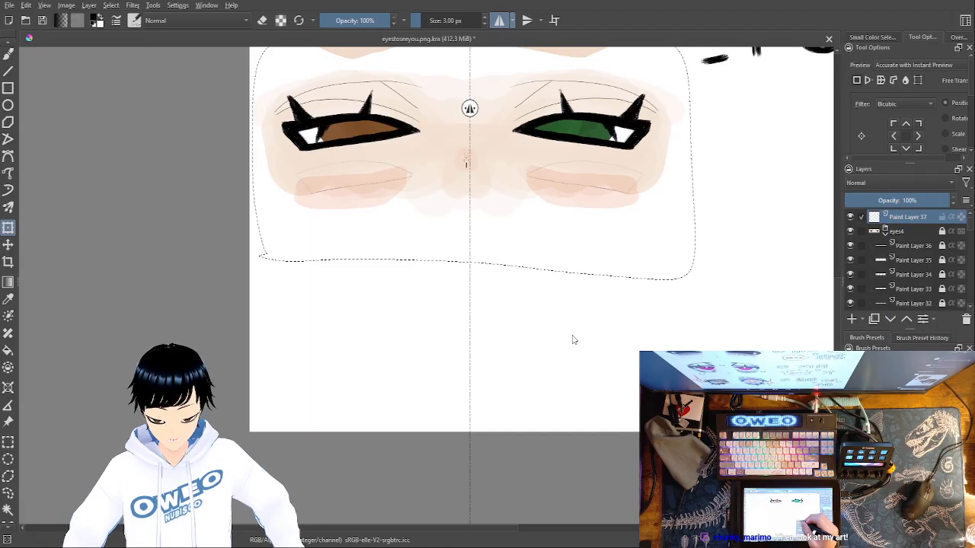
# Switch to the Freehand Brush tool and clear the selection around the eye pair
pyautogui.click(8, 54)
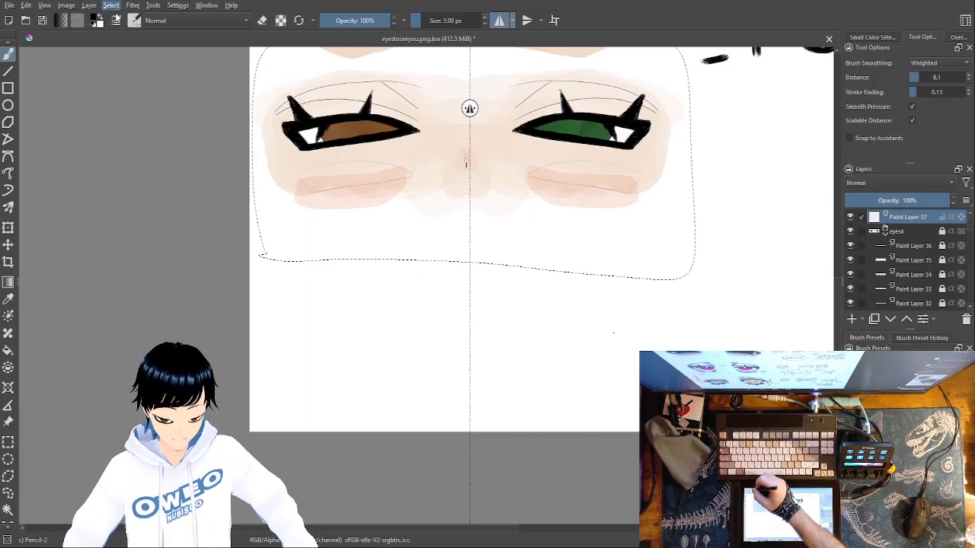
pyautogui.hotkey('ctrl', 'shift', 'a')
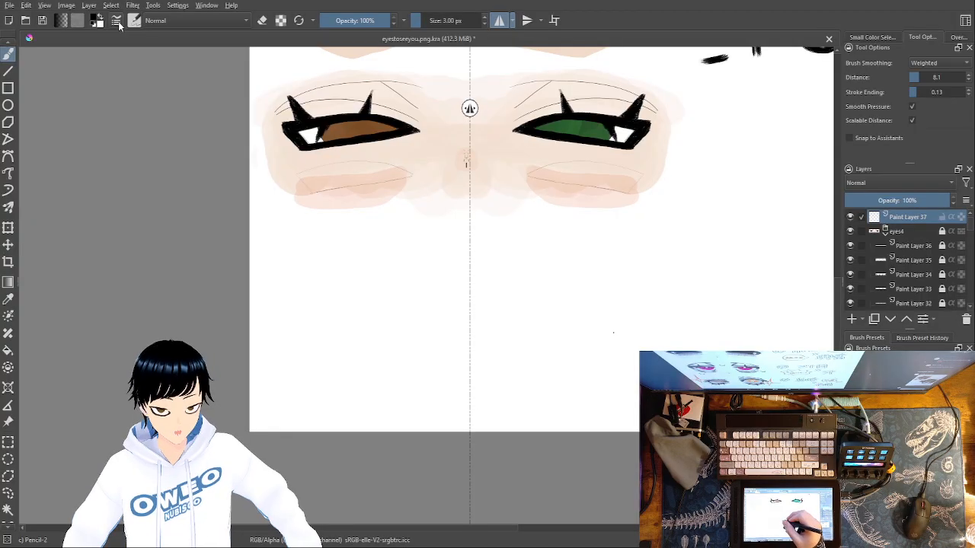
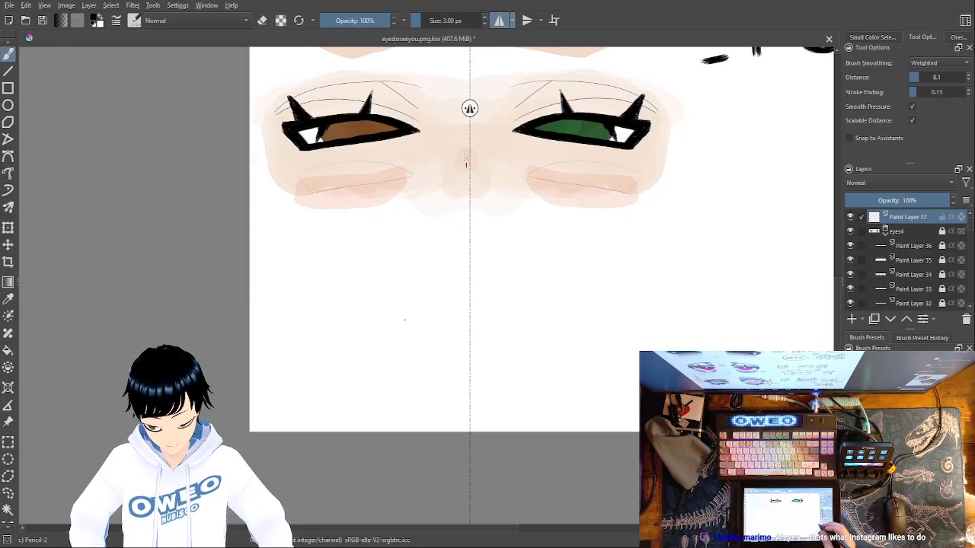
# Choose the Pencil-2 brush preset and pick black for drawing in the empty area below the eyes
pyautogui.hotkey('ctrl', '+')
pyautogui.hotkey('ctrl', '+')
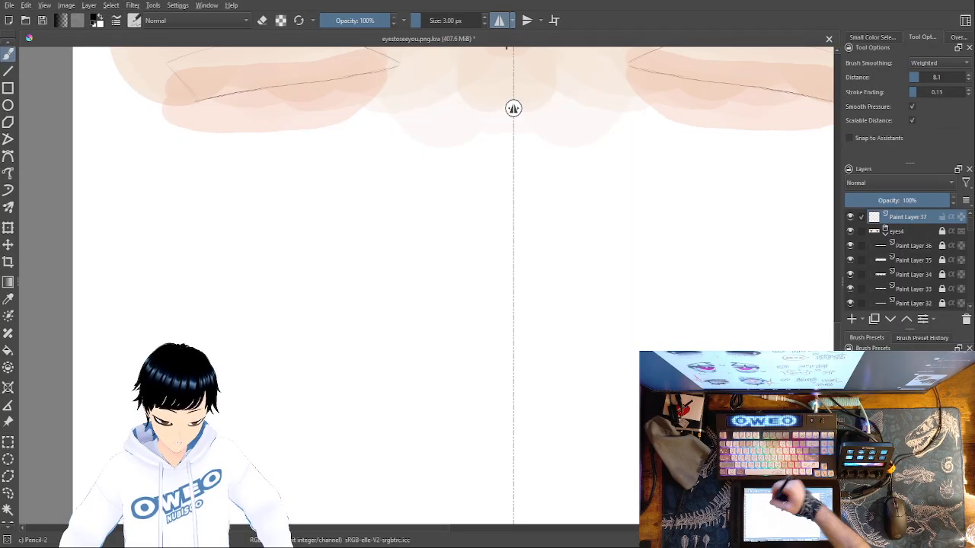
pyautogui.rightClick(360, 214)
pyautogui.click(401, 267)
pyautogui.rightClick(383, 214)
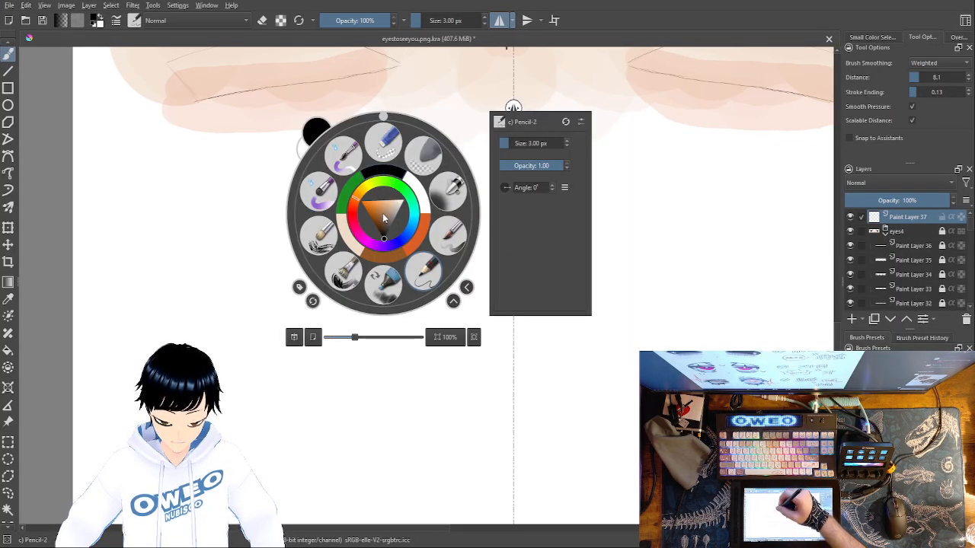
pyautogui.click(393, 167)
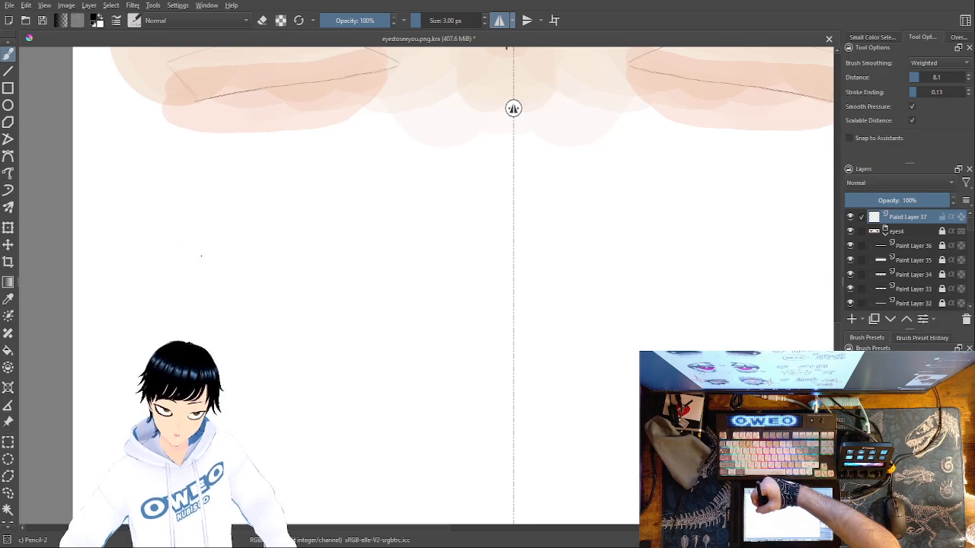
# Try several long, nearly horizontal mirrored upper-lid strokes in the blank area below the eyes, undoing each attempt
pyautogui.moveTo(285, 263); pyautogui.dragTo(419, 269)
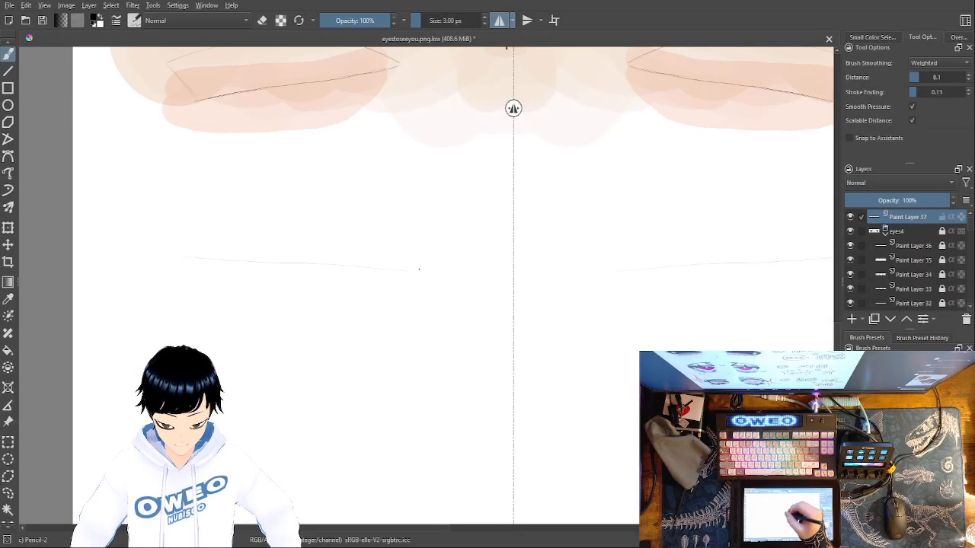
pyautogui.hotkey('ctrl', 'z')
pyautogui.moveTo(146, 282); pyautogui.dragTo(453, 268)
pyautogui.hotkey('ctrl', 'z')
pyautogui.moveTo(160, 286); pyautogui.dragTo(409, 274)
pyautogui.hotkey('ctrl', 'z')
pyautogui.moveTo(183, 288)
pyautogui.mouseDown()
pyautogui.moveTo(445, 273)
pyautogui.moveTo(192, 288)
pyautogui.moveTo(429, 288)
pyautogui.moveTo(165, 291)
pyautogui.moveTo(314, 284)
pyautogui.mouseUp()
pyautogui.hotkey('ctrl', 'z')
pyautogui.hotkey('ctrl', 'z')
pyautogui.hotkey('ctrl', 'z')
pyautogui.hotkey('ctrl', 'z')
pyautogui.hotkey('ctrl', 'z')
pyautogui.moveTo(148, 294); pyautogui.dragTo(381, 289)
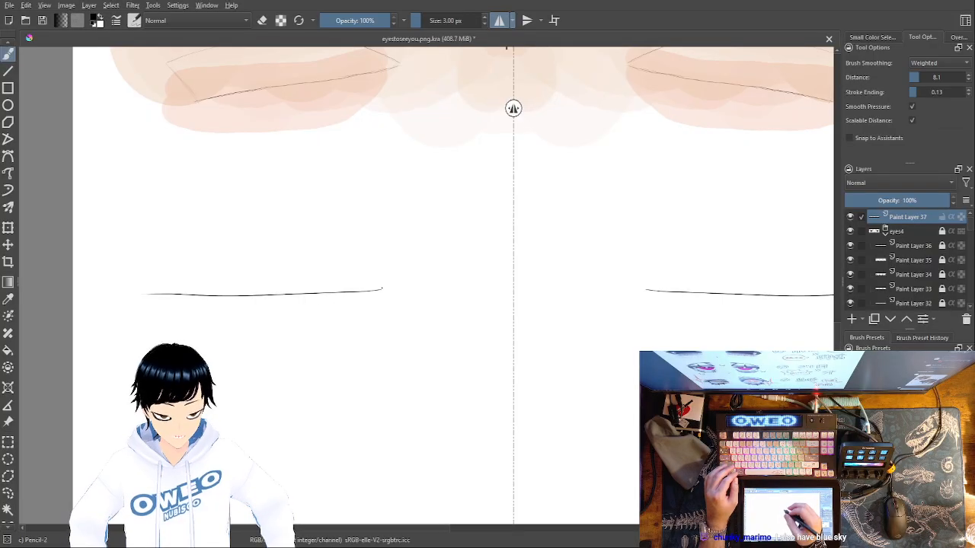
pyautogui.hotkey('ctrl', 'z')
pyautogui.moveTo(135, 293); pyautogui.dragTo(374, 286)
pyautogui.hotkey('ctrl', 'z')
pyautogui.moveTo(137, 292); pyautogui.dragTo(407, 283)
pyautogui.hotkey('ctrl', 'z')
pyautogui.moveTo(148, 290); pyautogui.dragTo(399, 279)
pyautogui.hotkey('ctrl', 'z')
pyautogui.moveTo(155, 292)
pyautogui.mouseDown()
pyautogui.moveTo(461, 279)
pyautogui.moveTo(128, 291)
pyautogui.moveTo(485, 289)
pyautogui.mouseUp()
pyautogui.hotkey('ctrl', 'z')
pyautogui.hotkey('ctrl', 'z')
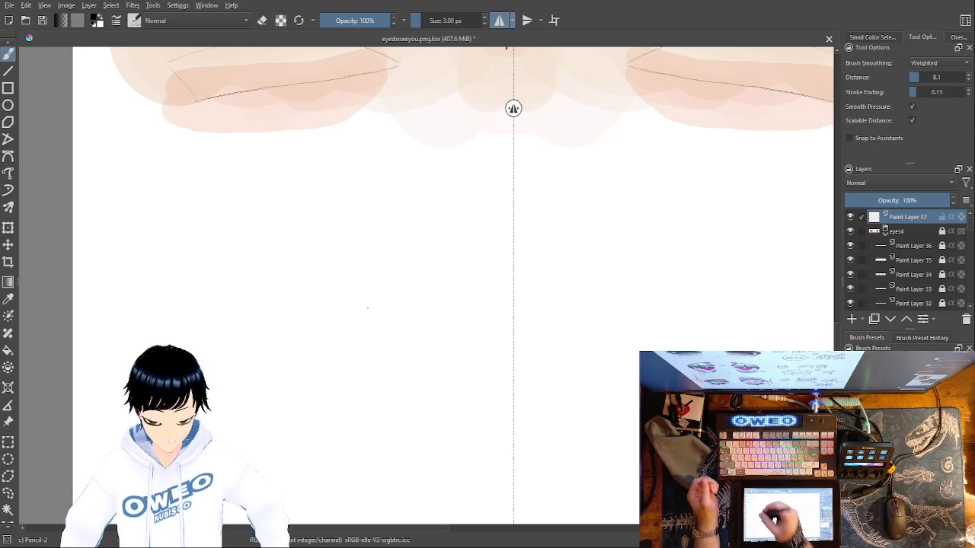
pyautogui.moveTo(153, 272); pyautogui.dragTo(394, 284)
pyautogui.hotkey('ctrl', 'z')
pyautogui.moveTo(154, 281); pyautogui.dragTo(368, 275)
pyautogui.hotkey('ctrl', 'z')
pyautogui.moveTo(150, 287); pyautogui.dragTo(425, 290)
pyautogui.hotkey('ctrl', 'z')
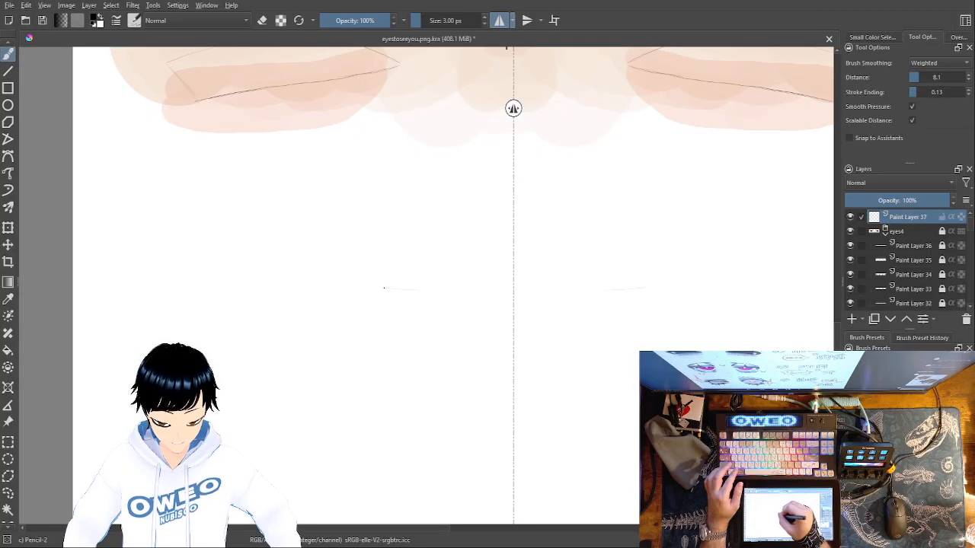
# Sketch a light mirrored eye outline with a nearly flat upper edge and a rounded, bowl-shaped lower edge
pyautogui.moveTo(287, 291); pyautogui.dragTo(182, 294)
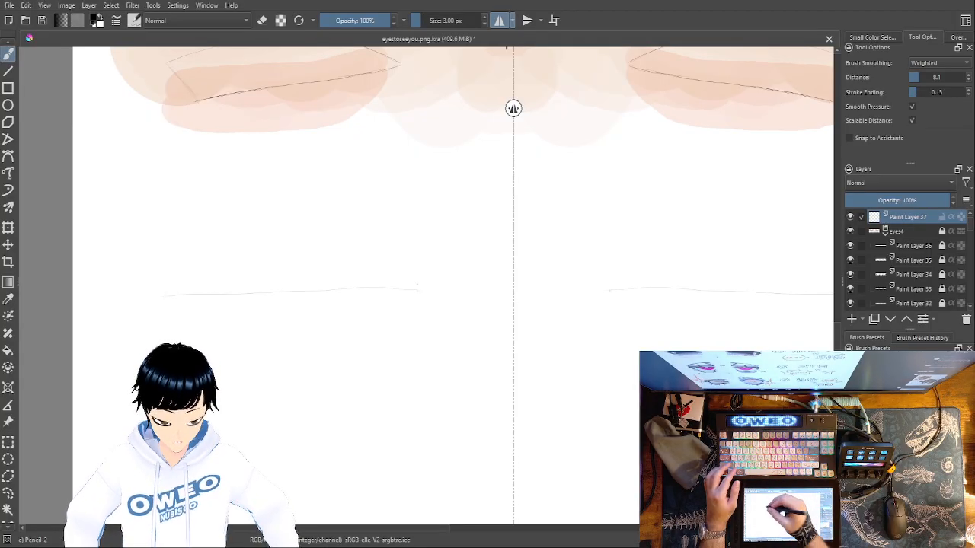
pyautogui.moveTo(170, 298)
pyautogui.mouseDown()
pyautogui.moveTo(440, 395)
pyautogui.moveTo(462, 325)
pyautogui.mouseUp()
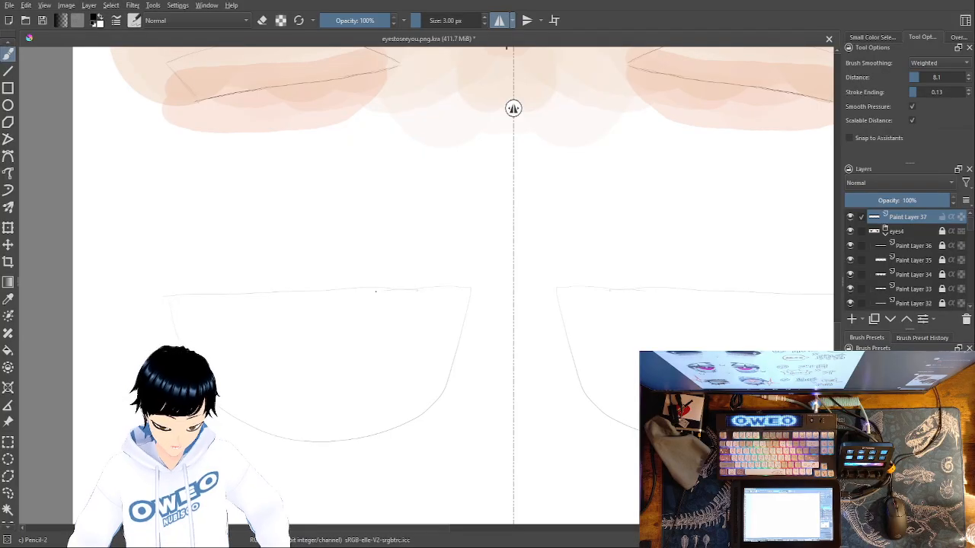
# Try moving the sketched outline of one eye away from the mirror axis using a freehand selection and the Transform tool
pyautogui.click(8, 492)
pyautogui.moveTo(168, 253)
pyautogui.mouseDown()
pyautogui.moveTo(134, 381)
pyautogui.moveTo(478, 377)
pyautogui.mouseUp()
pyautogui.moveTo(496, 343); pyautogui.dragTo(491, 292)
pyautogui.moveTo(460, 246); pyautogui.dragTo(455, 238)
pyautogui.moveTo(154, 251)
pyautogui.mouseDown()
pyautogui.moveTo(130, 360)
pyautogui.moveTo(510, 262)
pyautogui.moveTo(267, 231)
pyautogui.mouseUp()
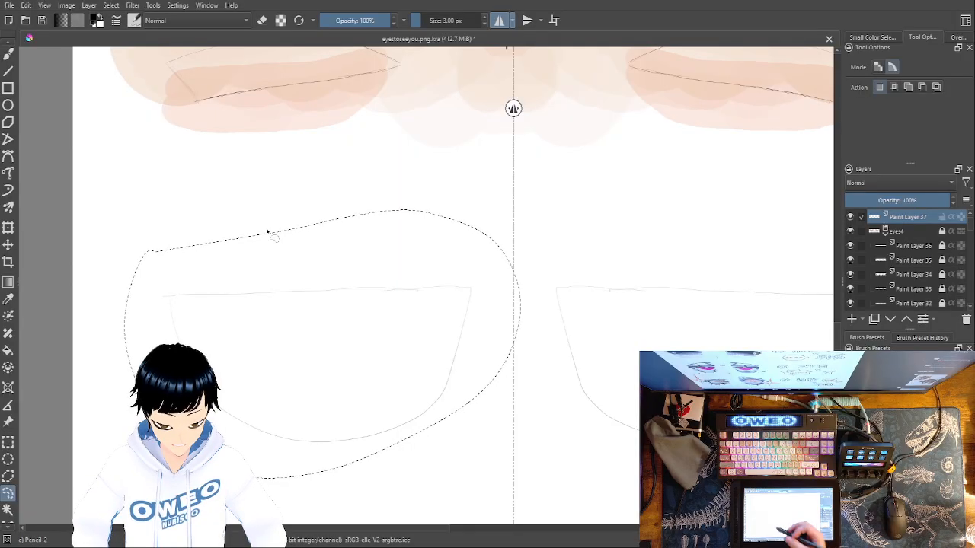
pyautogui.click(7, 227)
pyautogui.moveTo(220, 292); pyautogui.dragTo(182, 289)
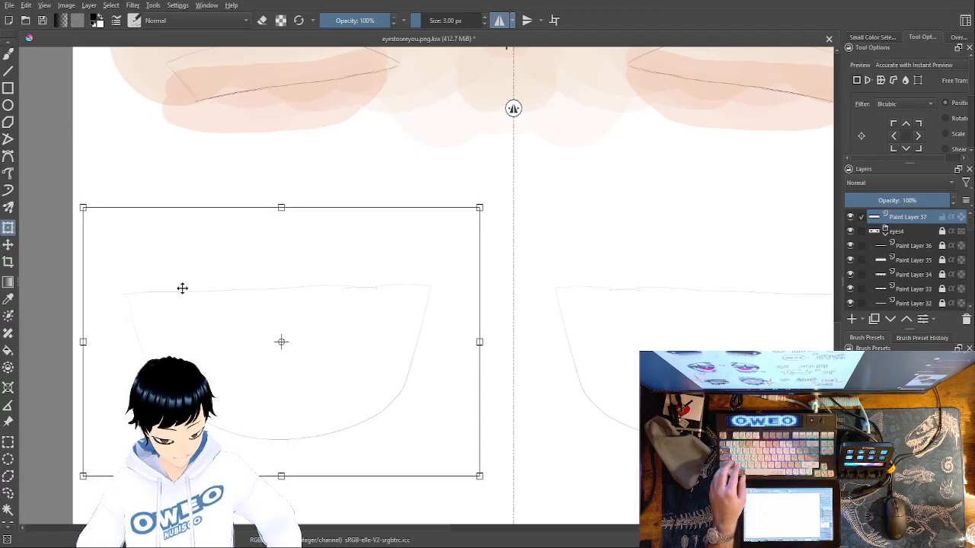
pyautogui.press('Return')
pyautogui.hotkey('ctrl', 'shift', 'a')
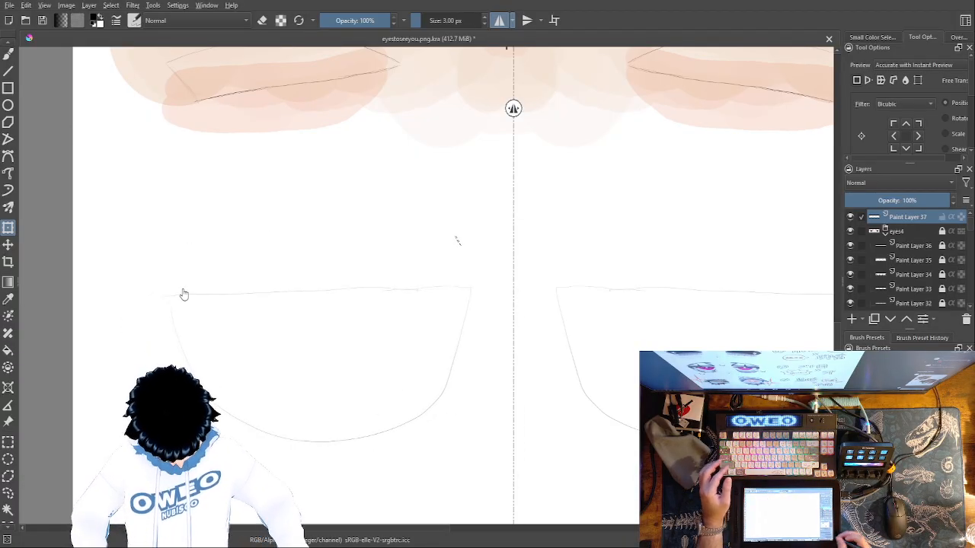
# Shift the vertical mirror axis from the nose to the inner part of the green eye, undoing the Freehand Brush test stroke
pyautogui.press('-')
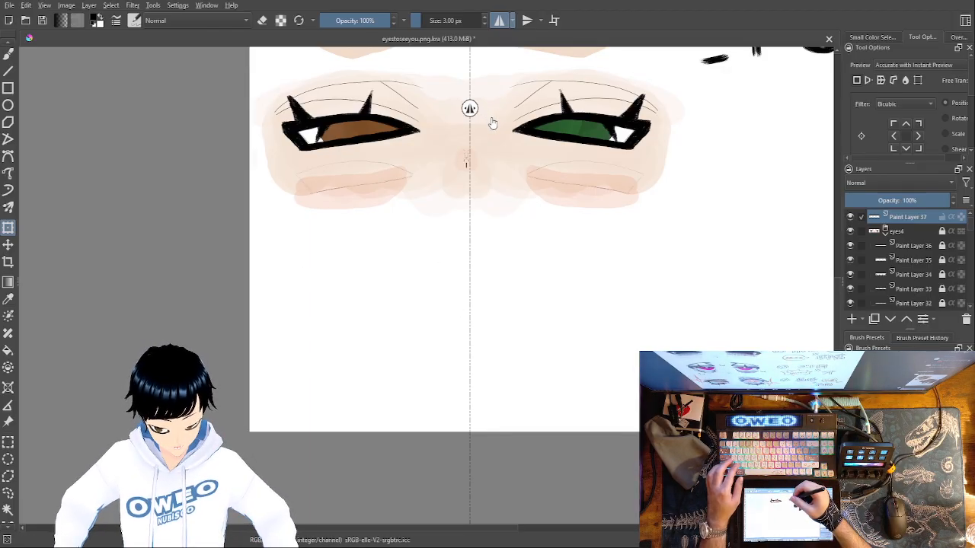
pyautogui.moveTo(470, 108); pyautogui.dragTo(509, 109)
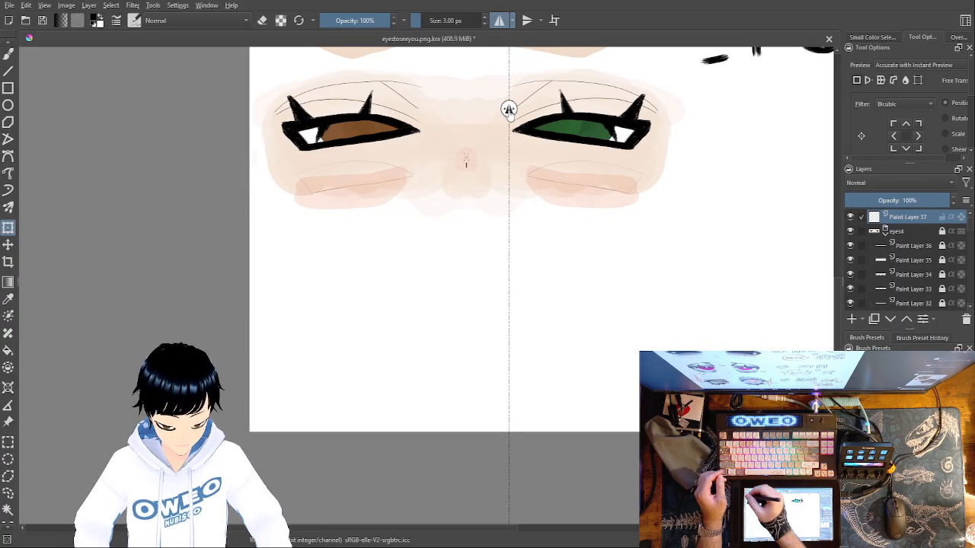
pyautogui.click(10, 55)
pyautogui.moveTo(304, 279); pyautogui.dragTo(429, 272)
pyautogui.hotkey('ctrl', 'z')
pyautogui.moveTo(508, 109); pyautogui.dragTo(537, 106)
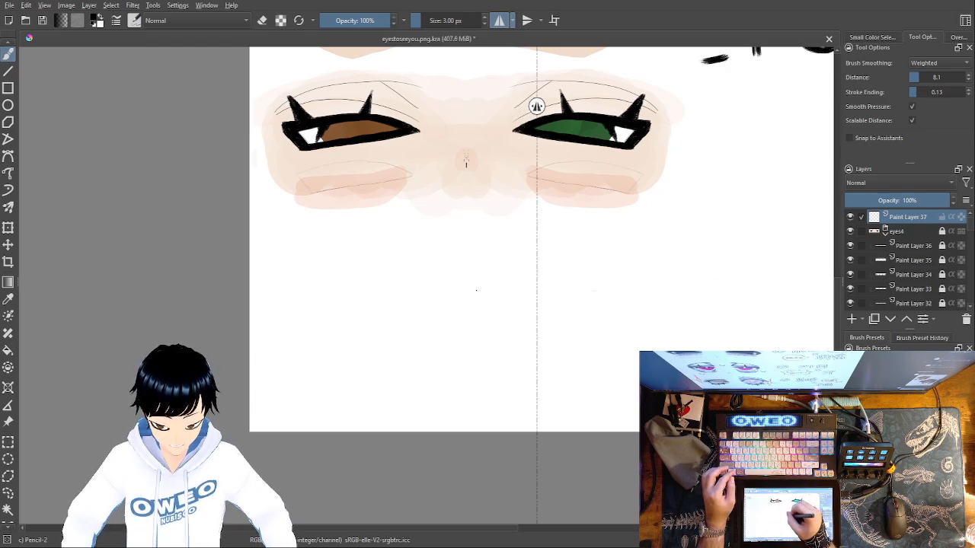
# Try sketching mirrored eye outlines with flat tops and rounded bottoms beneath the finished pair, and undo every stroke
pyautogui.moveTo(436, 296)
pyautogui.mouseDown()
pyautogui.moveTo(310, 294)
pyautogui.moveTo(307, 331)
pyautogui.moveTo(338, 379)
pyautogui.moveTo(403, 397)
pyautogui.moveTo(451, 393)
pyautogui.moveTo(491, 366)
pyautogui.mouseUp()
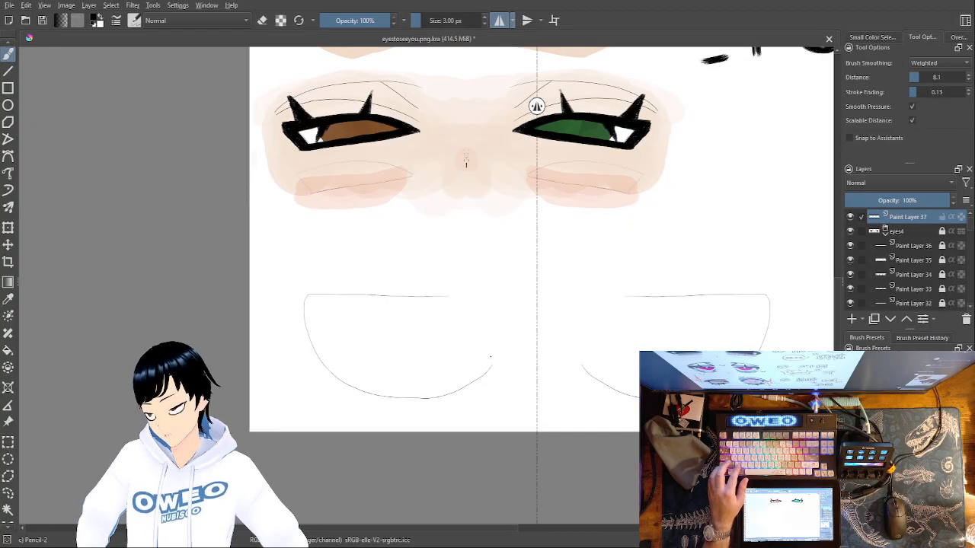
pyautogui.hotkey('ctrl', 'z')
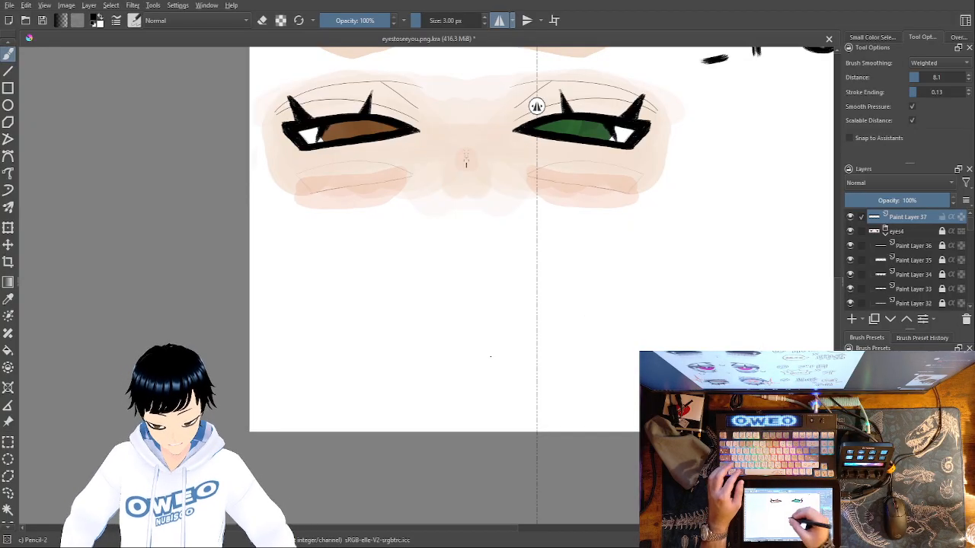
pyautogui.moveTo(464, 293); pyautogui.dragTo(291, 298)
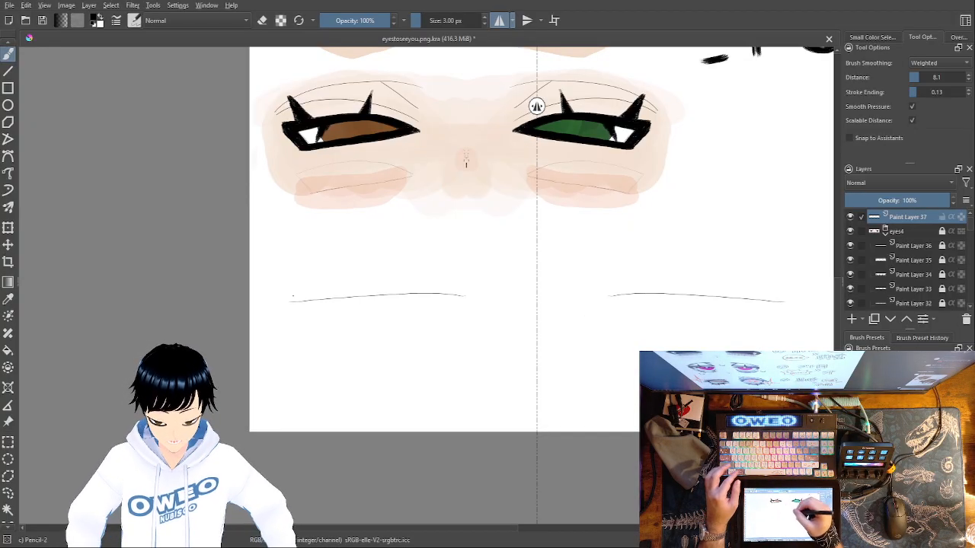
pyautogui.moveTo(350, 375)
pyautogui.mouseDown()
pyautogui.moveTo(415, 374)
pyautogui.moveTo(471, 346)
pyautogui.moveTo(472, 306)
pyautogui.mouseUp()
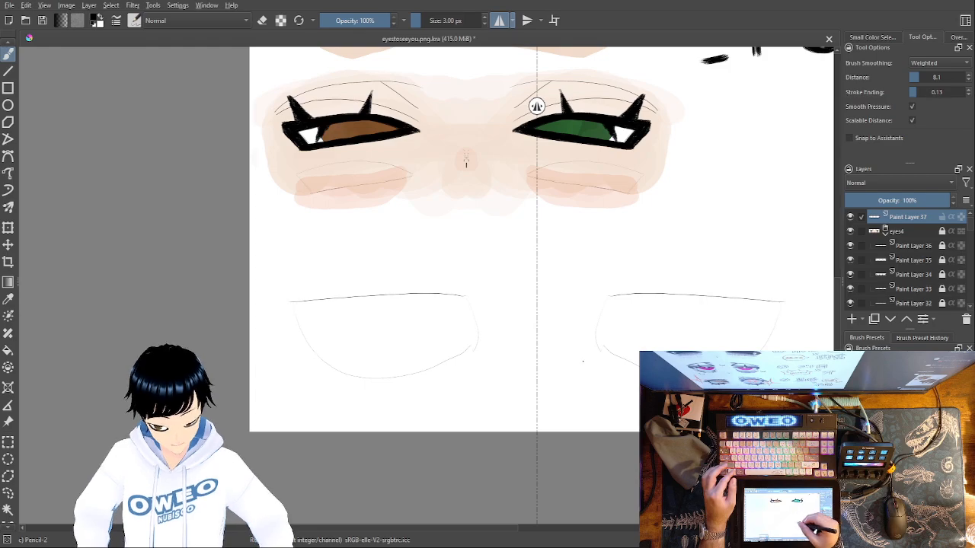
pyautogui.hotkey('ctrl', 'z')
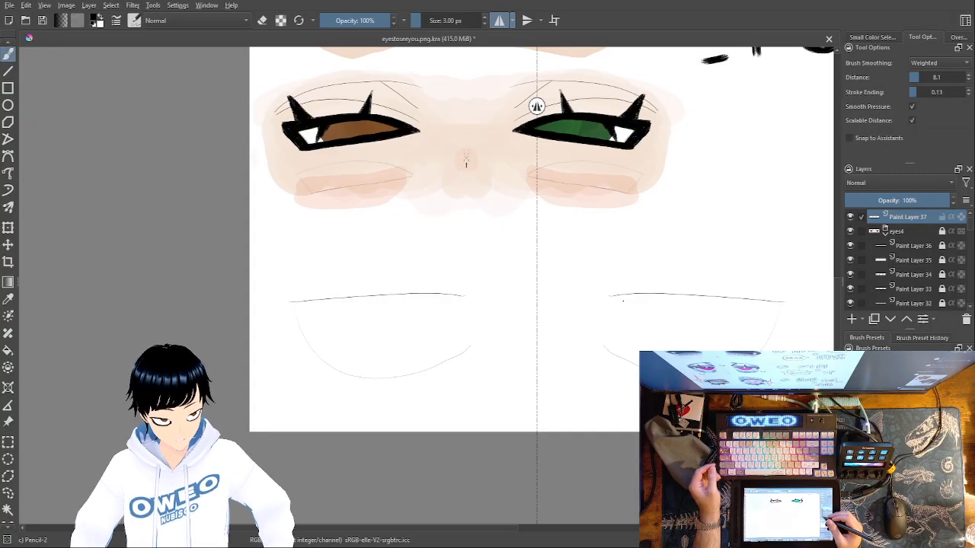
pyautogui.hotkey('ctrl', 'z')
pyautogui.hotkey('ctrl', 'z')
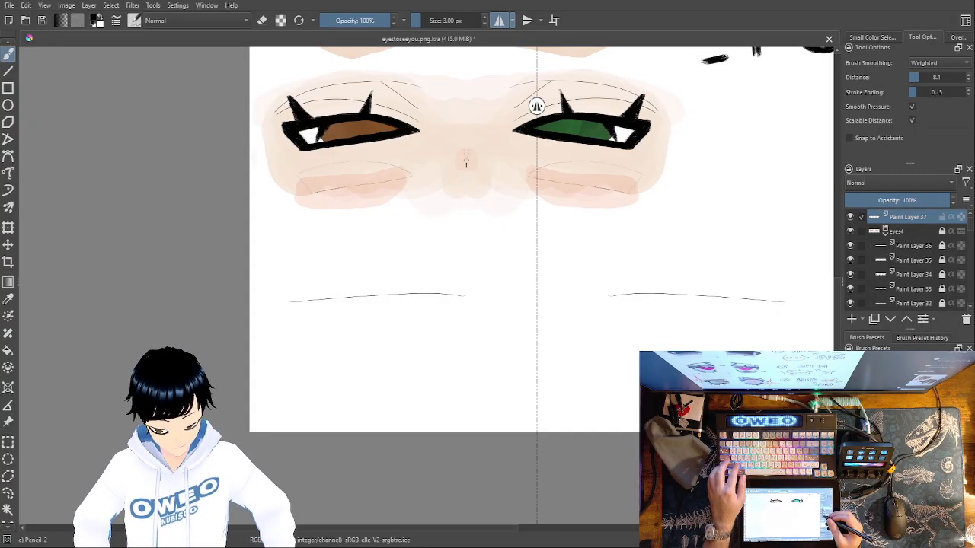
pyautogui.moveTo(345, 252)
pyautogui.mouseDown()
pyautogui.moveTo(468, 243)
pyautogui.moveTo(459, 253)
pyautogui.moveTo(283, 268)
pyautogui.mouseUp()
pyautogui.hotkey('ctrl', 'z')
pyautogui.hotkey('ctrl', 'z')
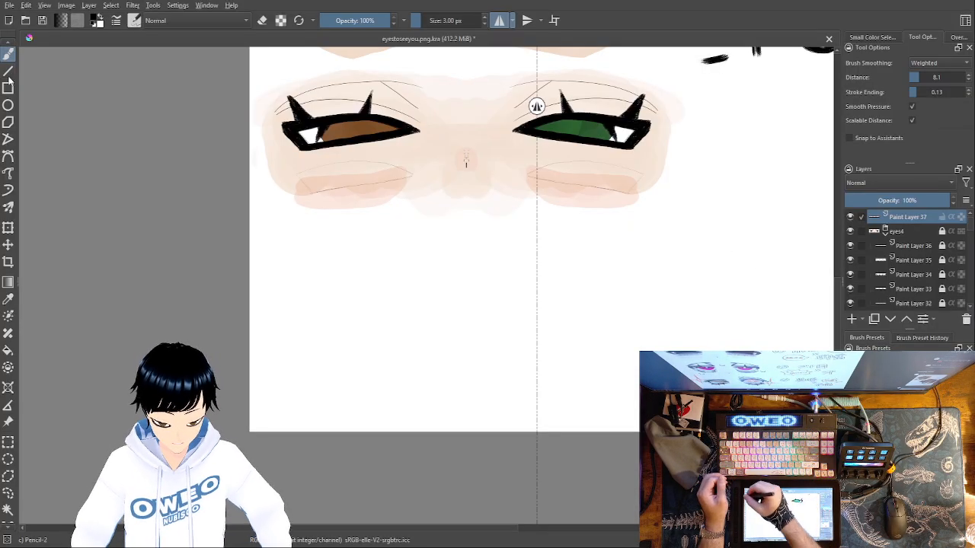
# Draw a straight horizontal upper-lid line with mirroring and an unfilled ellipse about 1009 px wide just beneath it
pyautogui.click(10, 71)
pyautogui.moveTo(305, 247); pyautogui.dragTo(495, 247)
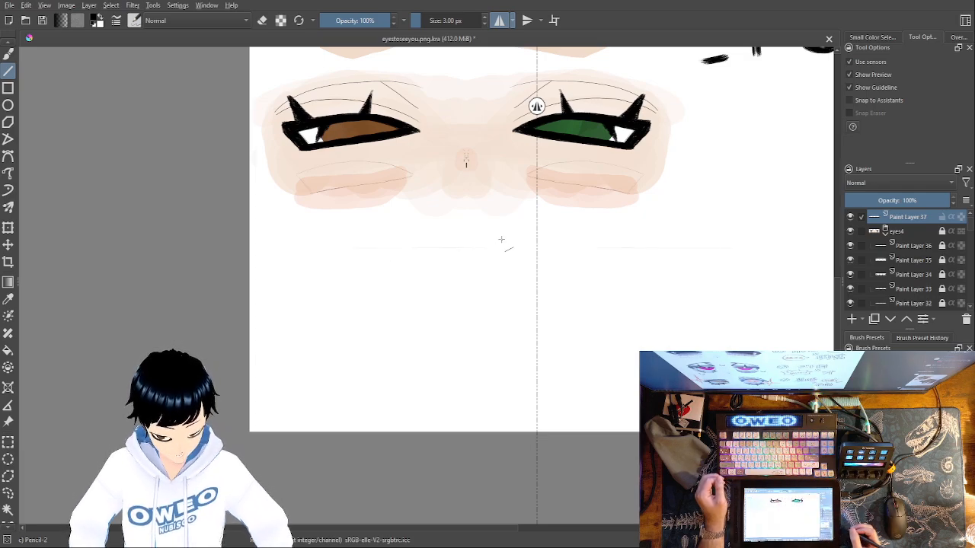
pyautogui.click(8, 125)
pyautogui.hotkey('ctrl', '+')
pyautogui.hotkey('ctrl', '+')
pyautogui.hotkey('ctrl', '+')
pyautogui.hotkey('ctrl', '+')
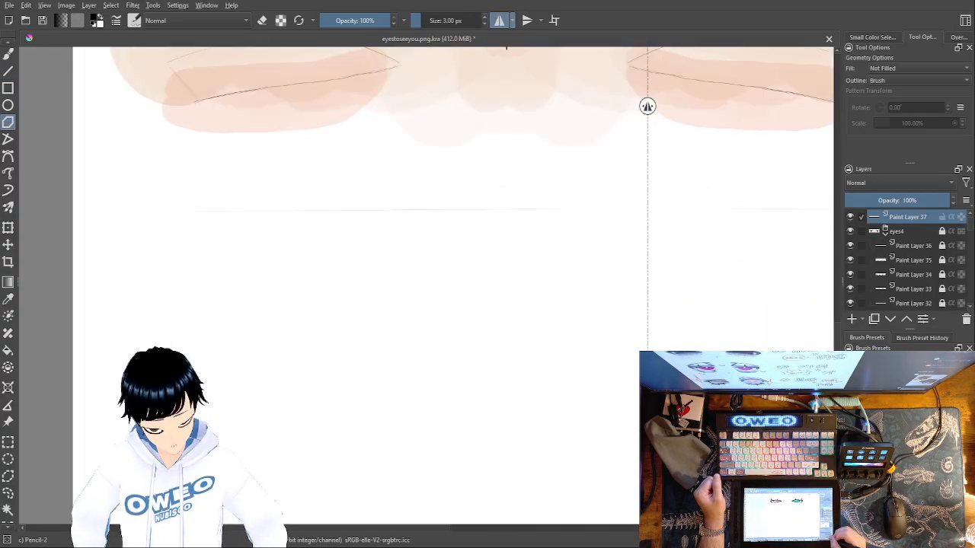
pyautogui.scroll(-1, 300, 355)
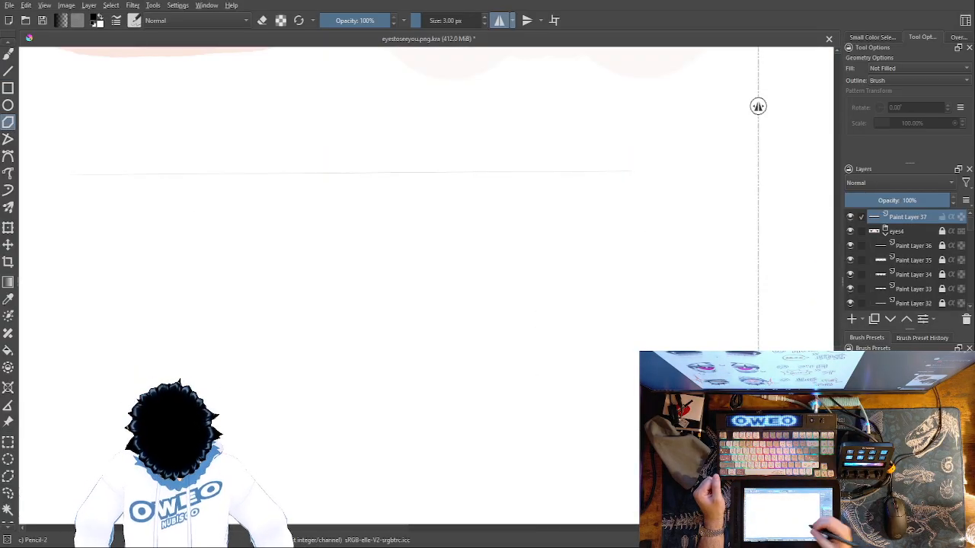
pyautogui.click(9, 106)
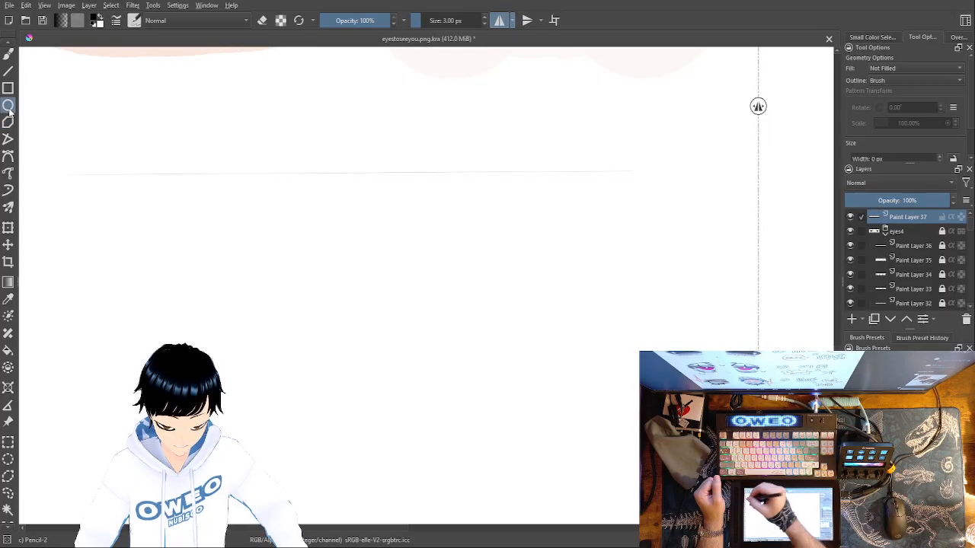
pyautogui.moveTo(74, 175)
pyautogui.mouseDown()
pyautogui.moveTo(111, 259)
pyautogui.moveTo(389, 346)
pyautogui.moveTo(451, 335)
pyautogui.moveTo(507, 364)
pyautogui.moveTo(584, 445)
pyautogui.mouseUp()
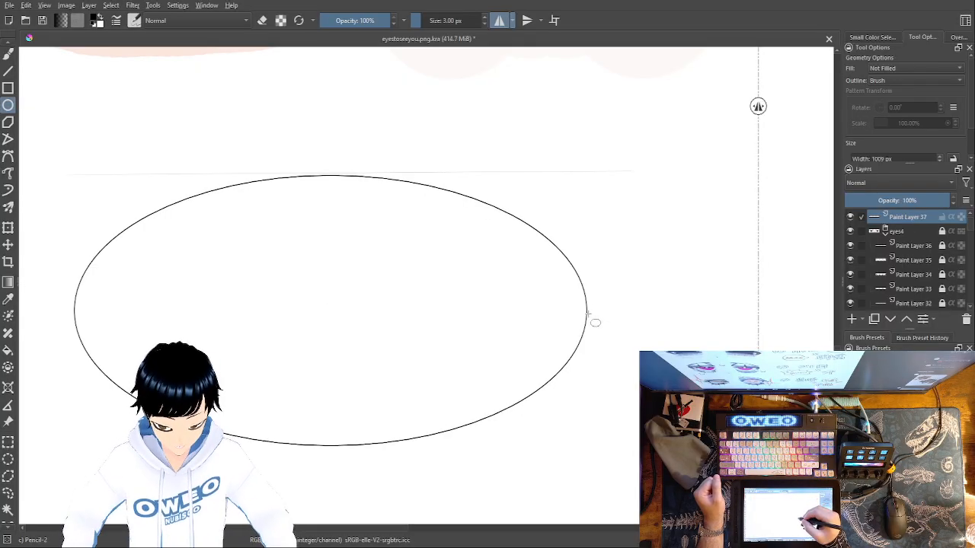
pyautogui.rightClick(589, 242)
pyautogui.rightClick(638, 292)
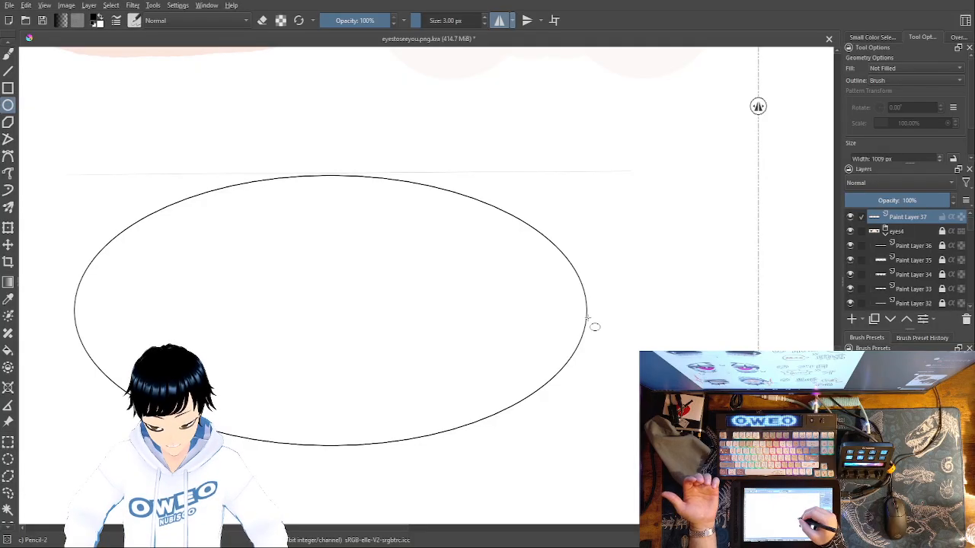
# Draw curved sides from the line's ends to the ellipse, and erase the ellipse's upper arc with the Eraser Small preset
pyautogui.click(9, 58)
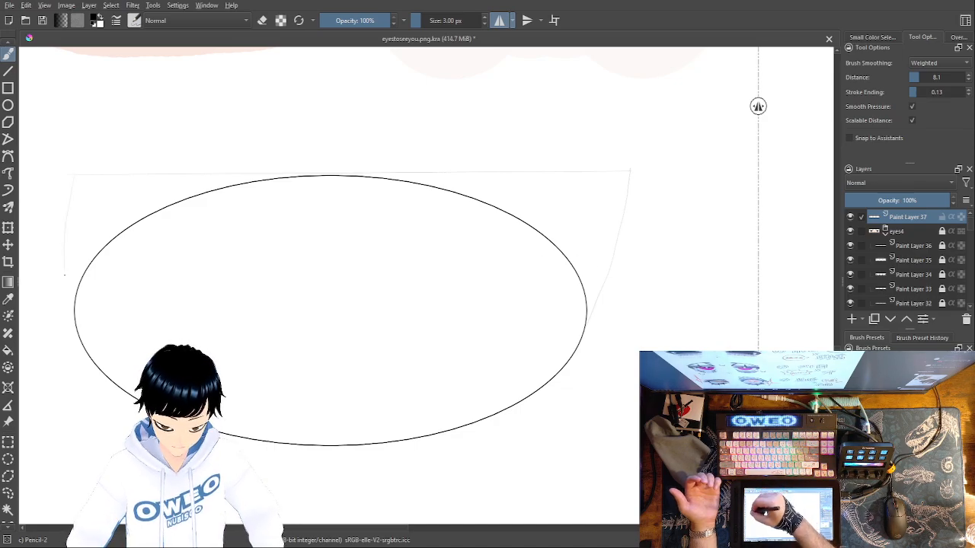
pyautogui.rightClick(588, 315)
pyautogui.click(591, 240)
pyautogui.moveTo(592, 292); pyautogui.dragTo(587, 306)
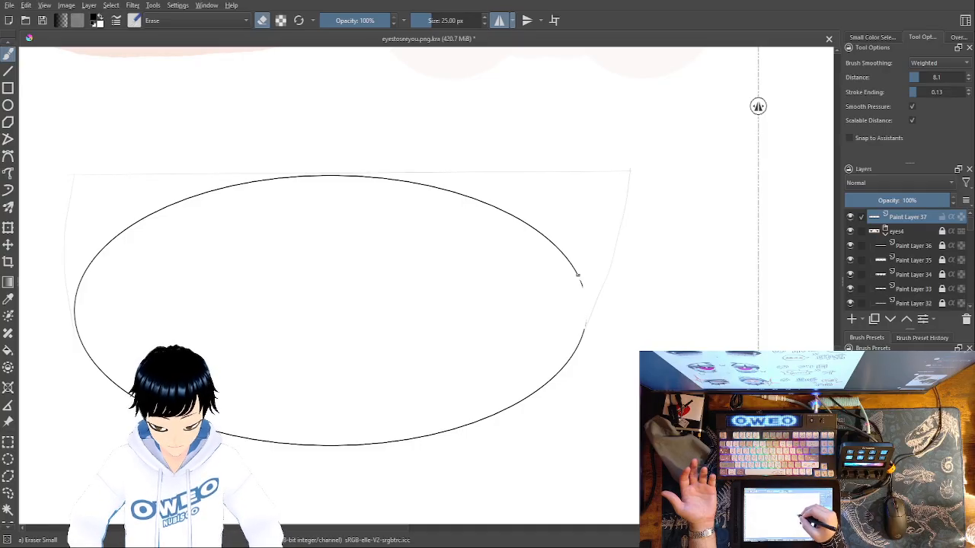
pyautogui.moveTo(570, 274)
pyautogui.mouseDown()
pyautogui.moveTo(543, 229)
pyautogui.moveTo(459, 195)
pyautogui.moveTo(490, 212)
pyautogui.moveTo(479, 198)
pyautogui.moveTo(491, 205)
pyautogui.moveTo(477, 208)
pyautogui.moveTo(489, 197)
pyautogui.moveTo(482, 205)
pyautogui.moveTo(434, 186)
pyautogui.moveTo(346, 176)
pyautogui.moveTo(209, 193)
pyautogui.moveTo(119, 239)
pyautogui.moveTo(83, 281)
pyautogui.moveTo(77, 322)
pyautogui.moveTo(103, 371)
pyautogui.mouseUp()
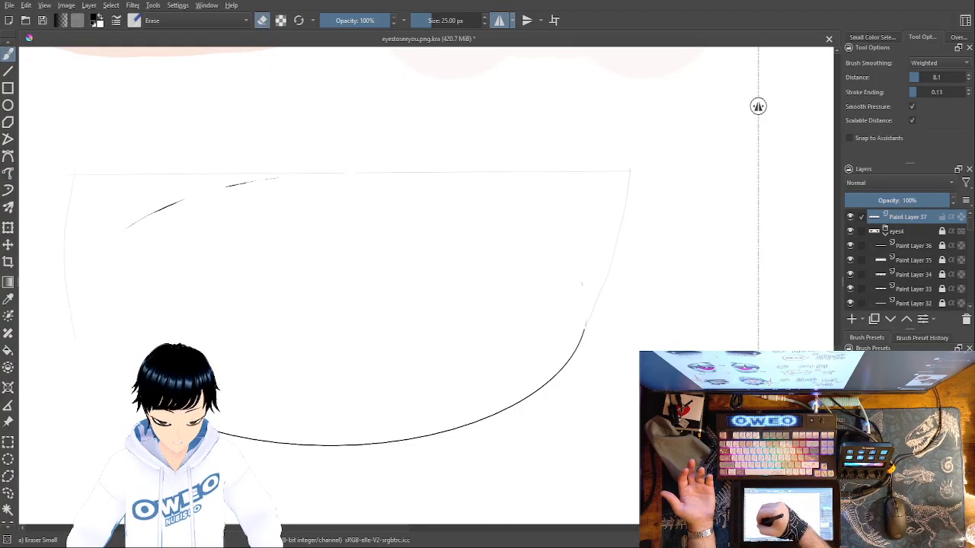
# Undo the erasing, the curved sides, the ellipse and the straight upper-lid line
pyautogui.hotkey('ctrl', 'z')
pyautogui.hotkey('ctrl', 'z')
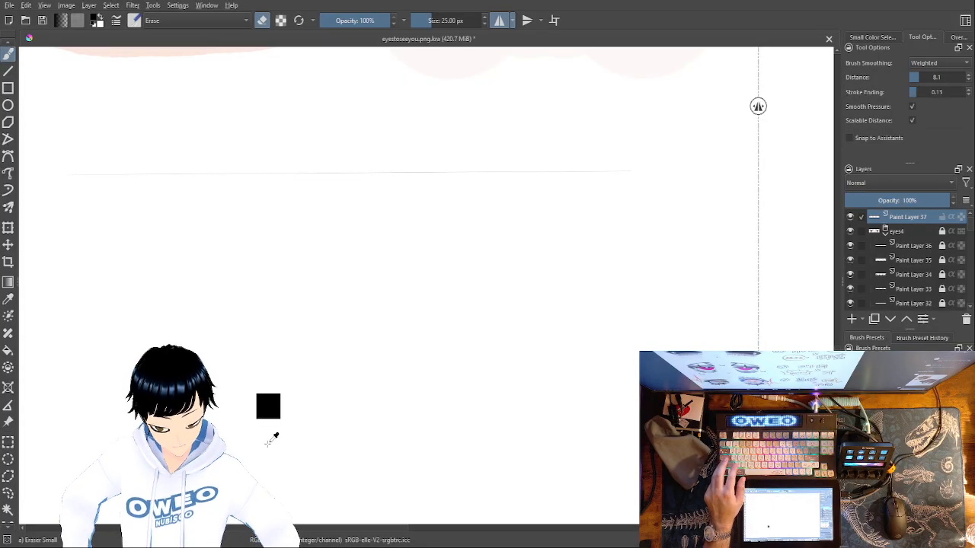
pyautogui.hotkey('ctrl', 'z')
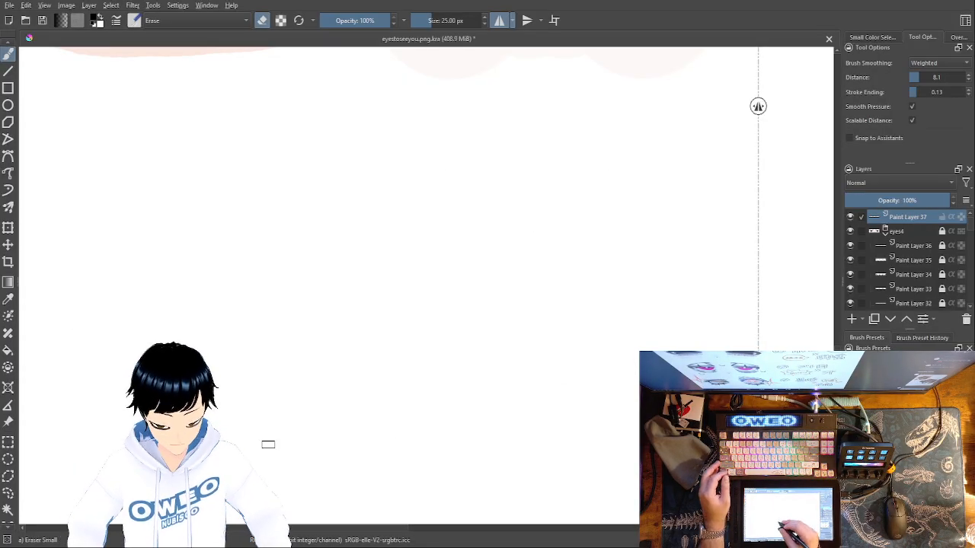
# Return to the Pencil-2 preset and draw a long upper-lid line sloping gently down toward the mirror axis
pyautogui.rightClick(380, 350)
pyautogui.click(422, 406)
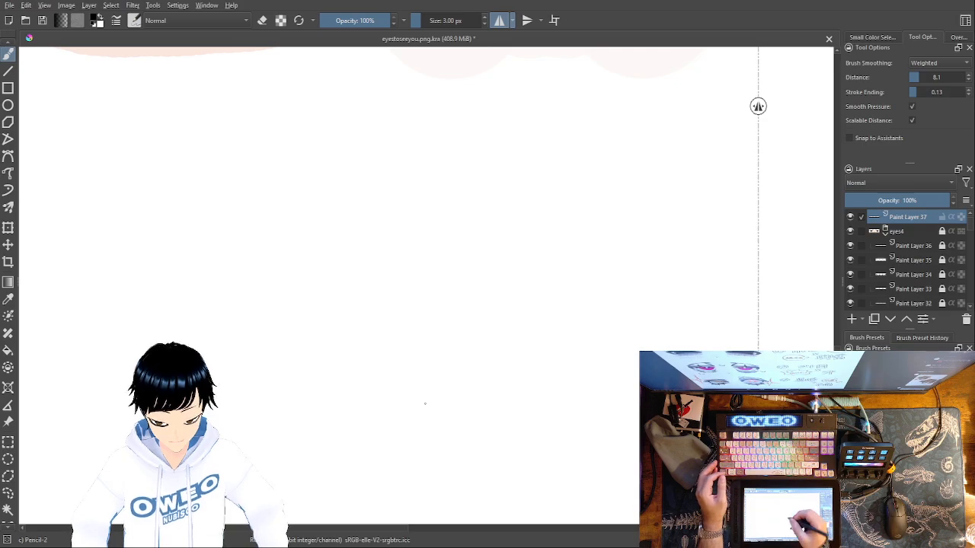
pyautogui.moveTo(80, 158); pyautogui.dragTo(533, 185)
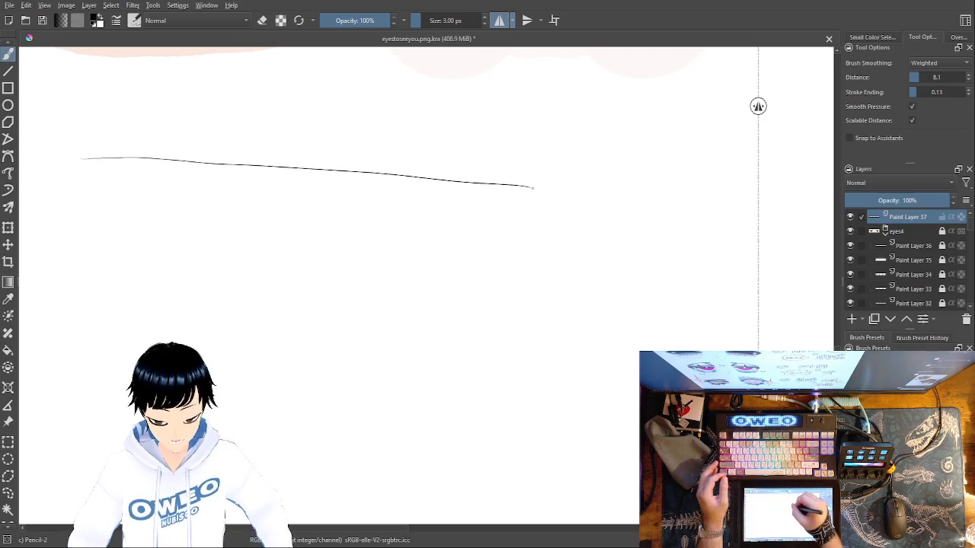
# Replace the sloping upper-lid line with a long, nearly horizontal mirrored line
pyautogui.hotkey('ctrl', 'z')
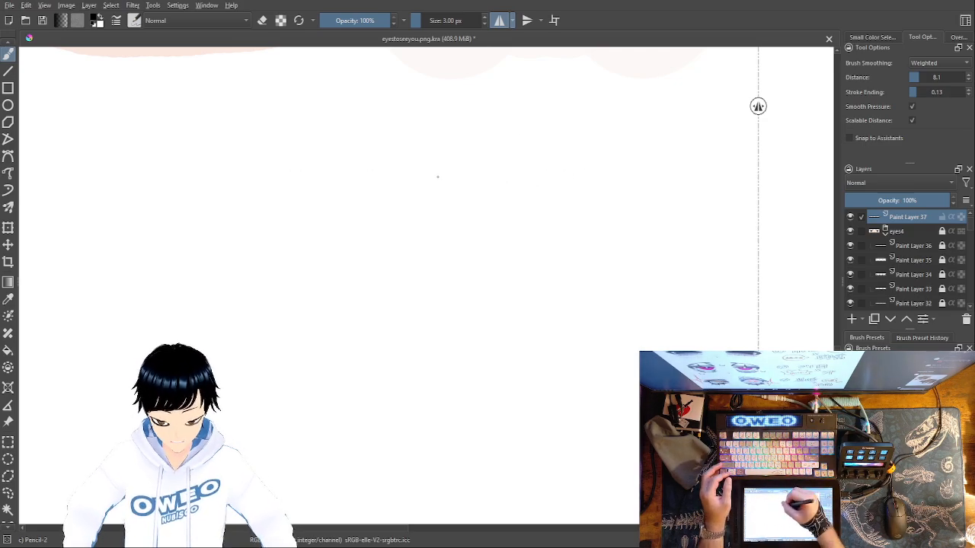
pyautogui.moveTo(505, 182); pyautogui.dragTo(83, 188)
pyautogui.hotkey('ctrl', 'z')
pyautogui.moveTo(518, 182); pyautogui.dragTo(131, 188)
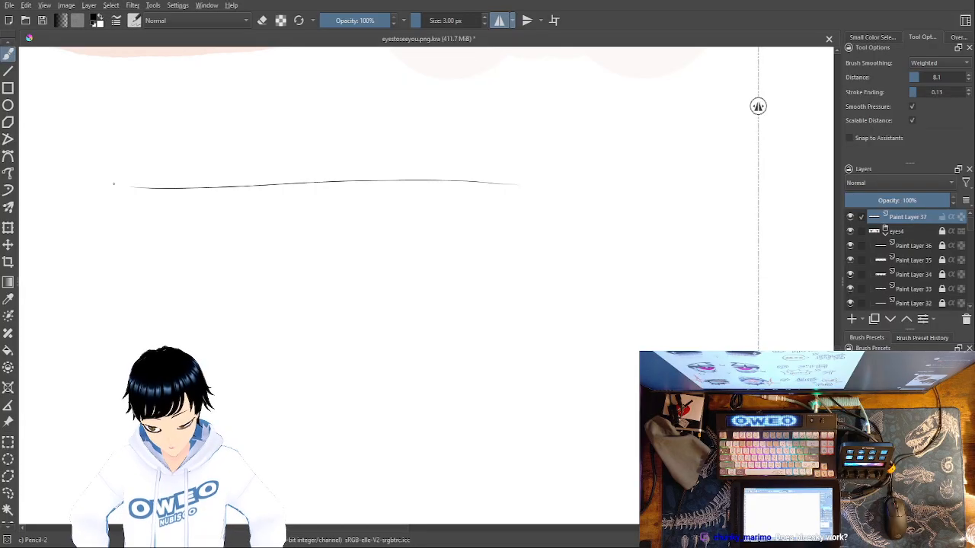
pyautogui.hotkey('ctrl', 'z')
pyautogui.moveTo(529, 171); pyautogui.dragTo(71, 167)
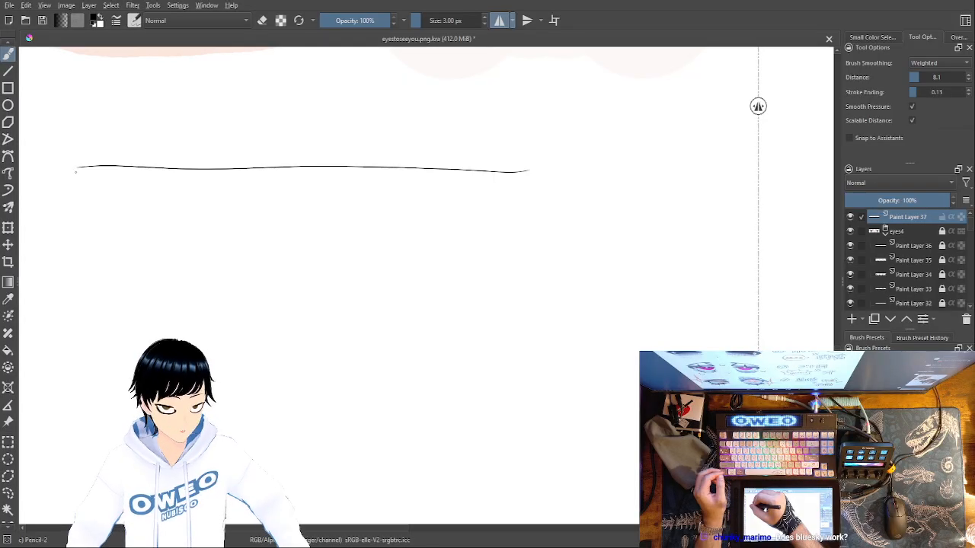
# Draw a deep curved lower outline from the outer end of the upper-lid line, sweeping up toward the mirror axis
pyautogui.moveTo(78, 175)
pyautogui.mouseDown()
pyautogui.moveTo(131, 284)
pyautogui.moveTo(264, 345)
pyautogui.moveTo(440, 313)
pyautogui.mouseUp()
pyautogui.hotkey('ctrl', 'z')
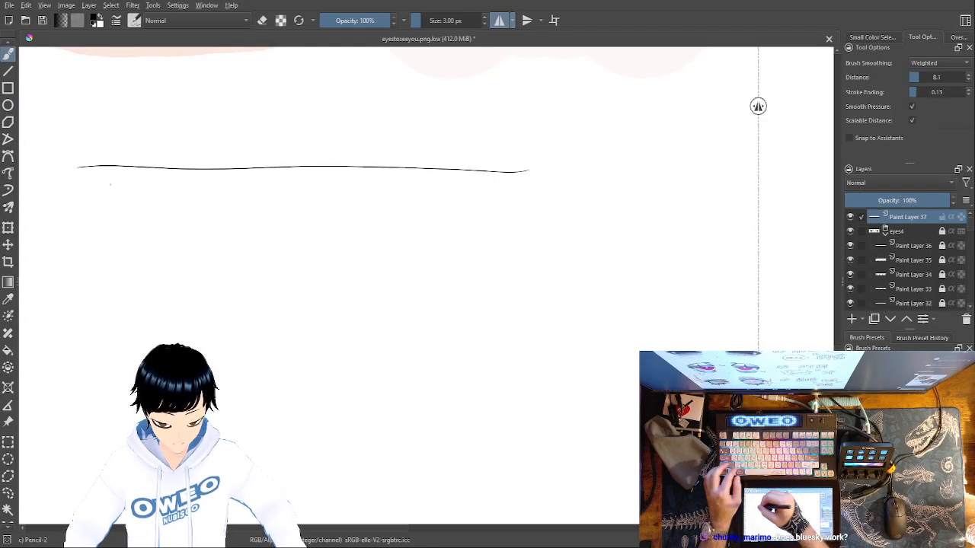
pyautogui.moveTo(78, 172)
pyautogui.mouseDown()
pyautogui.moveTo(224, 329)
pyautogui.moveTo(426, 312)
pyautogui.mouseUp()
pyautogui.hotkey('ctrl', 'z')
pyautogui.moveTo(78, 169)
pyautogui.mouseDown()
pyautogui.moveTo(98, 268)
pyautogui.moveTo(471, 303)
pyautogui.mouseUp()
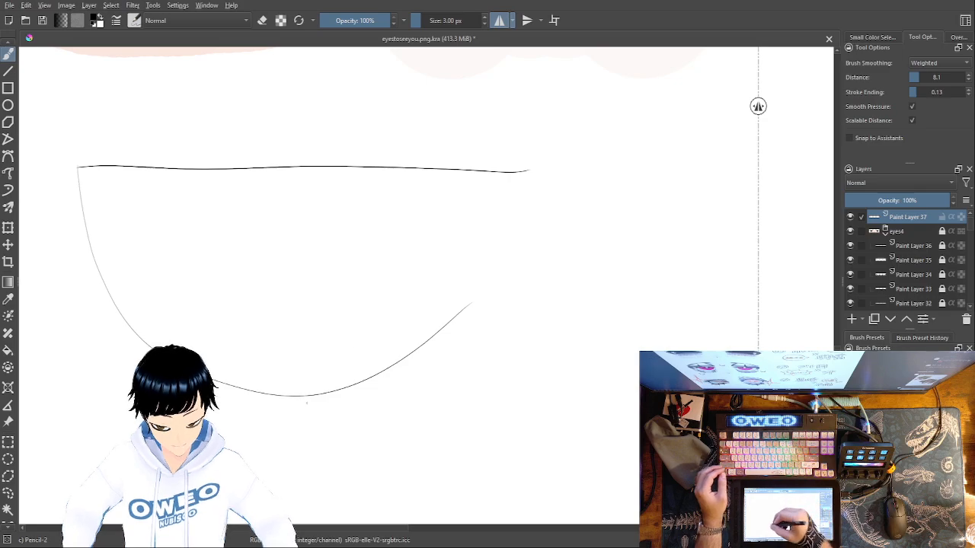
# Trim the inner end of the upper-lid line with the Eraser Small preset
pyautogui.moveTo(486, 294); pyautogui.dragTo(542, 221)
pyautogui.rightClick(546, 192)
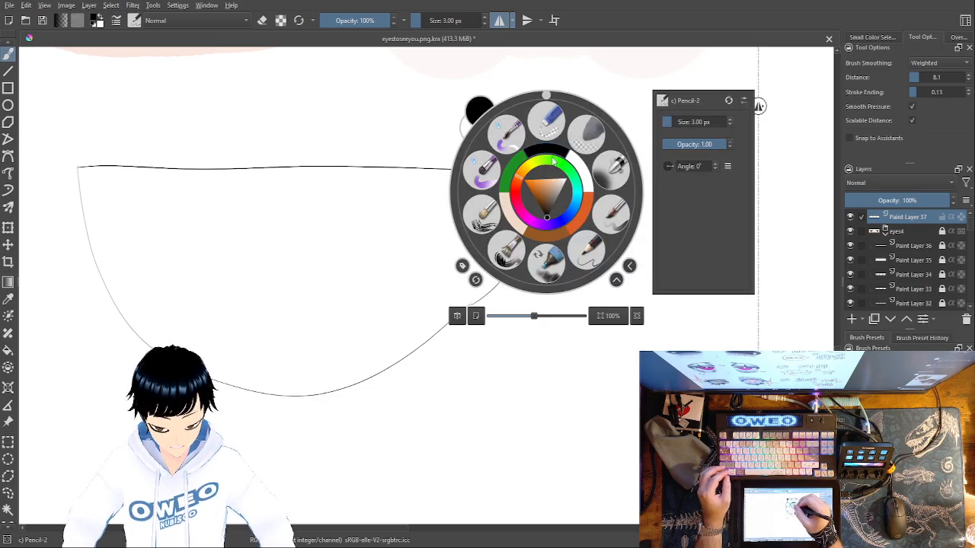
pyautogui.rightClick(585, 241)
pyautogui.hotkey('ctrl', 'z')
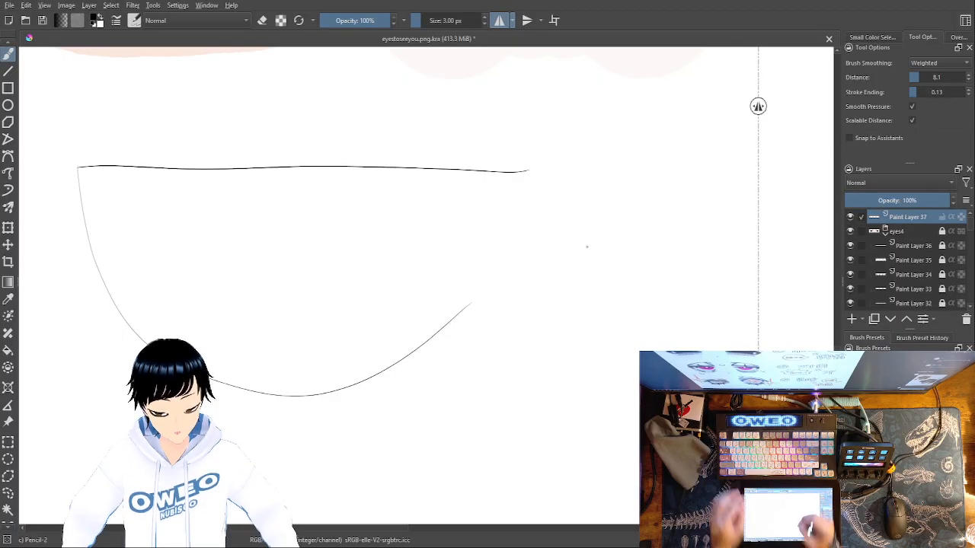
pyautogui.rightClick(615, 317)
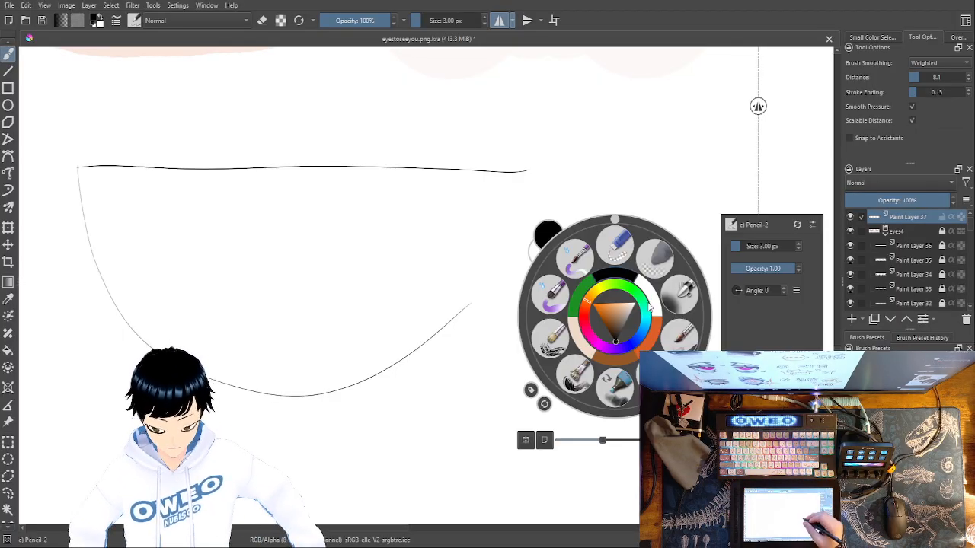
pyautogui.click(614, 248)
pyautogui.moveTo(520, 190); pyautogui.dragTo(517, 156)
pyautogui.moveTo(518, 194); pyautogui.dragTo(494, 172)
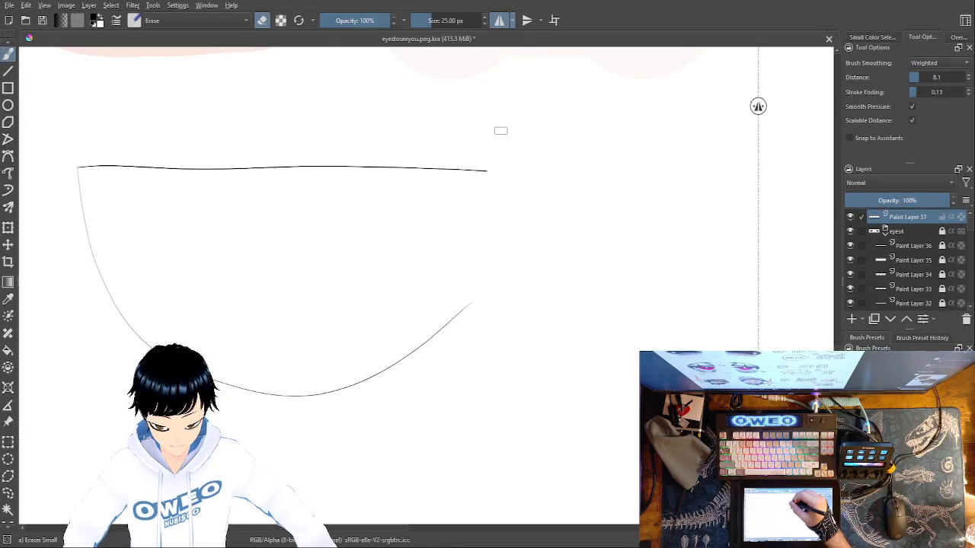
# Remove Paint Layer 37 with its eye sketch, and undo the removal
pyautogui.hotkey('ctrl', '+')
pyautogui.hotkey('ctrl', '-')
pyautogui.hotkey('ctrl', '-')
pyautogui.hotkey('ctrl', '-')
pyautogui.hotkey('ctrl', '-')
pyautogui.hotkey('ctrl', '-')
pyautogui.hotkey('ctrl', '-')
pyautogui.hotkey('ctrl', '+')
pyautogui.hotkey('ctrl', '+')
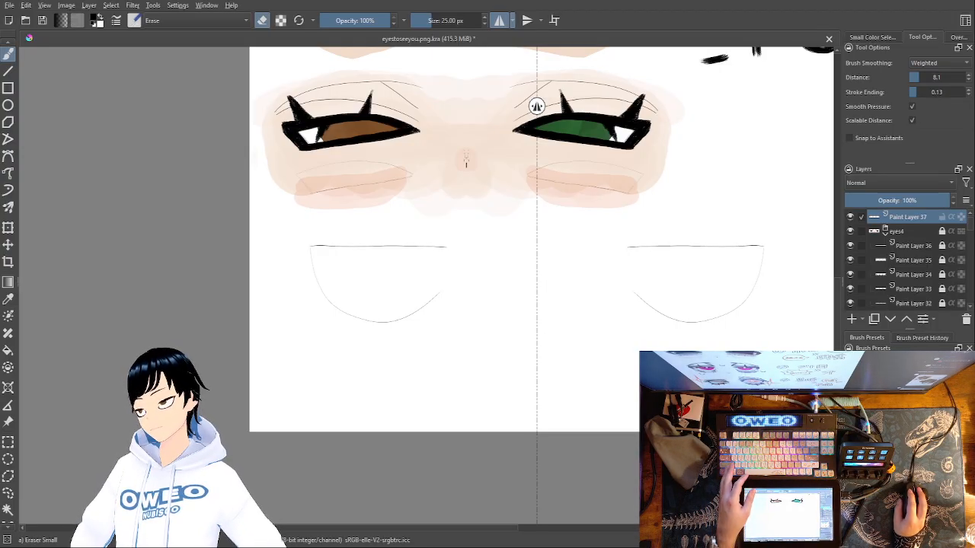
pyautogui.hotkey('shift', 'Delete')
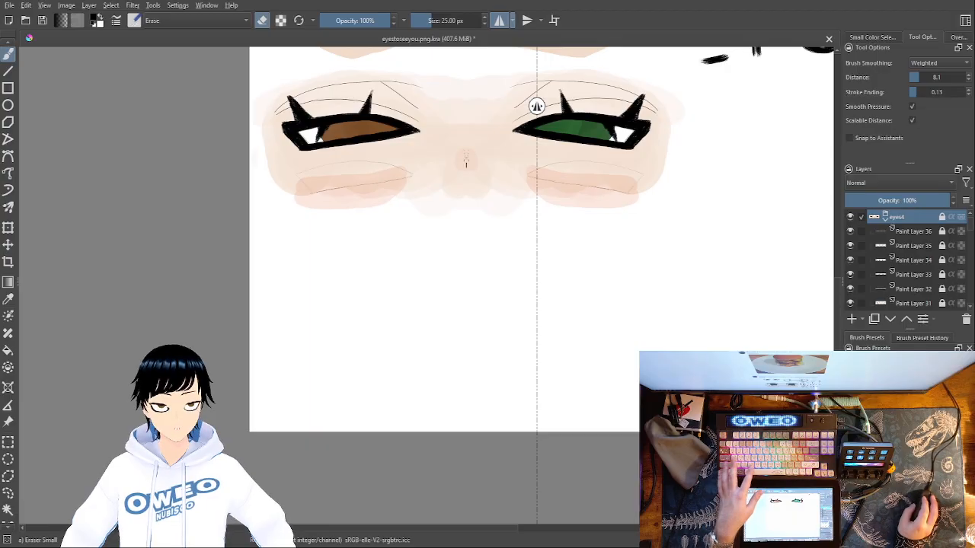
pyautogui.hotkey('ctrl', 'z')
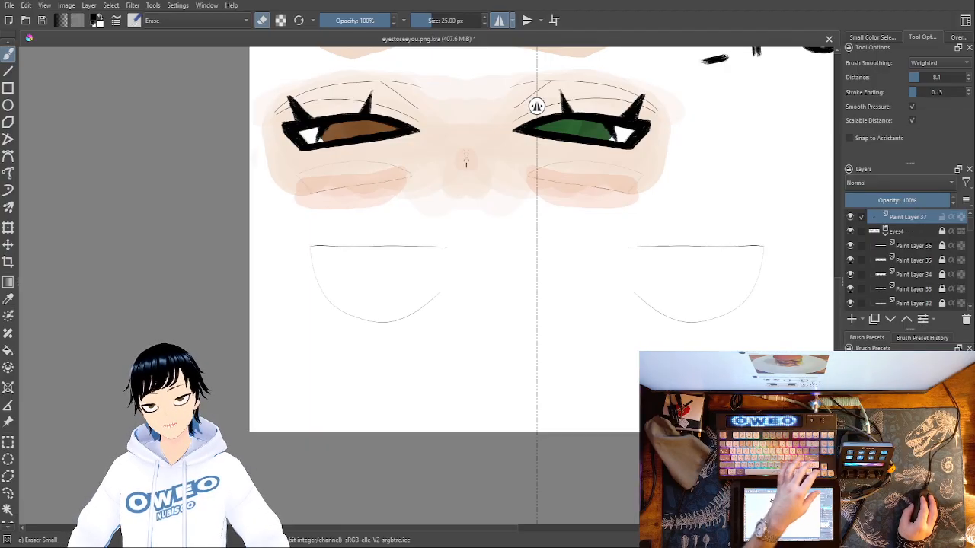
# Duplicate Paint Layer 37 and try a freehand selection around the right eye sketch on the copy
pyautogui.press('Insert')
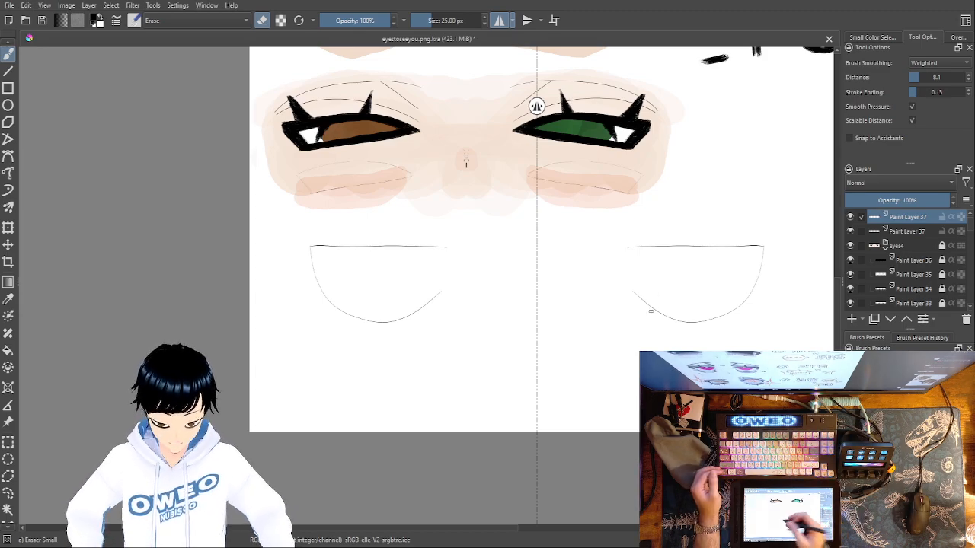
pyautogui.click(8, 492)
pyautogui.moveTo(590, 379)
pyautogui.mouseDown()
pyautogui.moveTo(589, 243)
pyautogui.moveTo(754, 199)
pyautogui.moveTo(798, 287)
pyautogui.moveTo(556, 355)
pyautogui.mouseUp()
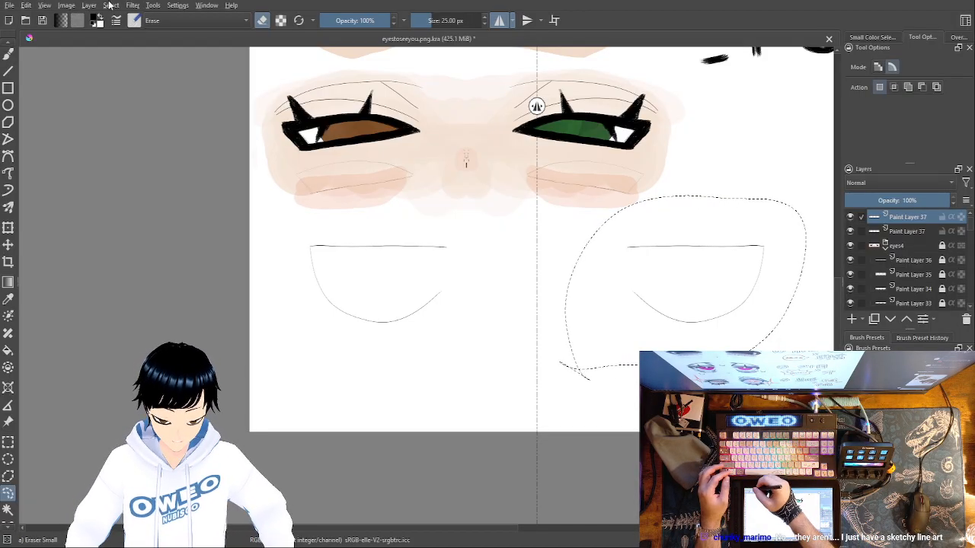
pyautogui.hotkey('ctrl', 'shift', 'a')
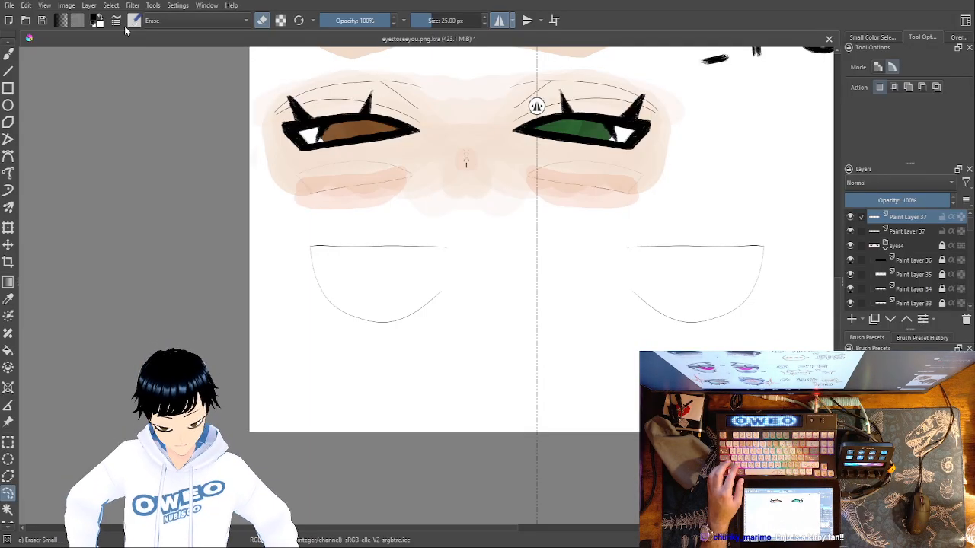
# Undo the duplicated layer and the eye sketch, and add a fresh paint layer above the eyes4 group
pyautogui.hotkey('ctrl', 'z')
pyautogui.hotkey('ctrl', 'z')
pyautogui.hotkey('ctrl', 'z')
pyautogui.hotkey('ctrl', 'z')
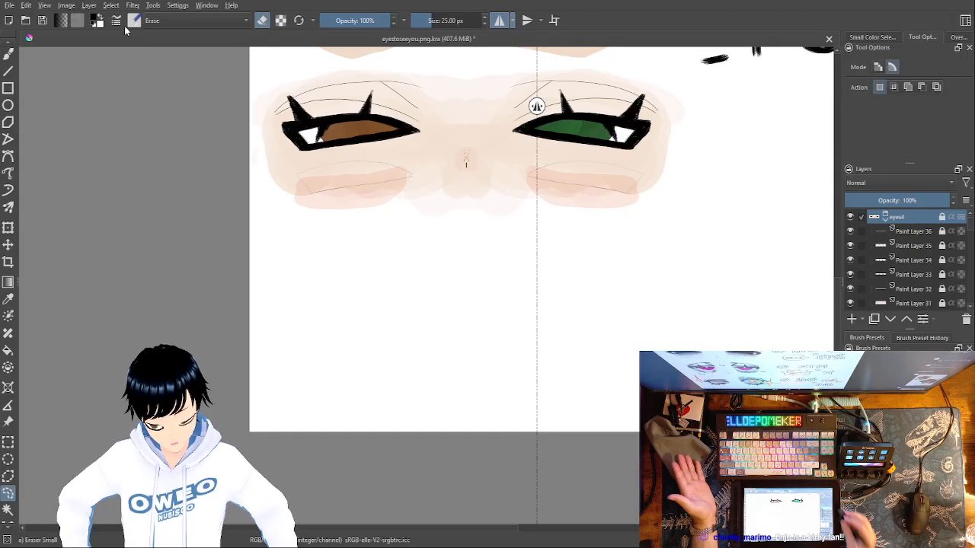
pyautogui.click(853, 319)
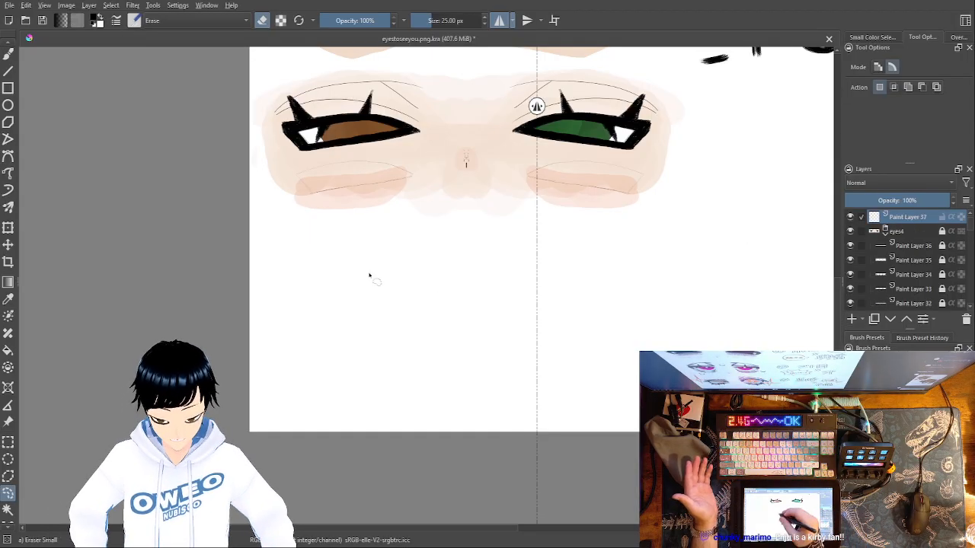
# Draw a mirrored horizontal upper-lid line and a first rounded lower outline below the finished eyes, using the Brush tool's Pencil-2 preset
pyautogui.click(8, 56)
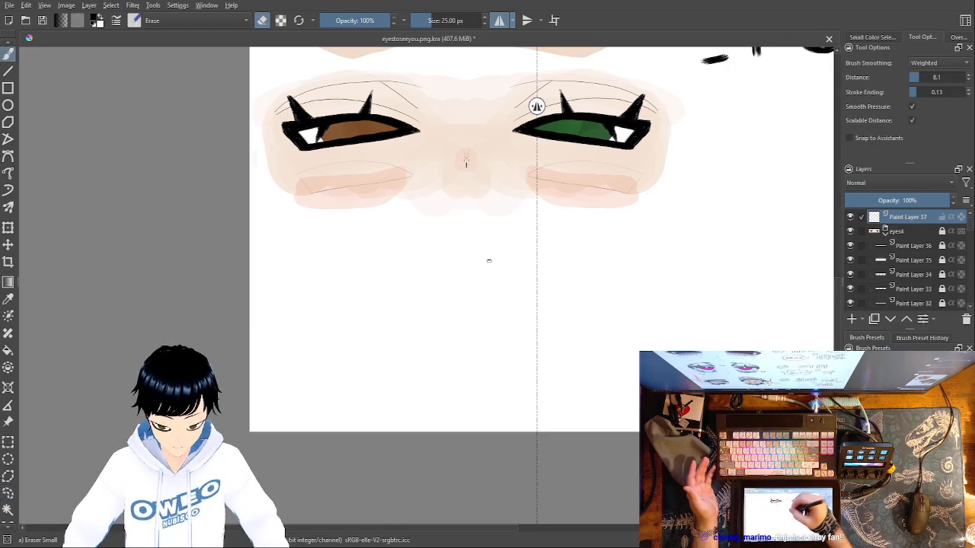
pyautogui.rightClick(468, 235)
pyautogui.click(472, 169)
pyautogui.moveTo(309, 260); pyautogui.dragTo(479, 259)
pyautogui.hotkey('ctrl', 'z')
pyautogui.moveTo(328, 241)
pyautogui.mouseDown()
pyautogui.moveTo(460, 243)
pyautogui.moveTo(312, 239)
pyautogui.mouseUp()
pyautogui.hotkey('ctrl', 'z')
pyautogui.hotkey('ctrl', 'z')
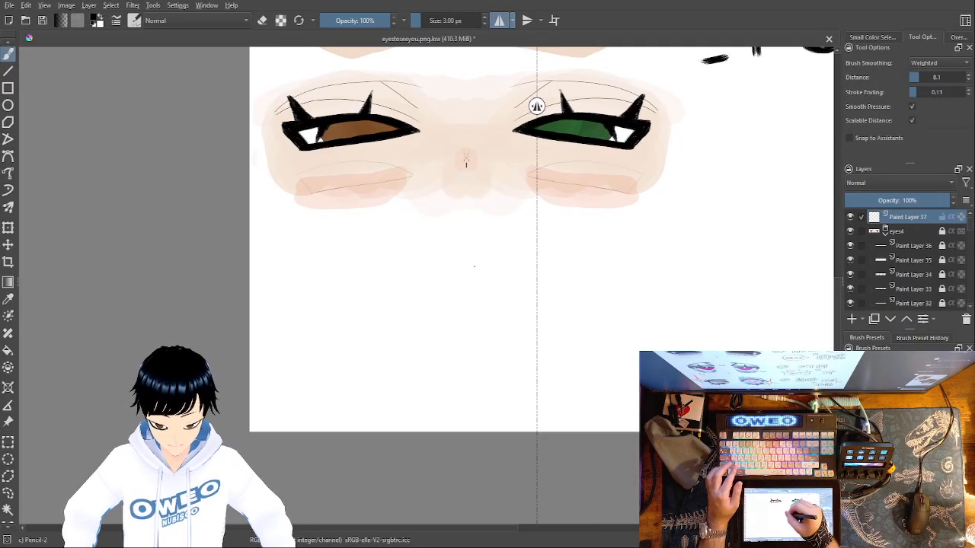
pyautogui.moveTo(475, 274)
pyautogui.mouseDown()
pyautogui.moveTo(294, 277)
pyautogui.moveTo(300, 314)
pyautogui.moveTo(337, 373)
pyautogui.moveTo(398, 384)
pyautogui.moveTo(485, 336)
pyautogui.mouseUp()
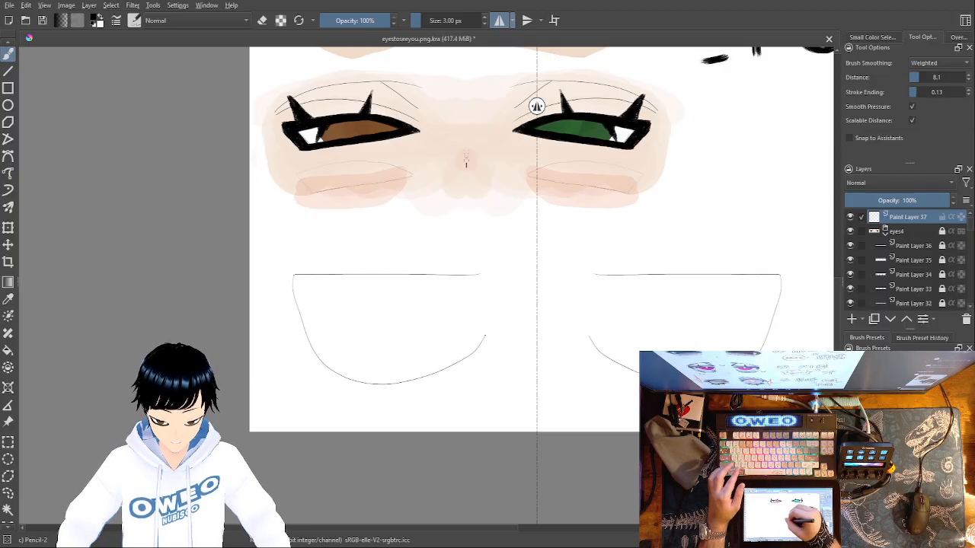
# Redraw the lower outline as a smoother curve from the lid line's outer end, stopping short of its inner end
pyautogui.hotkey('ctrl', 'z')
pyautogui.moveTo(299, 302)
pyautogui.mouseDown()
pyautogui.moveTo(377, 361)
pyautogui.moveTo(440, 358)
pyautogui.mouseUp()
pyautogui.hotkey('ctrl', 'z')
pyautogui.moveTo(295, 297)
pyautogui.mouseDown()
pyautogui.moveTo(358, 372)
pyautogui.moveTo(436, 367)
pyautogui.mouseUp()
pyautogui.hotkey('ctrl', 'z')
pyautogui.moveTo(295, 278)
pyautogui.mouseDown()
pyautogui.moveTo(407, 372)
pyautogui.moveTo(469, 353)
pyautogui.mouseUp()
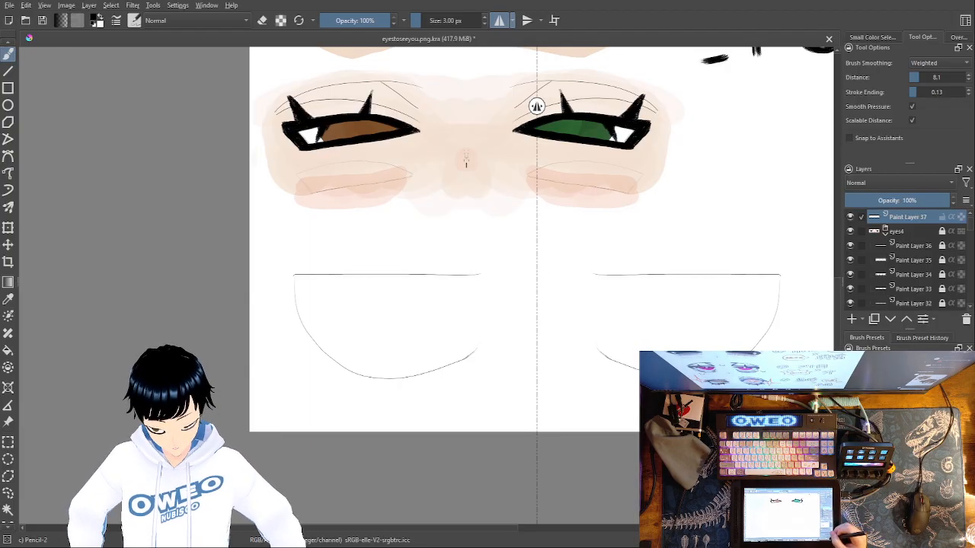
# Examine the inner ends of the upper-lid lines on both sides of the mirror axis up close
pyautogui.hotkey('ctrl', '+')
pyautogui.hotkey('ctrl', '+')
pyautogui.hotkey('ctrl', '+')
pyautogui.hotkey('ctrl', '+')
pyautogui.moveTo(701, 385)
pyautogui.mouseDown()
pyautogui.moveTo(355, 442)
pyautogui.moveTo(338, 428)
pyautogui.mouseUp()
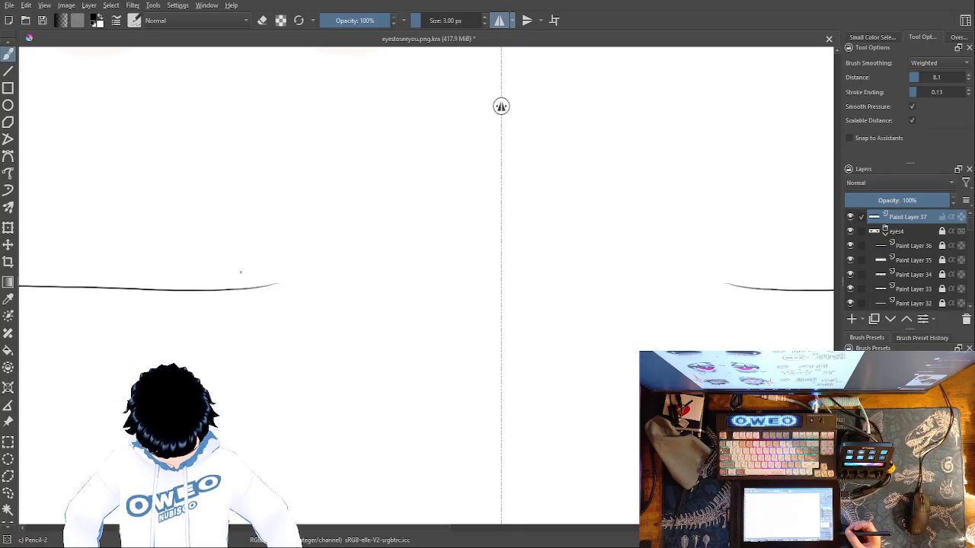
pyautogui.press('-')
pyautogui.press('-')
pyautogui.press('-')
pyautogui.press('-')
pyautogui.press('-')
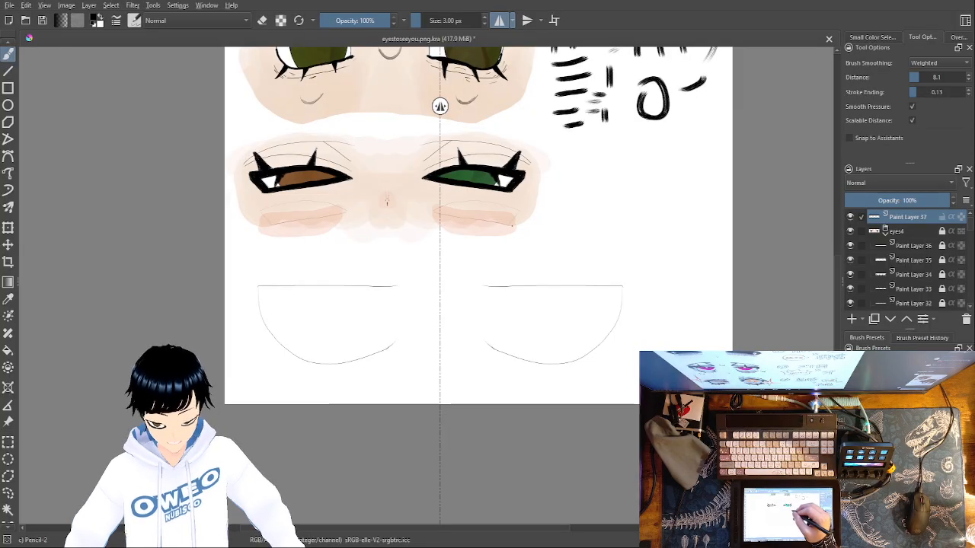
# Draw a peaked line above each eye, rising diagonally from the inner lid end and sloping down toward the outer side
pyautogui.moveTo(355, 237); pyautogui.dragTo(392, 272)
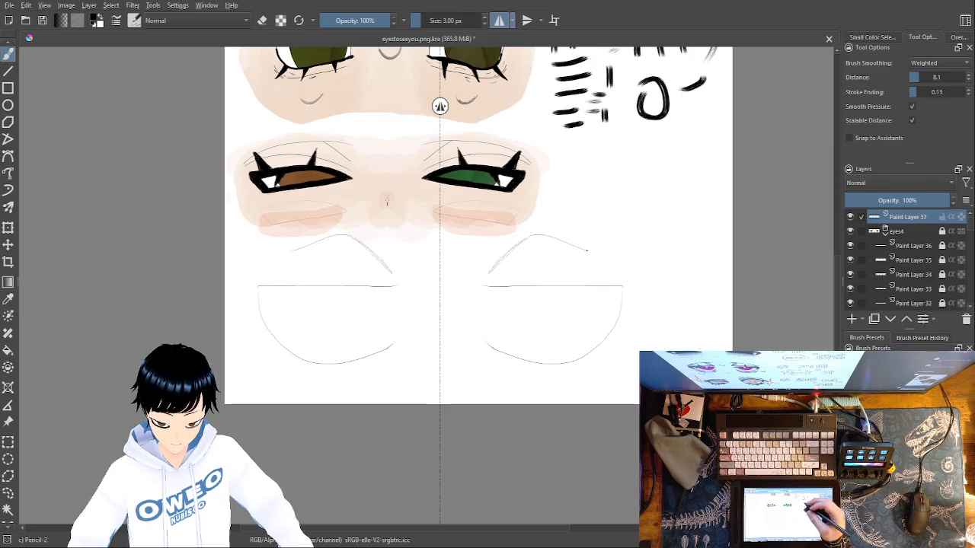
pyautogui.hotkey('ctrl', 'z')
pyautogui.moveTo(350, 234); pyautogui.dragTo(390, 279)
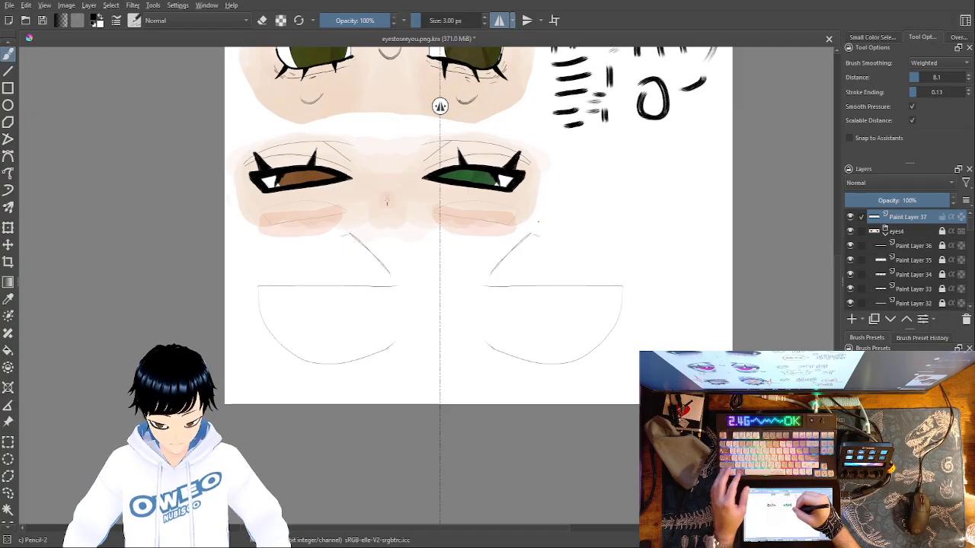
pyautogui.moveTo(350, 234); pyautogui.dragTo(319, 242)
pyautogui.hotkey('ctrl', 'z')
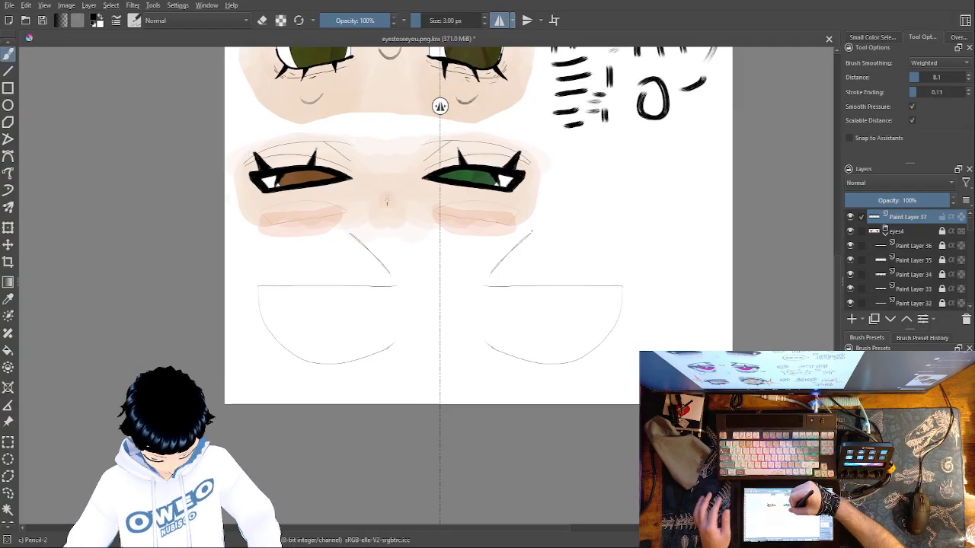
pyautogui.moveTo(538, 232); pyautogui.dragTo(568, 238)
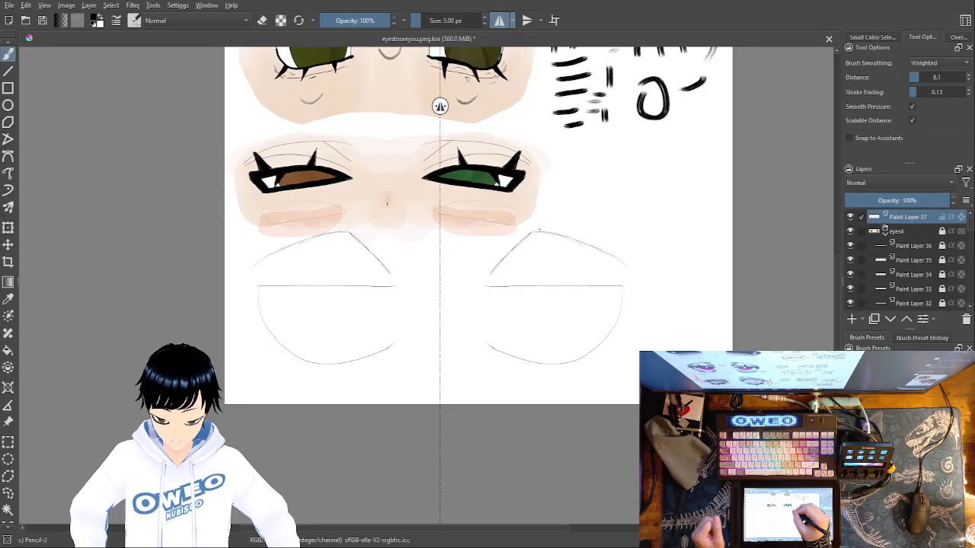
# Add a short line from each peak down toward the mirror axis and a horizontal crease line just above the upper lid
pyautogui.moveTo(530, 232); pyautogui.dragTo(490, 242)
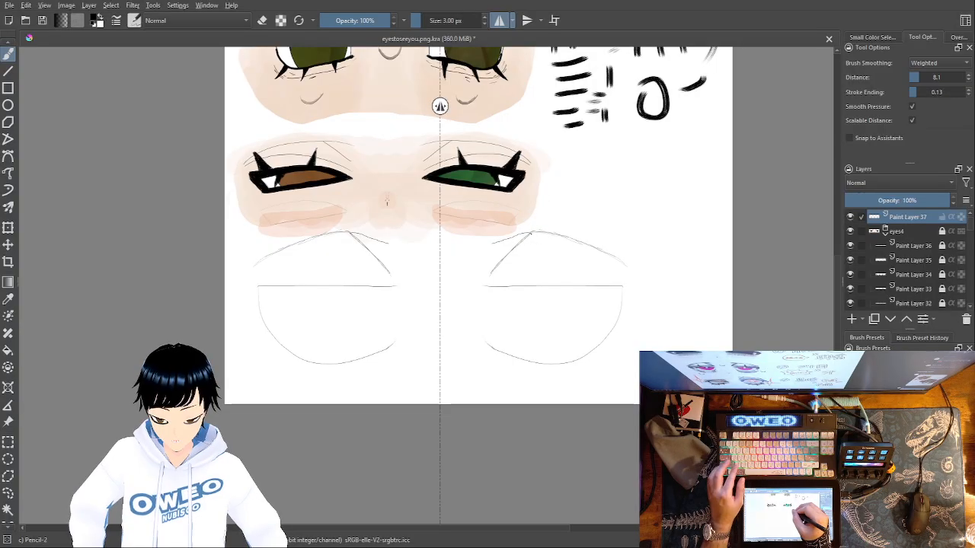
pyautogui.moveTo(522, 234); pyautogui.dragTo(501, 240)
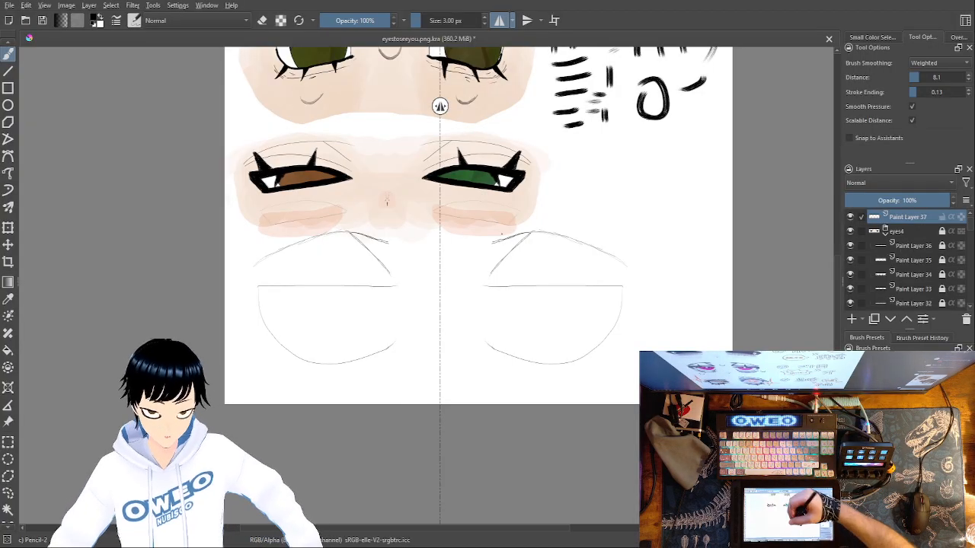
pyautogui.moveTo(522, 273); pyautogui.dragTo(495, 273)
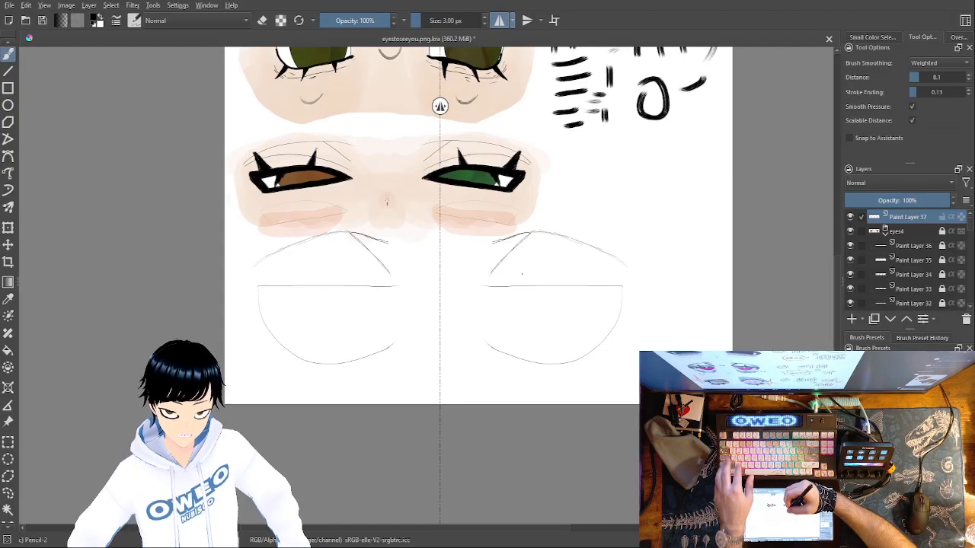
pyautogui.moveTo(499, 275); pyautogui.dragTo(585, 276)
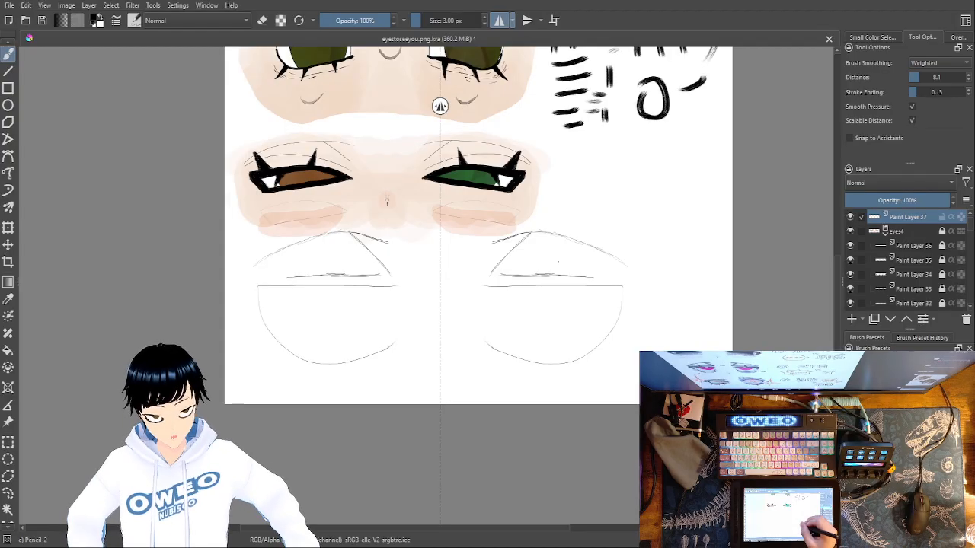
# Try several versions of a curved under-eye line below each eye's lower outline, undoing each attempt
pyautogui.moveTo(491, 372)
pyautogui.mouseDown()
pyautogui.moveTo(572, 380)
pyautogui.moveTo(638, 357)
pyautogui.mouseUp()
pyautogui.hotkey('ctrl', 'z')
pyautogui.moveTo(508, 377)
pyautogui.mouseDown()
pyautogui.moveTo(556, 375)
pyautogui.moveTo(632, 340)
pyautogui.mouseUp()
pyautogui.hotkey('ctrl', 'z')
pyautogui.moveTo(512, 385)
pyautogui.mouseDown()
pyautogui.moveTo(570, 382)
pyautogui.moveTo(623, 355)
pyautogui.moveTo(520, 381)
pyautogui.moveTo(558, 379)
pyautogui.moveTo(628, 344)
pyautogui.mouseUp()
pyautogui.hotkey('ctrl', 'z')
pyautogui.hotkey('ctrl', 'z')
pyautogui.moveTo(487, 346); pyautogui.dragTo(619, 335)
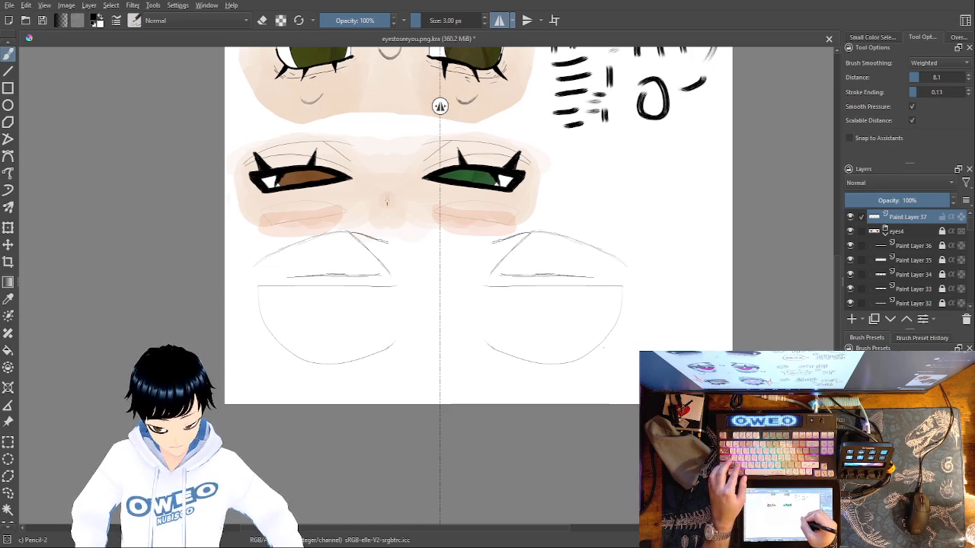
pyautogui.moveTo(491, 377)
pyautogui.mouseDown()
pyautogui.moveTo(577, 374)
pyautogui.moveTo(619, 331)
pyautogui.mouseUp()
pyautogui.hotkey('ctrl', 'z')
pyautogui.moveTo(500, 383)
pyautogui.mouseDown()
pyautogui.moveTo(602, 365)
pyautogui.moveTo(632, 336)
pyautogui.mouseUp()
pyautogui.hotkey('ctrl', 'z')
pyautogui.moveTo(511, 383)
pyautogui.mouseDown()
pyautogui.moveTo(583, 384)
pyautogui.moveTo(618, 347)
pyautogui.mouseUp()
pyautogui.hotkey('ctrl', 'z')
pyautogui.moveTo(508, 384)
pyautogui.mouseDown()
pyautogui.moveTo(571, 384)
pyautogui.moveTo(632, 346)
pyautogui.moveTo(514, 390)
pyautogui.mouseUp()
pyautogui.hotkey('ctrl', 'z')
pyautogui.hotkey('ctrl', 'z')
pyautogui.moveTo(633, 334)
pyautogui.mouseDown()
pyautogui.moveTo(612, 362)
pyautogui.moveTo(576, 376)
pyautogui.moveTo(502, 366)
pyautogui.moveTo(534, 376)
pyautogui.moveTo(582, 372)
pyautogui.moveTo(650, 337)
pyautogui.moveTo(585, 374)
pyautogui.moveTo(499, 373)
pyautogui.mouseUp()
pyautogui.hotkey('ctrl', 'z')
pyautogui.hotkey('ctrl', 'z')
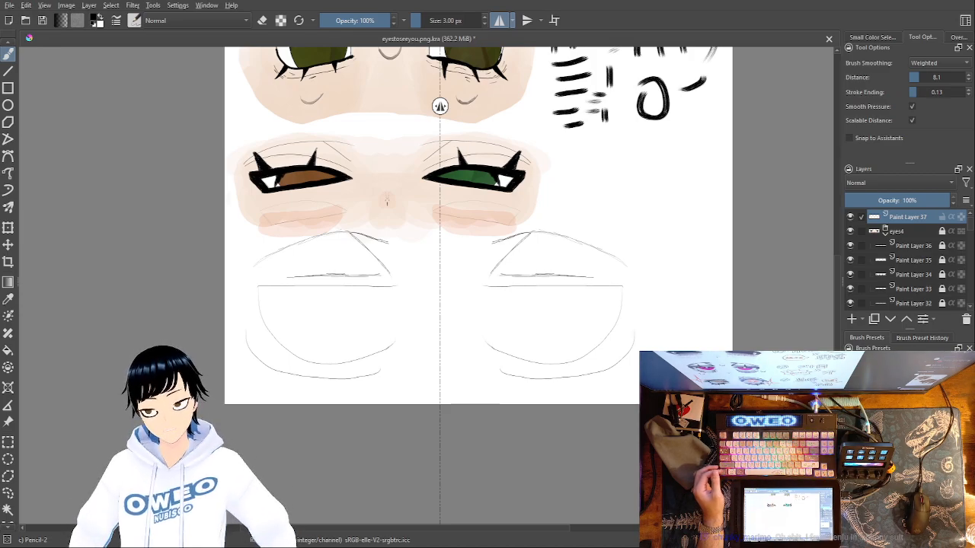
# Redraw the under-eye line as one long curve below each lower outline, sweeping from the outer side toward the inner end
pyautogui.hotkey('ctrl', 'z')
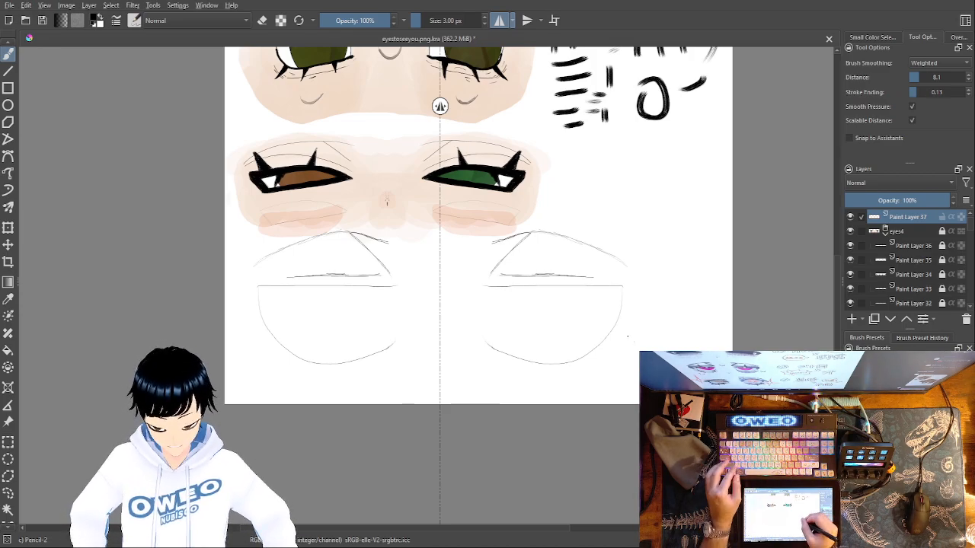
pyautogui.moveTo(629, 339)
pyautogui.mouseDown()
pyautogui.moveTo(596, 368)
pyautogui.moveTo(515, 378)
pyautogui.mouseUp()
pyautogui.hotkey('ctrl', 'z')
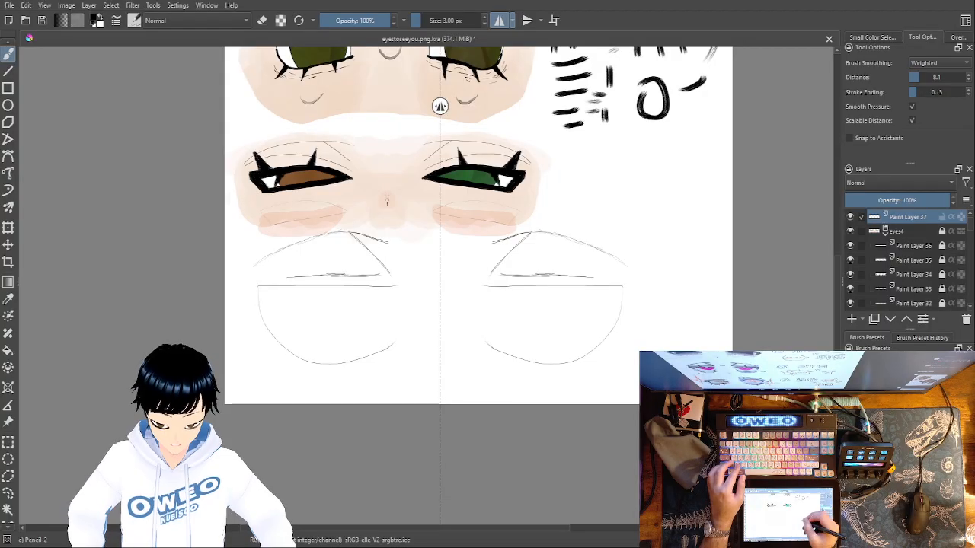
pyautogui.moveTo(631, 324)
pyautogui.mouseDown()
pyautogui.moveTo(596, 373)
pyautogui.moveTo(503, 374)
pyautogui.mouseUp()
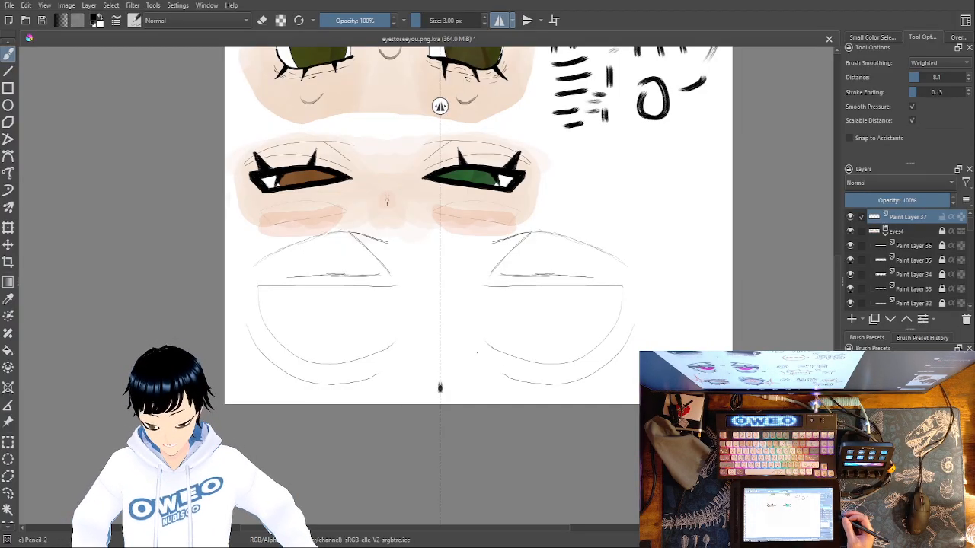
# Add a new paint layer directly above Paint Layer 37
pyautogui.click(852, 320)
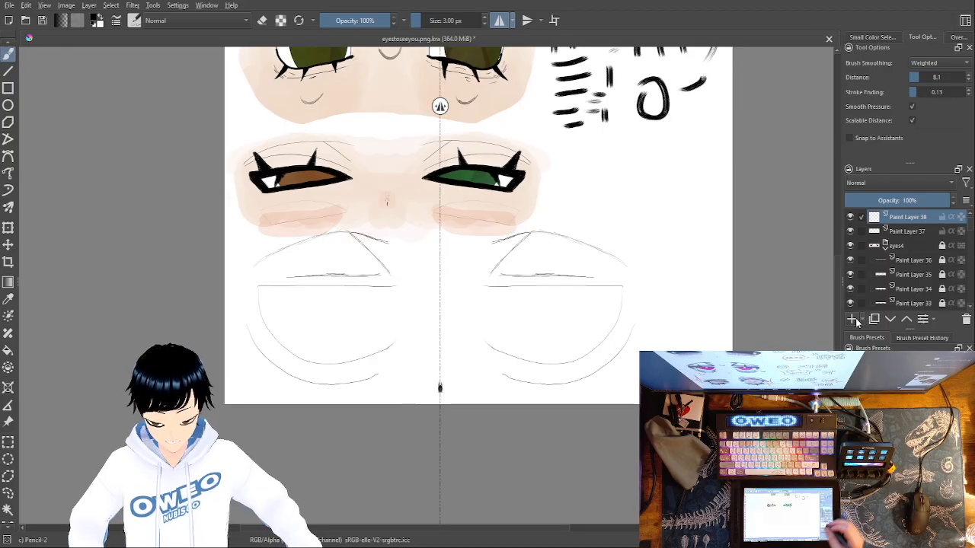
pyautogui.rightClick(583, 380)
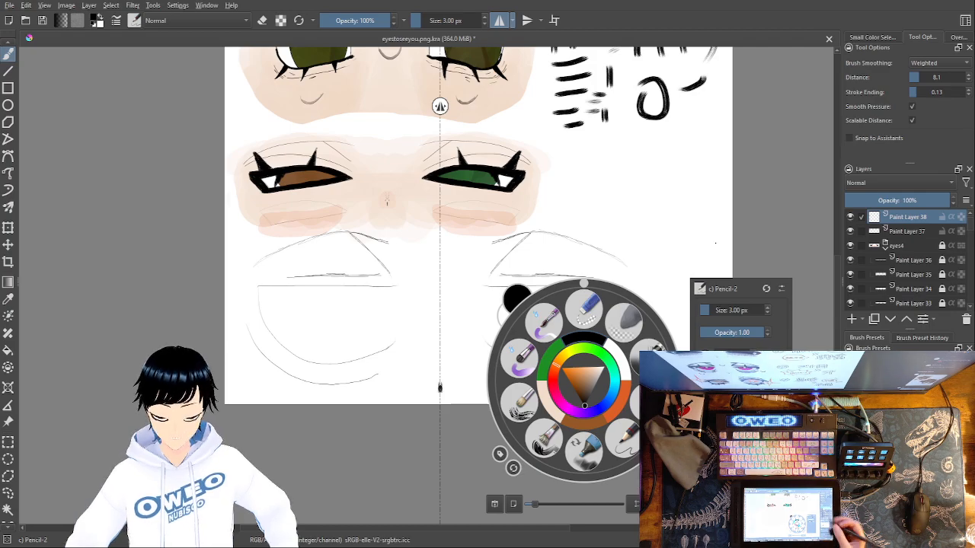
pyautogui.click(687, 246)
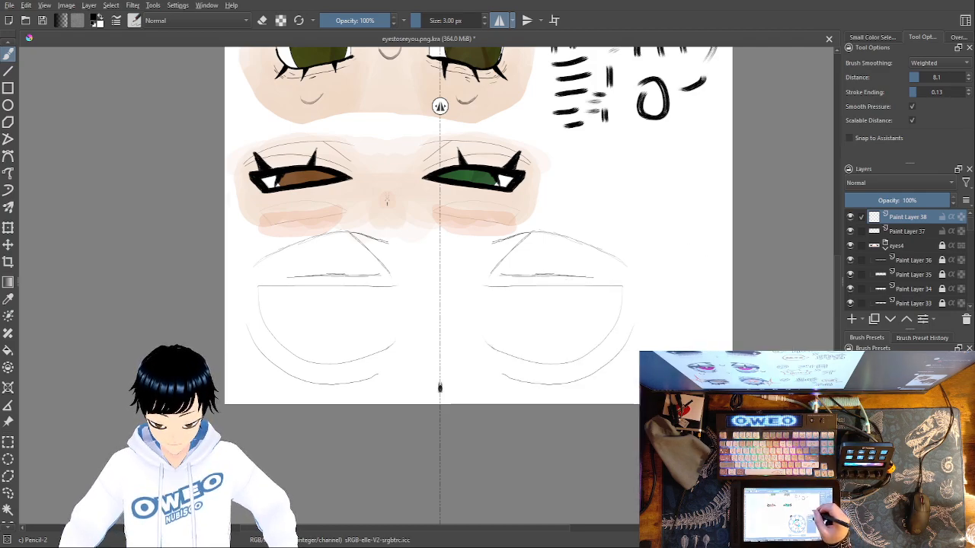
pyautogui.rightClick(606, 381)
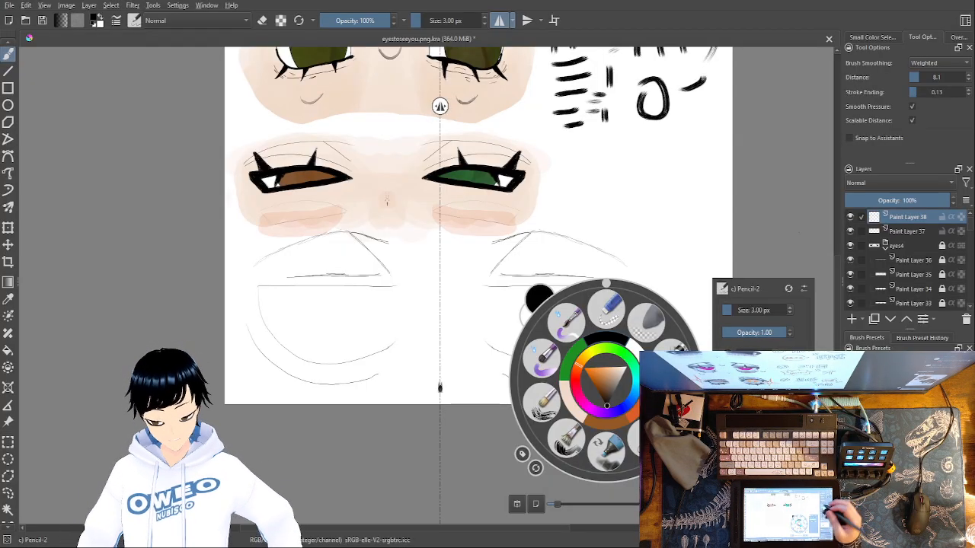
pyautogui.click(773, 228)
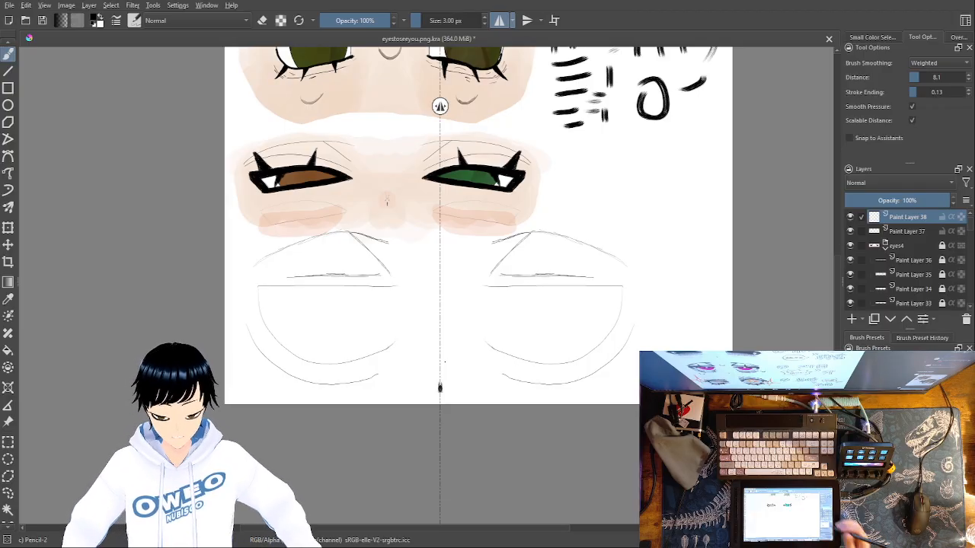
# Change the brush color to a saturated purple
pyautogui.rightClick(615, 343)
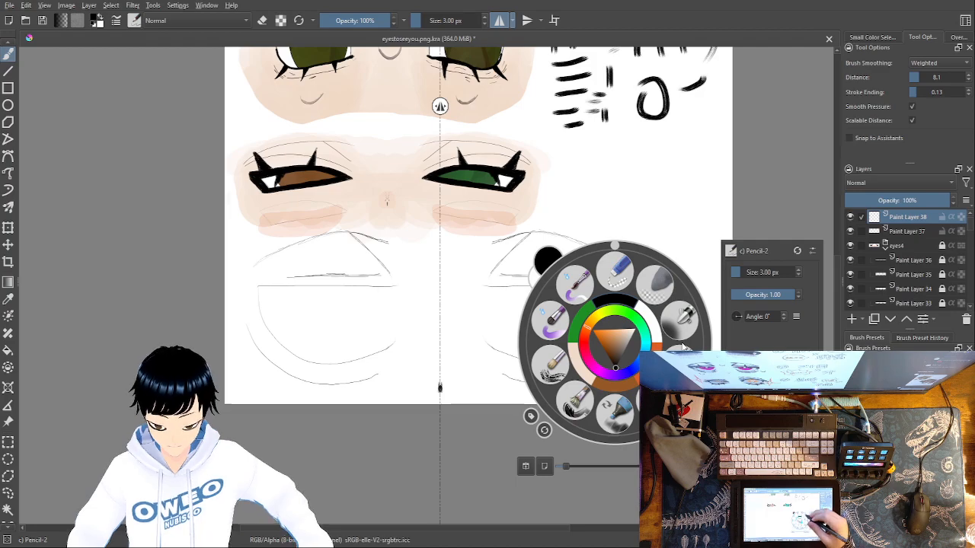
pyautogui.click(603, 371)
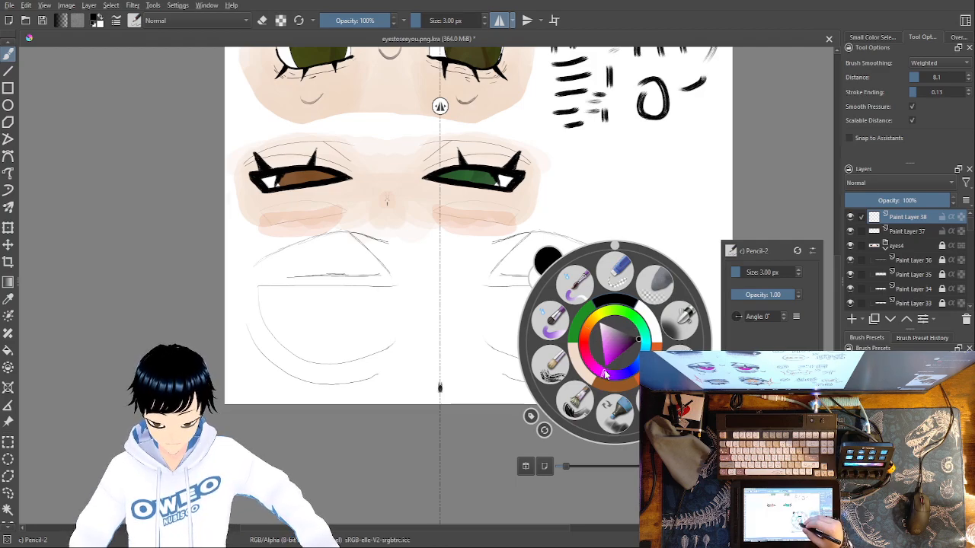
pyautogui.click(615, 348)
pyautogui.click(607, 338)
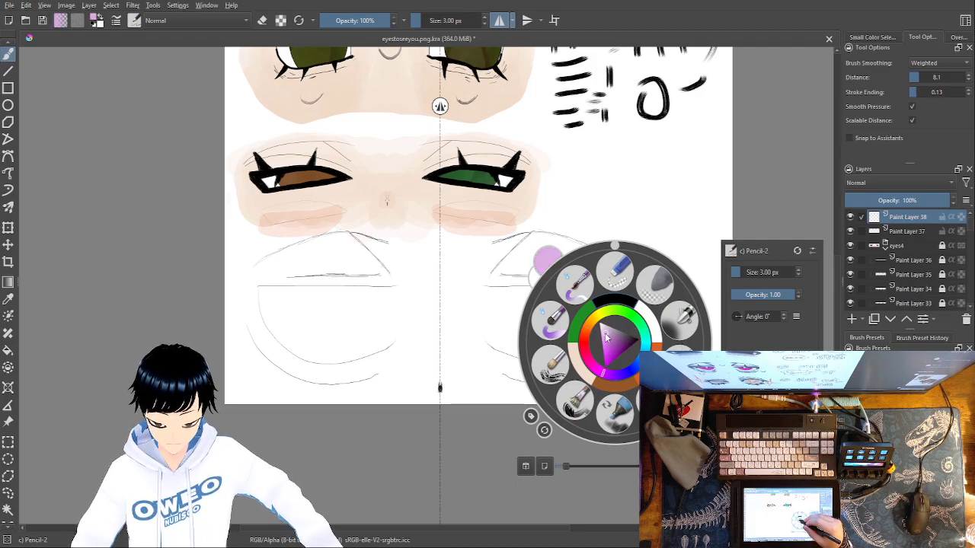
pyautogui.moveTo(611, 346); pyautogui.dragTo(611, 358)
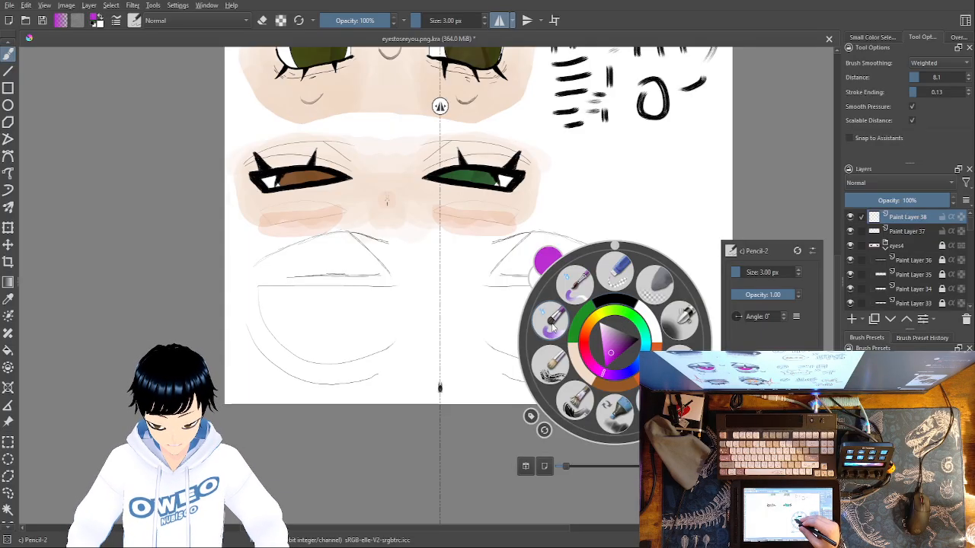
pyautogui.press('Escape')
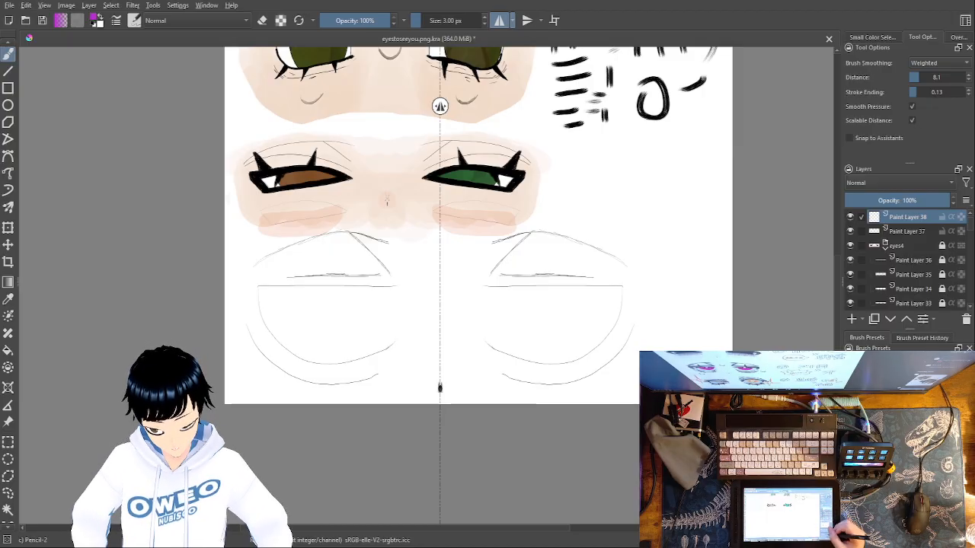
# Enlarge the Pencil-2 brush to 87.79 px for work on the eye right of the mirror axis
pyautogui.hotkey('ctrl', '-')
pyautogui.hotkey('ctrl', '-')
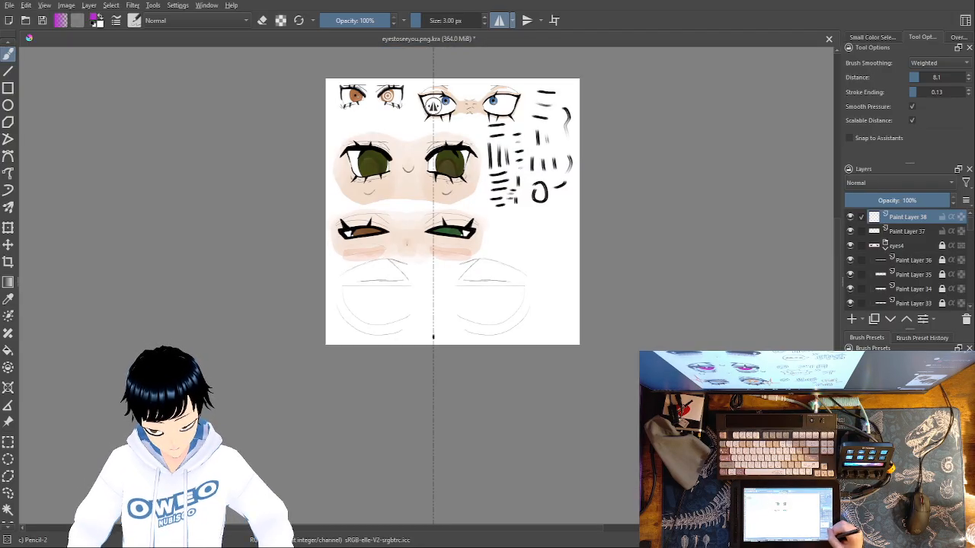
pyautogui.hotkey('ctrl', '+')
pyautogui.hotkey('ctrl', '+')
pyautogui.hotkey('ctrl', '+')
pyautogui.hotkey('ctrl', '+')
pyautogui.hotkey('ctrl', '+')
pyautogui.hotkey('ctrl', '+')
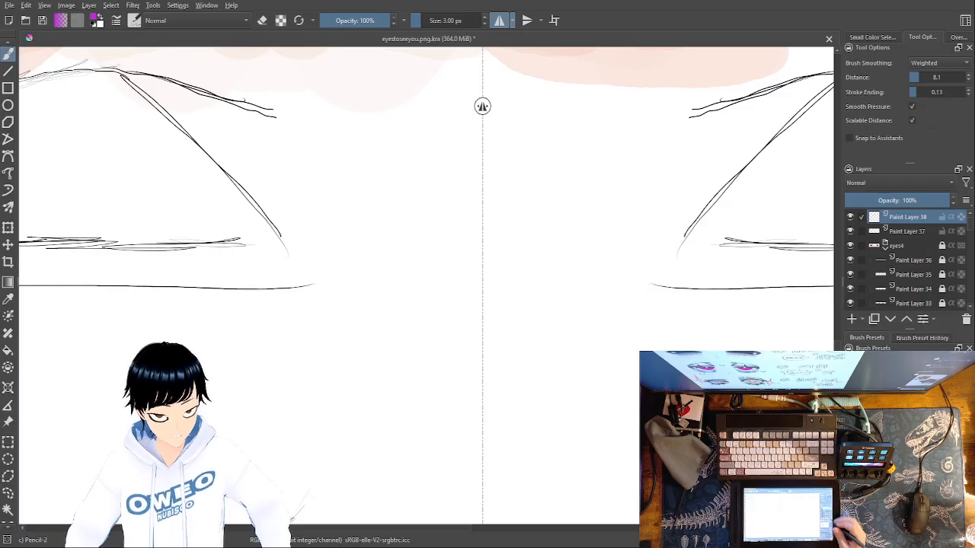
pyautogui.moveTo(637, 463)
pyautogui.mouseDown()
pyautogui.moveTo(639, 445)
pyautogui.moveTo(331, 457)
pyautogui.mouseUp()
pyautogui.moveTo(518, 403); pyautogui.dragTo(489, 401)
pyautogui.rightClick(564, 381)
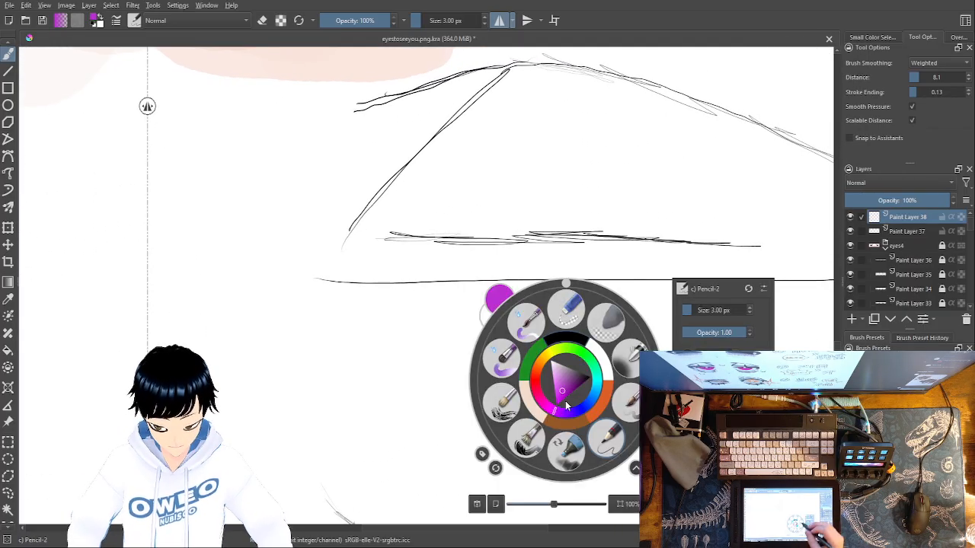
pyautogui.moveTo(693, 310); pyautogui.dragTo(711, 310)
pyautogui.click(702, 310)
pyautogui.click(705, 253)
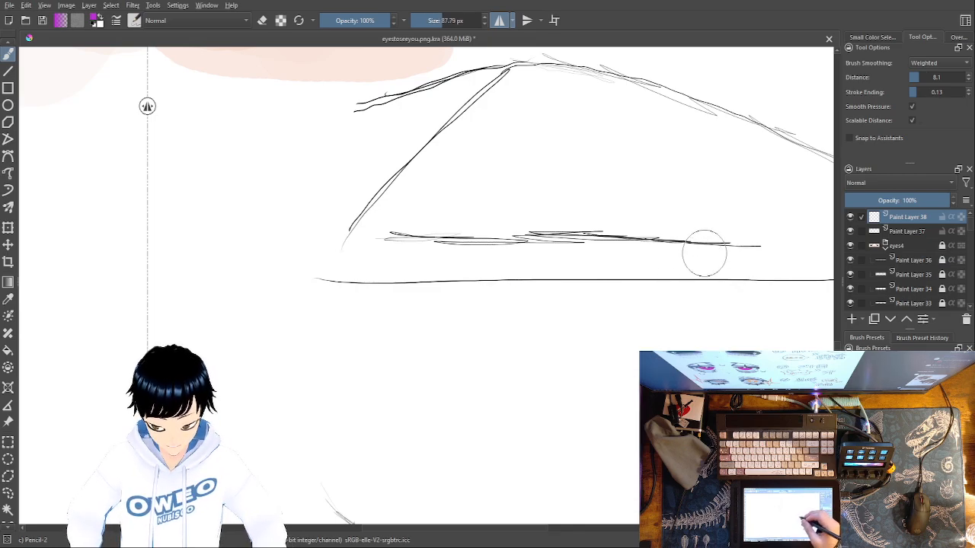
# Set the brush size to 3 px and draw a purple half-circle iris outline hanging from the upper-lid line
pyautogui.moveTo(551, 394); pyautogui.dragTo(470, 302)
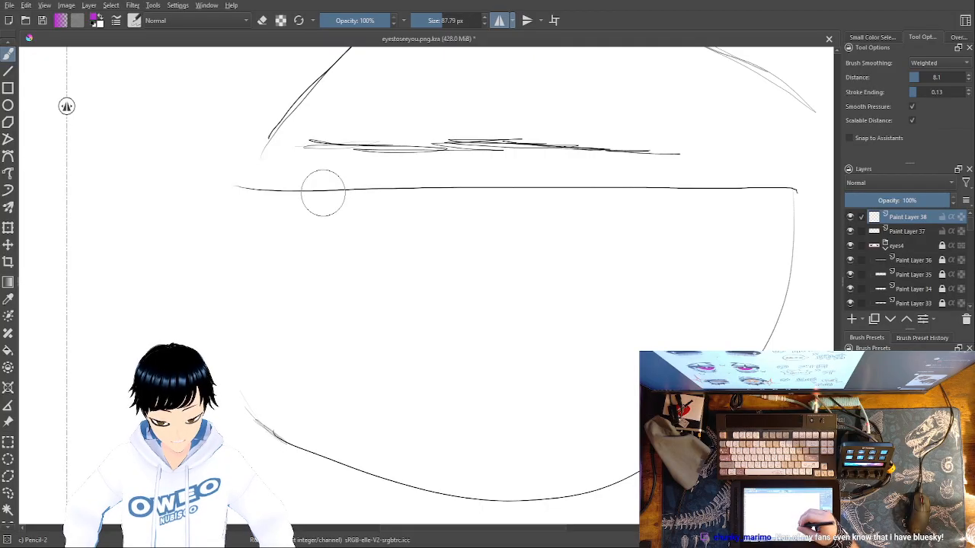
pyautogui.rightClick(594, 419)
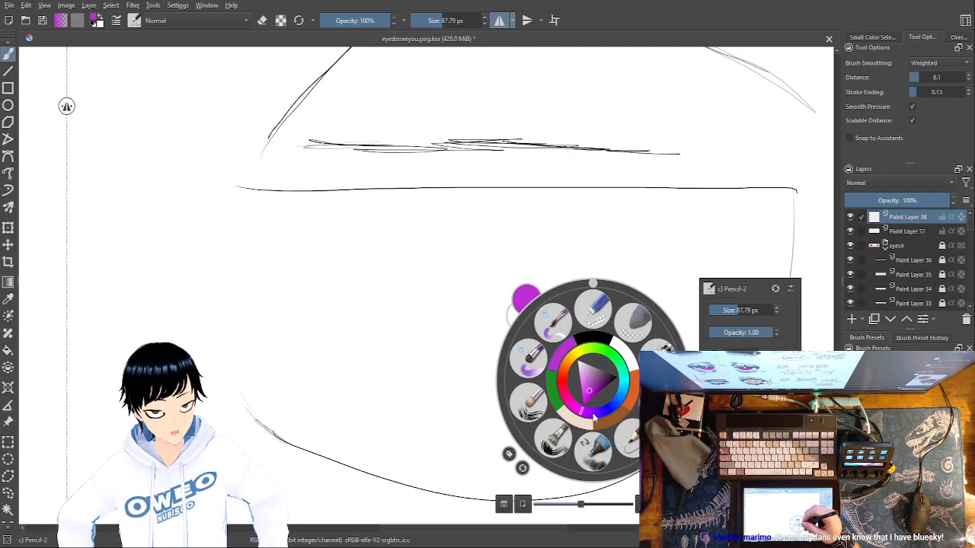
pyautogui.doubleClick(736, 311)
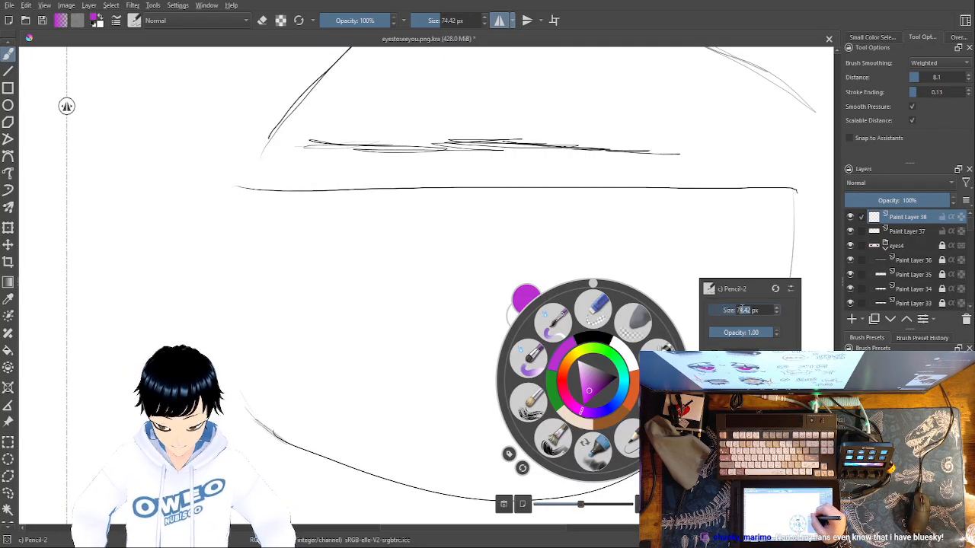
pyautogui.write('3')
pyautogui.press('Return')
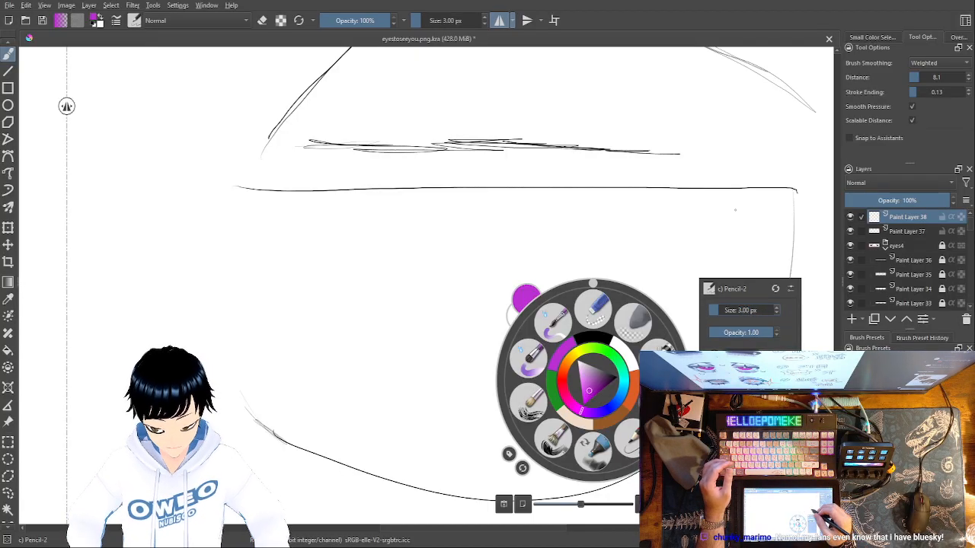
pyautogui.click(735, 202)
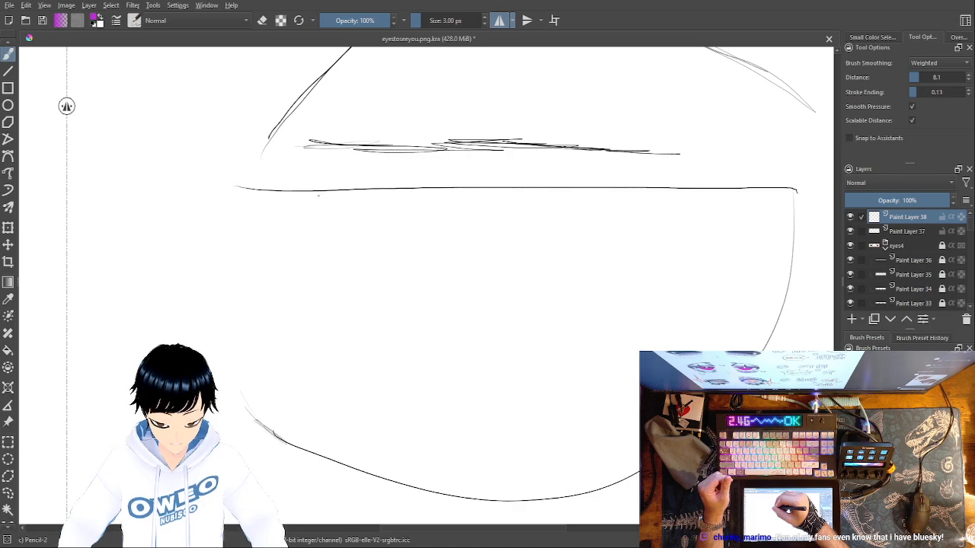
pyautogui.moveTo(321, 193)
pyautogui.mouseDown()
pyautogui.moveTo(361, 270)
pyautogui.moveTo(458, 307)
pyautogui.moveTo(540, 291)
pyautogui.moveTo(593, 246)
pyautogui.moveTo(613, 211)
pyautogui.mouseUp()
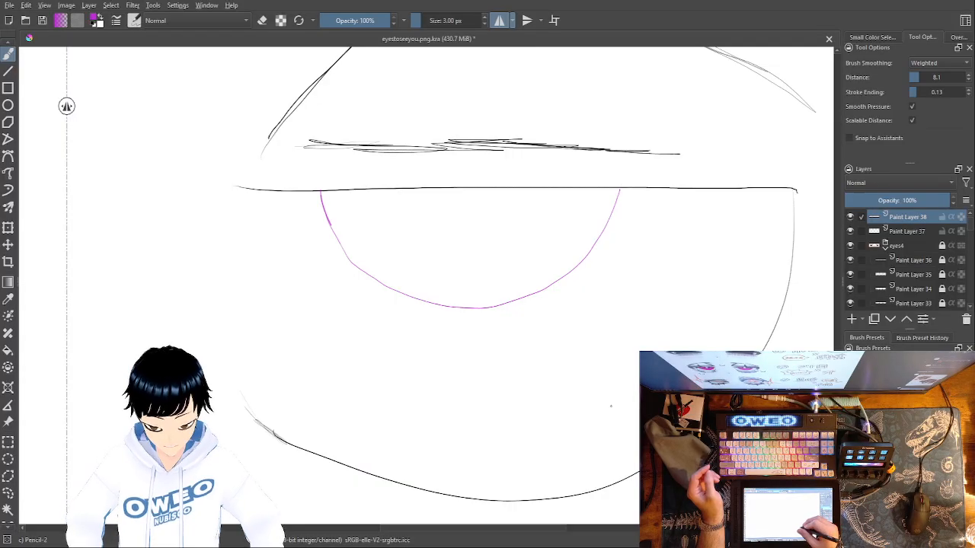
# Set the brush size to 83.17 px and dab soft purple shading inside the iris's upper outer corner
pyautogui.rightClick(613, 381)
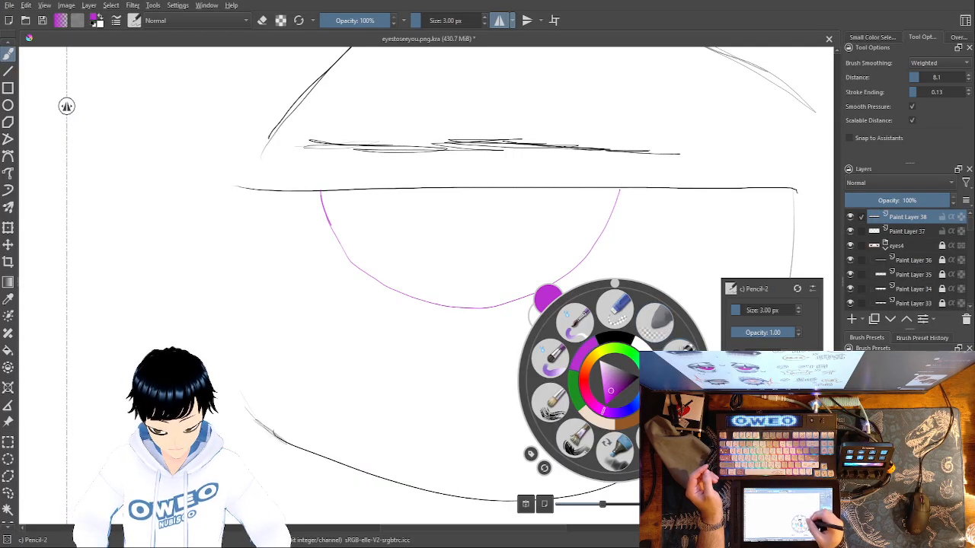
pyautogui.click(758, 310)
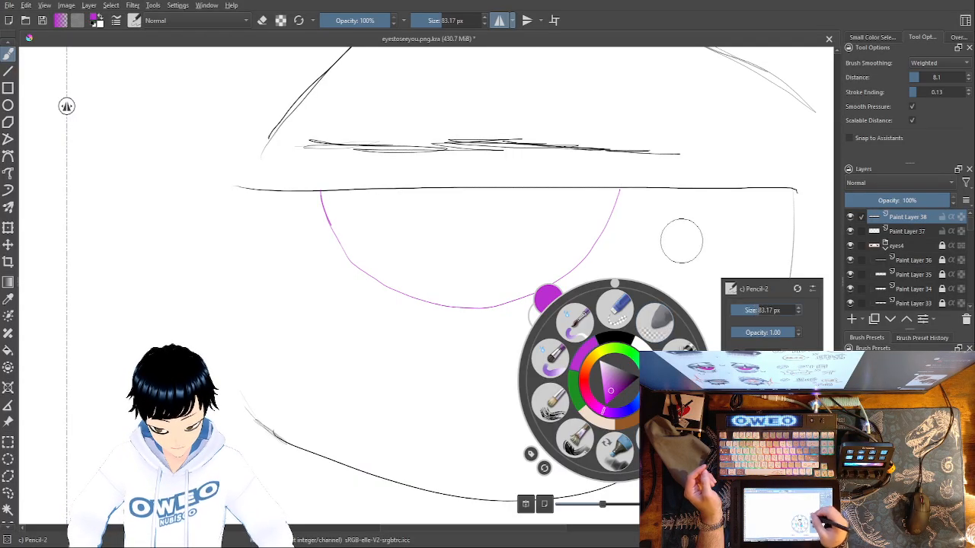
pyautogui.click(594, 212)
pyautogui.moveTo(601, 203); pyautogui.dragTo(585, 231)
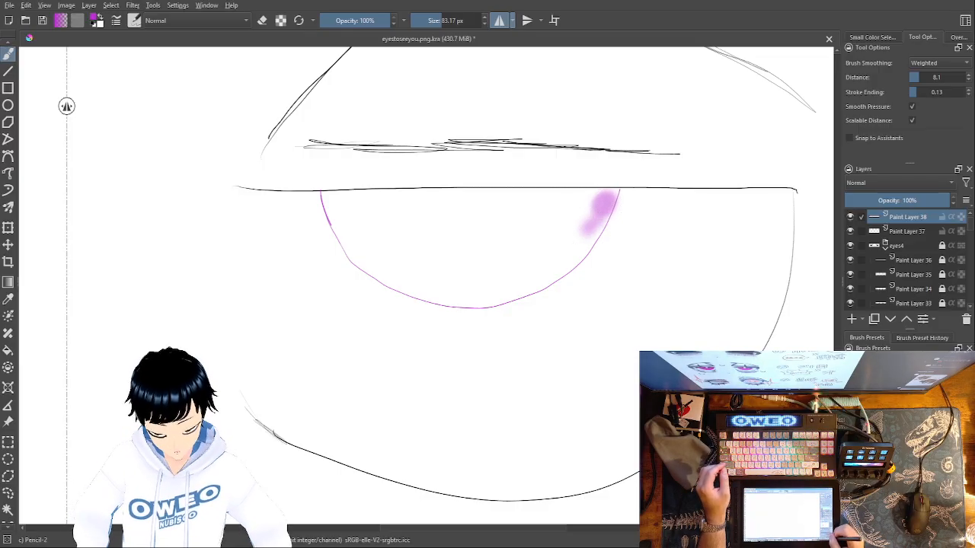
# Undo the purple shading and the purple iris outline on Paint Layer 38
pyautogui.hotkey('ctrl', '-')
pyautogui.hotkey('ctrl', '-')
pyautogui.hotkey('ctrl', '-')
pyautogui.hotkey('ctrl', '-')
pyautogui.hotkey('ctrl', '-')
pyautogui.hotkey('ctrl', '-')
pyautogui.hotkey('ctrl', '-')
pyautogui.hotkey('ctrl', '-')
pyautogui.hotkey('ctrl', '+')
pyautogui.hotkey('ctrl', '+')
pyautogui.hotkey('ctrl', '+')
pyautogui.hotkey('ctrl', '+')
pyautogui.hotkey('ctrl', '+')
pyautogui.hotkey('ctrl', '+')
pyautogui.hotkey('ctrl', '+')
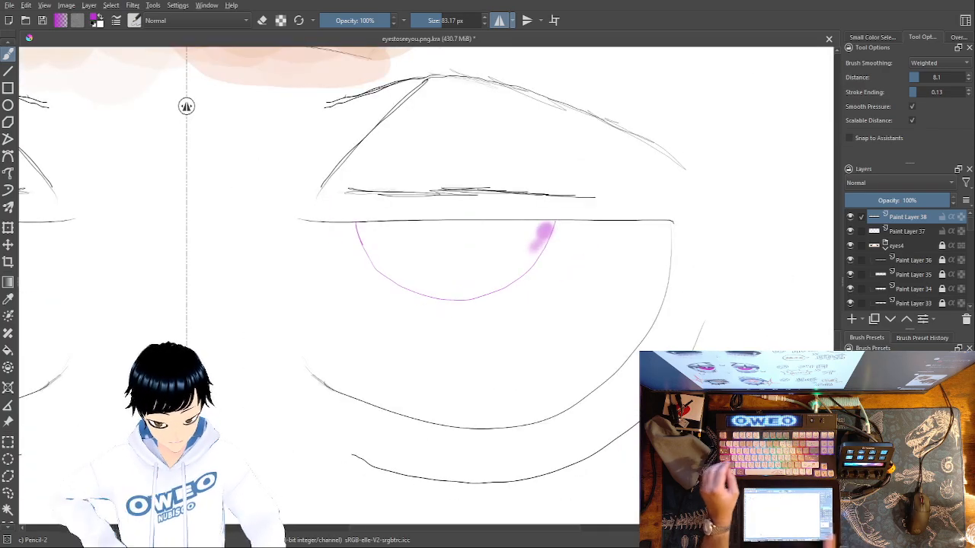
pyautogui.hotkey('ctrl', 'z')
pyautogui.hotkey('ctrl', 'z')
pyautogui.hotkey('ctrl', 'z')
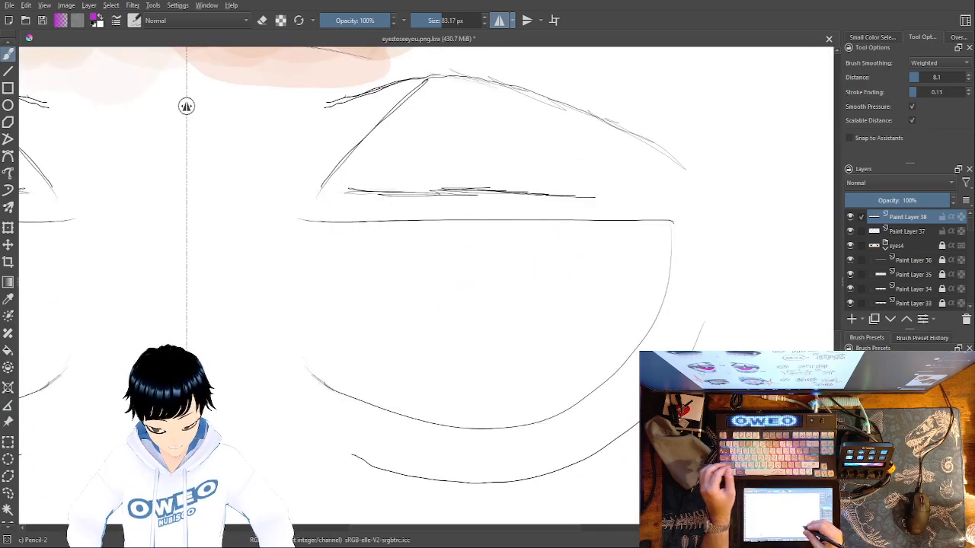
# Set the brush size to 3 px and the brush color to black
pyautogui.rightClick(615, 380)
pyautogui.doubleClick(760, 307)
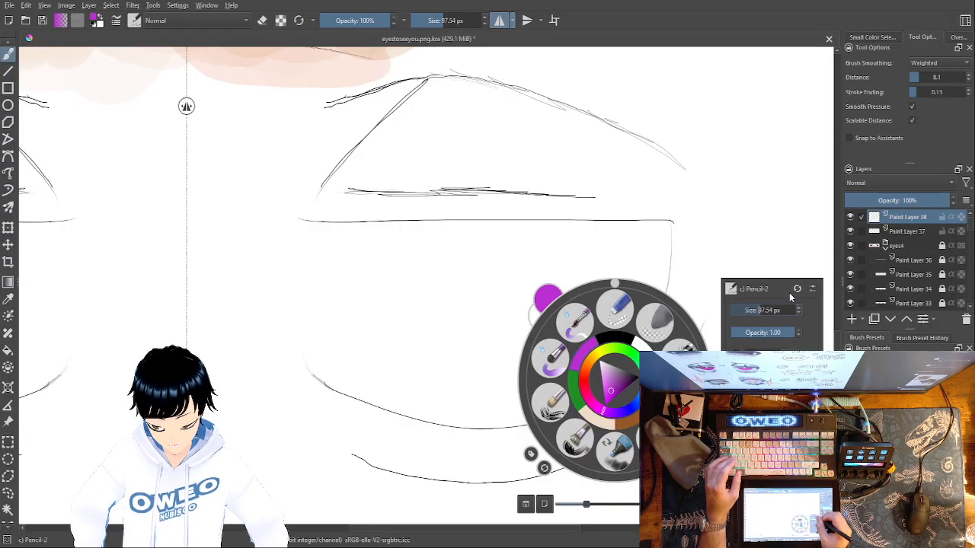
pyautogui.moveTo(755, 313); pyautogui.dragTo(777, 309)
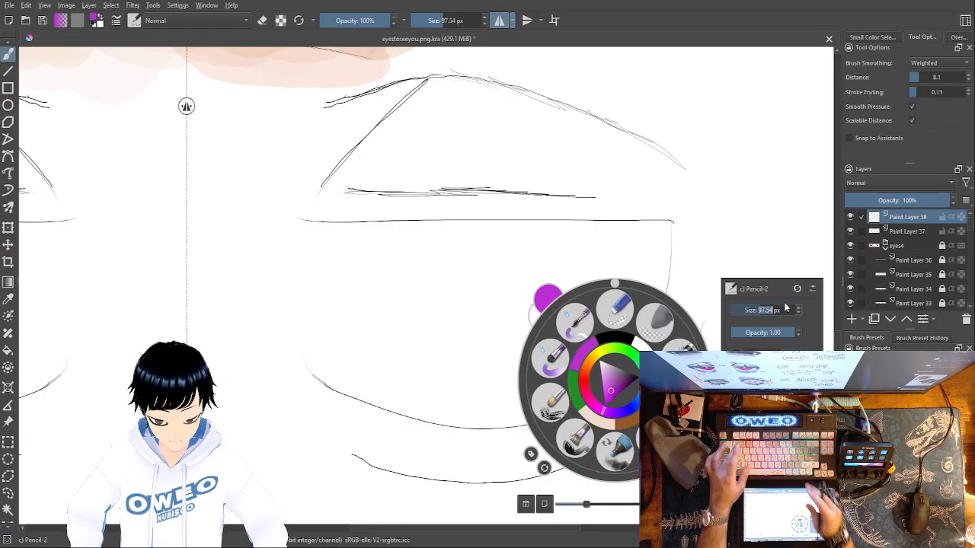
pyautogui.write('3')
pyautogui.press('Return')
pyautogui.click(769, 259)
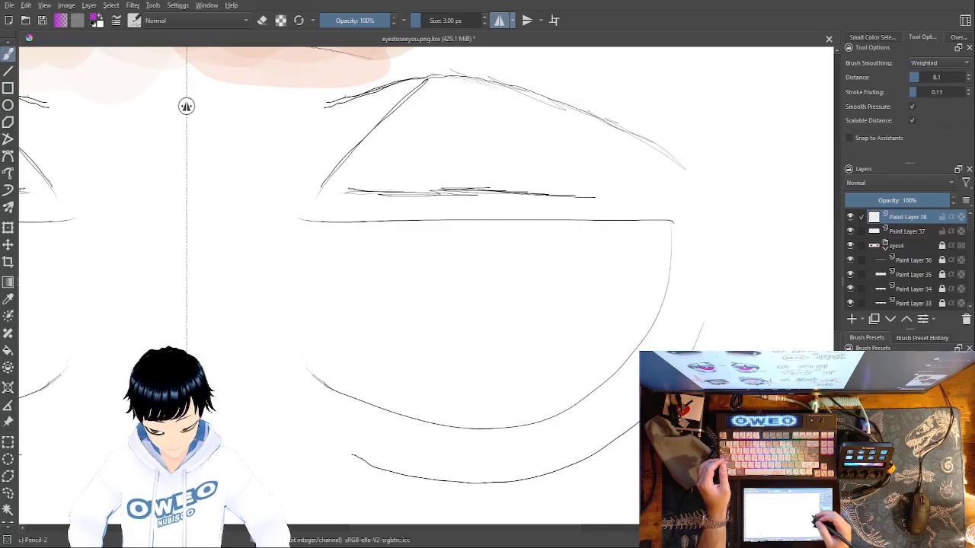
pyautogui.rightClick(614, 323)
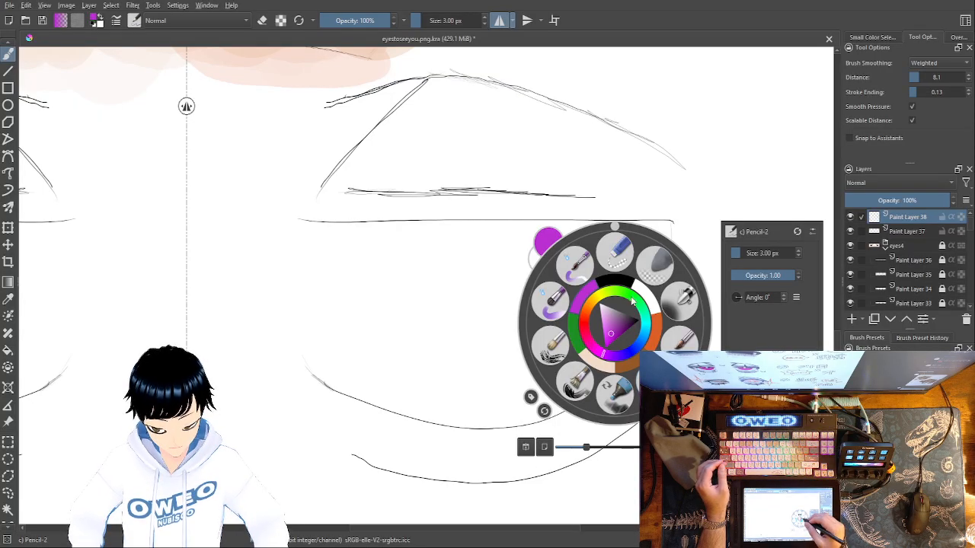
pyautogui.click(633, 303)
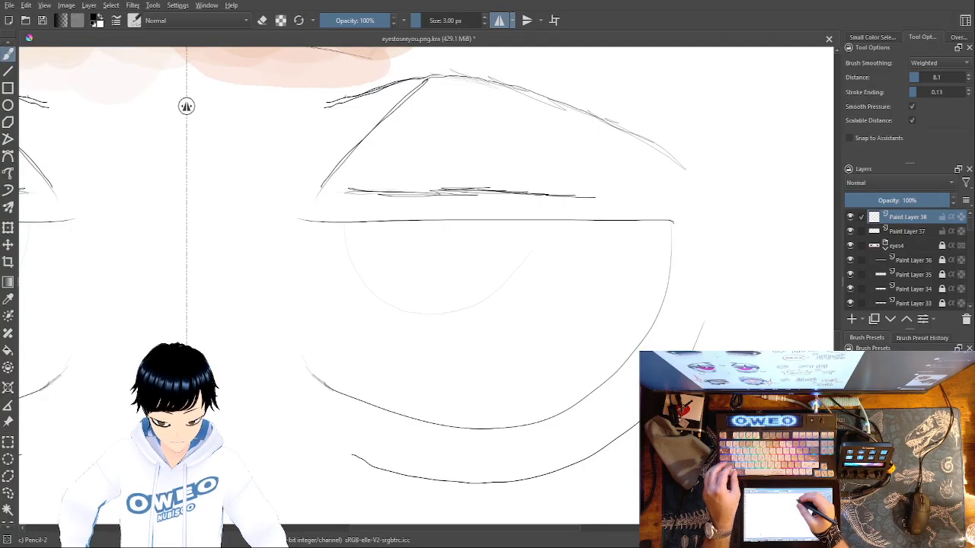
pyautogui.moveTo(551, 259)
pyautogui.mouseDown()
pyautogui.moveTo(488, 301)
pyautogui.moveTo(383, 294)
pyautogui.moveTo(345, 263)
pyautogui.moveTo(338, 230)
pyautogui.mouseUp()
pyautogui.hotkey('ctrl', 'z')
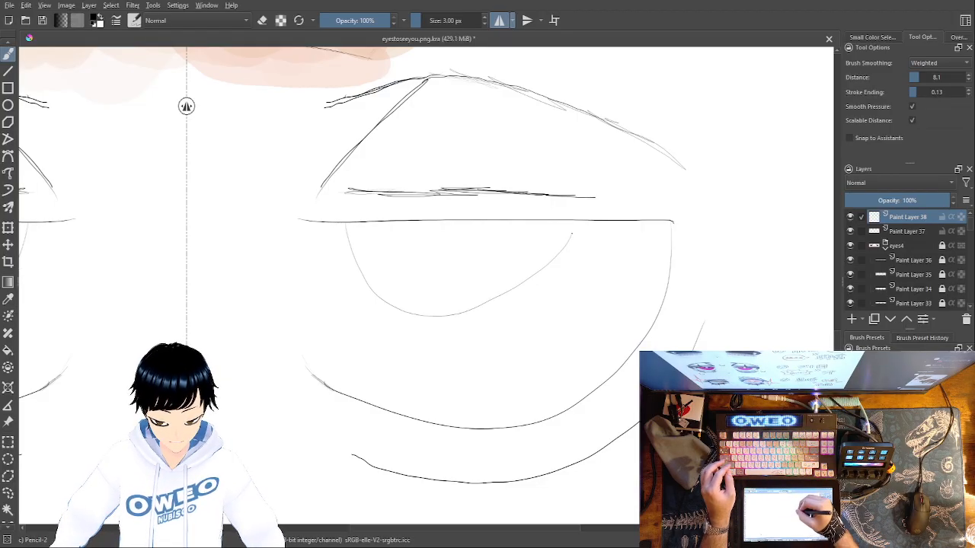
pyautogui.hotkey('ctrl', 'z')
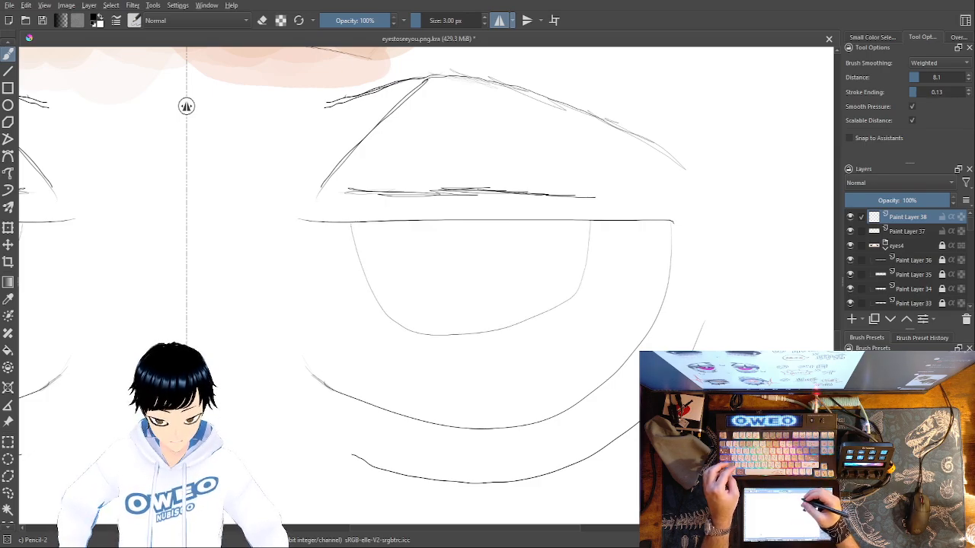
pyautogui.hotkey('ctrl', 'z')
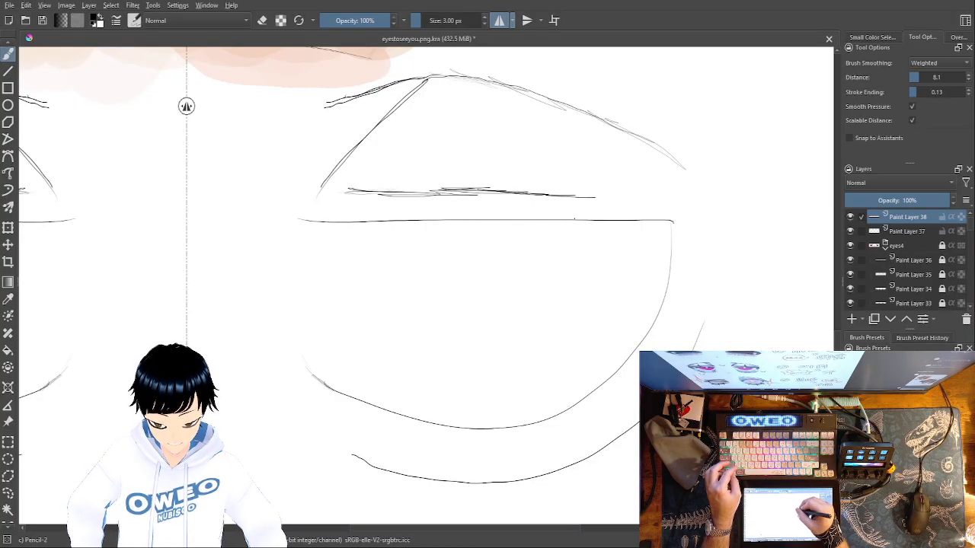
pyautogui.moveTo(578, 240)
pyautogui.mouseDown()
pyautogui.moveTo(550, 287)
pyautogui.moveTo(472, 318)
pyautogui.mouseUp()
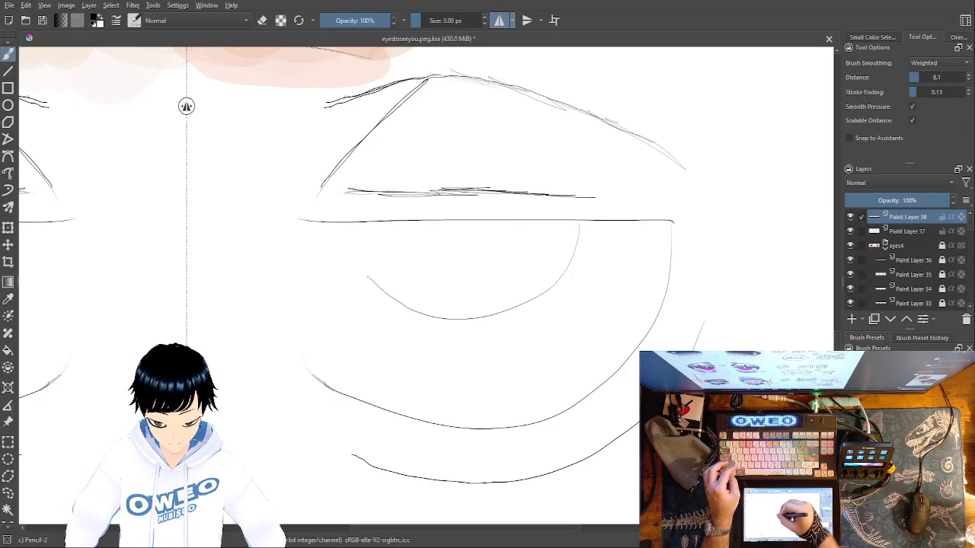
pyautogui.hotkey('ctrl', 'z')
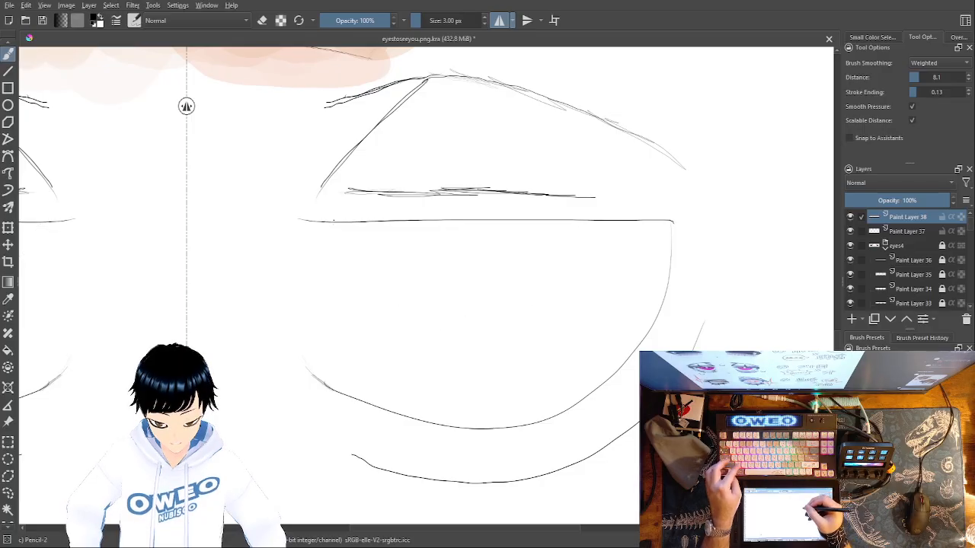
pyautogui.moveTo(576, 221)
pyautogui.mouseDown()
pyautogui.moveTo(570, 253)
pyautogui.moveTo(496, 323)
pyautogui.moveTo(407, 315)
pyautogui.moveTo(348, 265)
pyautogui.moveTo(326, 227)
pyautogui.mouseUp()
pyautogui.hotkey('ctrl', 'z')
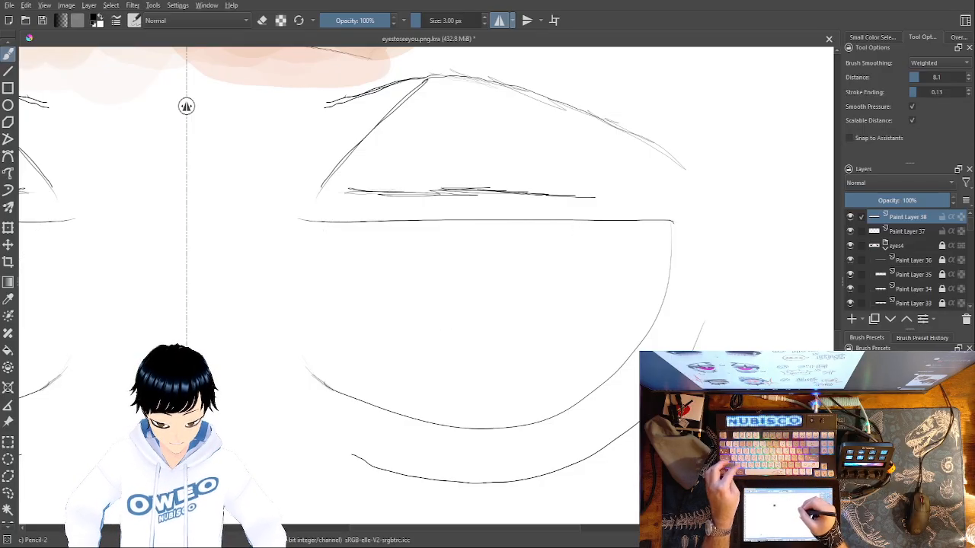
pyautogui.moveTo(580, 228)
pyautogui.mouseDown()
pyautogui.moveTo(573, 267)
pyautogui.moveTo(528, 316)
pyautogui.moveTo(436, 345)
pyautogui.moveTo(360, 322)
pyautogui.moveTo(310, 248)
pyautogui.mouseUp()
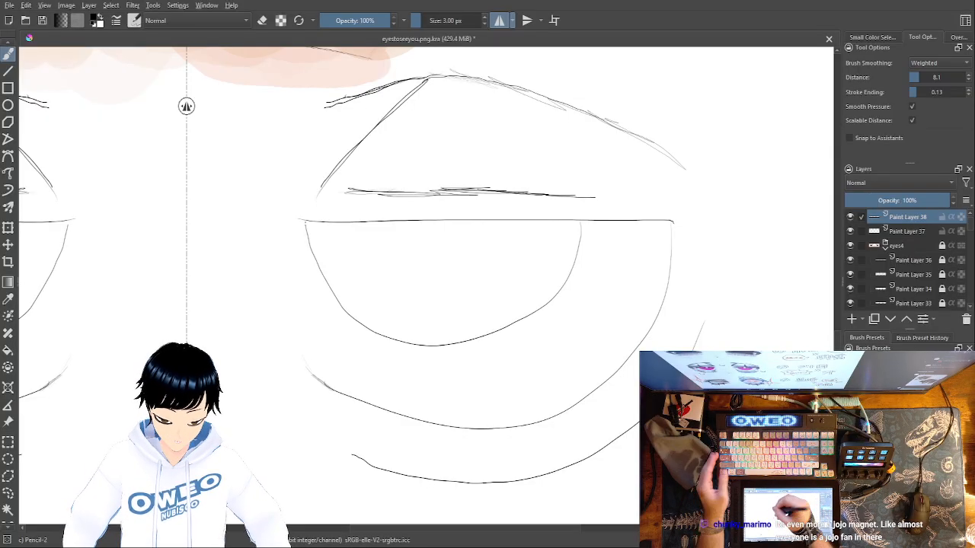
pyautogui.hotkey('ctrl', 'z')
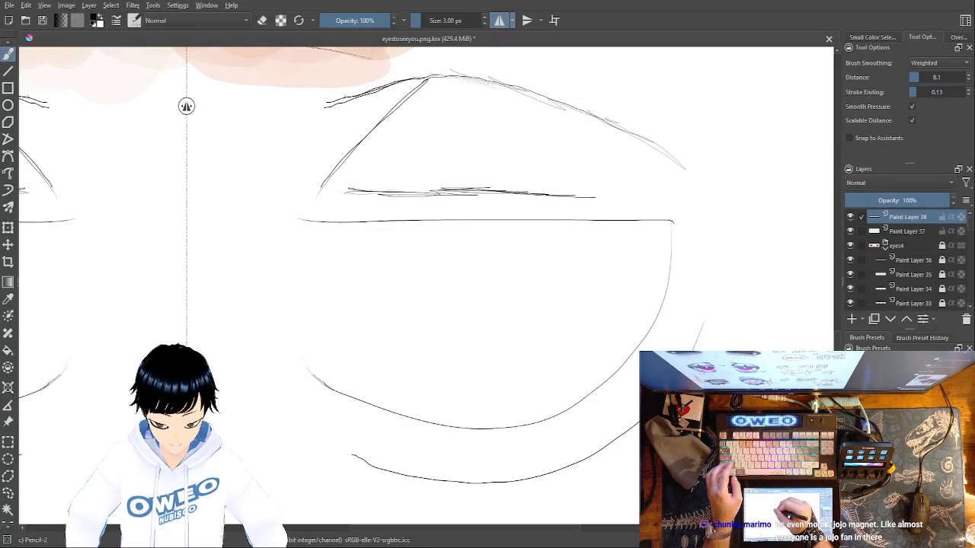
pyautogui.moveTo(346, 245)
pyautogui.mouseDown()
pyautogui.moveTo(371, 293)
pyautogui.moveTo(432, 315)
pyautogui.moveTo(548, 283)
pyautogui.mouseUp()
pyautogui.hotkey('ctrl', 'z')
# Draw a thin, U-shaped black iris outline hanging from the upper-lid line on Paint Layer 38
pyautogui.moveTo(347, 223)
pyautogui.mouseDown()
pyautogui.moveTo(379, 301)
pyautogui.moveTo(451, 336)
pyautogui.moveTo(532, 325)
pyautogui.moveTo(573, 303)
pyautogui.mouseUp()
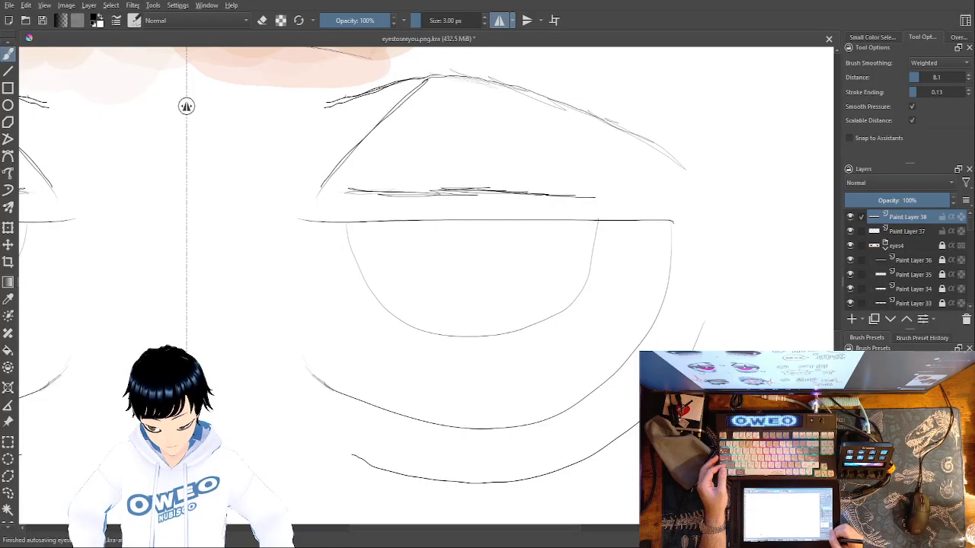
pyautogui.hotkey('ctrl', '+')
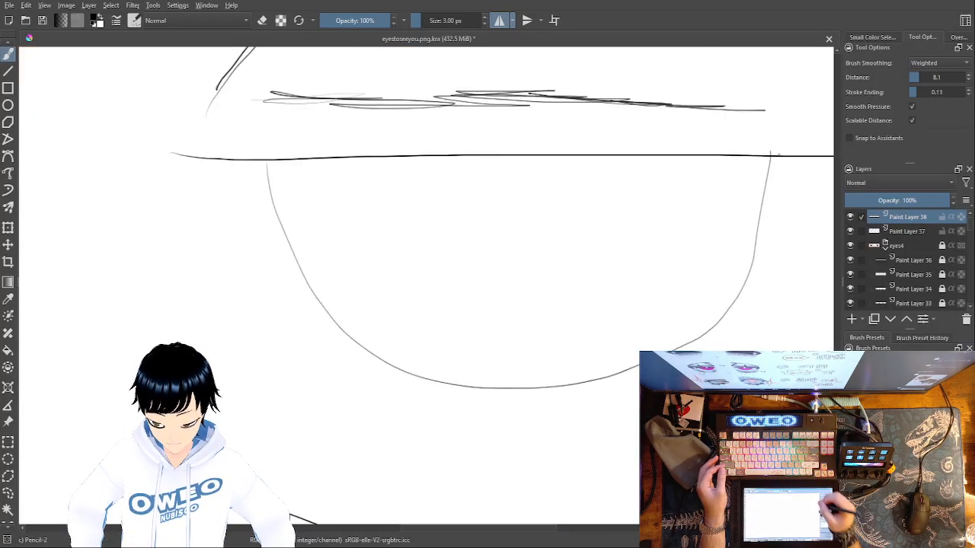
pyautogui.hotkey('ctrl', '+')
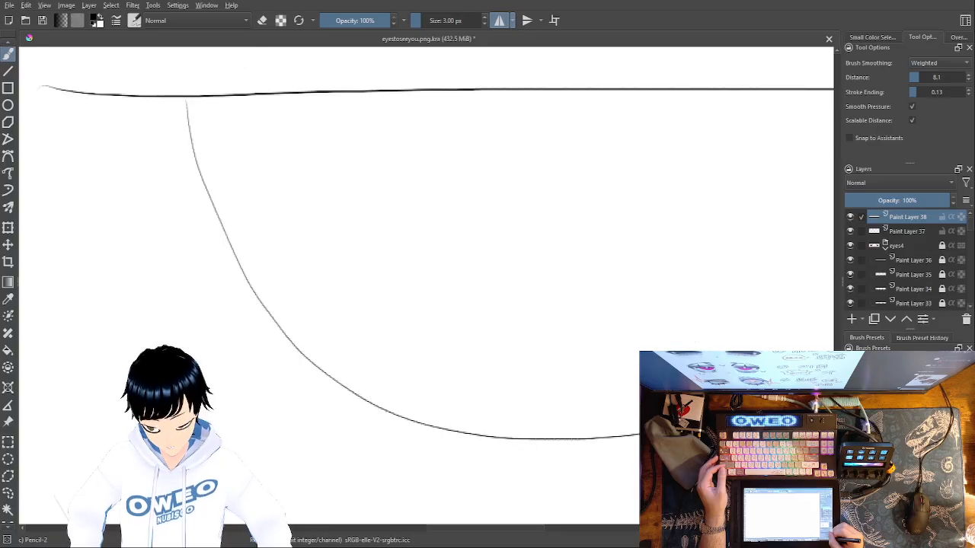
pyautogui.hotkey('ctrl', '-')
pyautogui.hotkey('ctrl', '-')
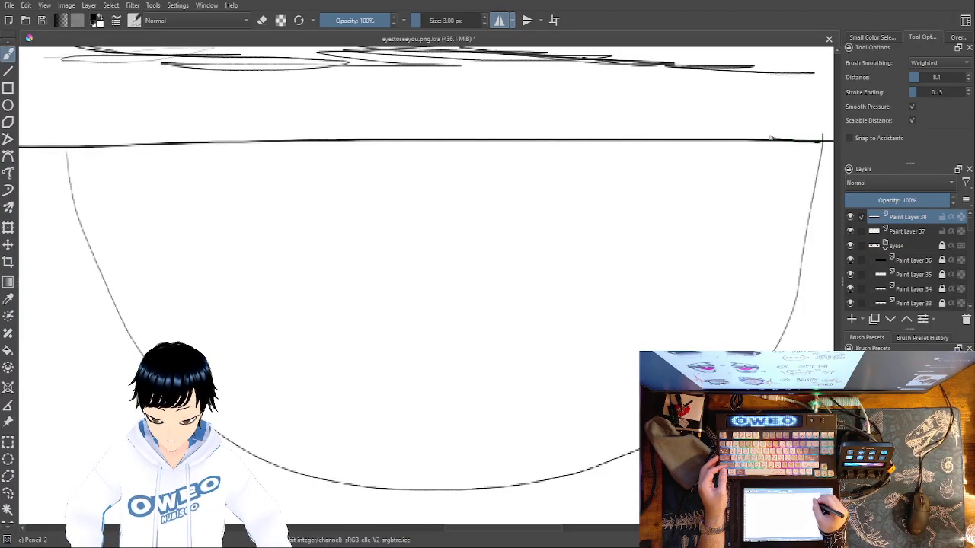
pyautogui.hotkey('ctrl', 'z')
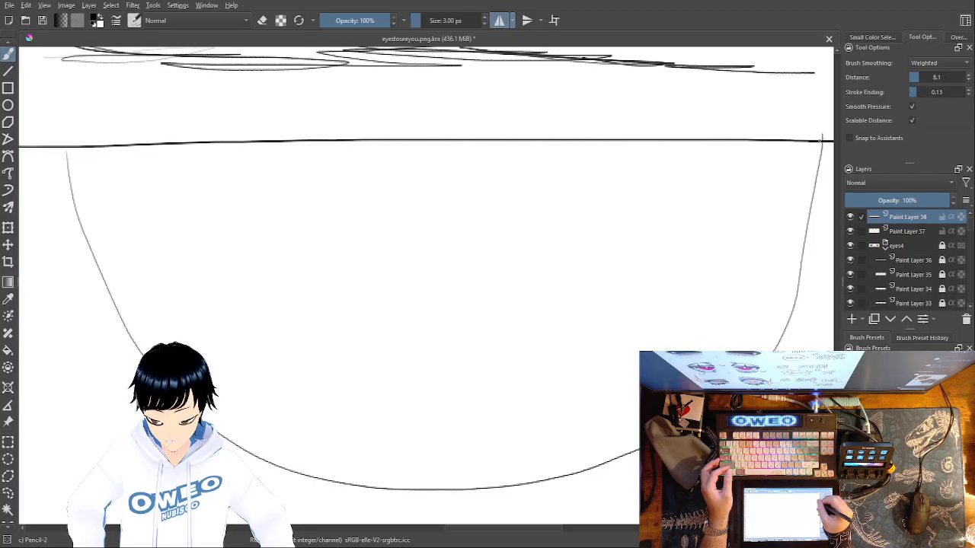
pyautogui.moveTo(673, 140); pyautogui.dragTo(545, 140)
pyautogui.moveTo(398, 141); pyautogui.dragTo(244, 141)
pyautogui.moveTo(122, 146)
pyautogui.mouseDown()
pyautogui.moveTo(54, 150)
pyautogui.moveTo(66, 153)
pyautogui.moveTo(103, 283)
pyautogui.mouseUp()
pyautogui.hotkey('ctrl', 'z')
pyautogui.hotkey('ctrl', 'z')
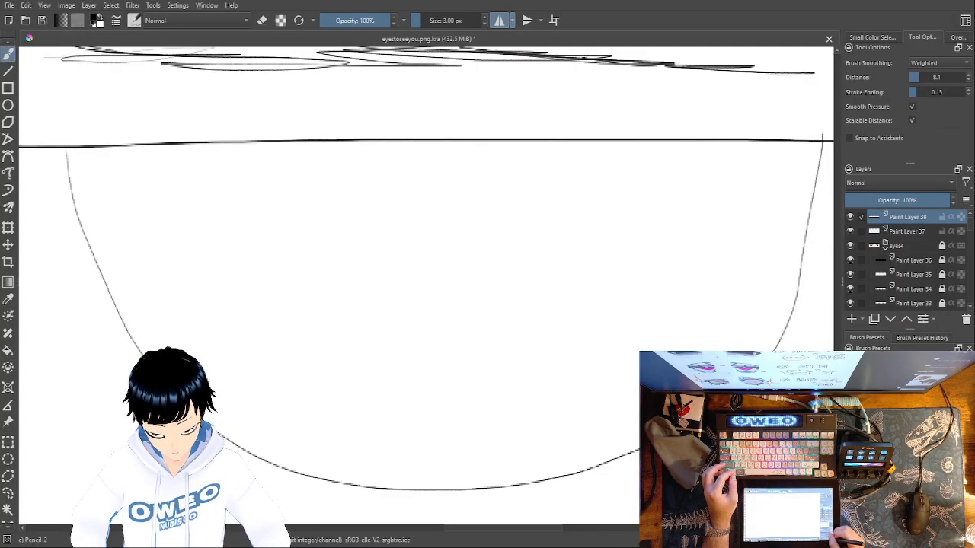
# Trace a darker black line over the upper-lid line from the iris's outer edge to about the iris's middle
pyautogui.press('-')
pyautogui.press('+')
pyautogui.press('+')
pyautogui.press('+')
pyautogui.press('+')
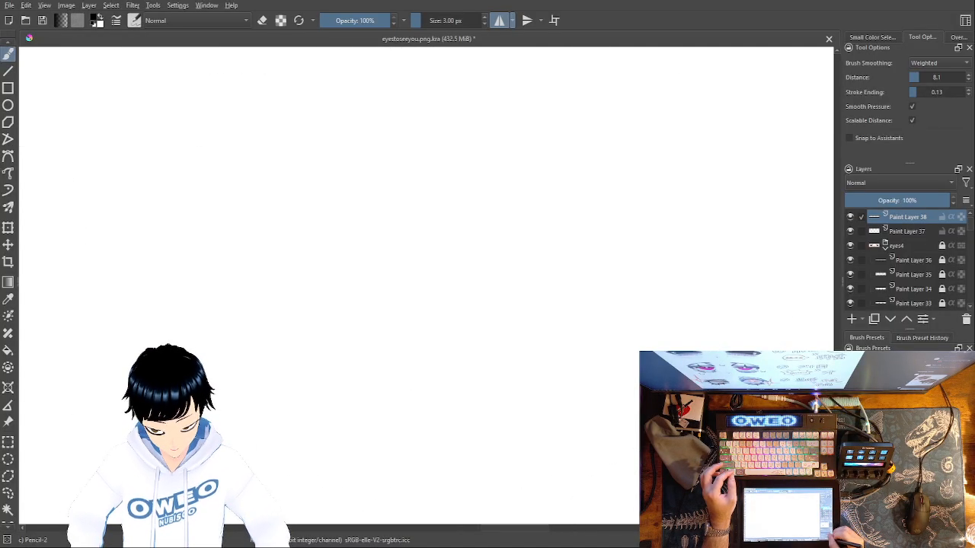
pyautogui.moveTo(666, 318)
pyautogui.mouseDown()
pyautogui.moveTo(629, 362)
pyautogui.moveTo(353, 457)
pyautogui.mouseUp()
pyautogui.moveTo(633, 381)
pyautogui.mouseDown()
pyautogui.moveTo(417, 406)
pyautogui.moveTo(411, 419)
pyautogui.mouseUp()
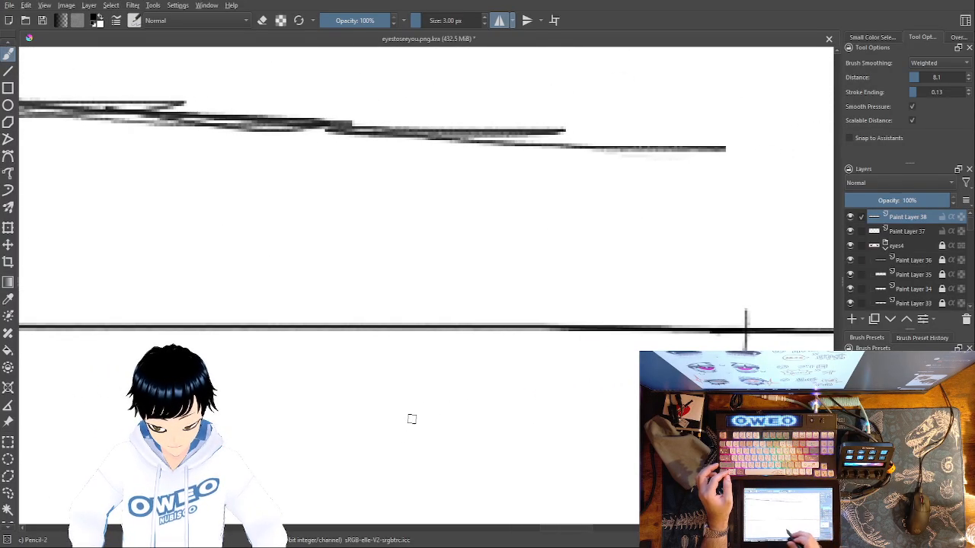
pyautogui.moveTo(735, 333)
pyautogui.mouseDown()
pyautogui.moveTo(441, 317)
pyautogui.moveTo(419, 328)
pyautogui.moveTo(230, 327)
pyautogui.mouseUp()
pyautogui.moveTo(132, 329); pyautogui.dragTo(9, 325)
pyautogui.moveTo(306, 423); pyautogui.dragTo(787, 422)
pyautogui.moveTo(491, 394); pyautogui.dragTo(718, 422)
pyautogui.moveTo(640, 356); pyautogui.dragTo(227, 355)
pyautogui.moveTo(75, 358); pyautogui.dragTo(24, 355)
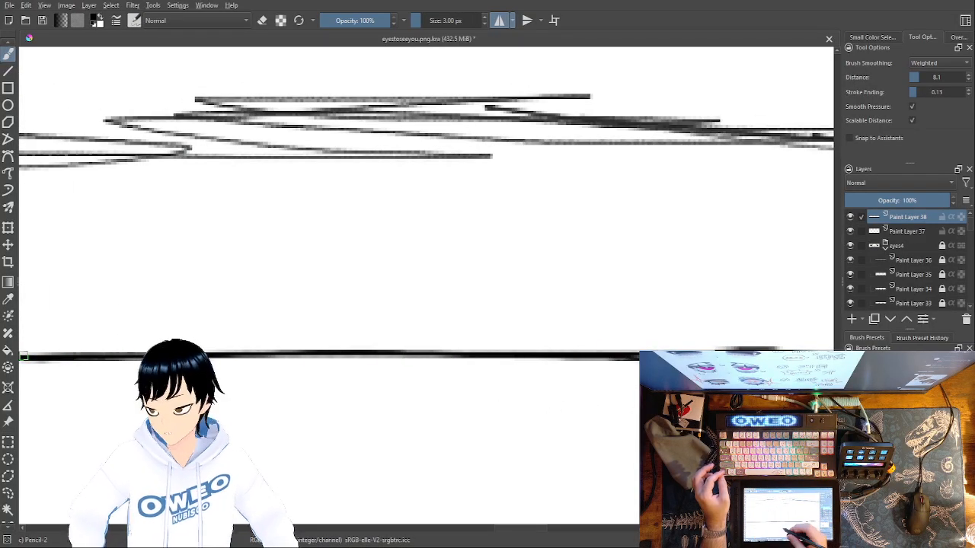
# Continue darkening the upper-lid line to the iris's inner edge and start thickening the outline at that corner
pyautogui.moveTo(280, 426)
pyautogui.mouseDown()
pyautogui.moveTo(481, 409)
pyautogui.moveTo(575, 390)
pyautogui.mouseUp()
pyautogui.moveTo(322, 406); pyautogui.dragTo(573, 423)
pyautogui.moveTo(744, 341); pyautogui.dragTo(22, 355)
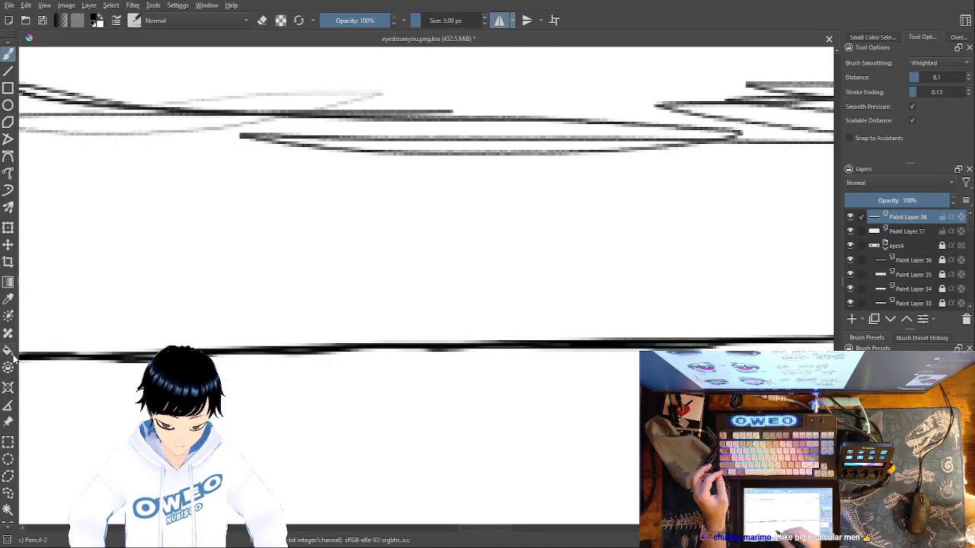
pyautogui.moveTo(403, 436); pyautogui.dragTo(591, 444)
pyautogui.moveTo(455, 442); pyautogui.dragTo(536, 423)
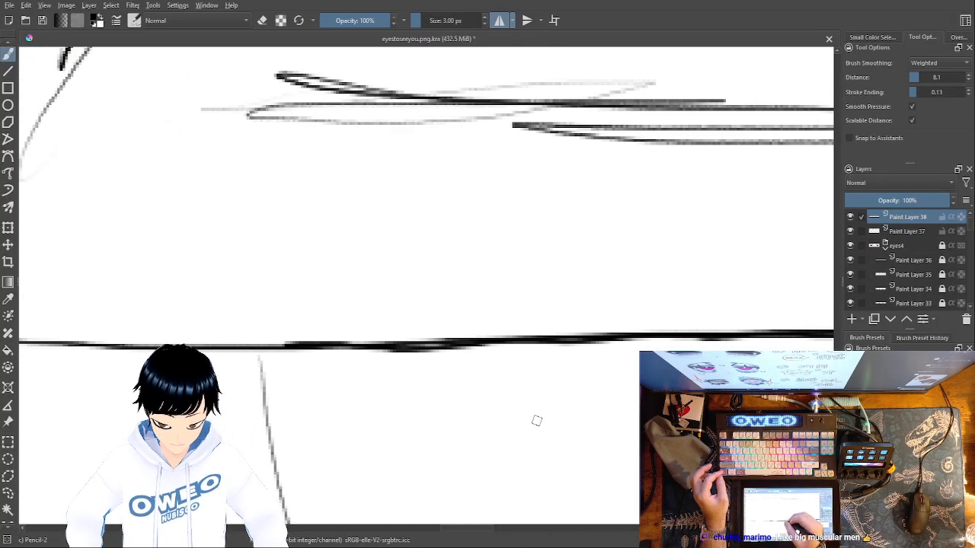
pyautogui.moveTo(432, 345); pyautogui.dragTo(258, 352)
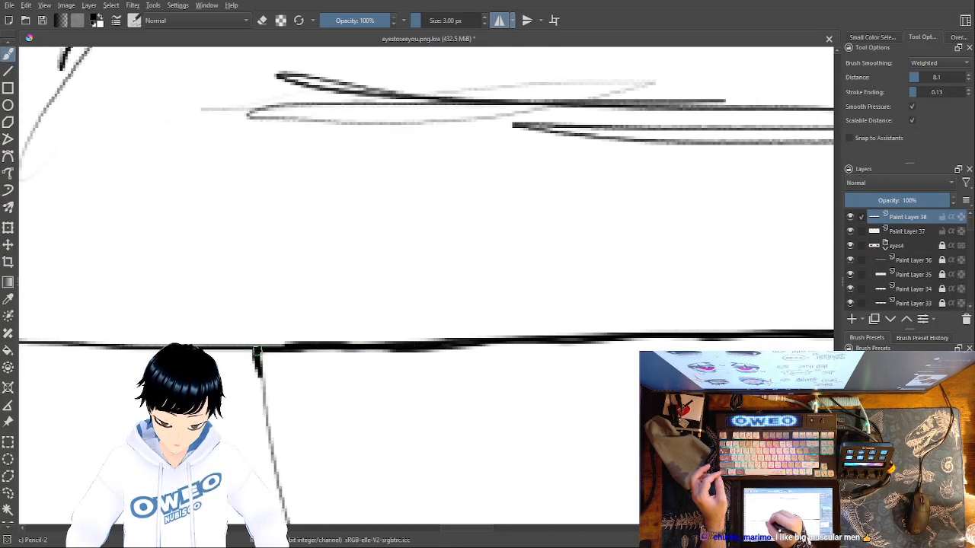
# Retrace the inner side of the iris outline in darker black from the upper lid down toward the iris's lowest point
pyautogui.scroll(-5, 429, 337)
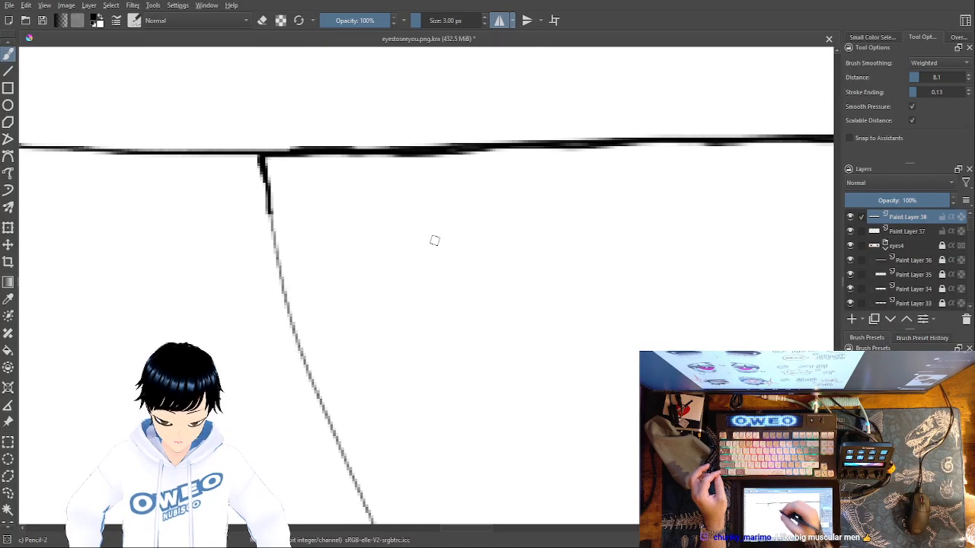
pyautogui.moveTo(268, 213)
pyautogui.mouseDown()
pyautogui.moveTo(292, 335)
pyautogui.moveTo(371, 518)
pyautogui.mouseUp()
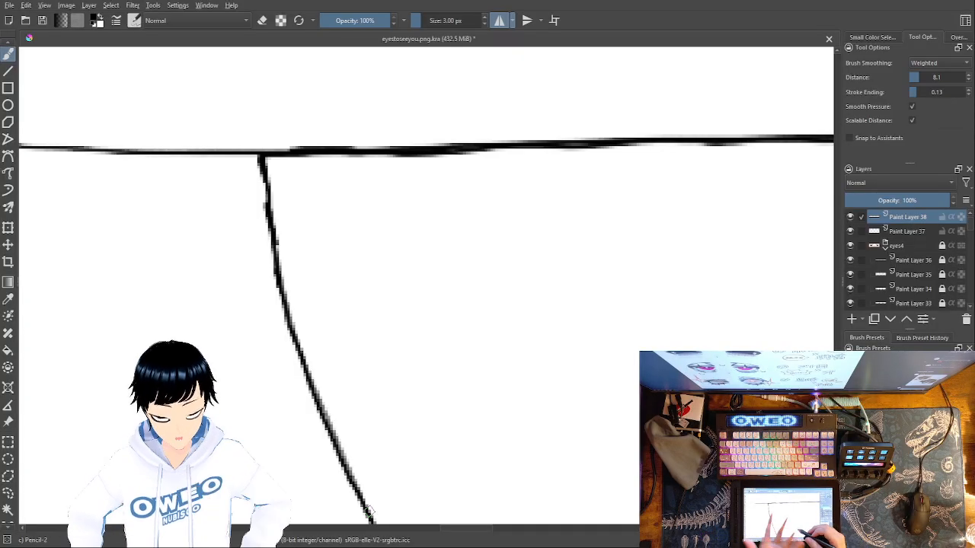
pyautogui.moveTo(591, 396); pyautogui.dragTo(572, 187)
pyautogui.moveTo(357, 317)
pyautogui.mouseDown()
pyautogui.moveTo(406, 436)
pyautogui.moveTo(468, 522)
pyautogui.mouseUp()
pyautogui.moveTo(595, 419)
pyautogui.mouseDown()
pyautogui.moveTo(576, 325)
pyautogui.moveTo(476, 186)
pyautogui.mouseUp()
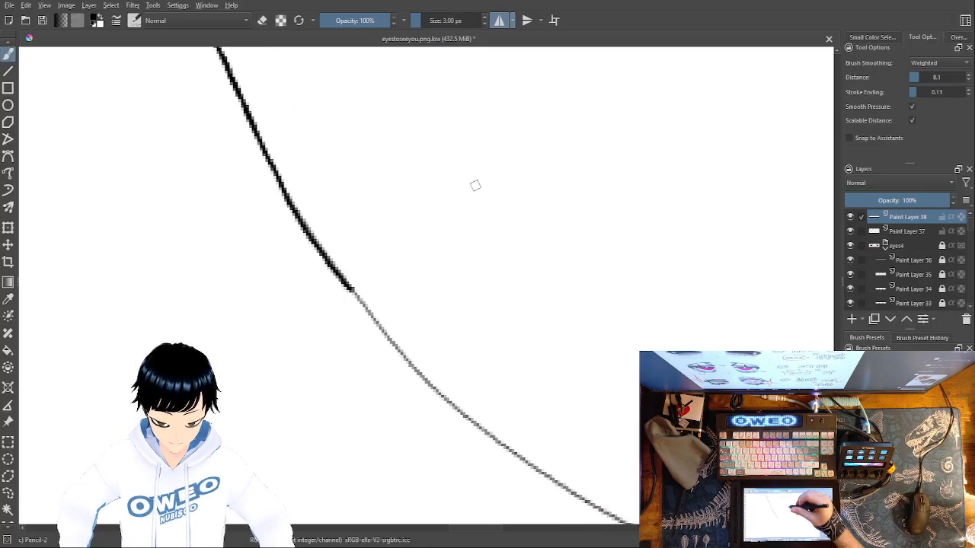
pyautogui.moveTo(355, 292)
pyautogui.mouseDown()
pyautogui.moveTo(424, 381)
pyautogui.moveTo(486, 435)
pyautogui.mouseUp()
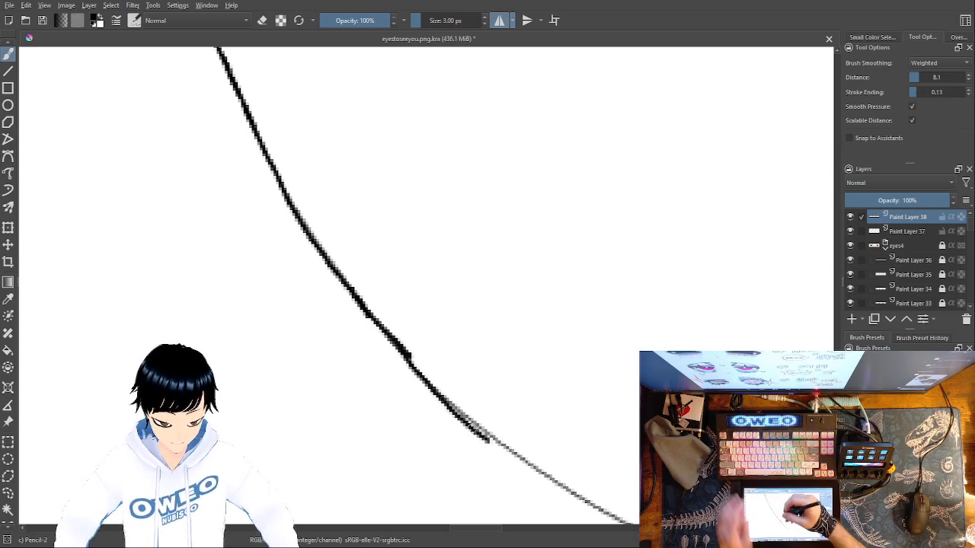
pyautogui.hotkey('ctrl', 'z')
pyautogui.moveTo(410, 353)
pyautogui.mouseDown()
pyautogui.moveTo(494, 446)
pyautogui.moveTo(623, 521)
pyautogui.mouseUp()
pyautogui.moveTo(771, 489)
pyautogui.mouseDown()
pyautogui.moveTo(692, 477)
pyautogui.moveTo(469, 344)
pyautogui.mouseUp()
pyautogui.moveTo(321, 378)
pyautogui.mouseDown()
pyautogui.moveTo(489, 441)
pyautogui.moveTo(636, 464)
pyautogui.mouseUp()
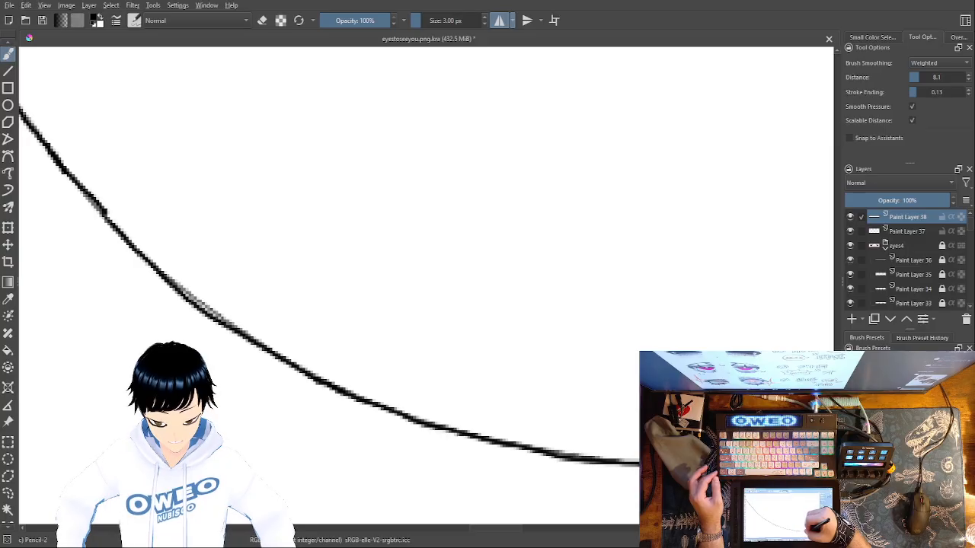
# Darken the iris outline along its bottom and up the start of the outer curve
pyautogui.moveTo(732, 496); pyautogui.dragTo(290, 482)
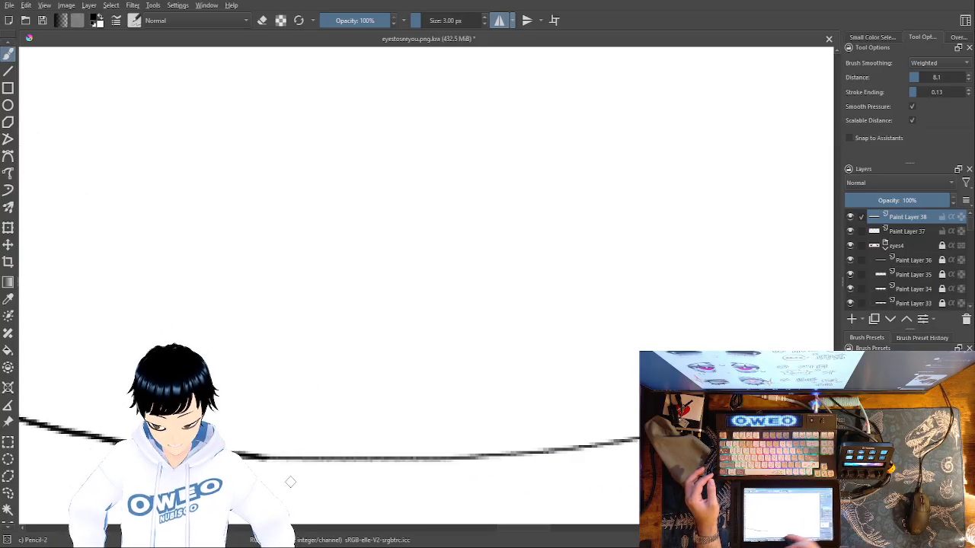
pyautogui.moveTo(640, 440)
pyautogui.mouseDown()
pyautogui.moveTo(446, 456)
pyautogui.moveTo(255, 449)
pyautogui.mouseUp()
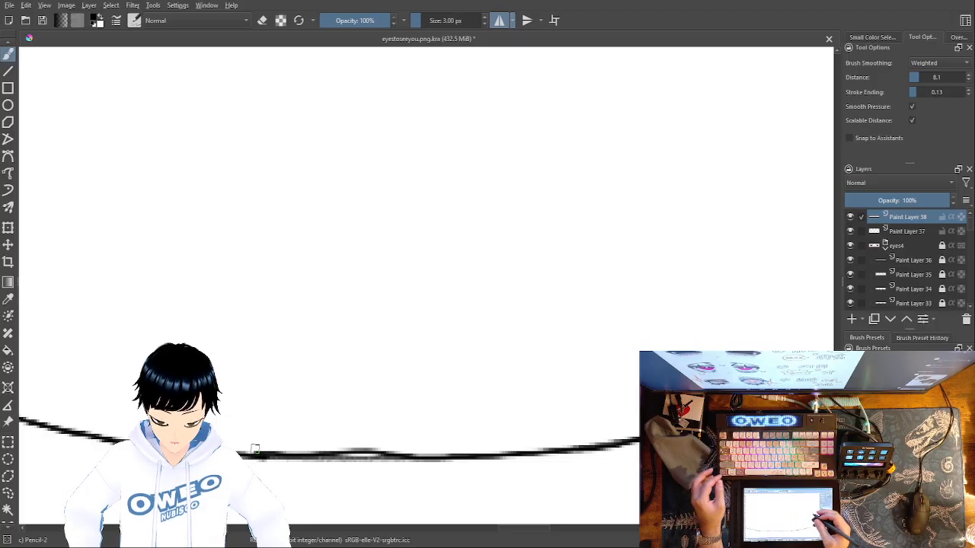
pyautogui.moveTo(642, 440); pyautogui.dragTo(269, 458)
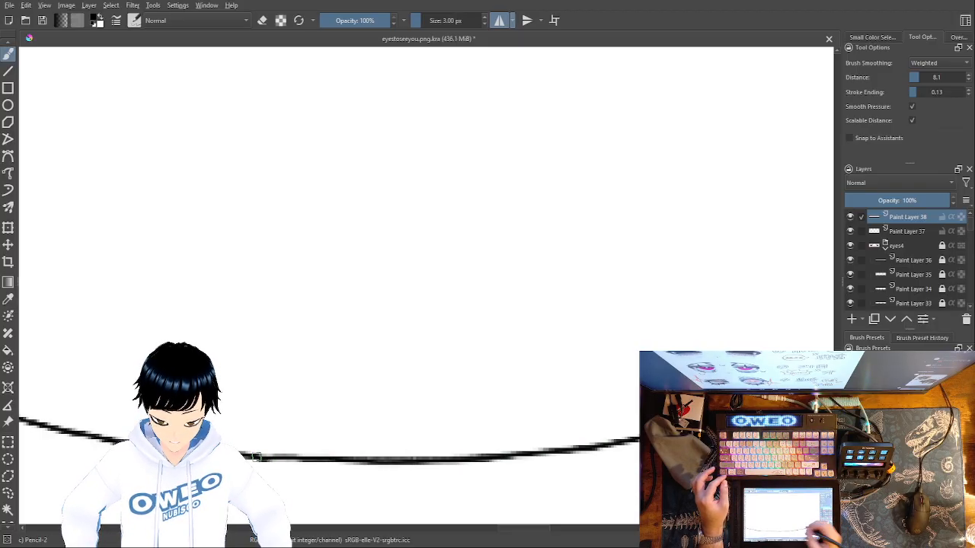
pyautogui.moveTo(756, 463); pyautogui.dragTo(336, 496)
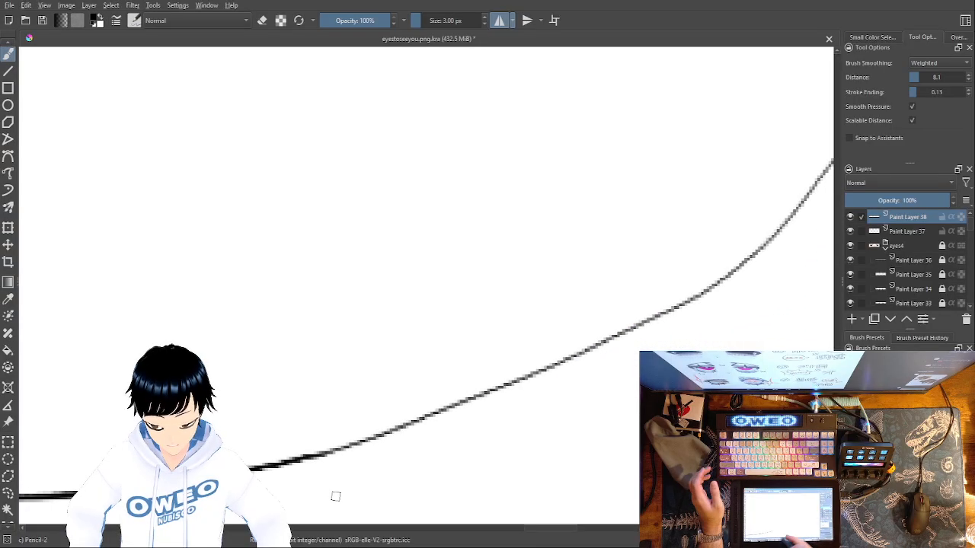
pyautogui.moveTo(731, 274)
pyautogui.mouseDown()
pyautogui.moveTo(629, 334)
pyautogui.moveTo(481, 396)
pyautogui.moveTo(305, 452)
pyautogui.mouseUp()
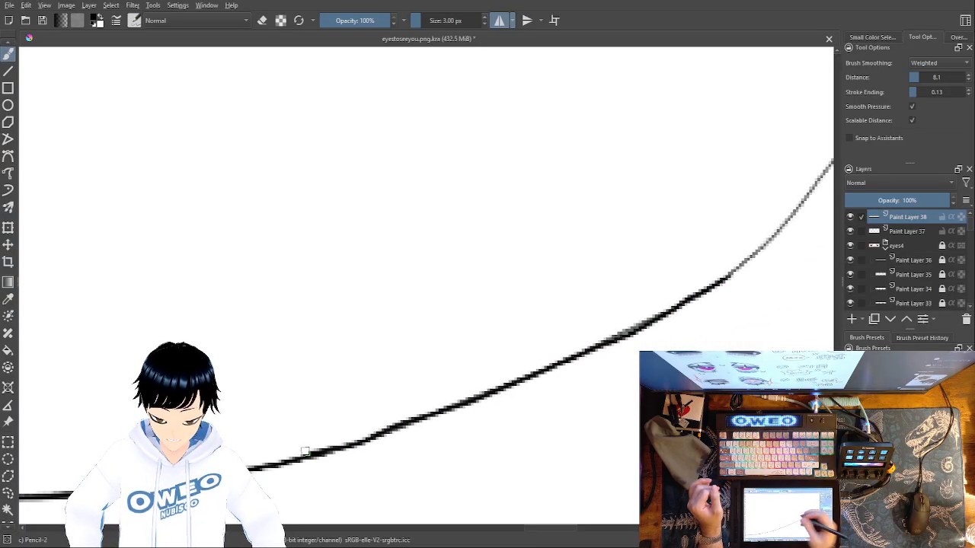
# Retrace the outer side of the iris outline in darker black up to the upper-lid line
pyautogui.moveTo(730, 398); pyautogui.dragTo(390, 495)
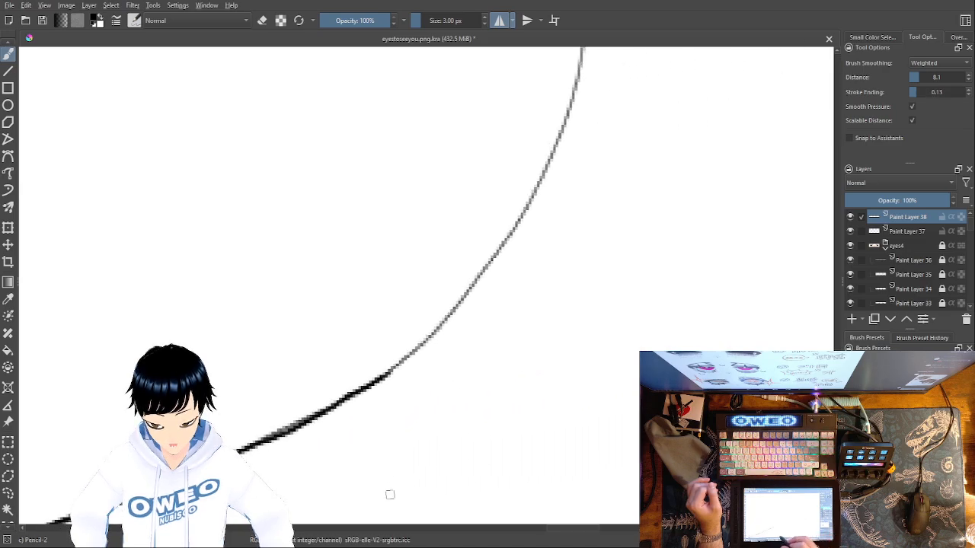
pyautogui.moveTo(559, 142)
pyautogui.mouseDown()
pyautogui.moveTo(493, 256)
pyautogui.moveTo(388, 373)
pyautogui.mouseUp()
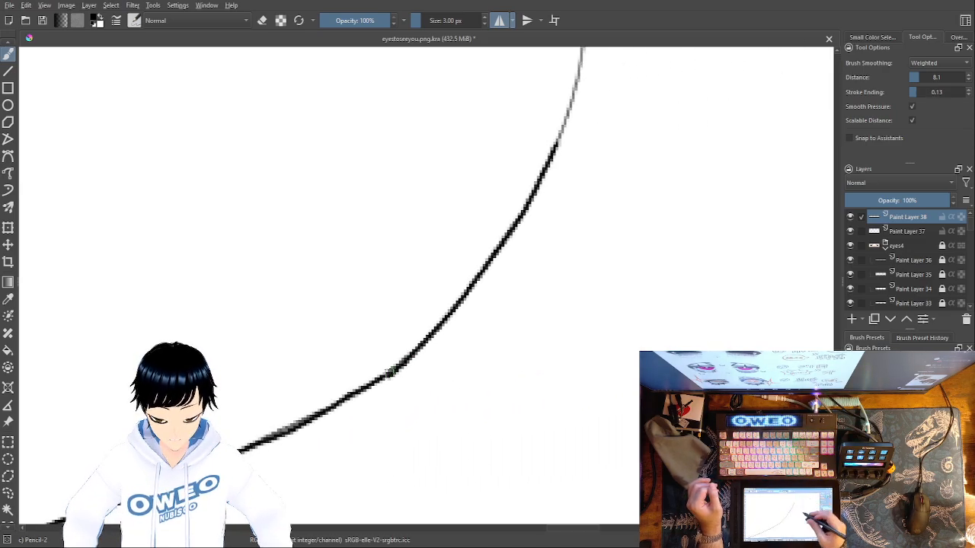
pyautogui.moveTo(567, 350); pyautogui.dragTo(512, 457)
pyautogui.moveTo(548, 235); pyautogui.dragTo(523, 397)
pyautogui.moveTo(524, 152); pyautogui.dragTo(473, 415)
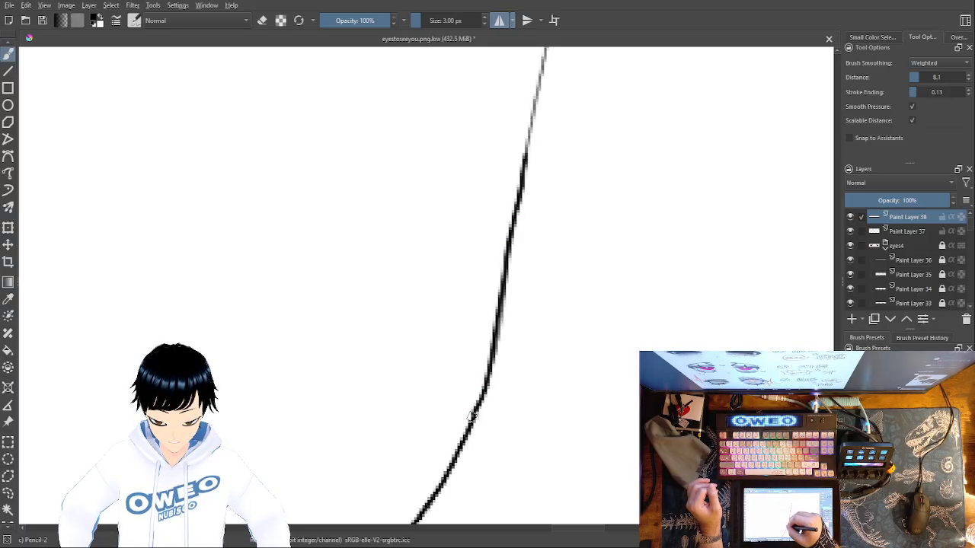
pyautogui.moveTo(546, 319); pyautogui.dragTo(486, 544)
pyautogui.moveTo(497, 143)
pyautogui.mouseDown()
pyautogui.moveTo(491, 217)
pyautogui.moveTo(449, 400)
pyautogui.mouseUp()
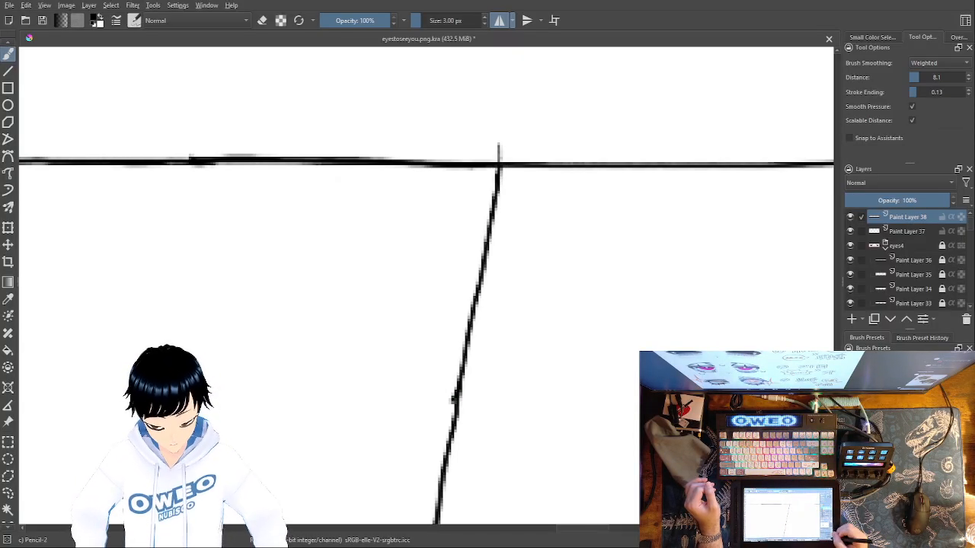
pyautogui.press('-')
pyautogui.press('-')
pyautogui.press('-')
pyautogui.press('-')
pyautogui.press('-')
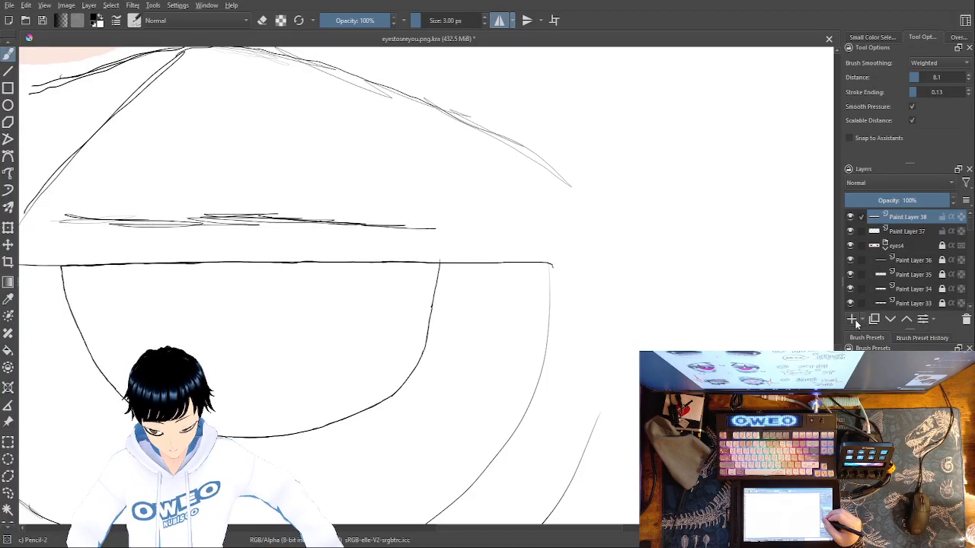
# Add a new paint layer, select the iris interior from the outline on Paint Layer 38, and make the new layer active for brushwork
pyautogui.click(854, 320)
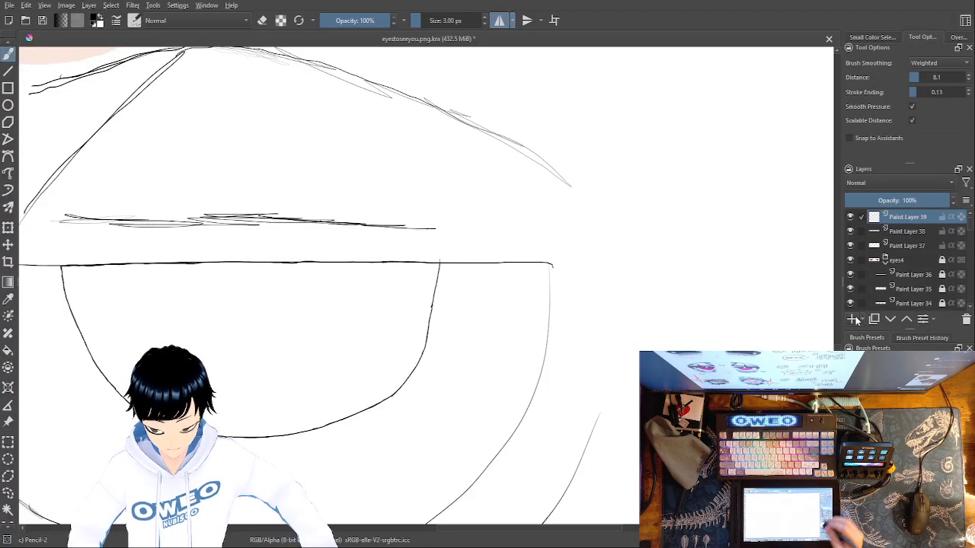
pyautogui.rightClick(615, 380)
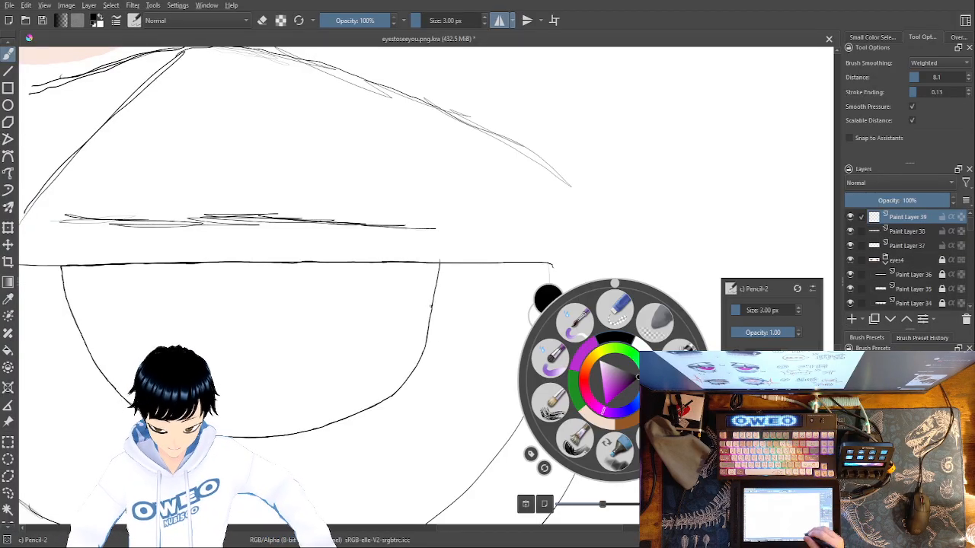
pyautogui.click(907, 230)
pyautogui.click(8, 511)
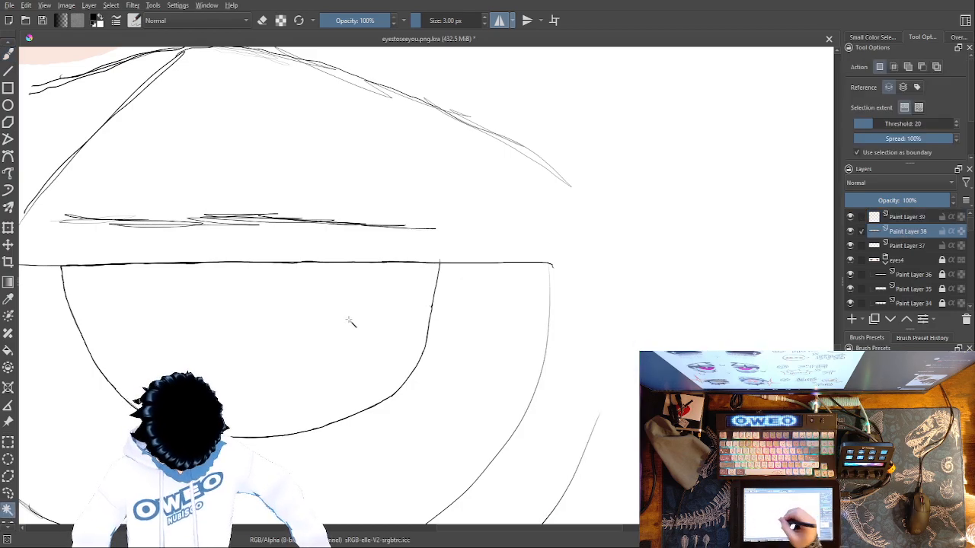
pyautogui.click(368, 343)
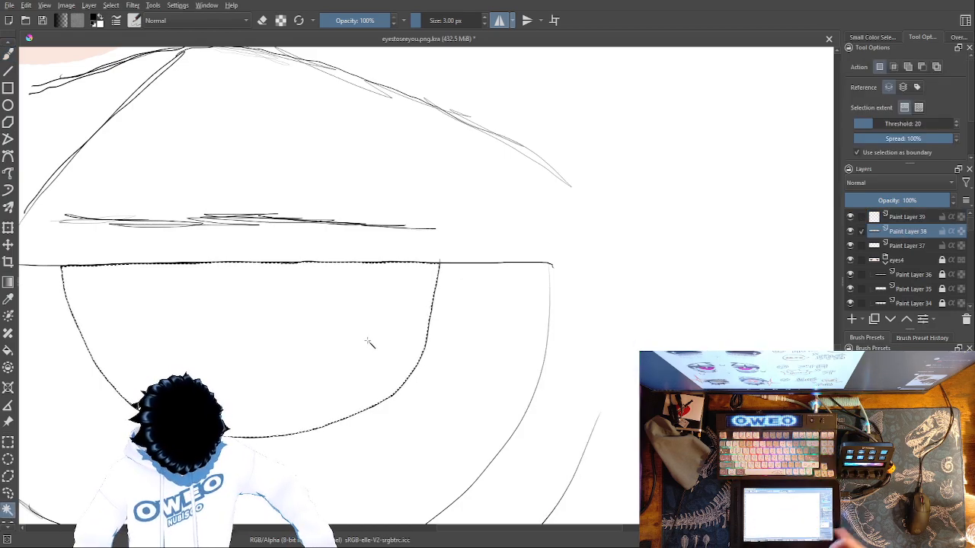
pyautogui.click(911, 219)
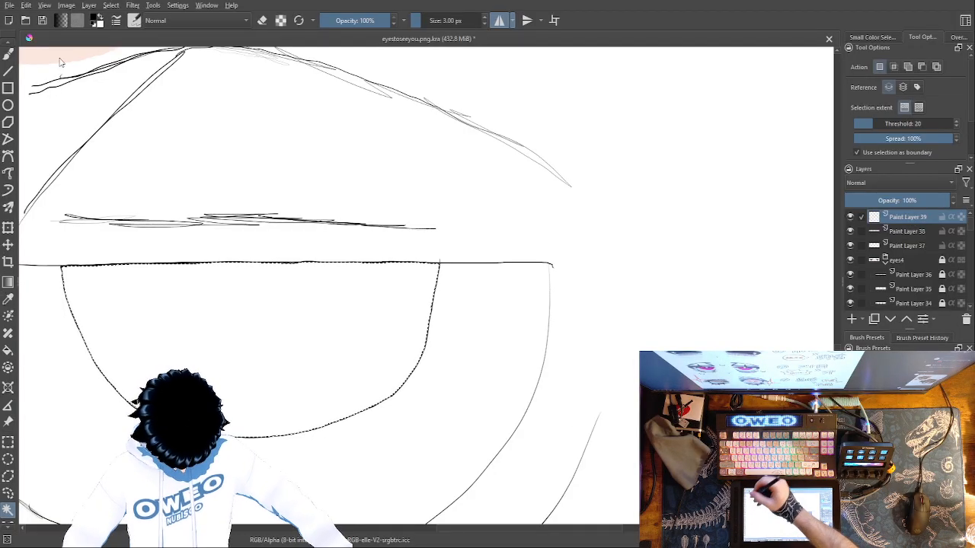
pyautogui.click(9, 54)
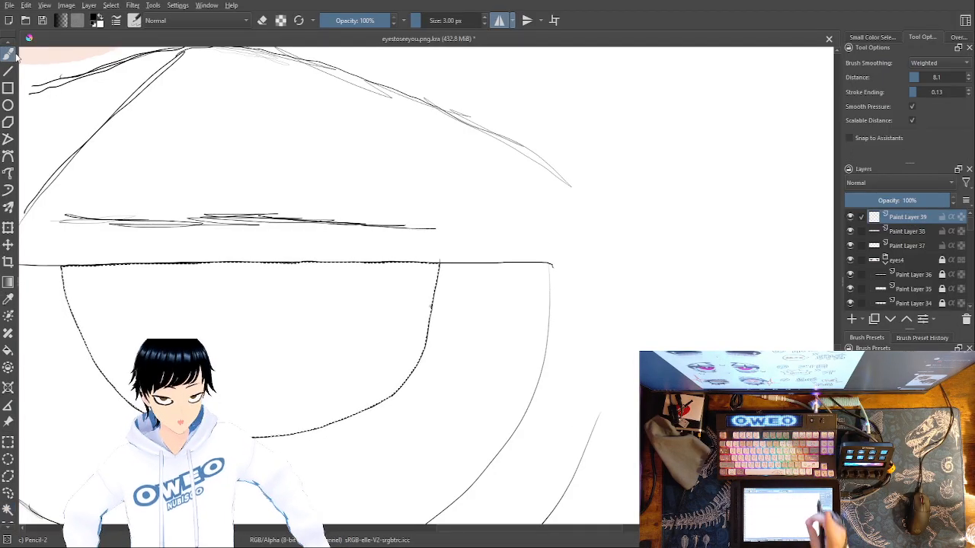
# Try shading the iris interior in purple with the Pencil-2 brush at 143.72 px
pyautogui.moveTo(638, 436); pyautogui.dragTo(681, 427)
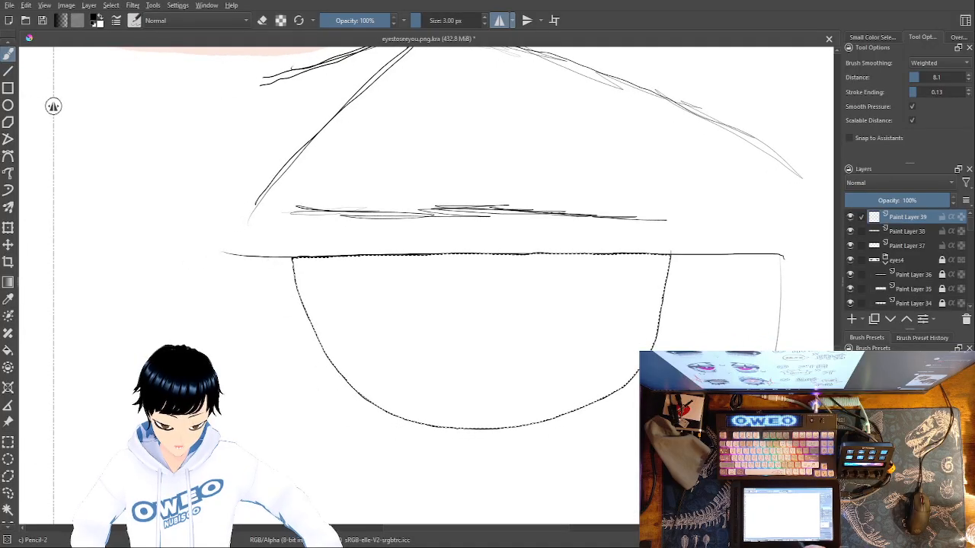
pyautogui.rightClick(591, 436)
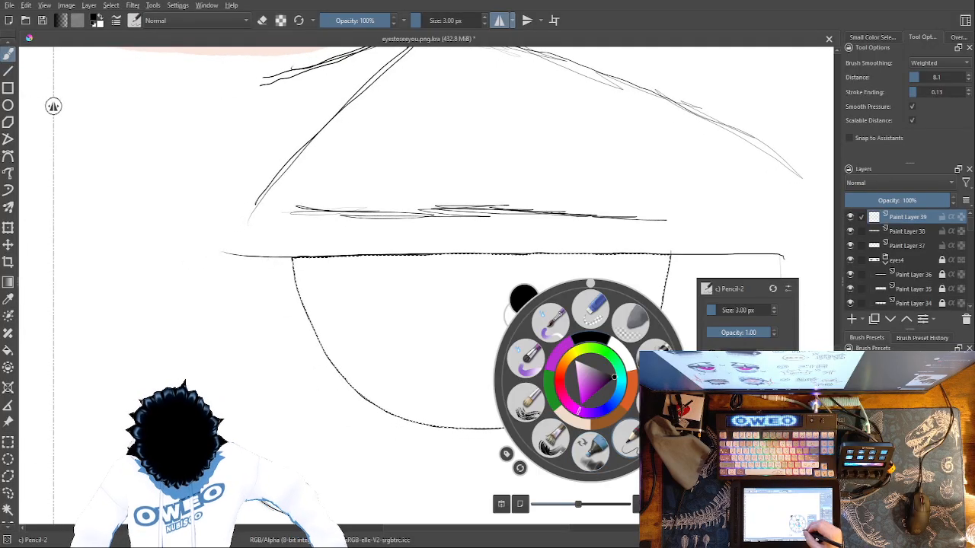
pyautogui.click(565, 353)
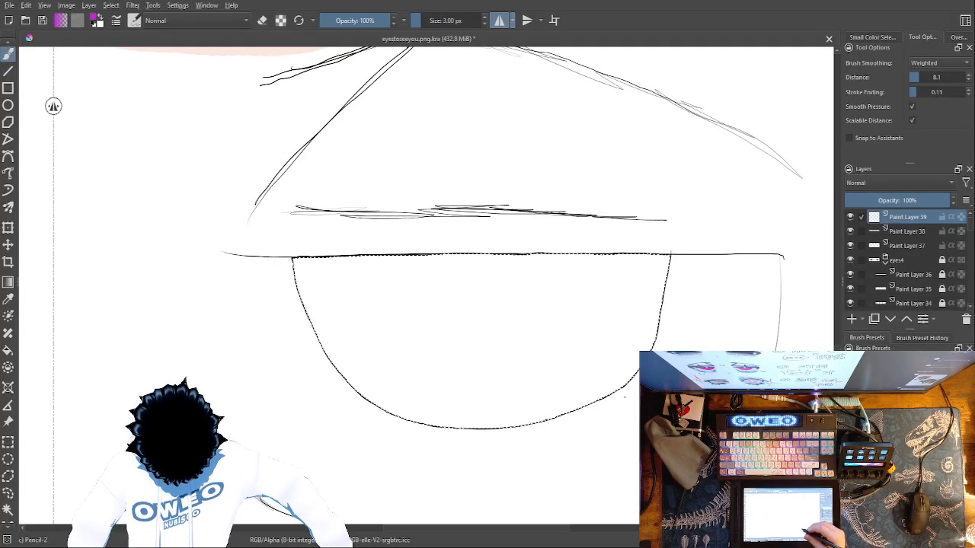
pyautogui.rightClick(656, 433)
pyautogui.rightClick(657, 433)
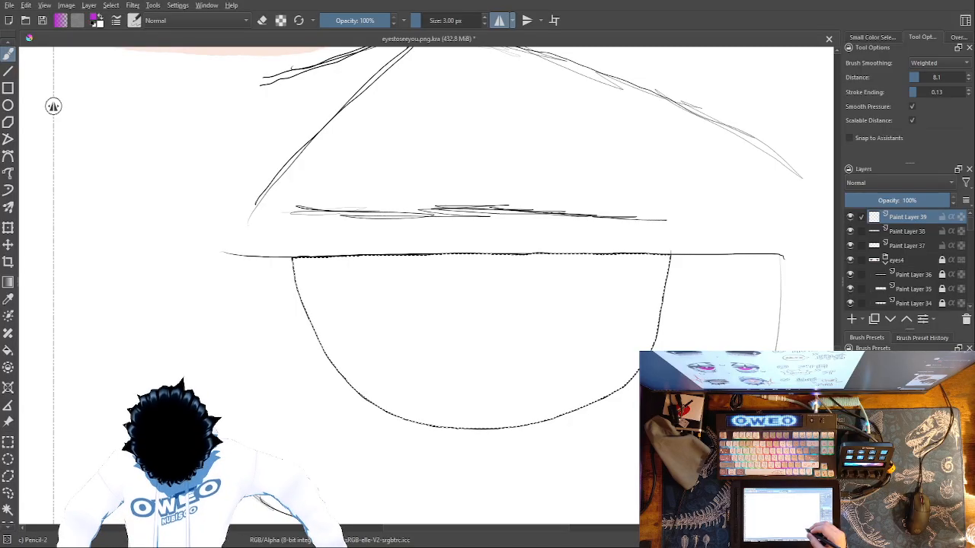
pyautogui.rightClick(657, 432)
pyautogui.moveTo(757, 310); pyautogui.dragTo(764, 310)
pyautogui.click(669, 263)
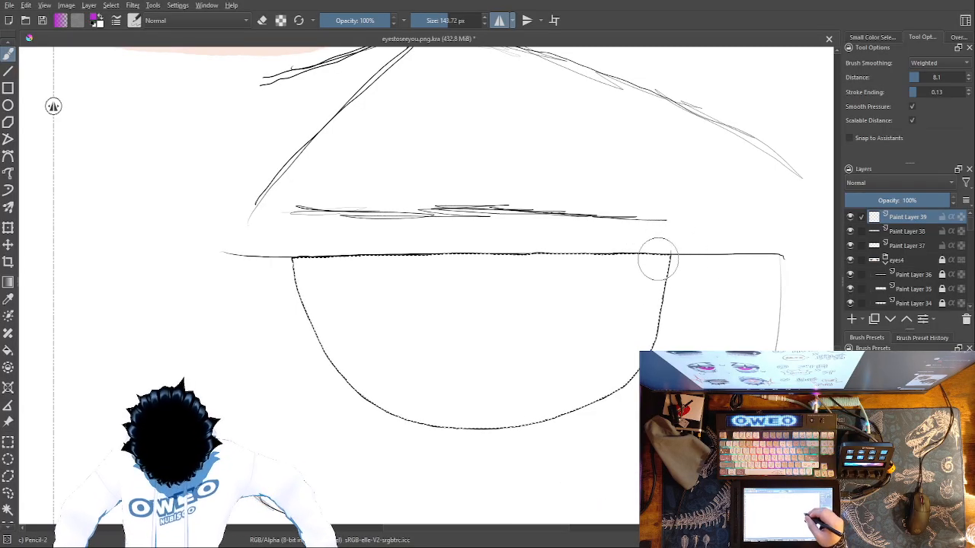
pyautogui.moveTo(581, 399)
pyautogui.mouseDown()
pyautogui.moveTo(464, 425)
pyautogui.moveTo(408, 411)
pyautogui.moveTo(363, 386)
pyautogui.moveTo(297, 265)
pyautogui.moveTo(554, 269)
pyautogui.mouseUp()
pyautogui.moveTo(542, 391)
pyautogui.mouseDown()
pyautogui.moveTo(471, 400)
pyautogui.moveTo(398, 382)
pyautogui.moveTo(342, 330)
pyautogui.moveTo(326, 278)
pyautogui.moveTo(520, 294)
pyautogui.mouseUp()
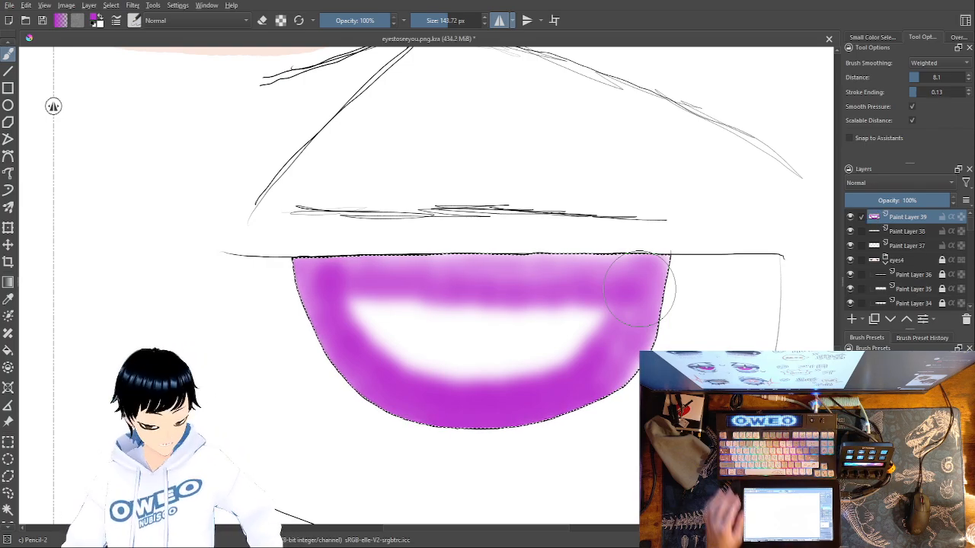
pyautogui.hotkey('ctrl', 'z')
# Try a purple Dry Brushing stroke at 37.04 px and 45% opacity along the iris's side and lower edge
pyautogui.rightClick(616, 373)
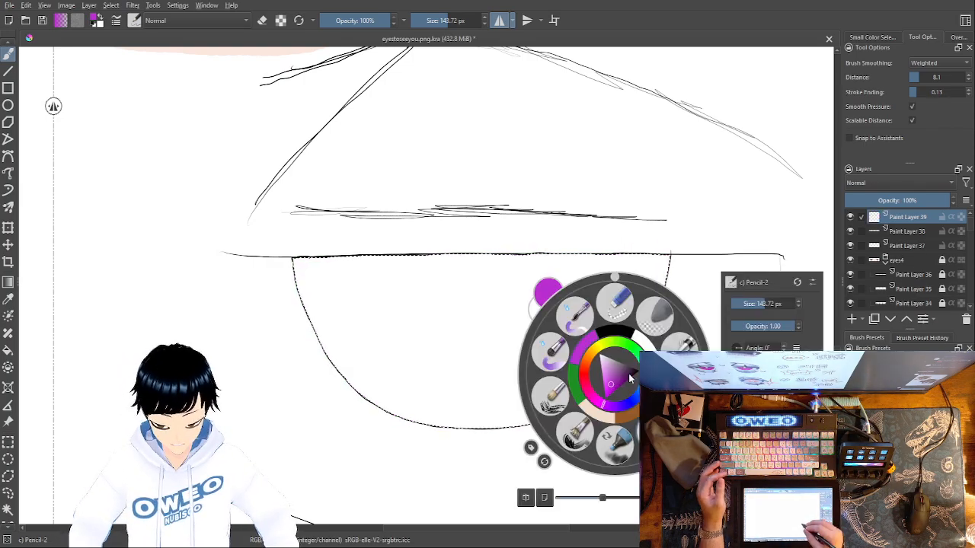
pyautogui.click(554, 395)
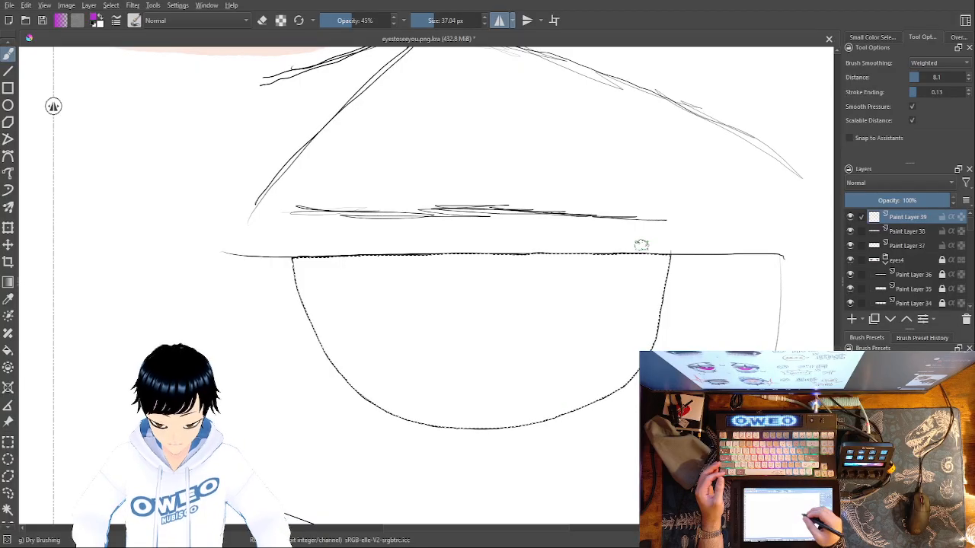
pyautogui.rightClick(615, 261)
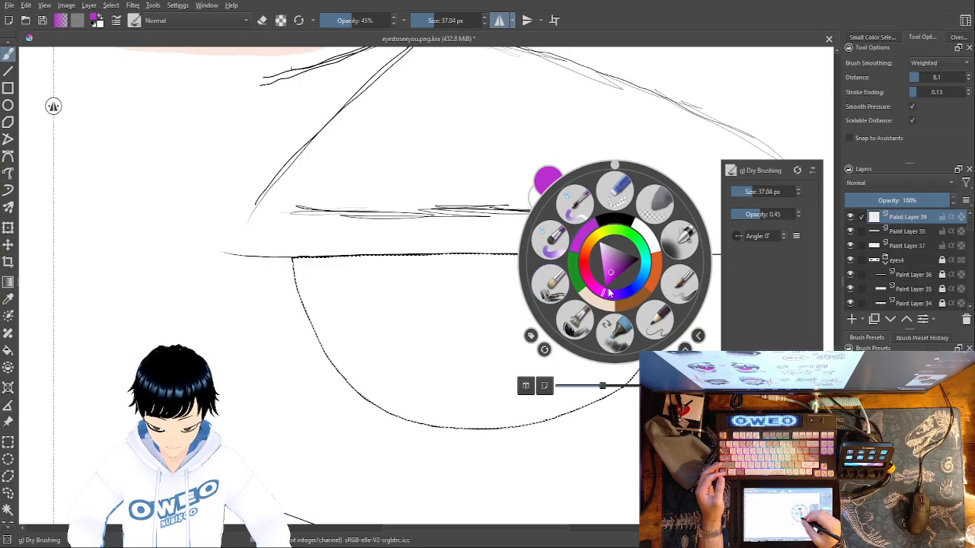
pyautogui.click(501, 413)
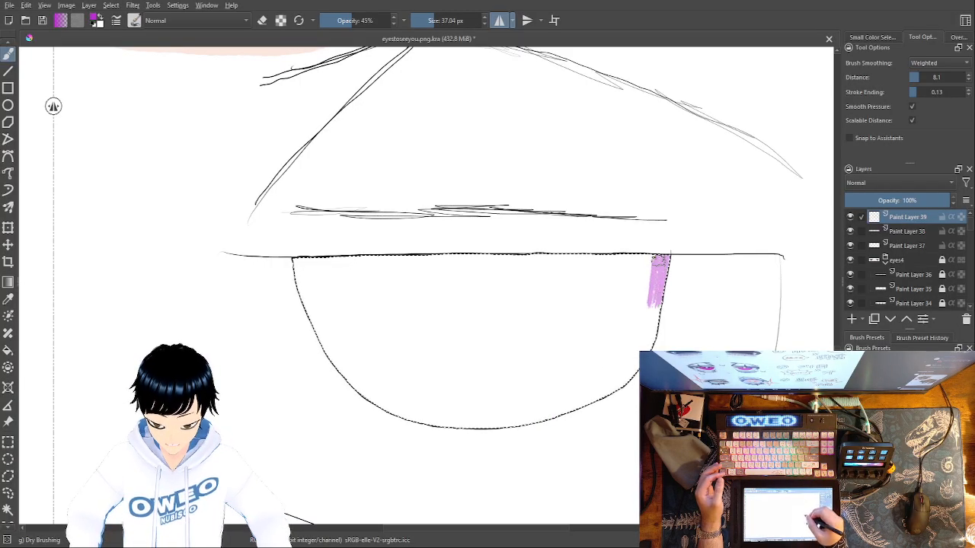
pyautogui.moveTo(601, 393)
pyautogui.mouseDown()
pyautogui.moveTo(531, 419)
pyautogui.moveTo(480, 424)
pyautogui.moveTo(435, 420)
pyautogui.moveTo(378, 386)
pyautogui.mouseUp()
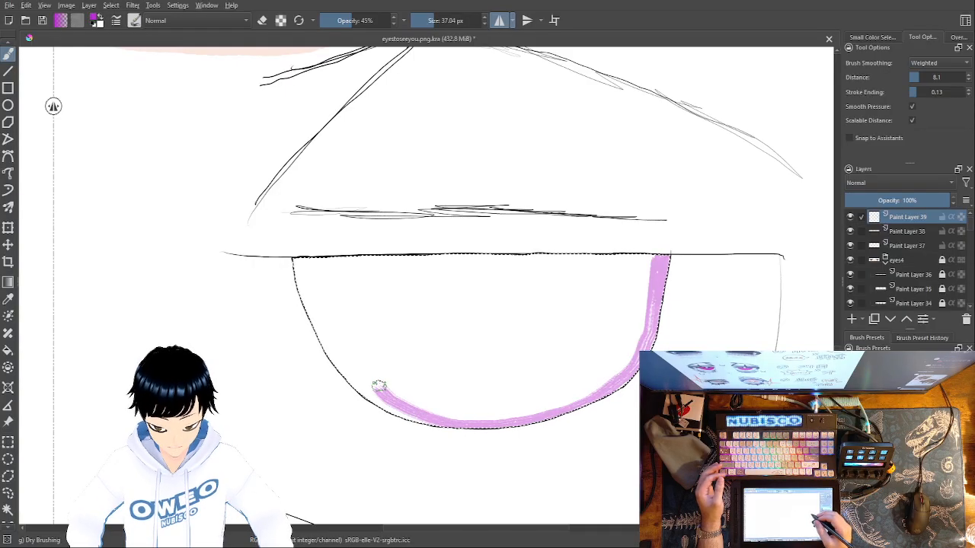
pyautogui.press('ctrl')
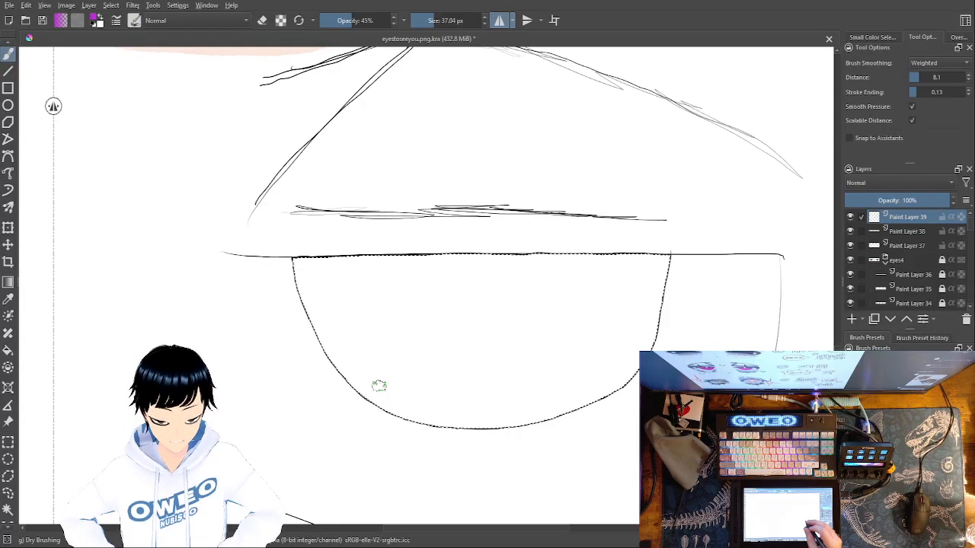
# Return to the Pencil-2 brush and set its size to 3 px
pyautogui.rightClick(655, 349)
pyautogui.click(655, 407)
pyautogui.rightClick(656, 365)
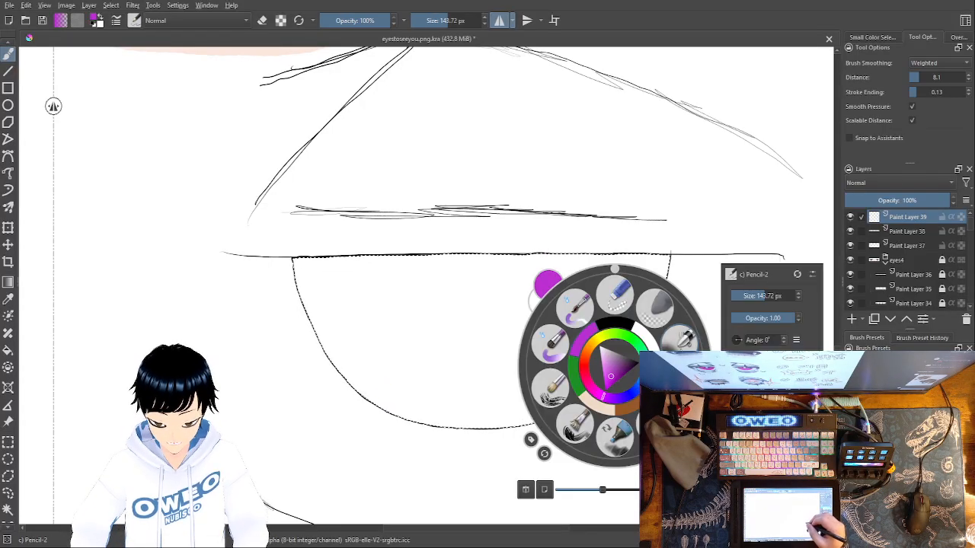
pyautogui.moveTo(778, 294); pyautogui.dragTo(756, 295)
pyautogui.click(758, 296)
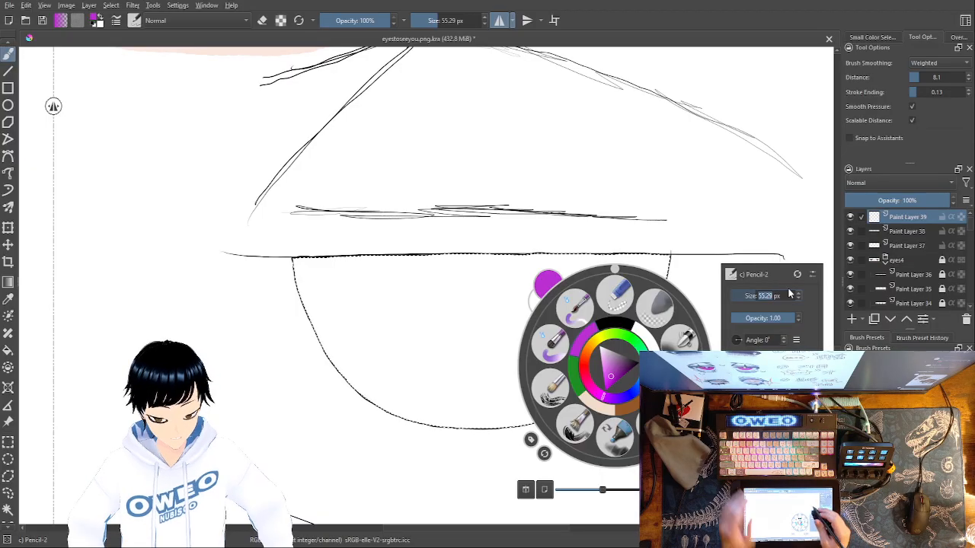
pyautogui.write('3,')
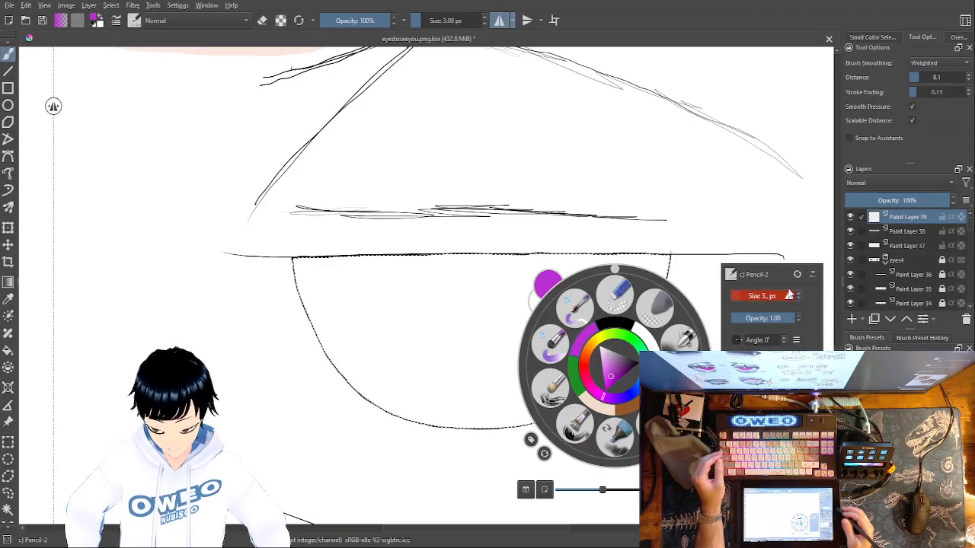
pyautogui.press('BackSpace')
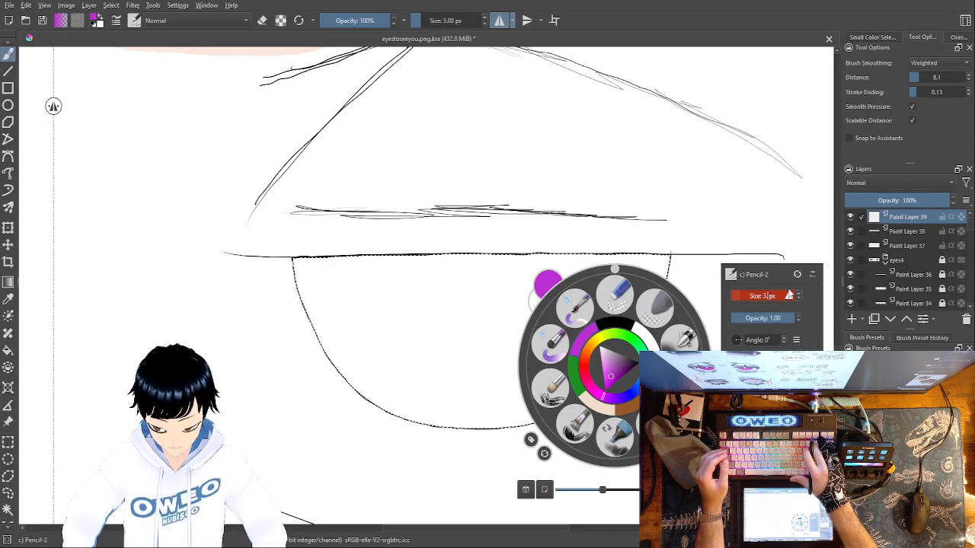
pyautogui.press('Return')
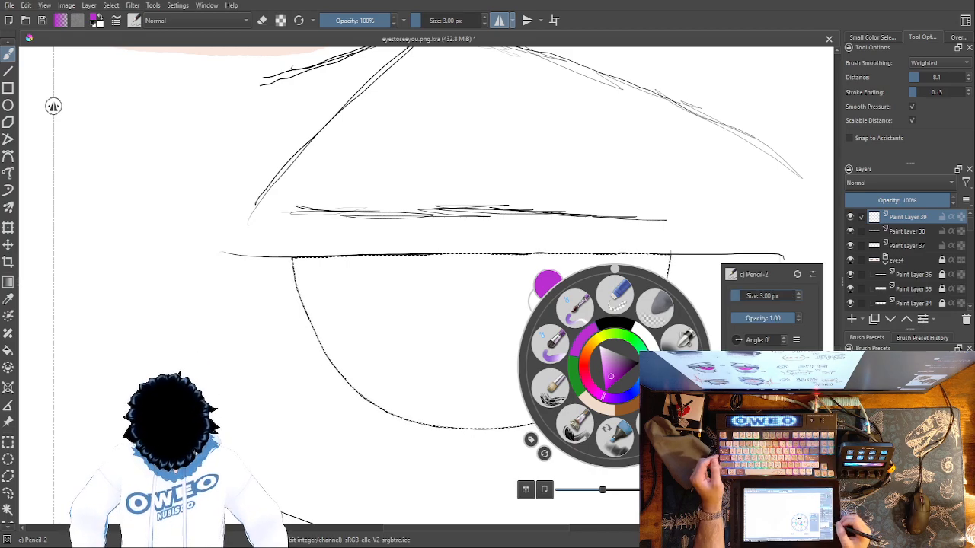
# Switch to the Pencil-5 Tilted brush at 40 px and choose a vivid purple colour
pyautogui.click(923, 395)
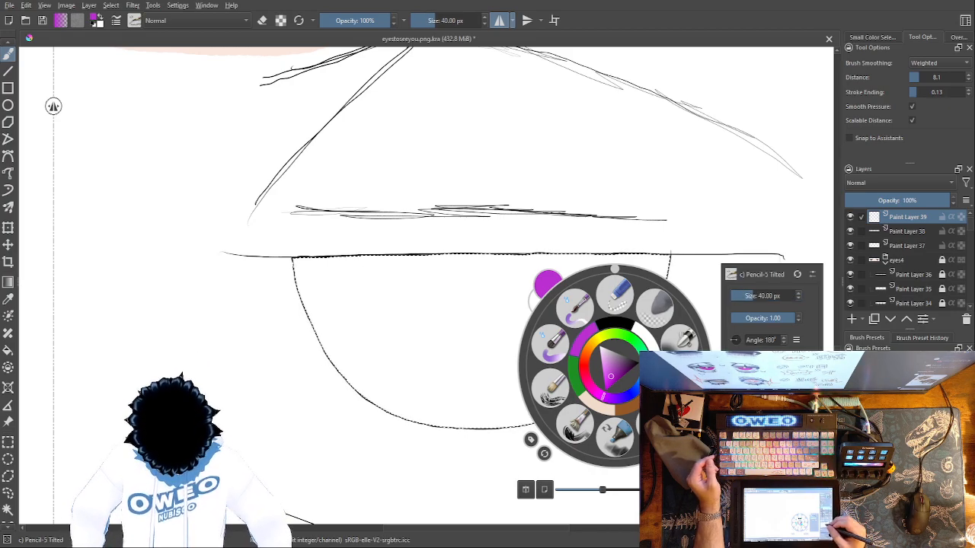
pyautogui.click(480, 365)
pyautogui.moveTo(297, 266)
pyautogui.mouseDown()
pyautogui.moveTo(334, 339)
pyautogui.moveTo(318, 340)
pyautogui.moveTo(370, 394)
pyautogui.moveTo(301, 278)
pyautogui.moveTo(381, 389)
pyautogui.moveTo(328, 275)
pyautogui.moveTo(377, 369)
pyautogui.moveTo(406, 396)
pyautogui.moveTo(343, 302)
pyautogui.moveTo(348, 341)
pyautogui.mouseUp()
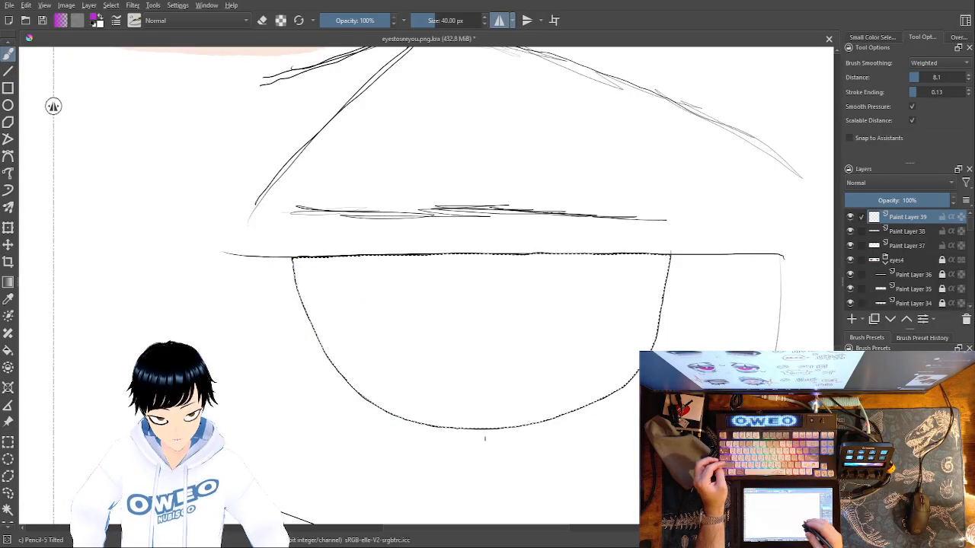
pyautogui.rightClick(613, 381)
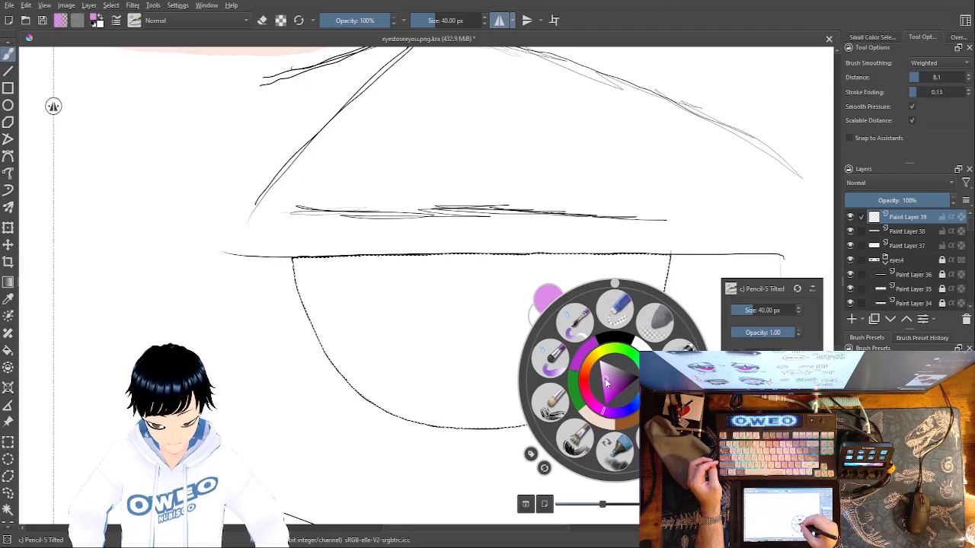
pyautogui.moveTo(613, 385); pyautogui.dragTo(609, 398)
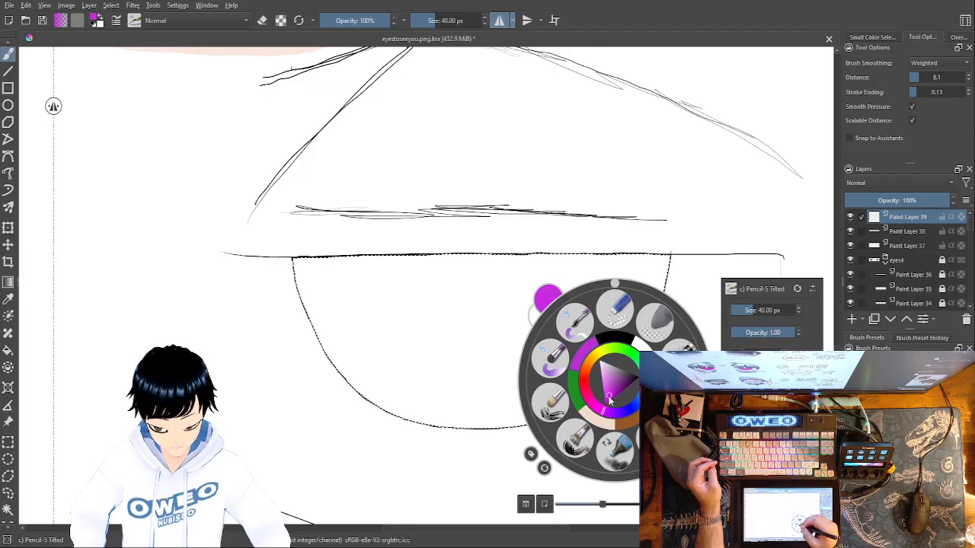
pyautogui.click(297, 263)
# Try shading the iris's sides and lower interior in purple with the 40 px Pencil-5 Tilted brush
pyautogui.moveTo(342, 371); pyautogui.dragTo(352, 387)
pyautogui.moveTo(301, 278)
pyautogui.mouseDown()
pyautogui.moveTo(379, 396)
pyautogui.moveTo(405, 415)
pyautogui.moveTo(376, 370)
pyautogui.moveTo(420, 407)
pyautogui.mouseUp()
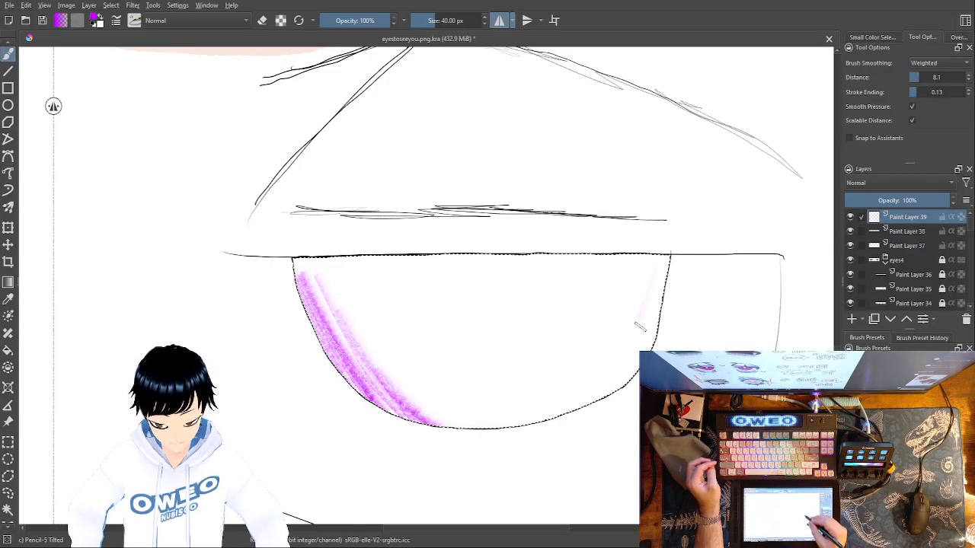
pyautogui.moveTo(651, 283)
pyautogui.mouseDown()
pyautogui.moveTo(603, 394)
pyautogui.moveTo(629, 380)
pyautogui.mouseUp()
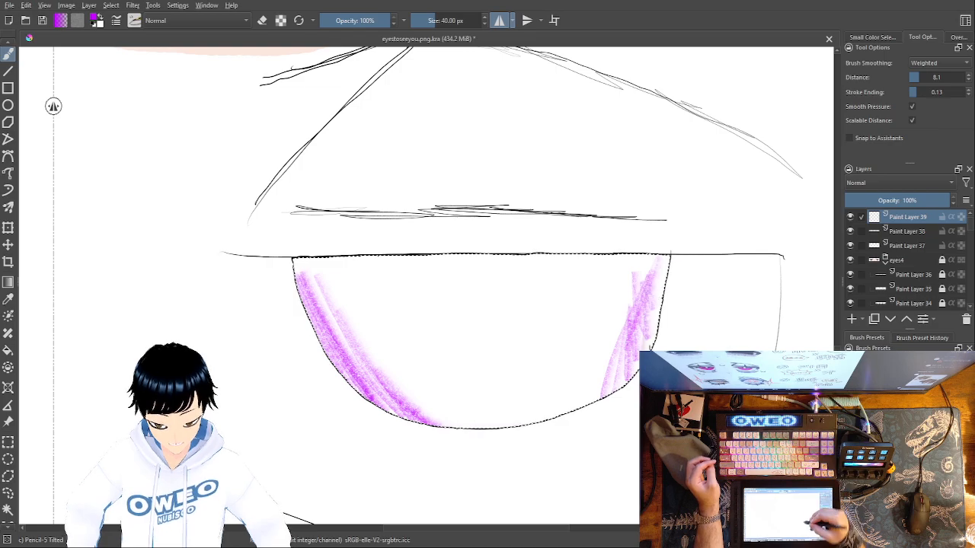
pyautogui.moveTo(512, 396); pyautogui.dragTo(605, 338)
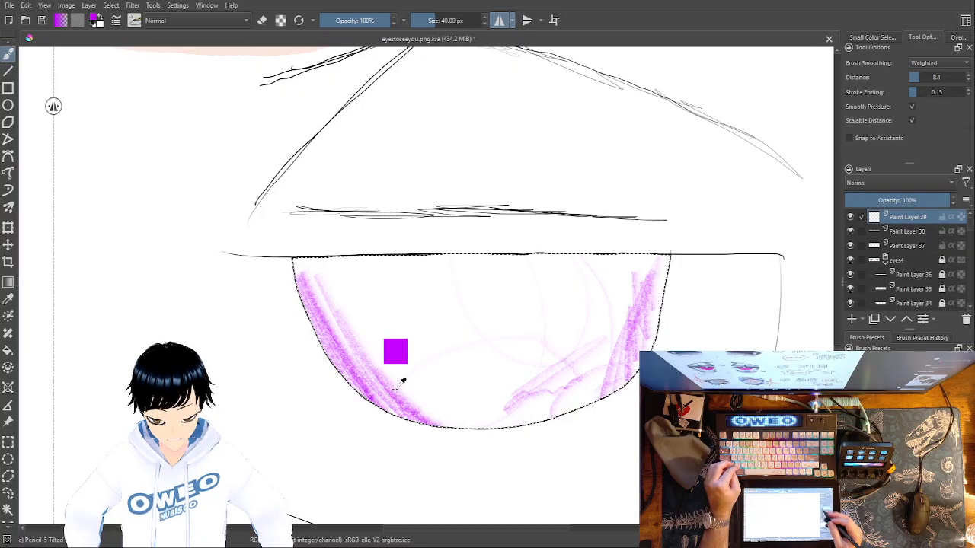
pyautogui.hotkey('ctrl', 'z')
pyautogui.hotkey('ctrl', 'z')
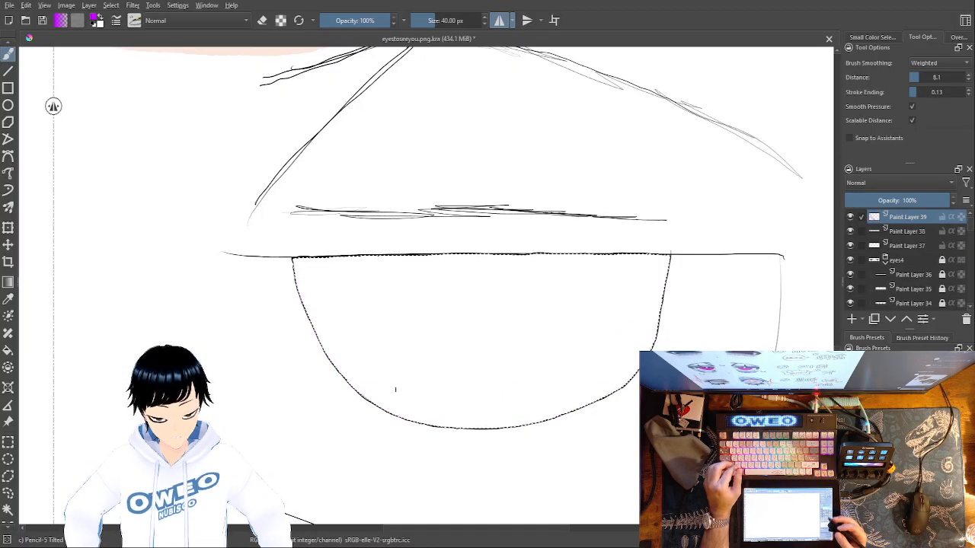
# Try covering the whole iris interior in purple with the Pencil-5 Tilted brush at 265.67 px
pyautogui.rightClick(615, 326)
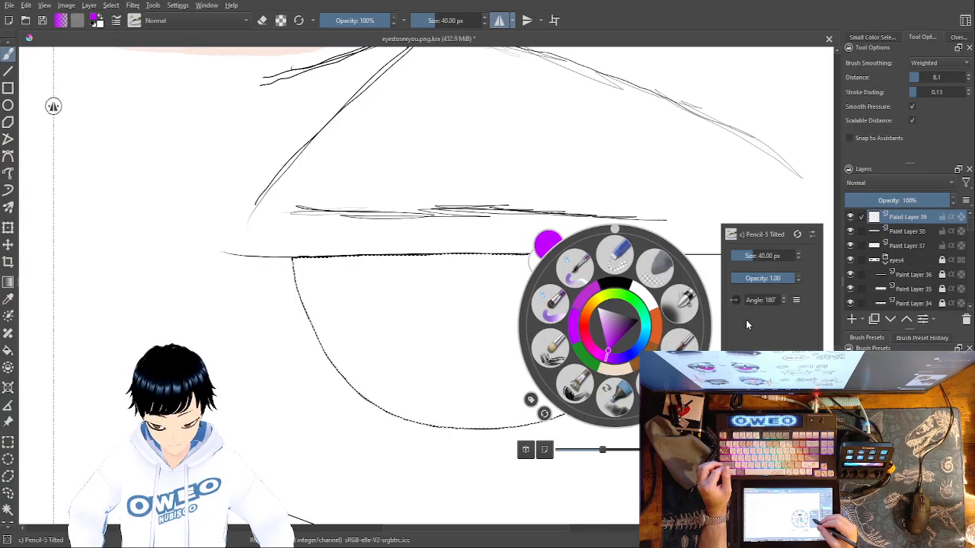
pyautogui.moveTo(771, 256); pyautogui.dragTo(773, 253)
pyautogui.click(409, 253)
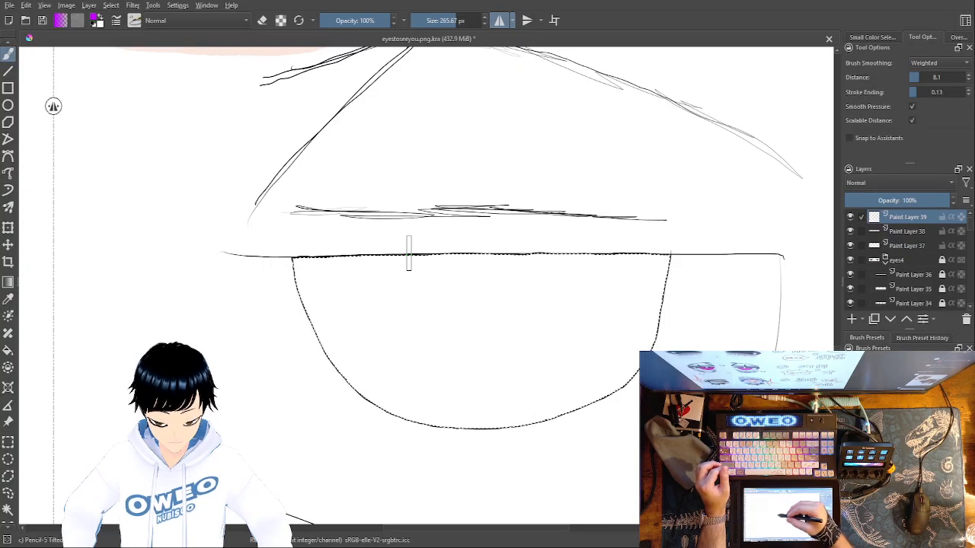
pyautogui.moveTo(393, 398)
pyautogui.mouseDown()
pyautogui.moveTo(391, 346)
pyautogui.moveTo(464, 445)
pyautogui.moveTo(394, 277)
pyautogui.moveTo(520, 451)
pyautogui.moveTo(412, 266)
pyautogui.moveTo(562, 452)
pyautogui.moveTo(459, 250)
pyautogui.moveTo(582, 417)
pyautogui.moveTo(503, 252)
pyautogui.moveTo(610, 433)
pyautogui.moveTo(577, 228)
pyautogui.moveTo(633, 333)
pyautogui.mouseUp()
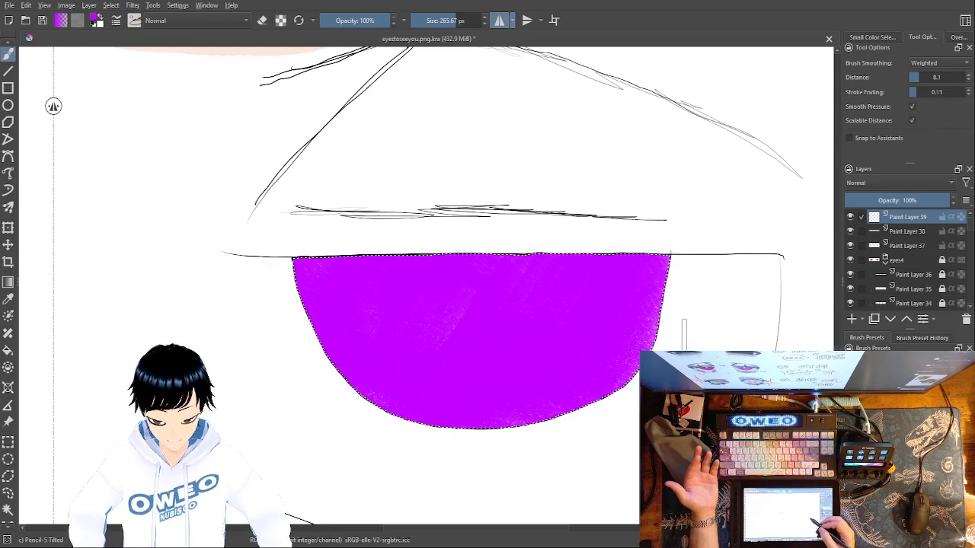
pyautogui.hotkey('ctrl', 'z')
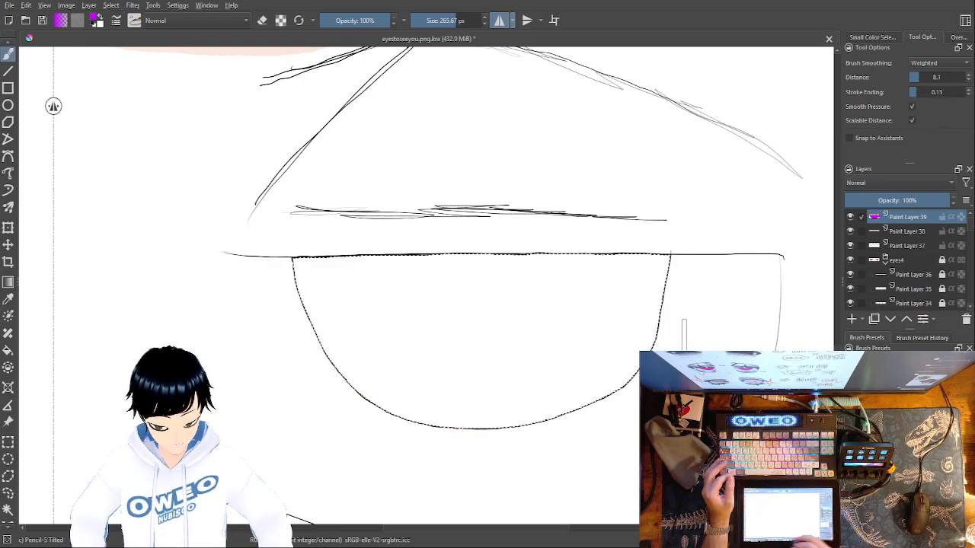
# Try filling the selected iris with vivid purple and texturing it with white Pencil-5 Tilted strokes at 265.67 px
pyautogui.press('f')
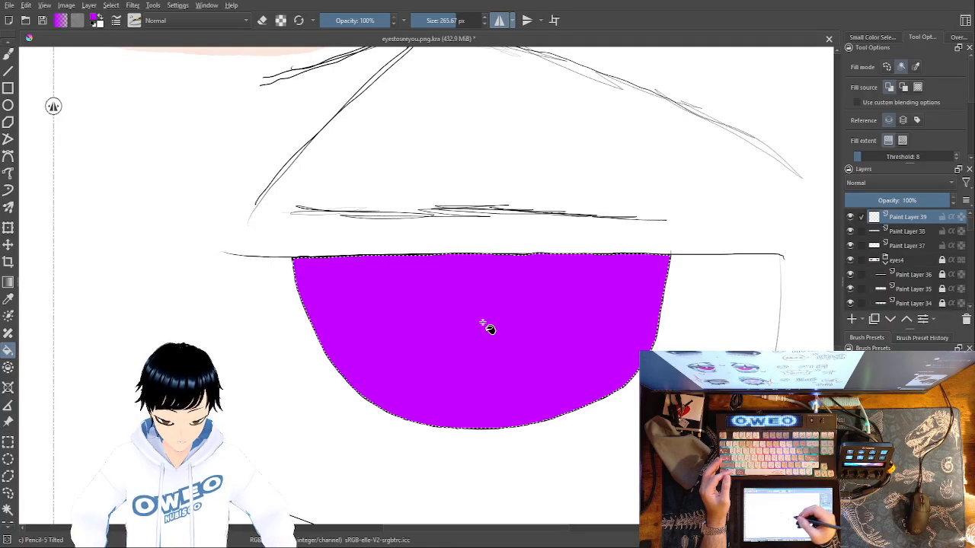
pyautogui.press('b')
pyautogui.rightClick(616, 251)
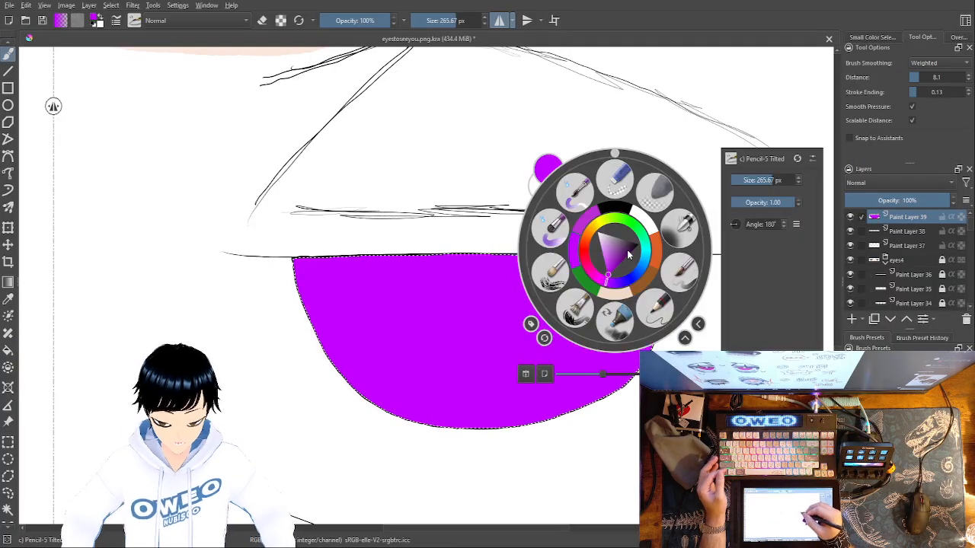
pyautogui.click(644, 217)
pyautogui.rightClick(647, 217)
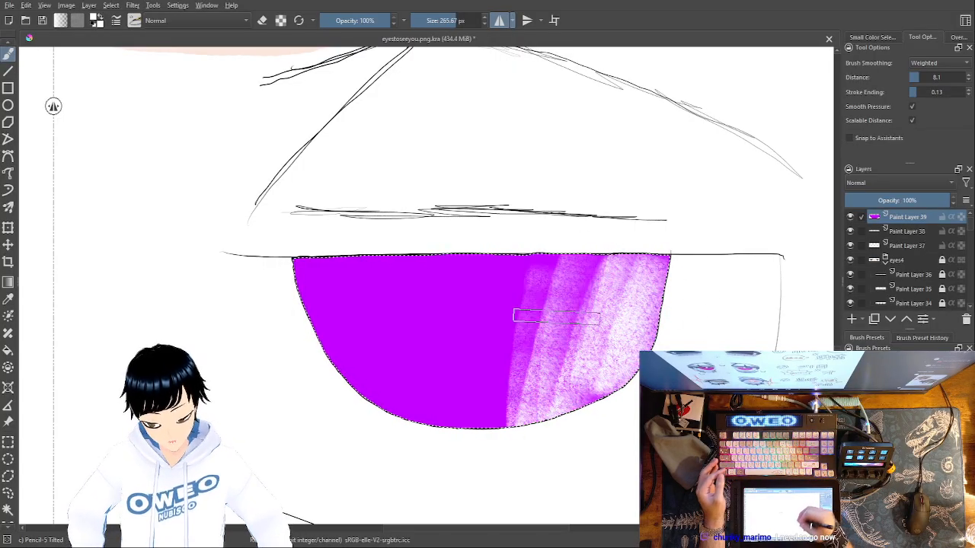
pyautogui.moveTo(364, 410)
pyautogui.mouseDown()
pyautogui.moveTo(353, 308)
pyautogui.moveTo(326, 239)
pyautogui.mouseUp()
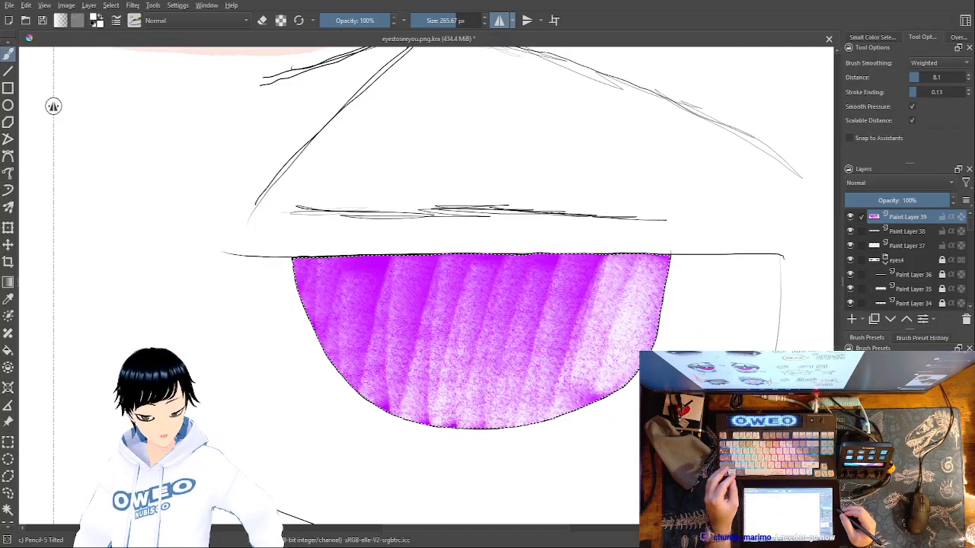
pyautogui.hotkey('ctrl', 'z')
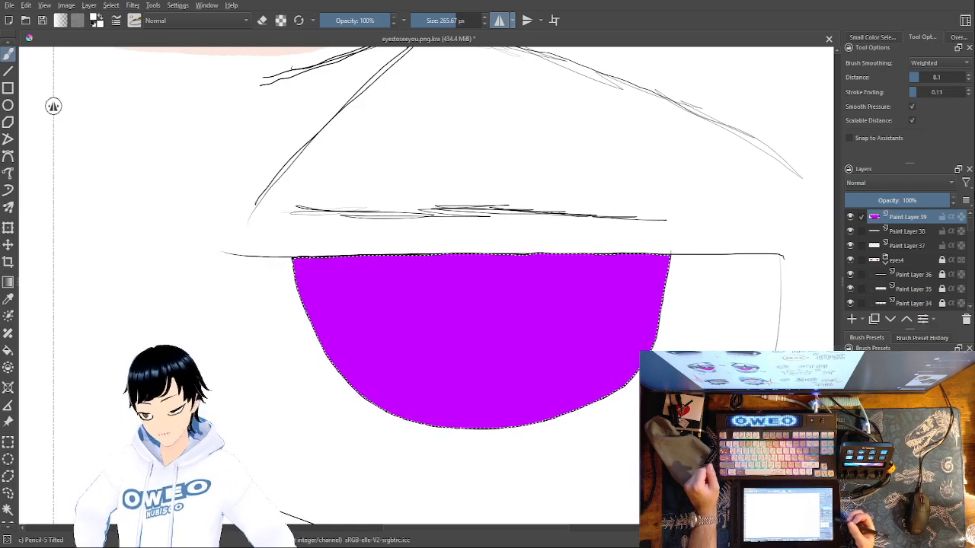
# Try adding white Pencil-5 Tilted texture to the iris's sides and lower part, and undo both the strokes and the purple fill
pyautogui.moveTo(638, 297)
pyautogui.mouseDown()
pyautogui.moveTo(677, 282)
pyautogui.moveTo(659, 339)
pyautogui.moveTo(594, 381)
pyautogui.mouseUp()
pyautogui.moveTo(552, 405)
pyautogui.mouseDown()
pyautogui.moveTo(524, 400)
pyautogui.moveTo(561, 358)
pyautogui.moveTo(520, 419)
pyautogui.moveTo(494, 419)
pyautogui.moveTo(567, 388)
pyautogui.moveTo(444, 400)
pyautogui.mouseUp()
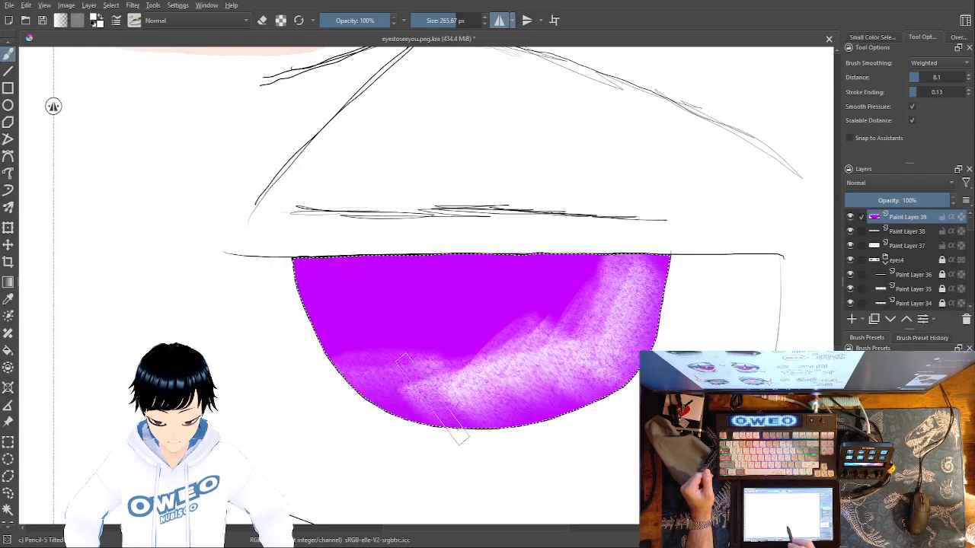
pyautogui.moveTo(302, 282)
pyautogui.mouseDown()
pyautogui.moveTo(314, 339)
pyautogui.moveTo(329, 320)
pyautogui.moveTo(340, 329)
pyautogui.moveTo(409, 326)
pyautogui.mouseUp()
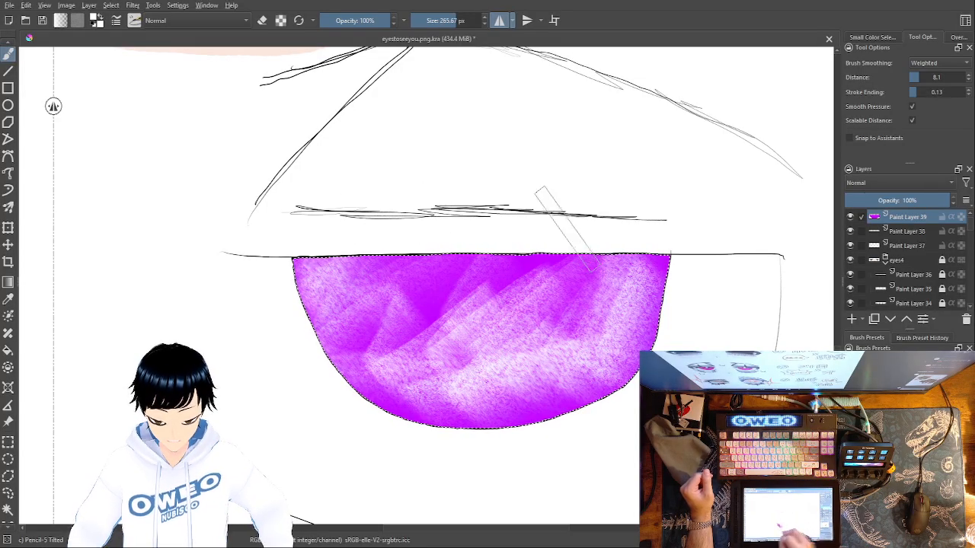
pyautogui.hotkey('ctrl', 'z')
pyautogui.hotkey('ctrl', 'z')
pyautogui.hotkey('ctrl', 'z')
pyautogui.hotkey('ctrl', 'z')
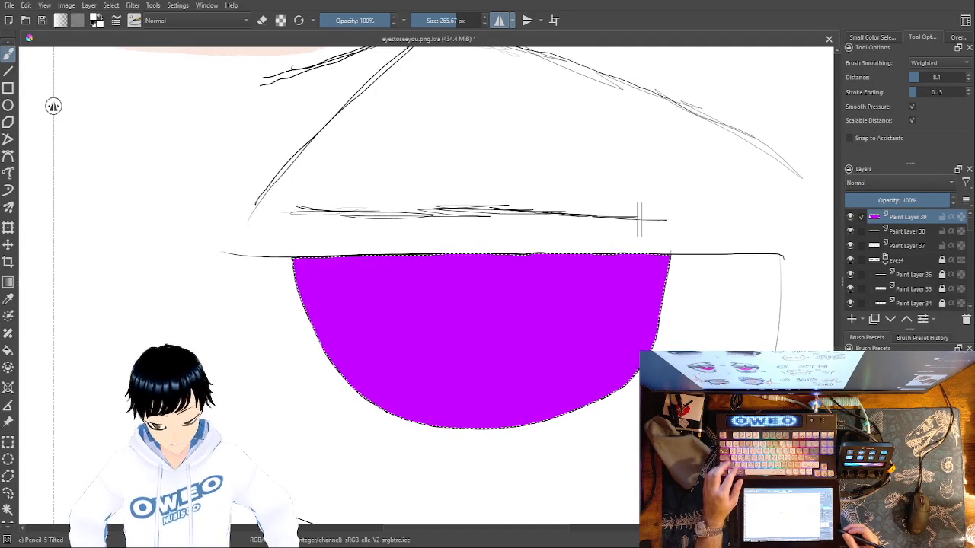
pyautogui.hotkey('ctrl', 'z')
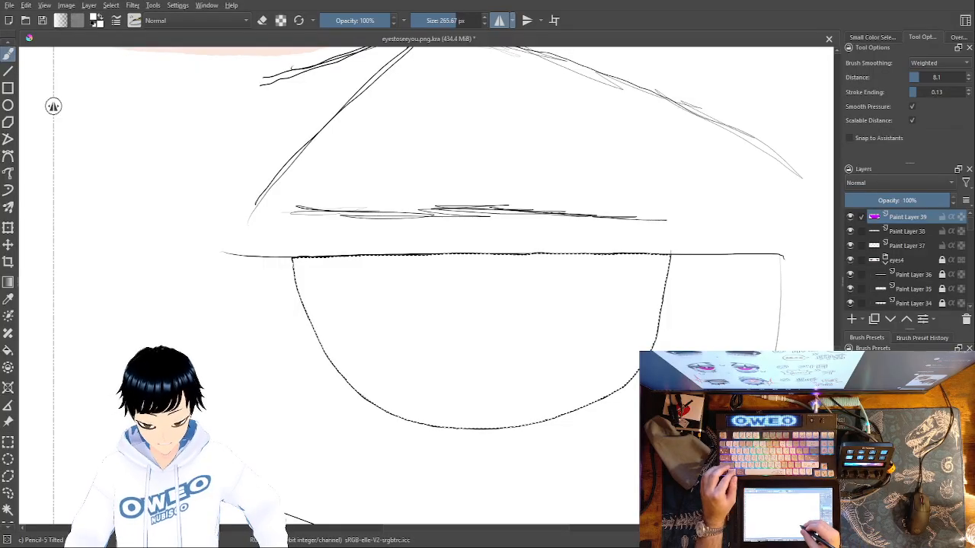
# Switch to the Pencil 1 Sketch brush at 2.95 px with purple and try shading the iris's side edges
pyautogui.rightClick(610, 379)
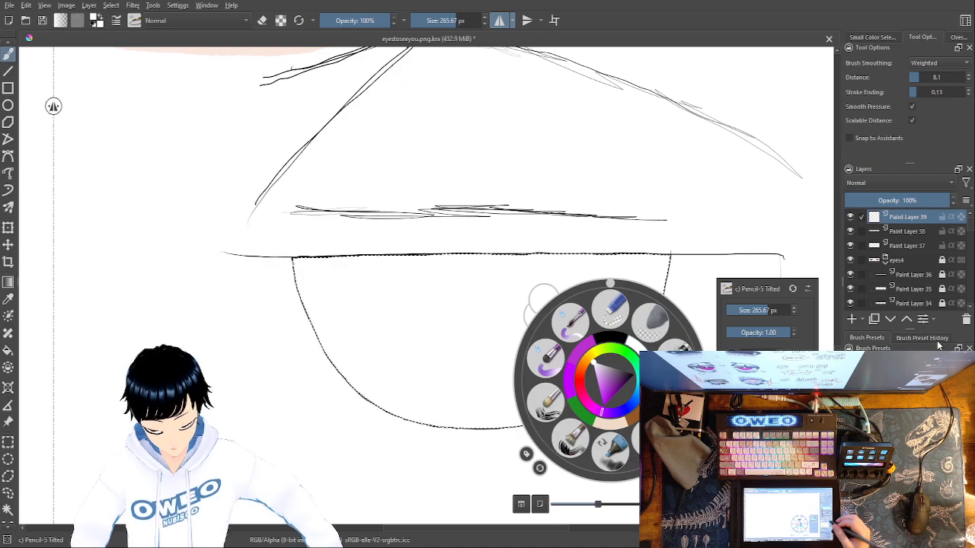
pyautogui.click(901, 384)
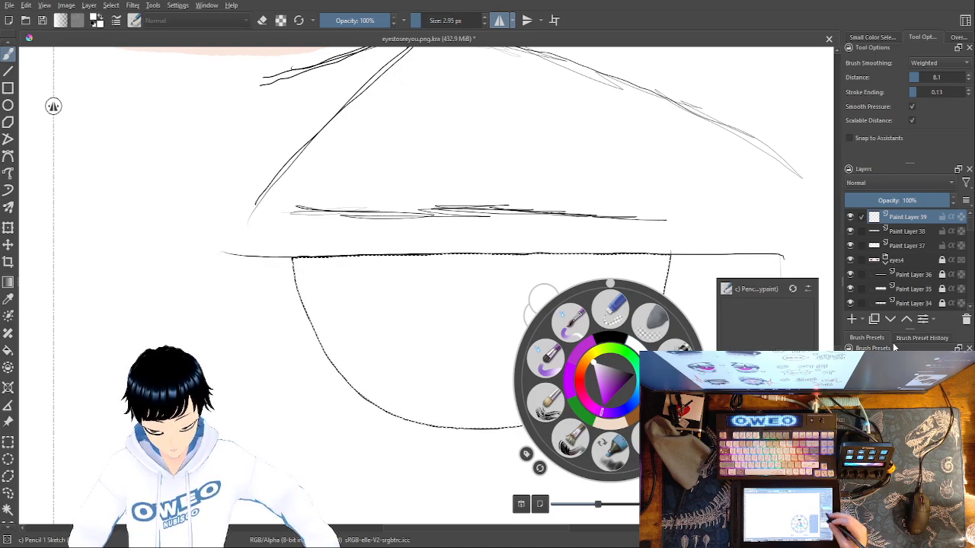
pyautogui.click(579, 352)
pyautogui.rightClick(579, 352)
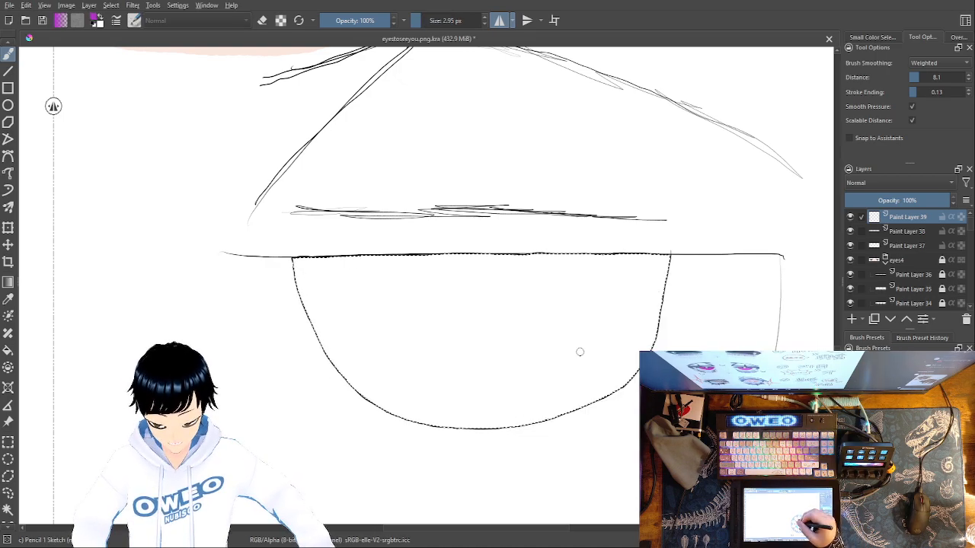
pyautogui.moveTo(659, 300)
pyautogui.mouseDown()
pyautogui.moveTo(665, 263)
pyautogui.moveTo(653, 343)
pyautogui.moveTo(629, 373)
pyautogui.moveTo(634, 364)
pyautogui.moveTo(578, 398)
pyautogui.moveTo(609, 384)
pyautogui.mouseUp()
pyautogui.moveTo(340, 352)
pyautogui.mouseDown()
pyautogui.moveTo(352, 372)
pyautogui.moveTo(343, 381)
pyautogui.moveTo(300, 255)
pyautogui.moveTo(337, 342)
pyautogui.moveTo(389, 401)
pyautogui.moveTo(350, 380)
pyautogui.moveTo(419, 418)
pyautogui.moveTo(357, 393)
pyautogui.moveTo(429, 410)
pyautogui.moveTo(342, 352)
pyautogui.moveTo(364, 375)
pyautogui.moveTo(443, 406)
pyautogui.moveTo(359, 360)
pyautogui.moveTo(415, 404)
pyautogui.moveTo(358, 375)
pyautogui.moveTo(415, 402)
pyautogui.moveTo(340, 353)
pyautogui.mouseUp()
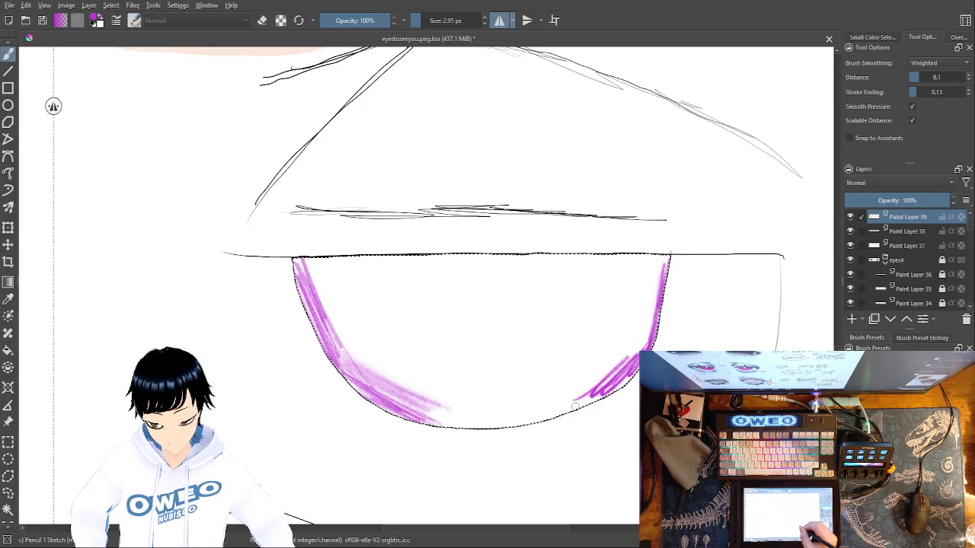
# Try extending the purple Pencil 1 Sketch shading along the iris's lower curve, and undo all of the shading
pyautogui.moveTo(449, 415); pyautogui.dragTo(594, 383)
pyautogui.moveTo(449, 415); pyautogui.dragTo(598, 393)
pyautogui.moveTo(505, 427)
pyautogui.mouseDown()
pyautogui.moveTo(613, 390)
pyautogui.moveTo(664, 267)
pyautogui.mouseUp()
pyautogui.moveTo(621, 373)
pyautogui.mouseDown()
pyautogui.moveTo(667, 263)
pyautogui.moveTo(645, 309)
pyautogui.mouseUp()
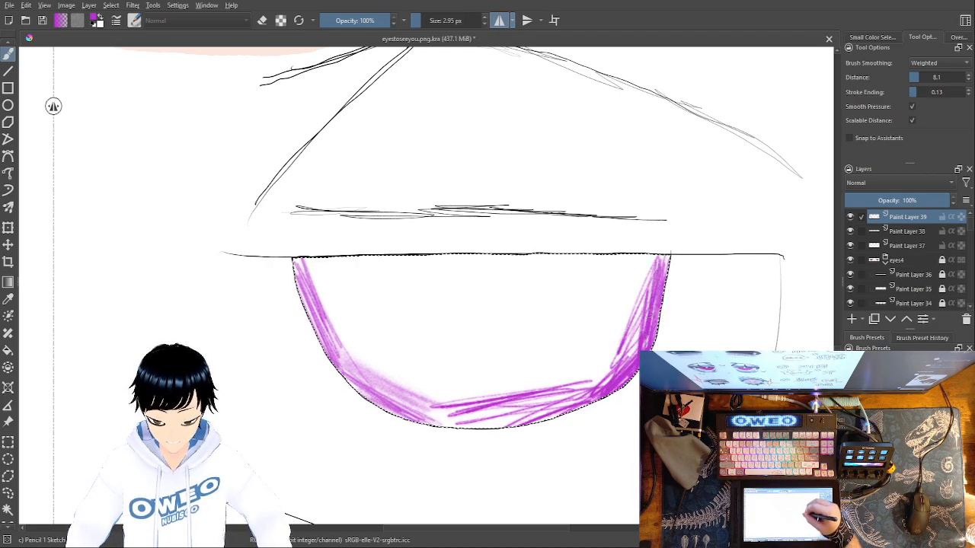
pyautogui.moveTo(614, 360)
pyautogui.mouseDown()
pyautogui.moveTo(609, 389)
pyautogui.moveTo(564, 404)
pyautogui.moveTo(442, 411)
pyautogui.moveTo(381, 396)
pyautogui.mouseUp()
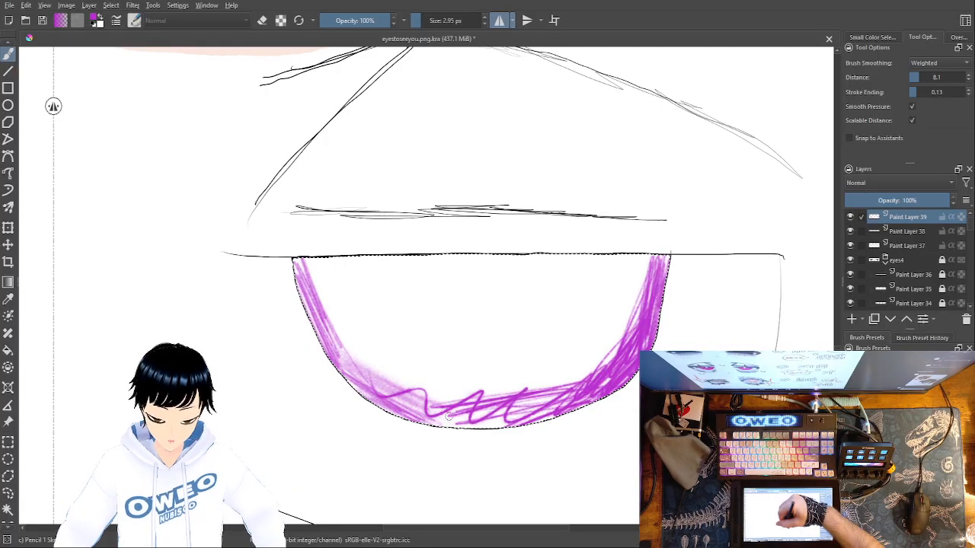
pyautogui.hotkey('ctrl', 'z')
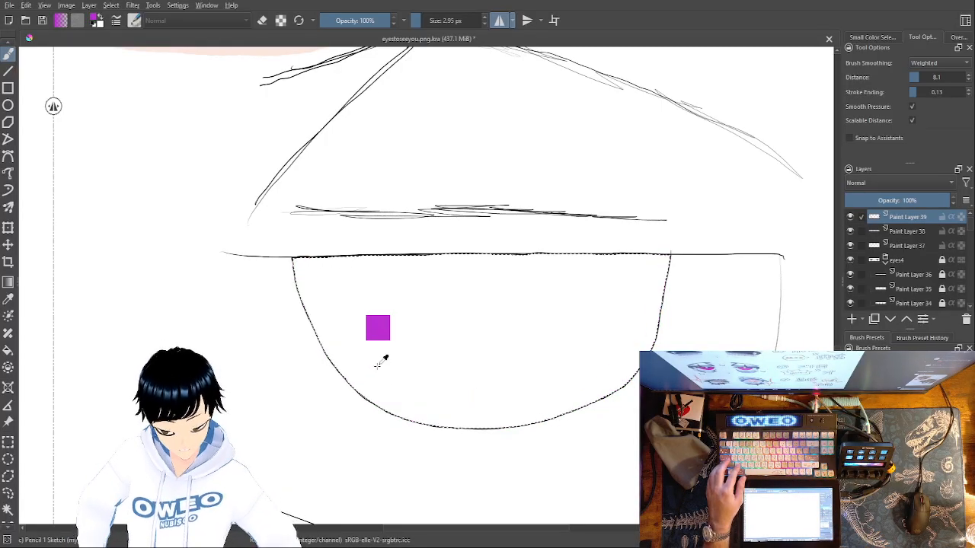
# Try a purple band down the iris's right edge and along its lower curve with the Marker Dry brush at 35 px
pyautogui.click(920, 385)
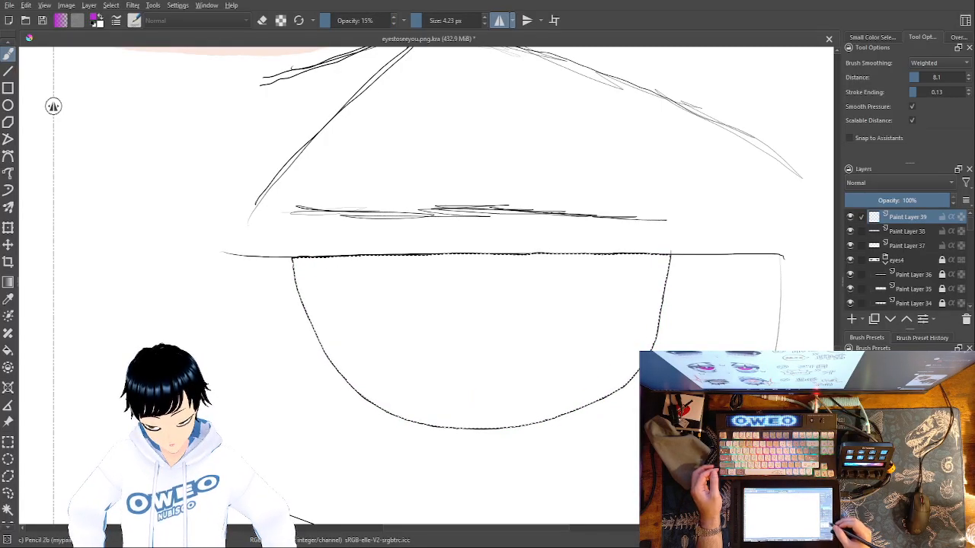
pyautogui.click(926, 400)
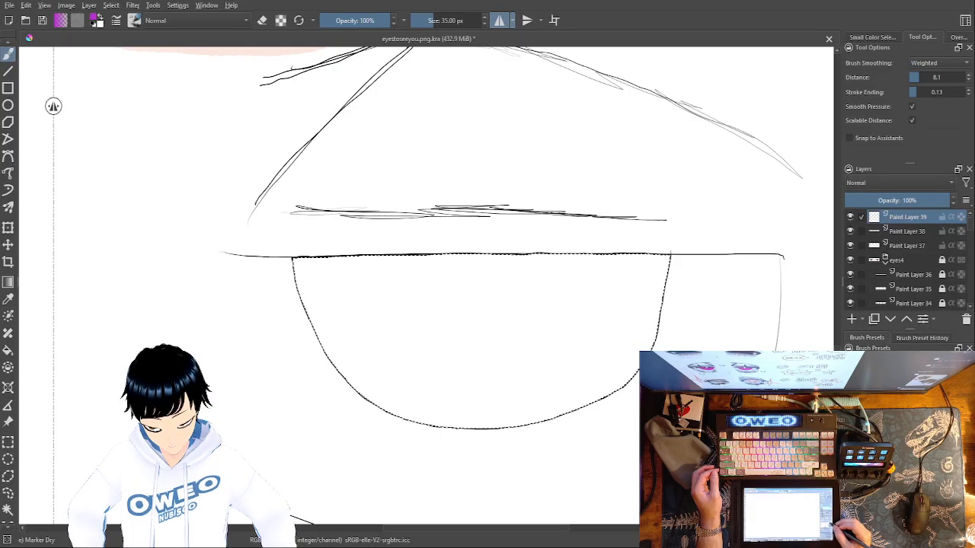
pyautogui.moveTo(657, 303); pyautogui.dragTo(651, 330)
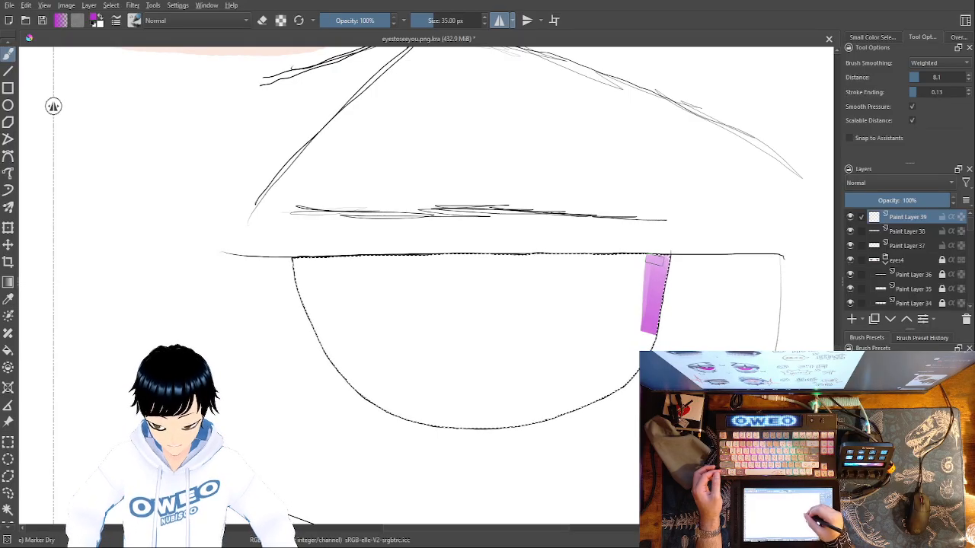
pyautogui.moveTo(630, 372)
pyautogui.mouseDown()
pyautogui.moveTo(581, 402)
pyautogui.moveTo(442, 423)
pyautogui.mouseUp()
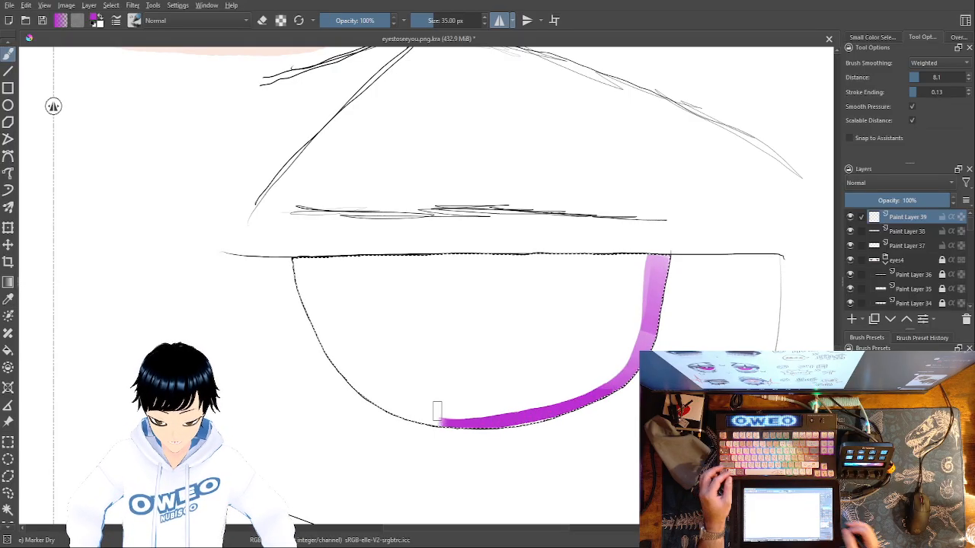
pyautogui.hotkey('ctrl', 'z')
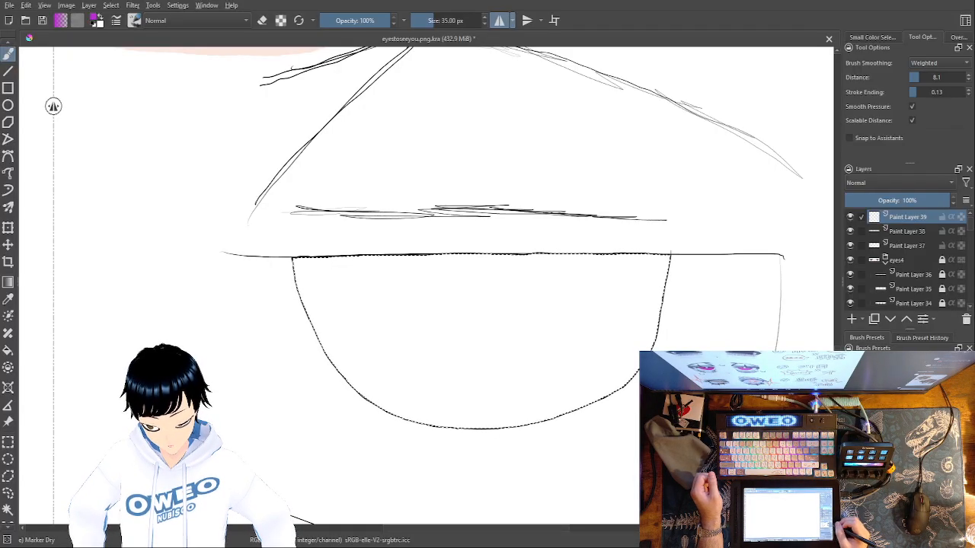
# Try covering the iris interior in purple with the Chalk Soft brush at 135 px, and clear the result
pyautogui.click(914, 426)
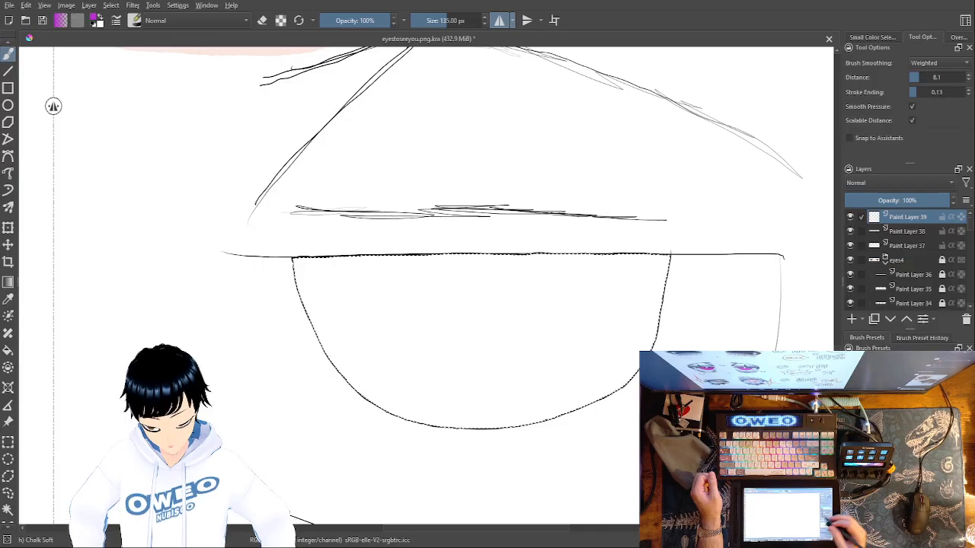
pyautogui.moveTo(651, 258); pyautogui.dragTo(646, 317)
pyautogui.moveTo(578, 385)
pyautogui.mouseDown()
pyautogui.moveTo(448, 407)
pyautogui.moveTo(372, 384)
pyautogui.moveTo(318, 317)
pyautogui.moveTo(307, 251)
pyautogui.moveTo(323, 269)
pyautogui.moveTo(374, 275)
pyautogui.moveTo(626, 260)
pyautogui.mouseUp()
pyautogui.moveTo(503, 343)
pyautogui.mouseDown()
pyautogui.moveTo(357, 327)
pyautogui.moveTo(418, 344)
pyautogui.moveTo(637, 312)
pyautogui.moveTo(463, 384)
pyautogui.moveTo(423, 294)
pyautogui.moveTo(614, 277)
pyautogui.moveTo(420, 319)
pyautogui.mouseUp()
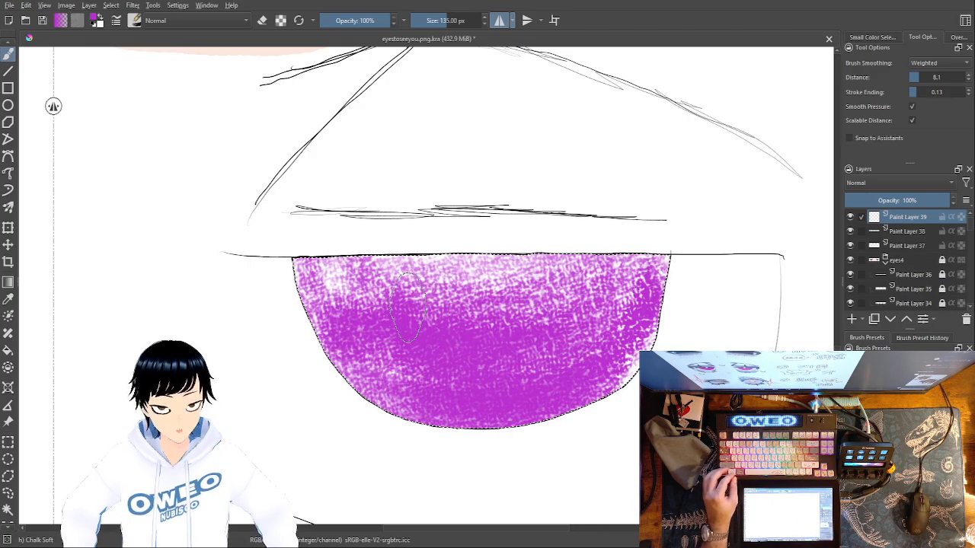
pyautogui.press('Delete')
# Choose a bright magenta-pink colour and try a curved band inside the iris outline with the Chalk Soft brush at 135 px
pyautogui.rightClick(514, 379)
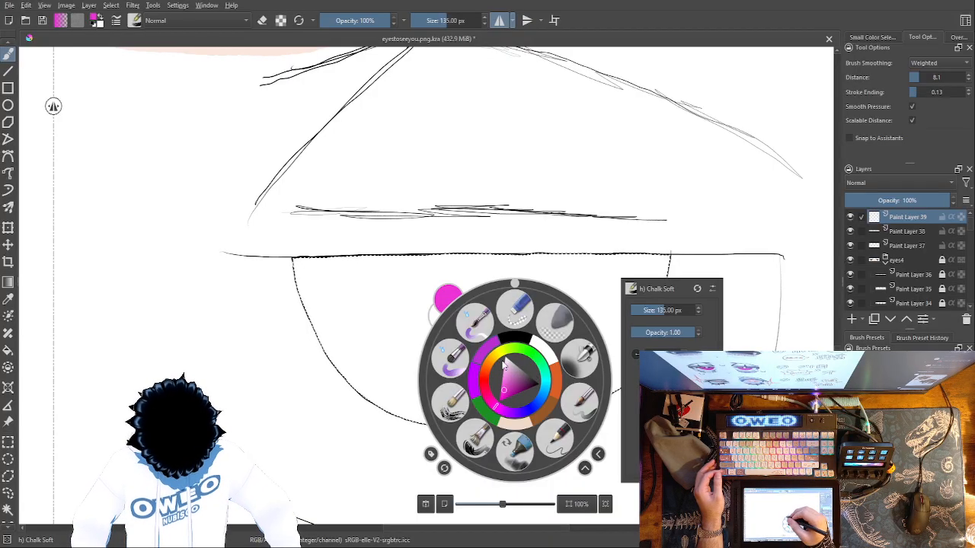
pyautogui.click(326, 283)
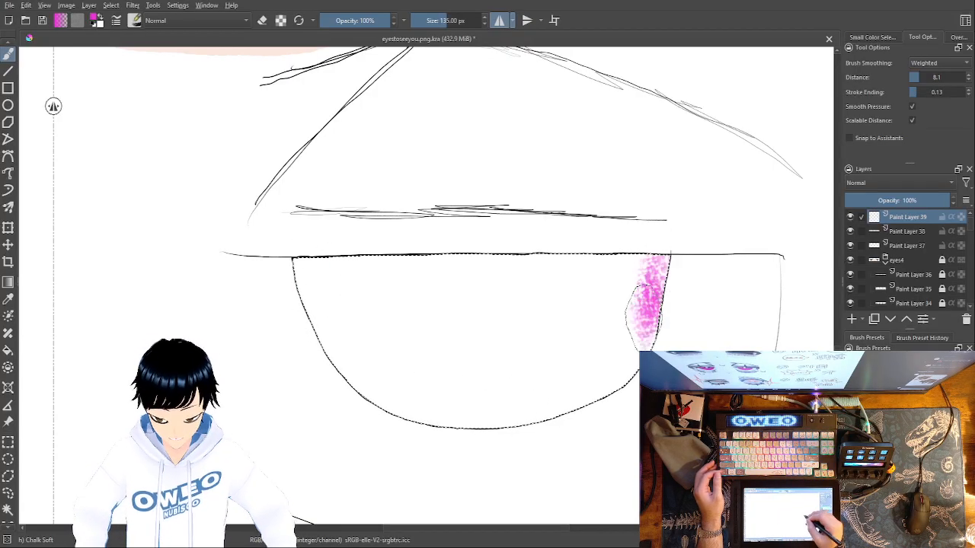
pyautogui.moveTo(390, 375); pyautogui.dragTo(326, 237)
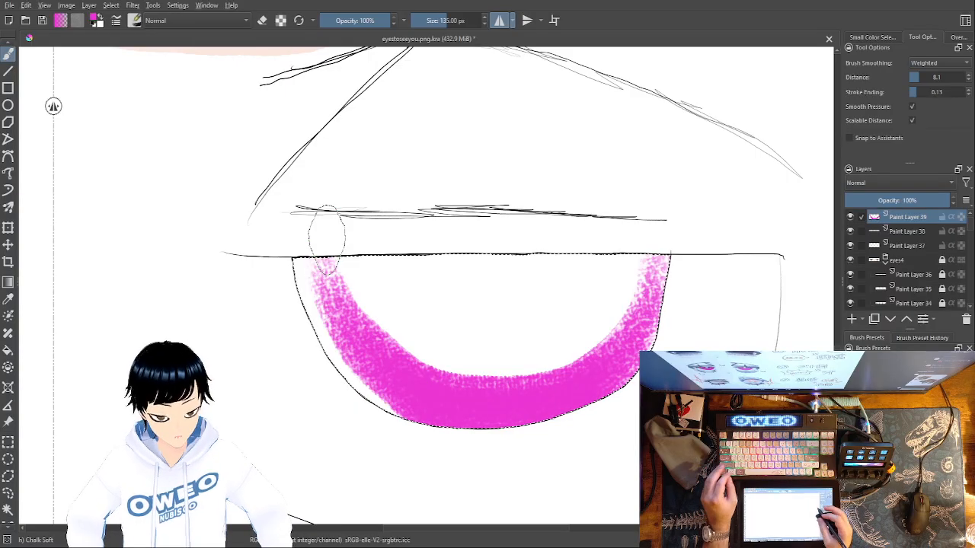
pyautogui.hotkey('ctrl', 'z')
# Try a pink band around the iris's inner edge with the Chalk Grainy brush at 90 px
pyautogui.click(898, 403)
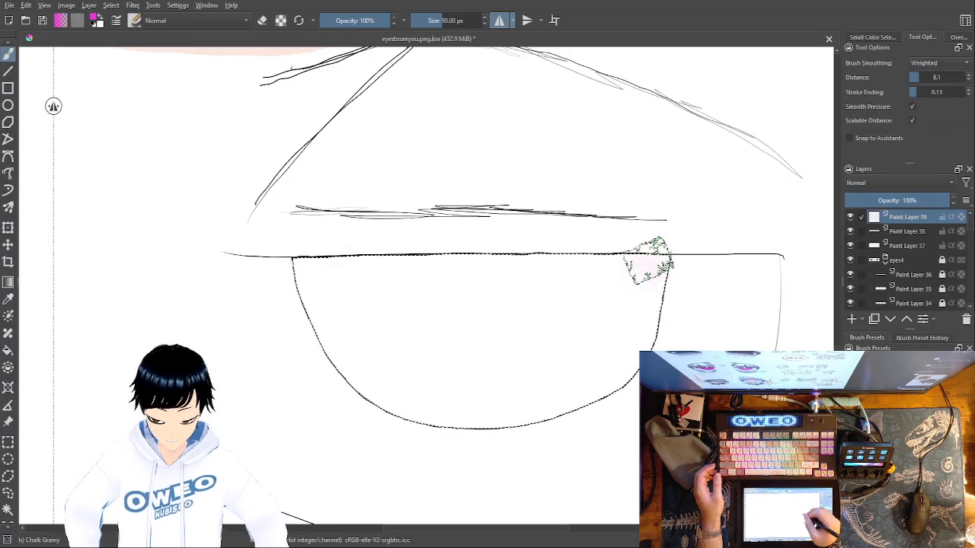
pyautogui.moveTo(617, 375)
pyautogui.mouseDown()
pyautogui.moveTo(502, 417)
pyautogui.moveTo(423, 409)
pyautogui.moveTo(355, 374)
pyautogui.moveTo(318, 297)
pyautogui.moveTo(313, 254)
pyautogui.moveTo(445, 269)
pyautogui.moveTo(653, 261)
pyautogui.mouseUp()
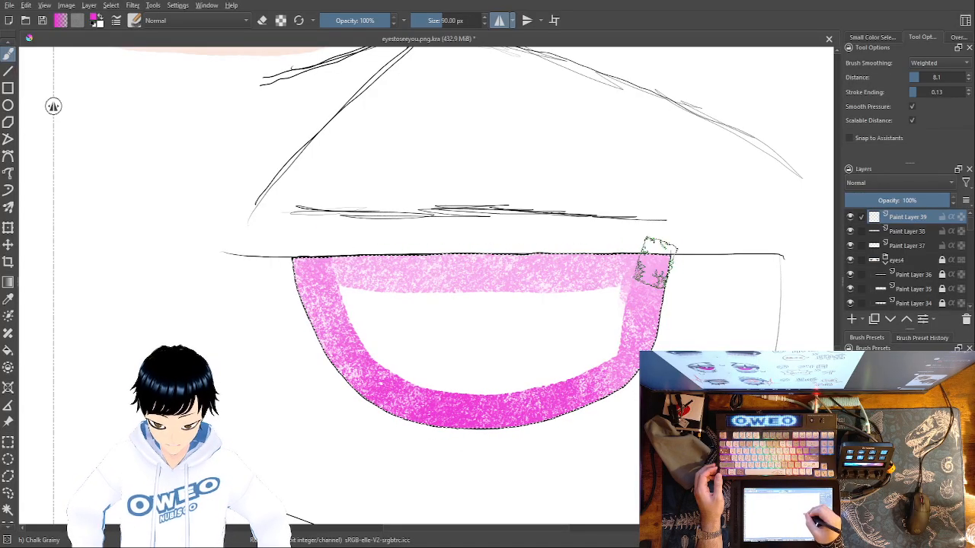
pyautogui.hotkey('ctrl', 'z')
pyautogui.hotkey('ctrl', 'z')
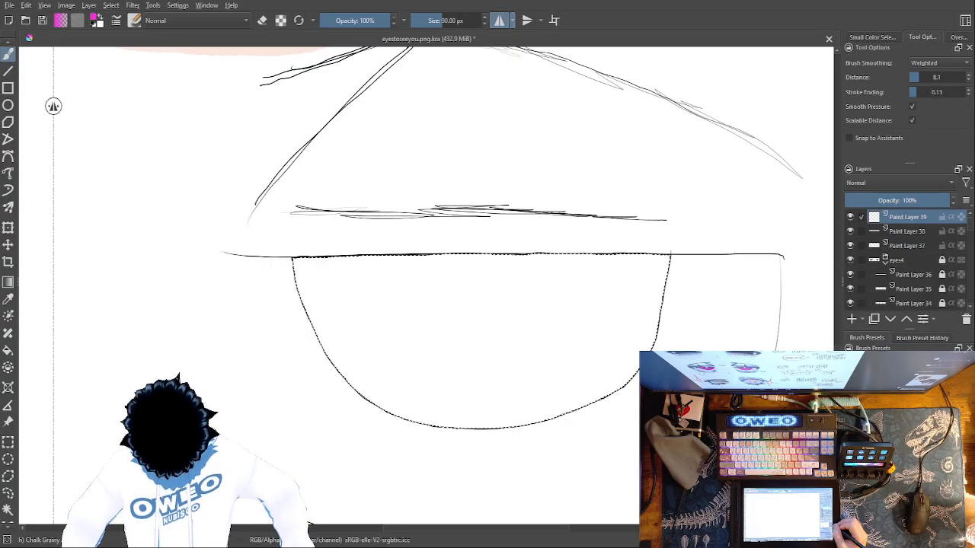
# Cover the whole iris interior in magenta-pink with the Dry Brushing brush at 102.67 px and 45% opacity
pyautogui.rightClick(614, 379)
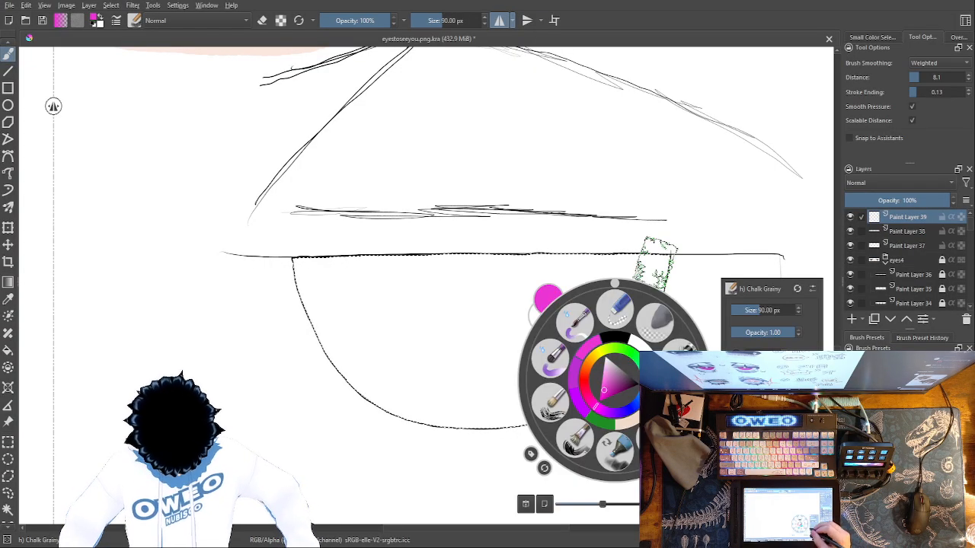
pyautogui.click(555, 360)
pyautogui.rightClick(712, 339)
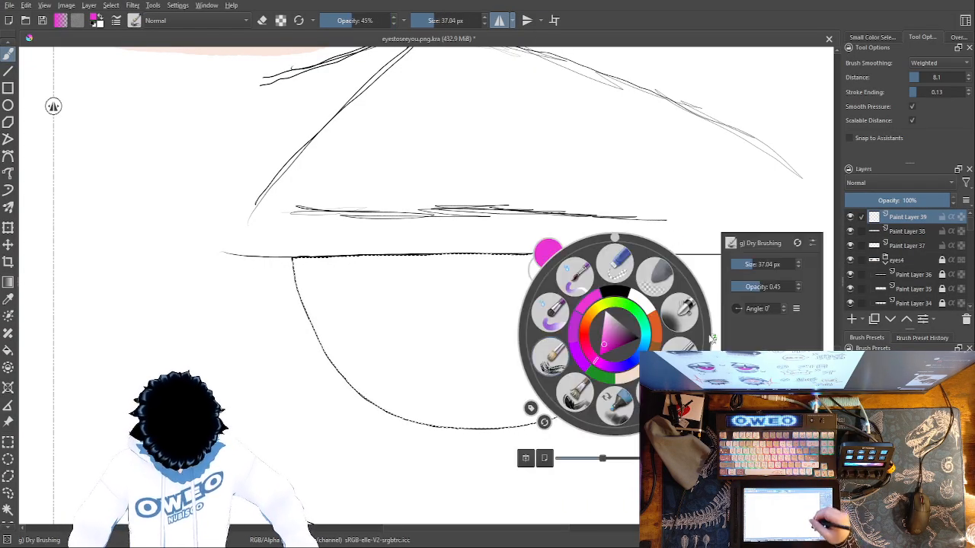
pyautogui.click(762, 261)
pyautogui.click(737, 213)
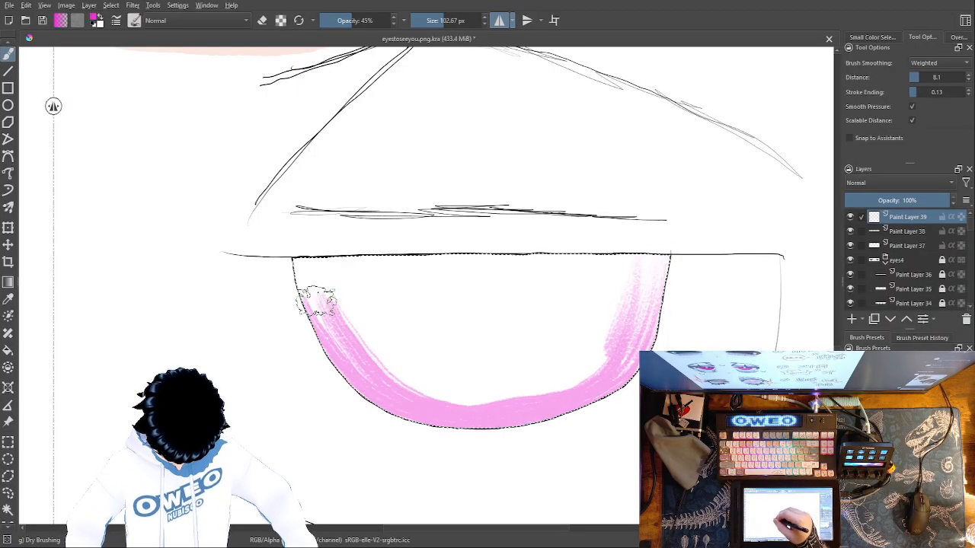
pyautogui.moveTo(339, 271); pyautogui.dragTo(612, 265)
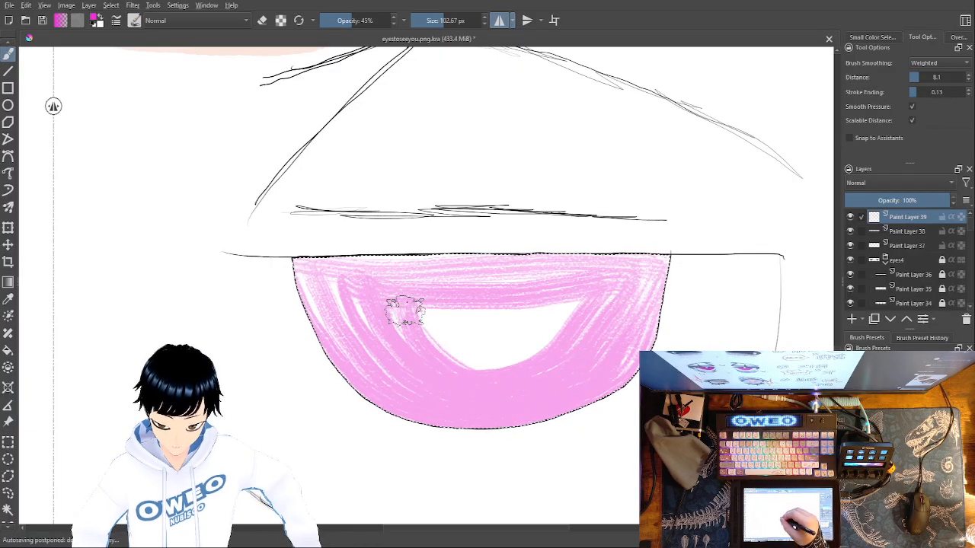
pyautogui.moveTo(403, 311); pyautogui.dragTo(547, 321)
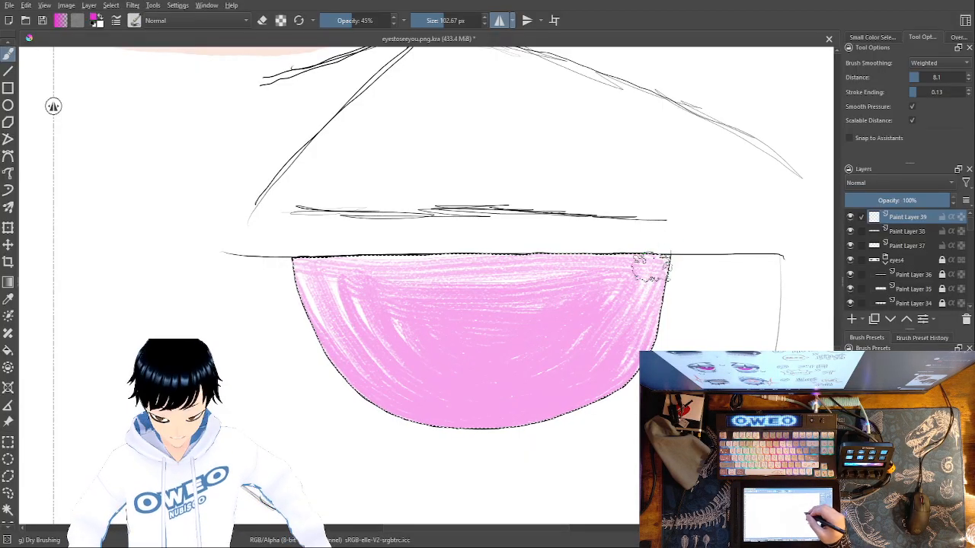
# Build up the iris with another magenta-pink coat and a darker magenta coat, using Dry Brushing at 102.67 px and 45% opacity
pyautogui.rightClick(615, 279)
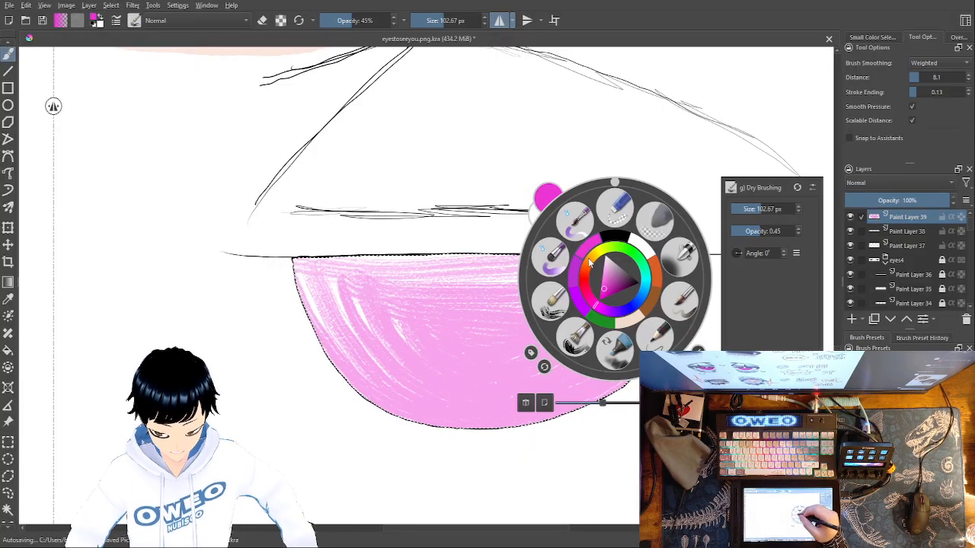
pyautogui.click(396, 311)
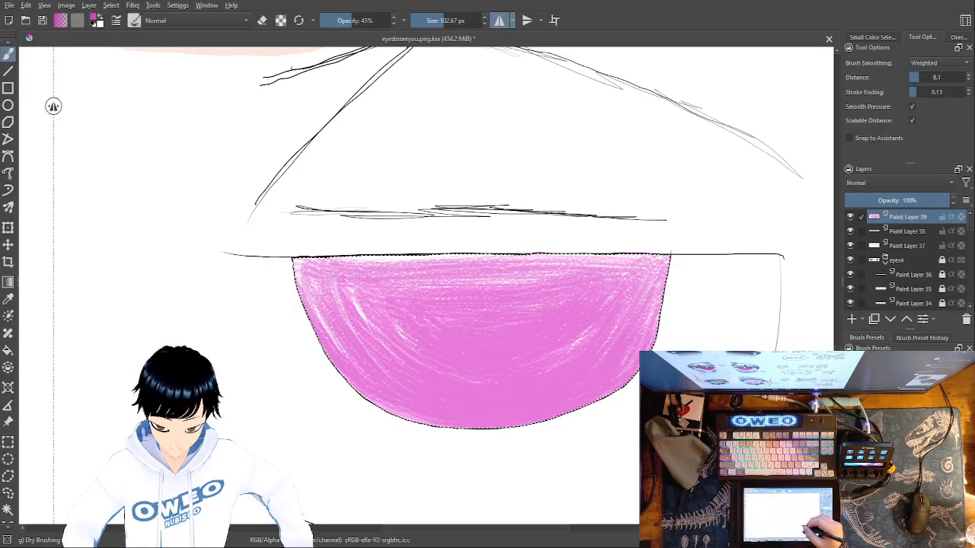
pyautogui.rightClick(607, 376)
pyautogui.moveTo(605, 382); pyautogui.dragTo(610, 391)
pyautogui.rightClick(610, 390)
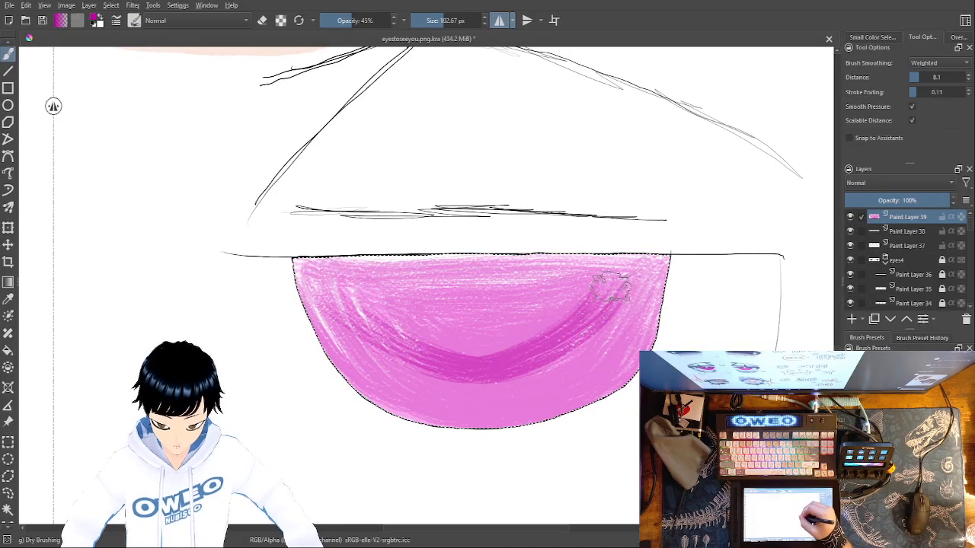
pyautogui.moveTo(433, 363); pyautogui.dragTo(351, 326)
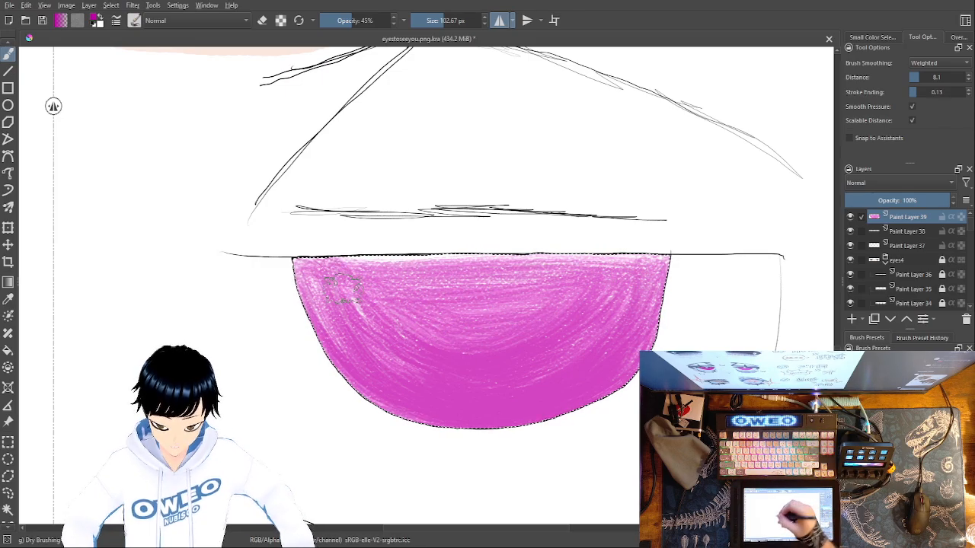
# Try lightening the iris's lower part and curved lower edge with white Dry Brushing strokes, and undo them
pyautogui.rightClick(588, 403)
pyautogui.click(621, 367)
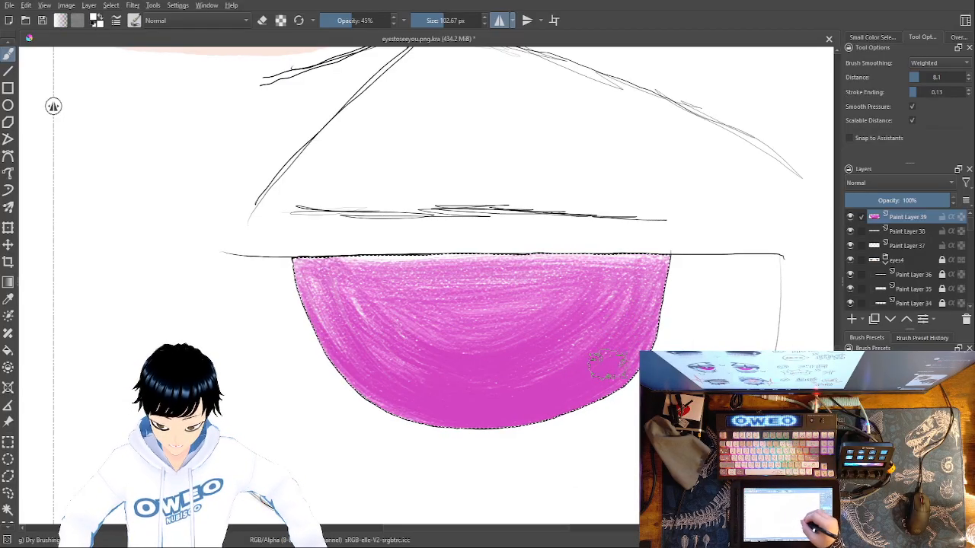
pyautogui.moveTo(590, 381); pyautogui.dragTo(588, 352)
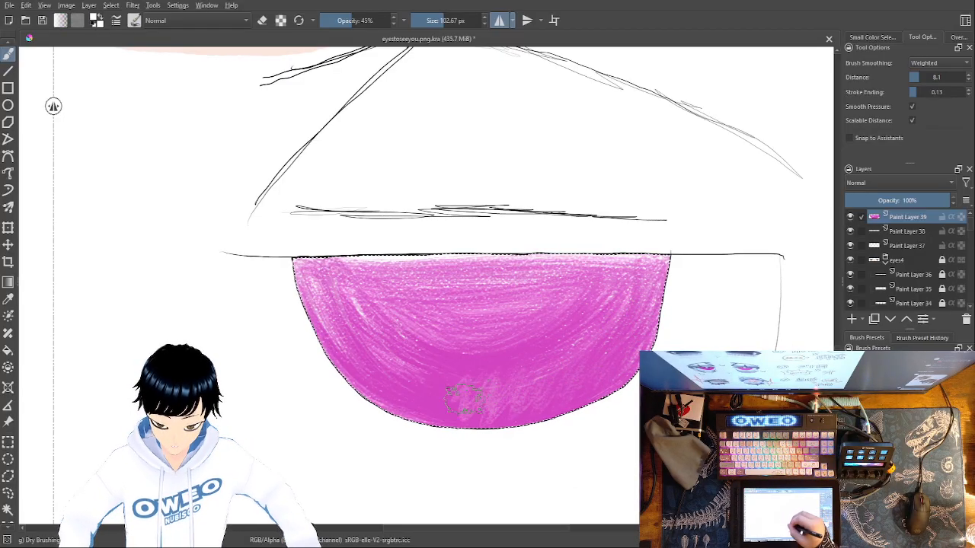
pyautogui.moveTo(472, 391)
pyautogui.mouseDown()
pyautogui.moveTo(433, 397)
pyautogui.moveTo(409, 382)
pyautogui.mouseUp()
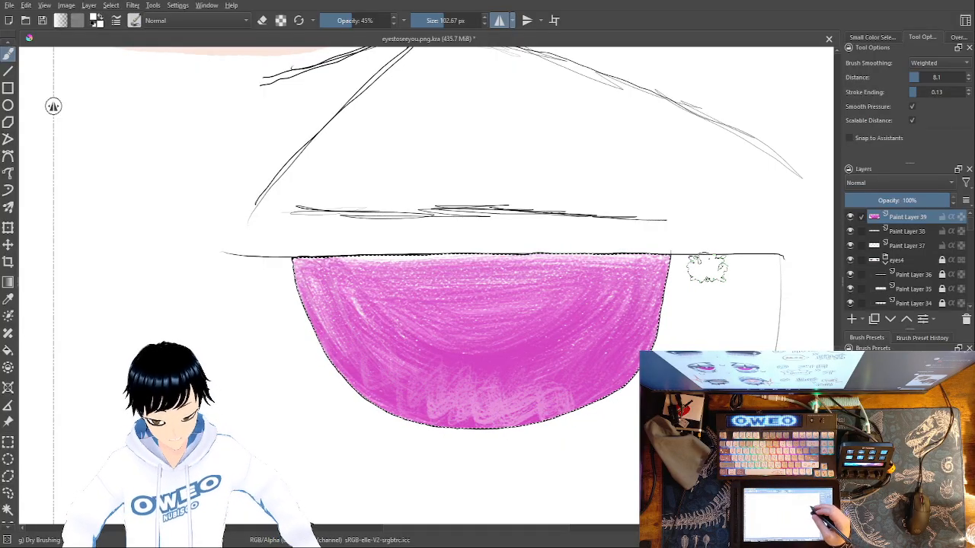
pyautogui.hotkey('ctrl', 'z')
pyautogui.hotkey('ctrl', 'z')
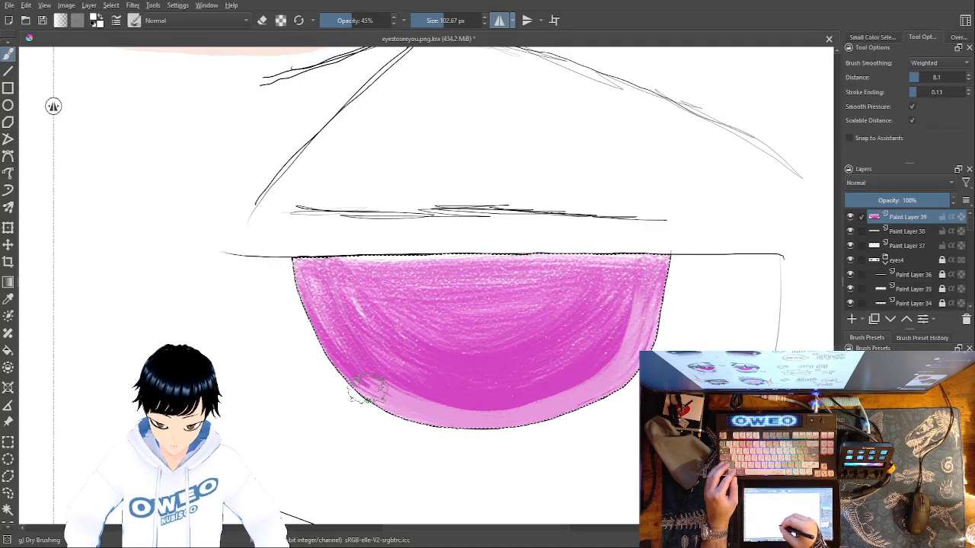
pyautogui.hotkey('ctrl', 'z')
# Brush a more vivid magenta over the iris, strongest along its lower edge
pyautogui.rightClick(614, 379)
pyautogui.click(582, 358)
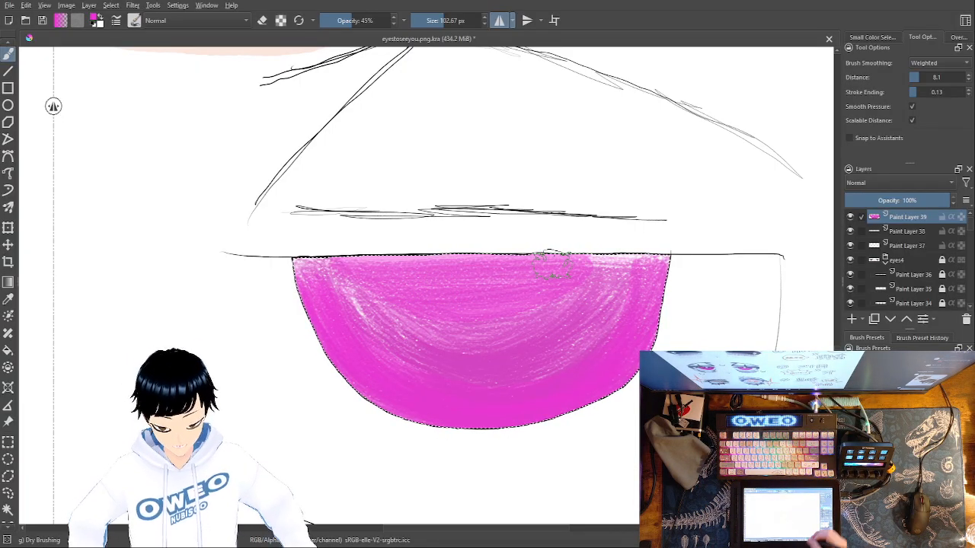
# Try shading the iris's lower edge and a curved inner band with black Dry Brushing strokes, and undo them
pyautogui.rightClick(605, 381)
pyautogui.click(623, 338)
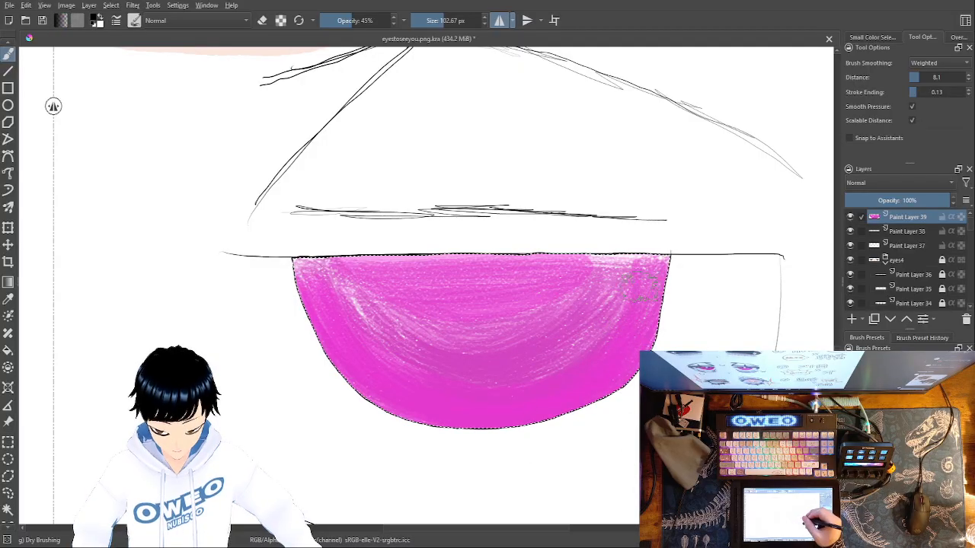
pyautogui.moveTo(660, 267)
pyautogui.mouseDown()
pyautogui.moveTo(636, 305)
pyautogui.moveTo(656, 308)
pyautogui.moveTo(629, 320)
pyautogui.moveTo(624, 359)
pyautogui.mouseUp()
pyautogui.hotkey('ctrl', 'z')
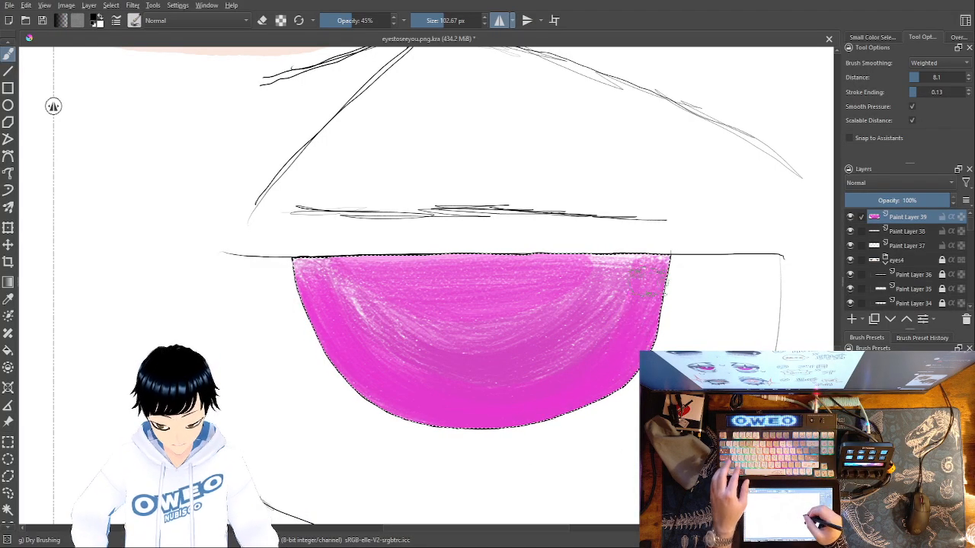
pyautogui.moveTo(599, 372); pyautogui.dragTo(553, 375)
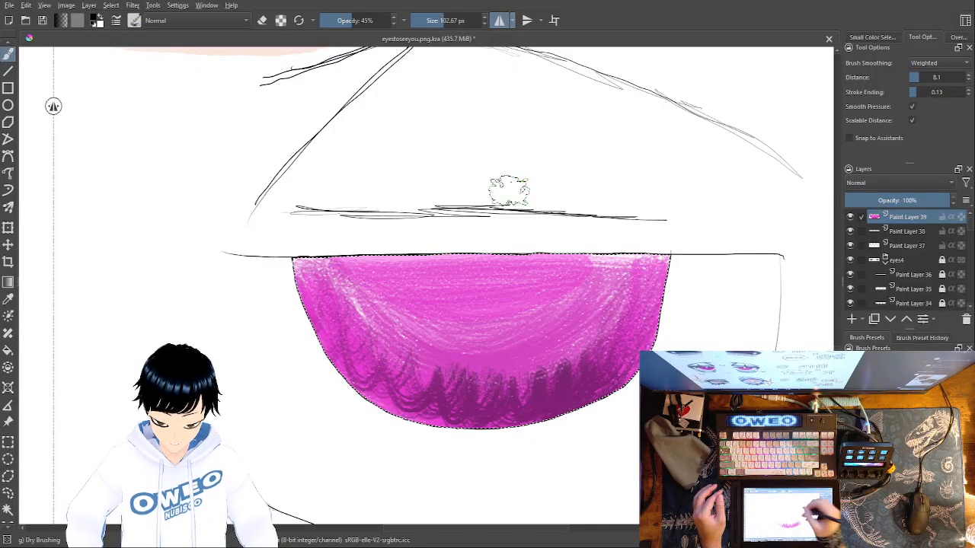
pyautogui.hotkey('ctrl', 'z')
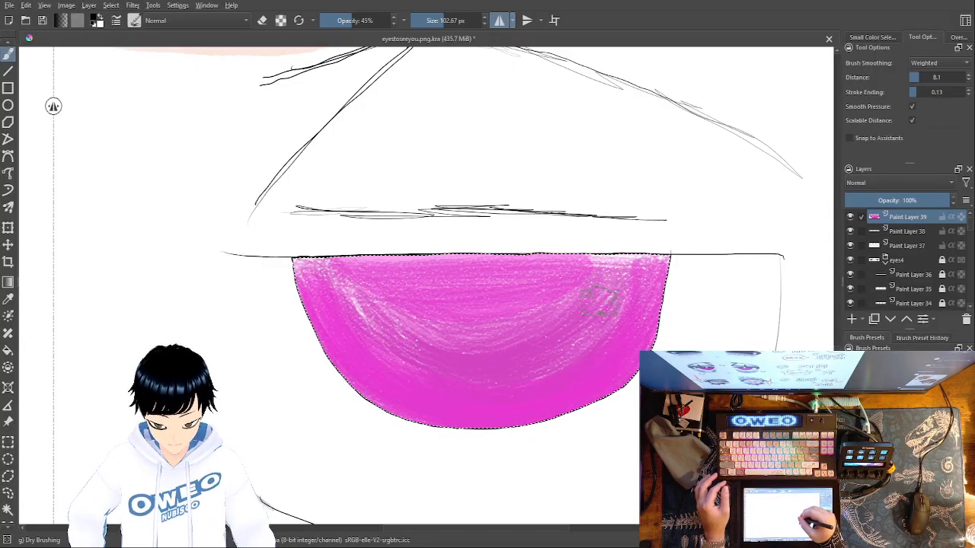
pyautogui.moveTo(588, 299)
pyautogui.mouseDown()
pyautogui.moveTo(569, 332)
pyautogui.moveTo(488, 364)
pyautogui.mouseUp()
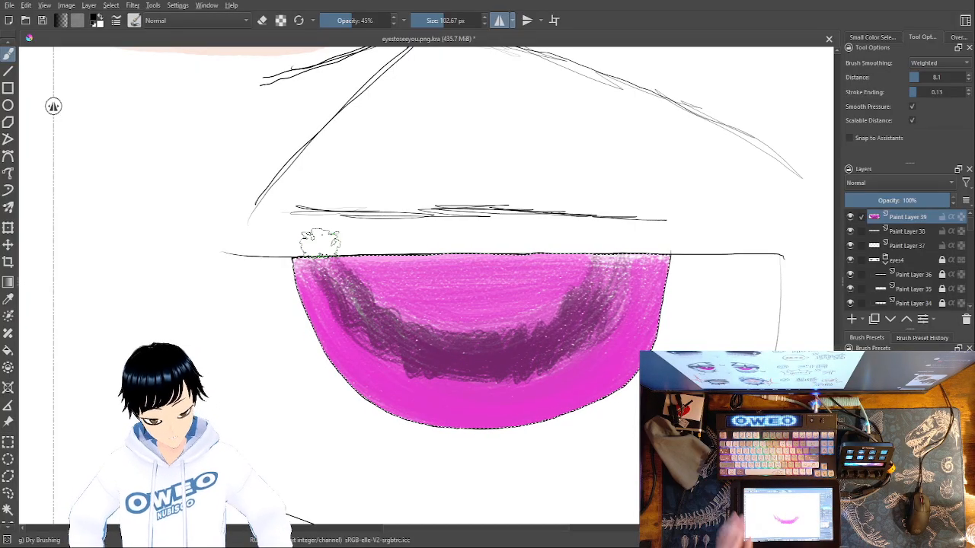
pyautogui.hotkey('ctrl', 'z')
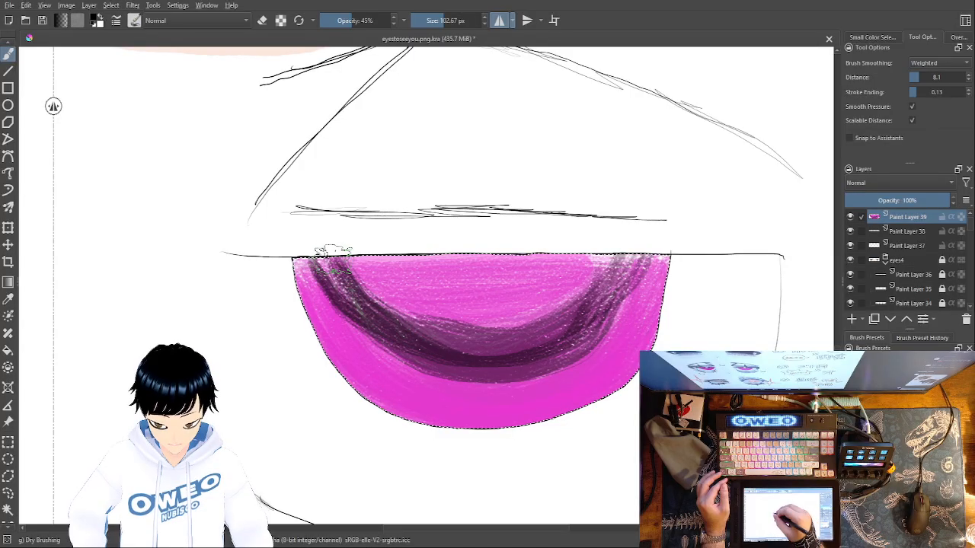
pyautogui.hotkey('ctrl', 'z')
pyautogui.hotkey('ctrl', 'z')
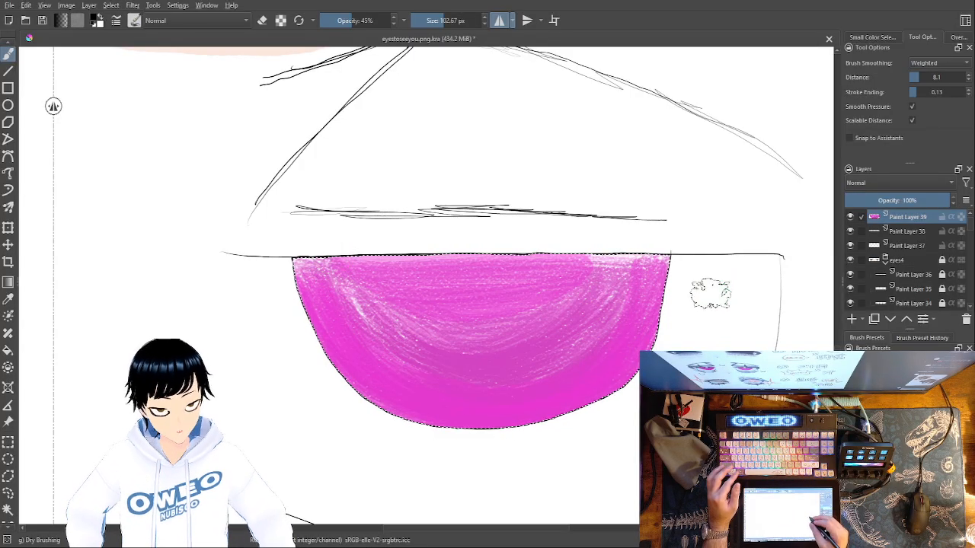
# Paint a wide U-shaped band in deeper magenta inside the iris, leaving the outer rim and upper centre lighter
pyautogui.rightClick(722, 304)
pyautogui.click(597, 276)
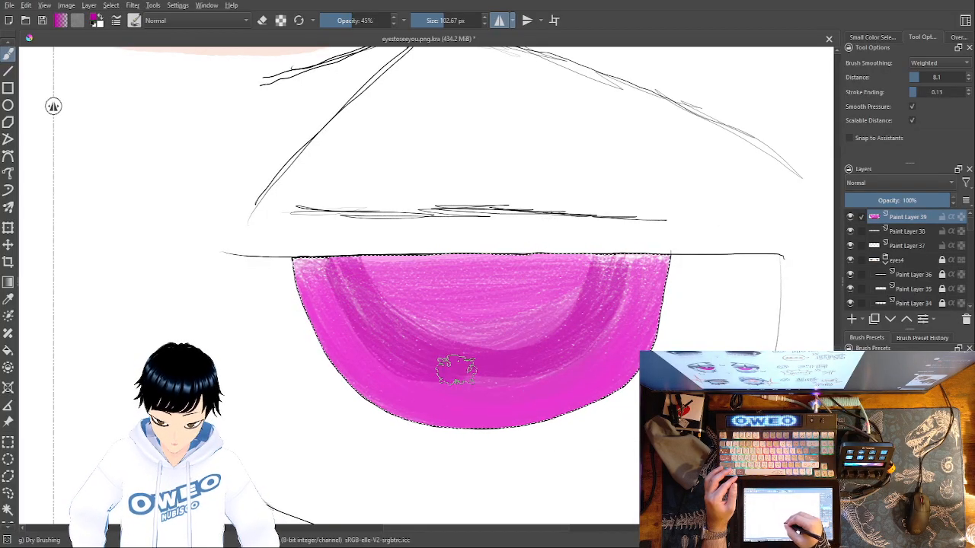
pyautogui.moveTo(531, 333)
pyautogui.mouseDown()
pyautogui.moveTo(483, 337)
pyautogui.moveTo(421, 321)
pyautogui.moveTo(383, 285)
pyautogui.moveTo(379, 263)
pyautogui.moveTo(417, 344)
pyautogui.moveTo(448, 367)
pyautogui.moveTo(480, 374)
pyautogui.moveTo(550, 361)
pyautogui.moveTo(488, 378)
pyautogui.mouseUp()
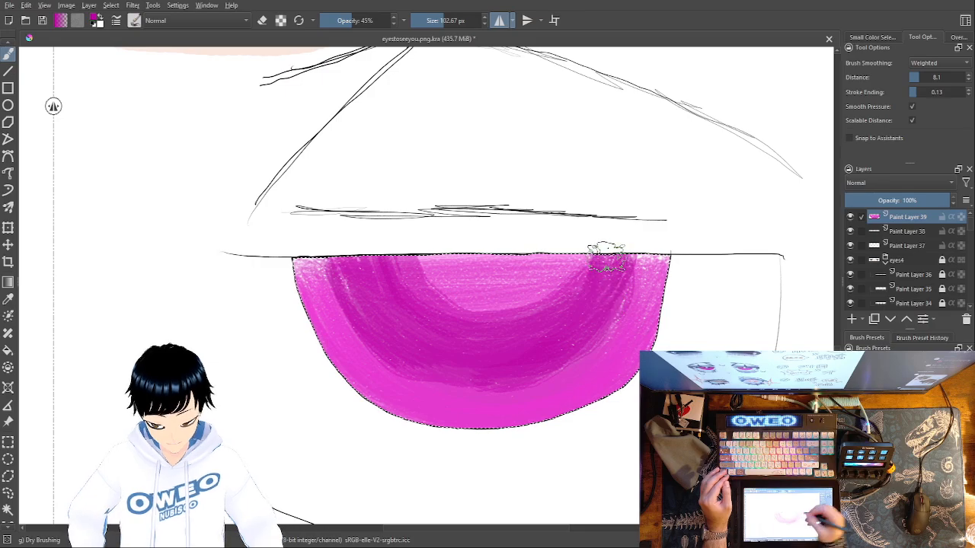
# Choose a dark blue-violet colour and shade the U-shaped band inside the iris with it
pyautogui.press('-')
pyautogui.press('-')
pyautogui.press('-')
pyautogui.press('-')
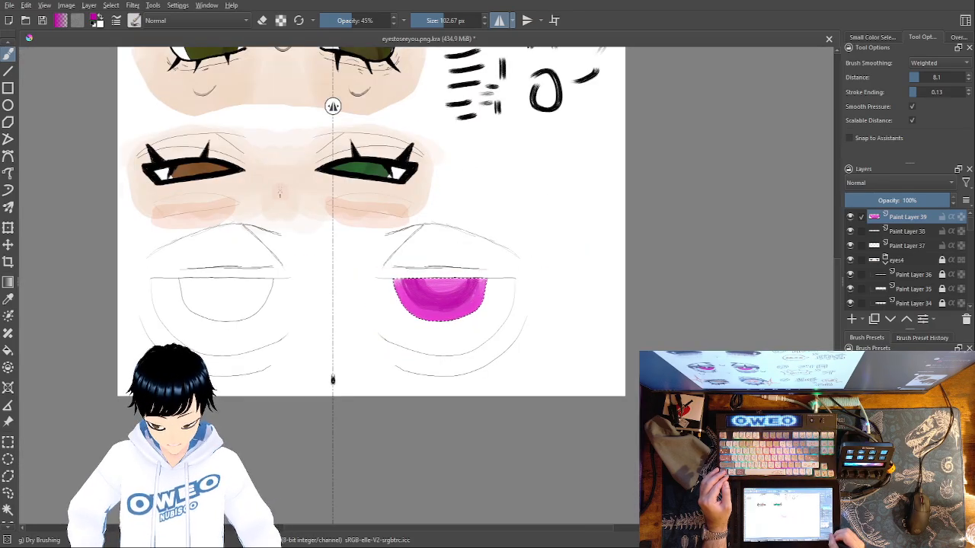
pyautogui.press('+')
pyautogui.press('+')
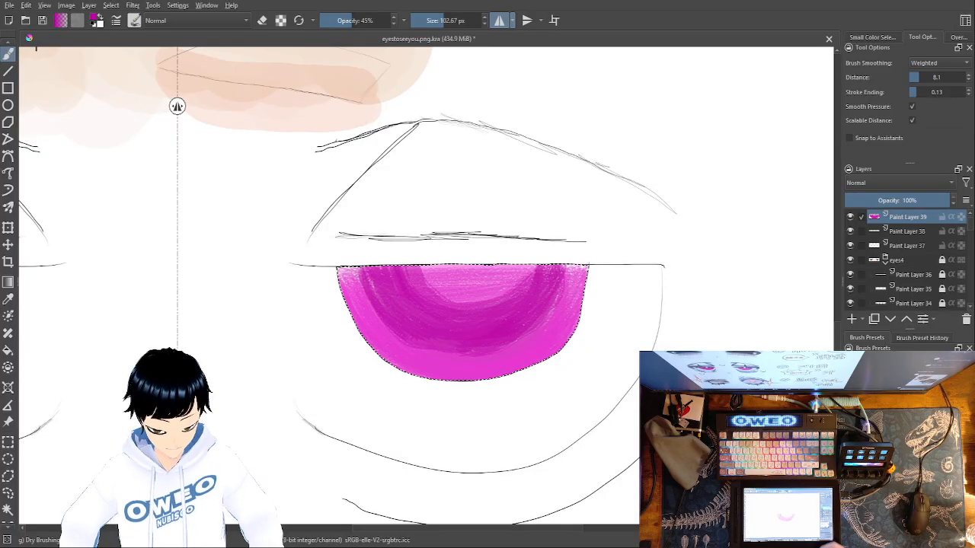
pyautogui.rightClick(567, 398)
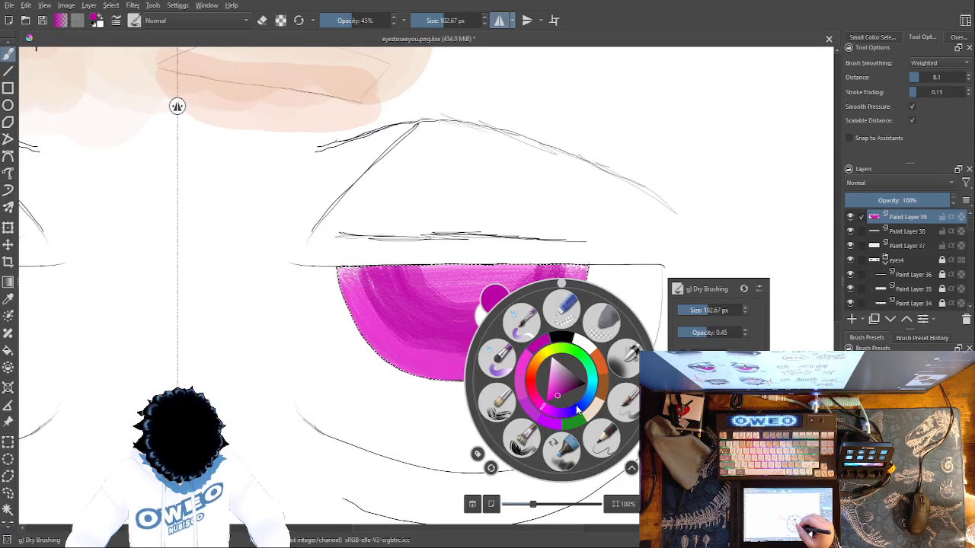
pyautogui.click(574, 411)
pyautogui.click(569, 386)
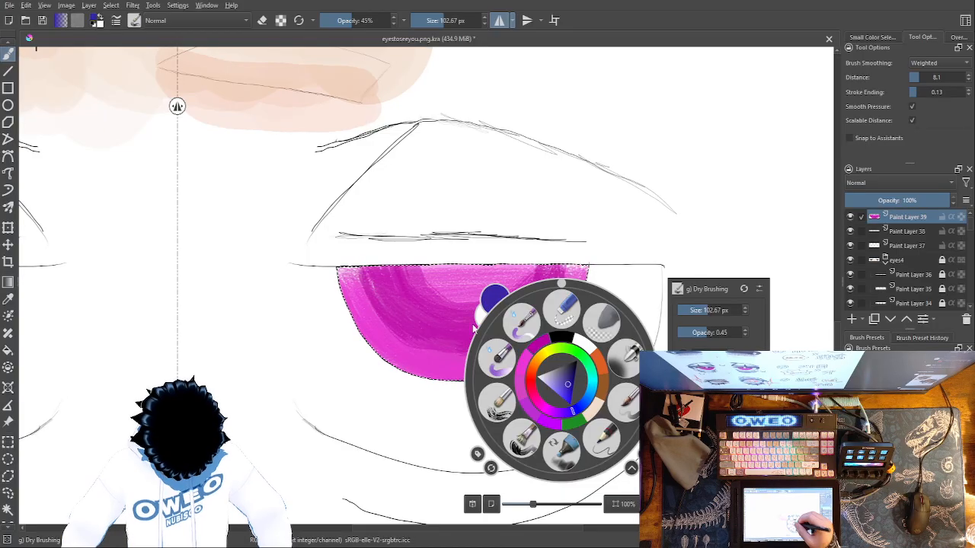
pyautogui.click(397, 286)
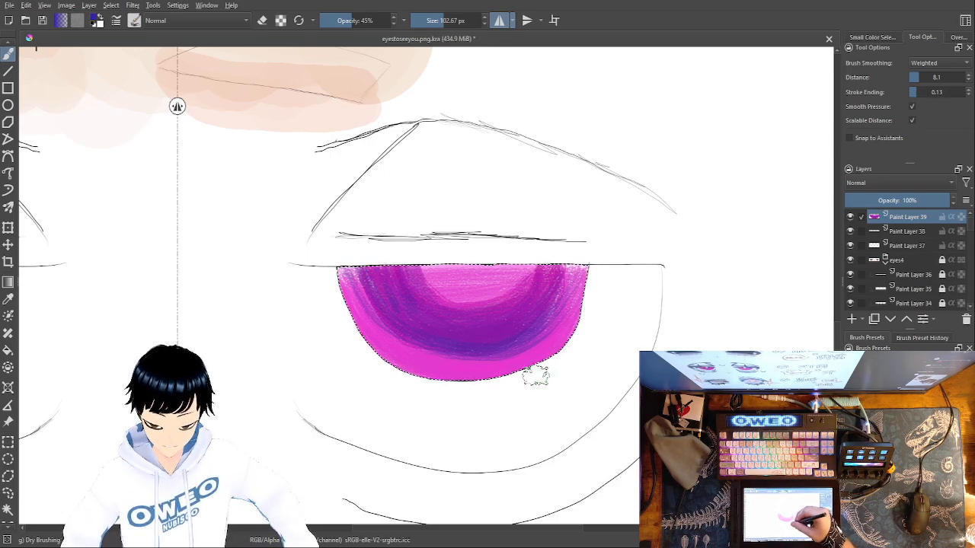
# Blend the blue-violet shading by brushing deep magenta over the band and the iris's upper centre
pyautogui.rightClick(536, 387)
pyautogui.click(515, 344)
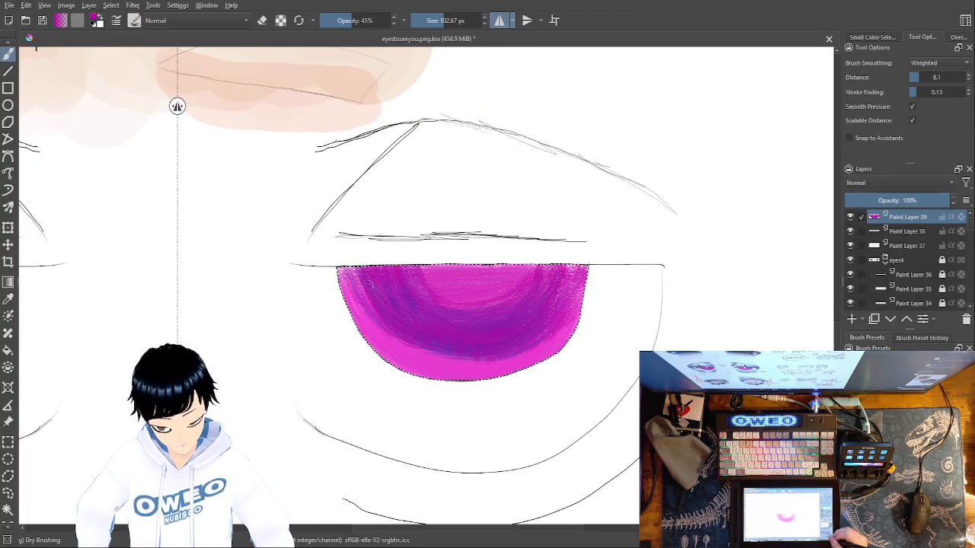
# Clear the iris selection and duplicate Paint Layer 39 with the coloured iris
pyautogui.hotkey('ctrl', '-')
pyautogui.hotkey('ctrl', '-')
pyautogui.hotkey('ctrl', '-')
pyautogui.hotkey('ctrl', '-')
pyautogui.hotkey('ctrl', '-')
pyautogui.hotkey('ctrl', '+')
pyautogui.hotkey('ctrl', '+')
pyautogui.hotkey('ctrl', '+')
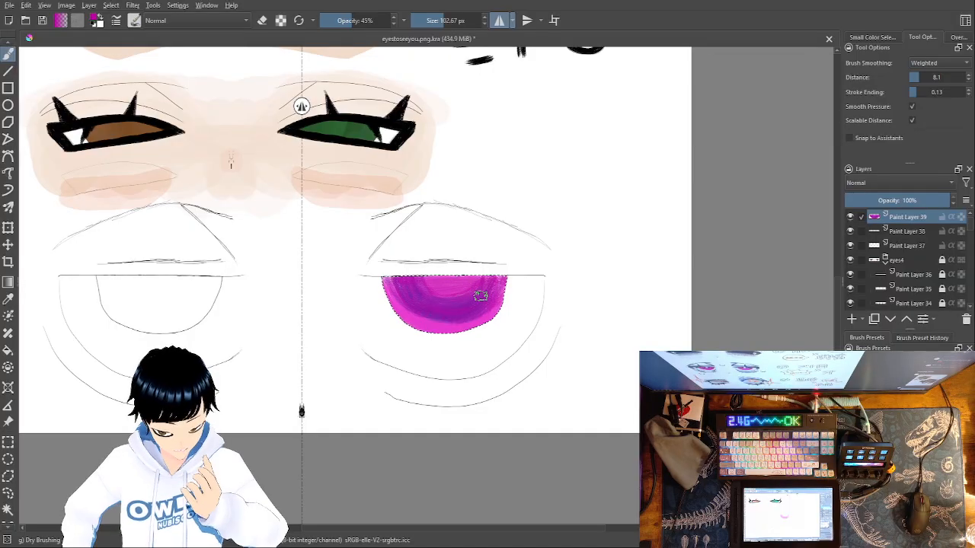
pyautogui.keyDown('ctrl'); pyautogui.click(481, 294); pyautogui.keyUp('ctrl')
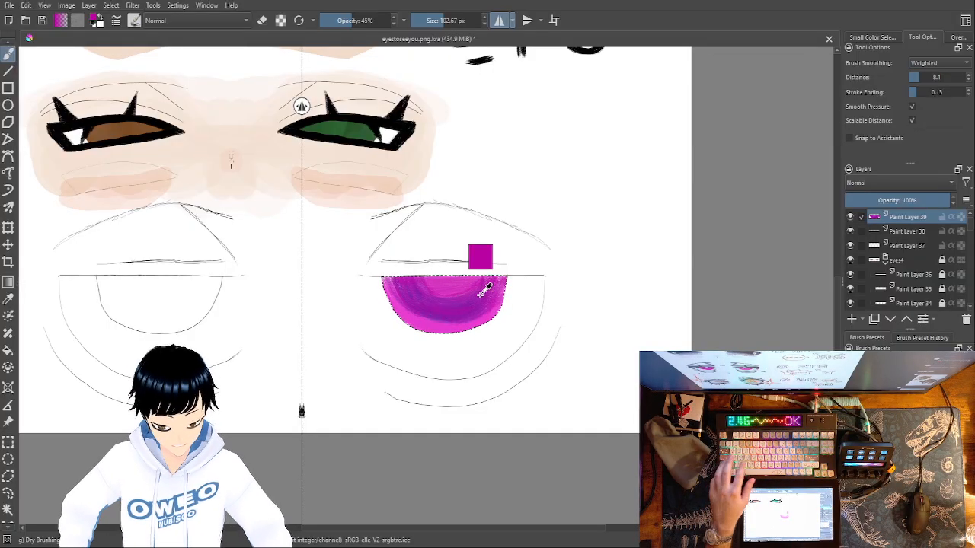
pyautogui.hotkey('ctrl', 'j')
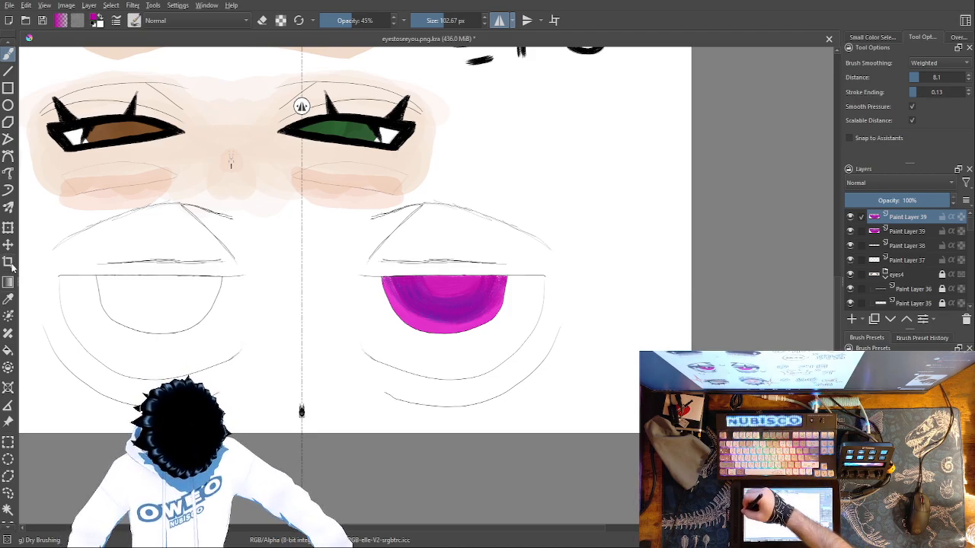
# Transform the duplicated iris, moving it over the uncoloured eye's iris outline and mirroring it horizontally
pyautogui.click(8, 228)
pyautogui.moveTo(444, 305); pyautogui.dragTo(154, 297)
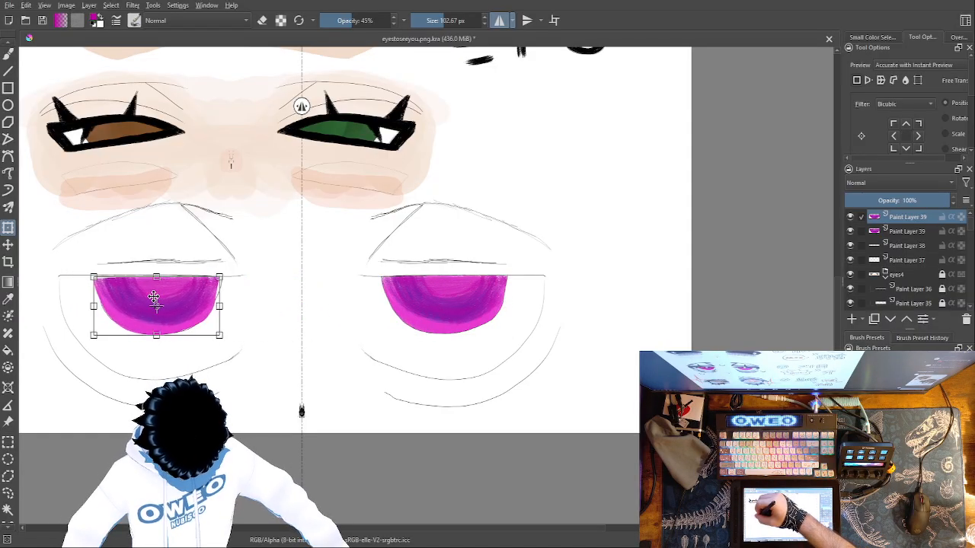
pyautogui.moveTo(92, 306); pyautogui.dragTo(162, 294)
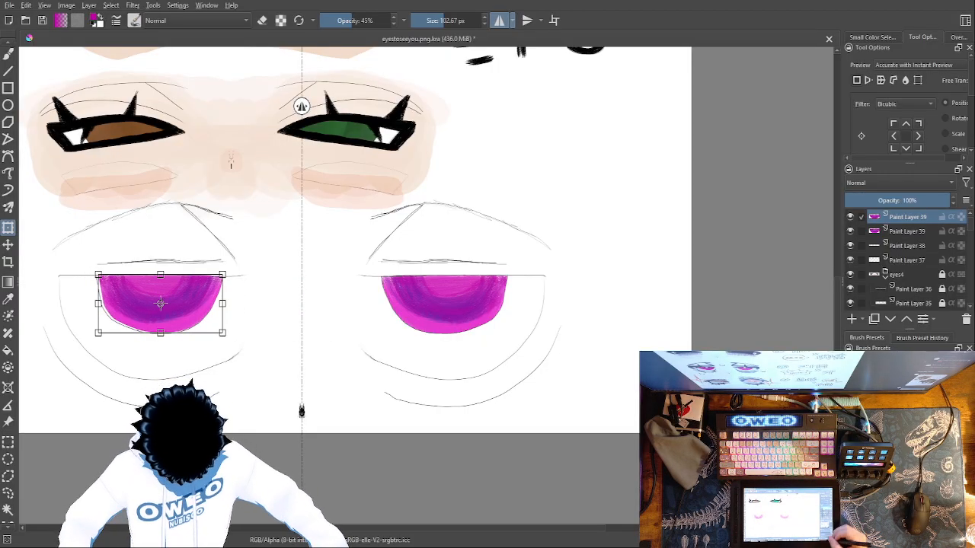
# Fine-tune the copied iris's position, width and height until it fills the mirrored eye's iris outline
pyautogui.hotkey('ctrl', '+')
pyautogui.hotkey('ctrl', '+')
pyautogui.hotkey('ctrl', '+')
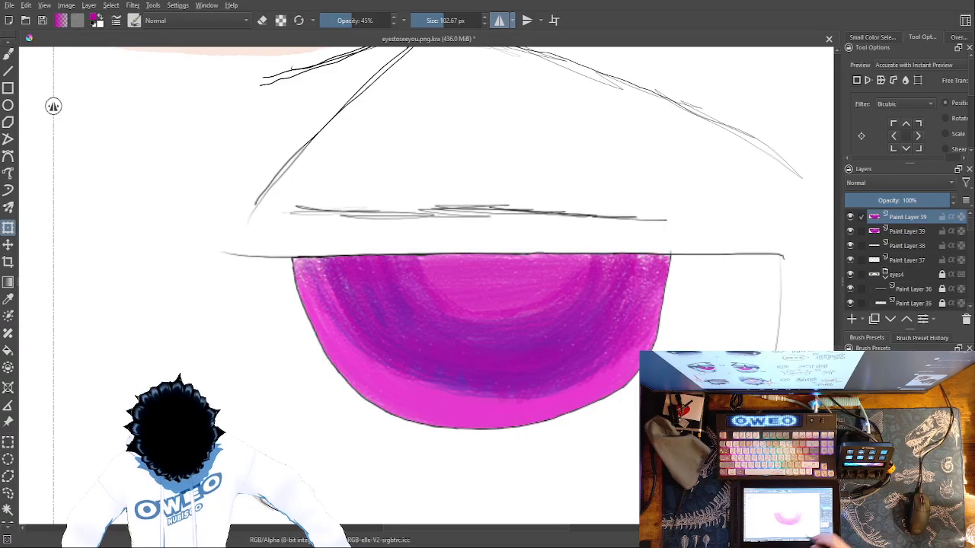
pyautogui.moveTo(421, 400); pyautogui.dragTo(649, 400)
pyautogui.moveTo(240, 391); pyautogui.dragTo(780, 418)
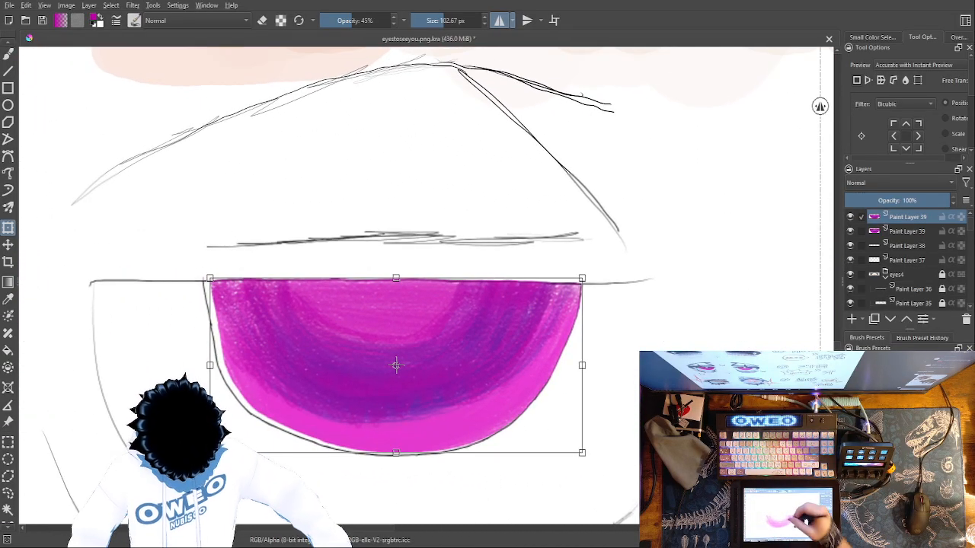
pyautogui.moveTo(381, 353); pyautogui.dragTo(375, 350)
pyautogui.moveTo(579, 364); pyautogui.dragTo(581, 370)
pyautogui.moveTo(475, 355); pyautogui.dragTo(473, 355)
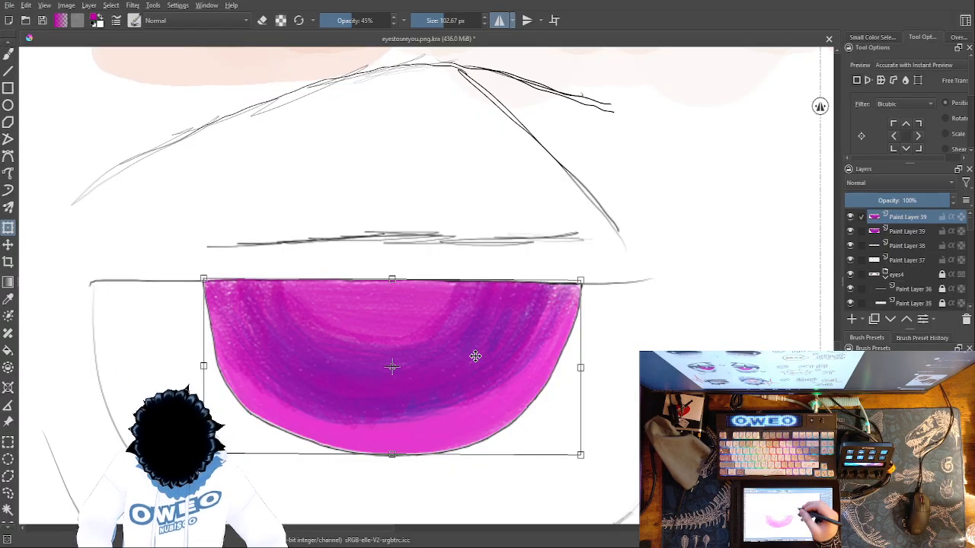
pyautogui.moveTo(393, 454); pyautogui.dragTo(390, 460)
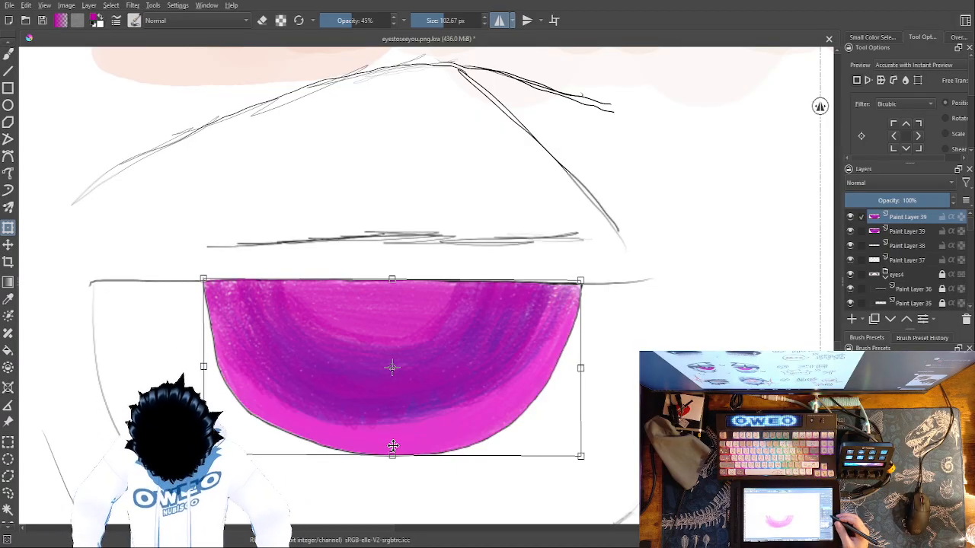
# Toggle the outline on Paint Layer 38 off and on to examine how the copied iris fits it
pyautogui.click(850, 246)
pyautogui.click(850, 245)
pyautogui.click(851, 245)
pyautogui.click(851, 246)
pyautogui.click(851, 245)
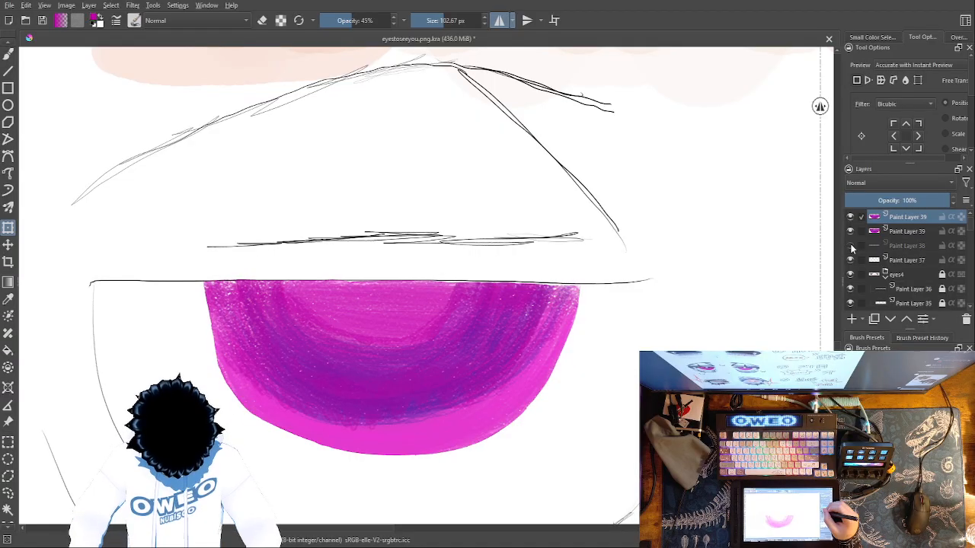
pyautogui.click(850, 246)
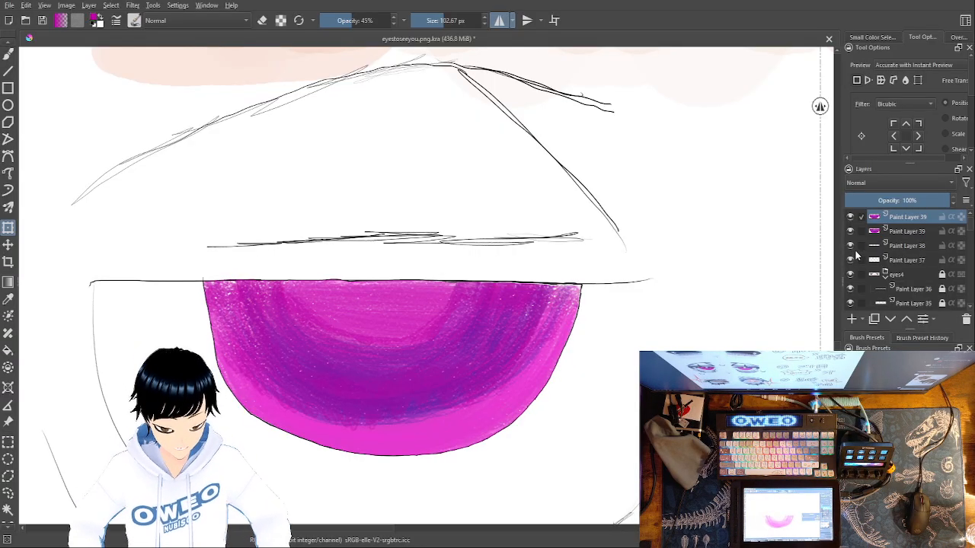
# Add a new paint layer above the two iris layers and bring both eyes into view
pyautogui.click(851, 320)
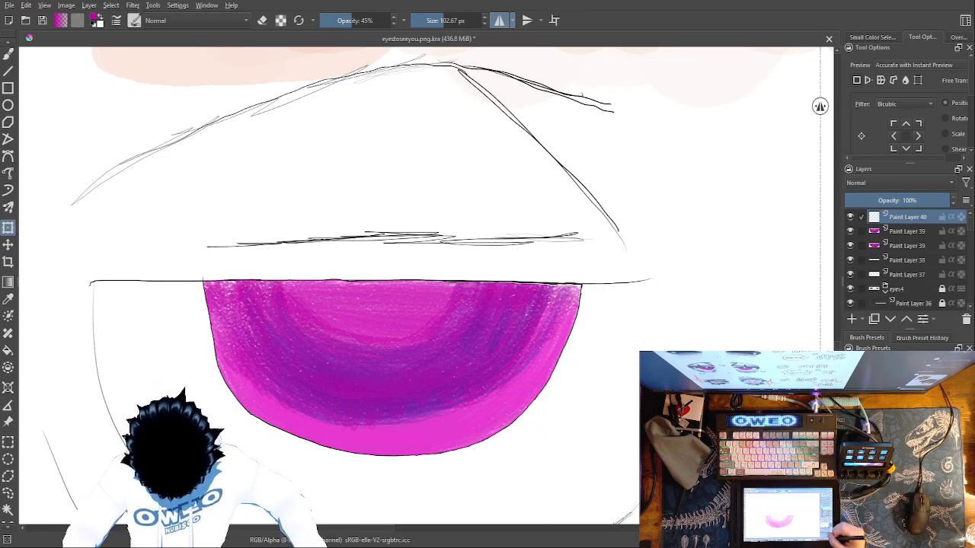
pyautogui.hotkey('ctrl', '-')
pyautogui.hotkey('ctrl', '-')
pyautogui.hotkey('ctrl', '-')
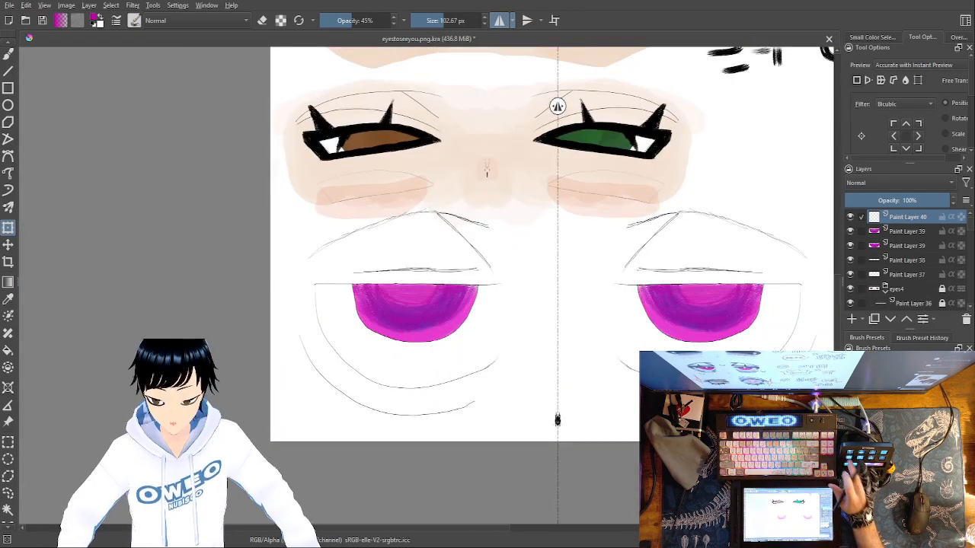
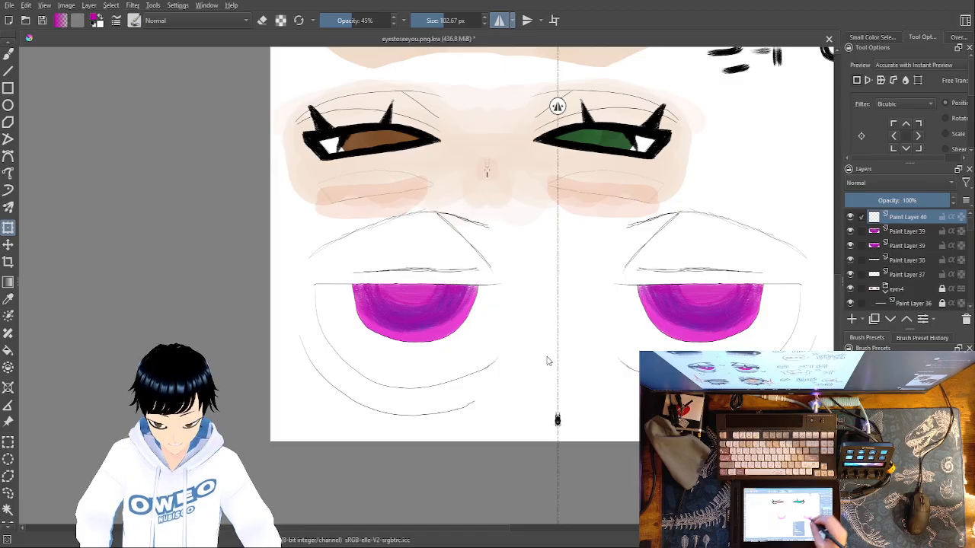
# Switch to the freehand brush and pick black as the painting colour for the new layer
pyautogui.press('b')
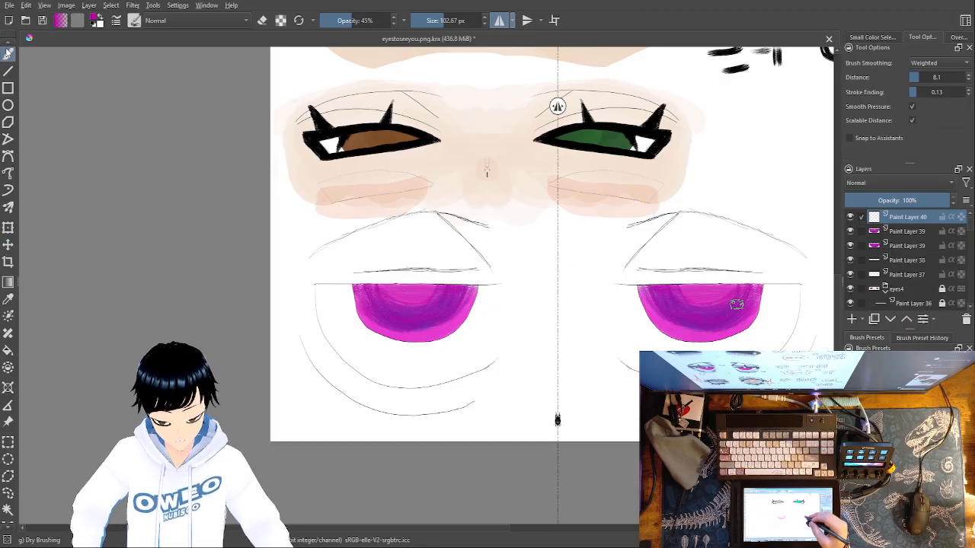
pyautogui.rightClick(685, 344)
pyautogui.click(554, 366)
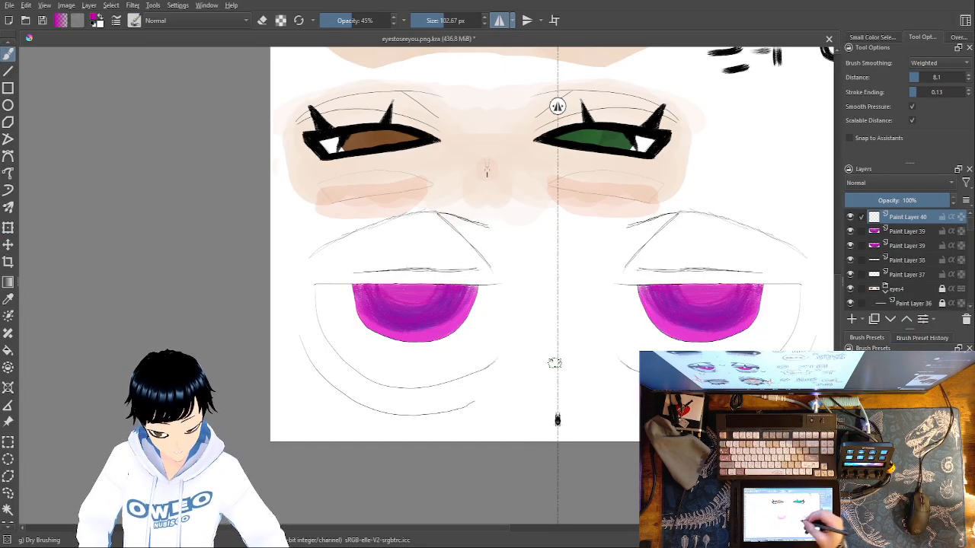
pyautogui.rightClick(687, 336)
pyautogui.click(616, 294)
pyautogui.rightClick(680, 307)
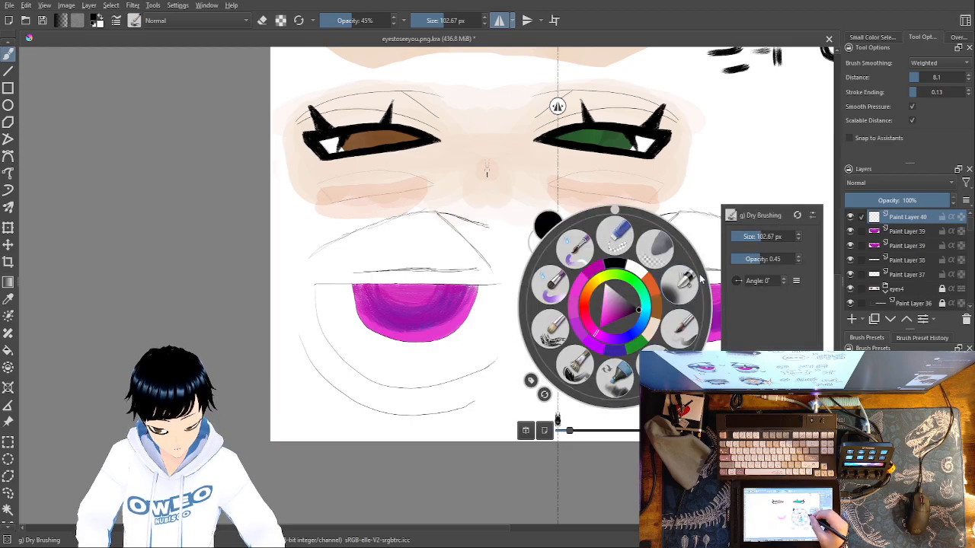
pyautogui.click(701, 199)
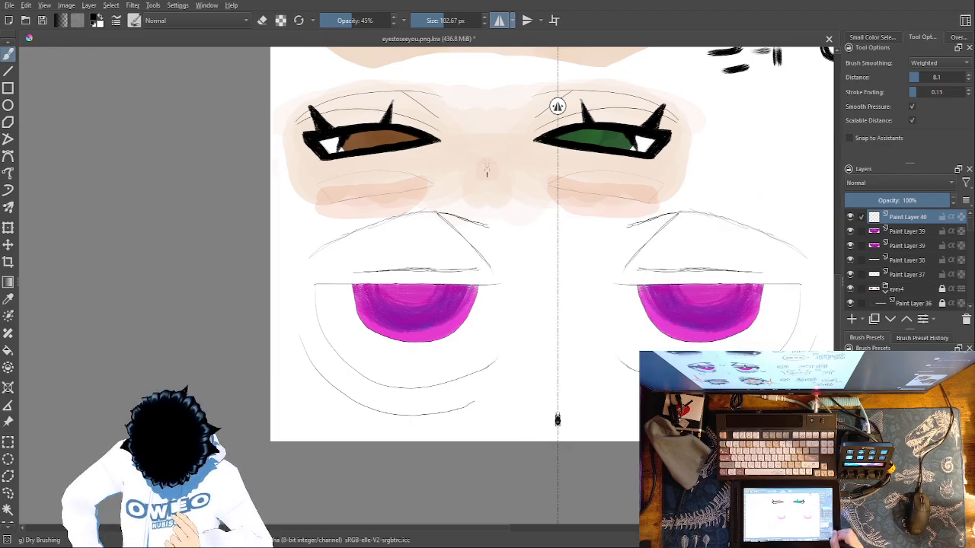
# Try a black stroke along the upper lid line at 45% brush opacity
pyautogui.hotkey('ctrl', '+')
pyautogui.hotkey('ctrl', '+')
pyautogui.hotkey('ctrl', '+')
pyautogui.hotkey('ctrl', '+')
pyautogui.hotkey('ctrl', '-')
pyautogui.hotkey('ctrl', '-')
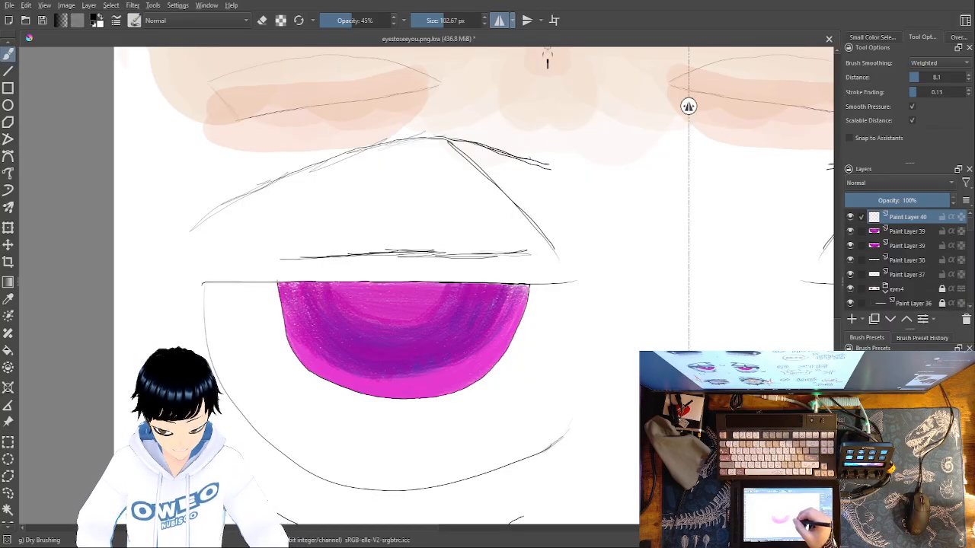
pyautogui.moveTo(578, 282); pyautogui.dragTo(190, 283)
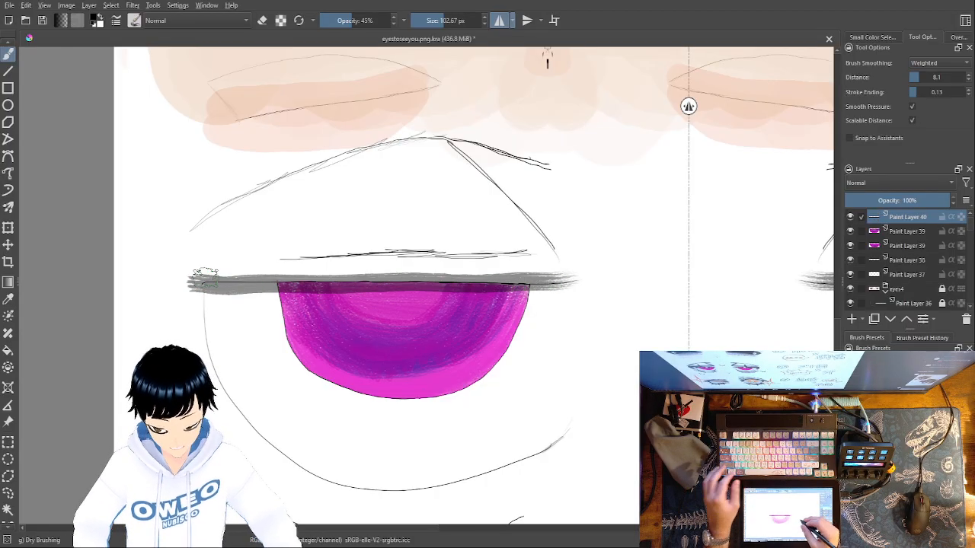
pyautogui.hotkey('ctrl', 'z')
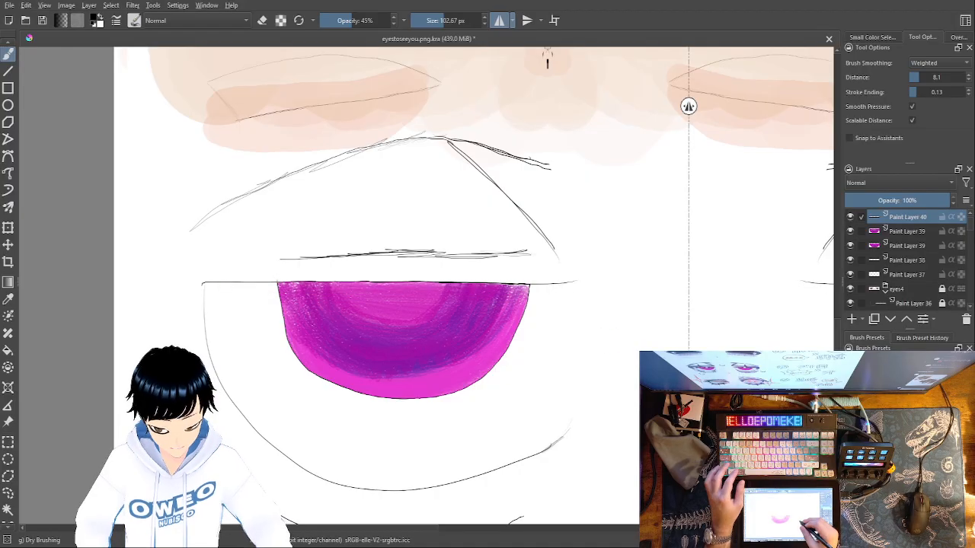
# Raise the brush opacity to 100% and paint a thick black upper lid line across the full width of the eye
pyautogui.rightClick(606, 347)
pyautogui.moveTo(764, 300); pyautogui.dragTo(787, 301)
pyautogui.click(479, 275)
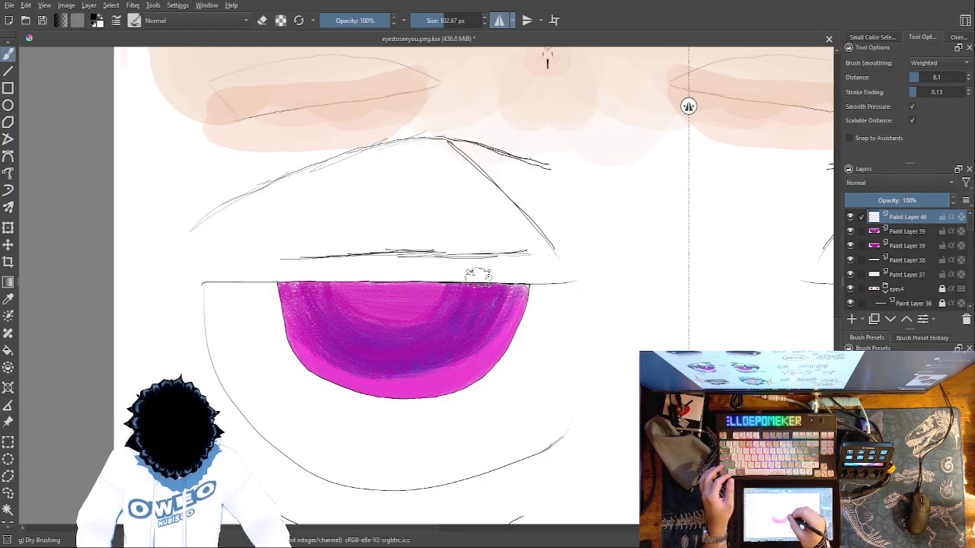
pyautogui.moveTo(564, 279); pyautogui.dragTo(195, 280)
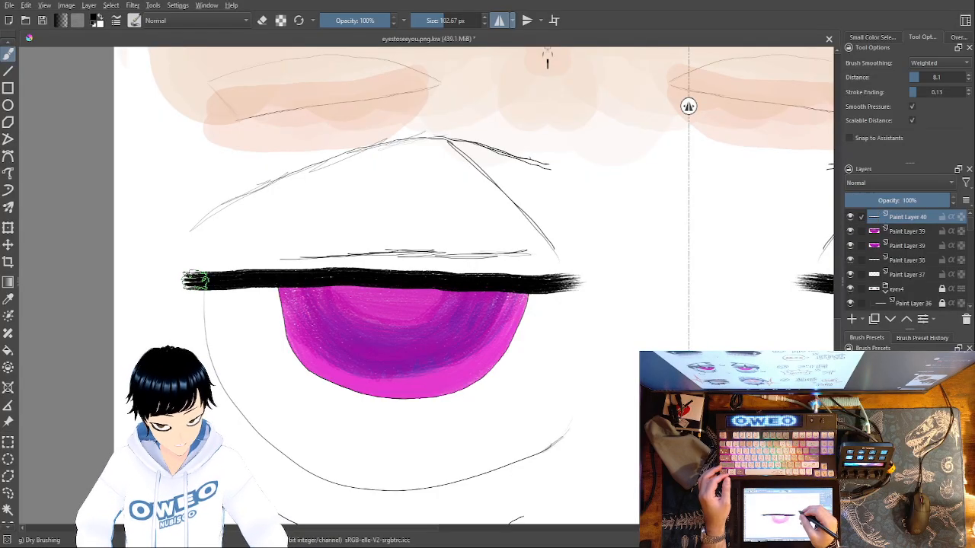
# Paint a short black stroke down from the lid line's outer corner along the eye outline, redoing it until it fits
pyautogui.moveTo(192, 279); pyautogui.dragTo(206, 339)
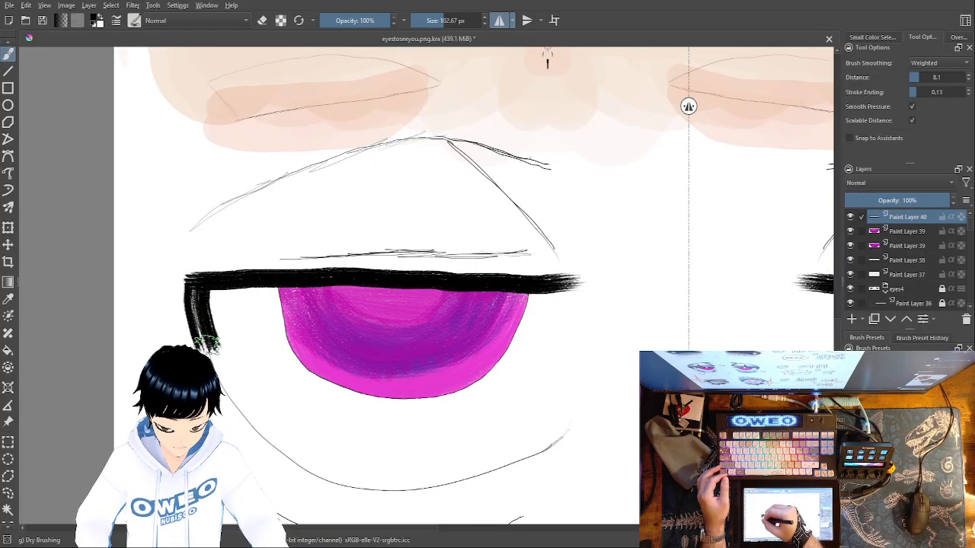
pyautogui.hotkey('ctrl', 'z')
pyautogui.moveTo(198, 285); pyautogui.dragTo(225, 373)
pyautogui.hotkey('ctrl', 'z')
pyautogui.moveTo(194, 284); pyautogui.dragTo(206, 343)
pyautogui.hotkey('ctrl', 'z')
# Thicken the upper lid line along its length and extend the outer corner's downward stroke with a faded end
pyautogui.moveTo(191, 276)
pyautogui.mouseDown()
pyautogui.moveTo(211, 353)
pyautogui.moveTo(190, 271)
pyautogui.moveTo(189, 294)
pyautogui.moveTo(201, 283)
pyautogui.moveTo(193, 279)
pyautogui.moveTo(571, 275)
pyautogui.mouseUp()
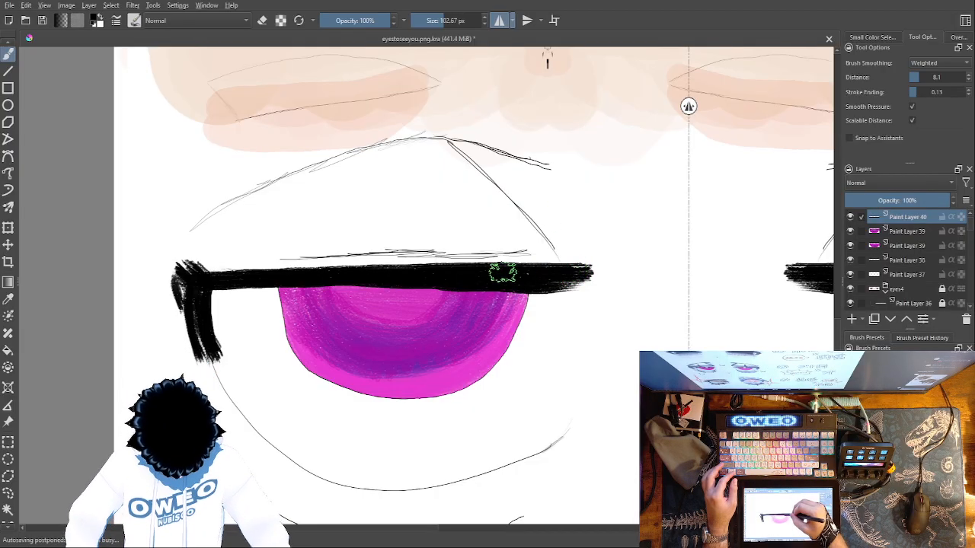
pyautogui.moveTo(328, 275); pyautogui.dragTo(216, 264)
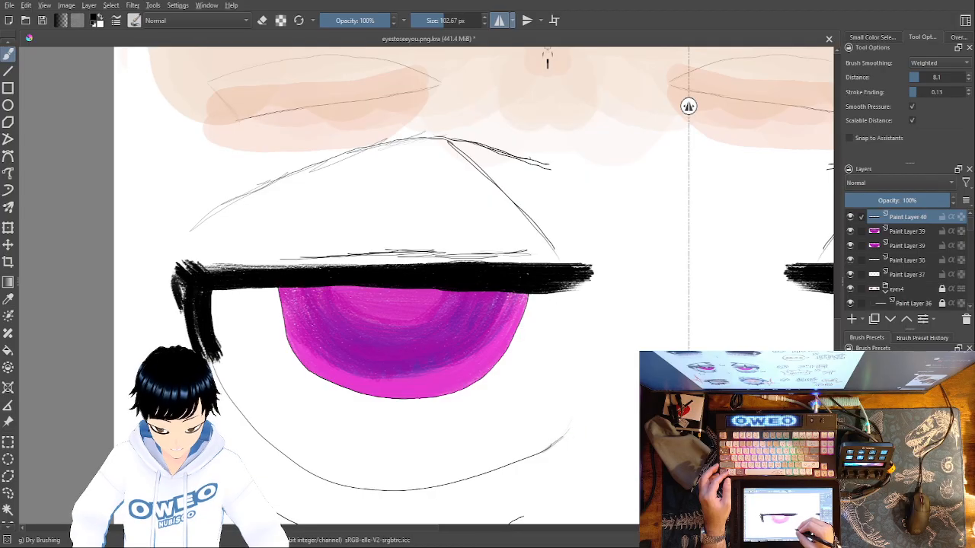
pyautogui.rightClick(560, 415)
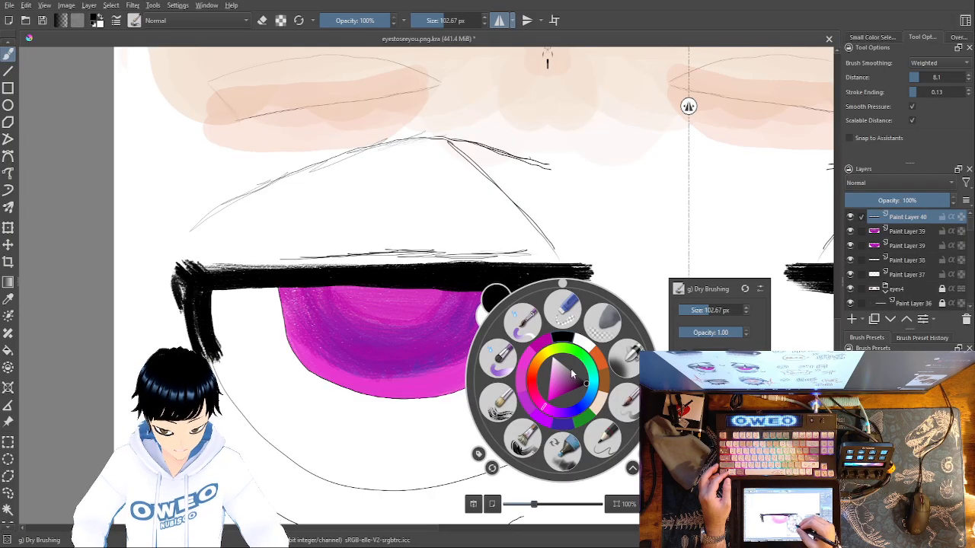
pyautogui.rightClick(565, 340)
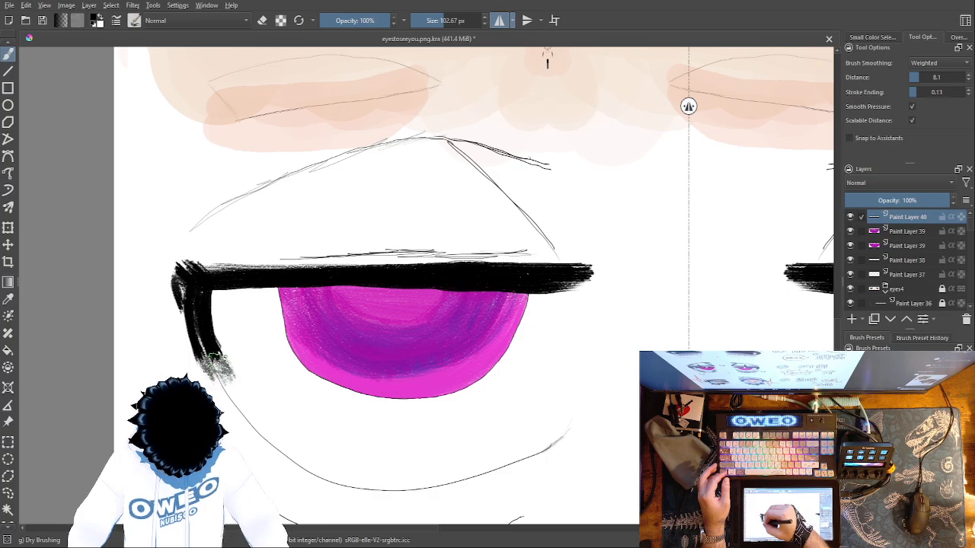
# Reduce the brush size to 19.65 px and trace the lower eye outline in black, redoing the stroke until it follows the sketch
pyautogui.rightClick(593, 379)
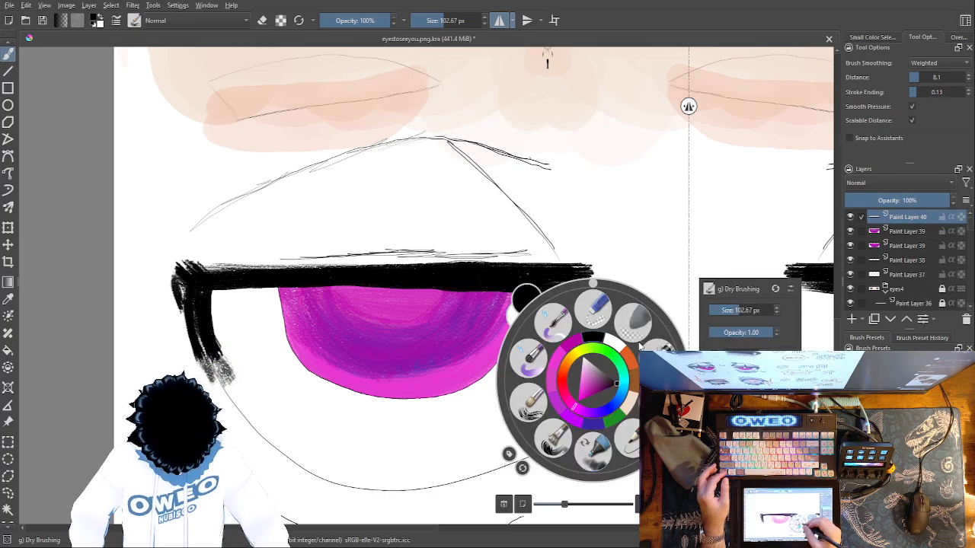
pyautogui.moveTo(738, 309); pyautogui.dragTo(726, 308)
pyautogui.click(697, 251)
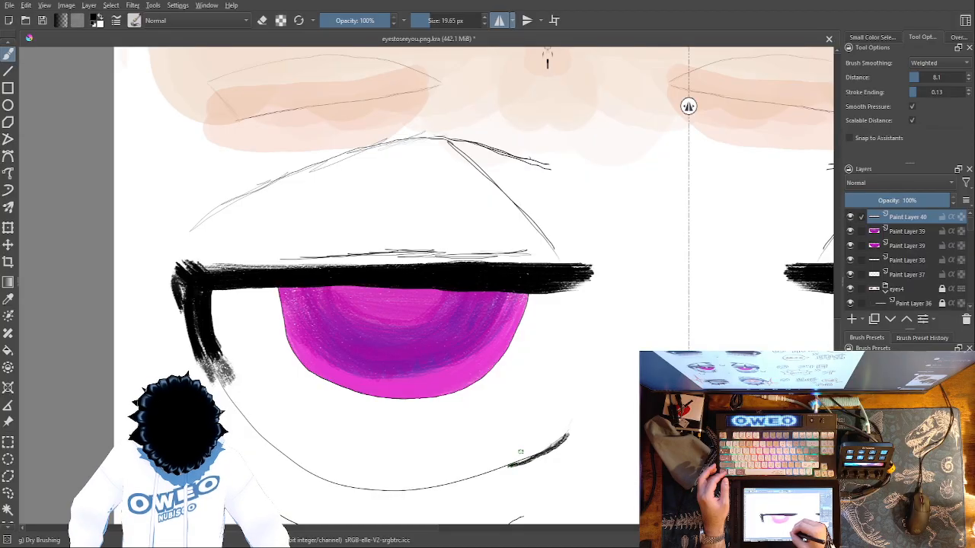
pyautogui.press('+')
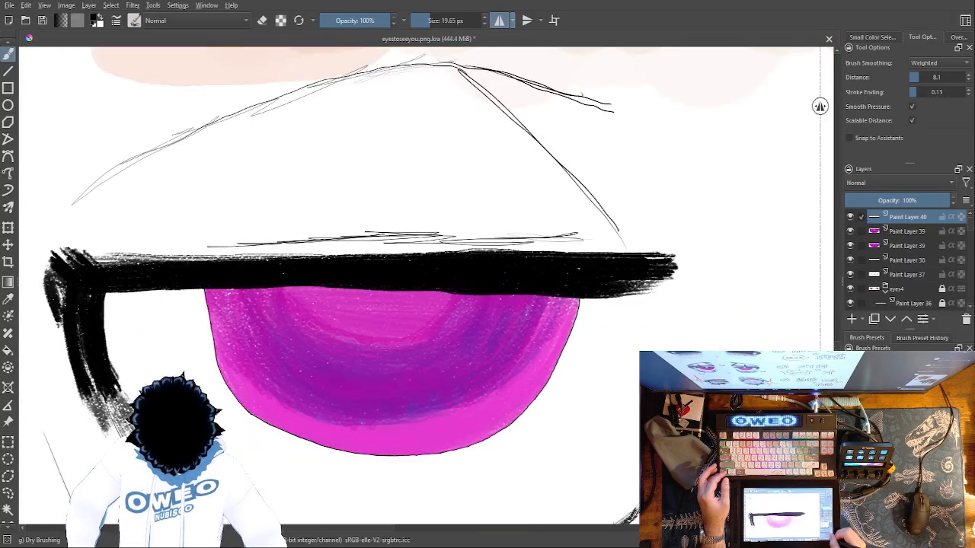
pyautogui.moveTo(568, 523); pyautogui.dragTo(610, 399)
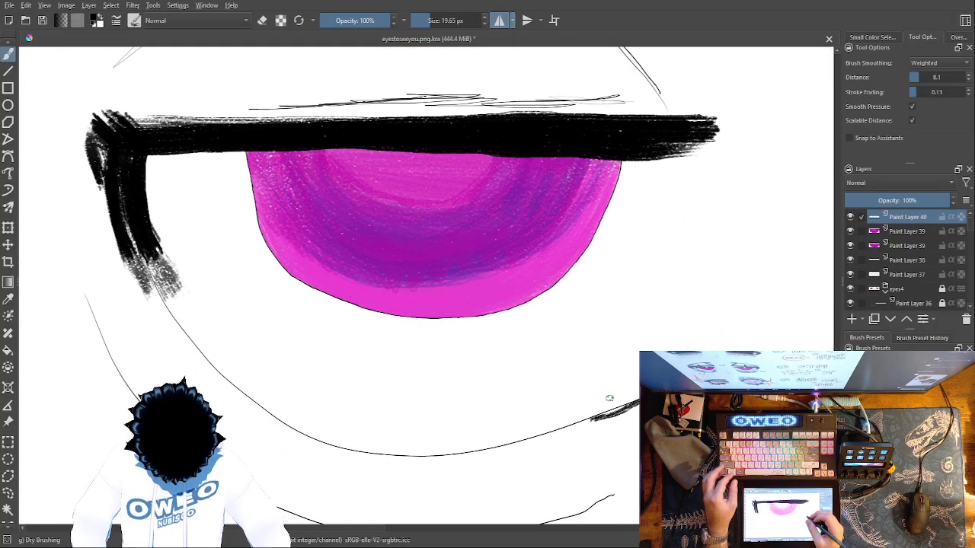
pyautogui.moveTo(627, 405)
pyautogui.mouseDown()
pyautogui.moveTo(529, 440)
pyautogui.moveTo(422, 459)
pyautogui.moveTo(319, 444)
pyautogui.moveTo(270, 421)
pyautogui.mouseUp()
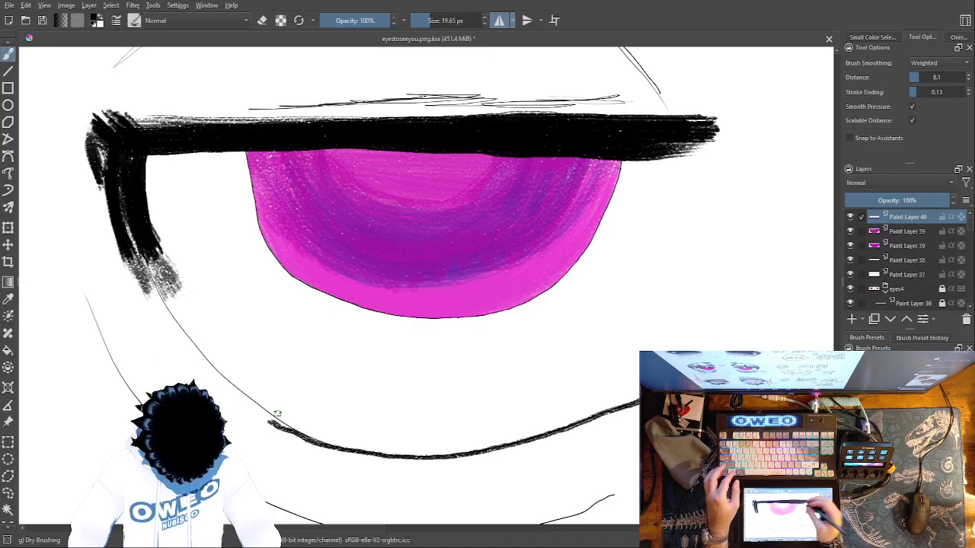
pyautogui.hotkey('ctrl', 'z')
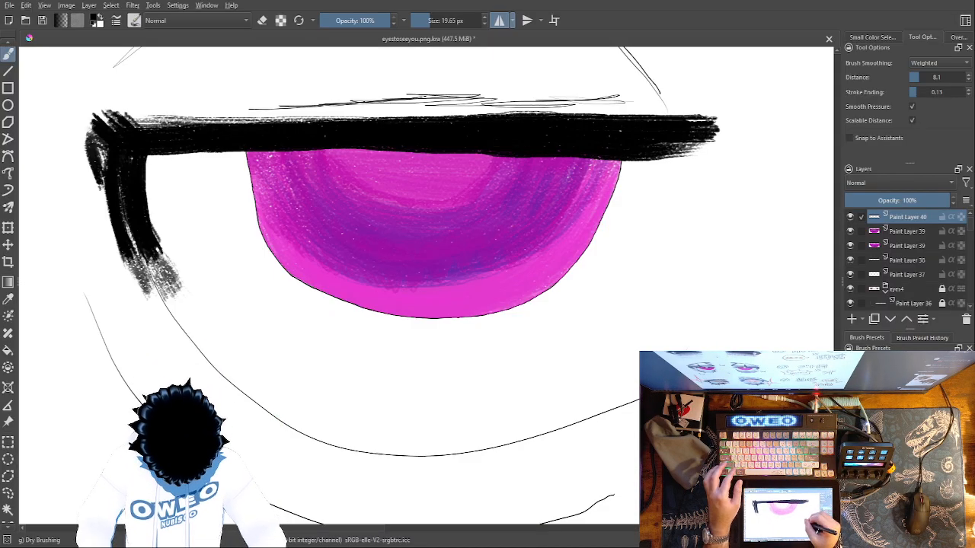
pyautogui.moveTo(644, 398); pyautogui.dragTo(565, 423)
pyautogui.hotkey('ctrl', 'z')
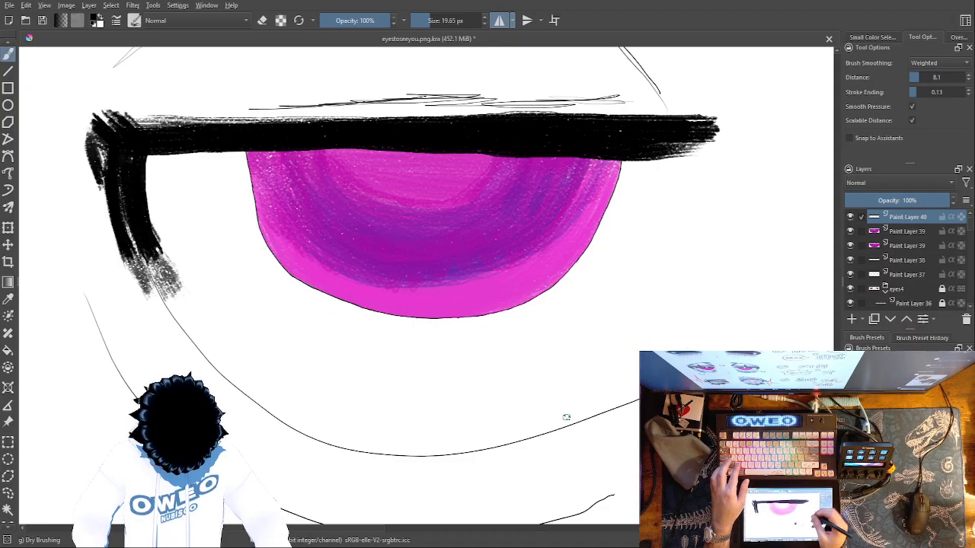
pyautogui.moveTo(640, 397)
pyautogui.mouseDown()
pyautogui.moveTo(494, 446)
pyautogui.moveTo(374, 456)
pyautogui.moveTo(283, 426)
pyautogui.moveTo(189, 345)
pyautogui.mouseUp()
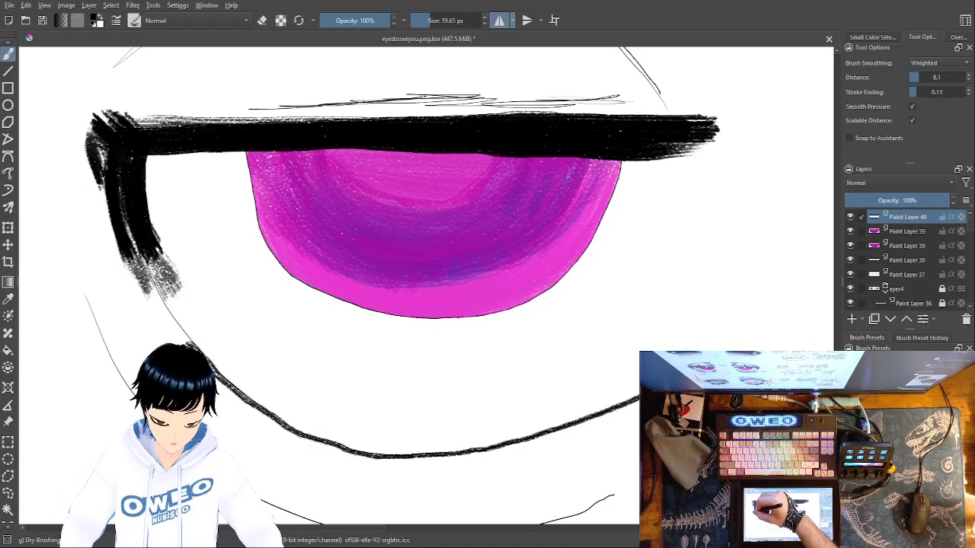
# Touch up the lid's outer corner and paint two unmirrored lashes on the lid line, one down over the iris and one upward
pyautogui.moveTo(140, 262); pyautogui.dragTo(156, 269)
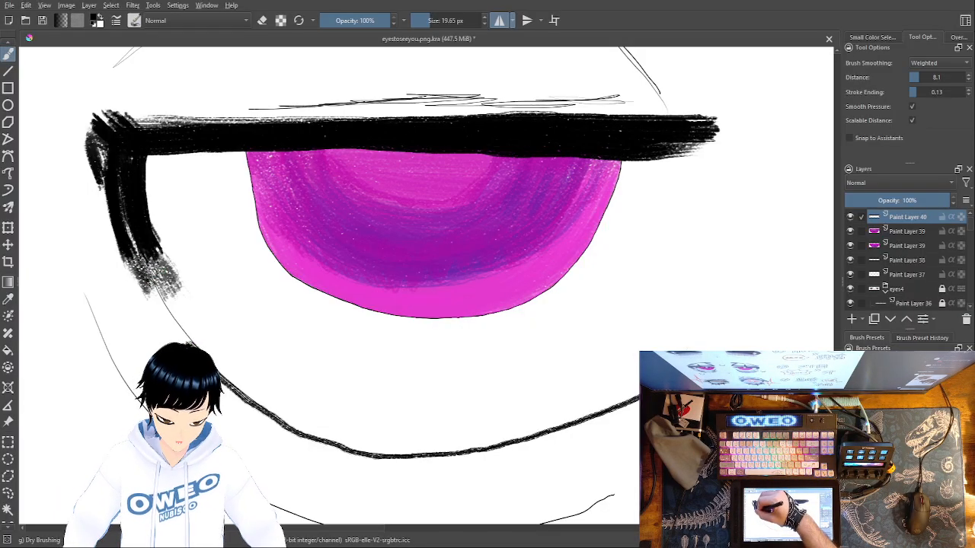
pyautogui.moveTo(101, 166)
pyautogui.mouseDown()
pyautogui.moveTo(88, 122)
pyautogui.moveTo(94, 141)
pyautogui.moveTo(101, 120)
pyautogui.mouseUp()
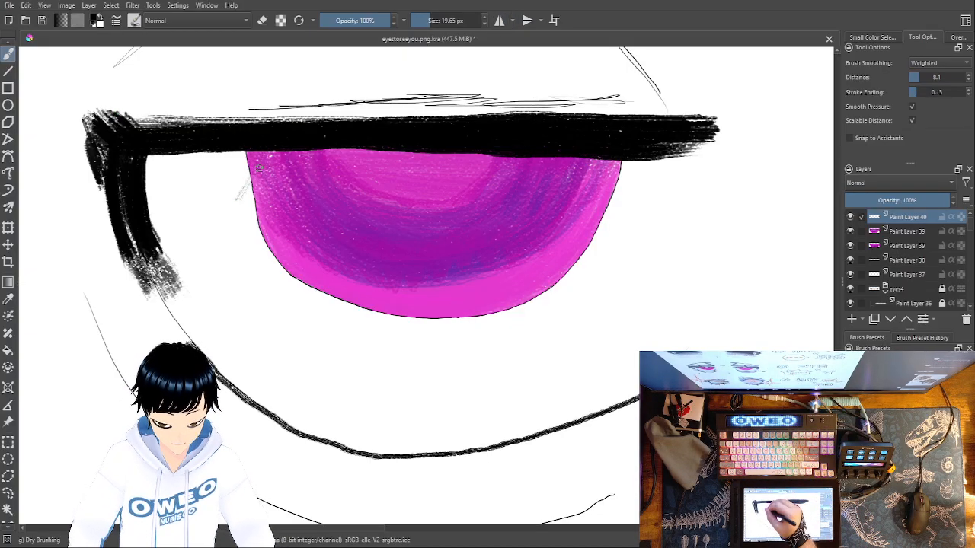
pyautogui.moveTo(276, 144); pyautogui.dragTo(233, 204)
pyautogui.moveTo(292, 154); pyautogui.dragTo(244, 198)
pyautogui.moveTo(243, 194)
pyautogui.mouseDown()
pyautogui.moveTo(257, 160)
pyautogui.moveTo(275, 157)
pyautogui.mouseUp()
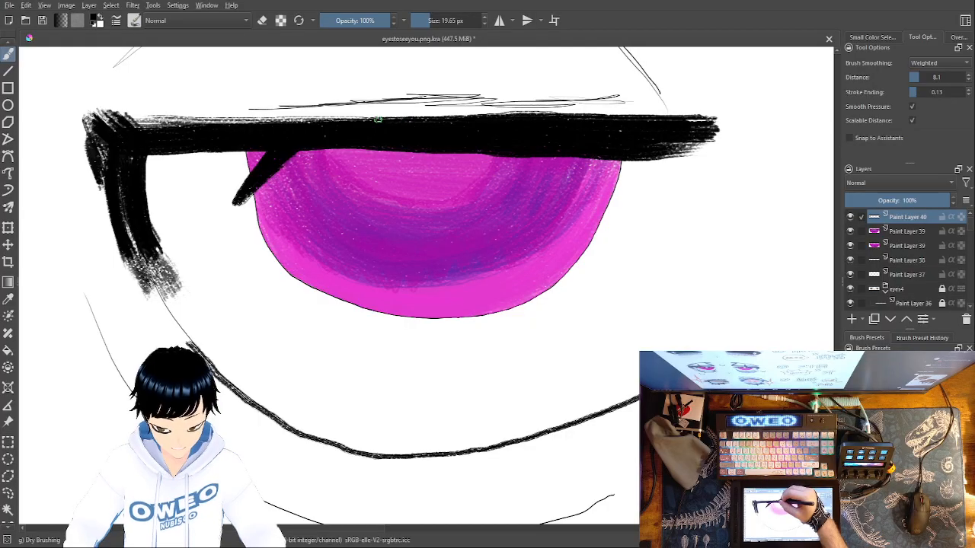
pyautogui.moveTo(375, 116)
pyautogui.mouseDown()
pyautogui.moveTo(339, 66)
pyautogui.moveTo(336, 114)
pyautogui.moveTo(351, 96)
pyautogui.moveTo(345, 86)
pyautogui.moveTo(353, 100)
pyautogui.moveTo(336, 54)
pyautogui.moveTo(355, 98)
pyautogui.moveTo(349, 111)
pyautogui.moveTo(344, 83)
pyautogui.moveTo(340, 102)
pyautogui.moveTo(334, 50)
pyautogui.moveTo(340, 120)
pyautogui.mouseUp()
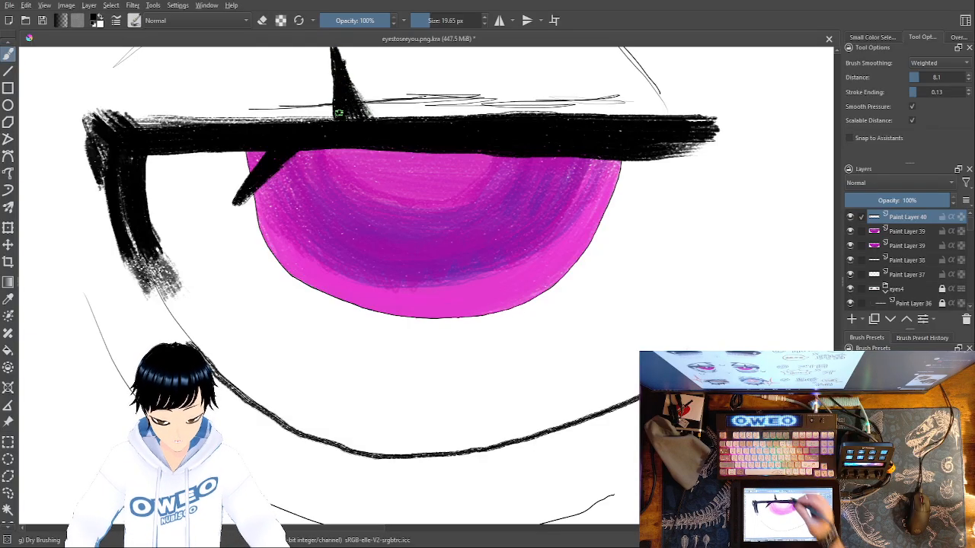
# Paint a pointed black lash rising from the upper lid line of the other eye
pyautogui.moveTo(599, 347); pyautogui.dragTo(113, 398)
pyautogui.moveTo(675, 364); pyautogui.dragTo(344, 419)
pyautogui.moveTo(422, 393); pyautogui.dragTo(363, 423)
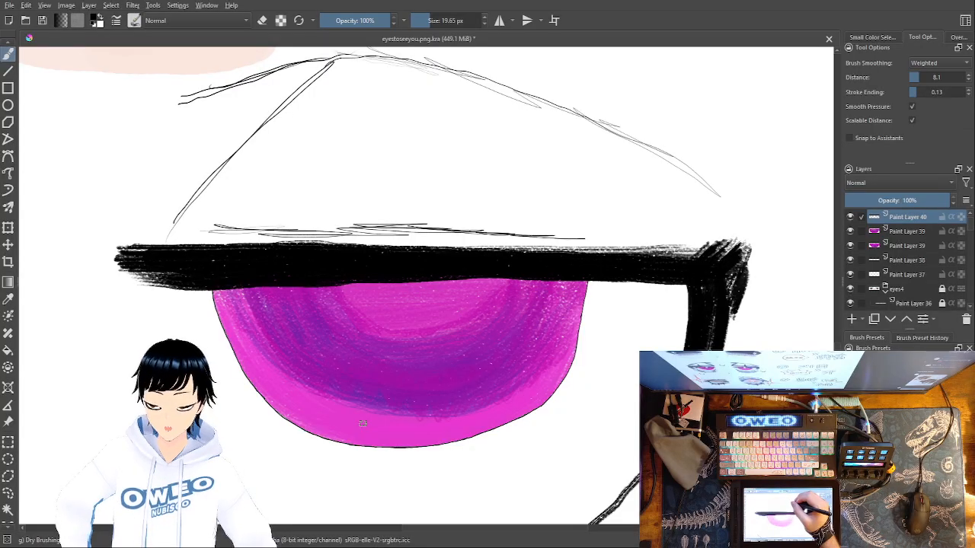
pyautogui.moveTo(463, 207)
pyautogui.mouseDown()
pyautogui.moveTo(465, 241)
pyautogui.moveTo(462, 183)
pyautogui.mouseUp()
pyautogui.moveTo(467, 242); pyautogui.dragTo(460, 172)
pyautogui.moveTo(476, 218)
pyautogui.mouseDown()
pyautogui.moveTo(484, 245)
pyautogui.moveTo(472, 248)
pyautogui.mouseUp()
pyautogui.moveTo(460, 207)
pyautogui.mouseDown()
pyautogui.moveTo(464, 243)
pyautogui.moveTo(459, 177)
pyautogui.moveTo(462, 246)
pyautogui.mouseUp()
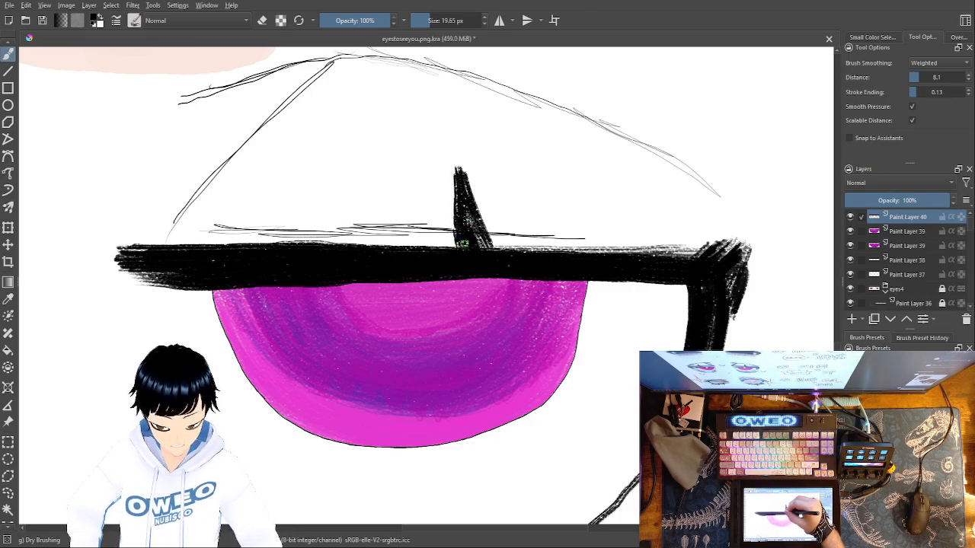
# Paint a solid pointed lash down over this eye's iris, then touch up the upward lash and the lid's outer corner
pyautogui.moveTo(488, 280)
pyautogui.mouseDown()
pyautogui.moveTo(531, 336)
pyautogui.moveTo(494, 290)
pyautogui.moveTo(518, 313)
pyautogui.mouseUp()
pyautogui.moveTo(541, 281)
pyautogui.mouseDown()
pyautogui.moveTo(561, 365)
pyautogui.moveTo(547, 320)
pyautogui.moveTo(547, 336)
pyautogui.moveTo(494, 278)
pyautogui.moveTo(515, 302)
pyautogui.moveTo(523, 296)
pyautogui.moveTo(516, 274)
pyautogui.moveTo(537, 296)
pyautogui.moveTo(519, 275)
pyautogui.moveTo(545, 352)
pyautogui.mouseUp()
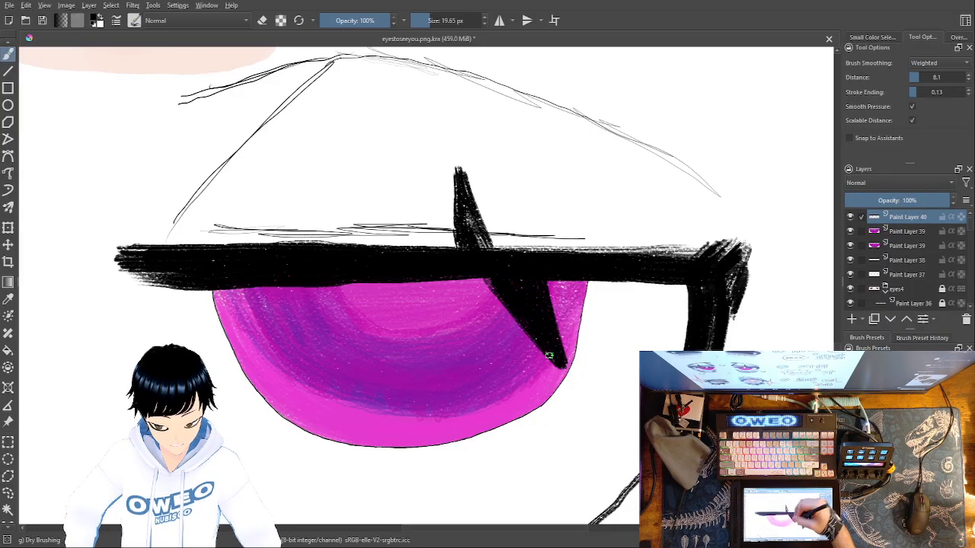
pyautogui.moveTo(474, 230)
pyautogui.mouseDown()
pyautogui.moveTo(489, 247)
pyautogui.moveTo(470, 238)
pyautogui.mouseUp()
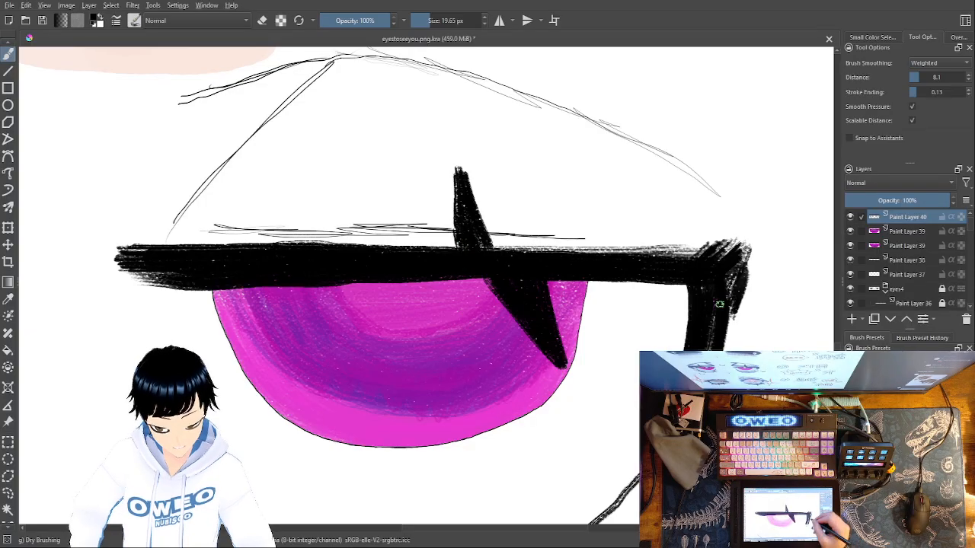
pyautogui.moveTo(751, 237)
pyautogui.mouseDown()
pyautogui.moveTo(730, 245)
pyautogui.moveTo(749, 228)
pyautogui.moveTo(754, 263)
pyautogui.mouseUp()
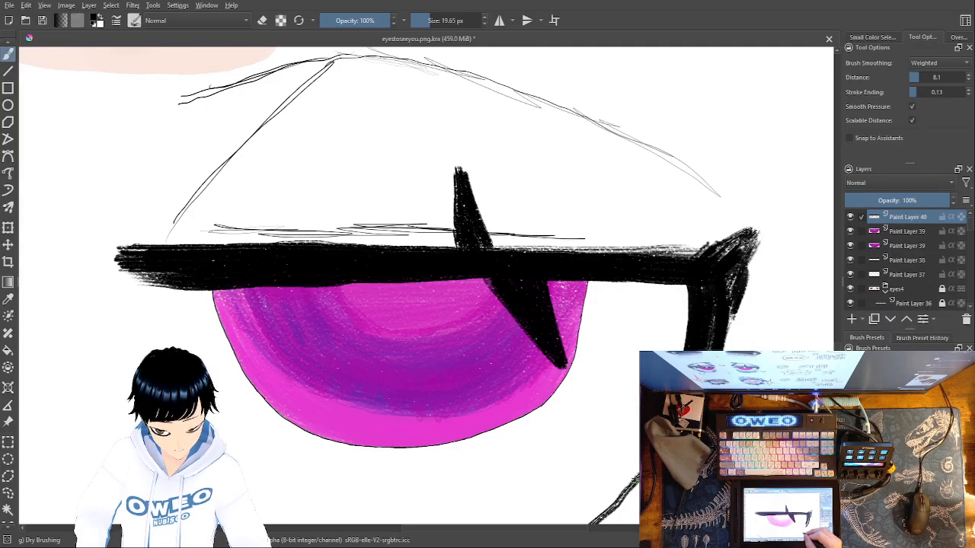
# Thicken this eye's lower lid line and extend the inner ends of its lower and upper lid lines
pyautogui.moveTo(618, 490); pyautogui.dragTo(763, 406)
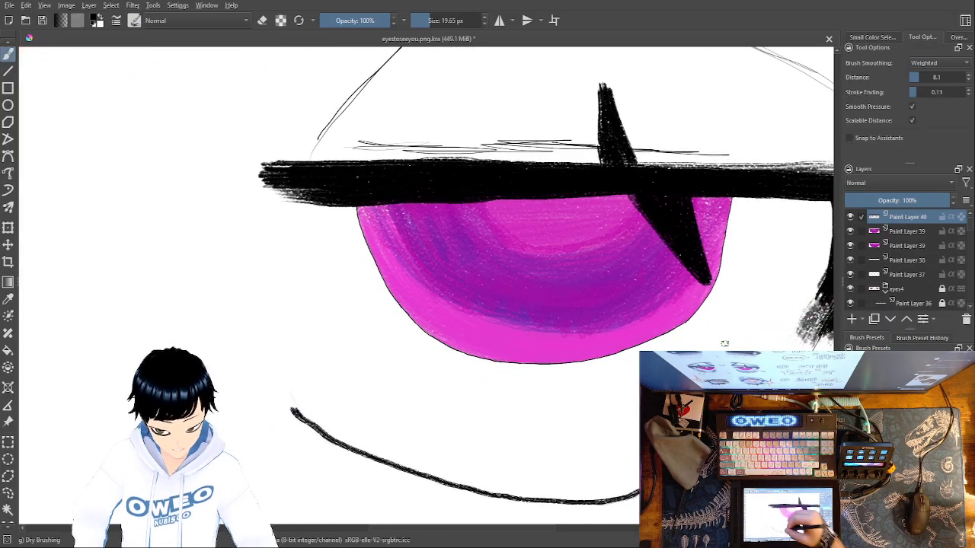
pyautogui.moveTo(290, 392)
pyautogui.mouseDown()
pyautogui.moveTo(320, 432)
pyautogui.moveTo(404, 471)
pyautogui.mouseUp()
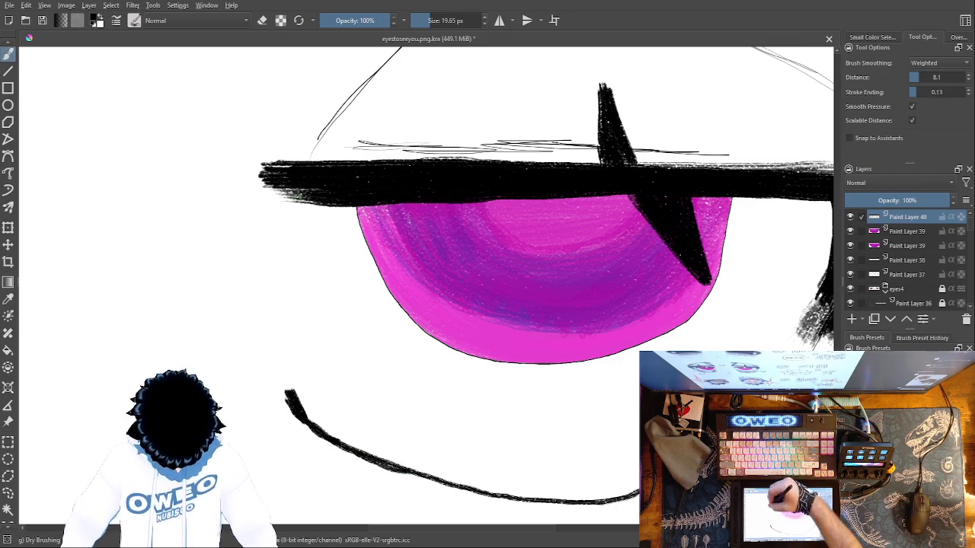
pyautogui.moveTo(298, 192)
pyautogui.mouseDown()
pyautogui.moveTo(258, 187)
pyautogui.moveTo(268, 188)
pyautogui.moveTo(259, 166)
pyautogui.moveTo(290, 170)
pyautogui.moveTo(270, 189)
pyautogui.mouseUp()
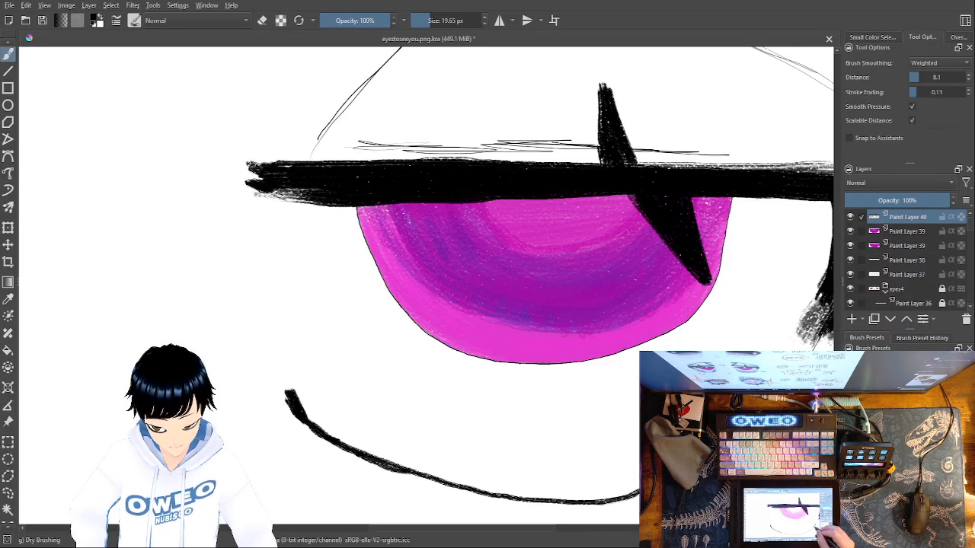
pyautogui.moveTo(618, 503)
pyautogui.mouseDown()
pyautogui.moveTo(637, 495)
pyautogui.moveTo(602, 502)
pyautogui.mouseUp()
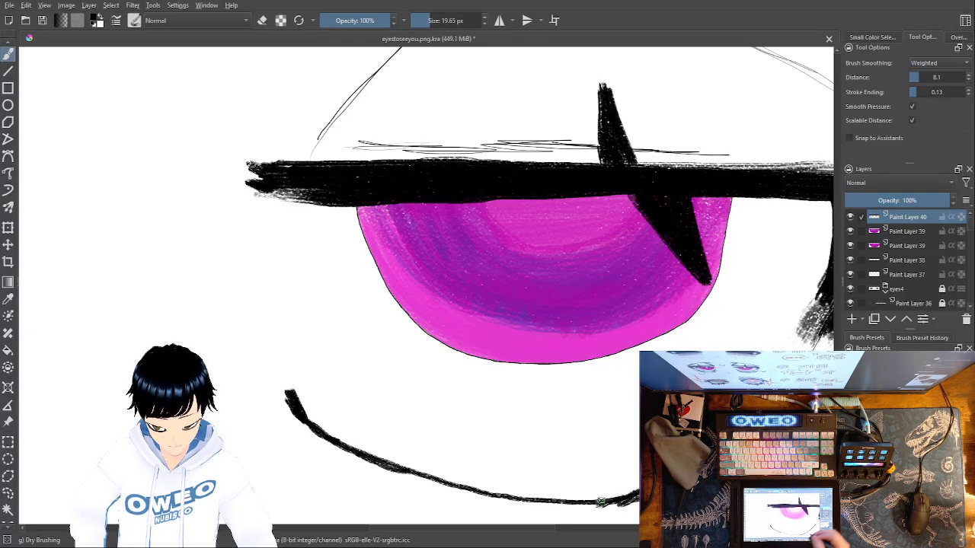
# Thicken this eye's lower lid line and add rough black strokes to the inner end of the other eye's upper lid
pyautogui.moveTo(436, 485)
pyautogui.mouseDown()
pyautogui.moveTo(424, 480)
pyautogui.moveTo(460, 490)
pyautogui.moveTo(412, 477)
pyautogui.moveTo(583, 503)
pyautogui.mouseUp()
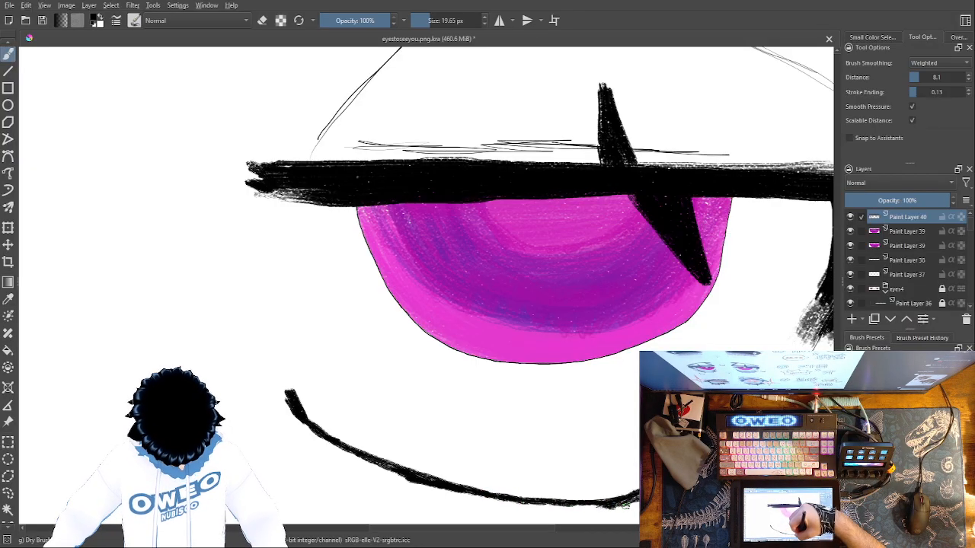
pyautogui.moveTo(267, 381); pyautogui.dragTo(660, 374)
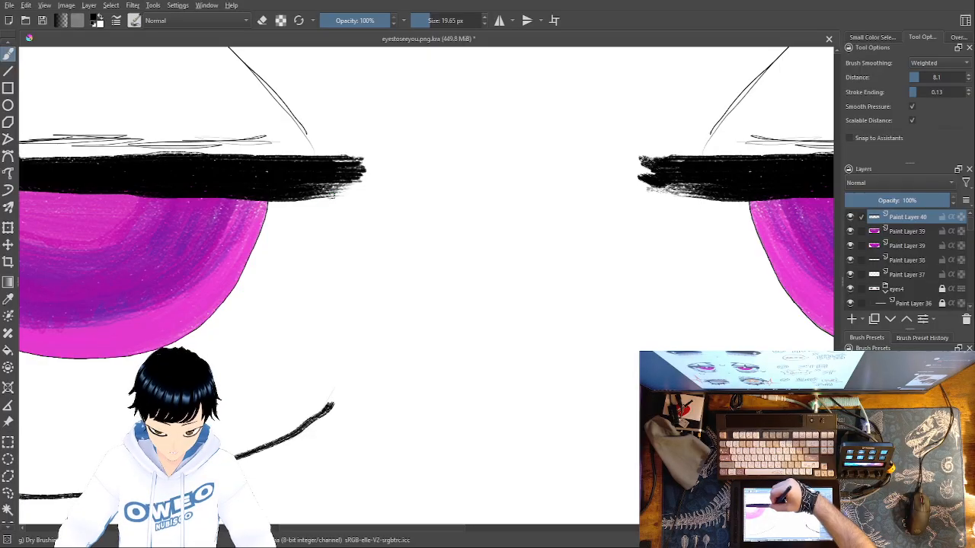
pyautogui.moveTo(332, 200)
pyautogui.mouseDown()
pyautogui.moveTo(320, 202)
pyautogui.moveTo(354, 193)
pyautogui.moveTo(311, 183)
pyautogui.moveTo(360, 202)
pyautogui.moveTo(328, 200)
pyautogui.moveTo(347, 214)
pyautogui.mouseUp()
pyautogui.moveTo(321, 180); pyautogui.dragTo(360, 189)
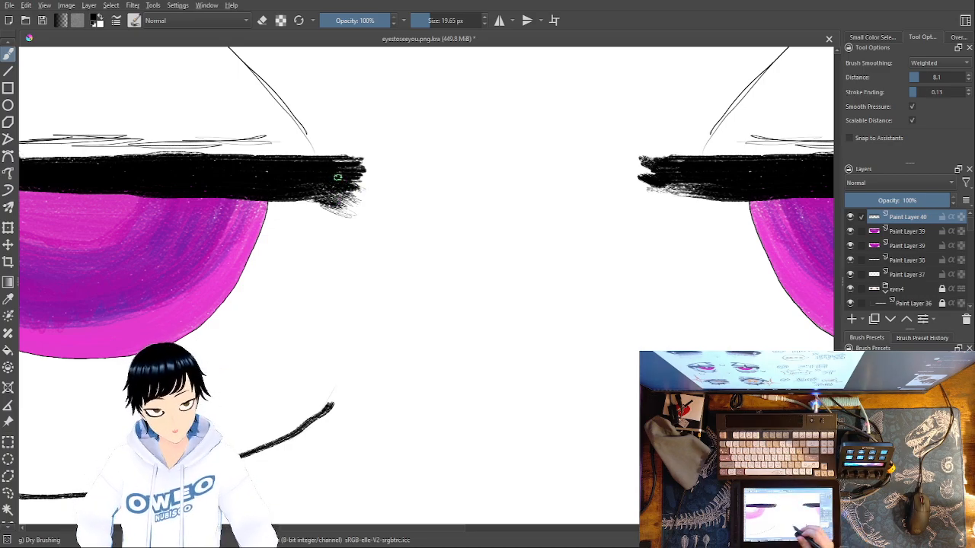
# Widen and sharpen both lashes on this eye and thicken the upper edge of its upper lid line
pyautogui.moveTo(337, 177); pyautogui.dragTo(582, 203)
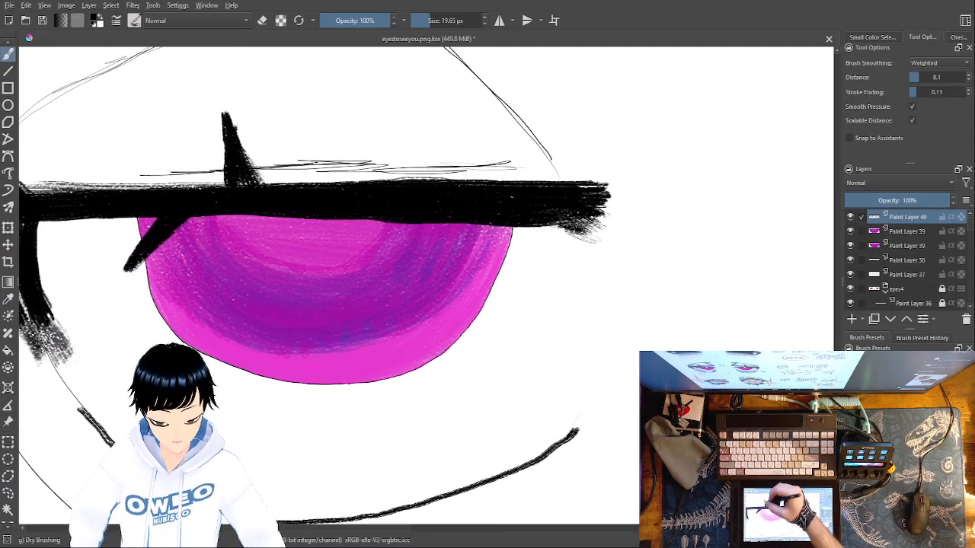
pyautogui.moveTo(247, 156)
pyautogui.mouseDown()
pyautogui.moveTo(245, 145)
pyautogui.moveTo(259, 175)
pyautogui.moveTo(219, 104)
pyautogui.mouseUp()
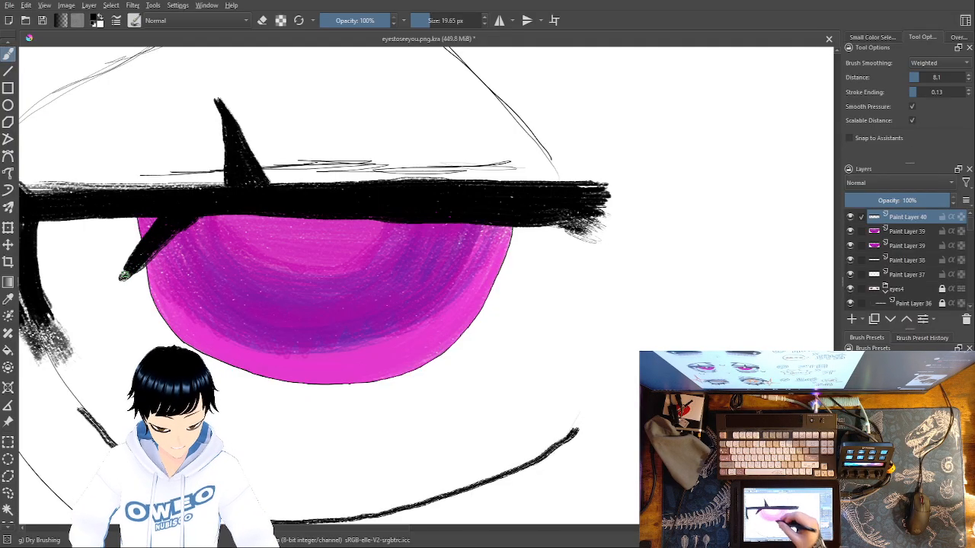
pyautogui.moveTo(570, 181)
pyautogui.mouseDown()
pyautogui.moveTo(27, 188)
pyautogui.moveTo(57, 185)
pyautogui.mouseUp()
# Extend the lid's outer corner into an upward point and fill in the outer side line down to its lower end
pyautogui.moveTo(491, 409); pyautogui.dragTo(659, 398)
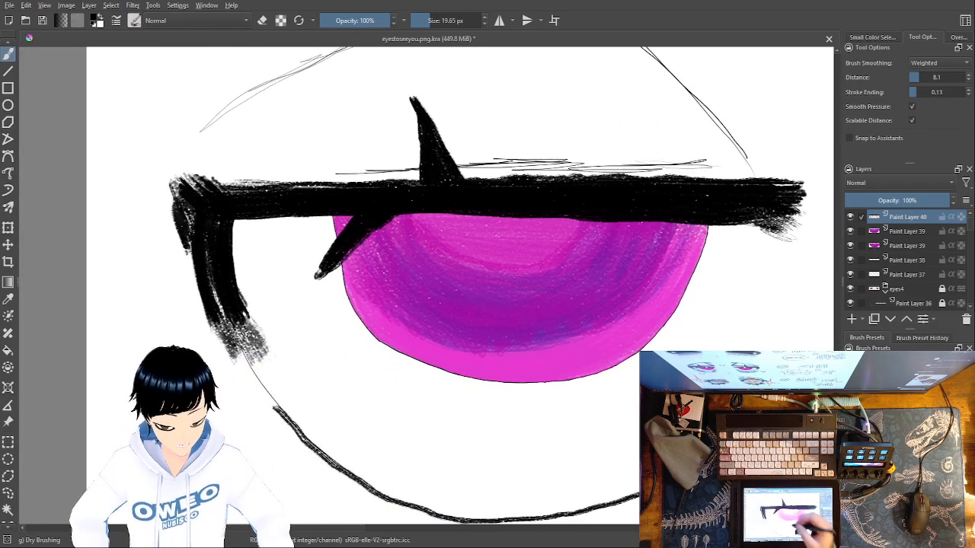
pyautogui.moveTo(186, 235); pyautogui.dragTo(199, 270)
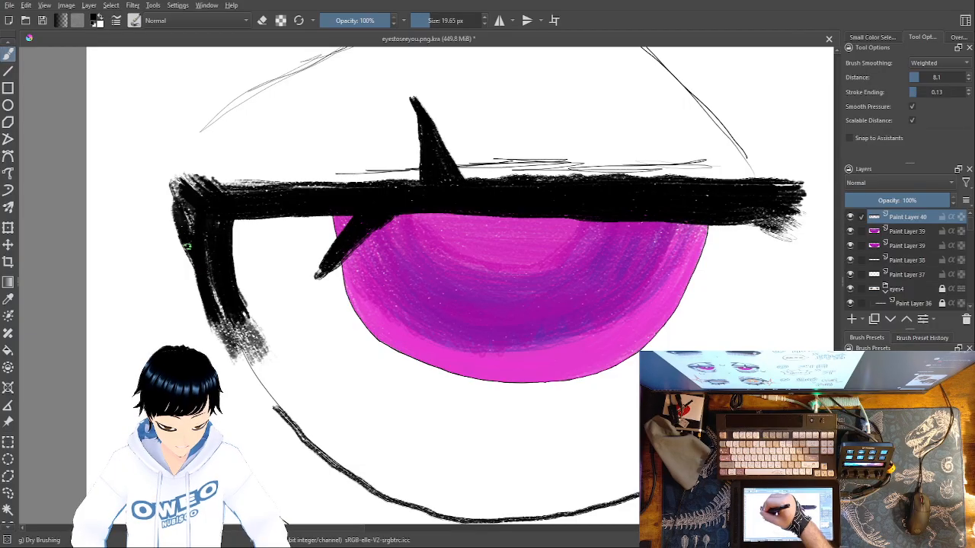
pyautogui.moveTo(175, 200)
pyautogui.mouseDown()
pyautogui.moveTo(152, 152)
pyautogui.moveTo(166, 176)
pyautogui.moveTo(177, 183)
pyautogui.moveTo(155, 155)
pyautogui.moveTo(225, 193)
pyautogui.moveTo(172, 150)
pyautogui.mouseUp()
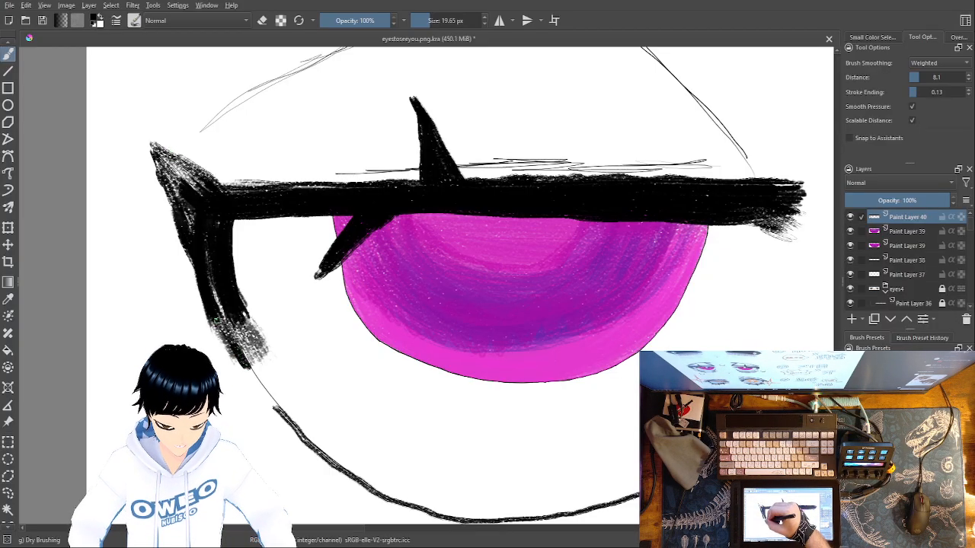
pyautogui.moveTo(238, 313); pyautogui.dragTo(249, 350)
# Thicken this eye's lower lid line, starting from its outer end
pyautogui.moveTo(281, 418)
pyautogui.mouseDown()
pyautogui.moveTo(274, 404)
pyautogui.moveTo(337, 470)
pyautogui.mouseUp()
pyautogui.moveTo(782, 417)
pyautogui.mouseDown()
pyautogui.moveTo(816, 318)
pyautogui.moveTo(789, 345)
pyautogui.mouseUp()
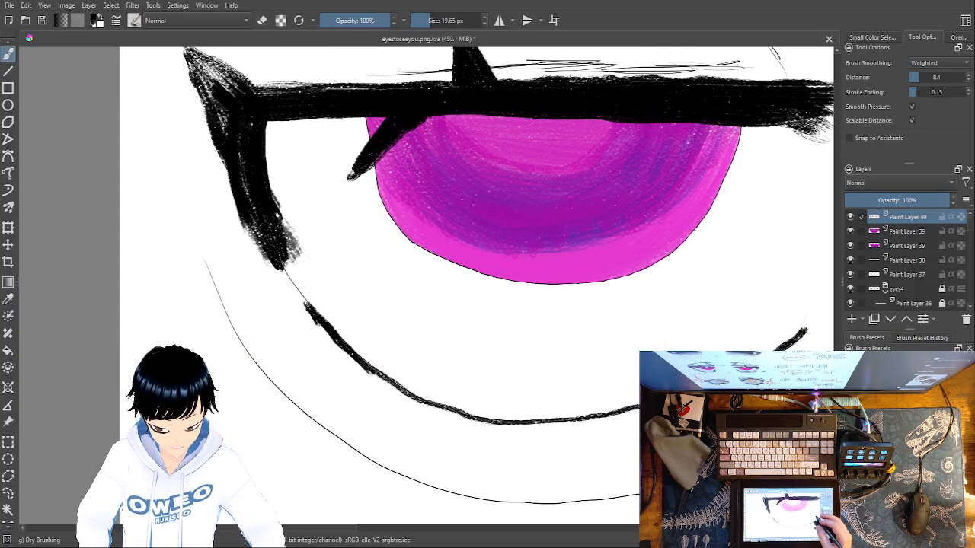
pyautogui.moveTo(637, 406)
pyautogui.mouseDown()
pyautogui.moveTo(488, 424)
pyautogui.moveTo(396, 391)
pyautogui.moveTo(361, 358)
pyautogui.mouseUp()
# Add a new paint layer above Paint Layer 40 and pick dark blue as the painting colour
pyautogui.hotkey('ctrl', '-')
pyautogui.hotkey('ctrl', '-')
pyautogui.hotkey('ctrl', '-')
pyautogui.hotkey('ctrl', '-')
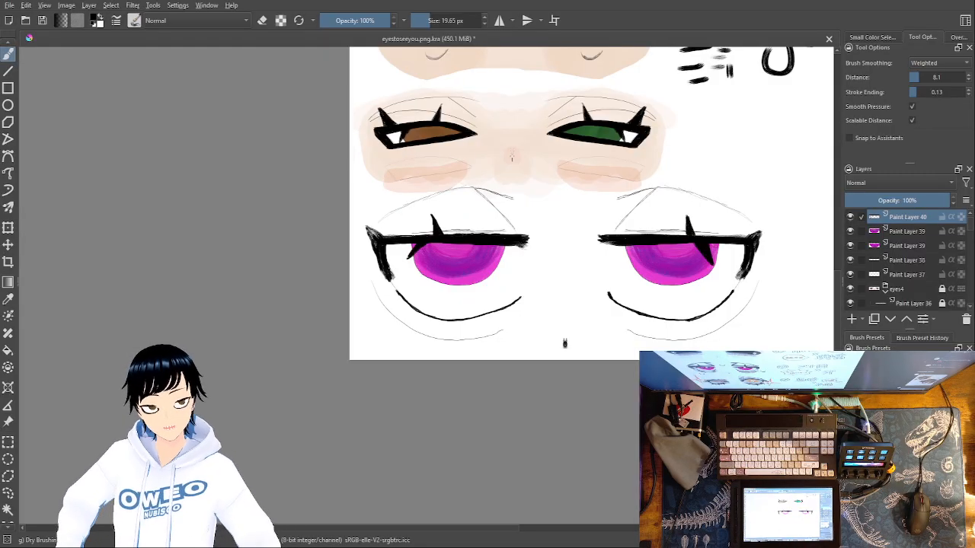
pyautogui.click(853, 319)
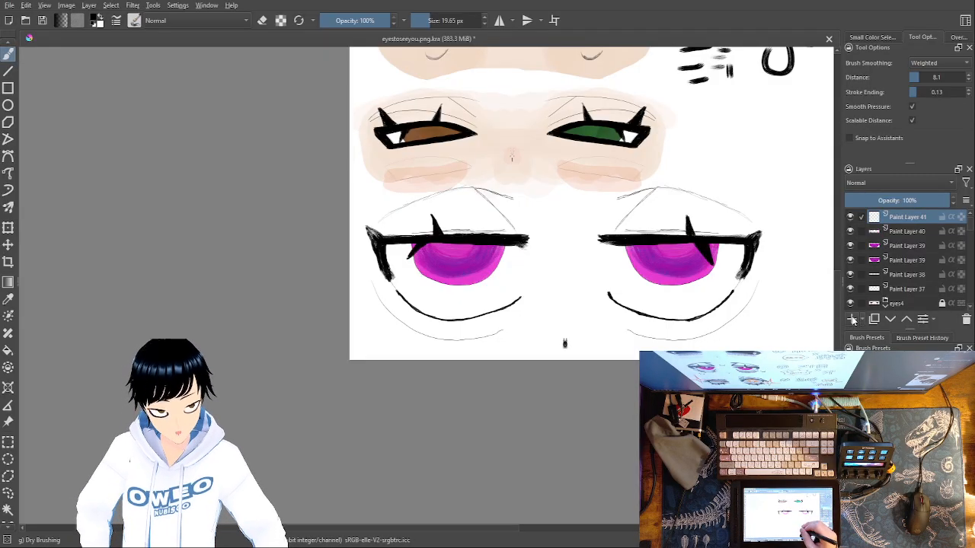
pyautogui.rightClick(615, 381)
pyautogui.click(622, 425)
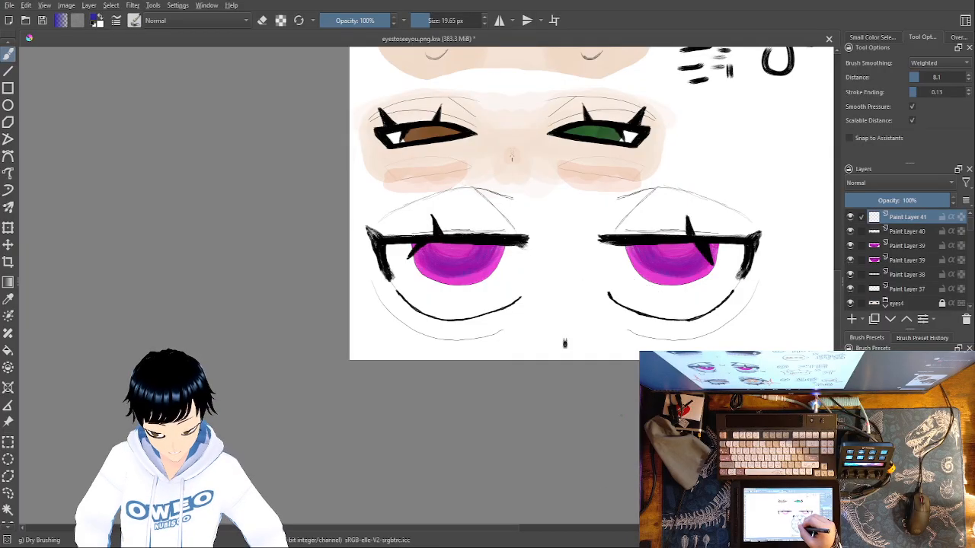
# Turn on horizontal mirroring and switch the painting colour to white
pyautogui.hotkey('ctrl', '+')
pyautogui.hotkey('ctrl', '+')
pyautogui.hotkey('ctrl', '+')
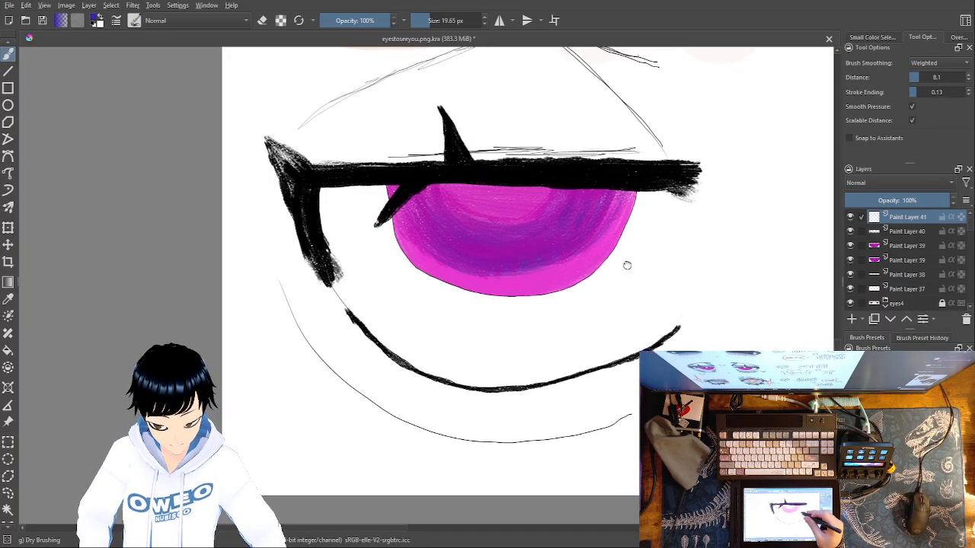
pyautogui.moveTo(624, 262); pyautogui.dragTo(645, 371)
pyautogui.click(499, 20)
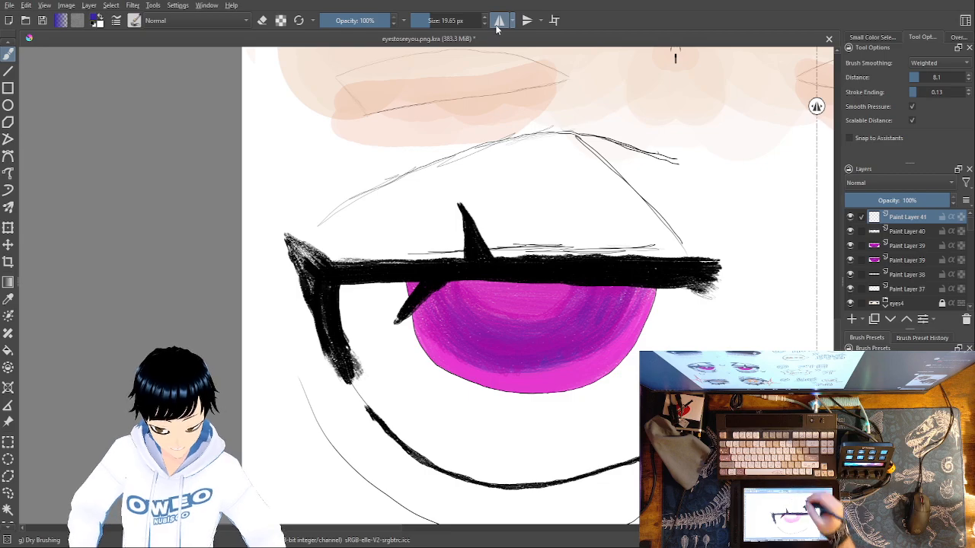
pyautogui.rightClick(173, 274)
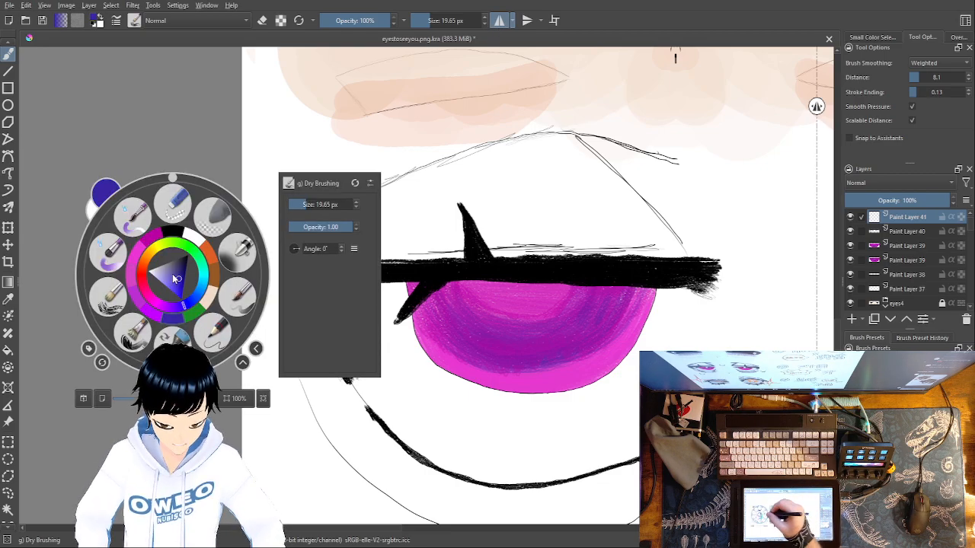
pyautogui.click(199, 238)
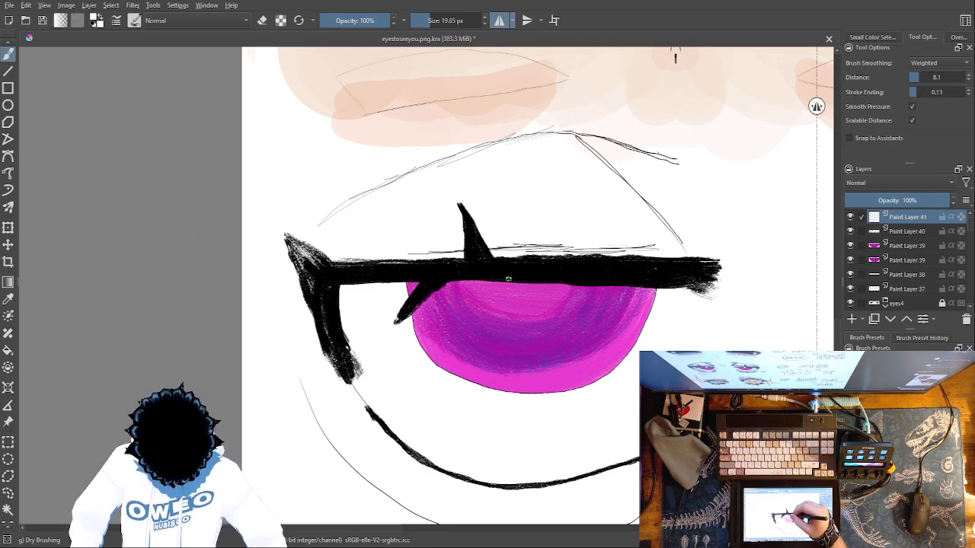
# Draw a small mirrored white ellipse outline at 100% opacity where the upper lid meets the middle of the iris
pyautogui.click(8, 106)
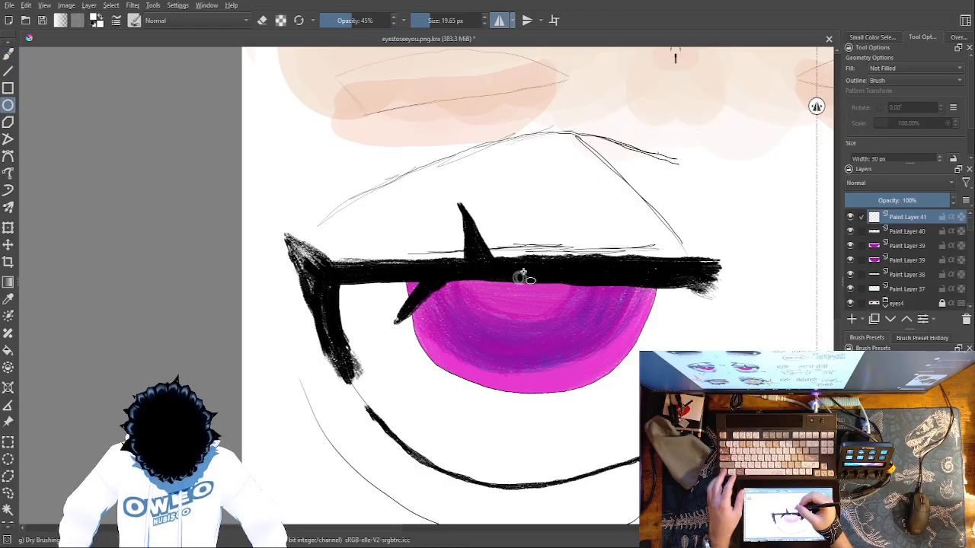
pyautogui.rightClick(625, 324)
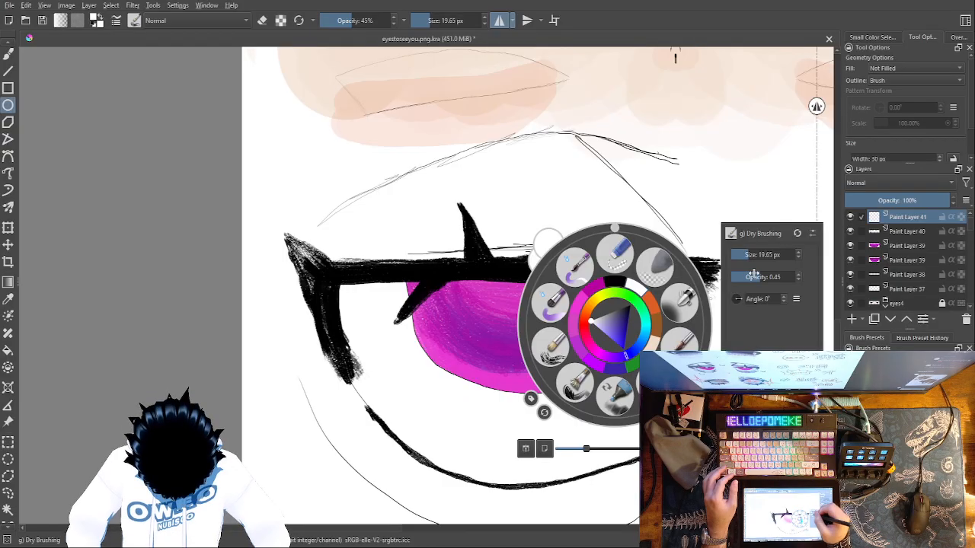
pyautogui.moveTo(753, 277); pyautogui.dragTo(799, 256)
pyautogui.click(503, 282)
pyautogui.moveTo(512, 301); pyautogui.dragTo(542, 267)
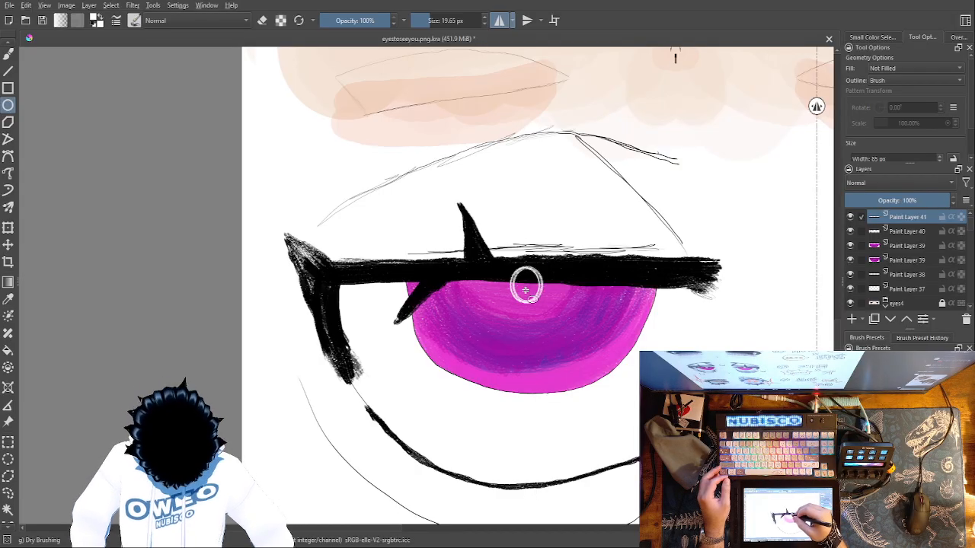
# Fill the inside of the ellipse with solid white brush strokes
pyautogui.click(8, 54)
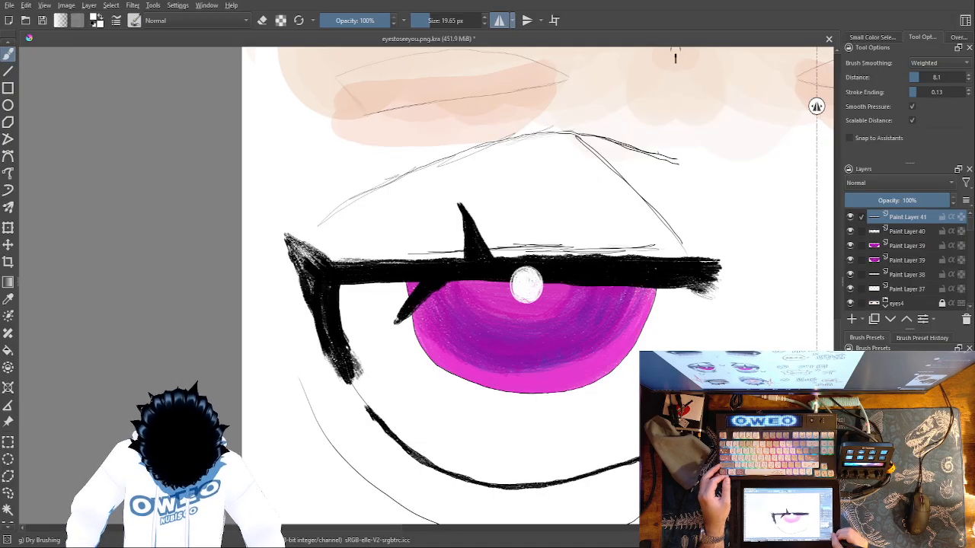
pyautogui.hotkey('ctrl', '+')
pyautogui.hotkey('ctrl', '+')
pyautogui.hotkey('ctrl', '+')
pyautogui.hotkey('ctrl', '+')
pyautogui.moveTo(750, 429)
pyautogui.mouseDown()
pyautogui.moveTo(744, 420)
pyautogui.moveTo(486, 500)
pyautogui.mouseUp()
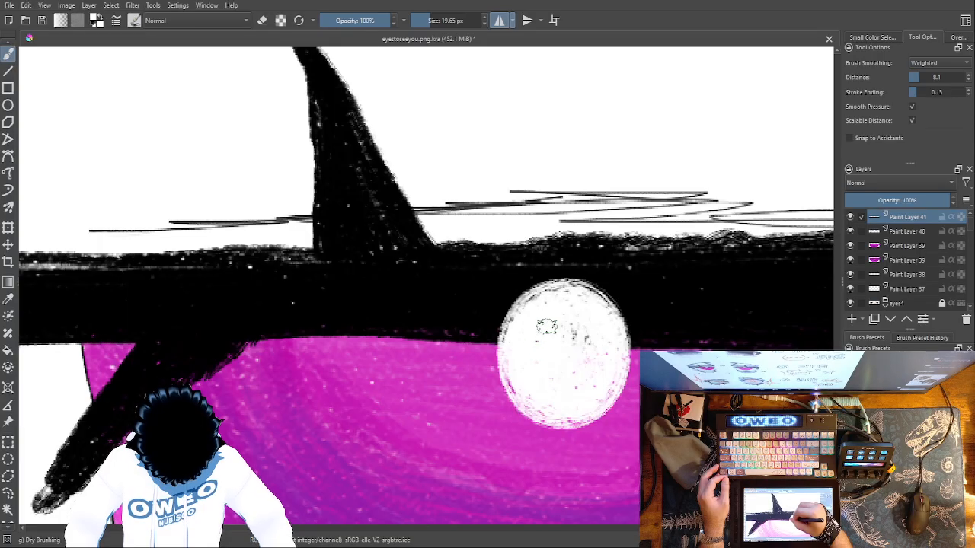
pyautogui.moveTo(564, 361)
pyautogui.mouseDown()
pyautogui.moveTo(582, 343)
pyautogui.moveTo(583, 382)
pyautogui.moveTo(592, 345)
pyautogui.mouseUp()
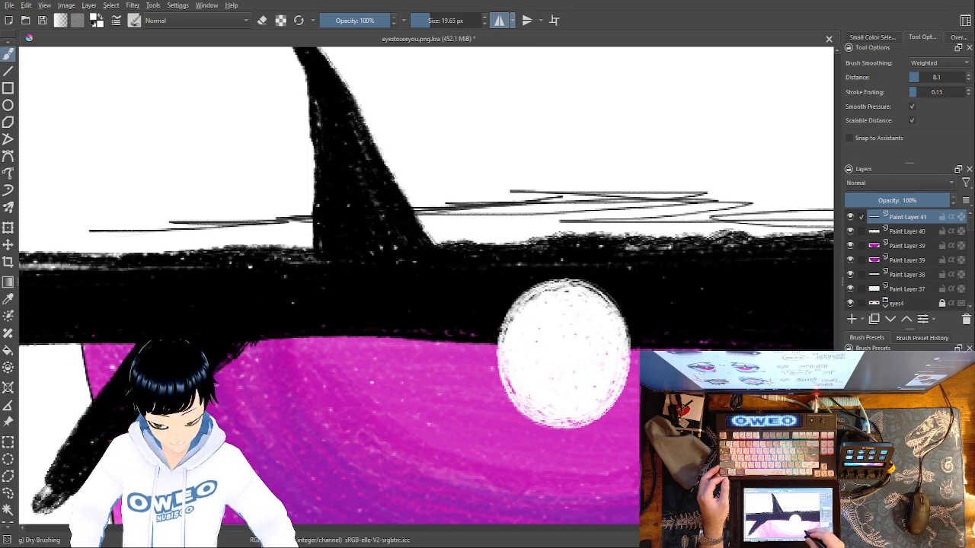
# Paint a dark blue ring around the white highlight
pyautogui.rightClick(594, 380)
pyautogui.click(615, 423)
pyautogui.moveTo(597, 291)
pyautogui.mouseDown()
pyautogui.moveTo(627, 321)
pyautogui.moveTo(630, 352)
pyautogui.moveTo(629, 389)
pyautogui.moveTo(599, 421)
pyautogui.moveTo(539, 429)
pyautogui.moveTo(509, 408)
pyautogui.moveTo(499, 366)
pyautogui.moveTo(497, 309)
pyautogui.moveTo(531, 284)
pyautogui.moveTo(597, 284)
pyautogui.moveTo(621, 316)
pyautogui.moveTo(631, 359)
pyautogui.moveTo(623, 408)
pyautogui.moveTo(583, 428)
pyautogui.moveTo(528, 417)
pyautogui.moveTo(493, 364)
pyautogui.moveTo(497, 309)
pyautogui.moveTo(540, 278)
pyautogui.moveTo(578, 280)
pyautogui.moveTo(614, 303)
pyautogui.moveTo(630, 352)
pyautogui.moveTo(624, 379)
pyautogui.mouseUp()
# Lighten the blue ring around the highlight with white brush strokes at 49% opacity
pyautogui.rightClick(412, 381)
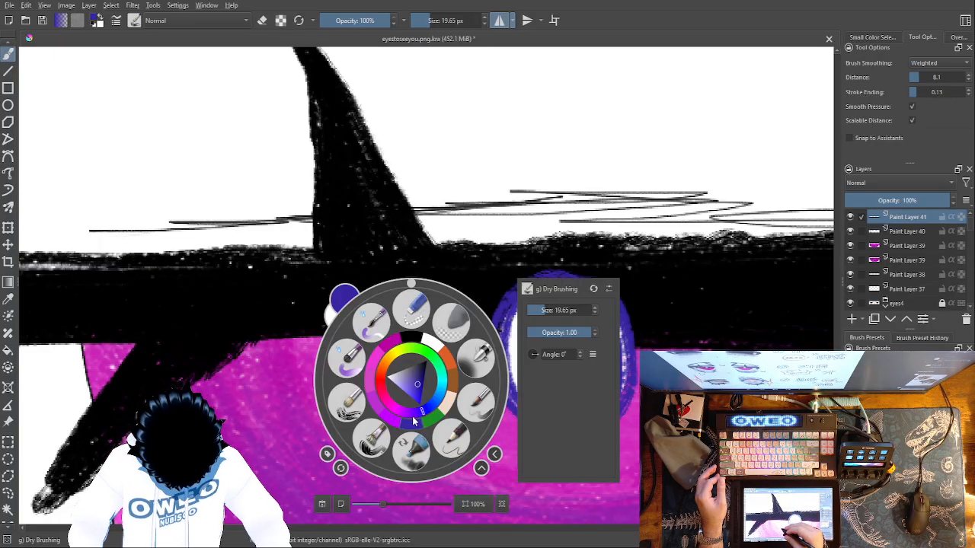
pyautogui.rightClick(442, 347)
pyautogui.rightClick(451, 335)
pyautogui.rightClick(472, 315)
pyautogui.moveTo(509, 357)
pyautogui.mouseDown()
pyautogui.moveTo(508, 395)
pyautogui.moveTo(499, 329)
pyautogui.mouseUp()
pyautogui.hotkey('ctrl', 'z')
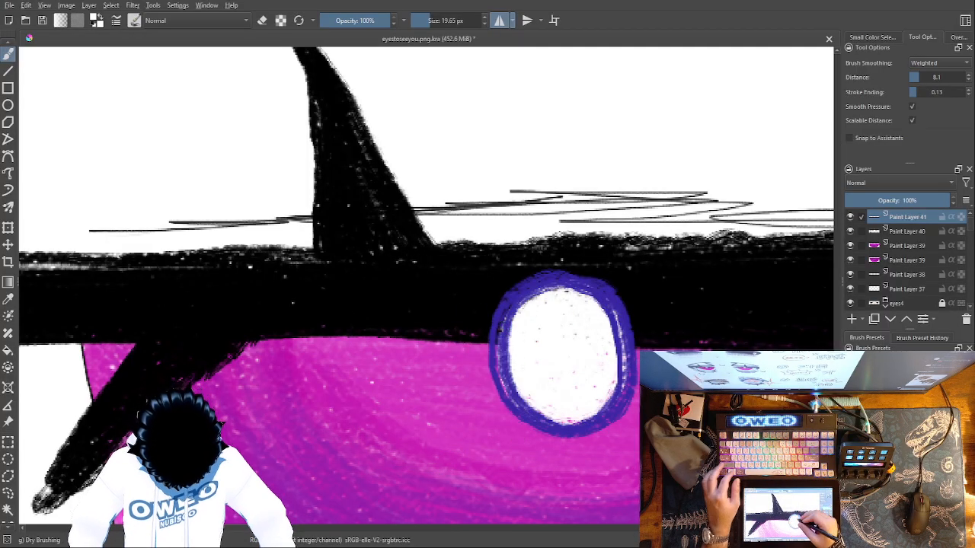
pyautogui.rightClick(581, 319)
pyautogui.moveTo(739, 266)
pyautogui.mouseDown()
pyautogui.moveTo(746, 271)
pyautogui.moveTo(732, 272)
pyautogui.mouseUp()
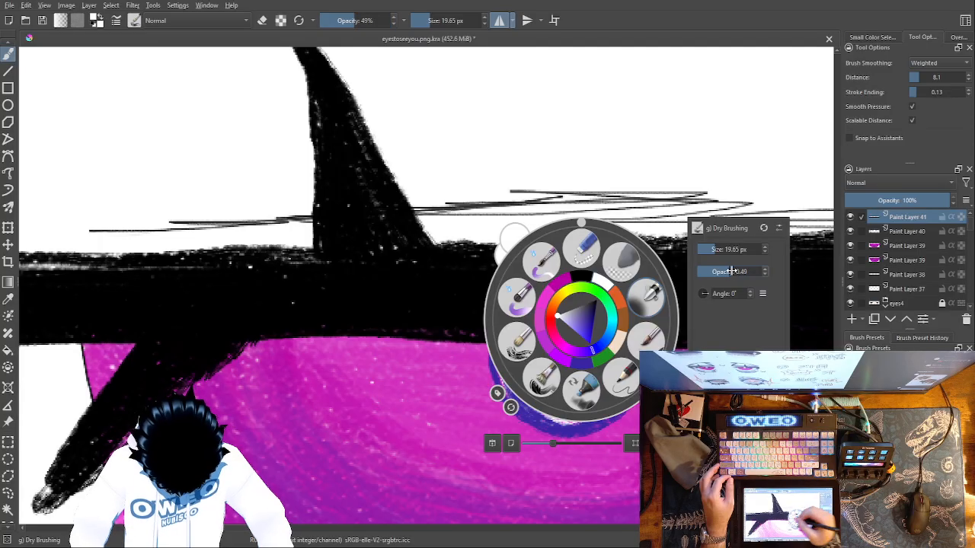
pyautogui.rightClick(514, 394)
pyautogui.moveTo(514, 394)
pyautogui.mouseDown()
pyautogui.moveTo(497, 367)
pyautogui.moveTo(504, 309)
pyautogui.moveTo(543, 277)
pyautogui.moveTo(596, 280)
pyautogui.moveTo(623, 318)
pyautogui.moveTo(632, 387)
pyautogui.moveTo(590, 433)
pyautogui.moveTo(537, 423)
pyautogui.moveTo(509, 403)
pyautogui.mouseUp()
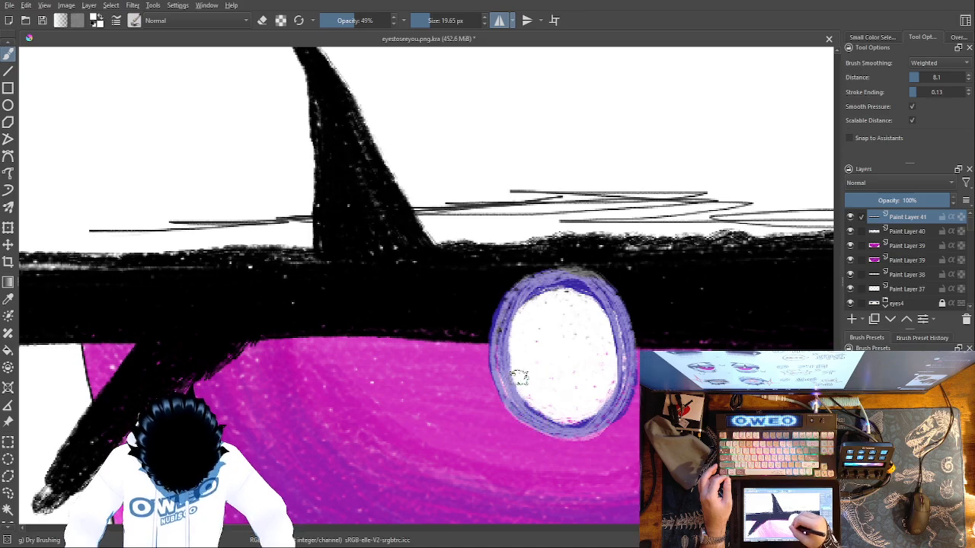
# Examine the new magenta eye pair against the finished eye pairs on the whole sheet
pyautogui.hotkey('ctrl', '-')
pyautogui.hotkey('ctrl', '-')
pyautogui.hotkey('ctrl', '-')
pyautogui.hotkey('ctrl', '-')
pyautogui.hotkey('ctrl', '-')
pyautogui.hotkey('ctrl', '-')
pyautogui.hotkey('ctrl', '-')
pyautogui.hotkey('ctrl', '-')
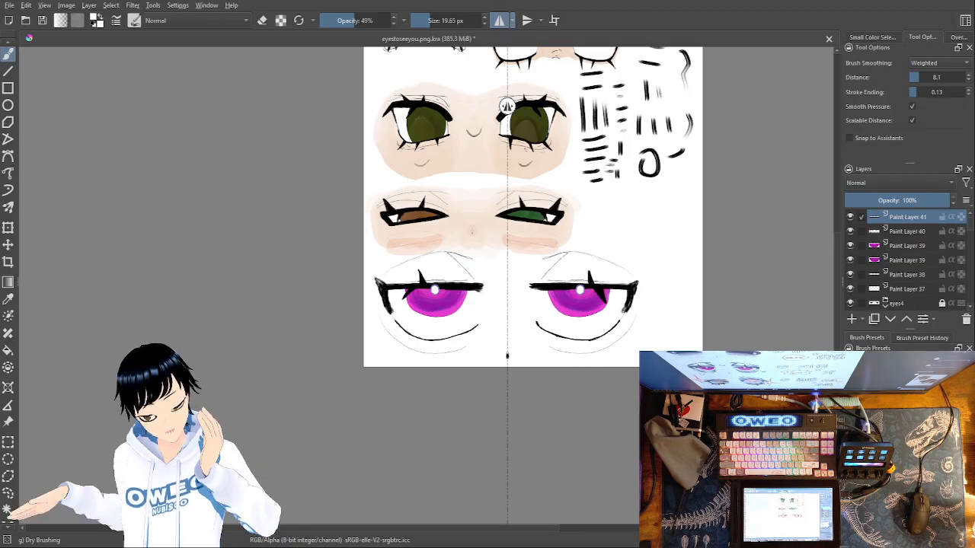
pyautogui.scroll(3, 507, 106)
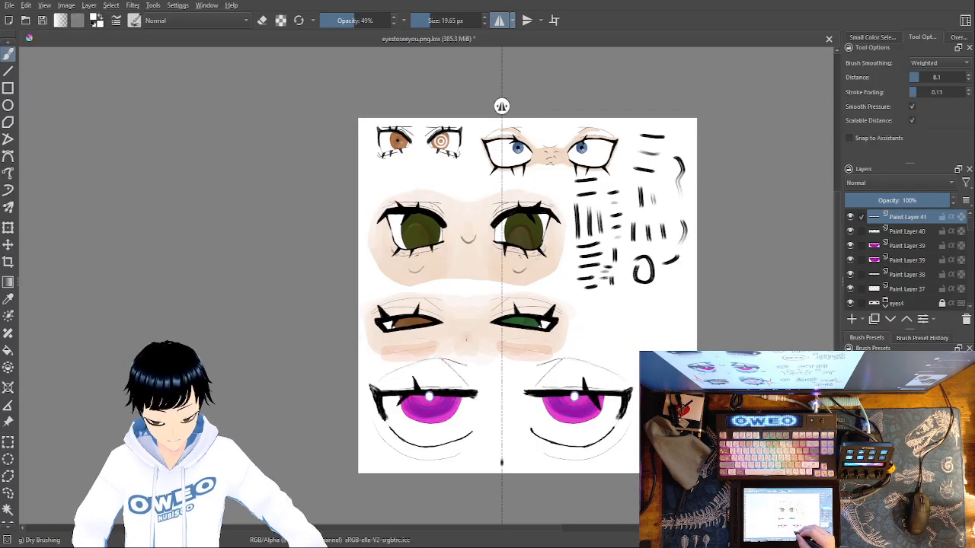
pyautogui.rightClick(545, 381)
pyautogui.rightClick(579, 361)
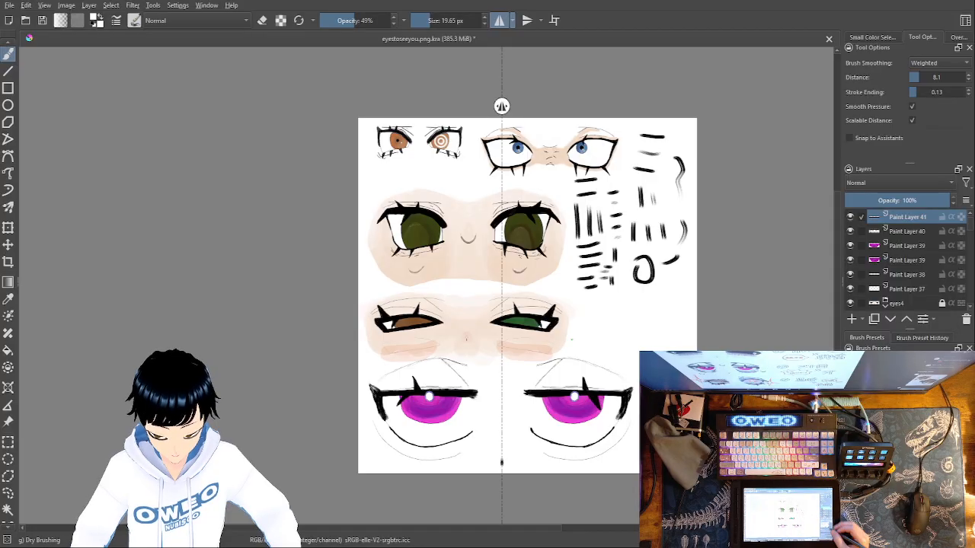
pyautogui.press('1')
pyautogui.press('-')
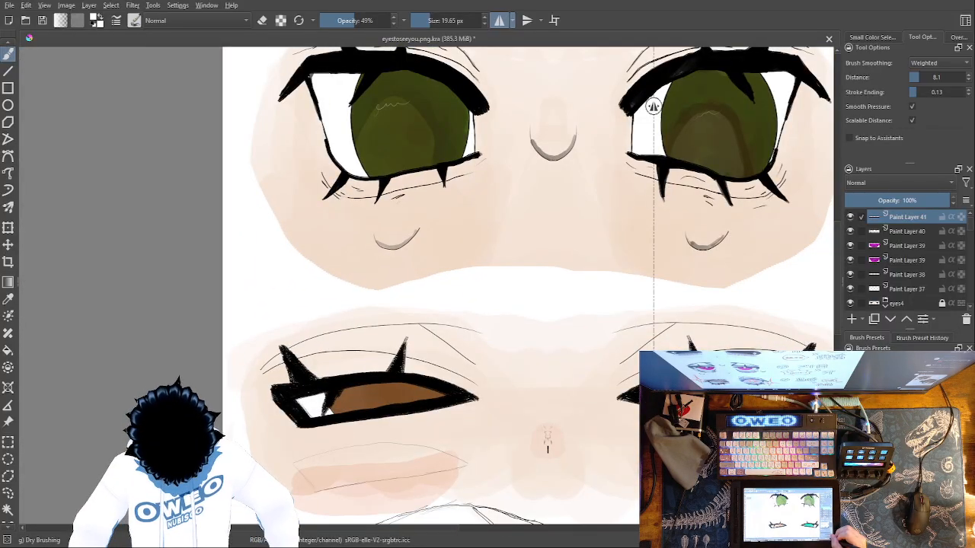
pyautogui.press('-')
pyautogui.press('-')
pyautogui.press('-')
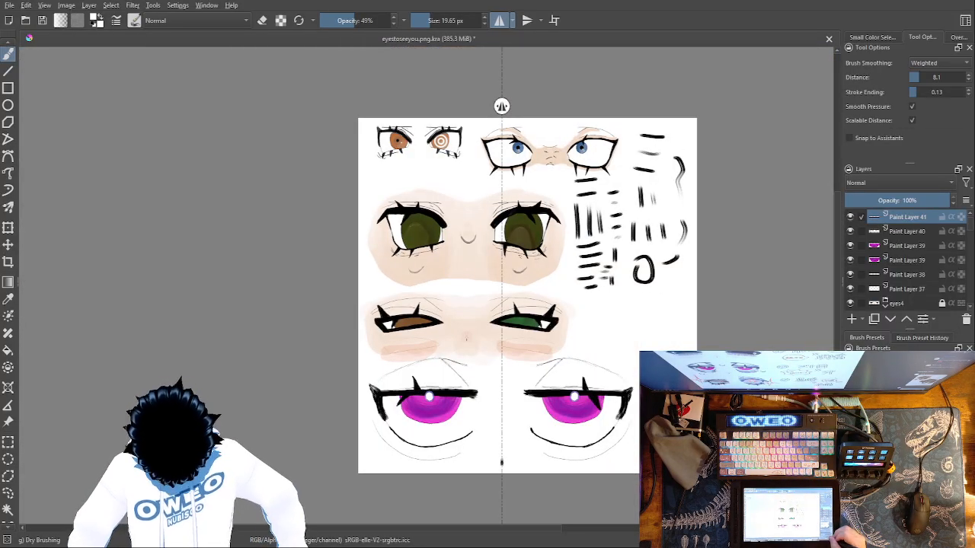
# Turn off horizontal mirroring and brush light white strokes at 49% opacity onto the magenta iris just below the upper lid
pyautogui.press('+')
pyautogui.moveTo(488, 305); pyautogui.dragTo(437, 187)
pyautogui.press('+')
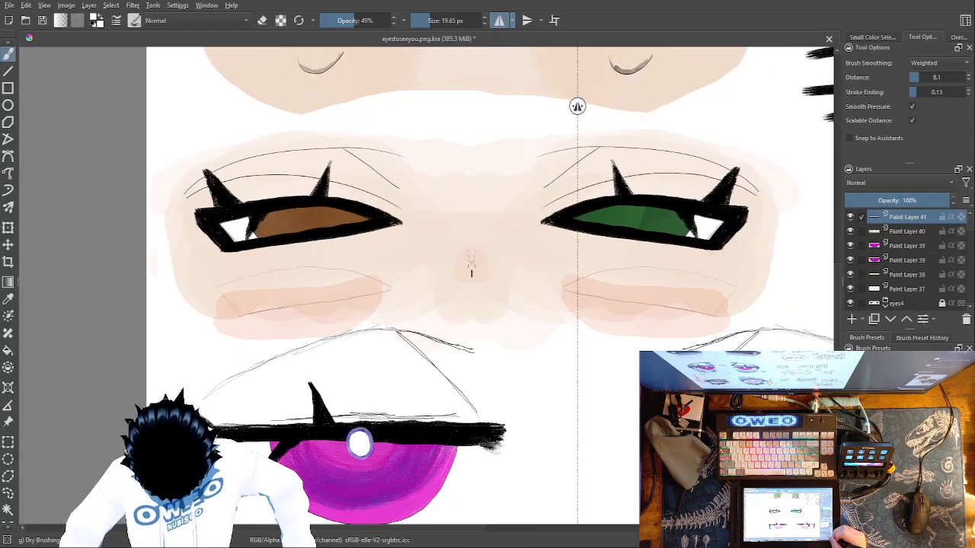
pyautogui.moveTo(471, 266); pyautogui.dragTo(348, 290)
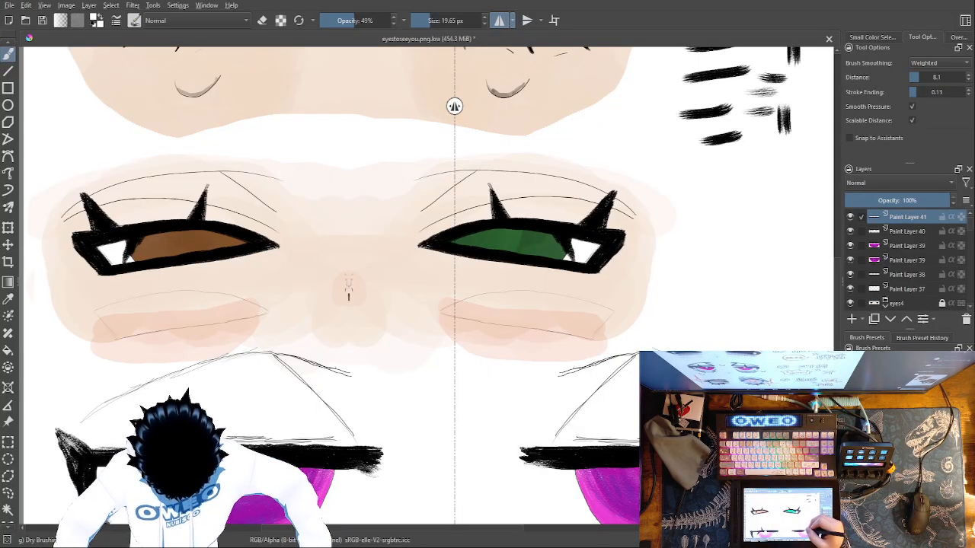
pyautogui.click(499, 21)
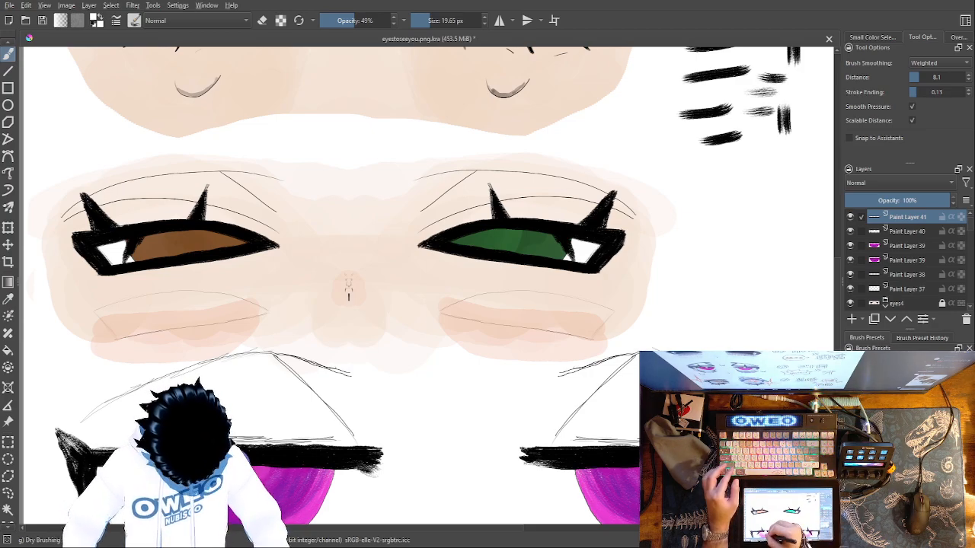
pyautogui.moveTo(268, 483); pyautogui.dragTo(280, 477)
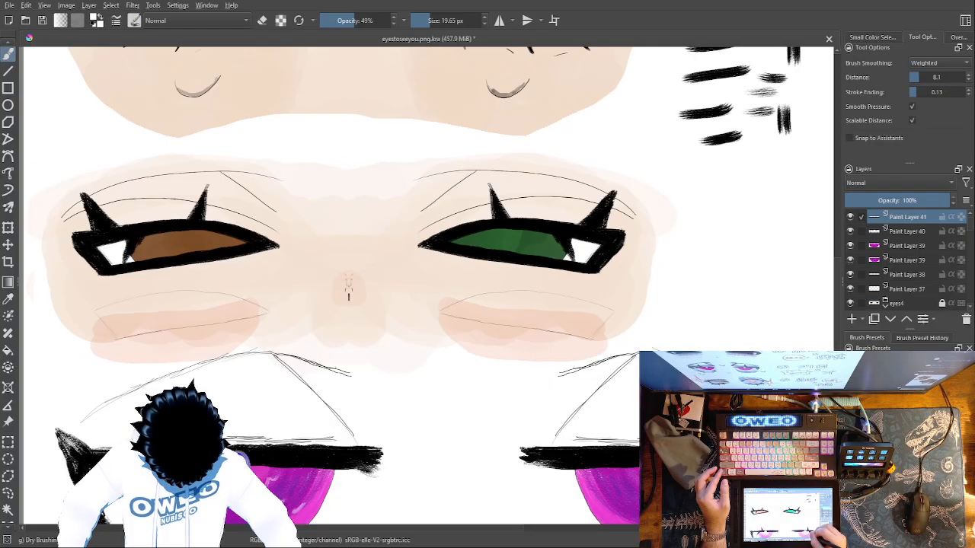
# Add a new paint layer above Paint Layer 41 for the skin tone
pyautogui.hotkey('ctrl', '-')
pyautogui.hotkey('ctrl', '-')
pyautogui.hotkey('ctrl', '-')
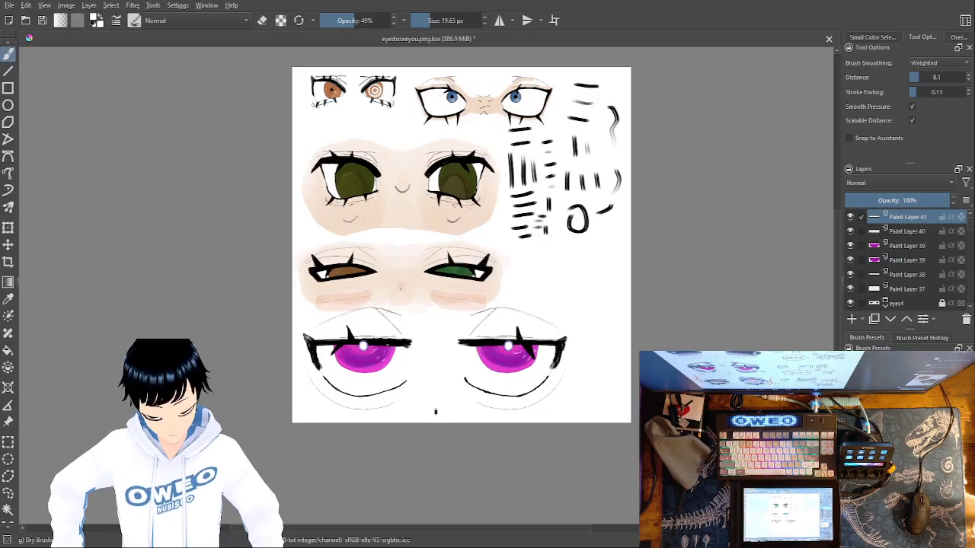
pyautogui.click(852, 320)
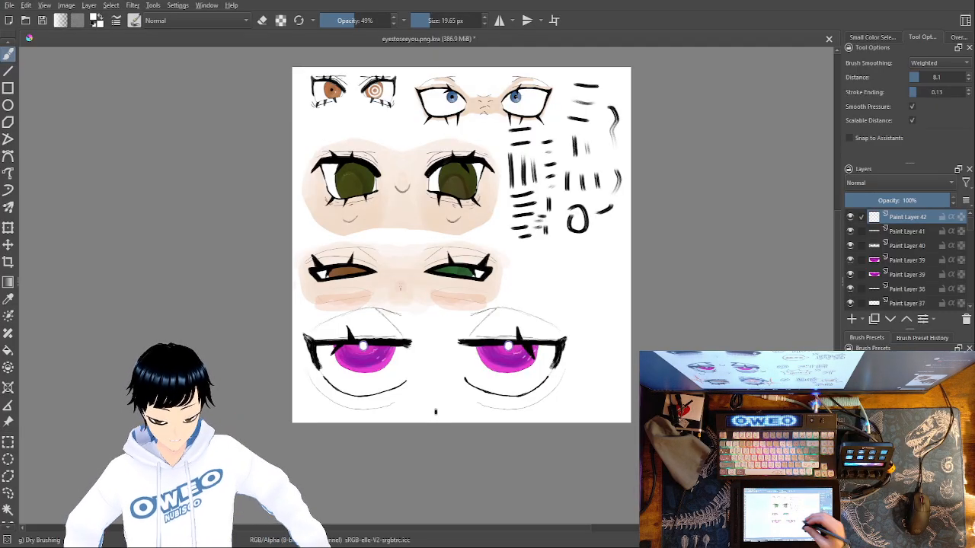
# Pick a light peach skin colour and the Basic-5 Size Opacity brush, and set its size to 265.67 px
pyautogui.rightClick(607, 379)
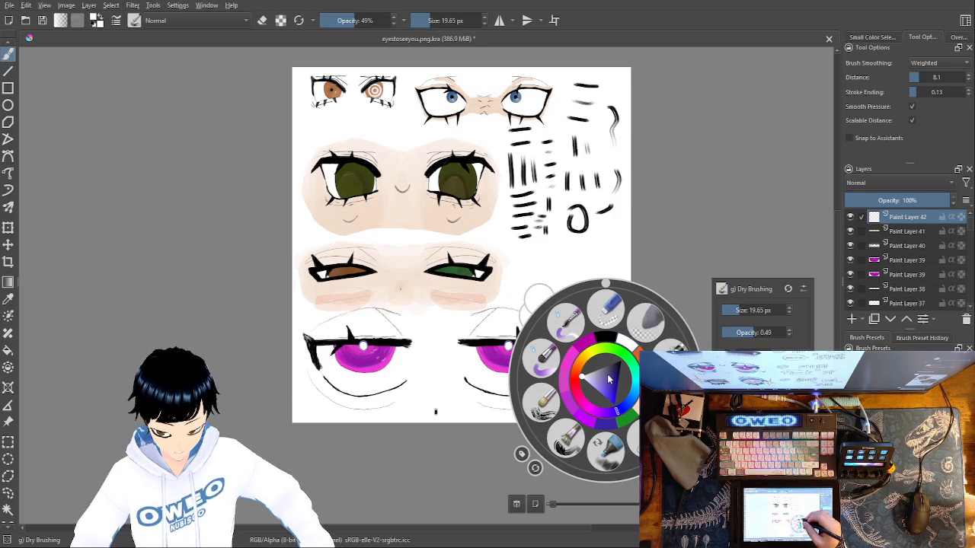
pyautogui.rightClick(607, 378)
pyautogui.rightClick(614, 372)
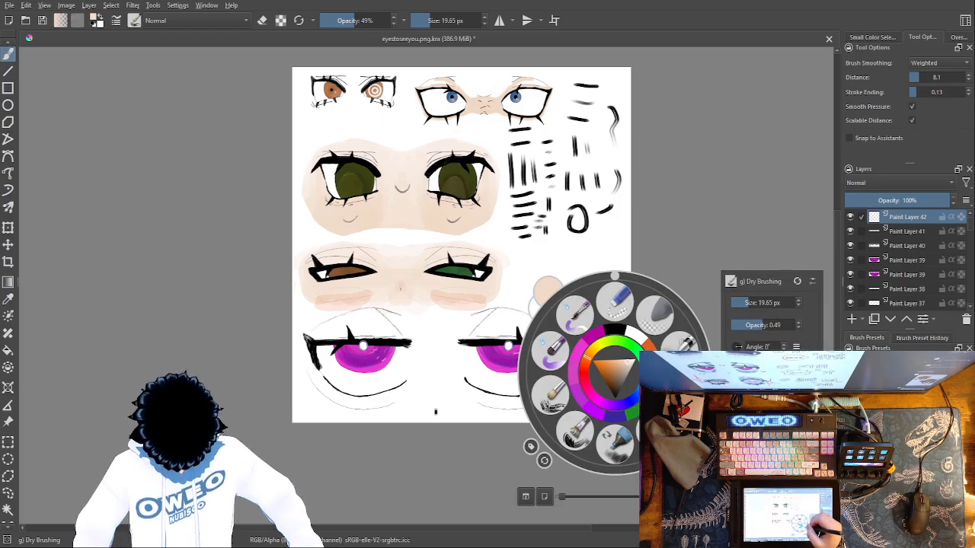
pyautogui.click(680, 348)
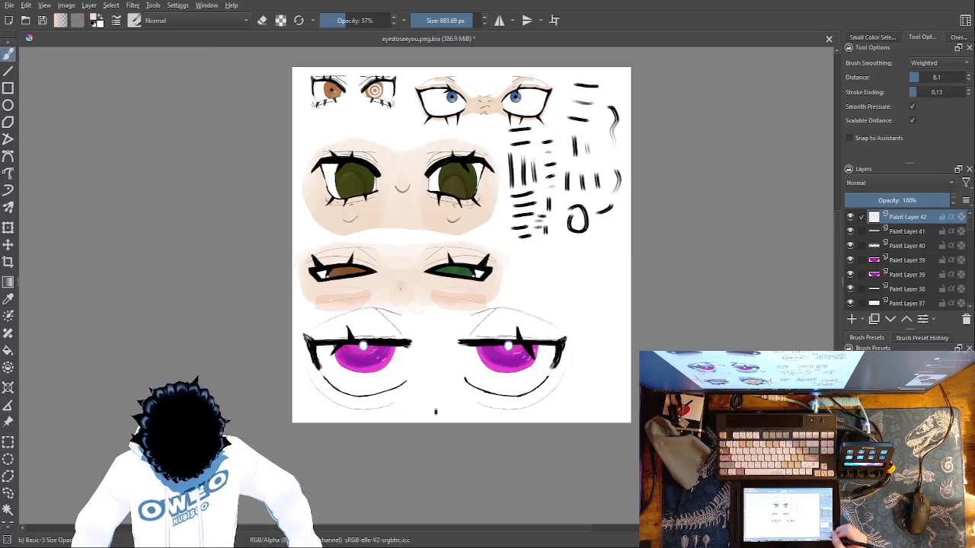
pyautogui.hotkey('ctrl', '+')
pyautogui.hotkey('ctrl', '+')
pyautogui.hotkey('ctrl', '+')
pyautogui.hotkey('ctrl', '+')
pyautogui.hotkey('ctrl', '-')
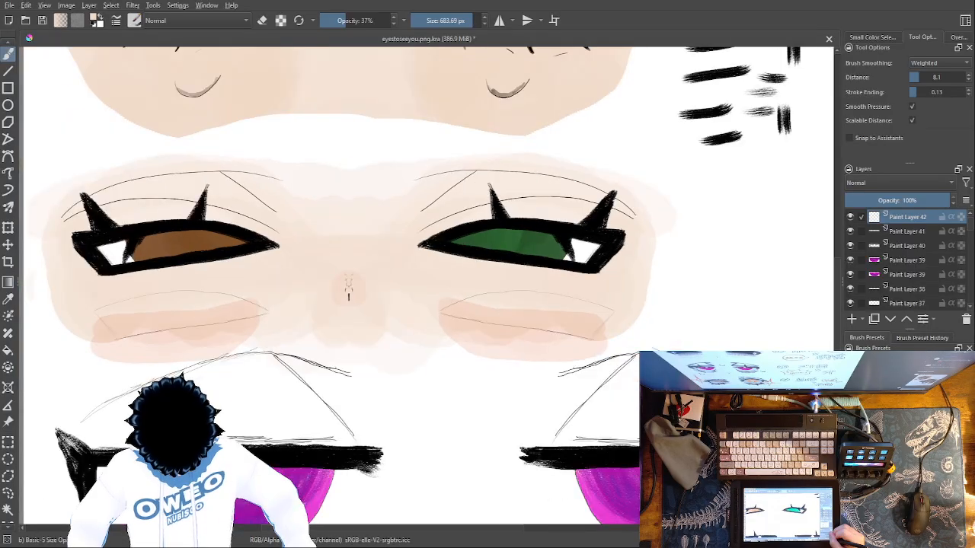
pyautogui.rightClick(559, 370)
pyautogui.click(715, 298)
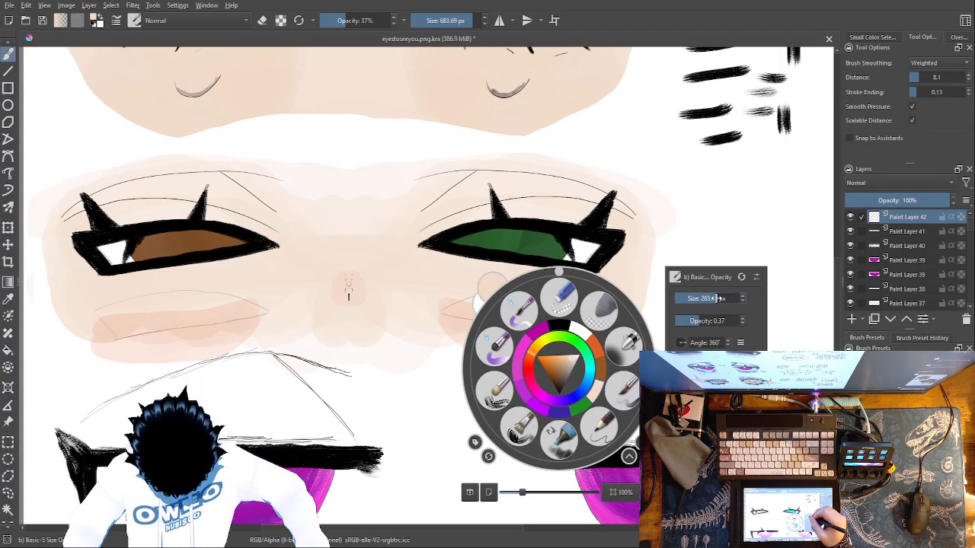
pyautogui.click(776, 281)
# Try painting faint peach skin over the upper lid, outer side and under-eye area of the right magenta eye without mirroring
pyautogui.moveTo(579, 415)
pyautogui.mouseDown()
pyautogui.moveTo(552, 418)
pyautogui.moveTo(551, 427)
pyautogui.moveTo(577, 399)
pyautogui.moveTo(594, 418)
pyautogui.moveTo(582, 426)
pyautogui.moveTo(648, 419)
pyautogui.mouseUp()
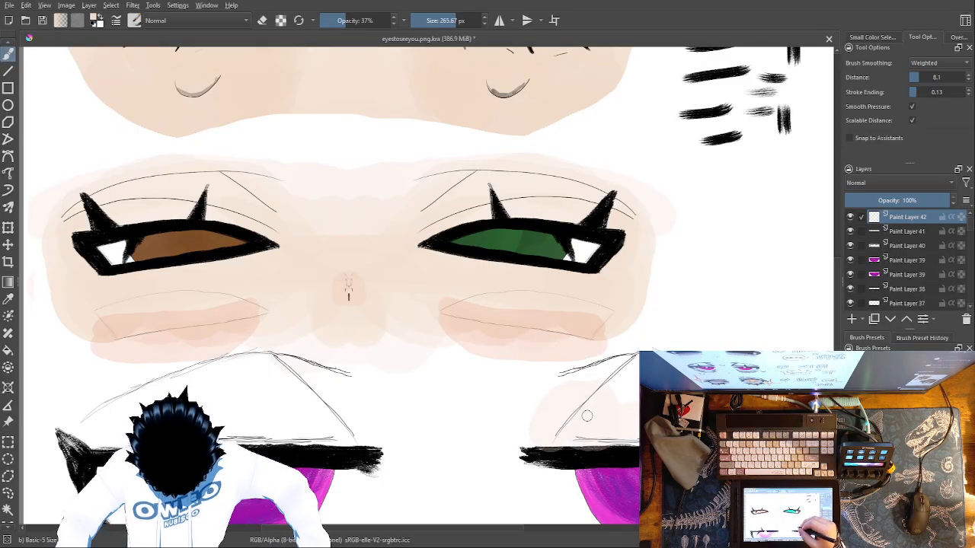
pyautogui.moveTo(620, 378)
pyautogui.mouseDown()
pyautogui.moveTo(571, 411)
pyautogui.moveTo(620, 362)
pyautogui.moveTo(592, 381)
pyautogui.mouseUp()
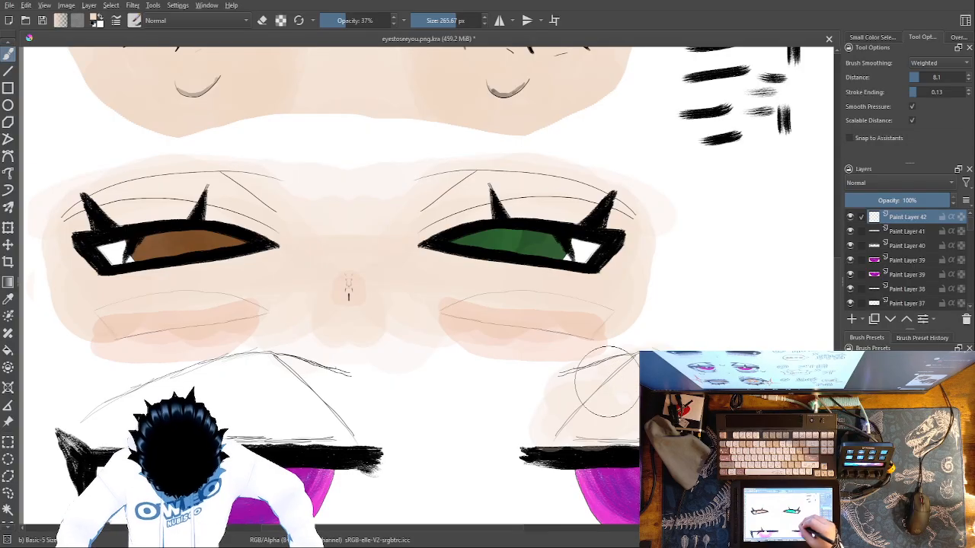
pyautogui.moveTo(678, 404)
pyautogui.mouseDown()
pyautogui.moveTo(546, 396)
pyautogui.moveTo(535, 382)
pyautogui.mouseUp()
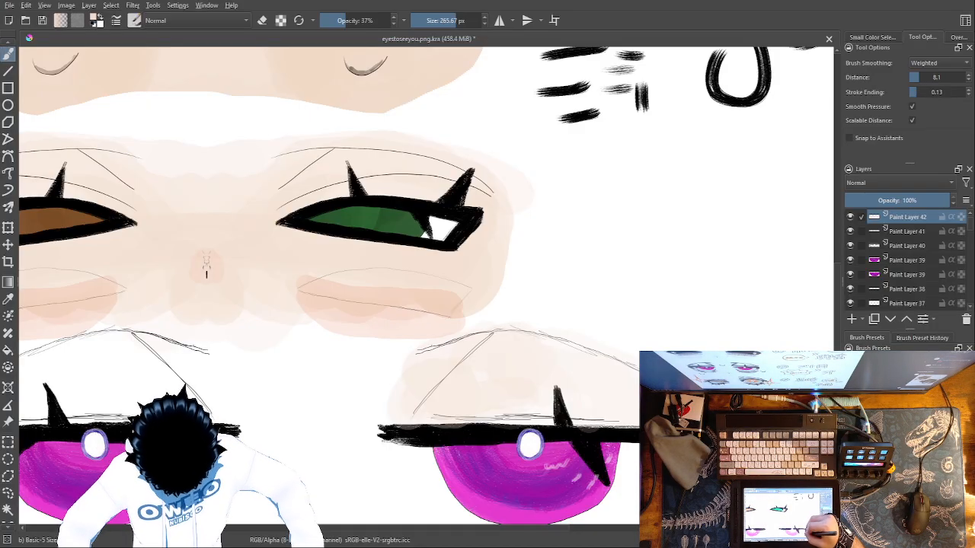
pyautogui.moveTo(727, 435); pyautogui.dragTo(793, 284)
pyautogui.moveTo(758, 342); pyautogui.dragTo(757, 349)
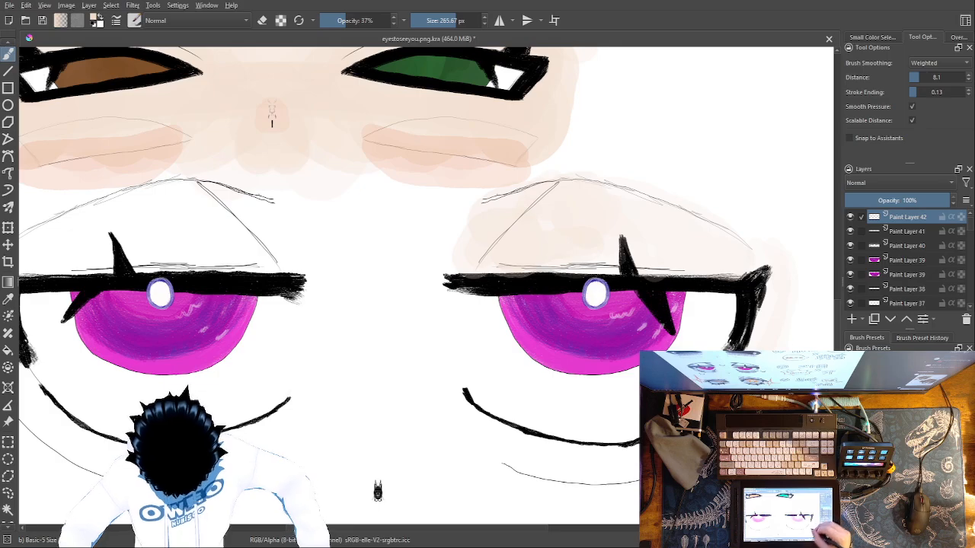
pyautogui.moveTo(636, 480)
pyautogui.mouseDown()
pyautogui.moveTo(513, 474)
pyautogui.moveTo(477, 450)
pyautogui.mouseUp()
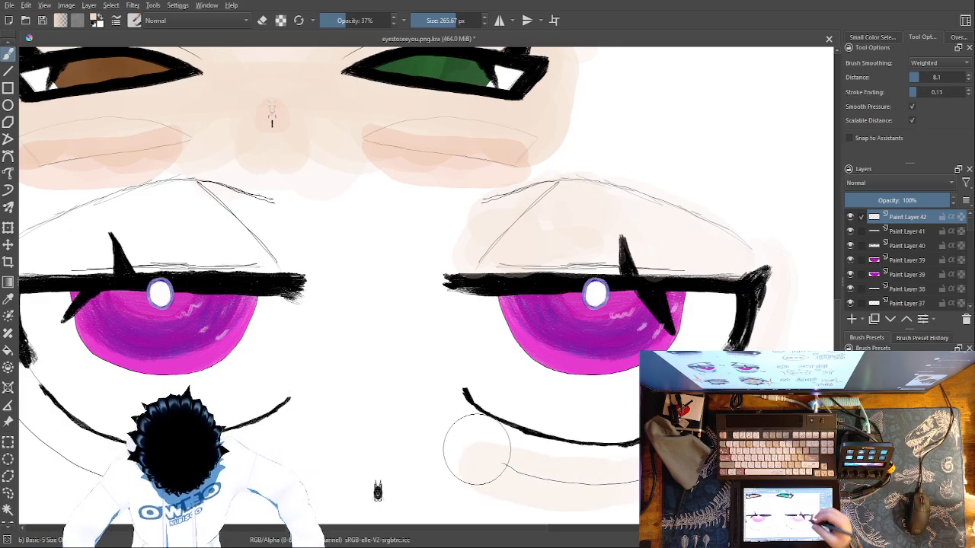
pyautogui.moveTo(789, 462); pyautogui.dragTo(820, 379)
pyautogui.scroll(-5, 408, 407)
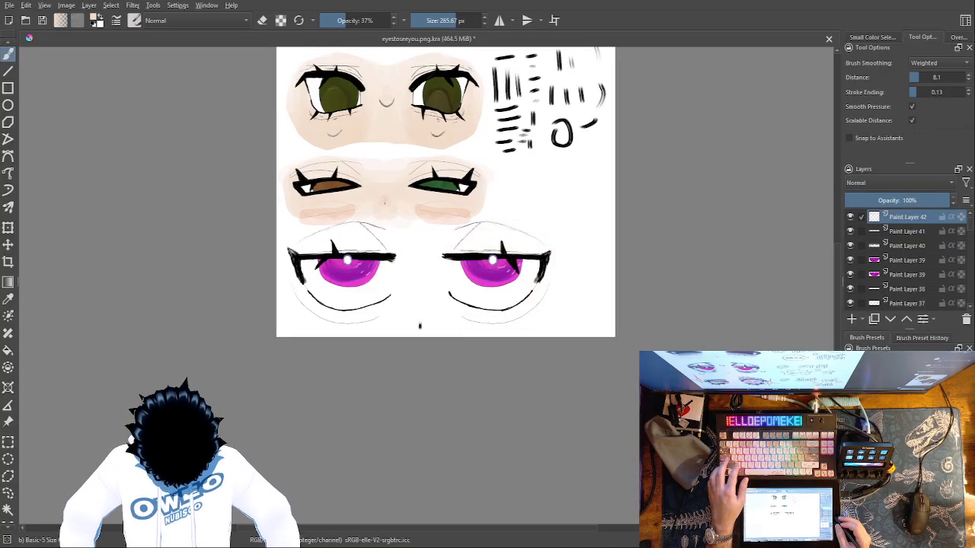
# Turn on horizontal mirroring for painting both magenta eyes at once
pyautogui.click(500, 21)
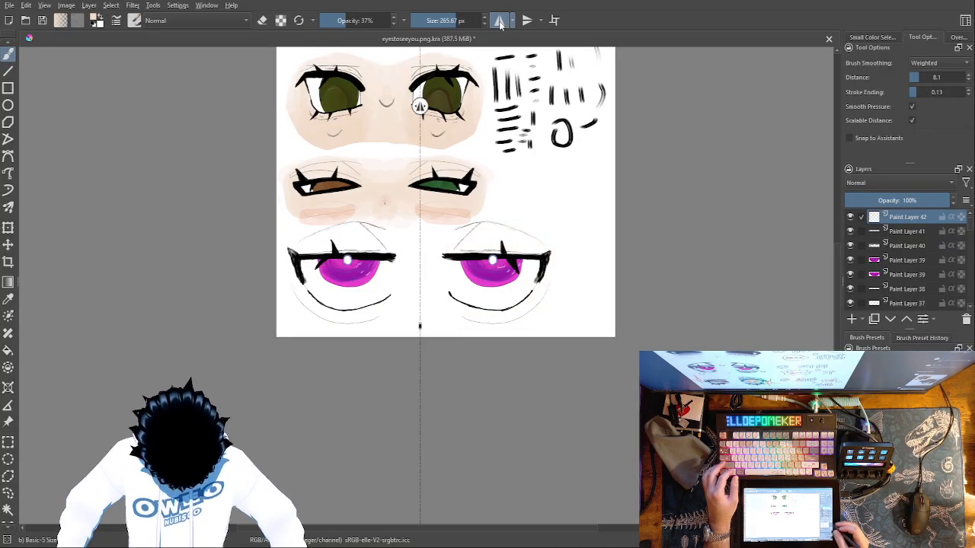
pyautogui.scroll(3, 420, 326)
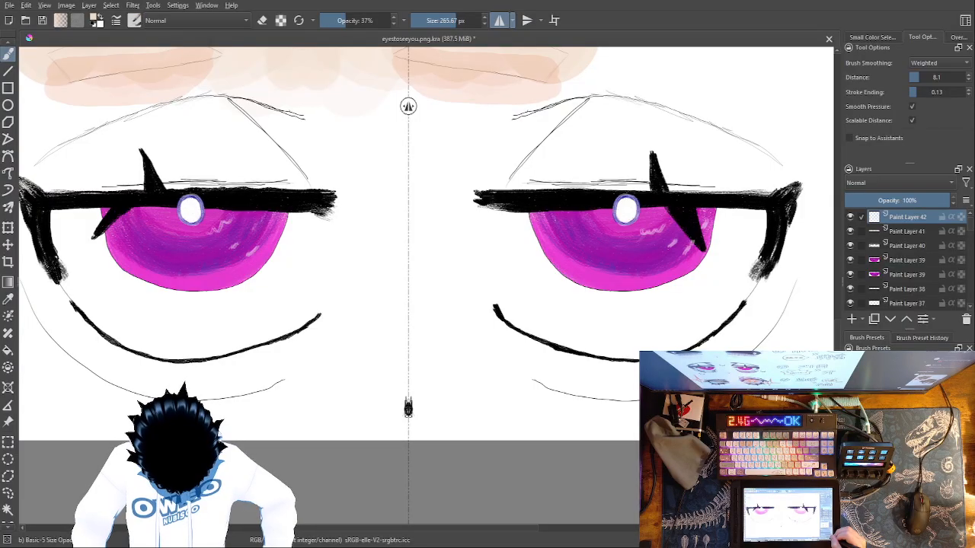
pyautogui.scroll(3, 427, 287)
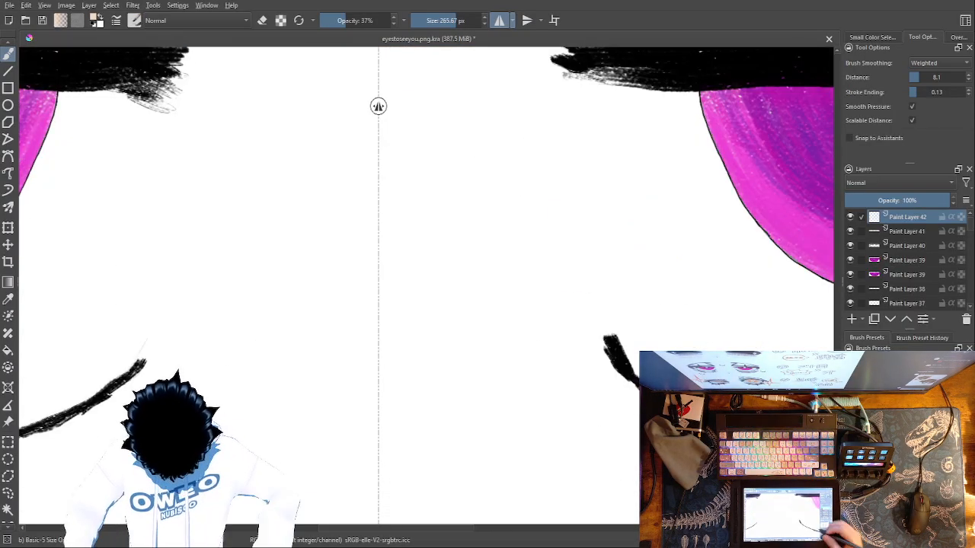
# Try mirrored peach strokes at 37% opacity from the inner ends of the upper lids down to the lower lids
pyautogui.moveTo(612, 384)
pyautogui.mouseDown()
pyautogui.moveTo(587, 315)
pyautogui.moveTo(564, 170)
pyautogui.moveTo(566, 76)
pyautogui.moveTo(567, 110)
pyautogui.mouseUp()
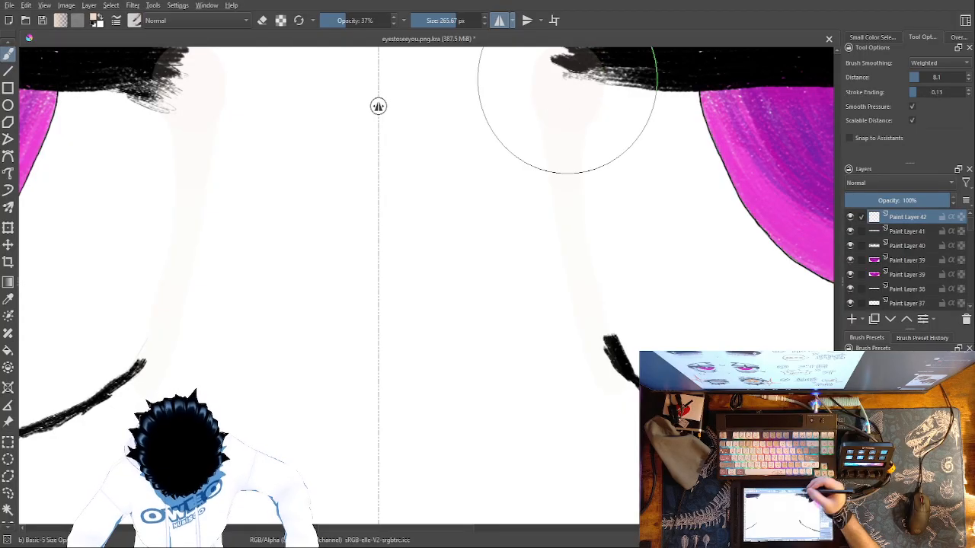
pyautogui.hotkey('ctrl', 'z')
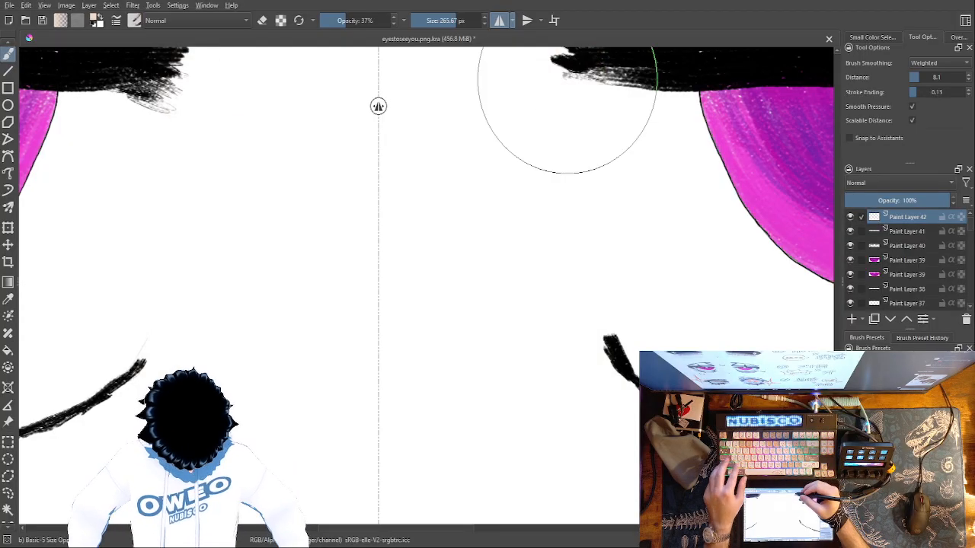
pyautogui.moveTo(568, 88)
pyautogui.mouseDown()
pyautogui.moveTo(561, 78)
pyautogui.moveTo(551, 146)
pyautogui.moveTo(574, 312)
pyautogui.moveTo(633, 448)
pyautogui.mouseUp()
pyautogui.keyDown('ctrl'); pyautogui.click(634, 432); pyautogui.keyUp('ctrl')
pyautogui.moveTo(615, 416)
pyautogui.mouseDown()
pyautogui.moveTo(637, 442)
pyautogui.moveTo(593, 384)
pyautogui.mouseUp()
pyautogui.moveTo(537, 87)
pyautogui.mouseDown()
pyautogui.moveTo(572, 337)
pyautogui.moveTo(621, 485)
pyautogui.mouseUp()
pyautogui.hotkey('ctrl', 'z')
pyautogui.hotkey('ctrl', 'z')
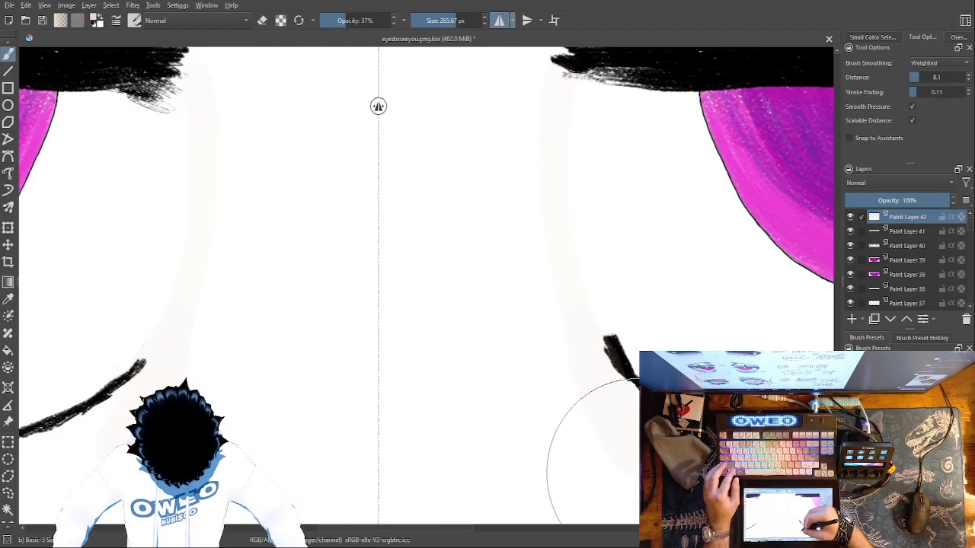
# Paint mirrored peach strokes at 37% opacity over the nose bridge between the magenta eyes
pyautogui.moveTo(627, 461)
pyautogui.mouseDown()
pyautogui.moveTo(562, 316)
pyautogui.moveTo(540, 216)
pyautogui.moveTo(540, 108)
pyautogui.mouseUp()
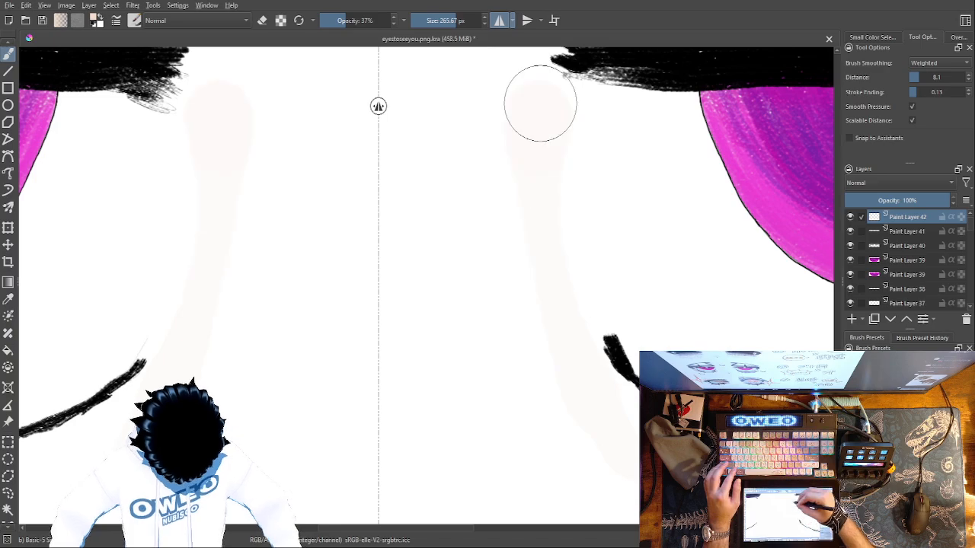
pyautogui.moveTo(450, 68)
pyautogui.mouseDown()
pyautogui.moveTo(468, 283)
pyautogui.moveTo(537, 479)
pyautogui.mouseUp()
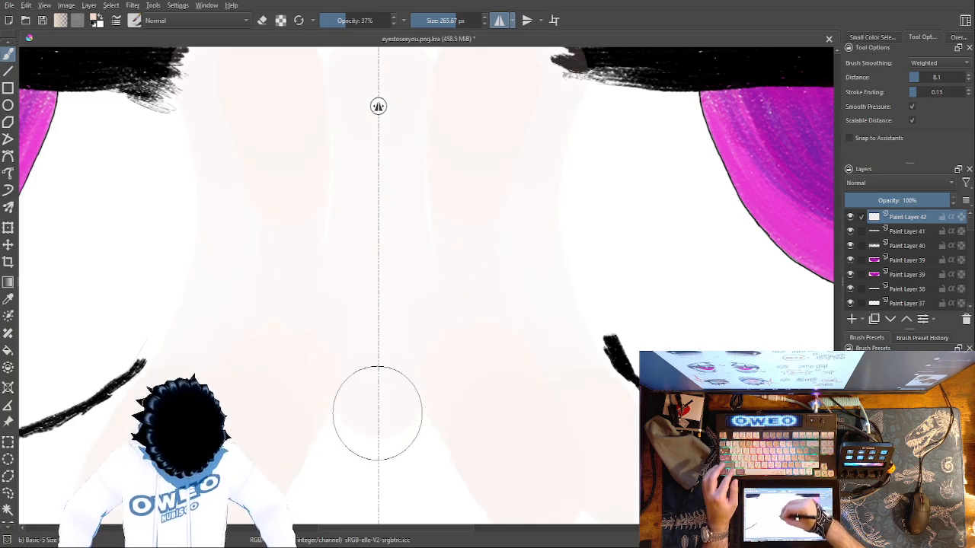
pyautogui.moveTo(581, 350)
pyautogui.mouseDown()
pyautogui.moveTo(518, 272)
pyautogui.moveTo(421, 194)
pyautogui.mouseUp()
pyautogui.moveTo(195, 326)
pyautogui.mouseDown()
pyautogui.moveTo(237, 403)
pyautogui.moveTo(354, 484)
pyautogui.mouseUp()
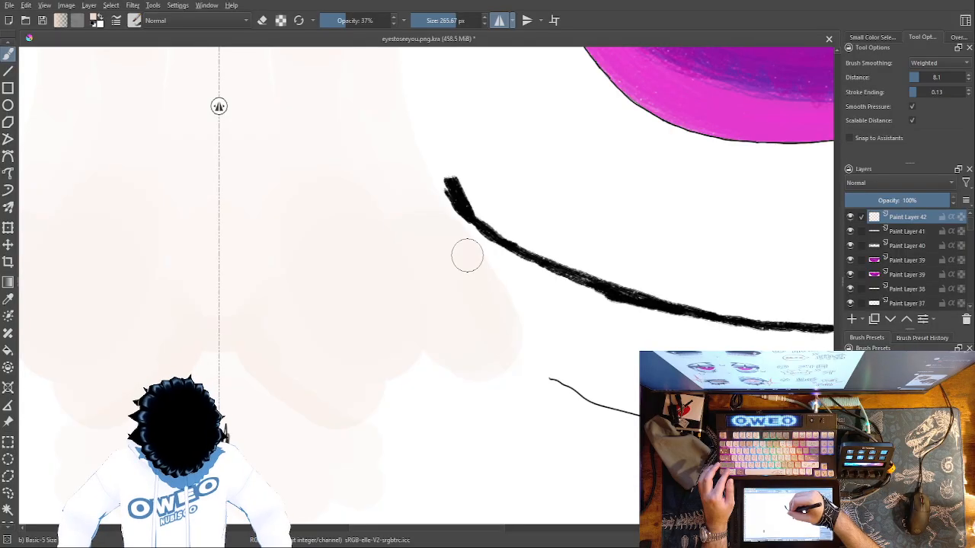
# Extend the faint peach skin tone along the area beneath the lower lid lines of the magenta eyes
pyautogui.moveTo(499, 270)
pyautogui.mouseDown()
pyautogui.moveTo(556, 319)
pyautogui.moveTo(502, 266)
pyautogui.moveTo(520, 287)
pyautogui.mouseUp()
pyautogui.moveTo(489, 254); pyautogui.dragTo(592, 342)
pyautogui.moveTo(513, 272); pyautogui.dragTo(632, 405)
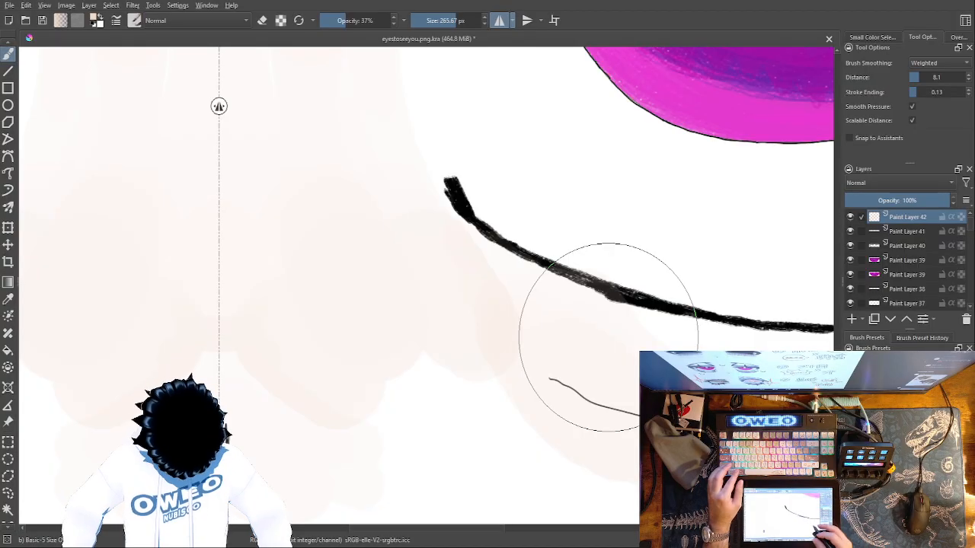
pyautogui.moveTo(745, 457); pyautogui.dragTo(434, 442)
pyautogui.moveTo(799, 230)
pyautogui.mouseDown()
pyautogui.moveTo(788, 260)
pyautogui.moveTo(805, 189)
pyautogui.moveTo(769, 244)
pyautogui.moveTo(641, 339)
pyautogui.moveTo(507, 386)
pyautogui.moveTo(425, 388)
pyautogui.moveTo(326, 330)
pyautogui.mouseUp()
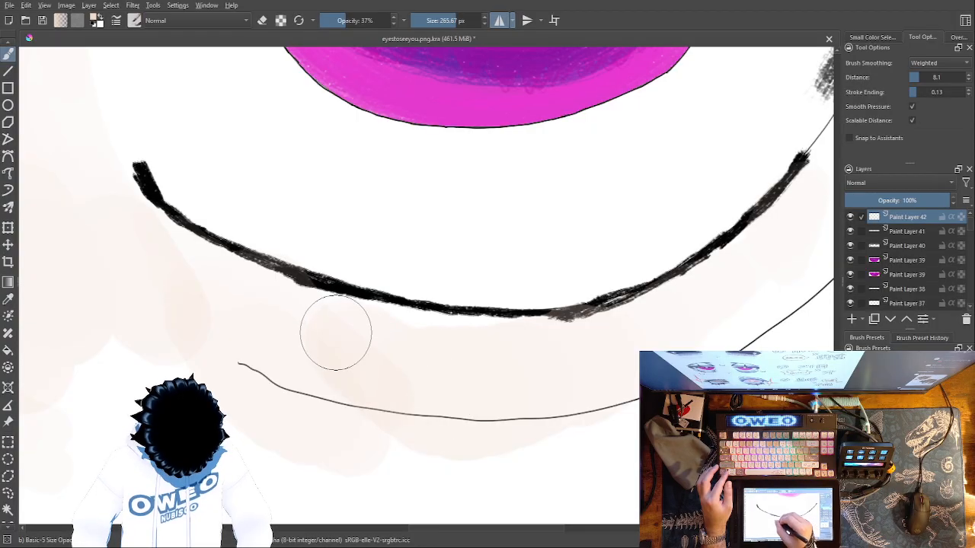
pyautogui.moveTo(685, 335)
pyautogui.mouseDown()
pyautogui.moveTo(420, 446)
pyautogui.moveTo(590, 429)
pyautogui.moveTo(381, 387)
pyautogui.moveTo(315, 418)
pyautogui.moveTo(198, 411)
pyautogui.moveTo(609, 420)
pyautogui.mouseUp()
pyautogui.moveTo(742, 428)
pyautogui.mouseDown()
pyautogui.moveTo(463, 505)
pyautogui.moveTo(404, 537)
pyautogui.mouseUp()
# Brush faint peach skin tone around the outer corners and lashes of the magenta eyes
pyautogui.moveTo(607, 197)
pyautogui.mouseDown()
pyautogui.moveTo(612, 165)
pyautogui.moveTo(522, 230)
pyautogui.moveTo(490, 286)
pyautogui.moveTo(495, 267)
pyautogui.moveTo(594, 205)
pyautogui.moveTo(618, 170)
pyautogui.moveTo(388, 468)
pyautogui.moveTo(637, 96)
pyautogui.moveTo(618, 69)
pyautogui.moveTo(598, 162)
pyautogui.moveTo(607, 176)
pyautogui.mouseUp()
pyautogui.press('space')
pyautogui.moveTo(664, 191); pyautogui.dragTo(578, 454)
pyautogui.moveTo(534, 374)
pyautogui.mouseDown()
pyautogui.moveTo(540, 235)
pyautogui.moveTo(505, 322)
pyautogui.moveTo(543, 218)
pyautogui.moveTo(583, 338)
pyautogui.moveTo(564, 141)
pyautogui.moveTo(813, 232)
pyautogui.mouseUp()
pyautogui.press('space')
pyautogui.moveTo(757, 255)
pyautogui.mouseDown()
pyautogui.moveTo(753, 279)
pyautogui.moveTo(746, 272)
pyautogui.mouseUp()
# Raise the brush opacity to 100%, test a stroke near the outer lash and undo it
pyautogui.rightClick(755, 228)
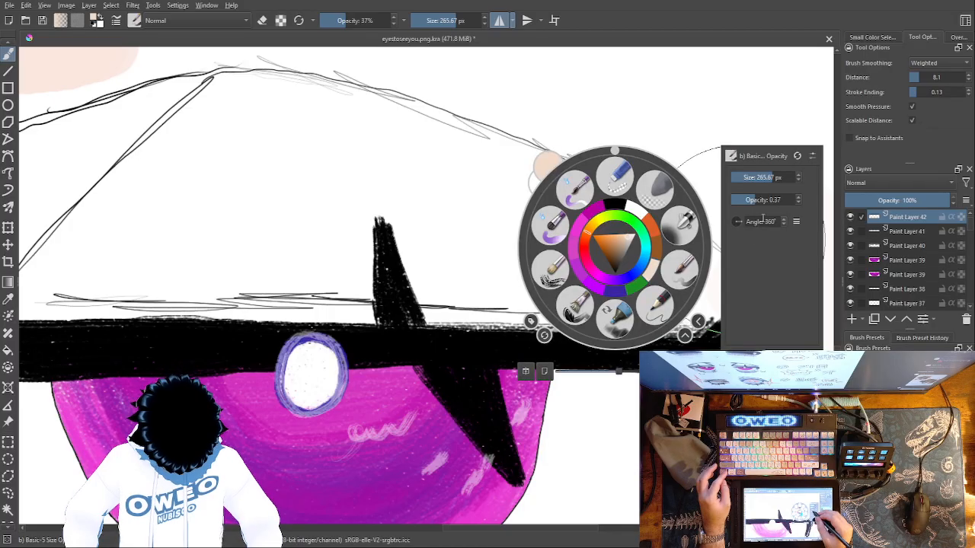
pyautogui.moveTo(764, 200); pyautogui.dragTo(806, 195)
pyautogui.click(727, 114)
pyautogui.moveTo(762, 253)
pyautogui.mouseDown()
pyautogui.moveTo(745, 259)
pyautogui.moveTo(747, 248)
pyautogui.mouseUp()
pyautogui.hotkey('ctrl', 'z')
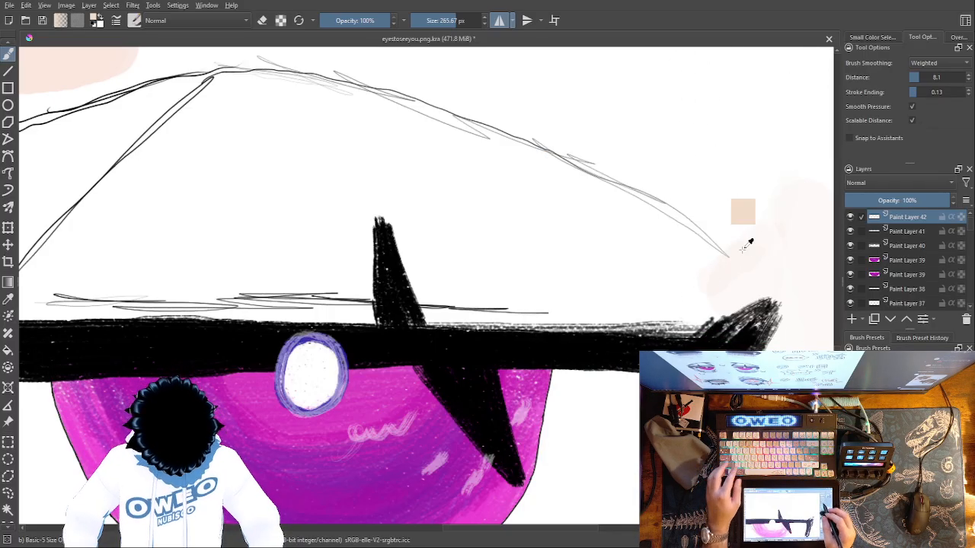
# Undo the faint skin-tone strokes painted around the magenta eyes
pyautogui.moveTo(733, 440)
pyautogui.mouseDown()
pyautogui.moveTo(820, 221)
pyautogui.moveTo(870, 150)
pyautogui.mouseUp()
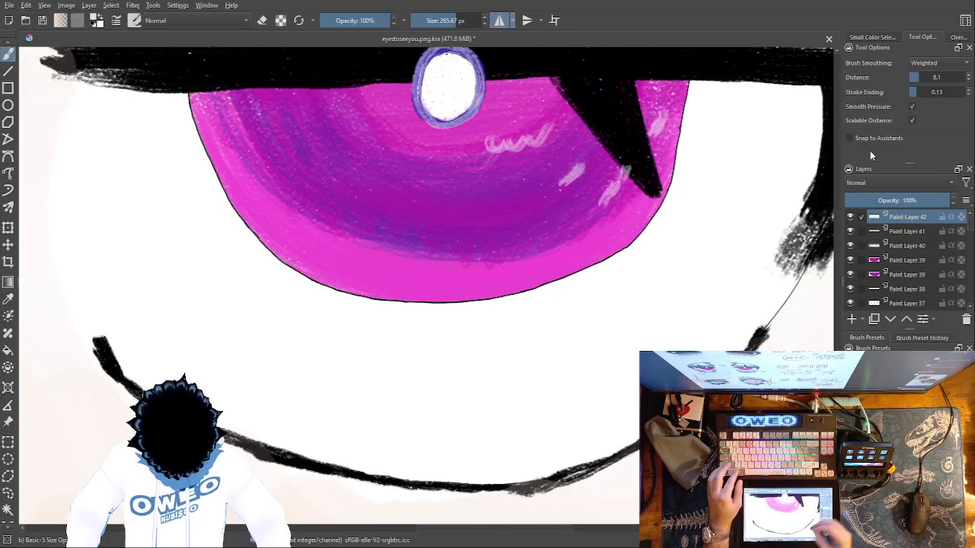
pyautogui.moveTo(690, 290); pyautogui.dragTo(845, 176)
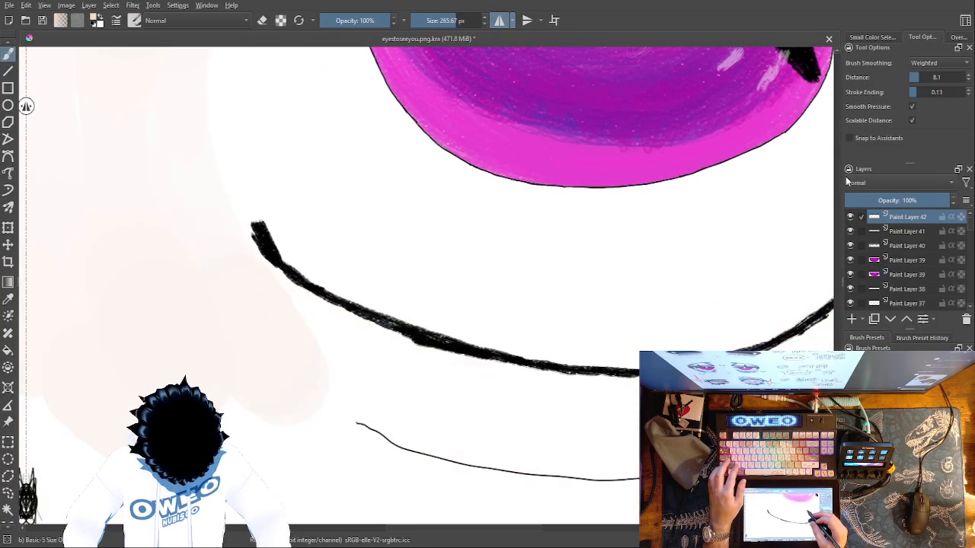
pyautogui.hotkey('ctrl', 'z')
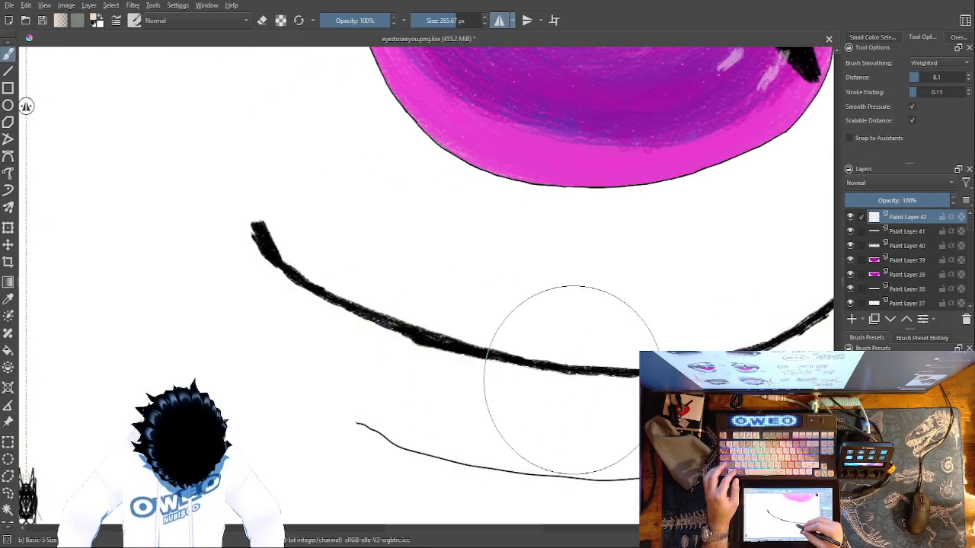
# Try a mirrored peach stroke at 100% opacity along the inner eye corners and undo it
pyautogui.moveTo(582, 383); pyautogui.dragTo(708, 422)
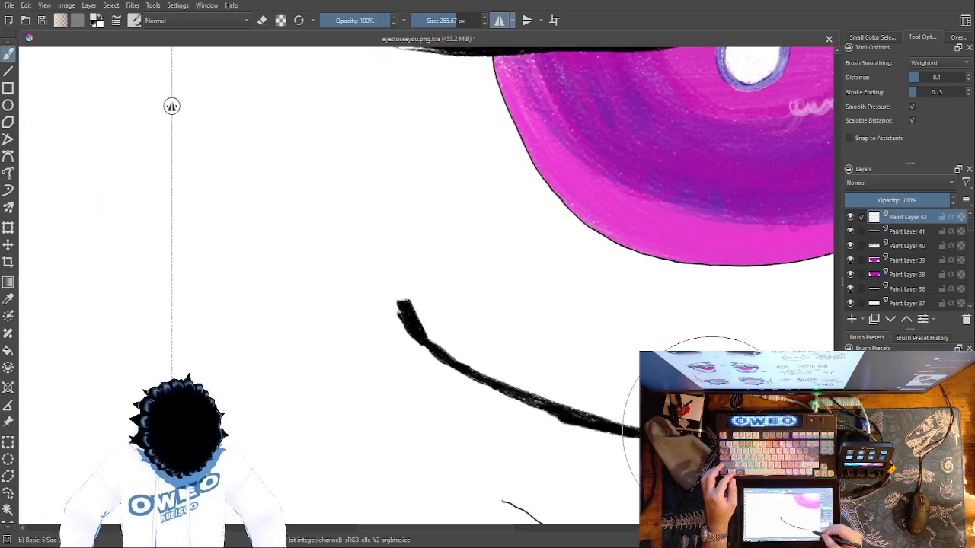
pyautogui.moveTo(573, 381); pyautogui.dragTo(613, 425)
pyautogui.moveTo(469, 177)
pyautogui.mouseDown()
pyautogui.moveTo(469, 298)
pyautogui.moveTo(489, 407)
pyautogui.moveTo(518, 476)
pyautogui.mouseUp()
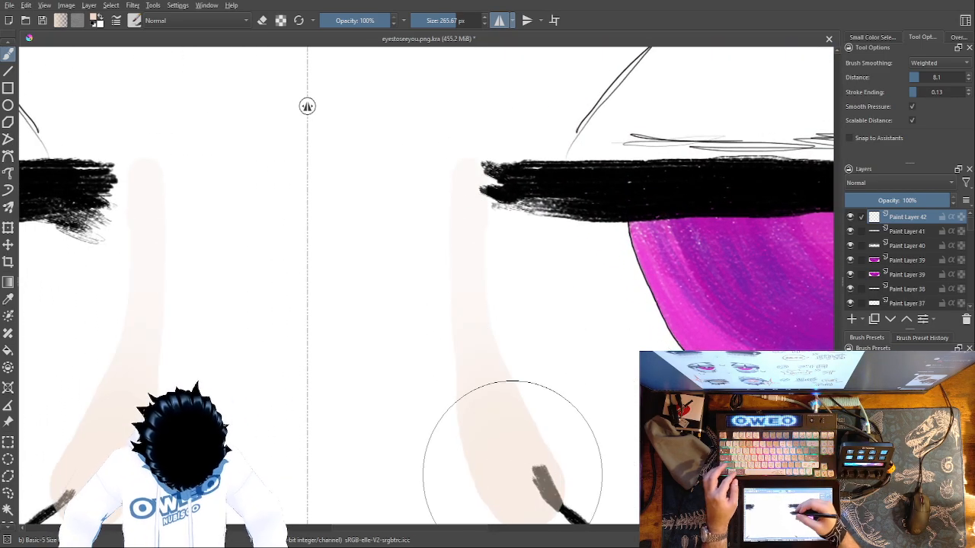
pyautogui.hotkey('ctrl', 'z')
# Paint mirrored peach skin at 100% opacity over the nose bridge and inner eye corners down past the lower lids
pyautogui.moveTo(535, 509)
pyautogui.mouseDown()
pyautogui.moveTo(471, 345)
pyautogui.moveTo(472, 163)
pyautogui.moveTo(432, 357)
pyautogui.moveTo(421, 350)
pyautogui.moveTo(421, 162)
pyautogui.moveTo(363, 398)
pyautogui.moveTo(311, 337)
pyautogui.moveTo(318, 106)
pyautogui.moveTo(302, 143)
pyautogui.mouseUp()
pyautogui.moveTo(368, 353); pyautogui.dragTo(377, 116)
pyautogui.moveTo(333, 195)
pyautogui.mouseDown()
pyautogui.moveTo(315, 214)
pyautogui.moveTo(300, 201)
pyautogui.moveTo(315, 404)
pyautogui.mouseUp()
pyautogui.moveTo(382, 251); pyautogui.dragTo(438, 384)
pyautogui.moveTo(363, 166)
pyautogui.mouseDown()
pyautogui.moveTo(378, 366)
pyautogui.moveTo(396, 459)
pyautogui.mouseUp()
pyautogui.moveTo(341, 186); pyautogui.dragTo(403, 509)
pyautogui.moveTo(366, 368); pyautogui.dragTo(454, 470)
pyautogui.moveTo(421, 206)
pyautogui.mouseDown()
pyautogui.moveTo(484, 381)
pyautogui.moveTo(548, 413)
pyautogui.moveTo(471, 240)
pyautogui.moveTo(595, 399)
pyautogui.moveTo(533, 276)
pyautogui.mouseUp()
pyautogui.moveTo(581, 318)
pyautogui.mouseDown()
pyautogui.moveTo(590, 316)
pyautogui.moveTo(551, 287)
pyautogui.moveTo(661, 347)
pyautogui.moveTo(664, 431)
pyautogui.mouseUp()
pyautogui.moveTo(495, 250)
pyautogui.mouseDown()
pyautogui.moveTo(586, 372)
pyautogui.moveTo(691, 457)
pyautogui.moveTo(636, 481)
pyautogui.moveTo(289, 399)
pyautogui.mouseUp()
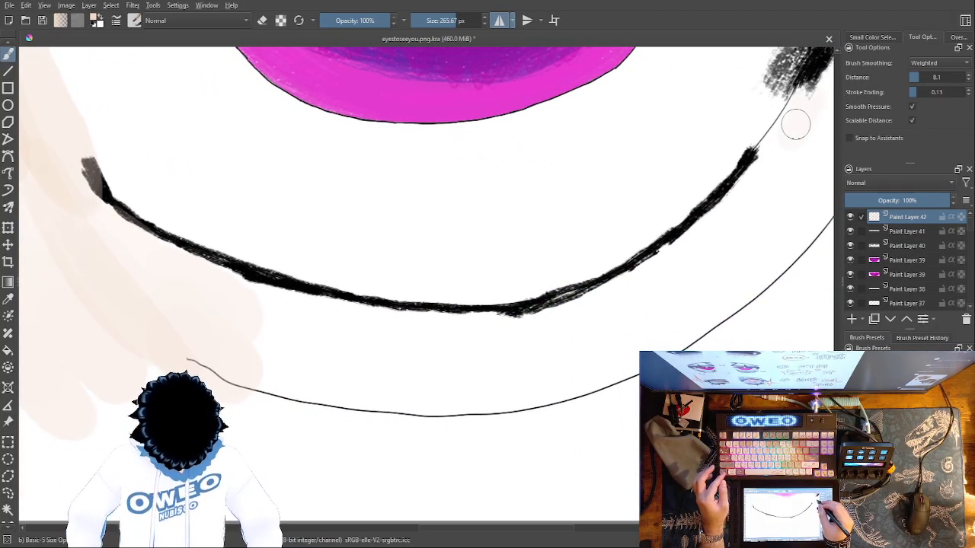
# Build up a layered peach skin band beneath the lower lid lines, extending towards the outer eye corners
pyautogui.moveTo(583, 328)
pyautogui.mouseDown()
pyautogui.moveTo(449, 363)
pyautogui.moveTo(305, 354)
pyautogui.moveTo(198, 322)
pyautogui.mouseUp()
pyautogui.moveTo(609, 315)
pyautogui.mouseDown()
pyautogui.moveTo(511, 332)
pyautogui.moveTo(379, 332)
pyautogui.moveTo(265, 305)
pyautogui.mouseUp()
pyautogui.moveTo(233, 348)
pyautogui.mouseDown()
pyautogui.moveTo(320, 397)
pyautogui.moveTo(456, 407)
pyautogui.moveTo(647, 335)
pyautogui.mouseUp()
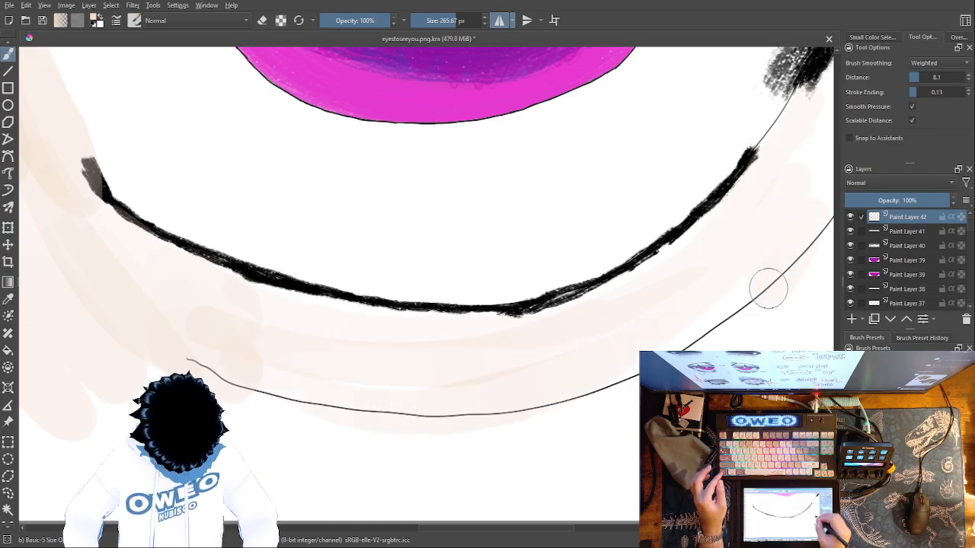
pyautogui.moveTo(621, 381)
pyautogui.mouseDown()
pyautogui.moveTo(362, 413)
pyautogui.moveTo(151, 348)
pyautogui.moveTo(351, 409)
pyautogui.moveTo(724, 298)
pyautogui.moveTo(796, 149)
pyautogui.mouseUp()
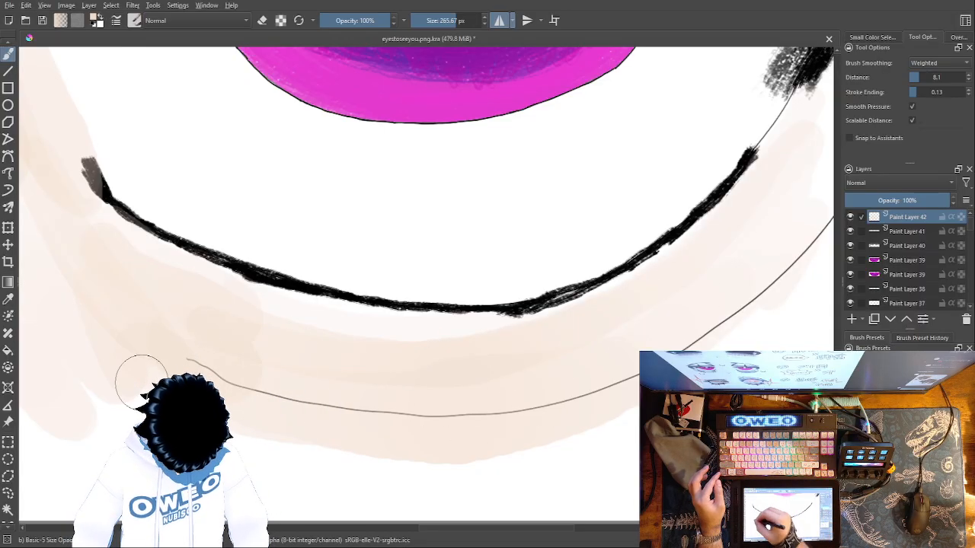
pyautogui.moveTo(728, 356)
pyautogui.mouseDown()
pyautogui.moveTo(647, 415)
pyautogui.moveTo(417, 541)
pyautogui.mouseUp()
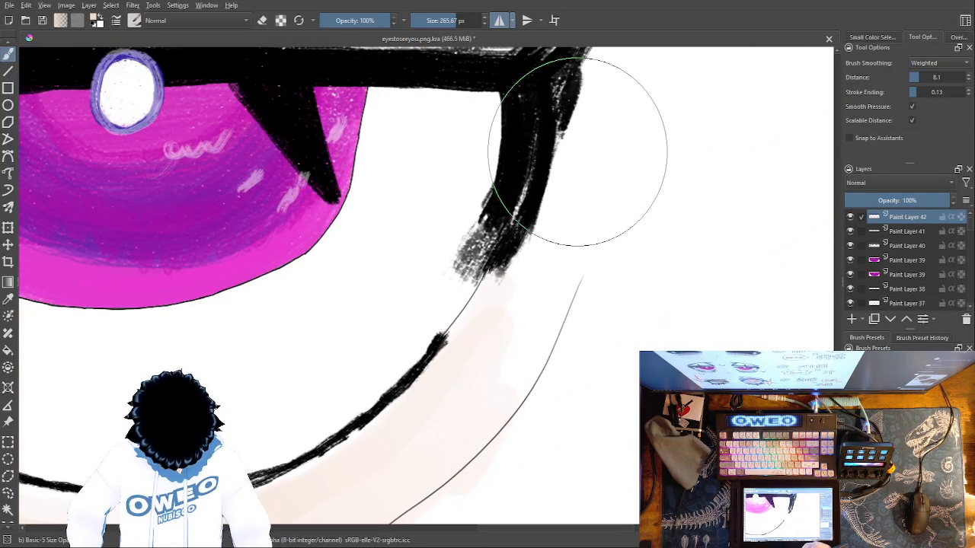
# Paint mirrored peach skin beside the outer eye corners, then try a stroke above the upper lash line and undo it
pyautogui.moveTo(581, 132)
pyautogui.mouseDown()
pyautogui.moveTo(557, 220)
pyautogui.moveTo(478, 315)
pyautogui.moveTo(558, 237)
pyautogui.moveTo(518, 331)
pyautogui.moveTo(517, 371)
pyautogui.moveTo(603, 226)
pyautogui.moveTo(582, 251)
pyautogui.moveTo(594, 123)
pyautogui.moveTo(620, 65)
pyautogui.mouseUp()
pyautogui.moveTo(620, 215); pyautogui.dragTo(583, 517)
pyautogui.moveTo(559, 286)
pyautogui.mouseDown()
pyautogui.moveTo(462, 312)
pyautogui.moveTo(211, 306)
pyautogui.moveTo(165, 191)
pyautogui.moveTo(150, 190)
pyautogui.moveTo(126, 269)
pyautogui.moveTo(125, 325)
pyautogui.moveTo(132, 263)
pyautogui.moveTo(144, 295)
pyautogui.mouseUp()
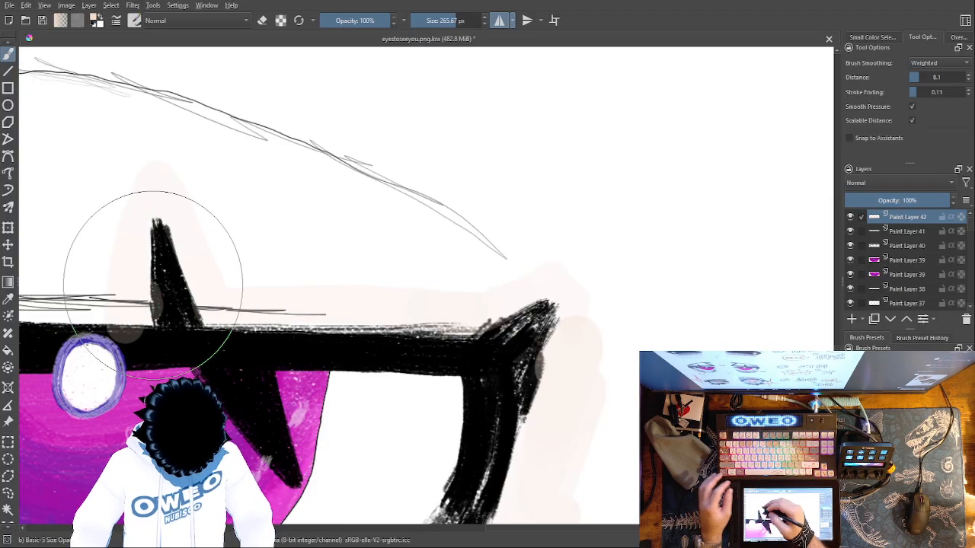
pyautogui.hotkey('ctrl', 'z')
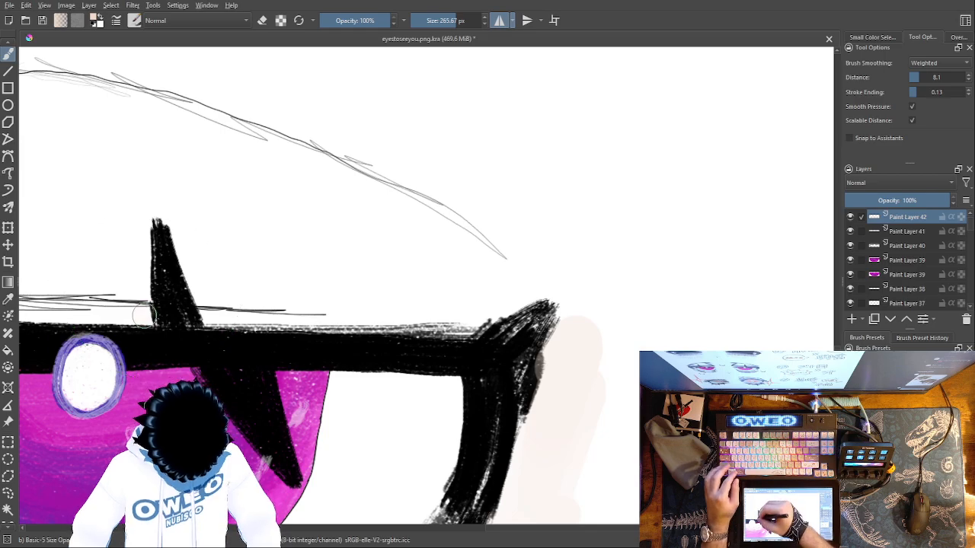
# Paint a mirrored peach band above the upper lash lines, around the lash spikes and in towards the nose bridge
pyautogui.moveTo(142, 312)
pyautogui.mouseDown()
pyautogui.moveTo(132, 222)
pyautogui.moveTo(137, 269)
pyautogui.moveTo(147, 188)
pyautogui.moveTo(180, 211)
pyautogui.moveTo(212, 266)
pyautogui.moveTo(218, 284)
pyautogui.moveTo(204, 260)
pyautogui.moveTo(219, 307)
pyautogui.moveTo(433, 307)
pyautogui.moveTo(564, 279)
pyautogui.moveTo(580, 289)
pyautogui.moveTo(576, 327)
pyautogui.moveTo(576, 314)
pyautogui.moveTo(589, 342)
pyautogui.moveTo(568, 312)
pyautogui.moveTo(570, 333)
pyautogui.moveTo(571, 309)
pyautogui.moveTo(582, 323)
pyautogui.moveTo(577, 271)
pyautogui.moveTo(594, 319)
pyautogui.mouseUp()
pyautogui.moveTo(547, 345)
pyautogui.mouseDown()
pyautogui.moveTo(568, 332)
pyautogui.moveTo(815, 363)
pyautogui.mouseUp()
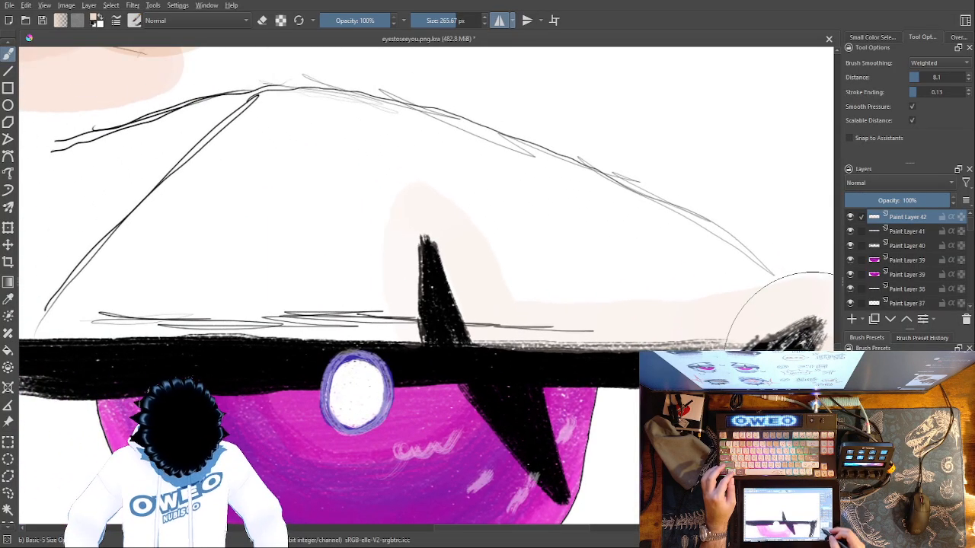
pyautogui.moveTo(767, 259)
pyautogui.mouseDown()
pyautogui.moveTo(734, 260)
pyautogui.moveTo(590, 288)
pyautogui.moveTo(556, 245)
pyautogui.moveTo(551, 187)
pyautogui.moveTo(551, 263)
pyautogui.mouseUp()
pyautogui.moveTo(617, 179)
pyautogui.mouseDown()
pyautogui.moveTo(448, 130)
pyautogui.moveTo(387, 292)
pyautogui.moveTo(545, 290)
pyautogui.moveTo(649, 315)
pyautogui.mouseUp()
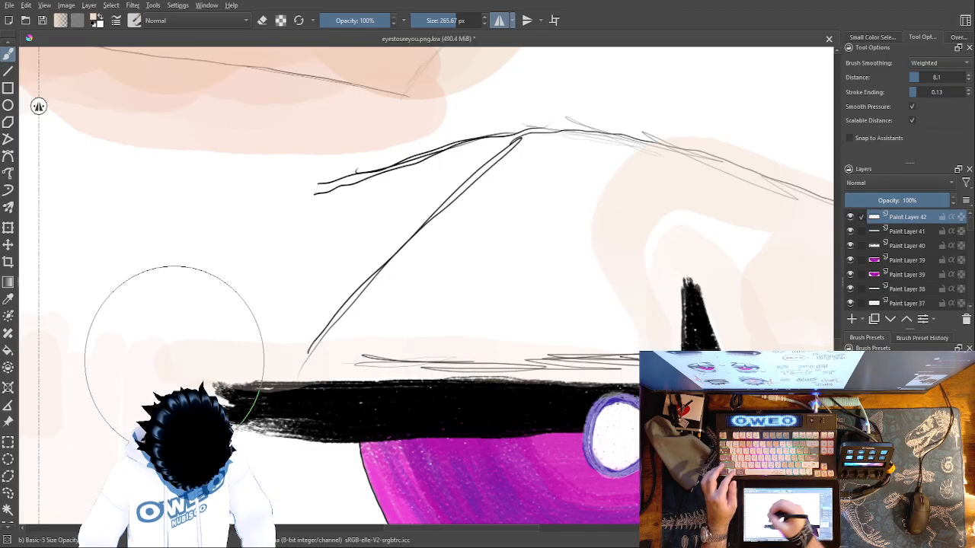
# Fill the upper lids and the area around the crease lines with mirrored peach, sloping down to the nose bridge
pyautogui.moveTo(427, 244)
pyautogui.mouseDown()
pyautogui.moveTo(580, 122)
pyautogui.moveTo(632, 131)
pyautogui.mouseUp()
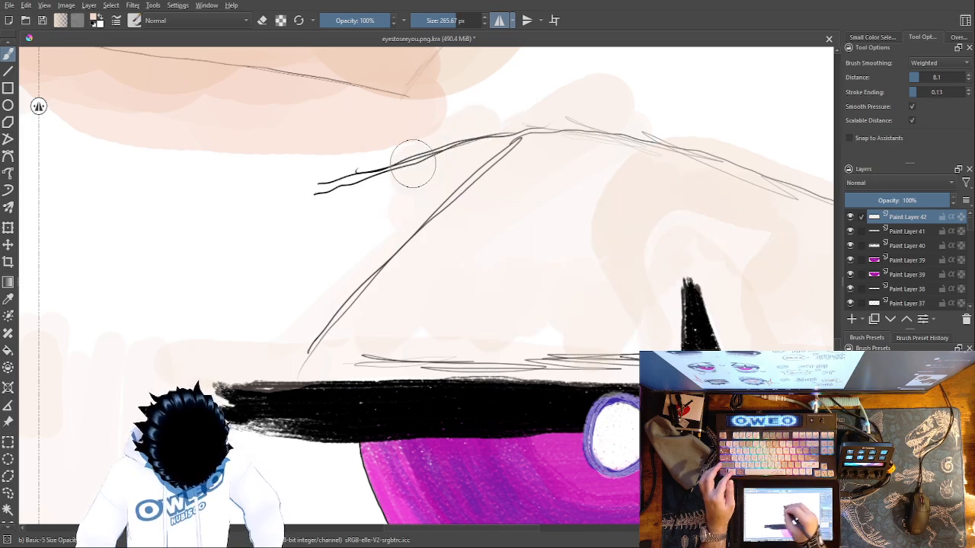
pyautogui.moveTo(308, 218)
pyautogui.mouseDown()
pyautogui.moveTo(321, 300)
pyautogui.moveTo(352, 277)
pyautogui.moveTo(342, 279)
pyautogui.moveTo(329, 227)
pyautogui.moveTo(352, 189)
pyautogui.moveTo(245, 267)
pyautogui.moveTo(145, 307)
pyautogui.moveTo(274, 206)
pyautogui.mouseUp()
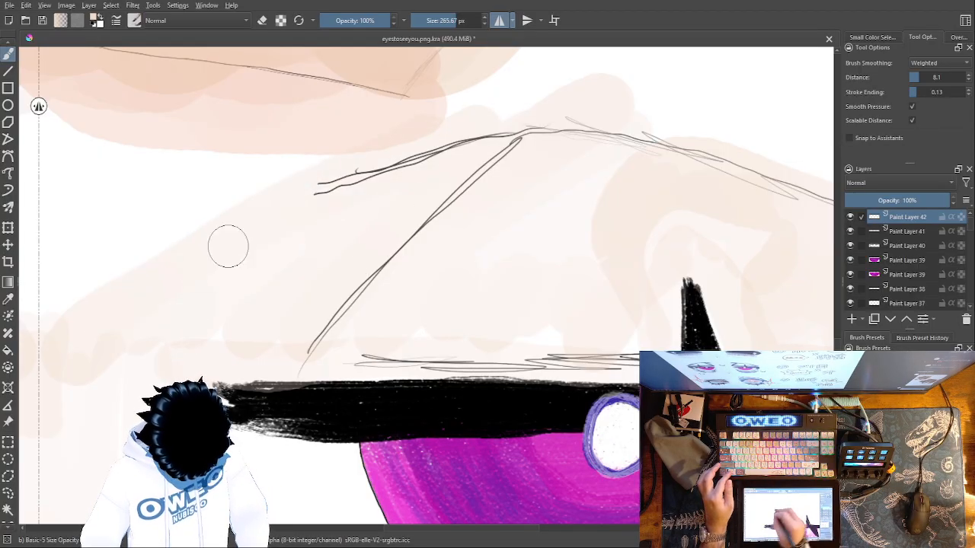
pyautogui.moveTo(450, 148)
pyautogui.mouseDown()
pyautogui.moveTo(496, 102)
pyautogui.moveTo(735, 150)
pyautogui.mouseUp()
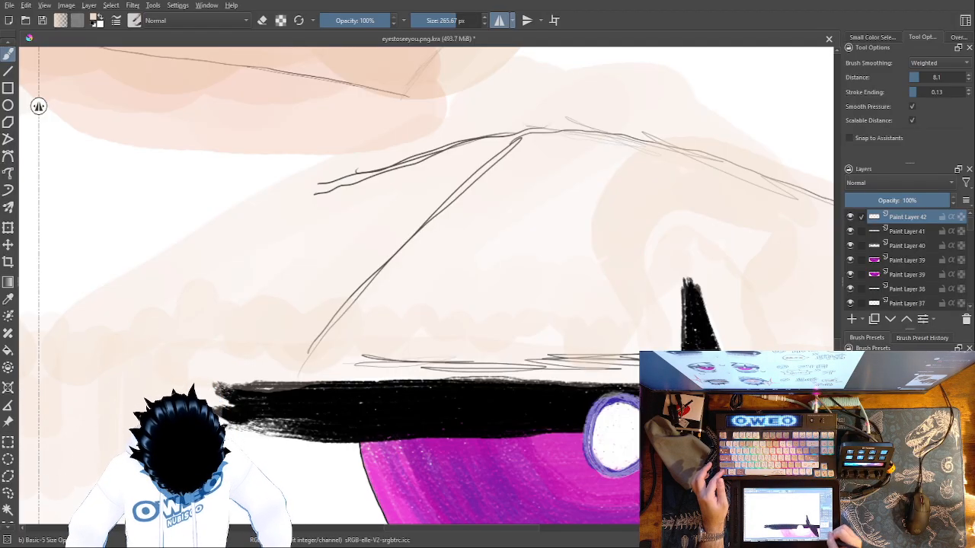
# Layer more peach over the upper lids and widen the skin around the outer corners and beneath both magenta eyes
pyautogui.hotkey('ctrl', '-')
pyautogui.hotkey('ctrl', '-')
pyautogui.hotkey('ctrl', '-')
pyautogui.hotkey('ctrl', '-')
pyautogui.hotkey('ctrl', '-')
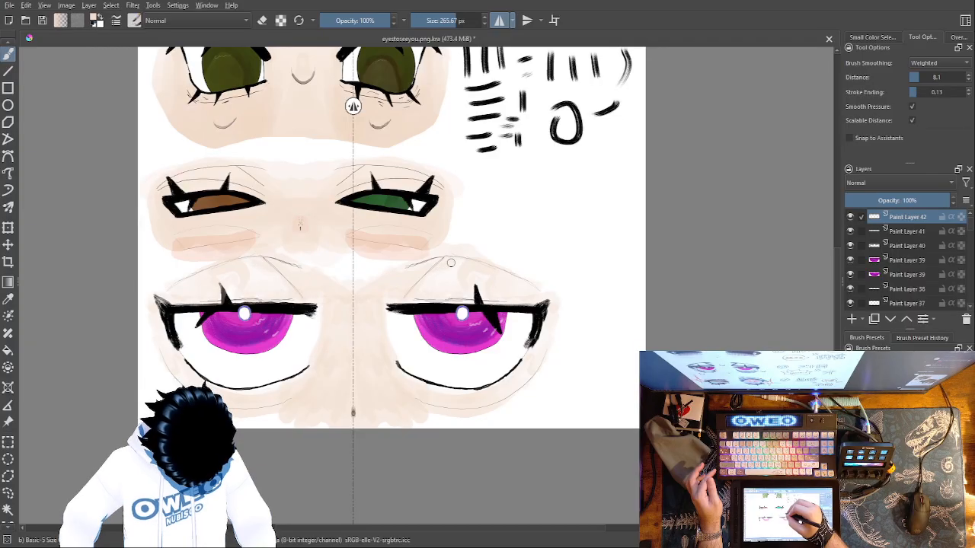
pyautogui.moveTo(459, 268); pyautogui.dragTo(436, 280)
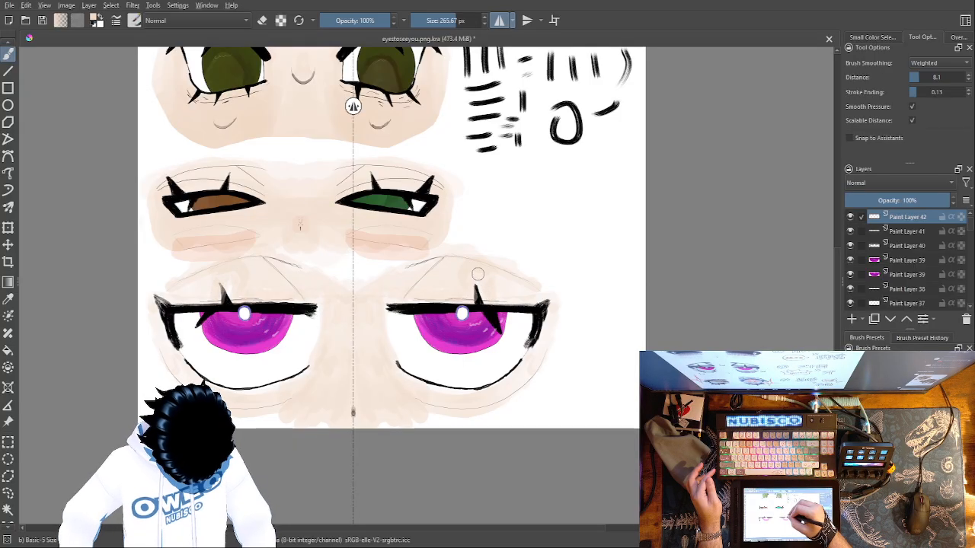
pyautogui.moveTo(544, 287)
pyautogui.mouseDown()
pyautogui.moveTo(555, 290)
pyautogui.moveTo(515, 266)
pyautogui.moveTo(540, 277)
pyautogui.moveTo(557, 322)
pyautogui.moveTo(543, 363)
pyautogui.moveTo(507, 398)
pyautogui.moveTo(447, 411)
pyautogui.mouseUp()
pyautogui.moveTo(521, 397)
pyautogui.mouseDown()
pyautogui.moveTo(571, 308)
pyautogui.moveTo(560, 351)
pyautogui.moveTo(552, 350)
pyautogui.moveTo(557, 317)
pyautogui.moveTo(516, 381)
pyautogui.moveTo(422, 395)
pyautogui.mouseUp()
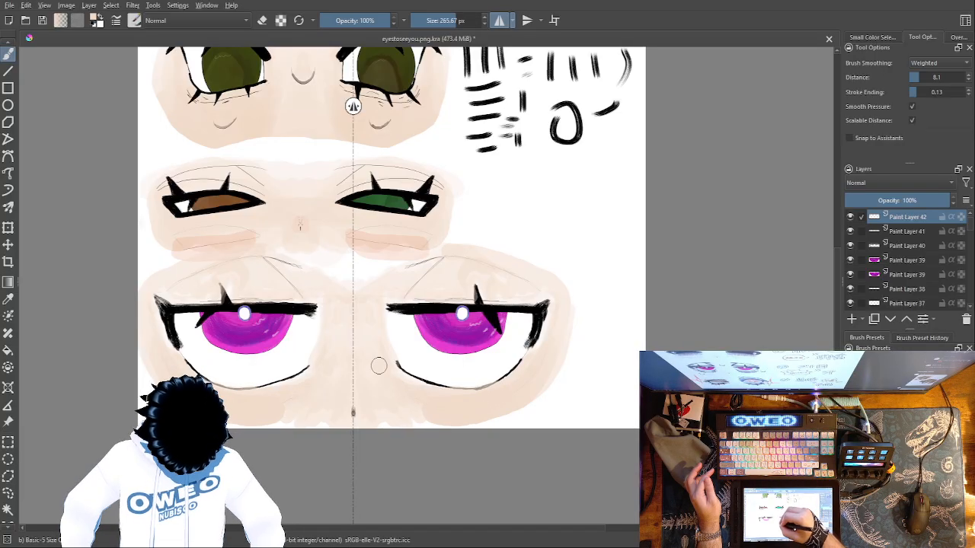
# Even out the peach on the nose bridge and extend the skin patch's lower, outer and upper edges
pyautogui.moveTo(383, 356); pyautogui.dragTo(407, 391)
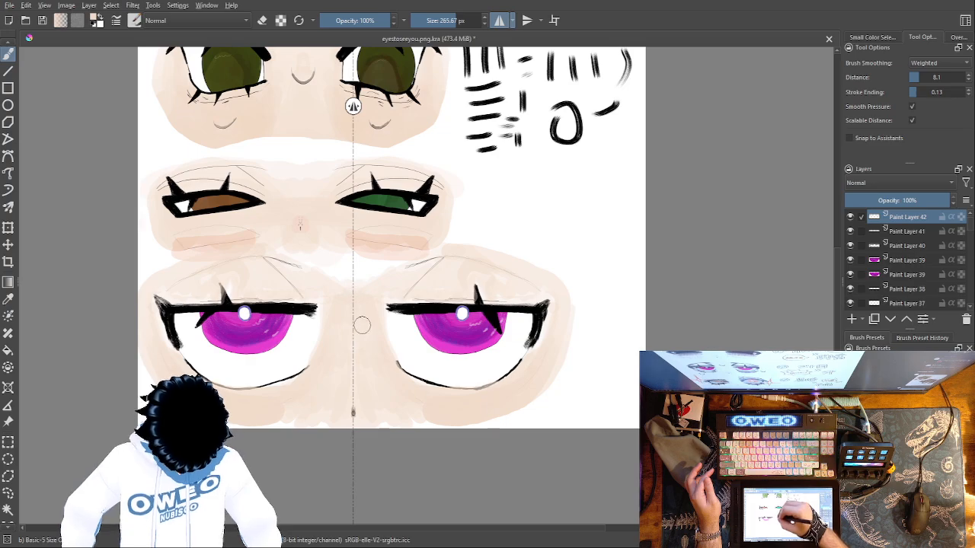
pyautogui.moveTo(398, 413); pyautogui.dragTo(425, 424)
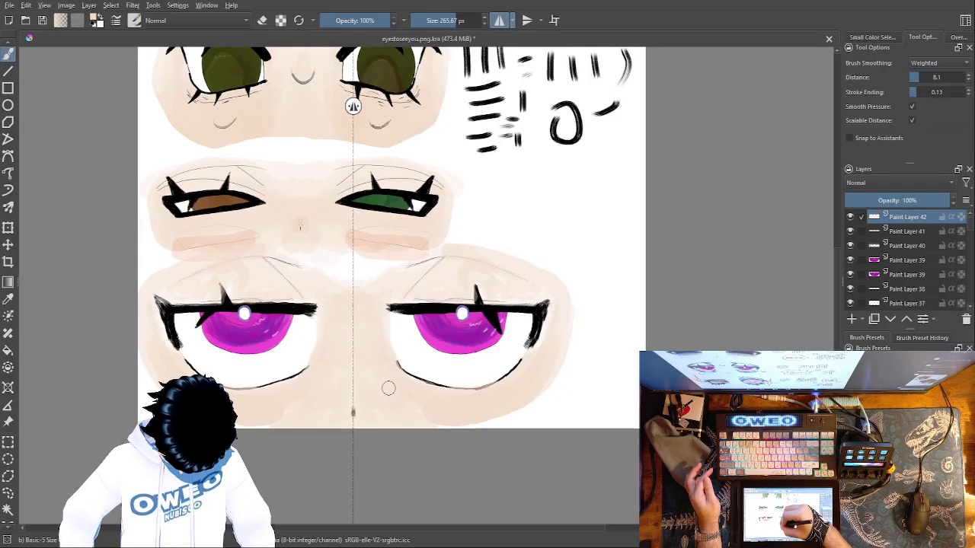
pyautogui.moveTo(445, 419)
pyautogui.mouseDown()
pyautogui.moveTo(538, 399)
pyautogui.moveTo(570, 347)
pyautogui.mouseUp()
pyautogui.moveTo(565, 278); pyautogui.dragTo(529, 253)
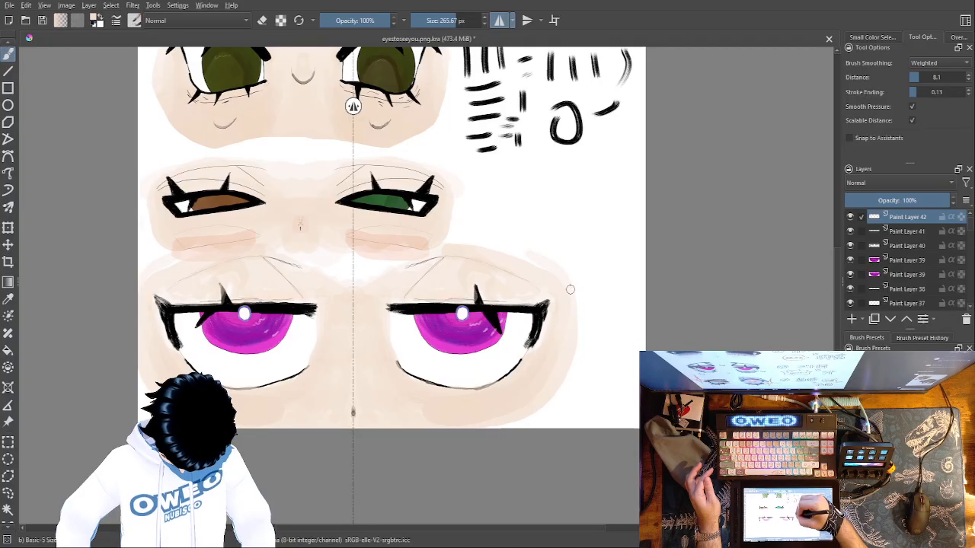
pyautogui.moveTo(436, 251); pyautogui.dragTo(353, 286)
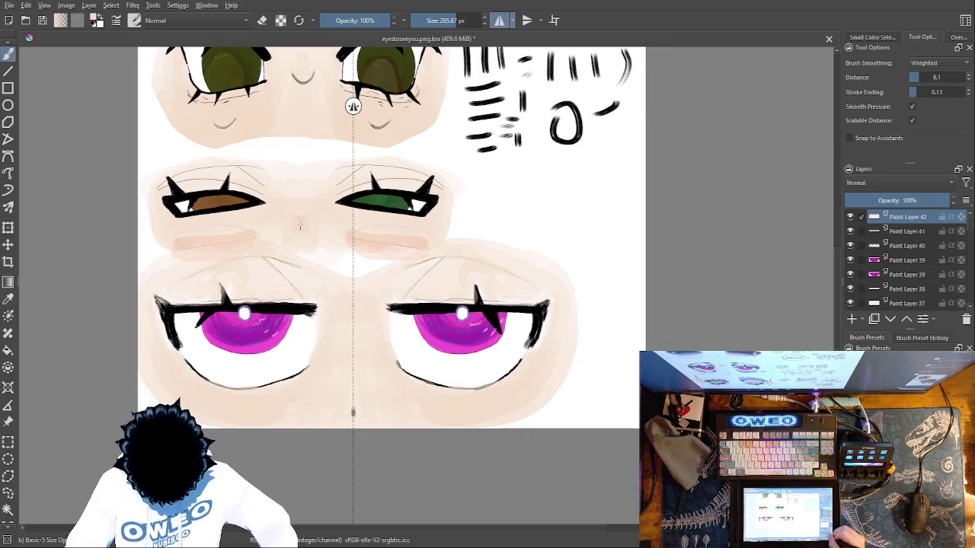
# Add a new paint layer above the skin layer and set the brush colour to black
pyautogui.hotkey('ctrl', '-')
pyautogui.hotkey('ctrl', '-')
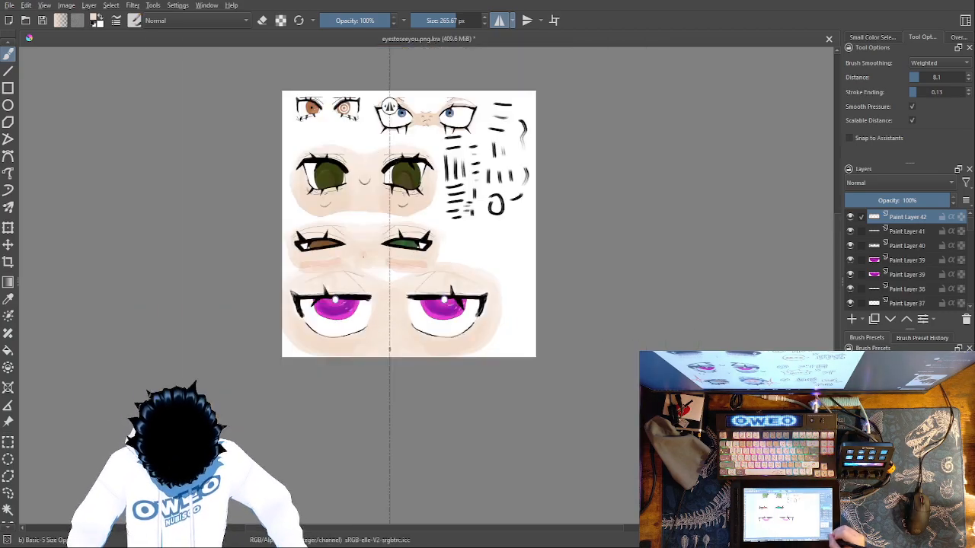
pyautogui.hotkey('ctrl', '+')
pyautogui.hotkey('ctrl', '+')
pyautogui.hotkey('ctrl', '+')
pyautogui.hotkey('ctrl', '+')
pyautogui.hotkey('ctrl', '+')
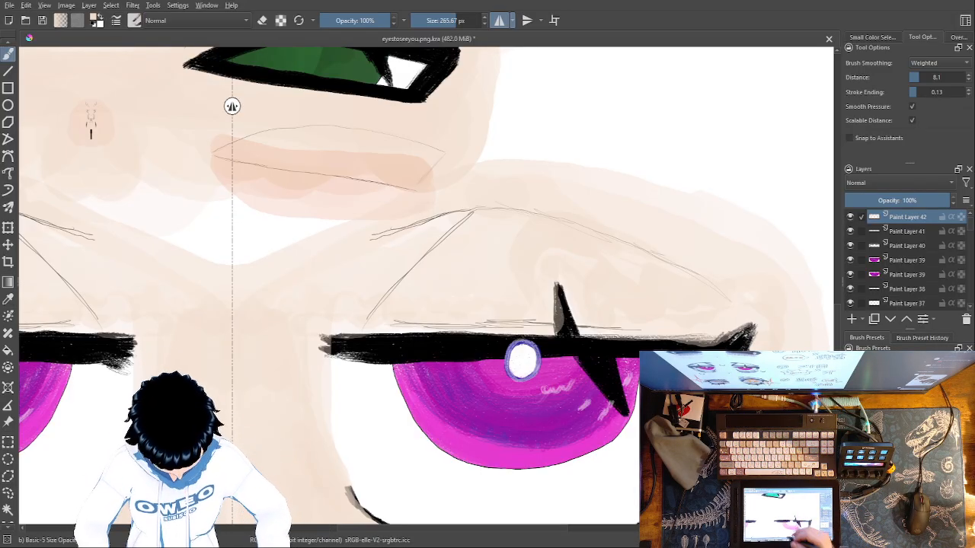
pyautogui.moveTo(660, 353); pyautogui.dragTo(775, 272)
pyautogui.moveTo(580, 399); pyautogui.dragTo(737, 319)
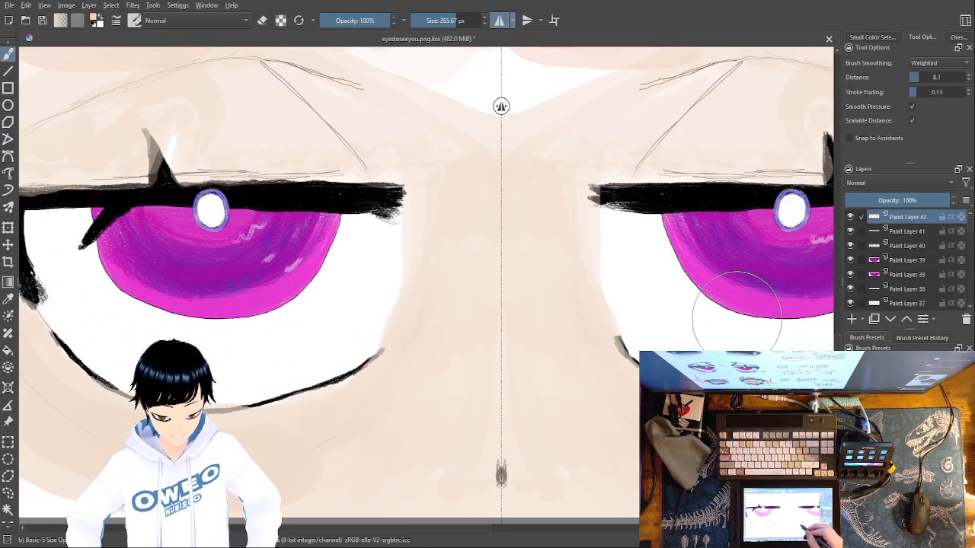
pyautogui.click(854, 319)
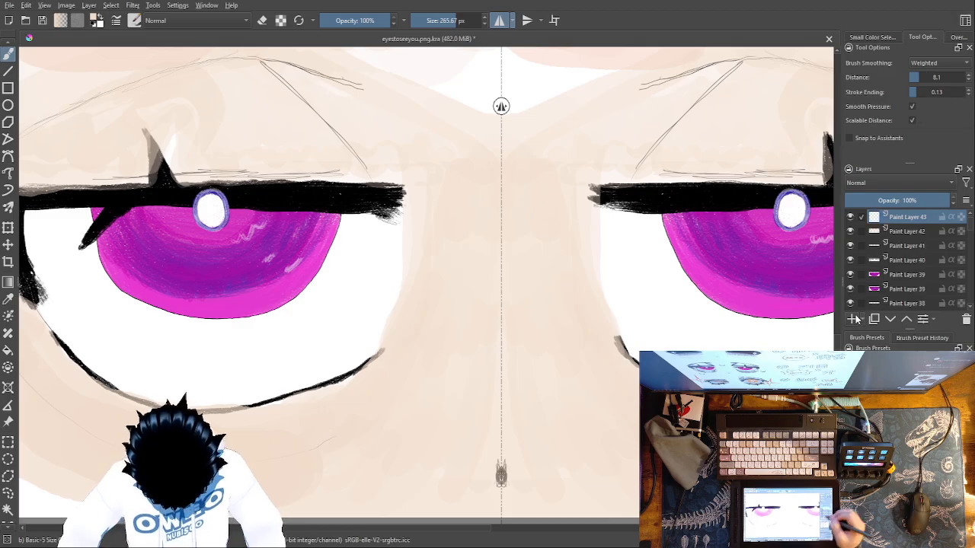
pyautogui.rightClick(524, 380)
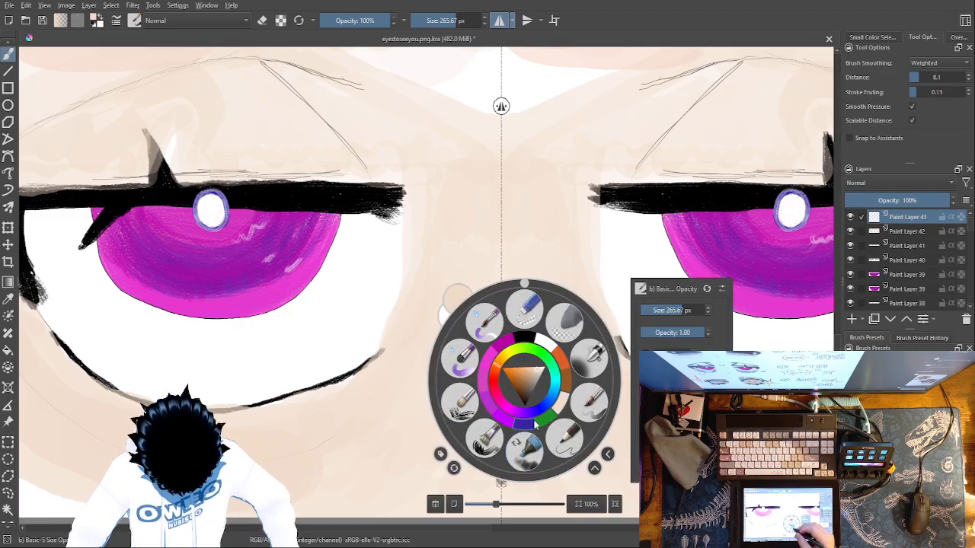
pyautogui.click(526, 337)
pyautogui.rightClick(532, 332)
pyautogui.rightClick(566, 373)
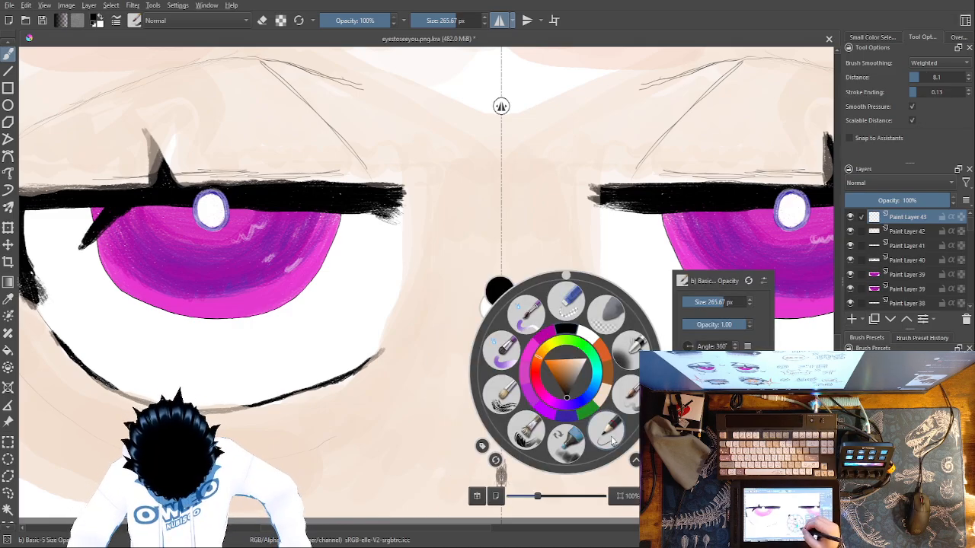
# Switch to the Dry Brushing preset and set its opacity to 100%
pyautogui.click(606, 431)
pyautogui.rightClick(596, 377)
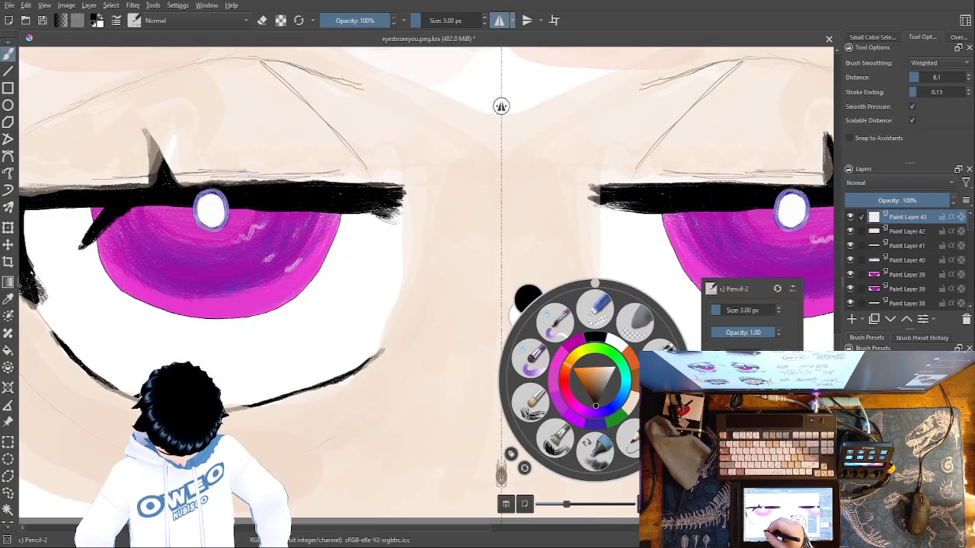
pyautogui.rightClick(447, 419)
pyautogui.rightClick(447, 411)
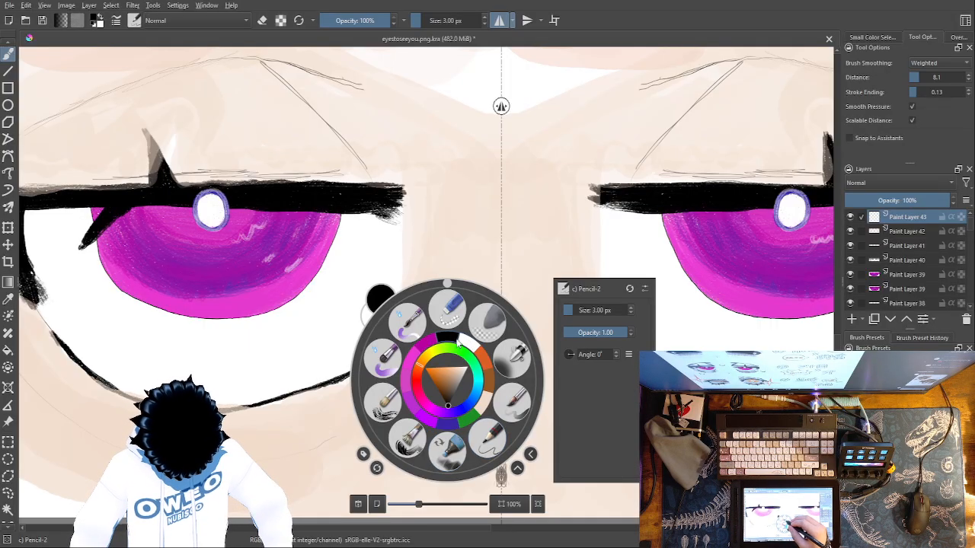
pyautogui.rightClick(454, 343)
pyautogui.rightClick(615, 364)
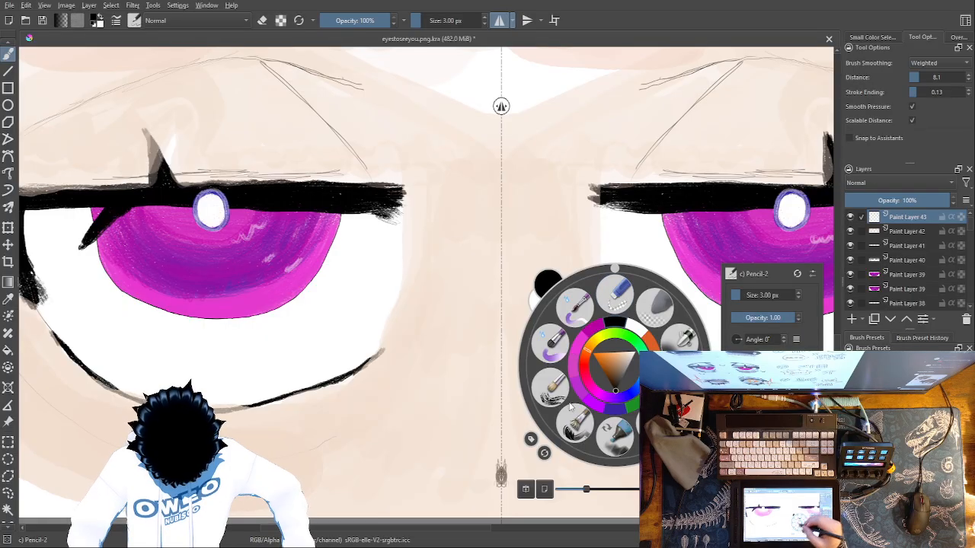
pyautogui.click(562, 388)
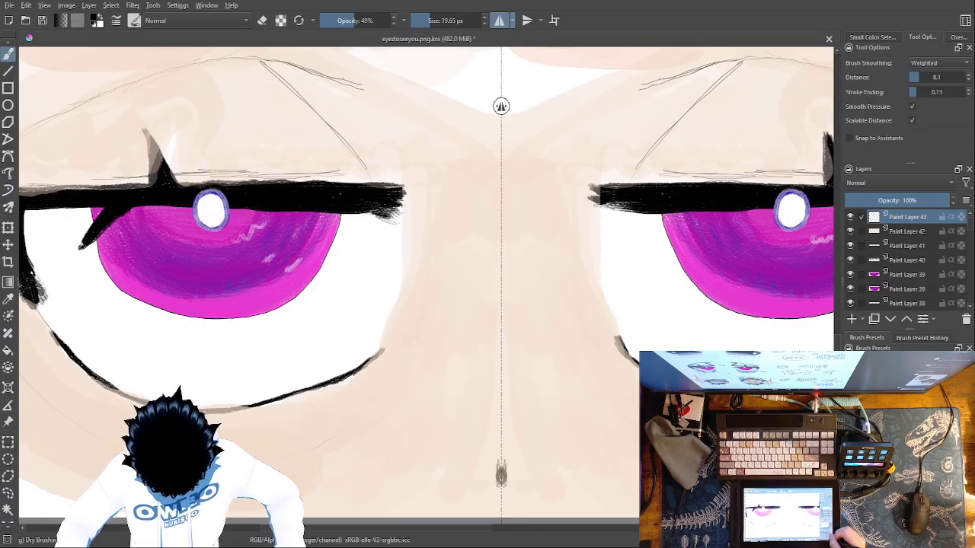
pyautogui.hotkey('ctrl', '+')
pyautogui.hotkey('ctrl', '+')
pyautogui.moveTo(404, 455); pyautogui.dragTo(741, 406)
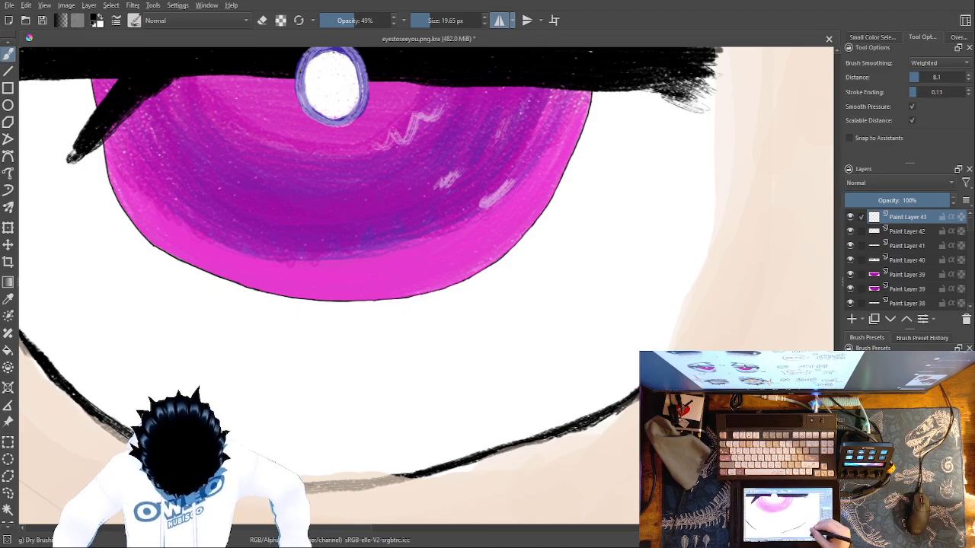
pyautogui.rightClick(615, 380)
pyautogui.moveTo(769, 333); pyautogui.dragTo(826, 330)
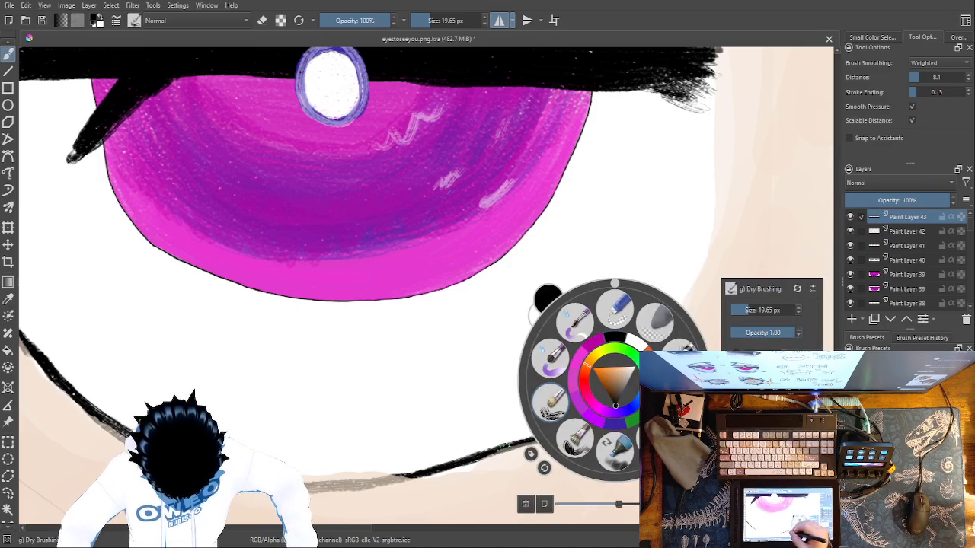
# Retrace the lower lid lines in mirrored black, covering the grey stretches and thickening the lowest part
pyautogui.click(517, 435)
pyautogui.moveTo(636, 395)
pyautogui.mouseDown()
pyautogui.moveTo(586, 423)
pyautogui.moveTo(411, 474)
pyautogui.moveTo(278, 489)
pyautogui.mouseUp()
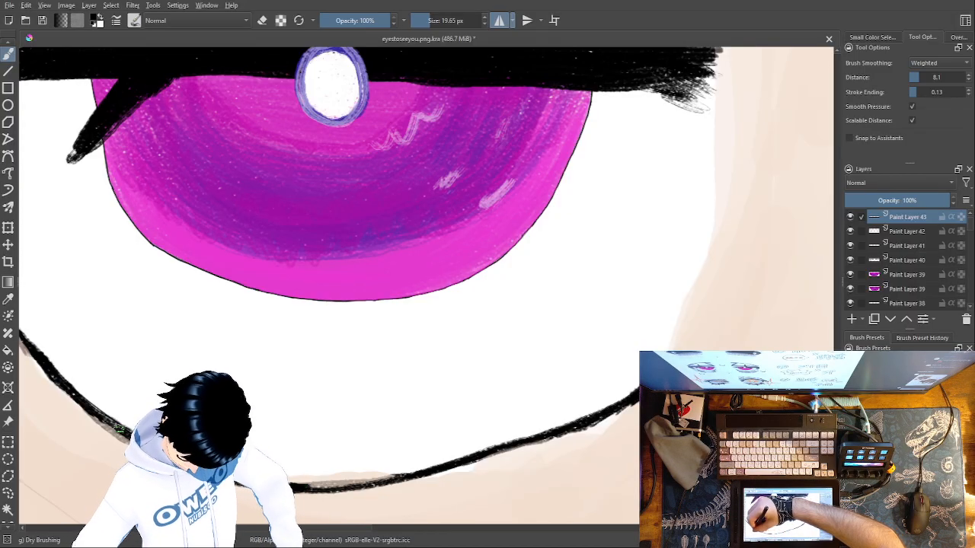
pyautogui.moveTo(86, 406); pyautogui.dragTo(114, 431)
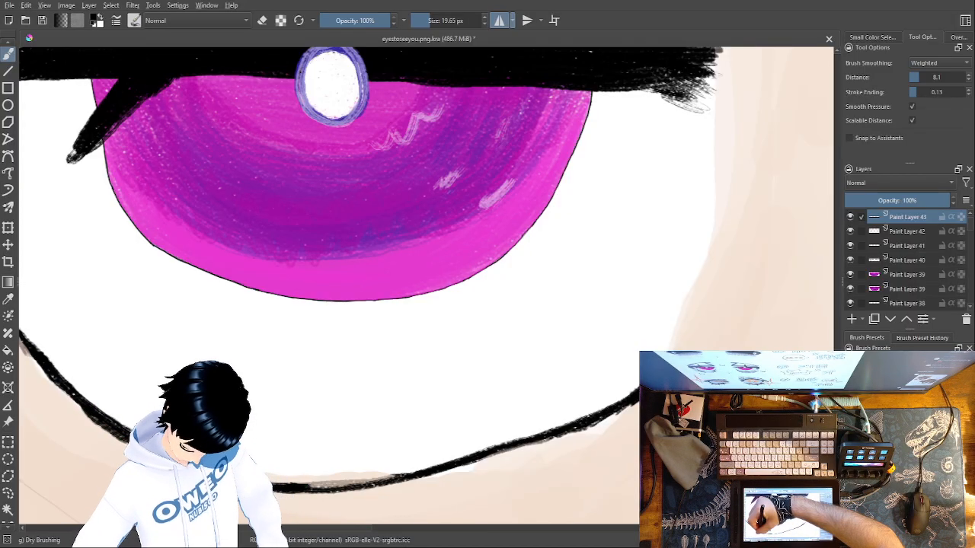
pyautogui.moveTo(312, 485)
pyautogui.mouseDown()
pyautogui.moveTo(397, 478)
pyautogui.moveTo(311, 481)
pyautogui.mouseUp()
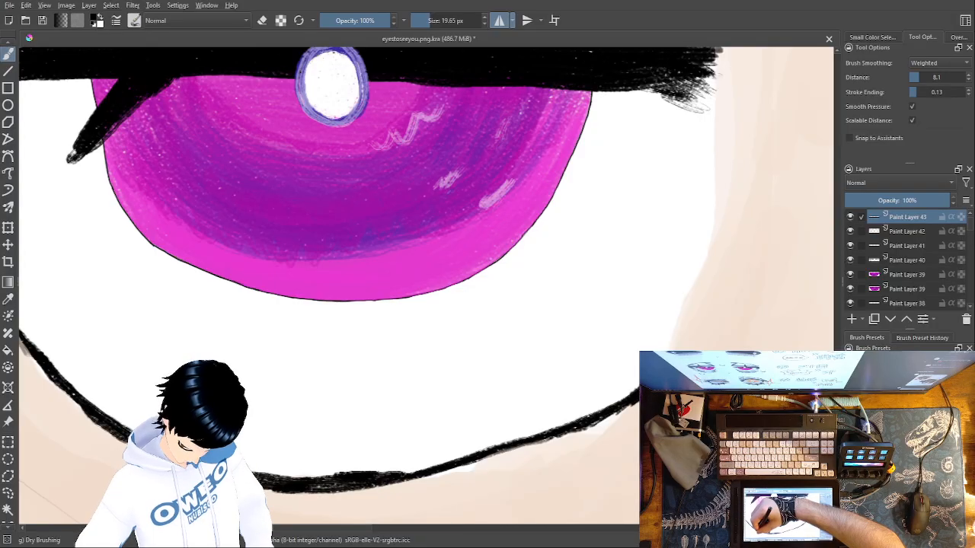
# Extend the black lower lid lines up to the outer lashes and redraw the lashes' outer edge
pyautogui.moveTo(682, 487); pyautogui.dragTo(769, 488)
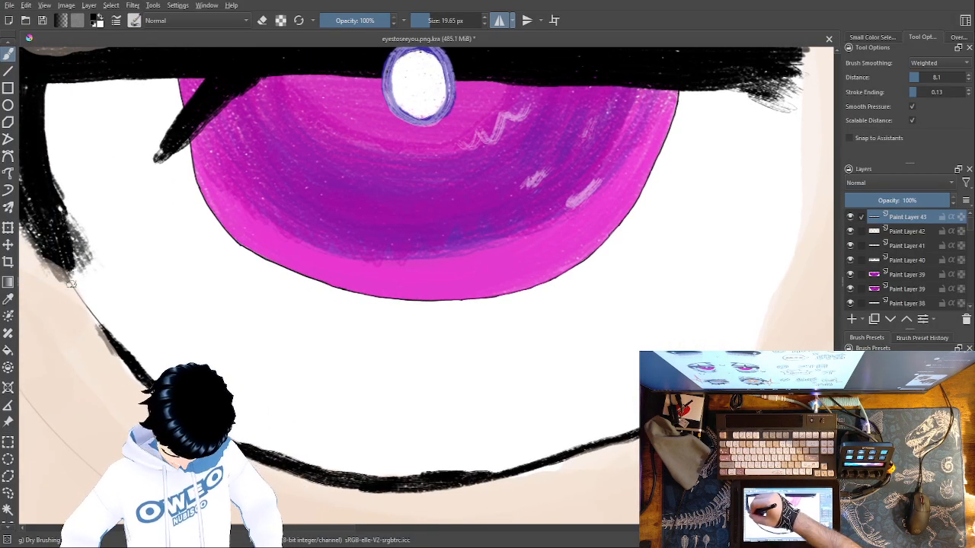
pyautogui.moveTo(183, 344); pyautogui.dragTo(435, 406)
pyautogui.moveTo(290, 311)
pyautogui.mouseDown()
pyautogui.moveTo(341, 374)
pyautogui.moveTo(300, 320)
pyautogui.mouseUp()
pyautogui.moveTo(280, 259)
pyautogui.mouseDown()
pyautogui.moveTo(281, 297)
pyautogui.moveTo(240, 216)
pyautogui.moveTo(255, 258)
pyautogui.moveTo(245, 236)
pyautogui.moveTo(190, 74)
pyautogui.moveTo(248, 241)
pyautogui.mouseUp()
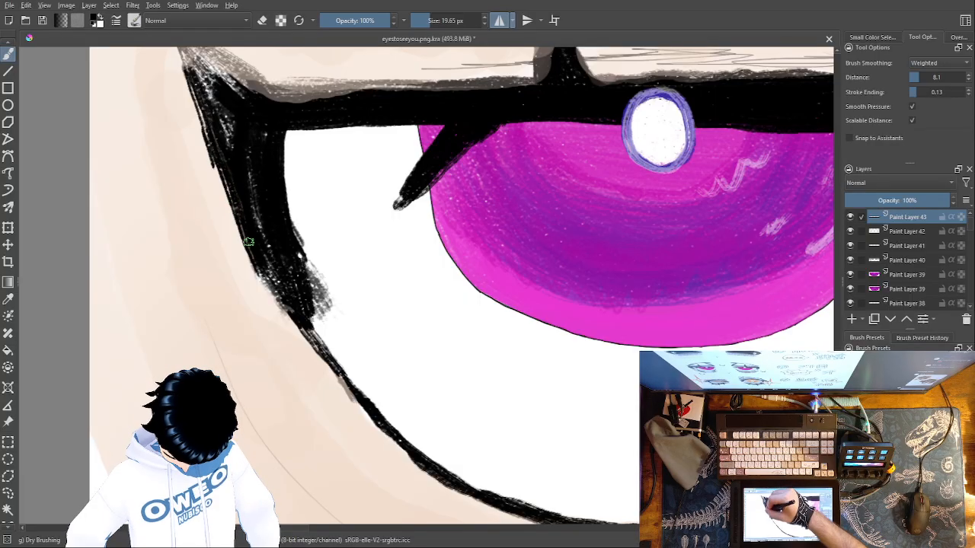
# Blacken the outer lash wings and upper lash spikes, and smooth the wings' join with the upper lash lines
pyautogui.moveTo(421, 306); pyautogui.dragTo(563, 460)
pyautogui.moveTo(688, 236)
pyautogui.mouseDown()
pyautogui.moveTo(670, 123)
pyautogui.moveTo(739, 244)
pyautogui.moveTo(683, 144)
pyautogui.moveTo(700, 208)
pyautogui.moveTo(689, 162)
pyautogui.moveTo(695, 224)
pyautogui.moveTo(682, 160)
pyautogui.moveTo(690, 215)
pyautogui.moveTo(682, 163)
pyautogui.moveTo(681, 242)
pyautogui.moveTo(407, 242)
pyautogui.moveTo(380, 213)
pyautogui.moveTo(369, 215)
pyautogui.moveTo(402, 239)
pyautogui.moveTo(323, 187)
pyautogui.moveTo(333, 228)
pyautogui.moveTo(334, 206)
pyautogui.moveTo(378, 238)
pyautogui.moveTo(353, 208)
pyautogui.moveTo(412, 253)
pyautogui.moveTo(361, 227)
pyautogui.moveTo(378, 292)
pyautogui.mouseUp()
pyautogui.moveTo(659, 248)
pyautogui.mouseDown()
pyautogui.moveTo(415, 249)
pyautogui.moveTo(513, 242)
pyautogui.moveTo(410, 250)
pyautogui.mouseUp()
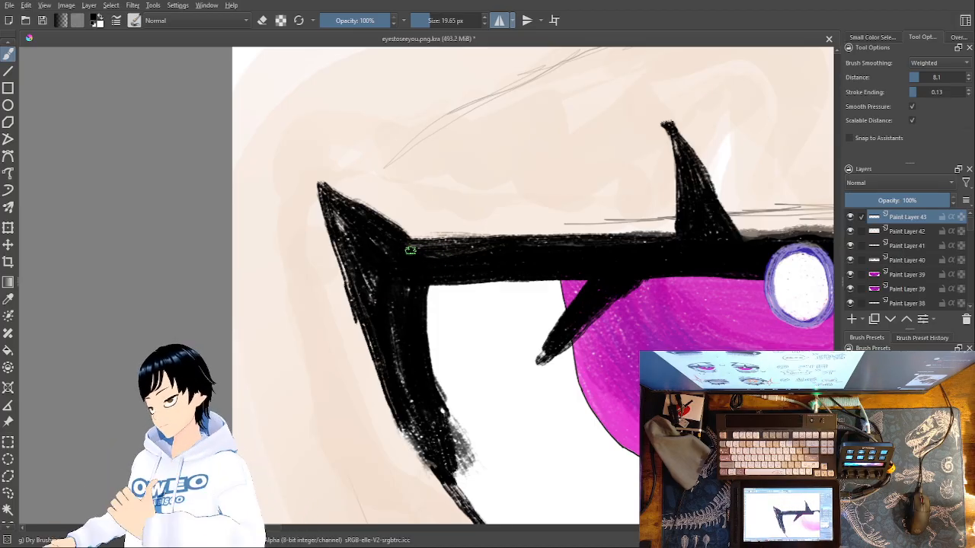
pyautogui.moveTo(410, 250)
pyautogui.mouseDown()
pyautogui.moveTo(426, 239)
pyautogui.moveTo(415, 236)
pyautogui.moveTo(434, 238)
pyautogui.moveTo(414, 230)
pyautogui.mouseUp()
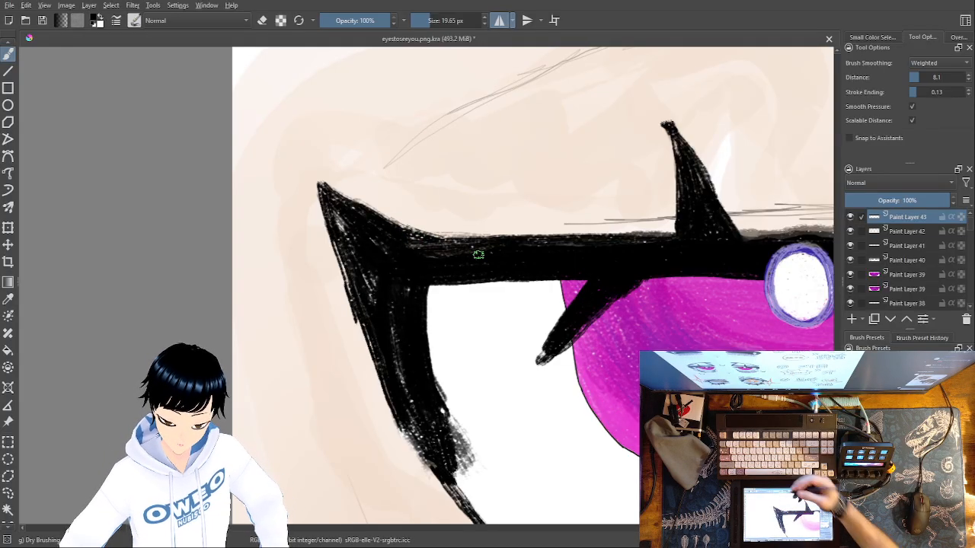
# Blacken the grey upper edge of the mirrored upper lash lines toward their inner ends and touch up the lower lid lines' inner tips
pyautogui.moveTo(737, 425); pyautogui.dragTo(511, 460)
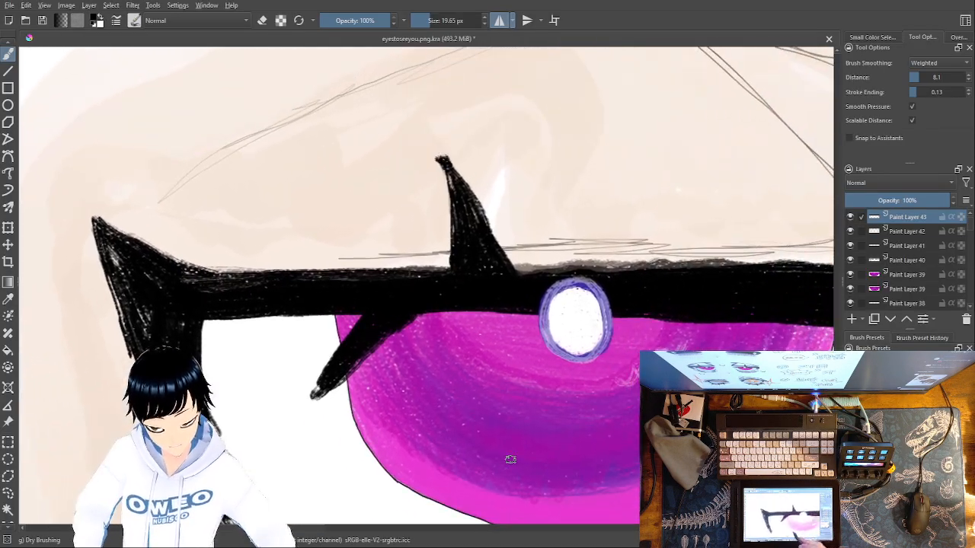
pyautogui.moveTo(573, 267)
pyautogui.mouseDown()
pyautogui.moveTo(511, 268)
pyautogui.moveTo(722, 261)
pyautogui.moveTo(718, 254)
pyautogui.moveTo(744, 271)
pyautogui.moveTo(564, 267)
pyautogui.mouseUp()
pyautogui.moveTo(740, 269)
pyautogui.mouseDown()
pyautogui.moveTo(652, 263)
pyautogui.moveTo(689, 264)
pyautogui.moveTo(364, 336)
pyautogui.mouseUp()
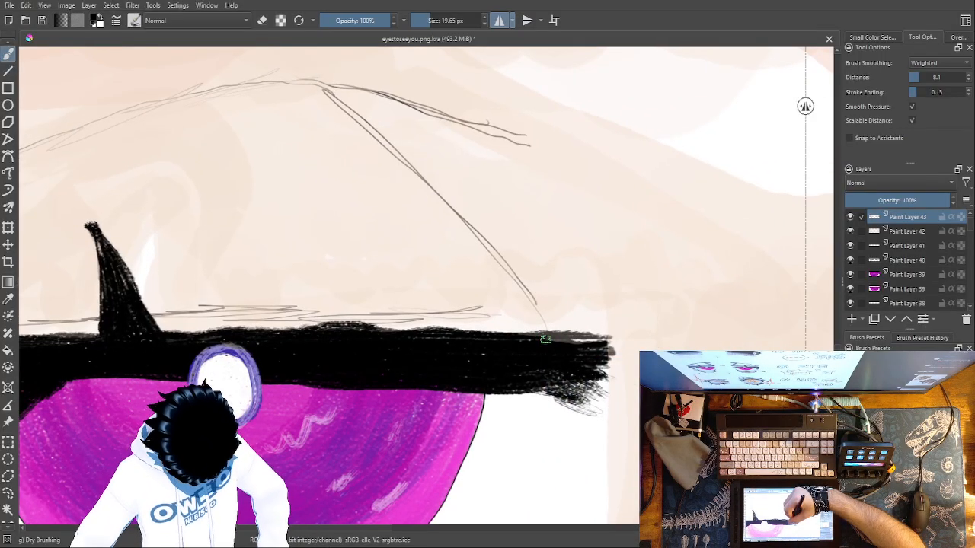
pyautogui.moveTo(582, 338); pyautogui.dragTo(385, 326)
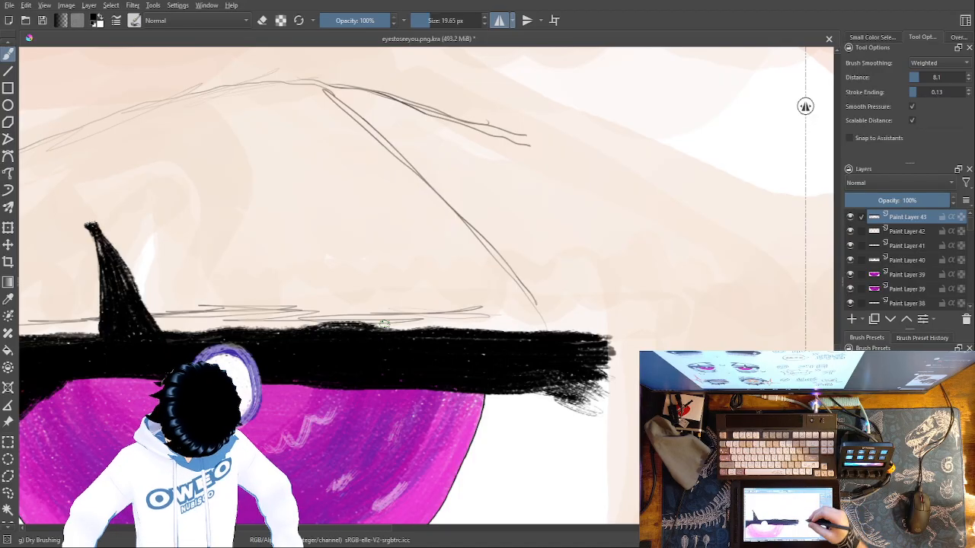
pyautogui.moveTo(608, 335)
pyautogui.mouseDown()
pyautogui.moveTo(608, 382)
pyautogui.moveTo(621, 380)
pyautogui.moveTo(623, 346)
pyautogui.moveTo(607, 344)
pyautogui.moveTo(617, 367)
pyautogui.moveTo(604, 396)
pyautogui.moveTo(573, 390)
pyautogui.moveTo(608, 396)
pyautogui.mouseUp()
pyautogui.moveTo(724, 457); pyautogui.dragTo(747, 117)
pyautogui.moveTo(585, 329); pyautogui.dragTo(595, 324)
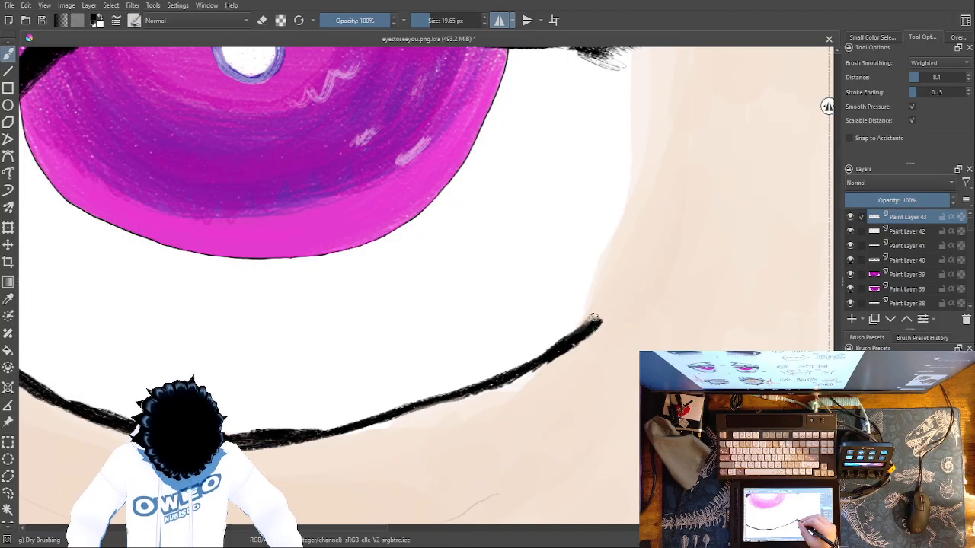
pyautogui.hotkey('ctrl', '-')
pyautogui.hotkey('ctrl', '-')
pyautogui.hotkey('ctrl', '-')
pyautogui.hotkey('ctrl', '-')
pyautogui.hotkey('ctrl', '-')
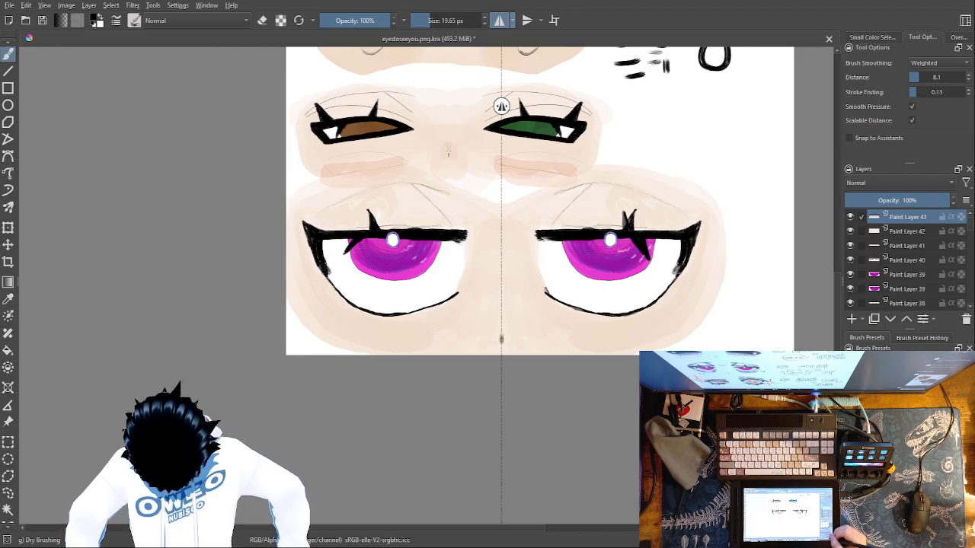
# Turn off horizontal mirroring and erase the outer of the two upper lash spikes on the right magenta eye with Eraser Small
pyautogui.hotkey('ctrl', '+')
pyautogui.hotkey('ctrl', '+')
pyautogui.hotkey('ctrl', '+')
pyautogui.moveTo(772, 365); pyautogui.dragTo(438, 503)
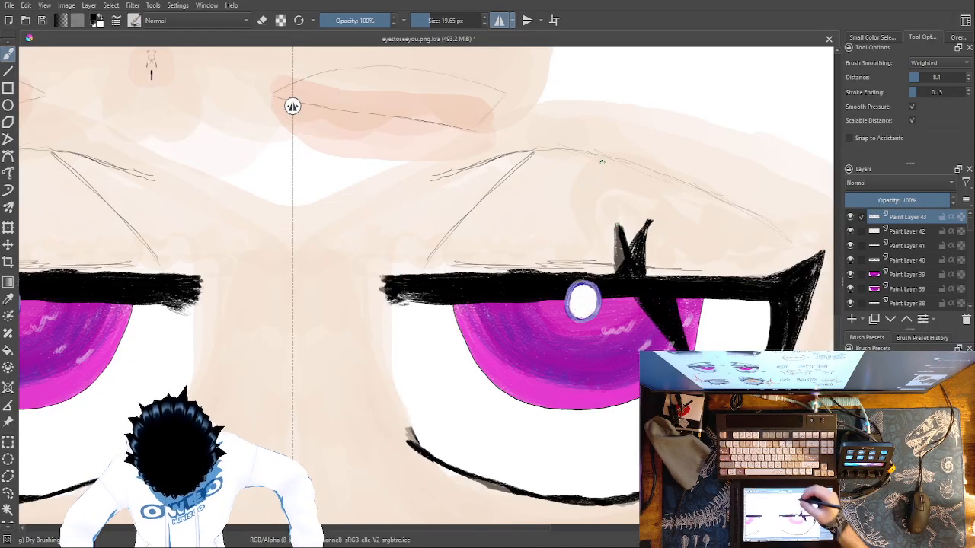
pyautogui.click(499, 20)
pyautogui.rightClick(540, 213)
pyautogui.click(541, 142)
pyautogui.moveTo(627, 228); pyautogui.dragTo(640, 262)
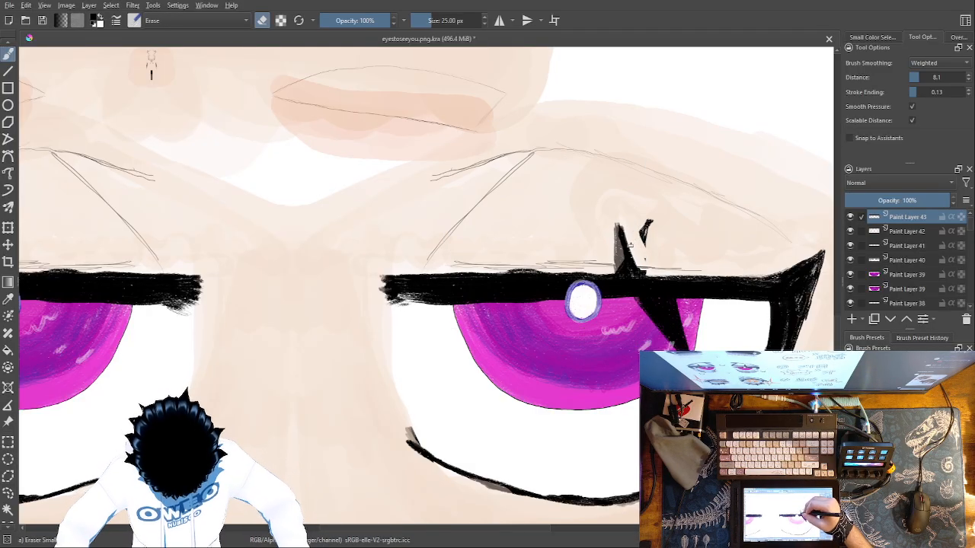
pyautogui.moveTo(645, 229); pyautogui.dragTo(650, 243)
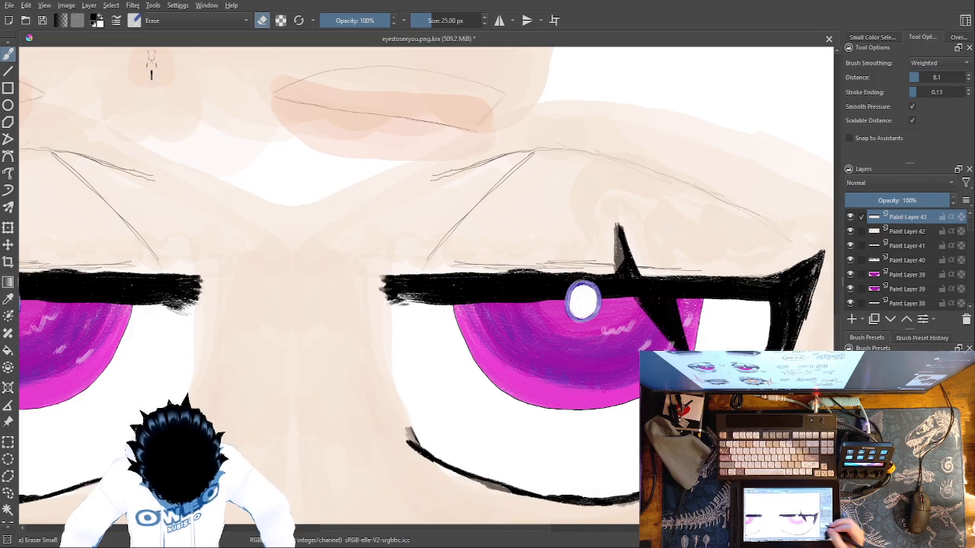
# Return to Dry Brushing and blacken the right eye's remaining upper spike and the grey inner part of its lower lid line
pyautogui.rightClick(615, 377)
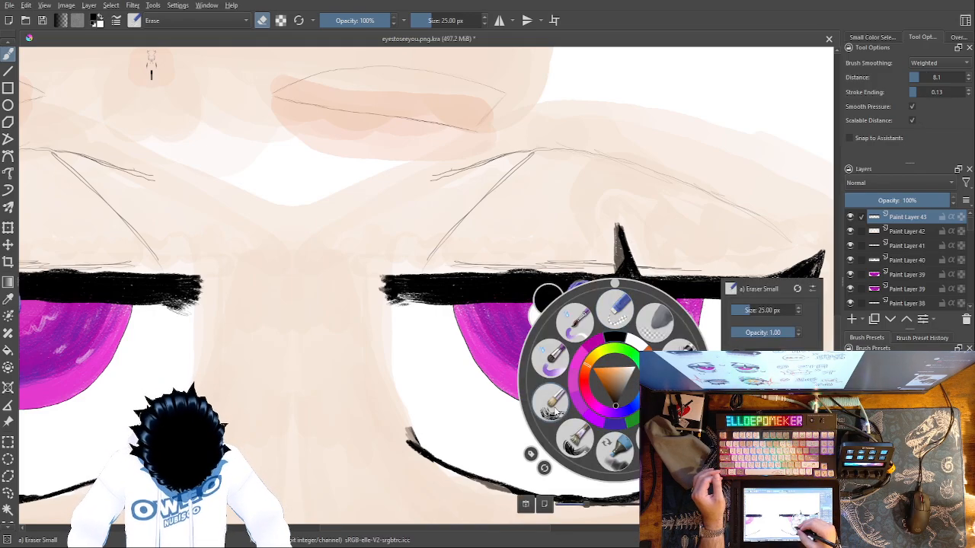
pyautogui.click(557, 411)
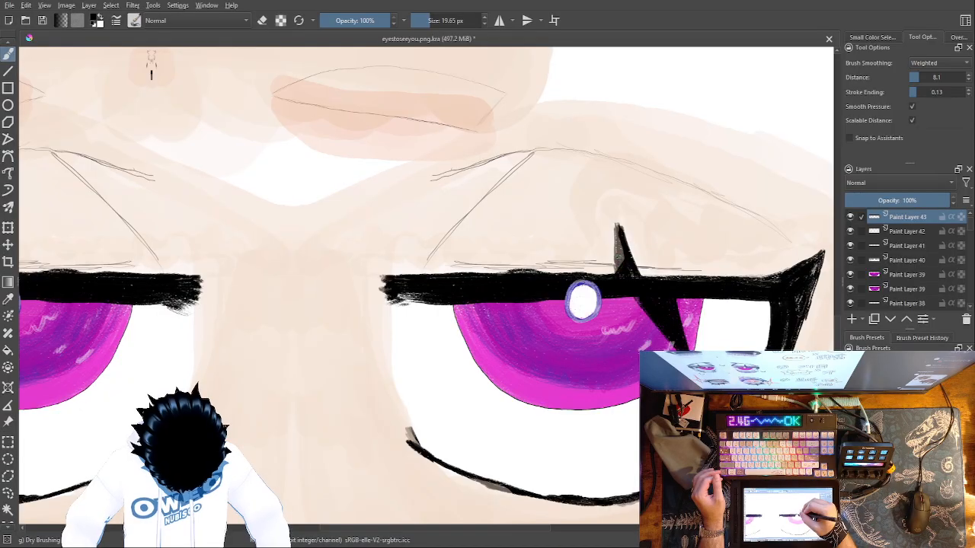
pyautogui.moveTo(618, 262); pyautogui.dragTo(617, 236)
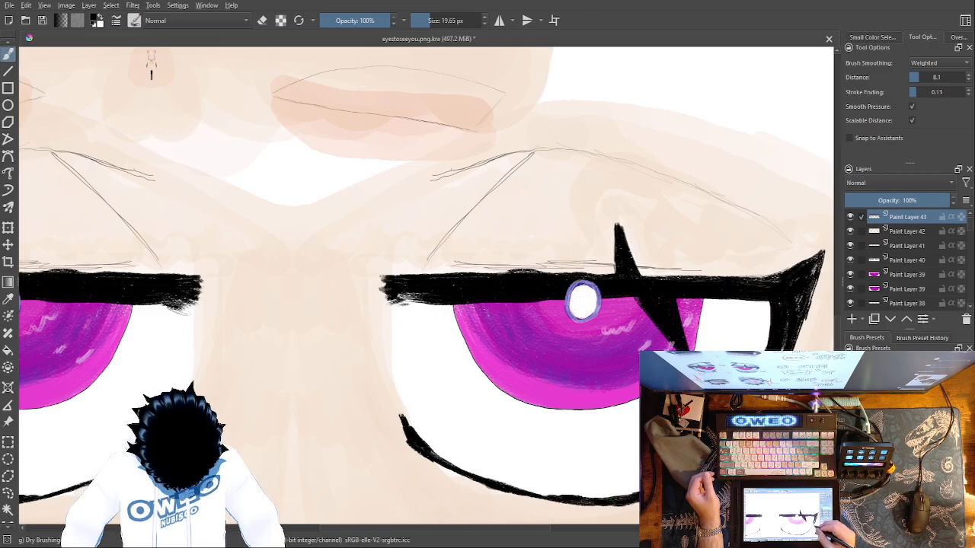
pyautogui.hotkey('ctrl', '-')
pyautogui.hotkey('ctrl', '-')
pyautogui.hotkey('ctrl', '-')
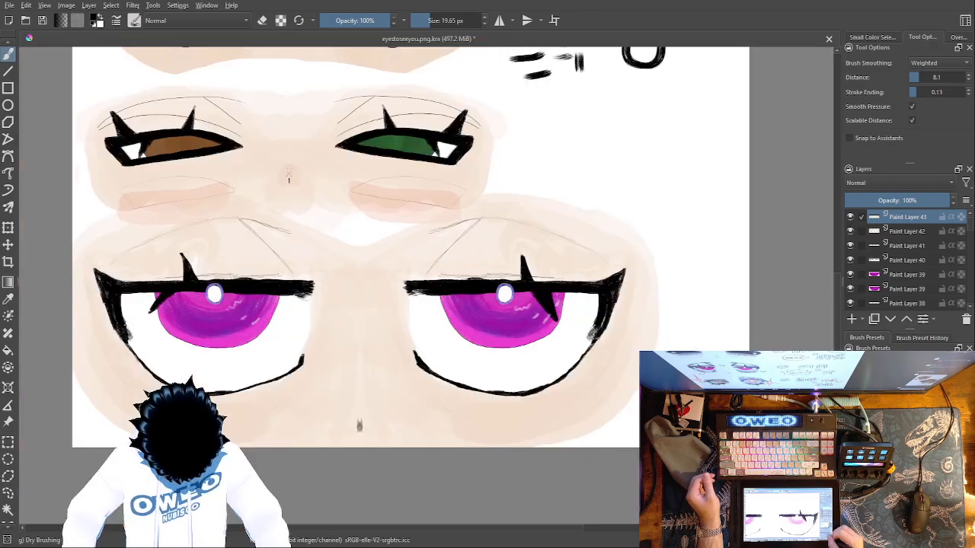
# Set the brush colour to white for painting over the left magenta eye's lower lid
pyautogui.rightClick(579, 377)
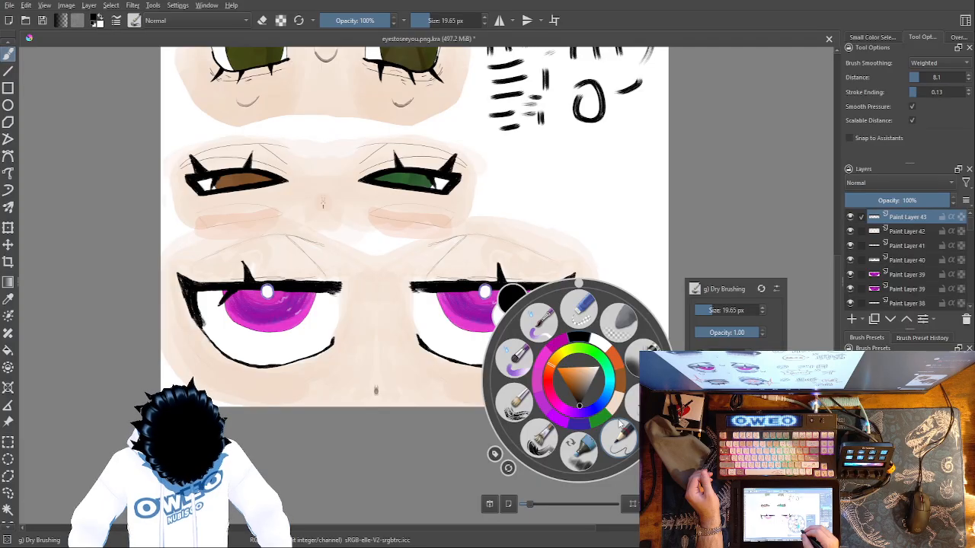
pyautogui.click(610, 346)
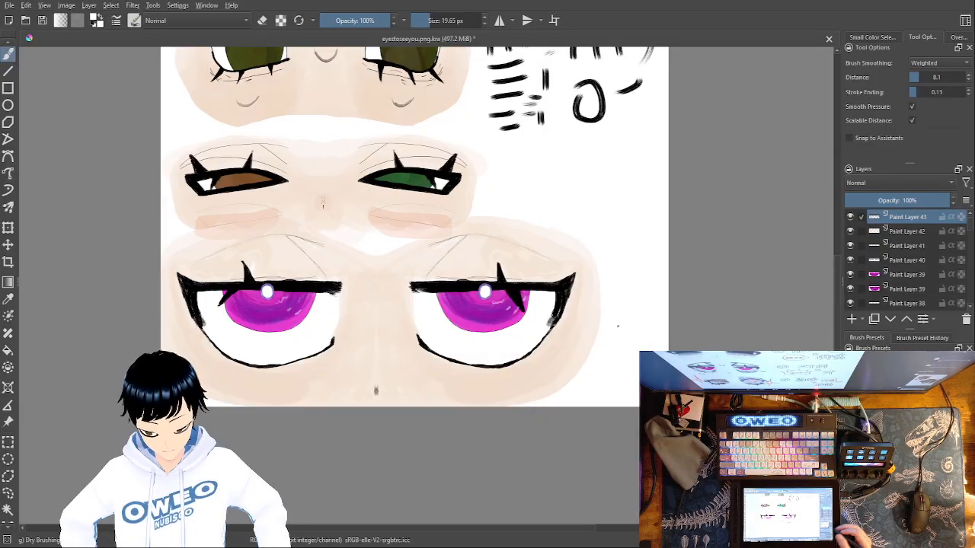
pyautogui.hotkey('ctrl', '+')
pyautogui.hotkey('ctrl', '+')
pyautogui.hotkey('ctrl', '+')
pyautogui.hotkey('ctrl', '+')
pyautogui.hotkey('ctrl', '+')
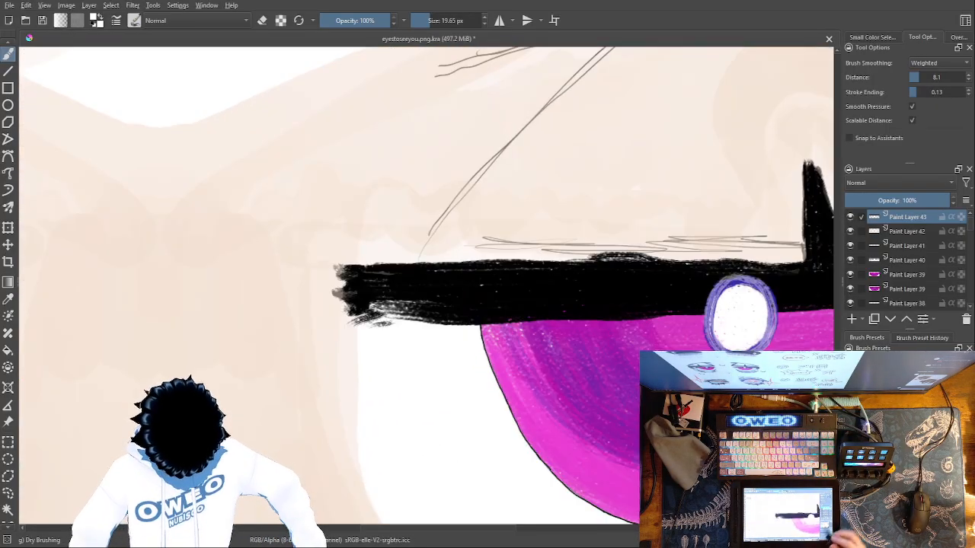
pyautogui.moveTo(367, 428); pyautogui.dragTo(850, 342)
pyautogui.moveTo(417, 416); pyautogui.dragTo(852, 278)
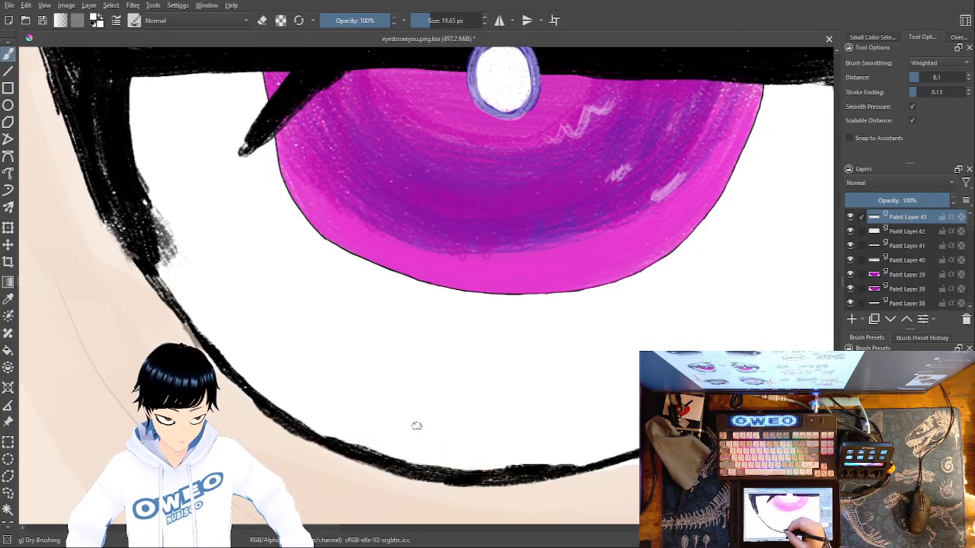
pyautogui.moveTo(404, 447); pyautogui.dragTo(410, 341)
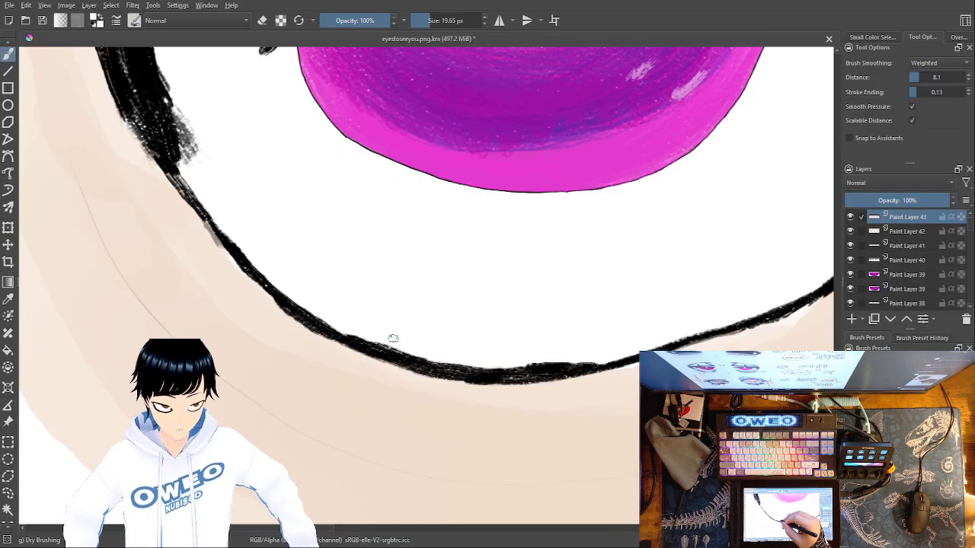
# Try to outline a white teardrop hanging from the left eye's lower lid line and start hatching its interior
pyautogui.moveTo(396, 349); pyautogui.dragTo(407, 430)
pyautogui.moveTo(385, 336)
pyautogui.mouseDown()
pyautogui.moveTo(408, 456)
pyautogui.moveTo(433, 487)
pyautogui.moveTo(479, 507)
pyautogui.moveTo(542, 504)
pyautogui.moveTo(601, 480)
pyautogui.moveTo(680, 341)
pyautogui.mouseUp()
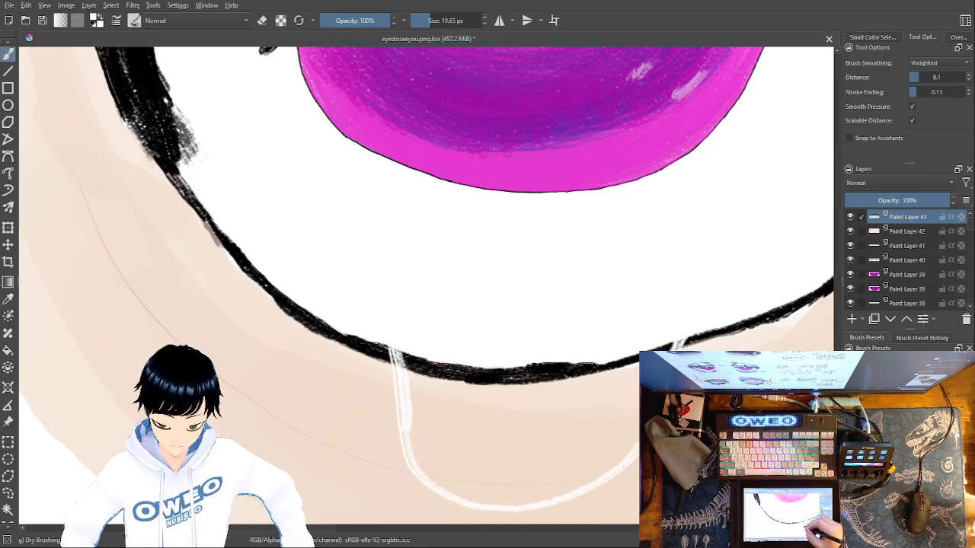
pyautogui.moveTo(630, 455)
pyautogui.mouseDown()
pyautogui.moveTo(555, 497)
pyautogui.moveTo(481, 503)
pyautogui.mouseUp()
pyautogui.moveTo(427, 469); pyautogui.dragTo(411, 442)
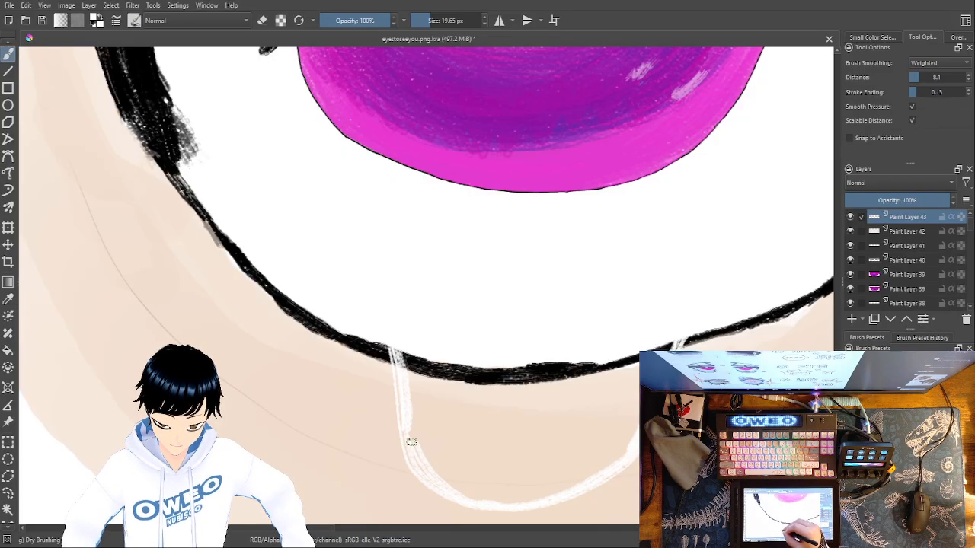
pyautogui.moveTo(370, 337)
pyautogui.mouseDown()
pyautogui.moveTo(411, 381)
pyautogui.moveTo(432, 473)
pyautogui.moveTo(448, 471)
pyautogui.moveTo(442, 417)
pyautogui.moveTo(407, 366)
pyautogui.moveTo(427, 387)
pyautogui.moveTo(418, 384)
pyautogui.moveTo(417, 355)
pyautogui.moveTo(438, 377)
pyautogui.moveTo(423, 392)
pyautogui.moveTo(409, 360)
pyautogui.moveTo(442, 358)
pyautogui.moveTo(452, 406)
pyautogui.moveTo(478, 341)
pyautogui.moveTo(491, 380)
pyautogui.moveTo(516, 405)
pyautogui.moveTo(564, 350)
pyautogui.moveTo(587, 374)
pyautogui.mouseUp()
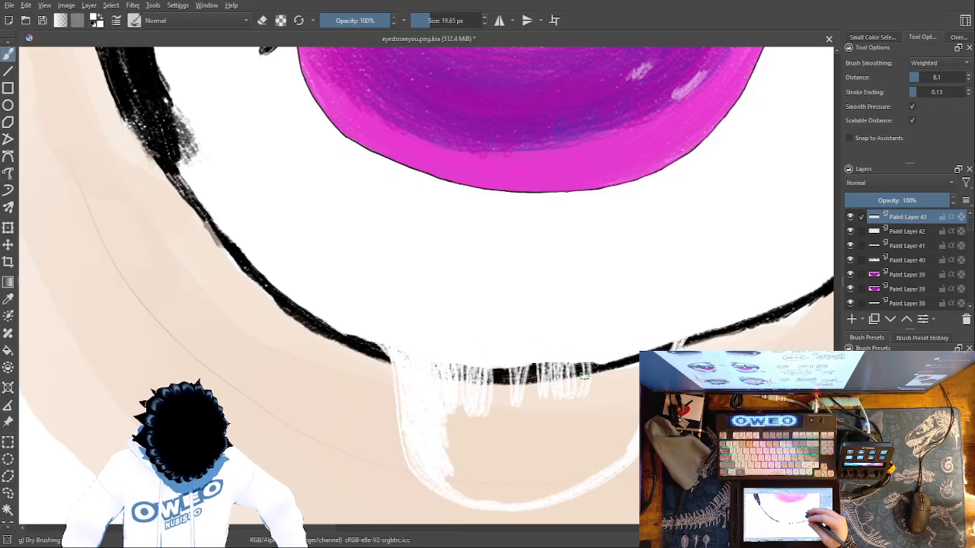
# Try to fill the teardrop with Dry Brushing at 228.22 px, then undo the whole white teardrop
pyautogui.rightClick(615, 307)
pyautogui.click(768, 235)
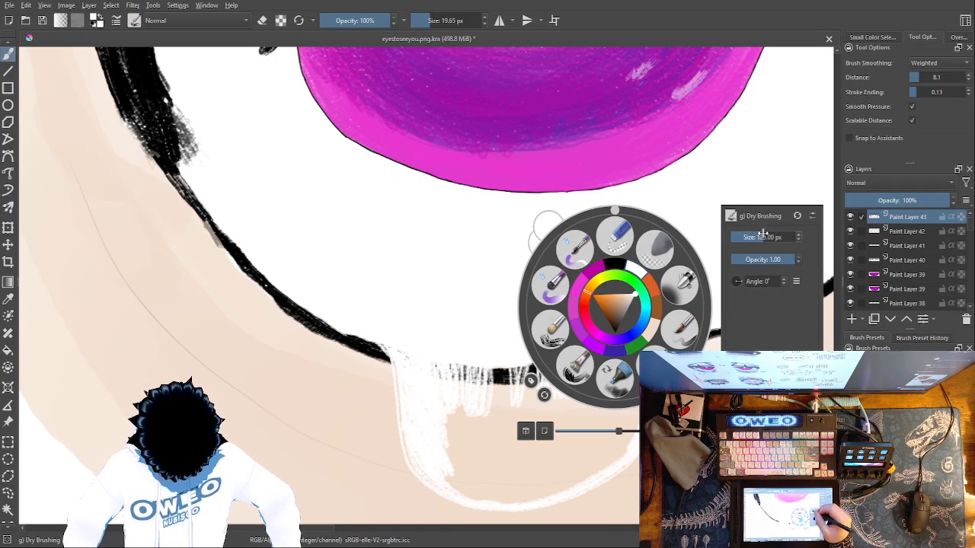
pyautogui.click(478, 410)
pyautogui.moveTo(501, 355)
pyautogui.mouseDown()
pyautogui.moveTo(534, 347)
pyautogui.moveTo(565, 357)
pyautogui.moveTo(598, 339)
pyautogui.moveTo(602, 346)
pyautogui.moveTo(559, 426)
pyautogui.moveTo(532, 448)
pyautogui.moveTo(505, 451)
pyautogui.moveTo(483, 380)
pyautogui.moveTo(462, 409)
pyautogui.moveTo(447, 359)
pyautogui.moveTo(434, 359)
pyautogui.mouseUp()
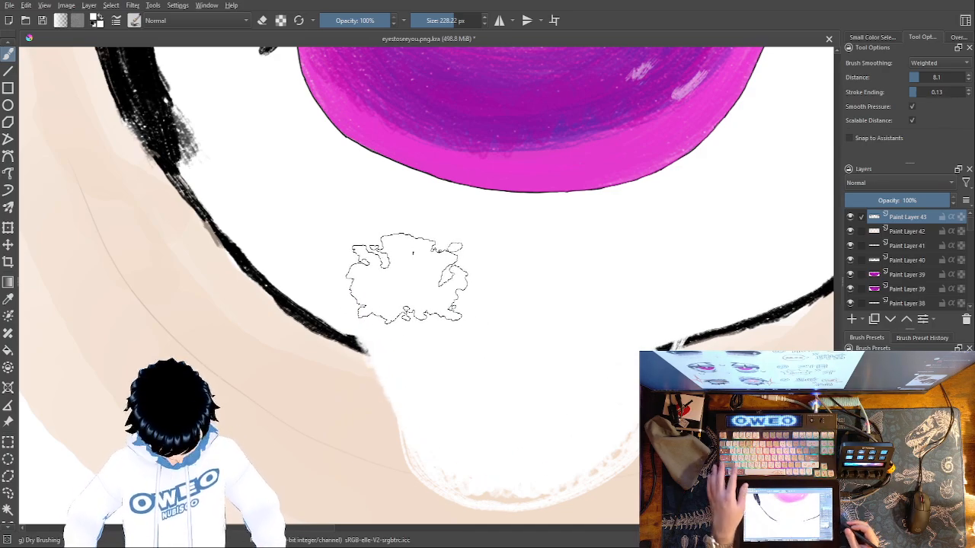
pyautogui.hotkey('ctrl', 'z')
pyautogui.hotkey('ctrl', 'z')
pyautogui.hotkey('ctrl', 'z')
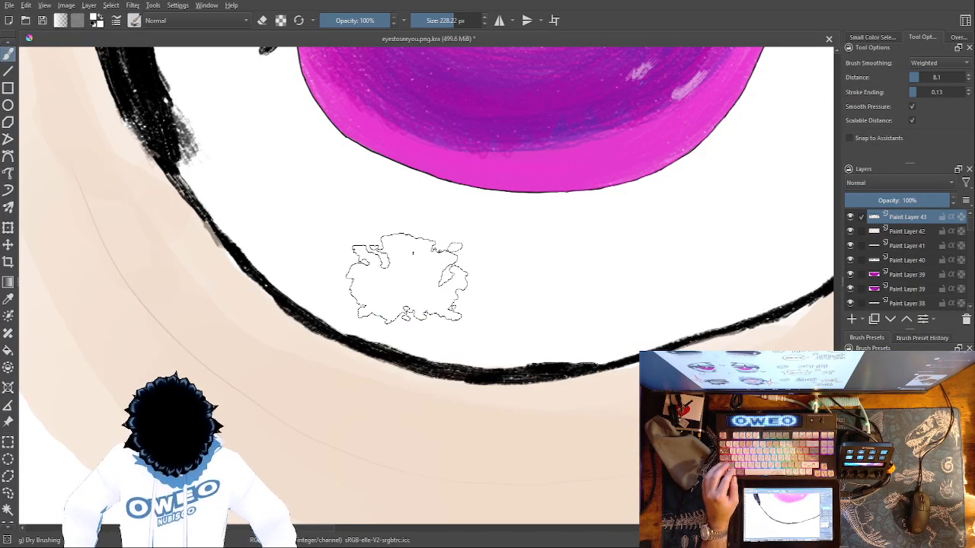
pyautogui.rightClick(616, 379)
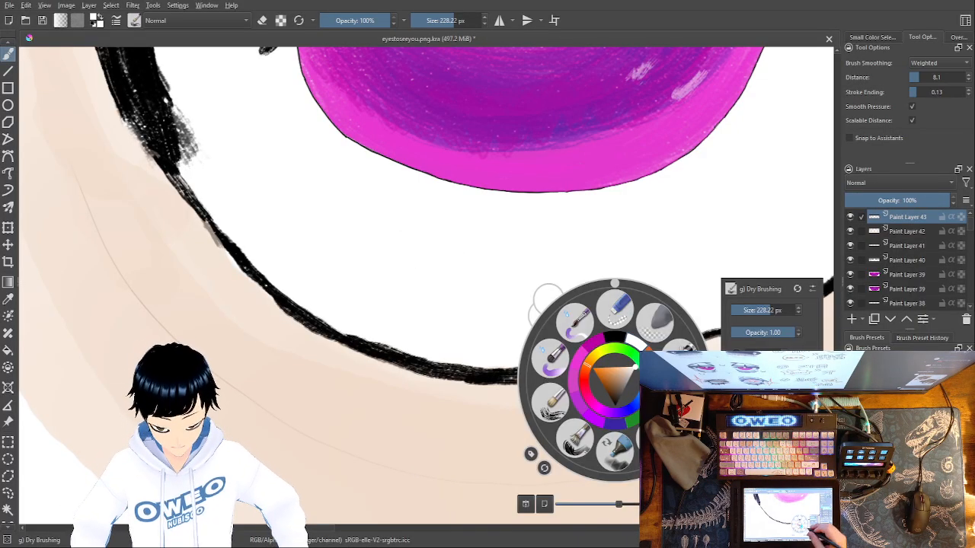
pyautogui.click(681, 358)
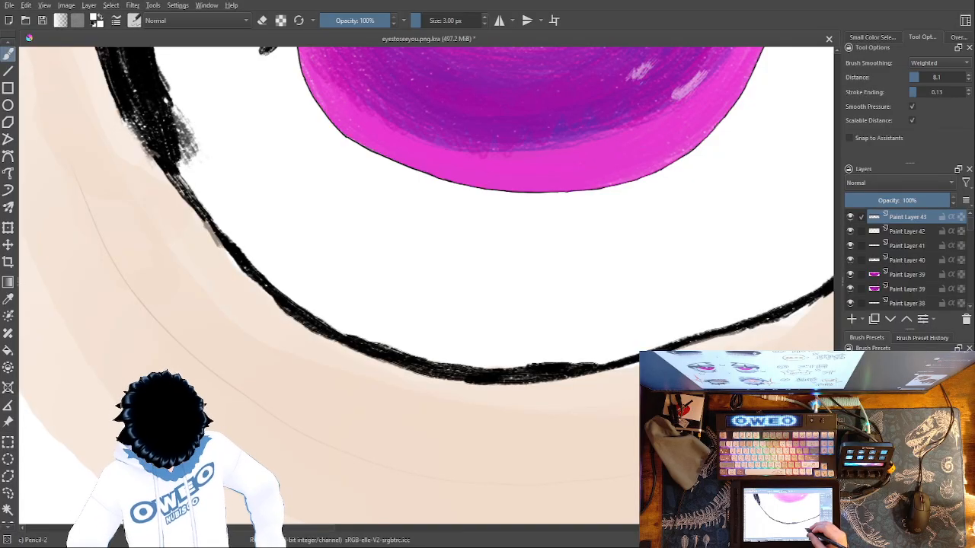
pyautogui.rightClick(612, 379)
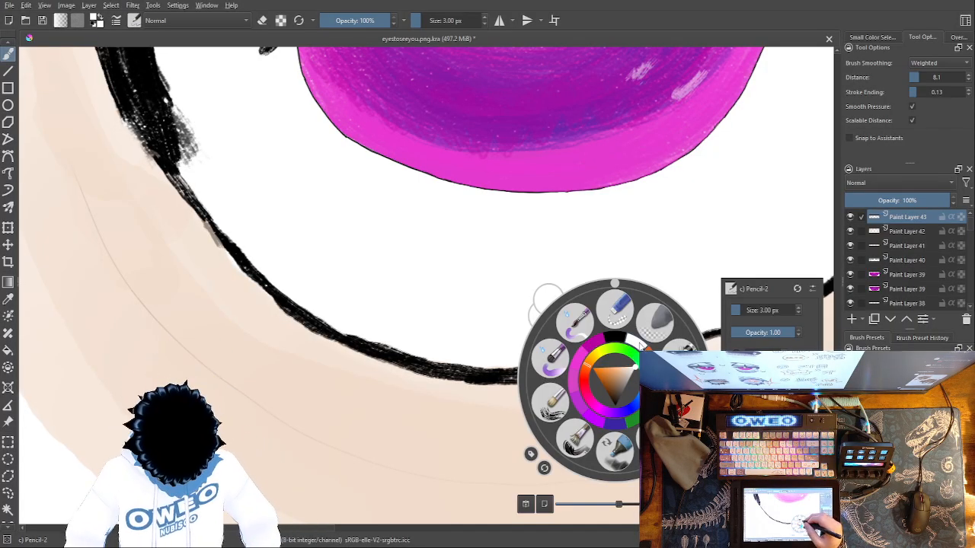
pyautogui.rightClick(641, 344)
# Select the Dry Brushing preset again and set its size to 48.66 px
pyautogui.rightClick(615, 356)
pyautogui.click(555, 380)
pyautogui.moveTo(570, 380); pyautogui.dragTo(497, 374)
pyautogui.rightClick(584, 349)
pyautogui.click(726, 279)
pyautogui.click(709, 278)
pyautogui.doubleClick(716, 277)
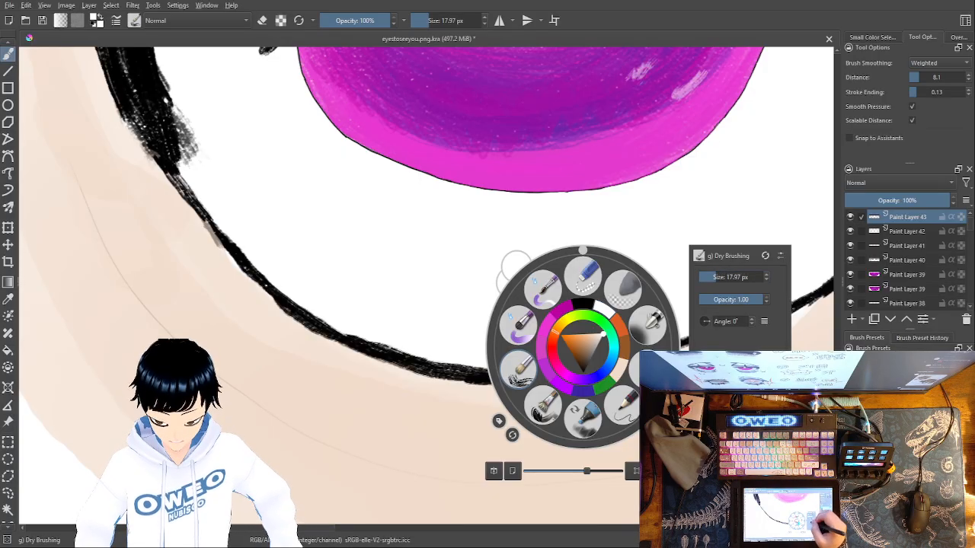
pyautogui.click(723, 277)
pyautogui.click(438, 441)
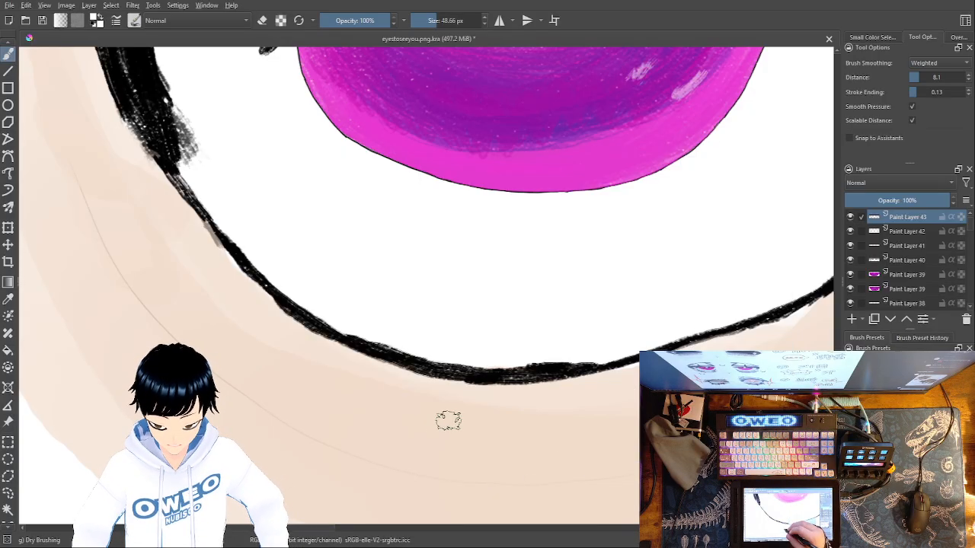
# Paint a solid white teardrop hanging from the left eye's lower lid line, redoing the first outline and covering the lid line across its top
pyautogui.moveTo(437, 365)
pyautogui.mouseDown()
pyautogui.moveTo(504, 487)
pyautogui.moveTo(530, 501)
pyautogui.moveTo(586, 487)
pyautogui.moveTo(634, 448)
pyautogui.mouseUp()
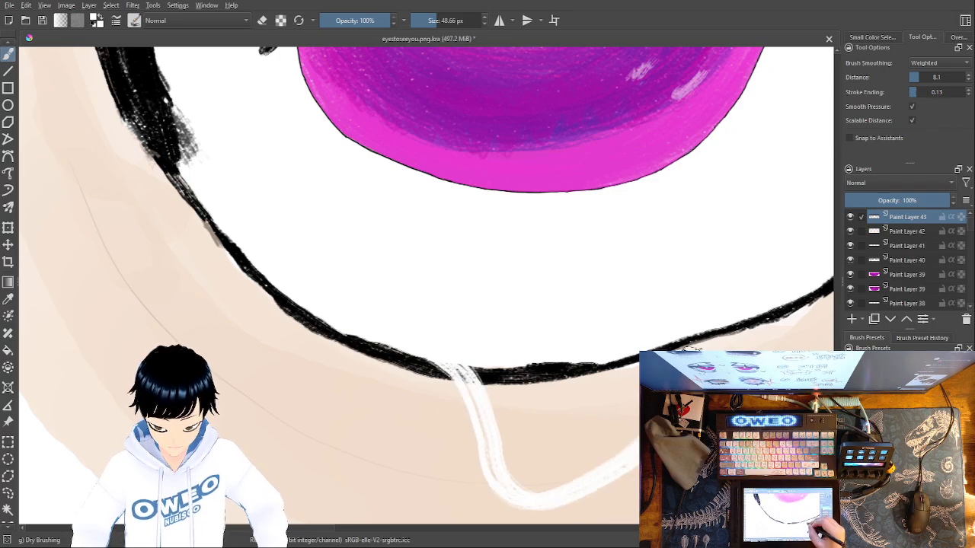
pyautogui.hotkey('ctrl', 'z')
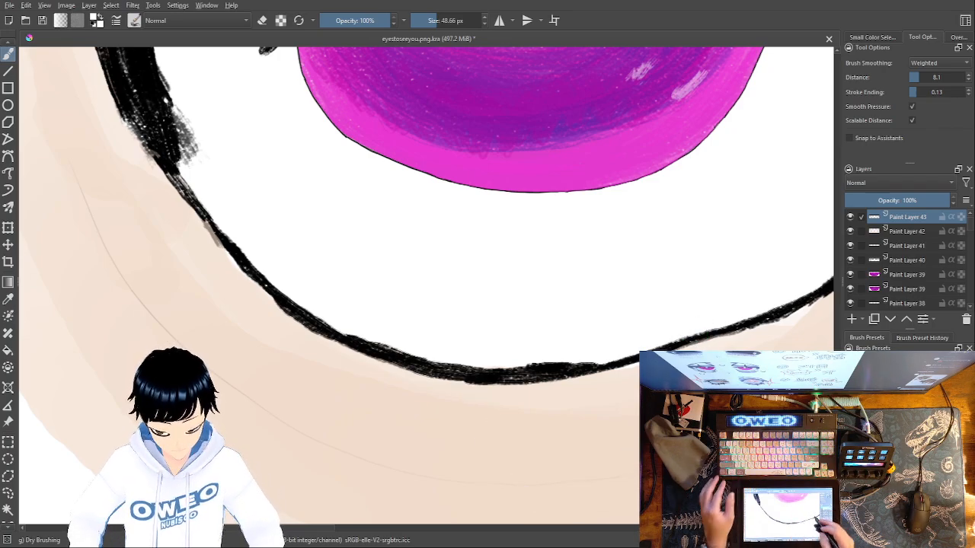
pyautogui.moveTo(637, 461)
pyautogui.mouseDown()
pyautogui.moveTo(570, 497)
pyautogui.moveTo(495, 474)
pyautogui.moveTo(416, 343)
pyautogui.mouseUp()
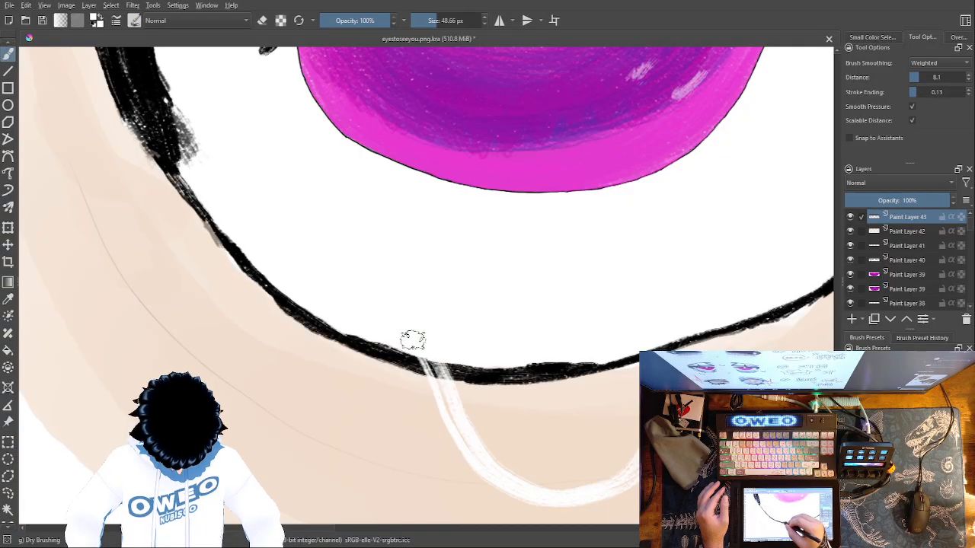
pyautogui.moveTo(637, 357)
pyautogui.mouseDown()
pyautogui.moveTo(619, 455)
pyautogui.moveTo(518, 463)
pyautogui.moveTo(456, 369)
pyautogui.moveTo(562, 479)
pyautogui.moveTo(627, 403)
pyautogui.moveTo(620, 365)
pyautogui.moveTo(524, 452)
pyautogui.moveTo(496, 396)
pyautogui.moveTo(621, 369)
pyautogui.moveTo(540, 426)
pyautogui.moveTo(518, 391)
pyautogui.moveTo(606, 364)
pyautogui.mouseUp()
pyautogui.moveTo(514, 379)
pyautogui.mouseDown()
pyautogui.moveTo(605, 364)
pyautogui.moveTo(540, 373)
pyautogui.moveTo(576, 364)
pyautogui.moveTo(559, 365)
pyautogui.mouseUp()
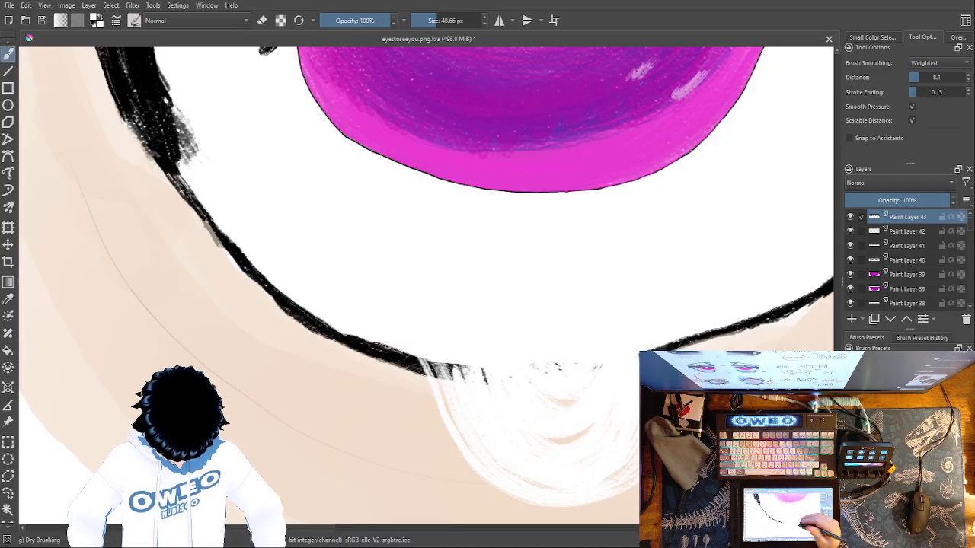
pyautogui.moveTo(540, 361)
pyautogui.mouseDown()
pyautogui.moveTo(496, 364)
pyautogui.moveTo(447, 348)
pyautogui.moveTo(435, 359)
pyautogui.moveTo(485, 449)
pyautogui.moveTo(541, 482)
pyautogui.moveTo(600, 470)
pyautogui.moveTo(634, 428)
pyautogui.moveTo(642, 337)
pyautogui.moveTo(637, 369)
pyautogui.mouseUp()
pyautogui.moveTo(639, 436)
pyautogui.mouseDown()
pyautogui.moveTo(631, 463)
pyautogui.moveTo(617, 473)
pyautogui.moveTo(614, 451)
pyautogui.moveTo(583, 464)
pyautogui.mouseUp()
pyautogui.moveTo(489, 371); pyautogui.dragTo(471, 355)
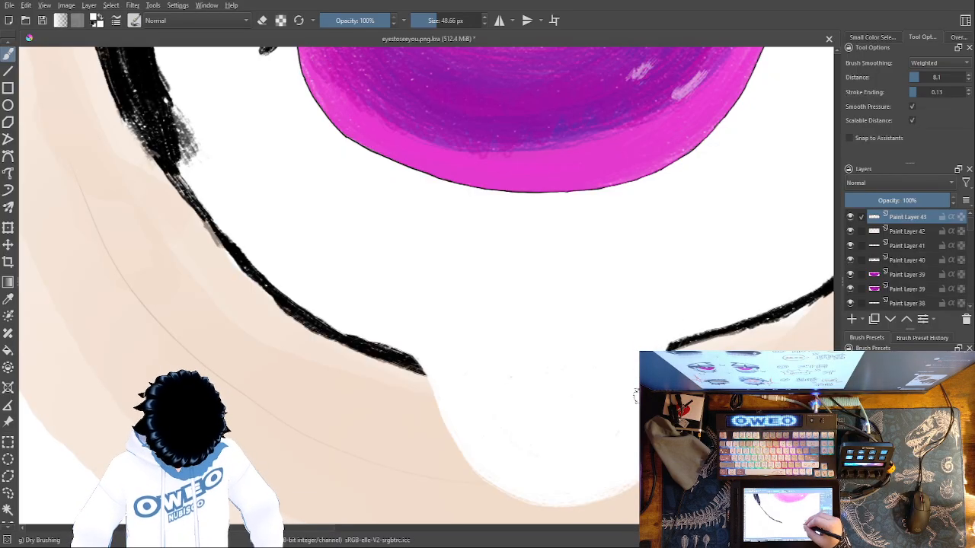
# Set the brush colour back to black
pyautogui.hotkey('ctrl', '-')
pyautogui.hotkey('ctrl', '-')
pyautogui.hotkey('ctrl', '-')
pyautogui.hotkey('ctrl', '-')
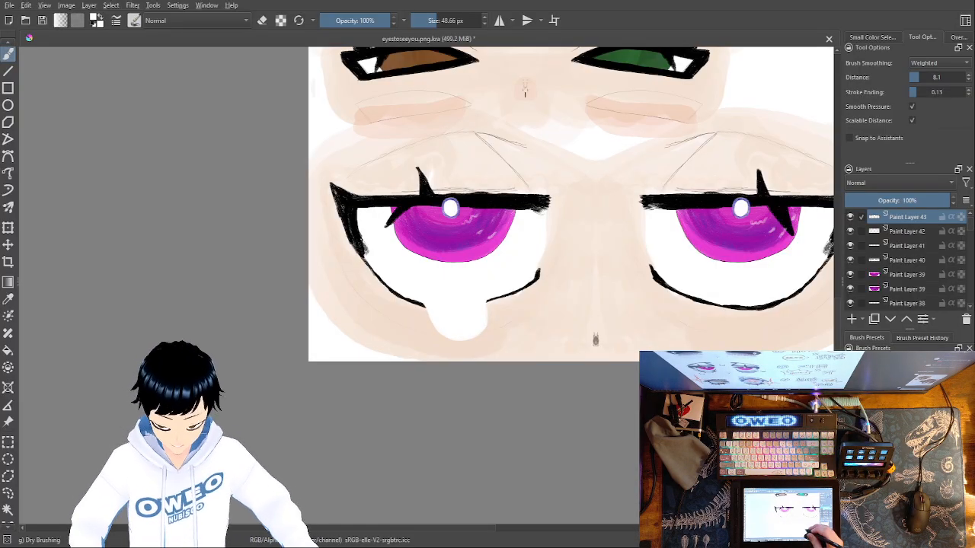
pyautogui.rightClick(613, 381)
pyautogui.click(615, 334)
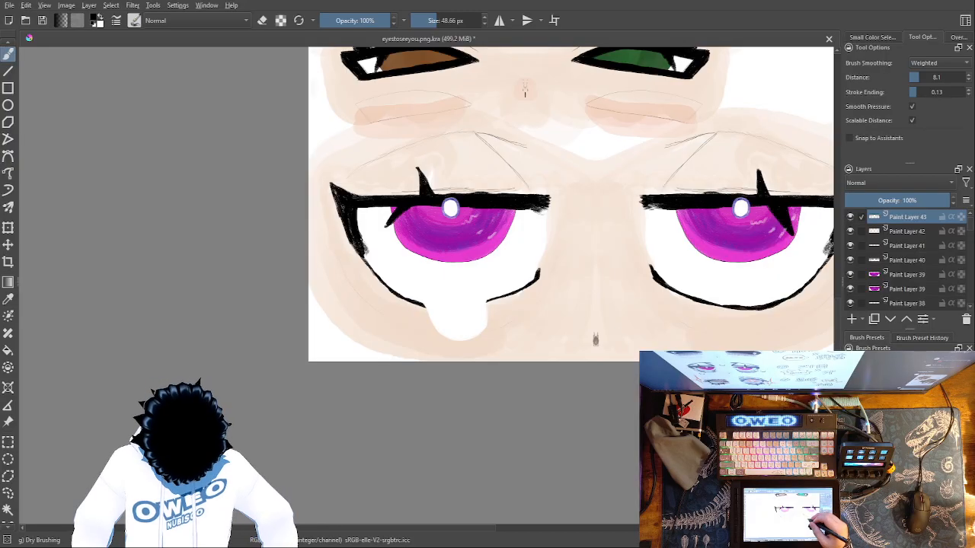
# Choose the Pencil-2 preset at 3.00 px and turn on horizontal mirroring for inking the sketch lines
pyautogui.rightClick(615, 323)
pyautogui.click(655, 382)
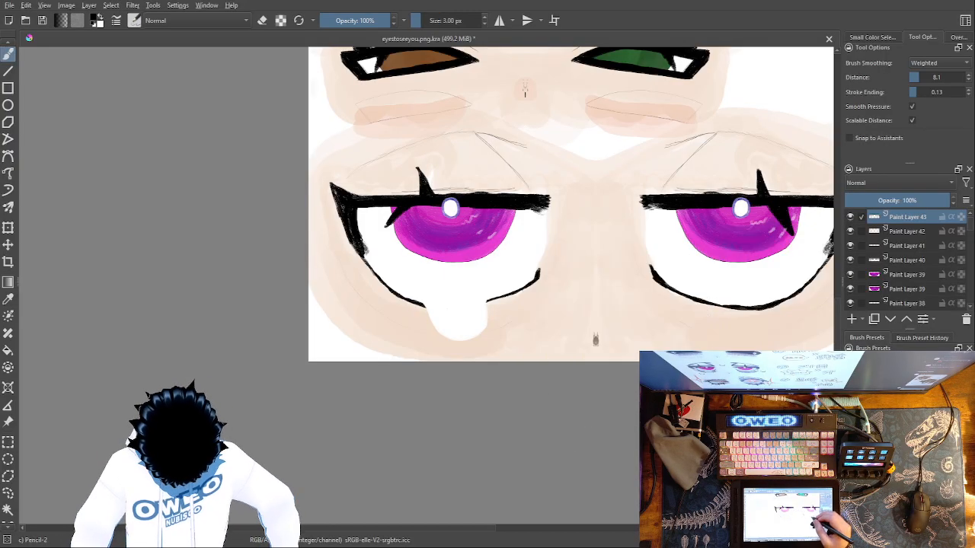
pyautogui.hotkey('ctrl', '+')
pyautogui.hotkey('ctrl', '+')
pyautogui.hotkey('ctrl', '+')
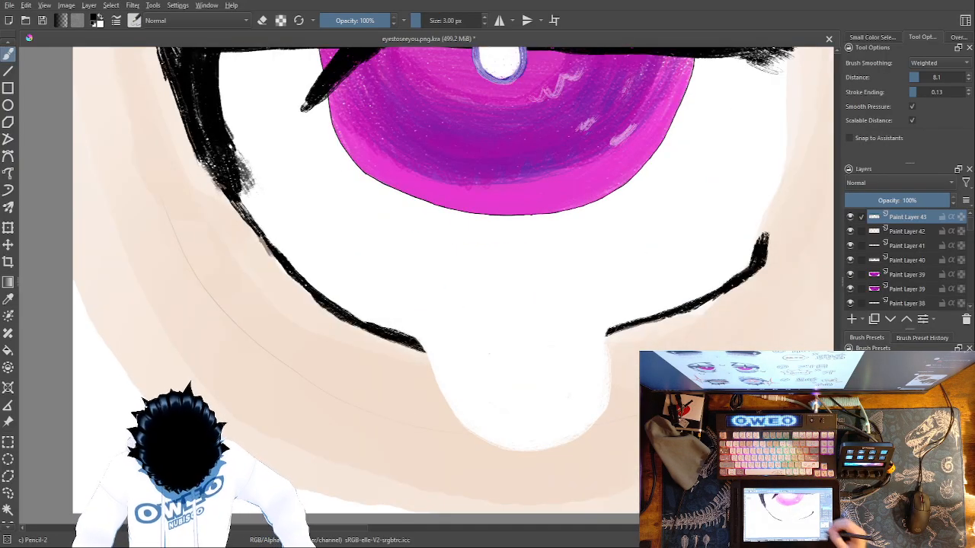
pyautogui.hotkey('ctrl', '+')
pyautogui.hotkey('ctrl', '+')
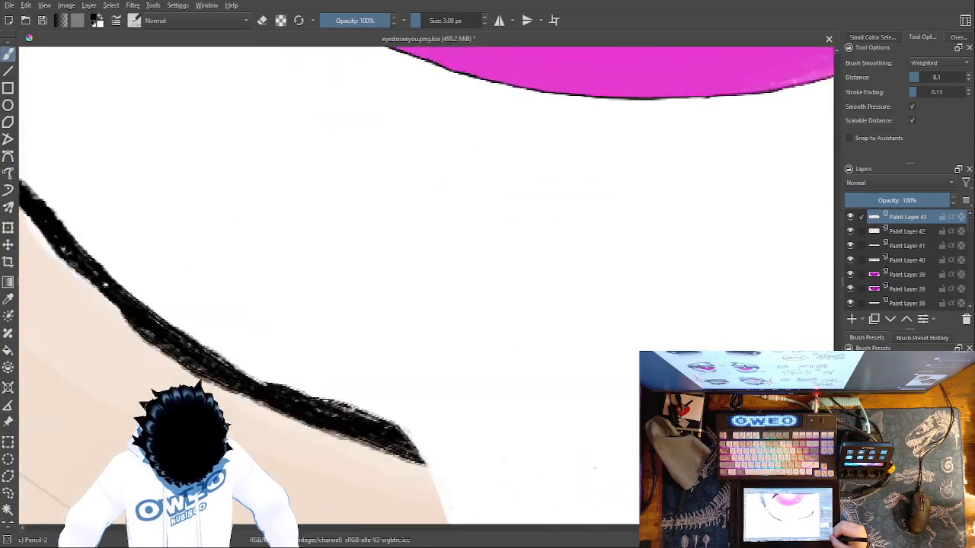
pyautogui.moveTo(393, 470)
pyautogui.mouseDown()
pyautogui.moveTo(416, 347)
pyautogui.moveTo(697, 155)
pyautogui.mouseUp()
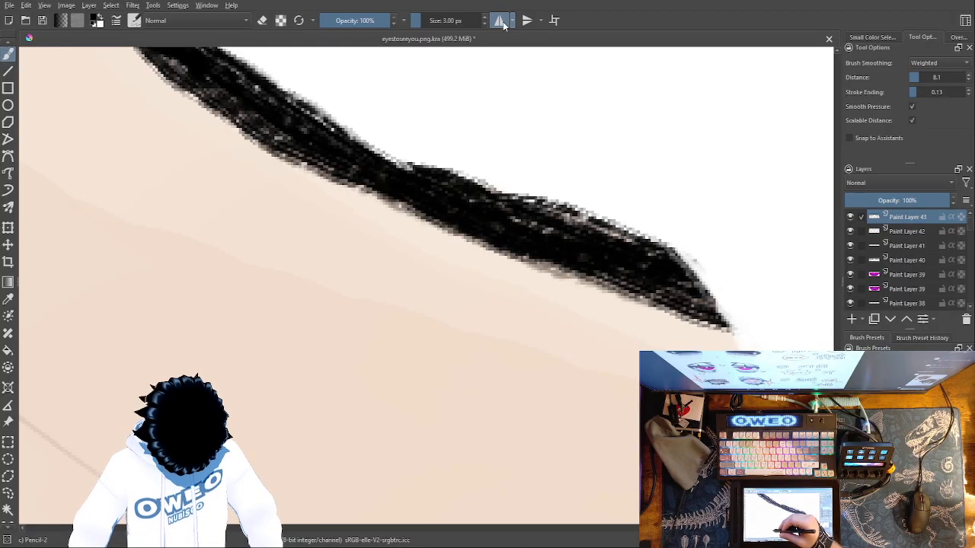
# Trace the outer part of the faint crease under the left magenta eye in thin black, following the sketch downward
pyautogui.moveTo(463, 347)
pyautogui.mouseDown()
pyautogui.moveTo(496, 300)
pyautogui.moveTo(684, 218)
pyautogui.moveTo(505, 266)
pyautogui.moveTo(611, 332)
pyautogui.mouseUp()
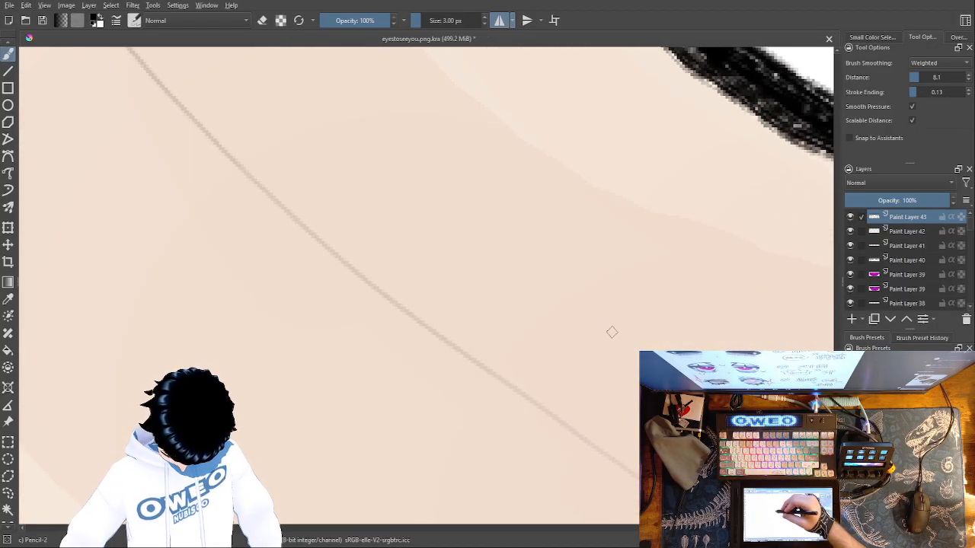
pyautogui.moveTo(417, 323); pyautogui.dragTo(590, 542)
pyautogui.moveTo(323, 199); pyautogui.dragTo(559, 537)
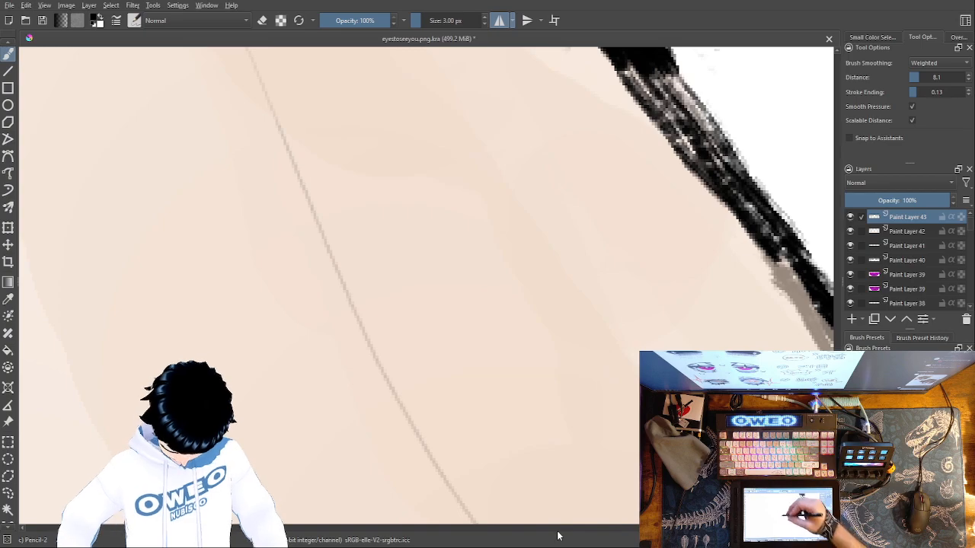
pyautogui.moveTo(367, 232); pyautogui.dragTo(496, 511)
pyautogui.moveTo(419, 261); pyautogui.dragTo(527, 457)
pyautogui.moveTo(401, 325); pyautogui.dragTo(480, 524)
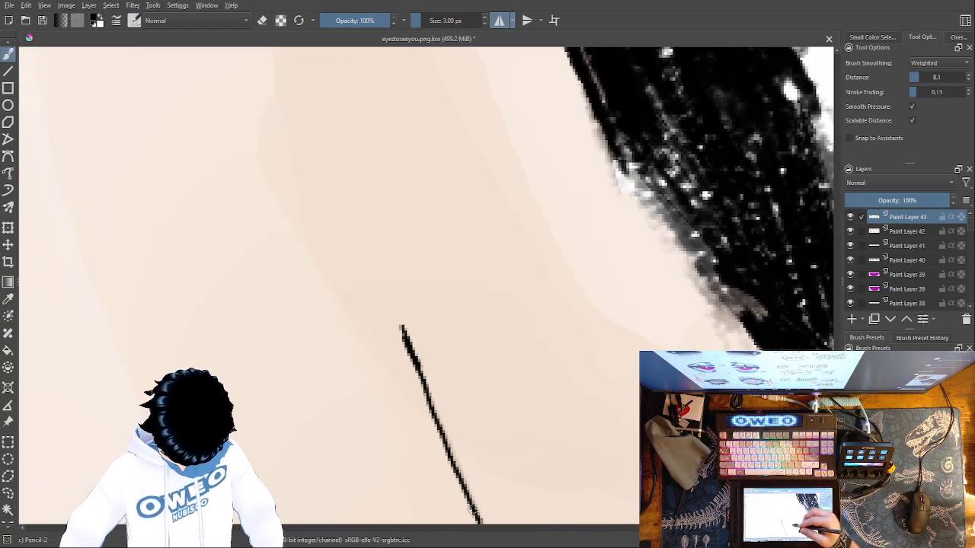
pyautogui.moveTo(584, 455); pyautogui.dragTo(428, 148)
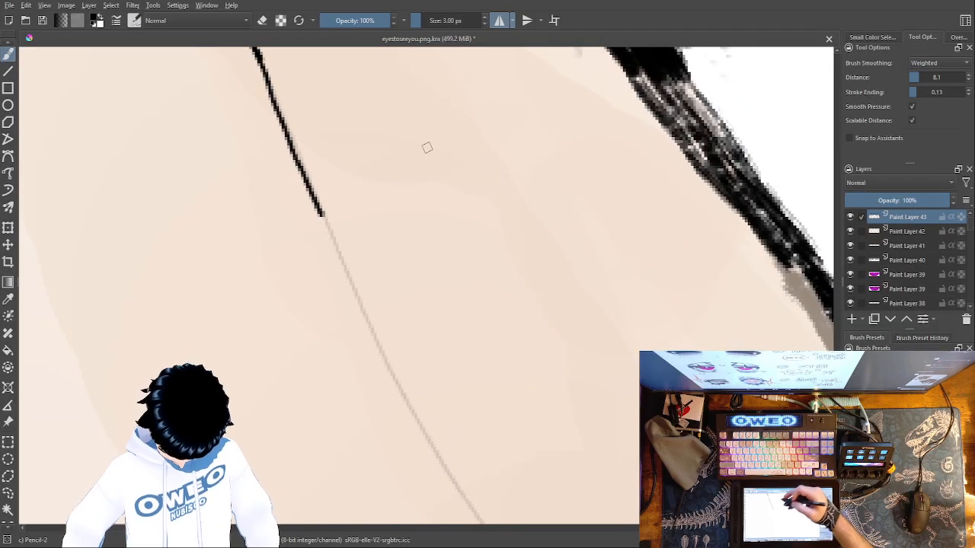
pyautogui.moveTo(322, 215)
pyautogui.mouseDown()
pyautogui.moveTo(389, 372)
pyautogui.moveTo(479, 521)
pyautogui.mouseUp()
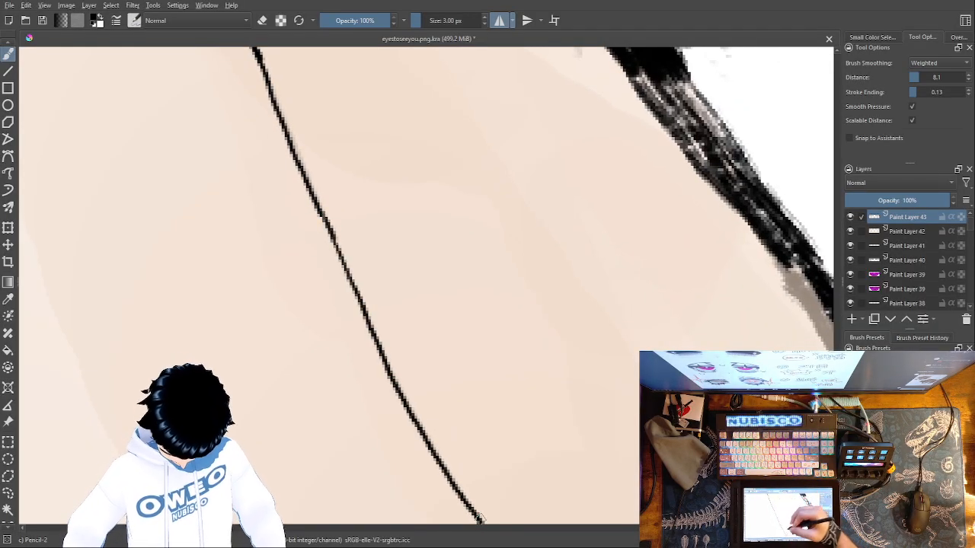
pyautogui.moveTo(531, 431)
pyautogui.mouseDown()
pyautogui.moveTo(479, 144)
pyautogui.moveTo(452, 79)
pyautogui.mouseUp()
pyautogui.moveTo(404, 163)
pyautogui.mouseDown()
pyautogui.moveTo(528, 318)
pyautogui.moveTo(648, 423)
pyautogui.mouseUp()
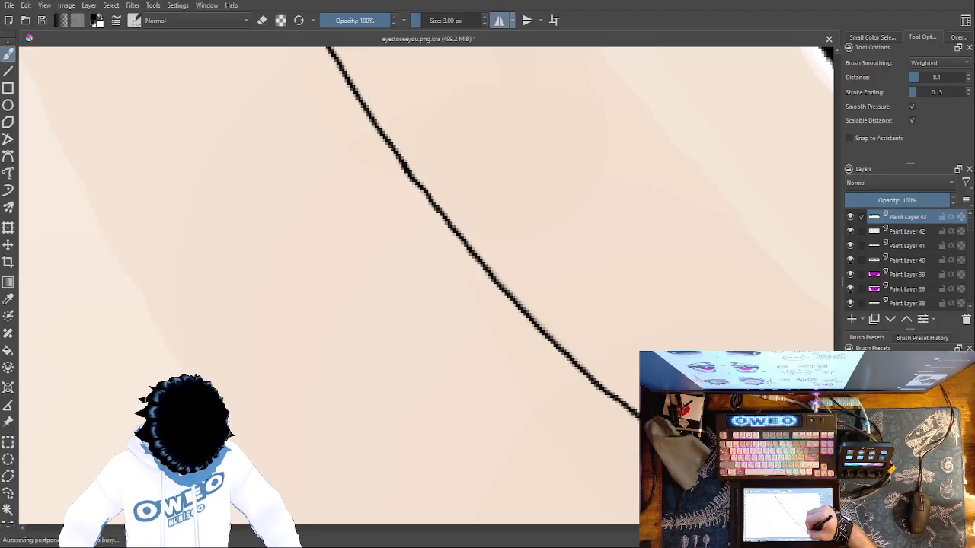
# Continue the under-eye crease to the teardrop's outer edge and trace its short remainder on the teardrop's inner side
pyautogui.moveTo(738, 393)
pyautogui.mouseDown()
pyautogui.moveTo(568, 285)
pyautogui.moveTo(457, 255)
pyautogui.mouseUp()
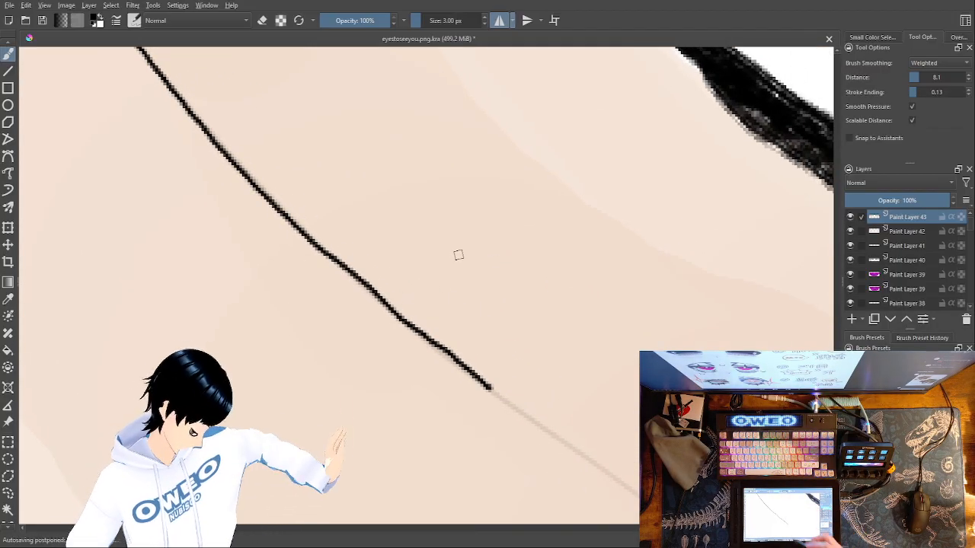
pyautogui.moveTo(644, 460)
pyautogui.mouseDown()
pyautogui.moveTo(555, 424)
pyautogui.moveTo(431, 429)
pyautogui.mouseUp()
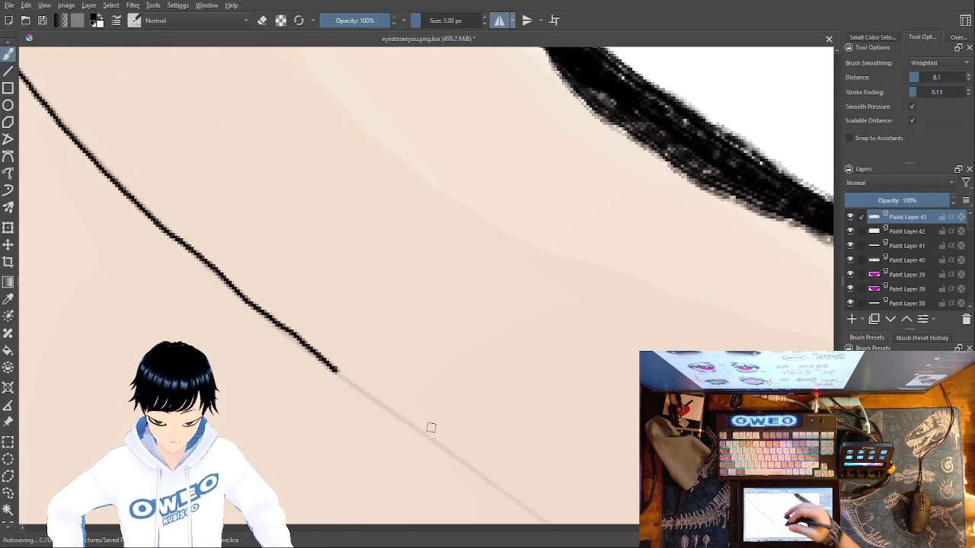
pyautogui.moveTo(335, 372); pyautogui.dragTo(556, 521)
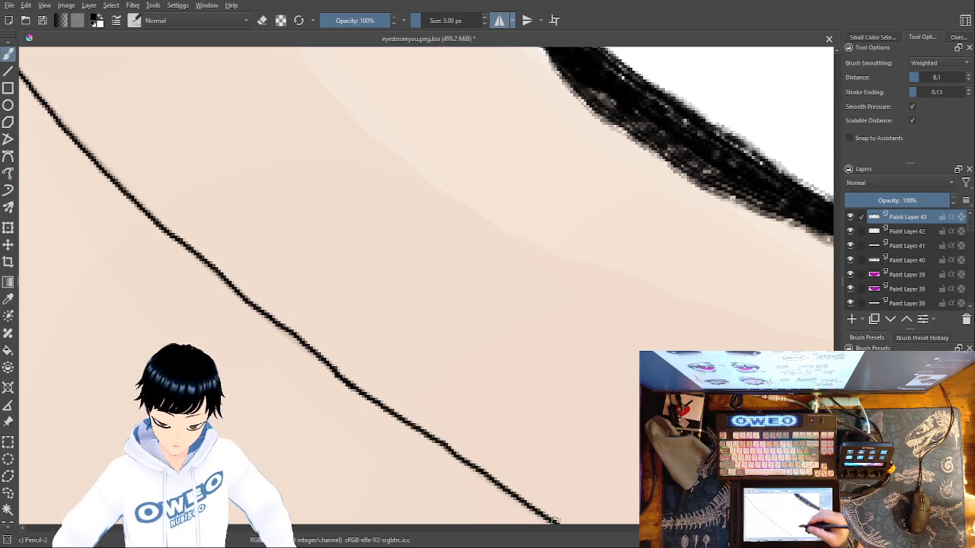
pyautogui.moveTo(671, 462)
pyautogui.mouseDown()
pyautogui.moveTo(533, 413)
pyautogui.moveTo(429, 333)
pyautogui.mouseUp()
pyautogui.moveTo(311, 391)
pyautogui.mouseDown()
pyautogui.moveTo(410, 465)
pyautogui.moveTo(558, 521)
pyautogui.moveTo(542, 373)
pyautogui.moveTo(471, 298)
pyautogui.moveTo(418, 279)
pyautogui.mouseUp()
pyautogui.moveTo(404, 365); pyautogui.dragTo(641, 451)
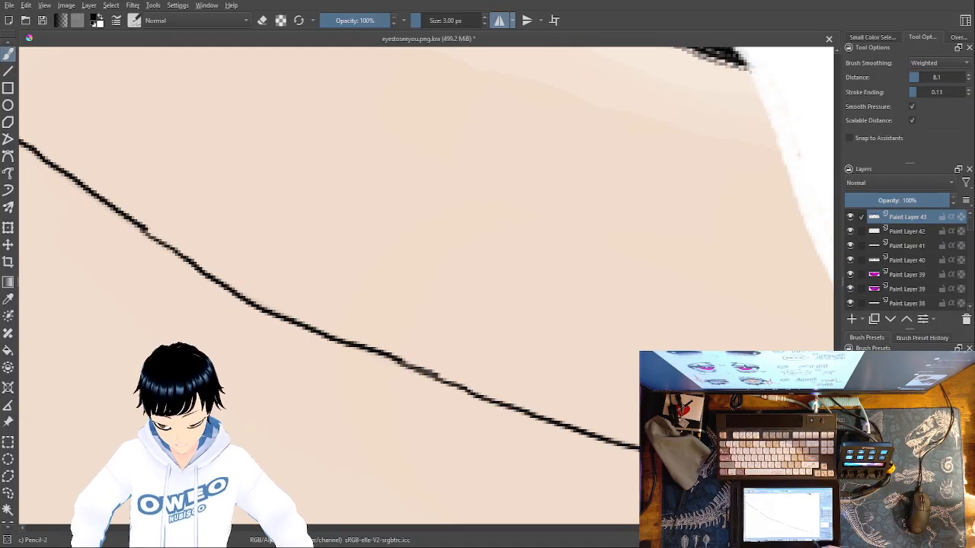
pyautogui.moveTo(785, 476)
pyautogui.mouseDown()
pyautogui.moveTo(666, 476)
pyautogui.moveTo(285, 433)
pyautogui.mouseUp()
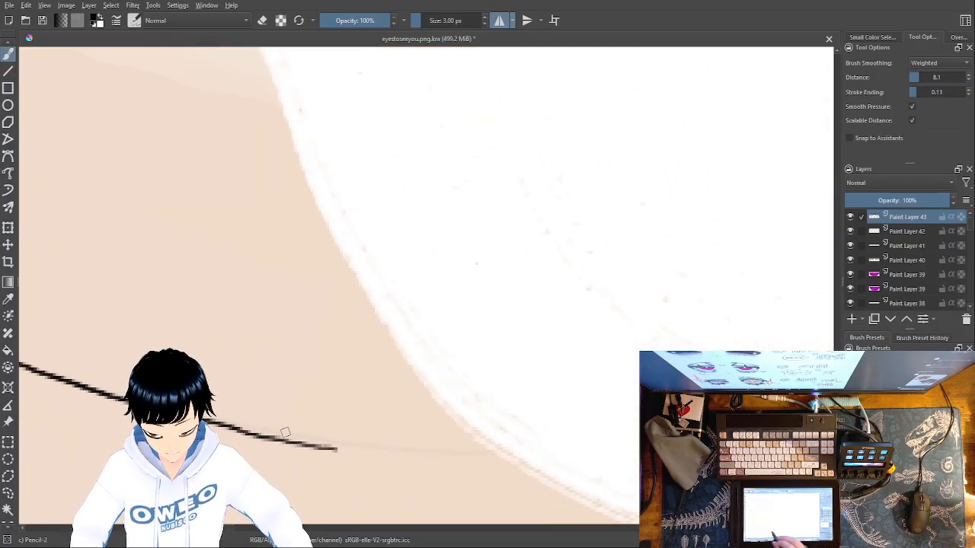
pyautogui.moveTo(490, 453); pyautogui.dragTo(318, 445)
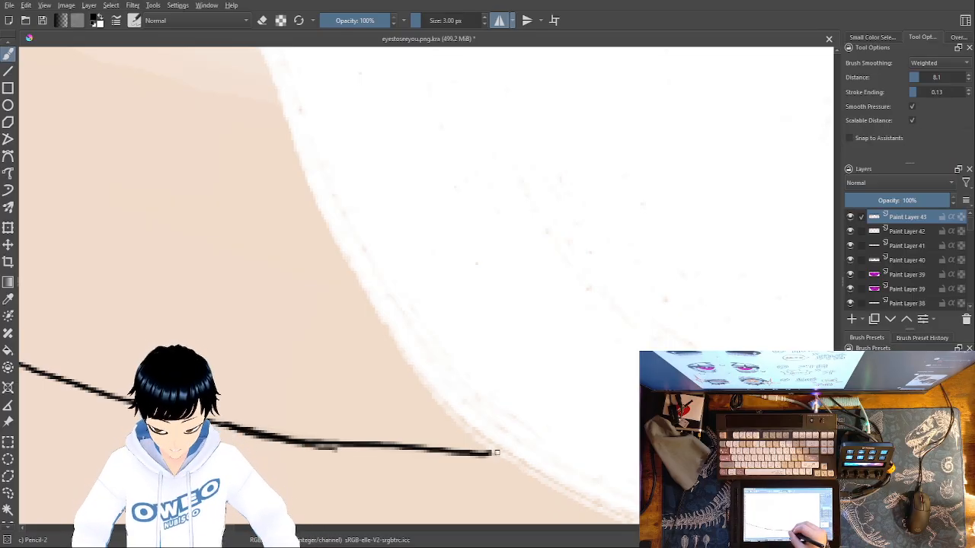
pyautogui.moveTo(487, 454); pyautogui.dragTo(501, 454)
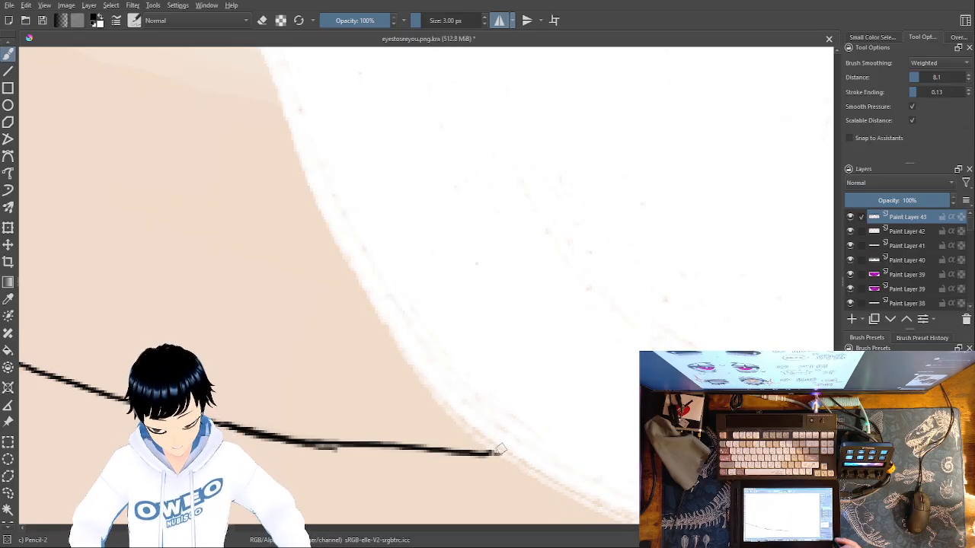
pyautogui.press('1')
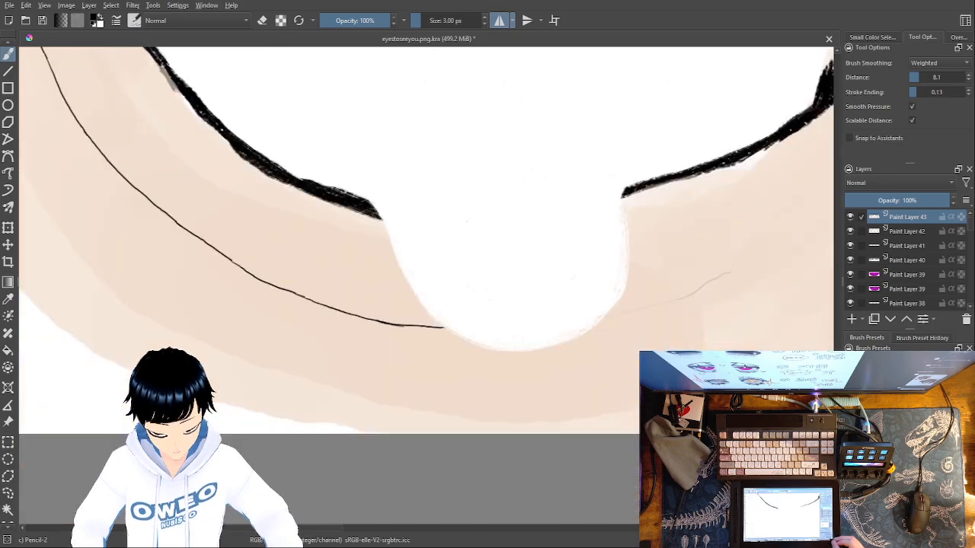
pyautogui.moveTo(733, 270); pyautogui.dragTo(609, 312)
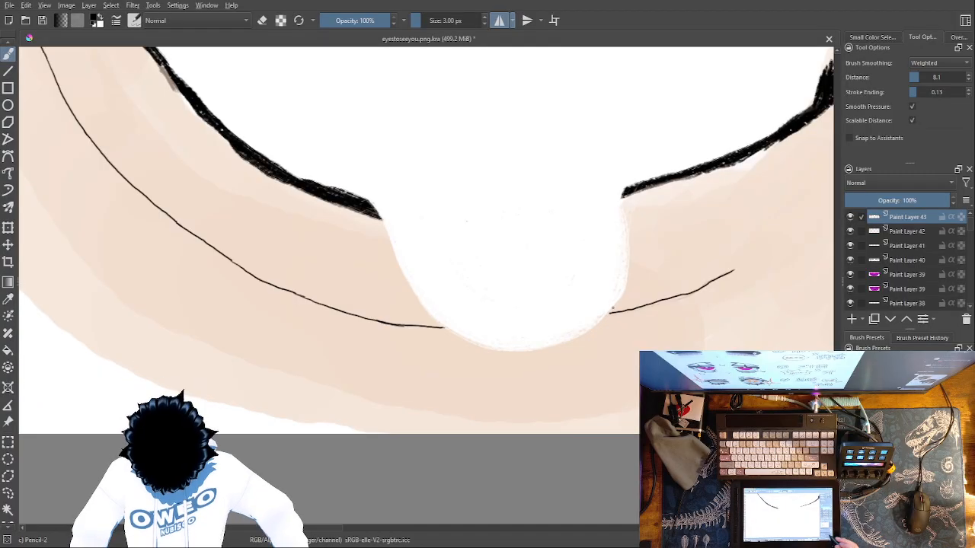
# With mirroring off, close the gap in the crease under the right magenta eye, and turn horizontal mirroring back on
pyautogui.moveTo(670, 382); pyautogui.dragTo(308, 464)
pyautogui.moveTo(710, 408); pyautogui.dragTo(410, 452)
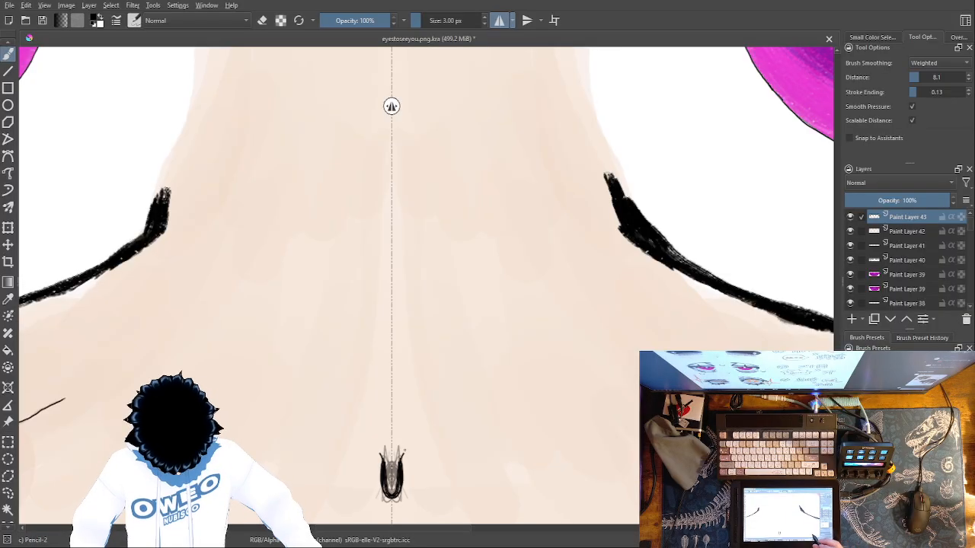
pyautogui.moveTo(694, 474); pyautogui.dragTo(212, 499)
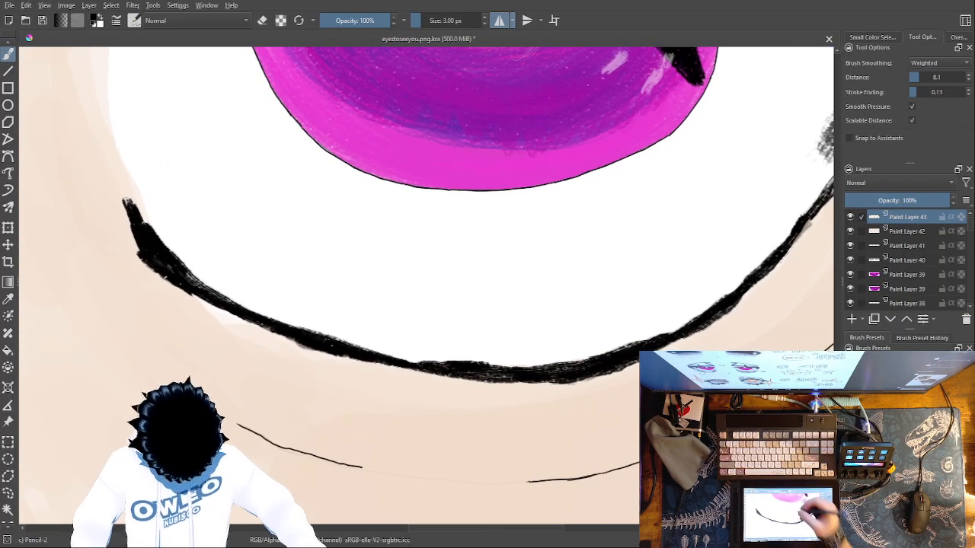
pyautogui.click(500, 21)
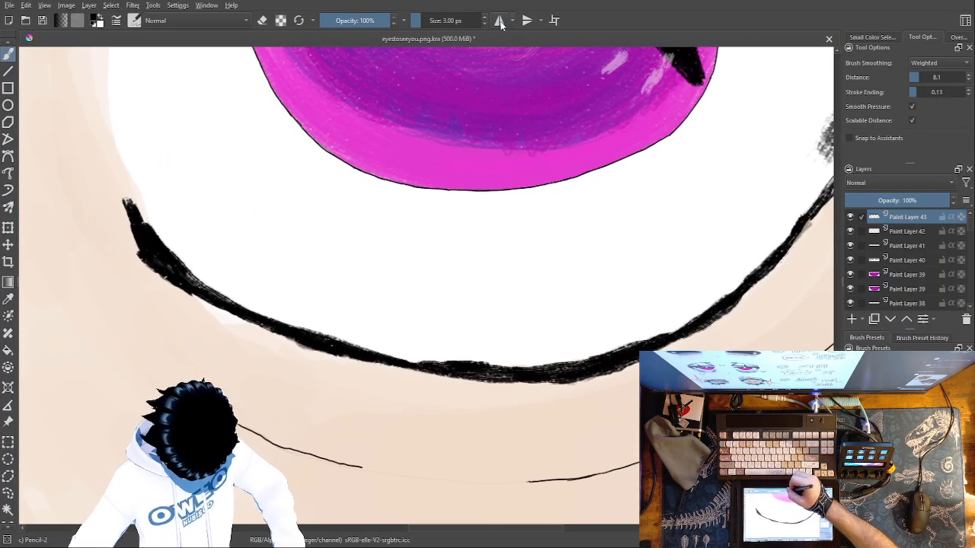
pyautogui.moveTo(529, 481); pyautogui.dragTo(521, 480)
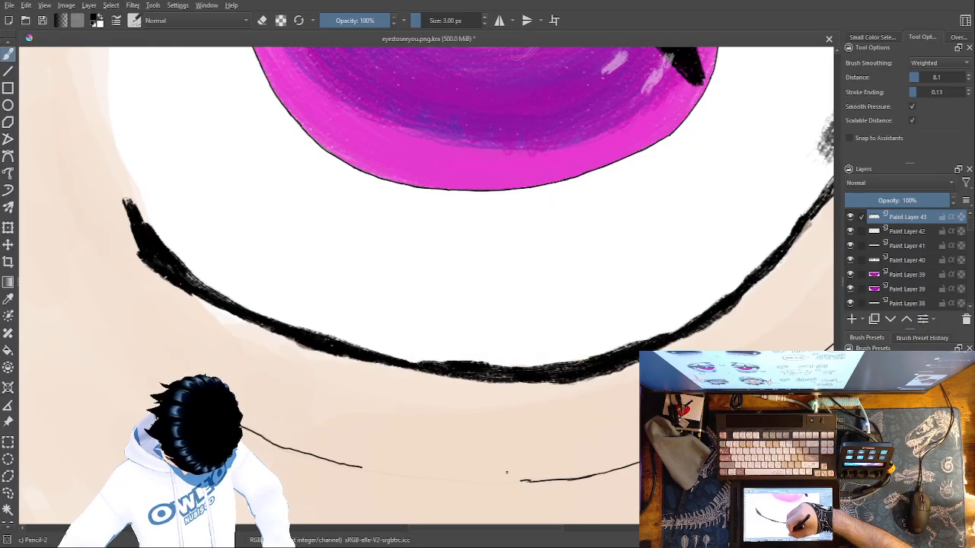
pyautogui.moveTo(359, 467); pyautogui.dragTo(374, 469)
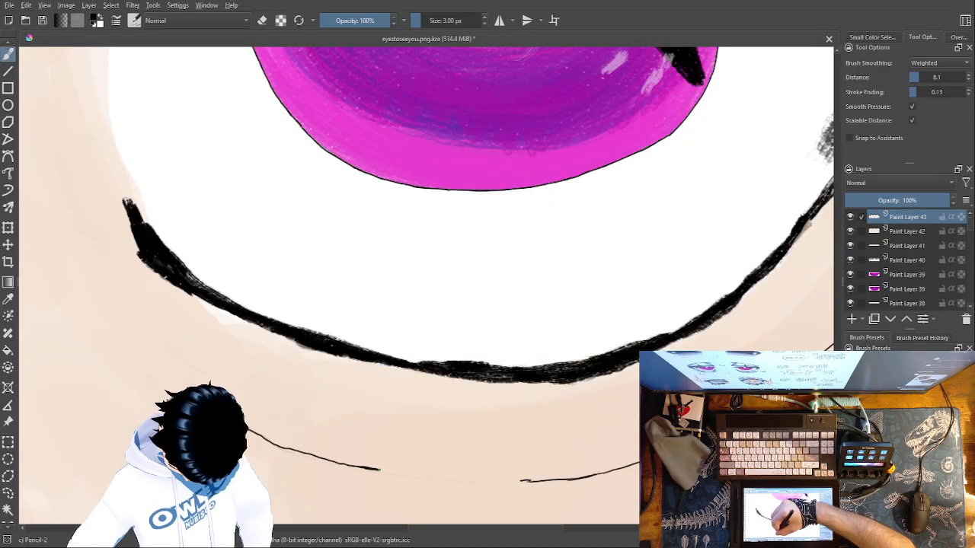
pyautogui.moveTo(467, 482); pyautogui.dragTo(531, 481)
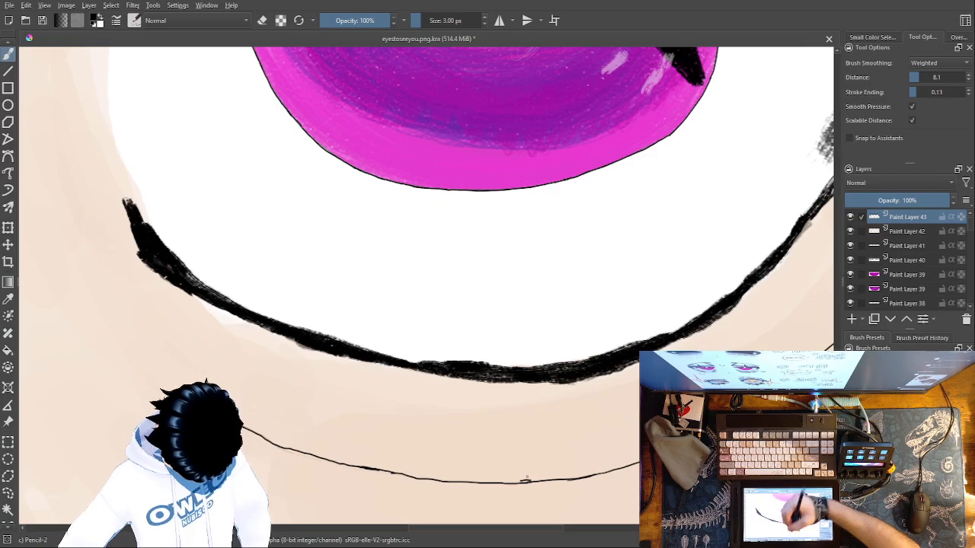
pyautogui.click(500, 20)
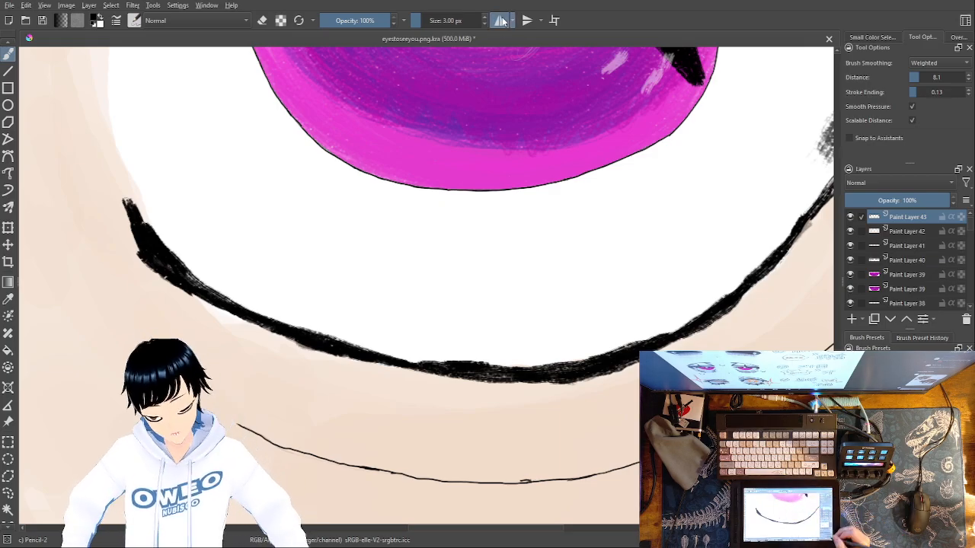
# Ink the diagonal fold above the right magenta eye and the inner crease lines running from its peak toward the nose
pyautogui.hotkey('ctrl', '-')
pyautogui.hotkey('ctrl', '-')
pyautogui.hotkey('ctrl', '-')
pyautogui.hotkey('ctrl', '-')
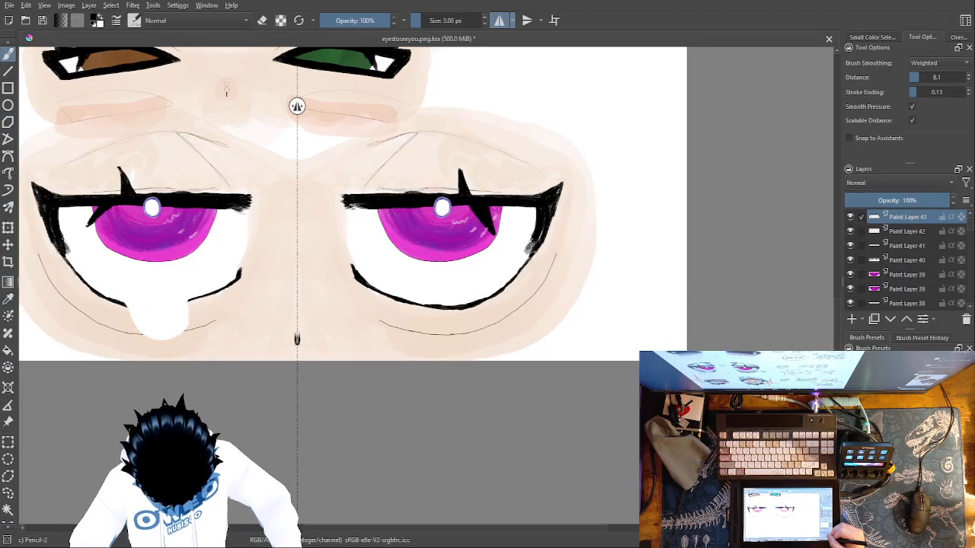
pyautogui.hotkey('ctrl', '+')
pyautogui.hotkey('ctrl', '+')
pyautogui.moveTo(537, 287); pyautogui.dragTo(676, 512)
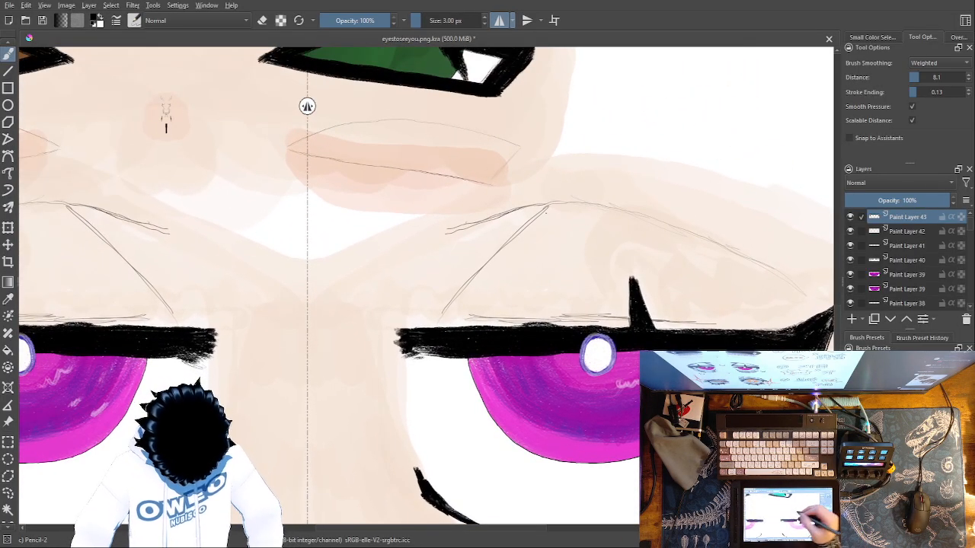
pyautogui.hotkey('ctrl', '+')
pyautogui.hotkey('ctrl', '+')
pyautogui.hotkey('ctrl', '+')
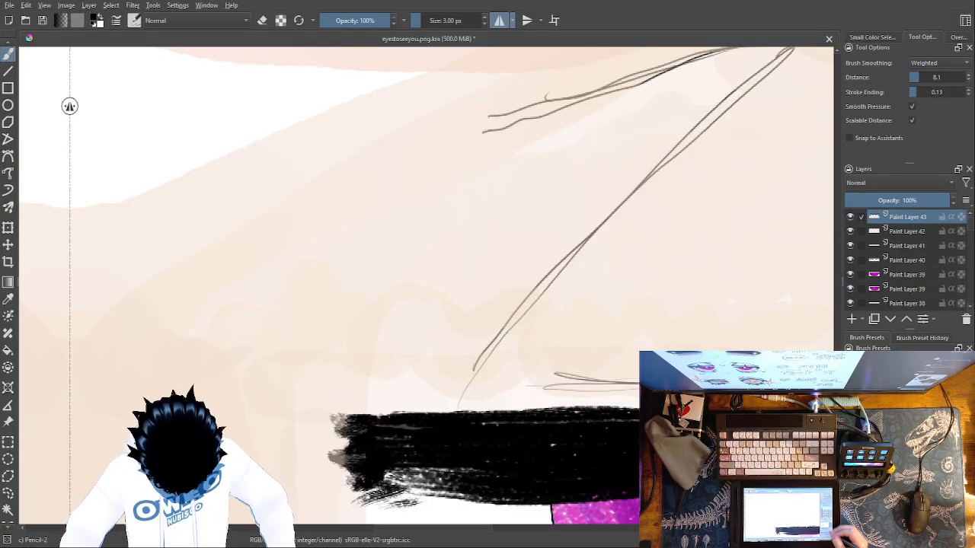
pyautogui.moveTo(709, 299); pyautogui.dragTo(605, 439)
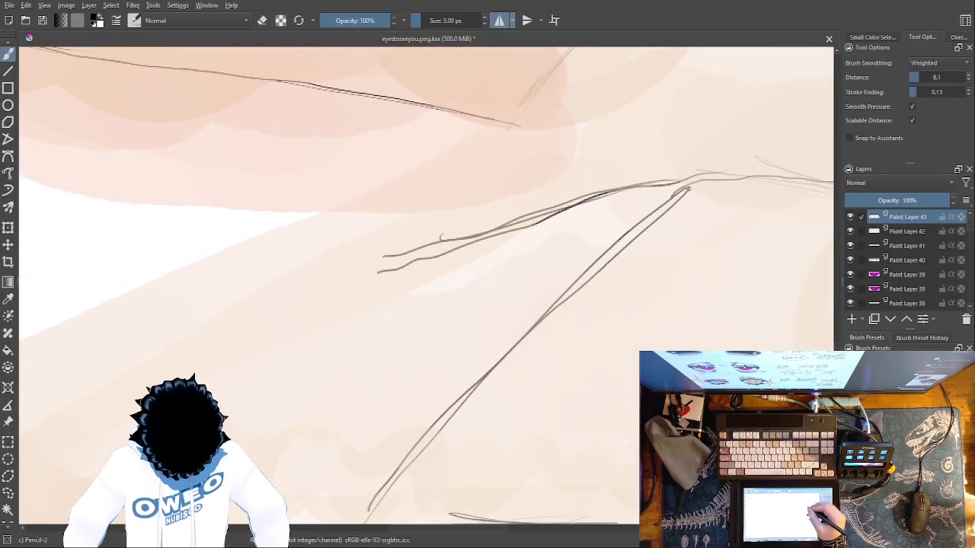
pyautogui.moveTo(675, 196)
pyautogui.mouseDown()
pyautogui.moveTo(577, 283)
pyautogui.moveTo(375, 503)
pyautogui.mouseUp()
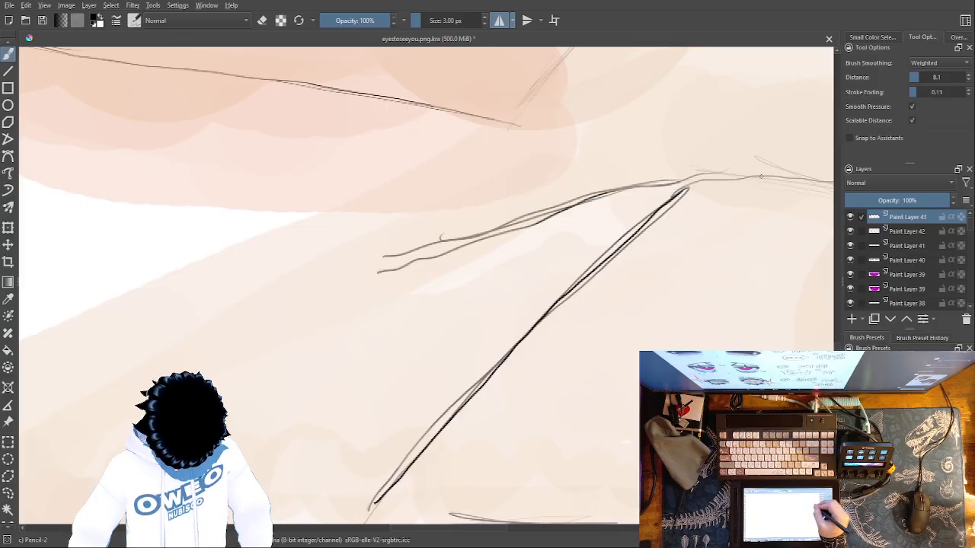
pyautogui.moveTo(769, 179); pyautogui.dragTo(656, 203)
pyautogui.moveTo(767, 173)
pyautogui.mouseDown()
pyautogui.moveTo(571, 205)
pyautogui.moveTo(360, 274)
pyautogui.mouseUp()
# Trace the long upper-lid crease in black from its peak down toward the right magenta eye's outer corner
pyautogui.moveTo(687, 357); pyautogui.dragTo(119, 456)
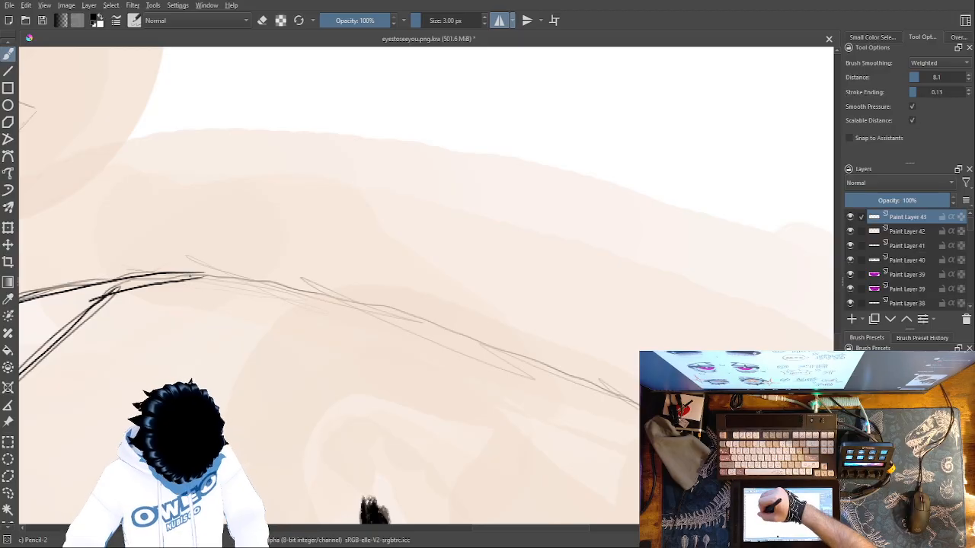
pyautogui.moveTo(202, 276)
pyautogui.mouseDown()
pyautogui.moveTo(361, 303)
pyautogui.moveTo(638, 397)
pyautogui.mouseUp()
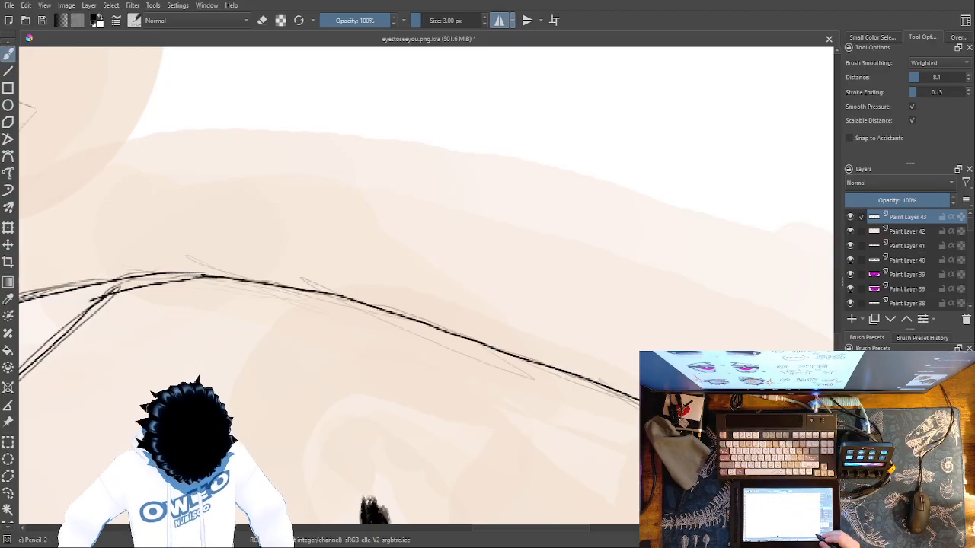
pyautogui.moveTo(763, 448)
pyautogui.mouseDown()
pyautogui.moveTo(720, 407)
pyautogui.moveTo(543, 309)
pyautogui.moveTo(503, 306)
pyautogui.mouseUp()
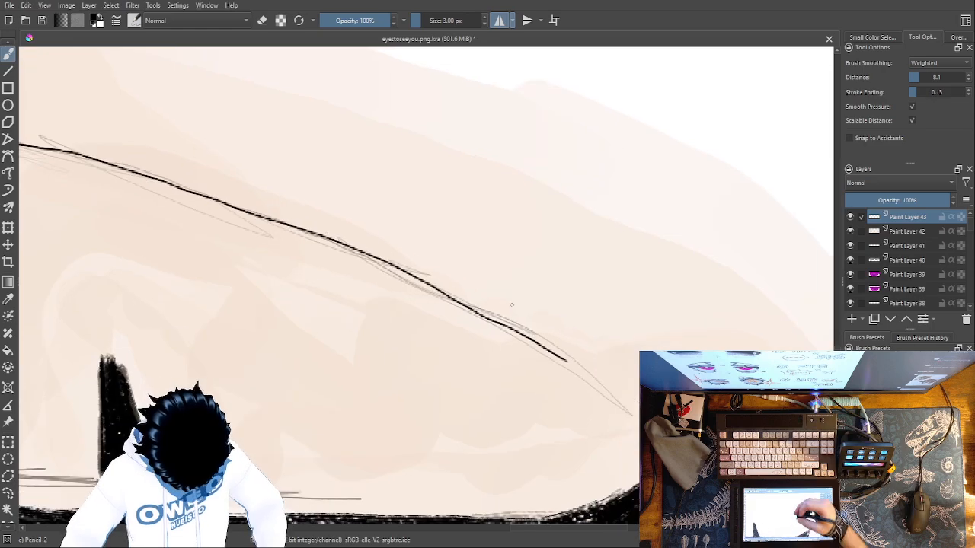
pyautogui.moveTo(566, 359)
pyautogui.mouseDown()
pyautogui.moveTo(641, 338)
pyautogui.moveTo(684, 361)
pyautogui.mouseUp()
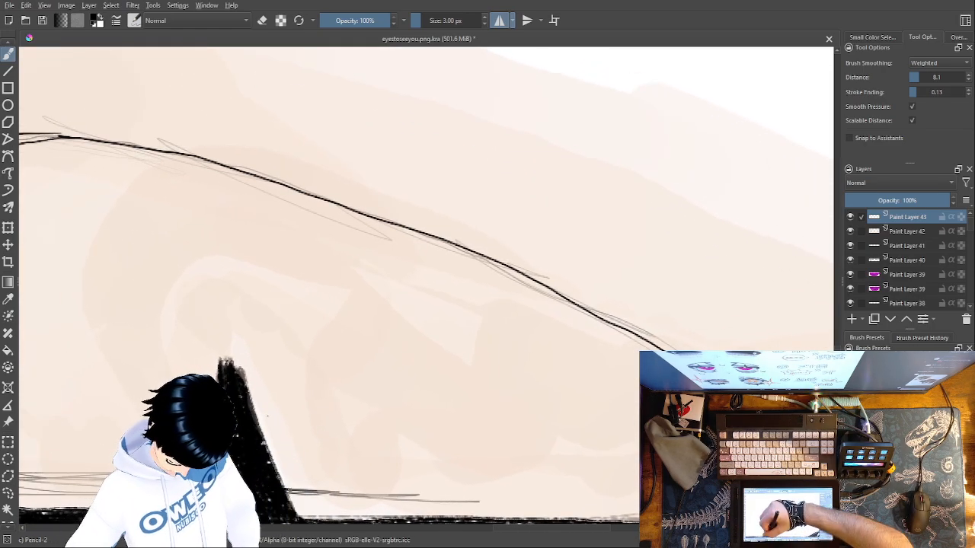
# Ink the thin crease segments just above the right magenta eye's upper lash line in black, on both sides of the tall lash
pyautogui.moveTo(324, 493); pyautogui.dragTo(468, 502)
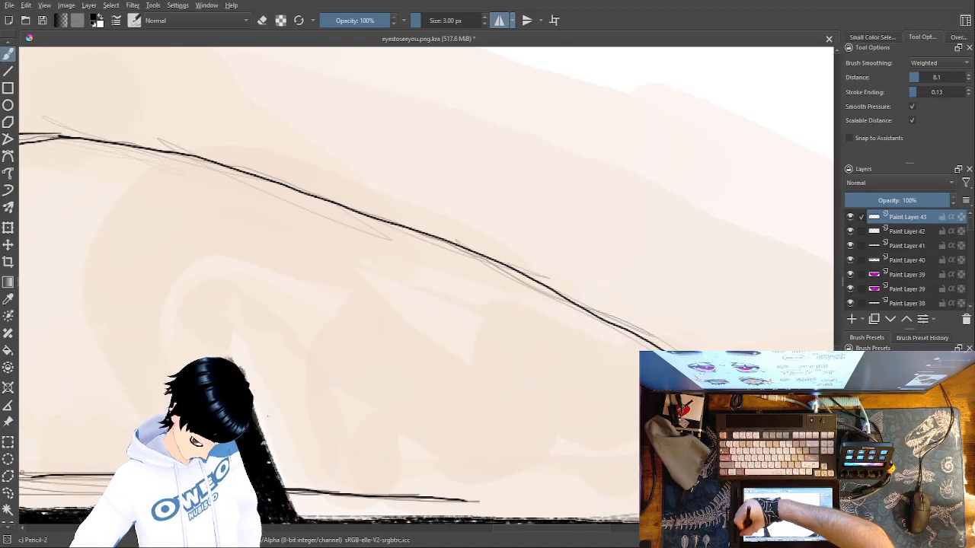
pyautogui.moveTo(348, 425)
pyautogui.mouseDown()
pyautogui.moveTo(459, 363)
pyautogui.moveTo(710, 346)
pyautogui.mouseUp()
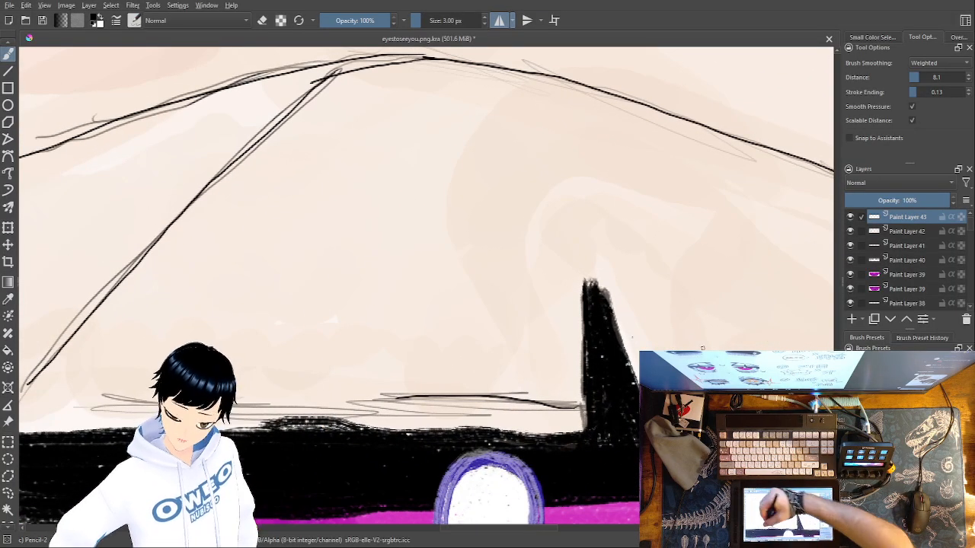
pyautogui.moveTo(259, 394); pyautogui.dragTo(416, 390)
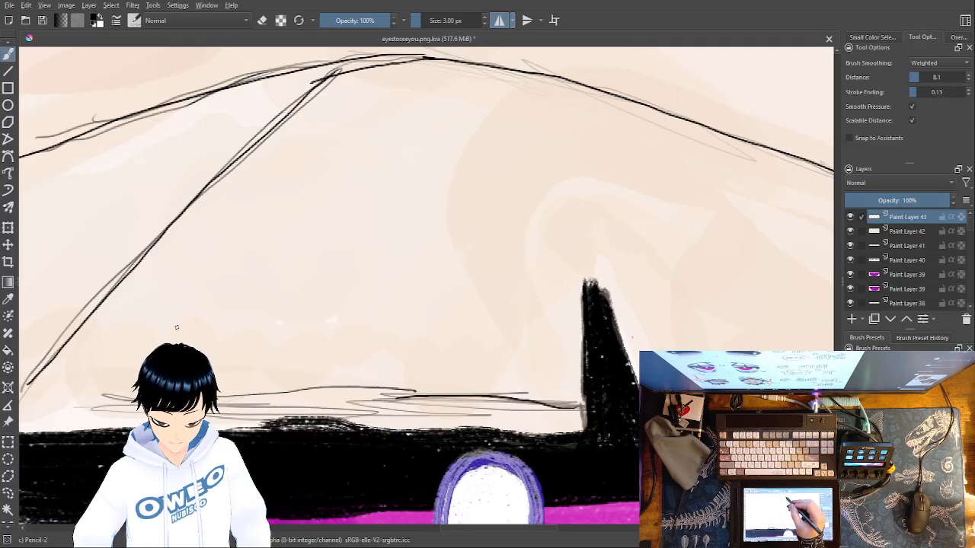
# With horizontal mirroring off, draw a long shallow arc across the right magenta eye's upper lid and a small hooked wrinkle near its inner end
pyautogui.moveTo(217, 302)
pyautogui.mouseDown()
pyautogui.moveTo(384, 249)
pyautogui.moveTo(638, 230)
pyautogui.mouseUp()
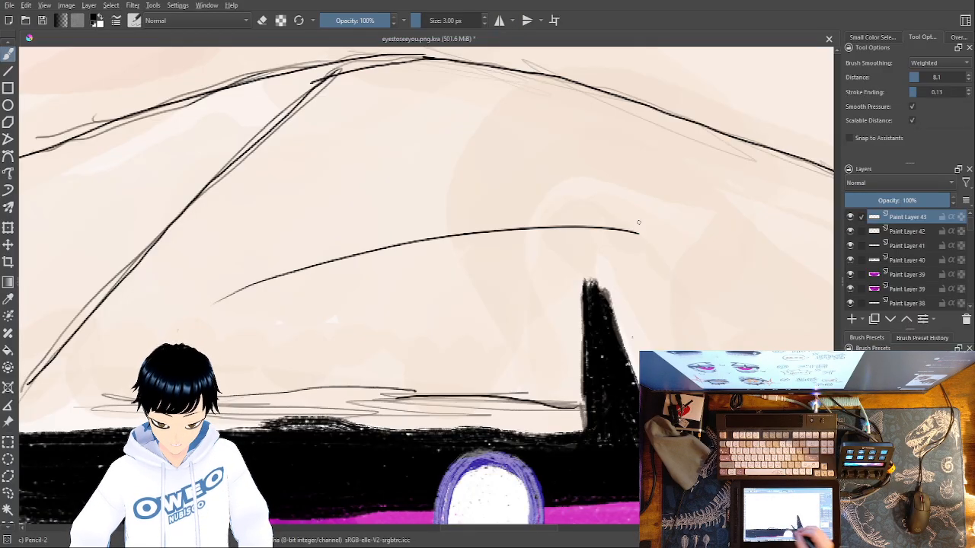
pyautogui.moveTo(481, 346); pyautogui.dragTo(776, 333)
pyautogui.moveTo(408, 153); pyautogui.dragTo(419, 200)
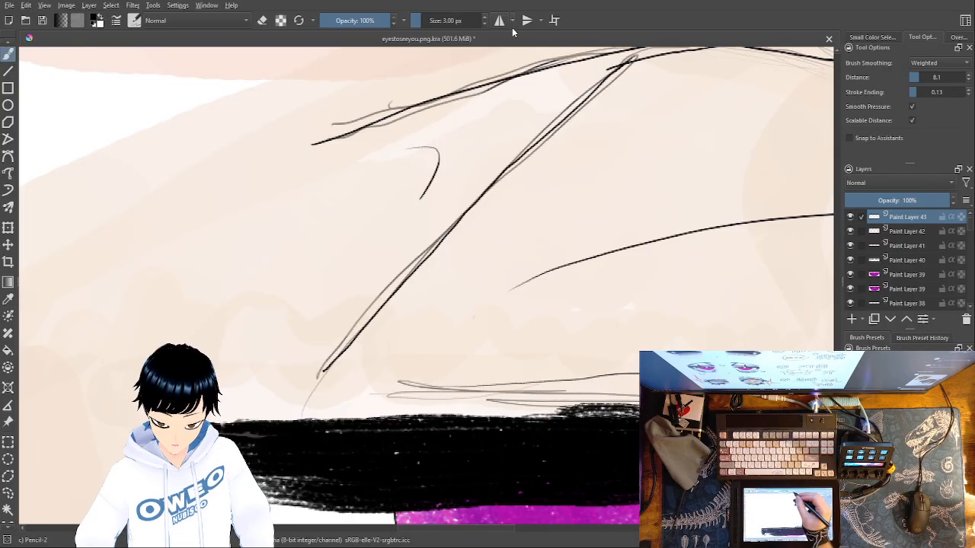
# Draw a small hooked wrinkle near the left magenta eye's inner lid crease and a thin peaked fold in the middle of the lid
pyautogui.moveTo(256, 379); pyautogui.dragTo(784, 320)
pyautogui.moveTo(451, 292)
pyautogui.mouseDown()
pyautogui.moveTo(614, 297)
pyautogui.moveTo(866, 368)
pyautogui.mouseUp()
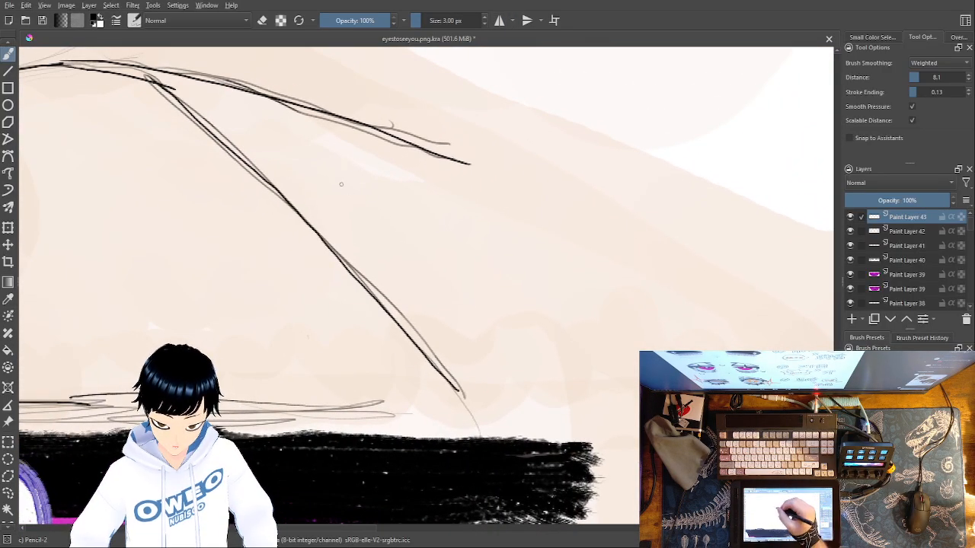
pyautogui.moveTo(366, 163)
pyautogui.mouseDown()
pyautogui.moveTo(323, 170)
pyautogui.moveTo(381, 204)
pyautogui.mouseUp()
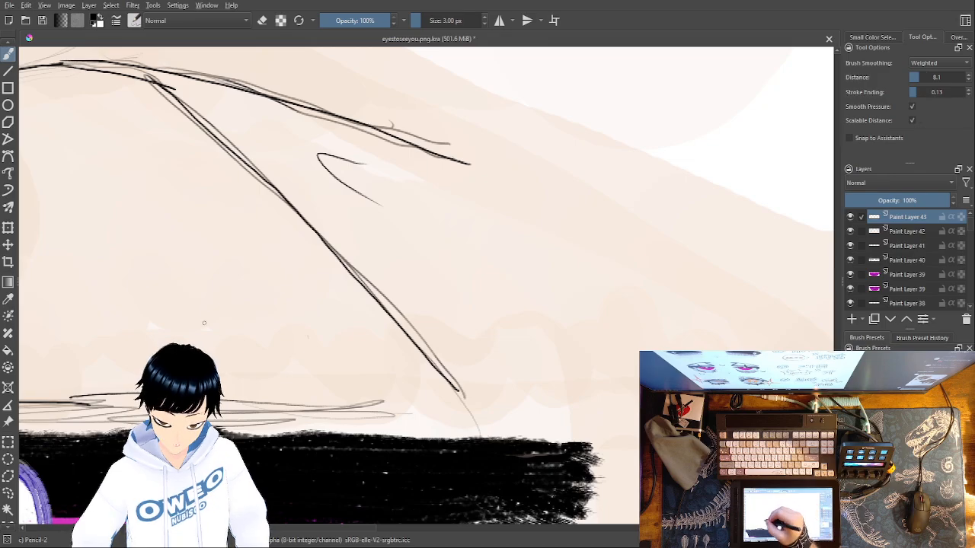
pyautogui.moveTo(89, 252)
pyautogui.mouseDown()
pyautogui.moveTo(236, 275)
pyautogui.moveTo(526, 288)
pyautogui.mouseUp()
pyautogui.moveTo(502, 383); pyautogui.dragTo(587, 360)
pyautogui.moveTo(640, 398); pyautogui.dragTo(490, 381)
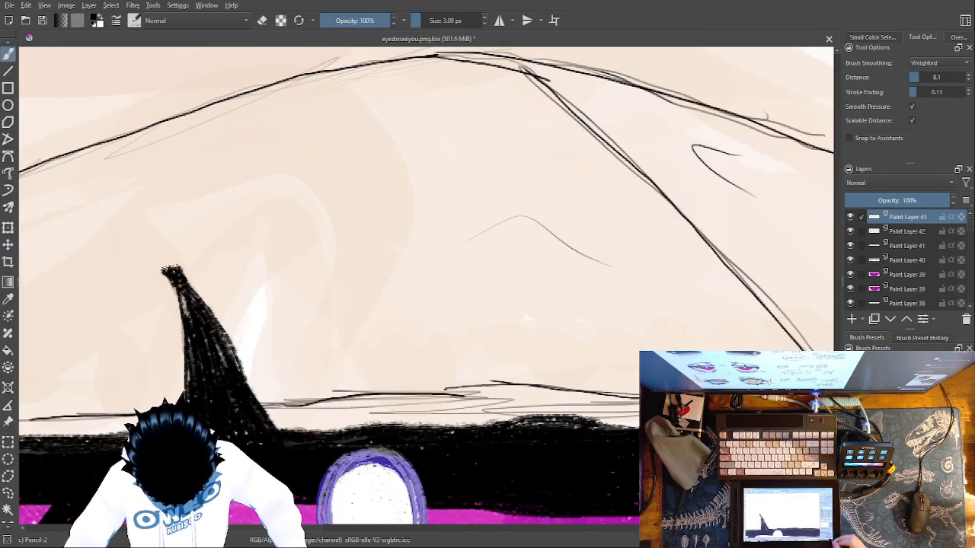
# Add a short fold mark on the inner half of the left magenta eye's upper lid
pyautogui.press('-')
pyautogui.press('-')
pyautogui.press('-')
pyautogui.press('-')
pyautogui.press('-')
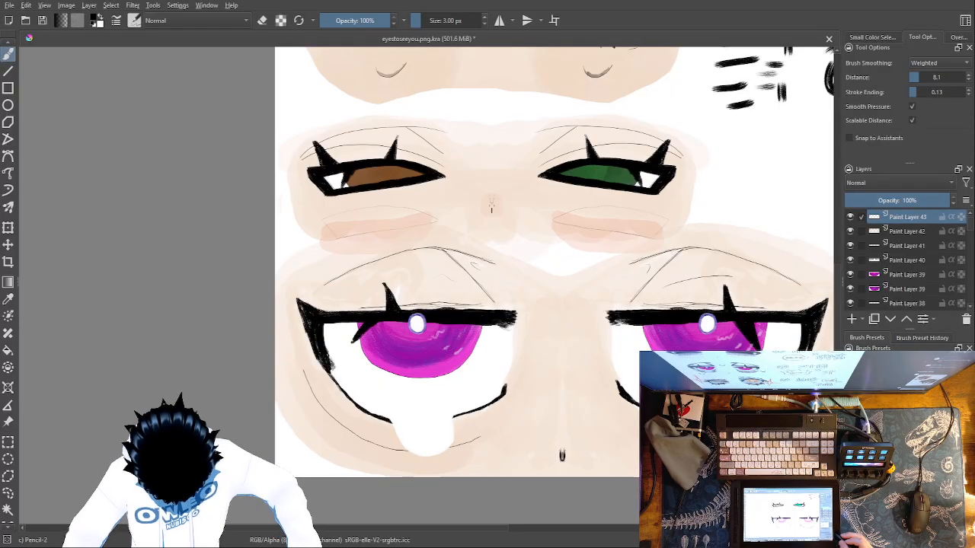
pyautogui.moveTo(442, 273); pyautogui.dragTo(432, 272)
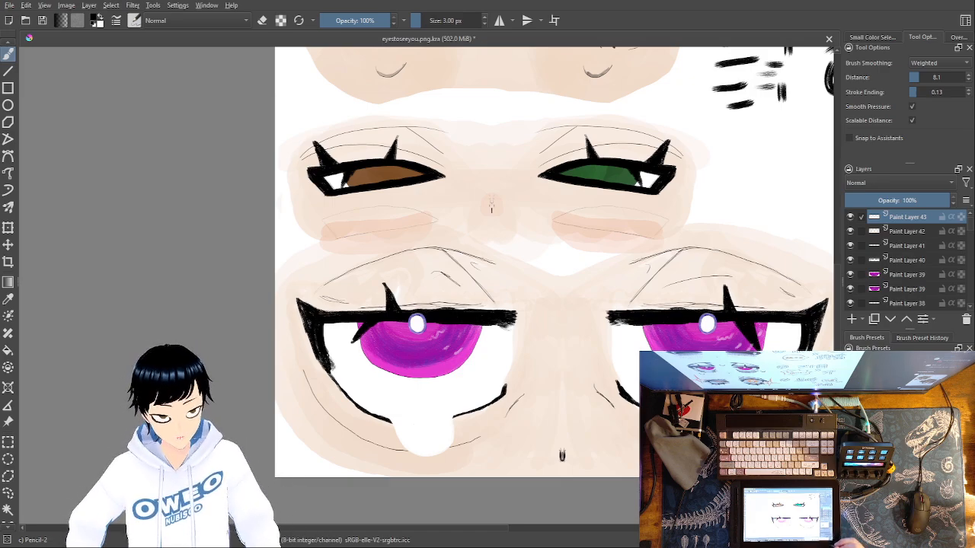
# Draw a small U-shaped curve on the nose bridge between the magenta eyes and another below the left eye's outer corner
pyautogui.moveTo(546, 320)
pyautogui.mouseDown()
pyautogui.moveTo(557, 337)
pyautogui.moveTo(582, 322)
pyautogui.mouseUp()
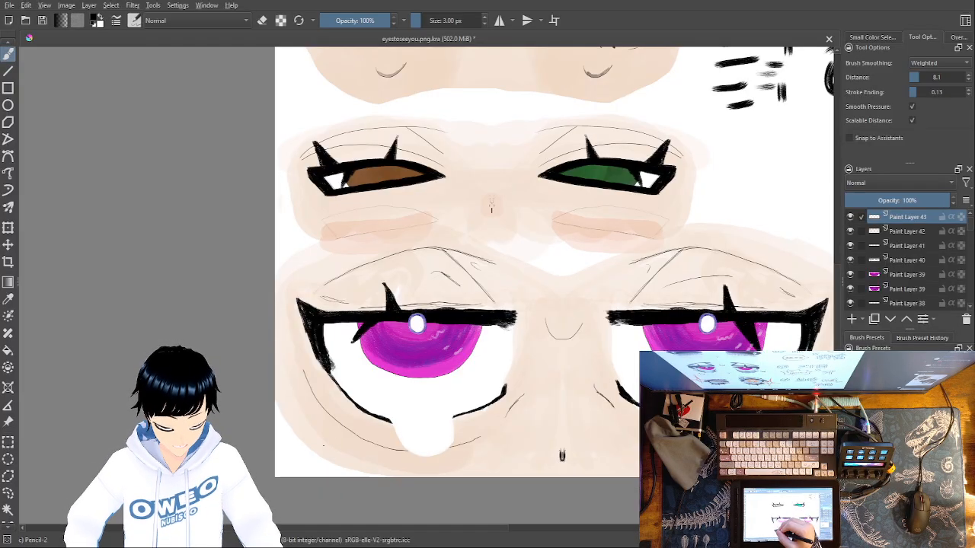
pyautogui.moveTo(310, 443); pyautogui.dragTo(342, 459)
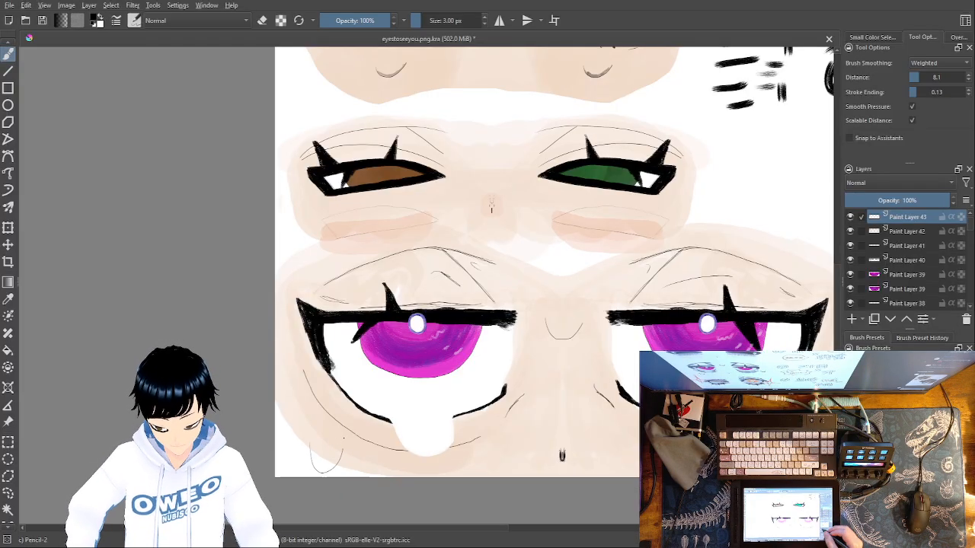
pyautogui.moveTo(808, 426); pyautogui.dragTo(686, 427)
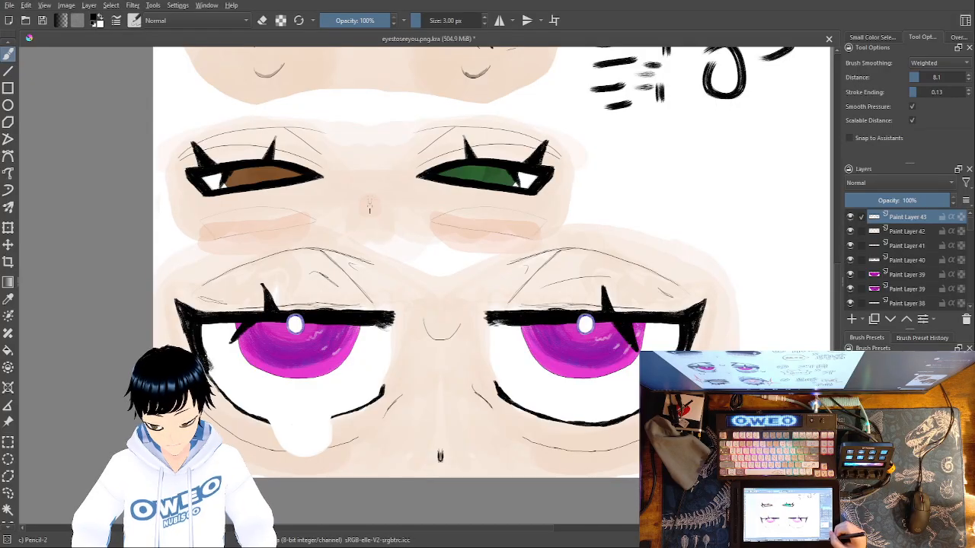
# Bring the whole eye sheet into view and save the drawing
pyautogui.press('-')
pyautogui.press('-')
pyautogui.press('-')
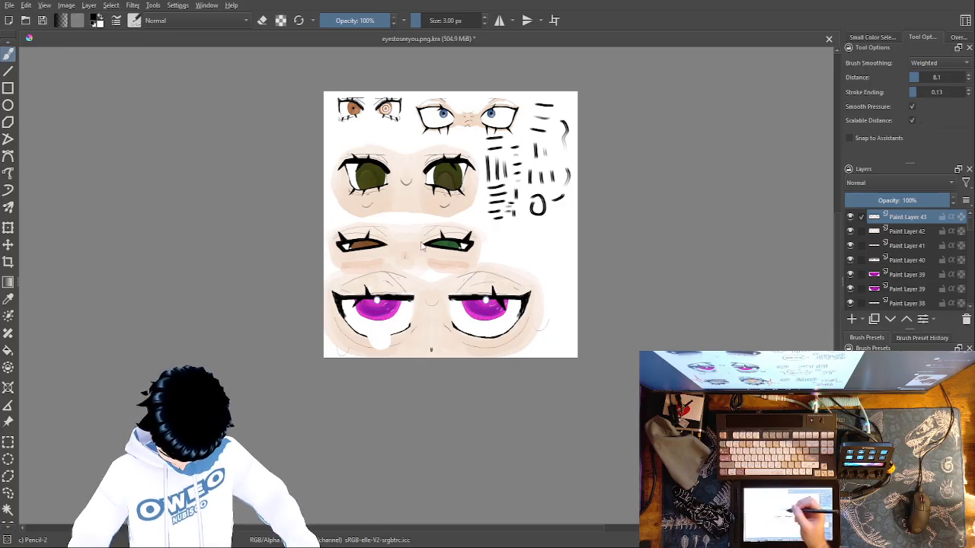
pyautogui.hotkey('ctrl', 's')
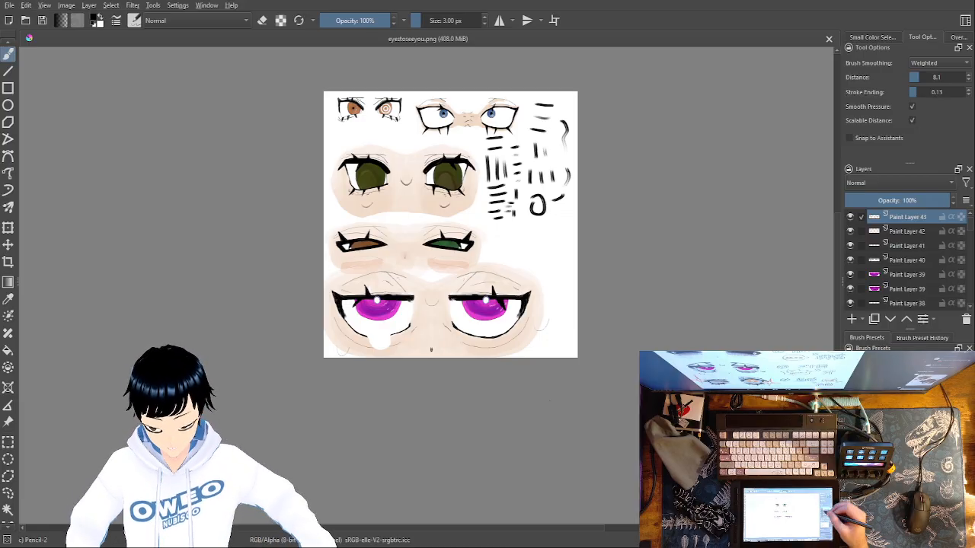
# Group the magenta eye layers, from Paint Layer 43 down to Paint Layer 37
pyautogui.moveTo(863, 230); pyautogui.dragTo(867, 303)
pyautogui.moveTo(971, 230); pyautogui.dragTo(971, 237)
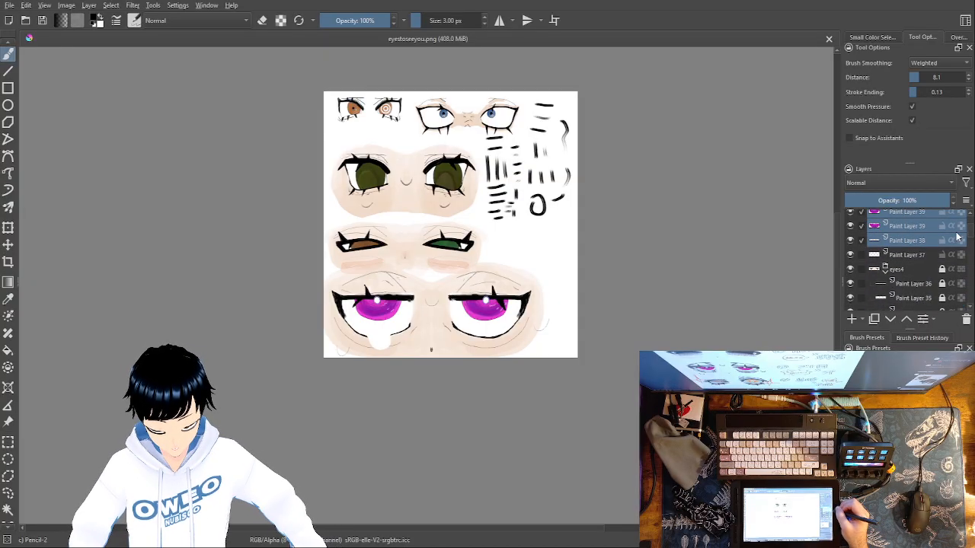
pyautogui.click(866, 255)
pyautogui.hotkey('ctrl', 'g')
# Name the new layer group eyes5 and save the document
pyautogui.doubleClick(906, 217)
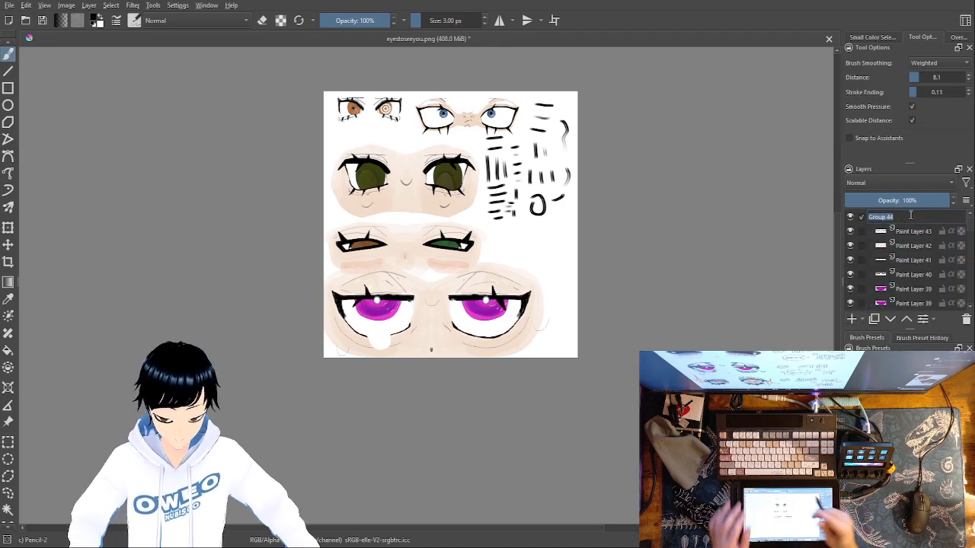
pyautogui.write('eyes5')
pyautogui.press('Return')
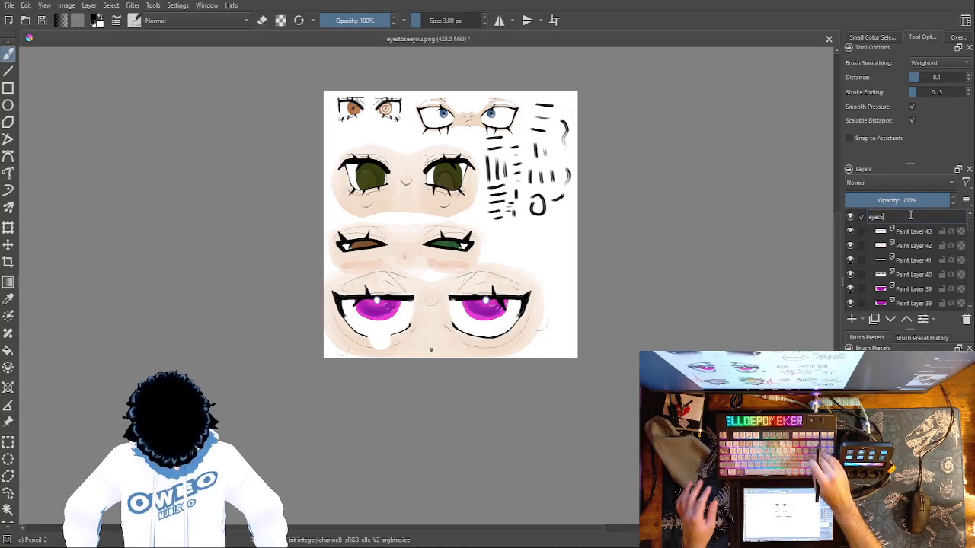
pyautogui.click(911, 217)
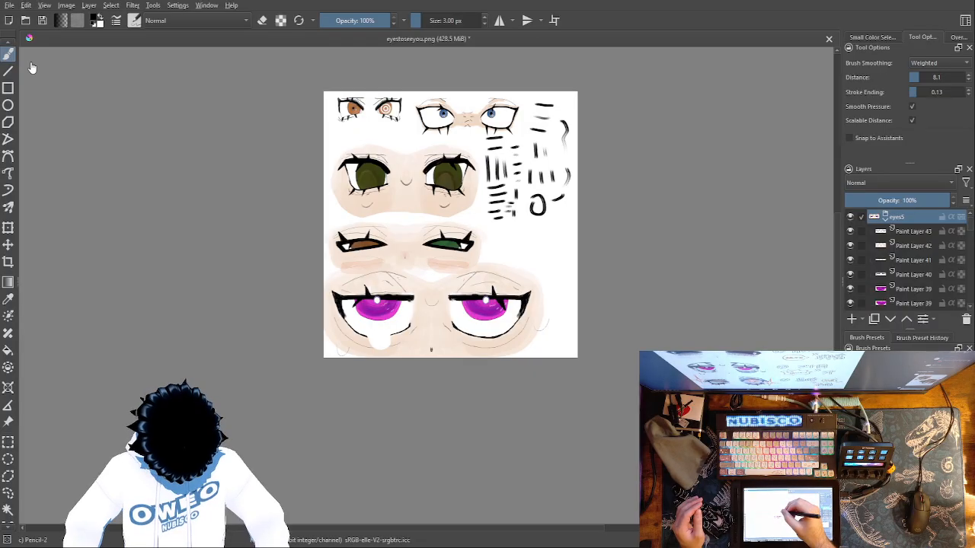
pyautogui.hotkey('ctrl', 's')
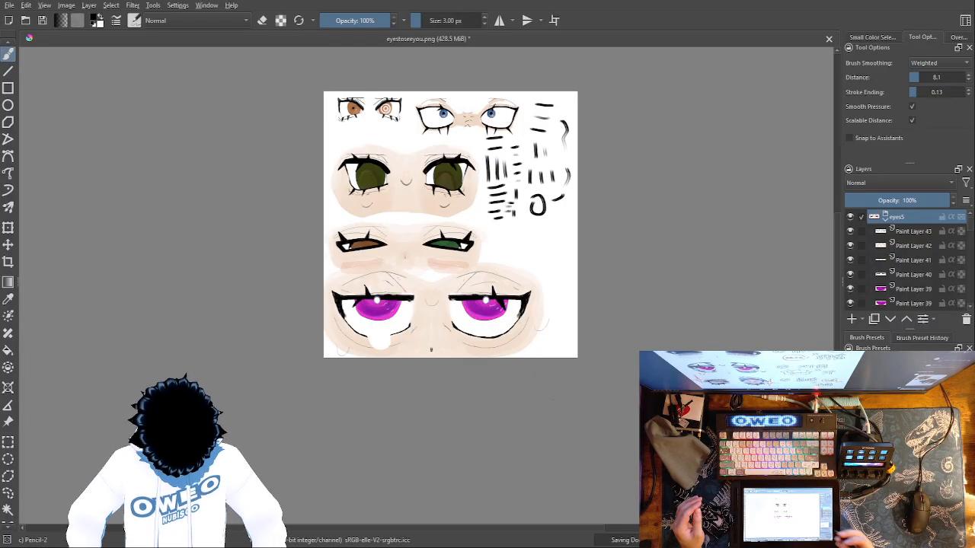